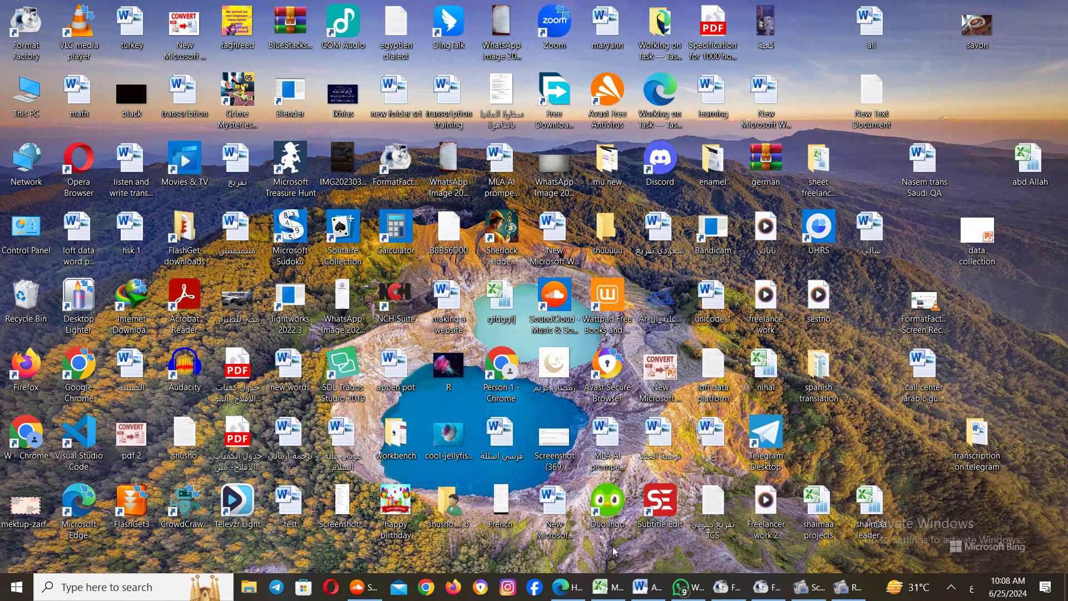
# Switch to the DataPlus site in Microsoft Edge, dismissing the cookie notice, and open the My account page
pyautogui.click(573, 587)
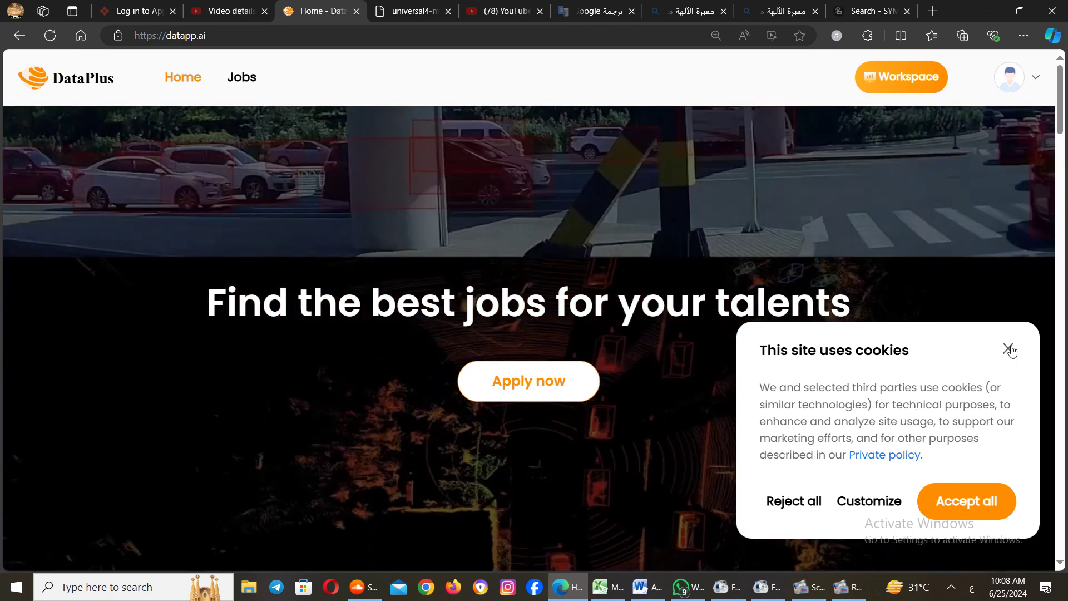
pyautogui.click(1009, 349)
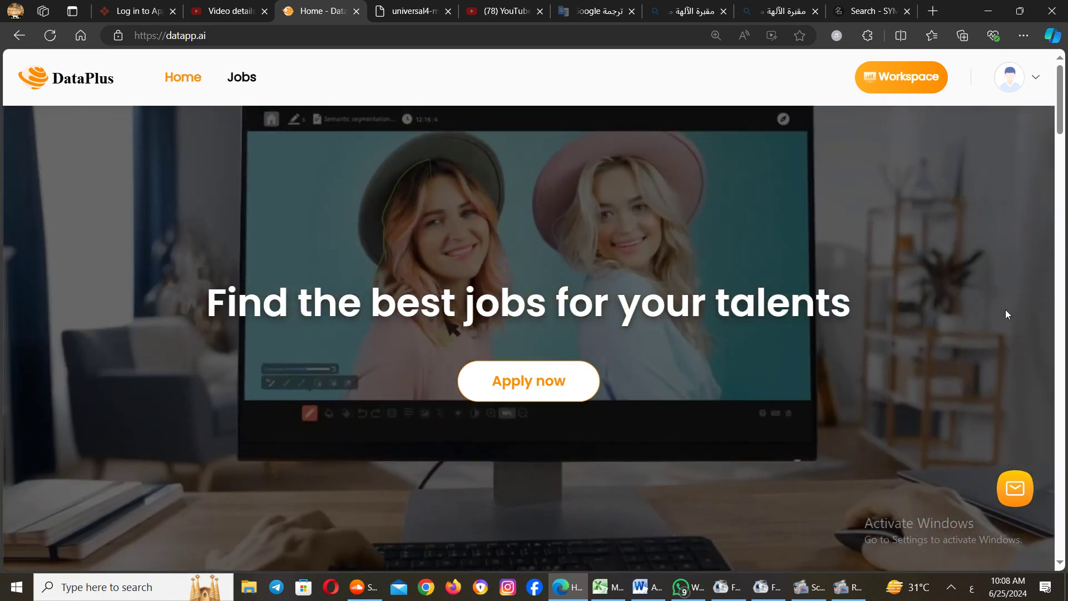
pyautogui.click(1025, 88)
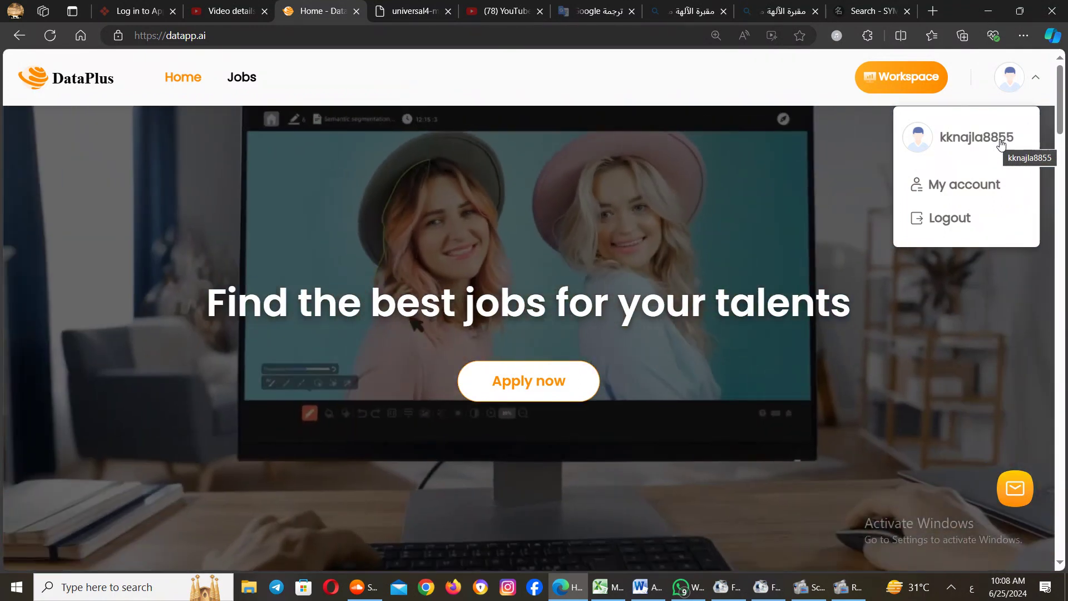
pyautogui.click(1000, 140)
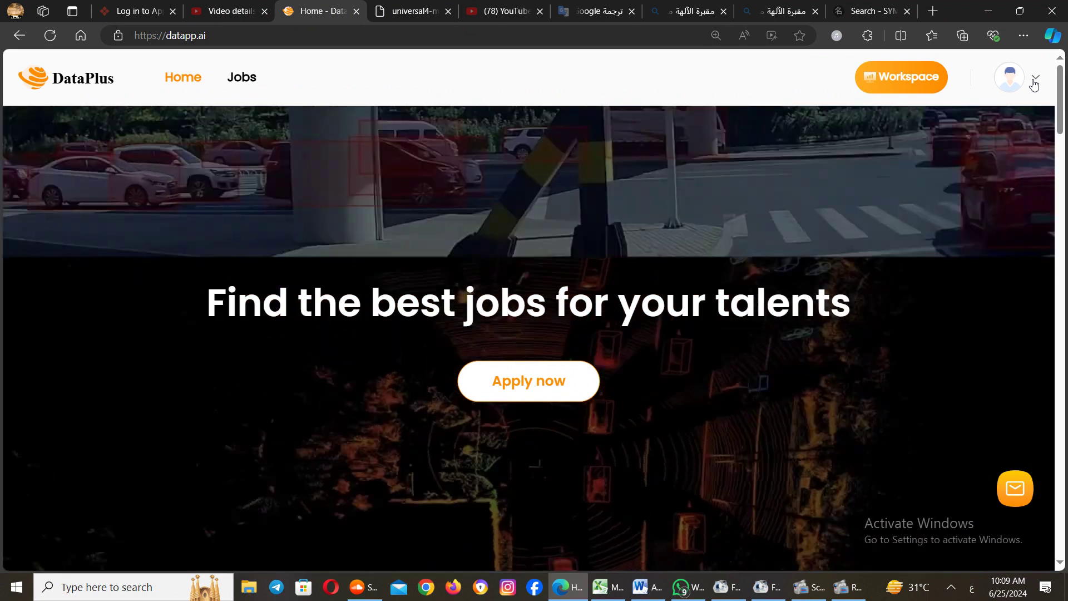
pyautogui.click(1037, 82)
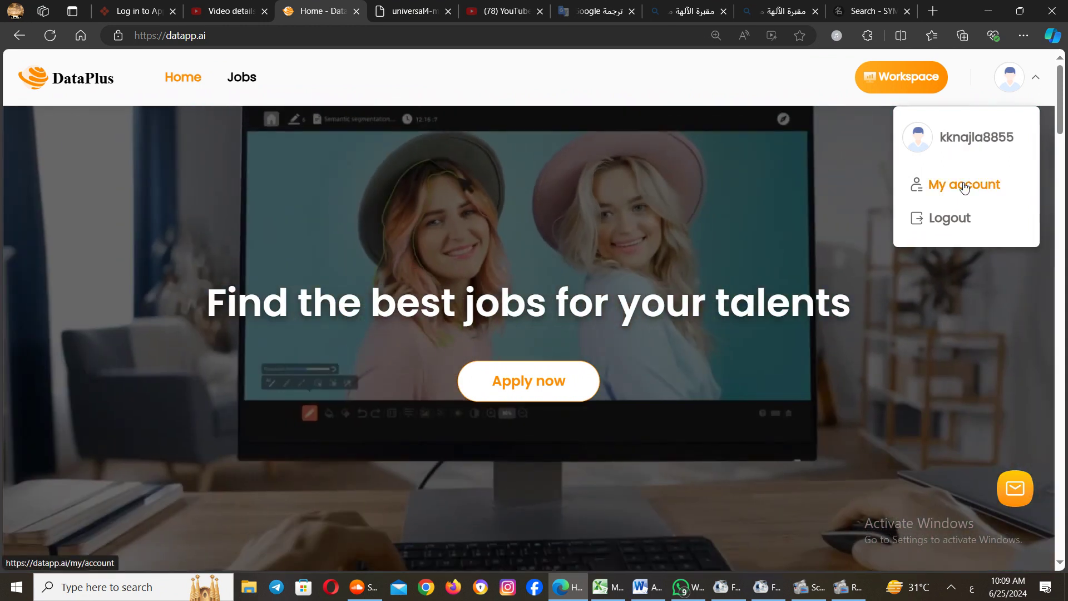
pyautogui.click(964, 184)
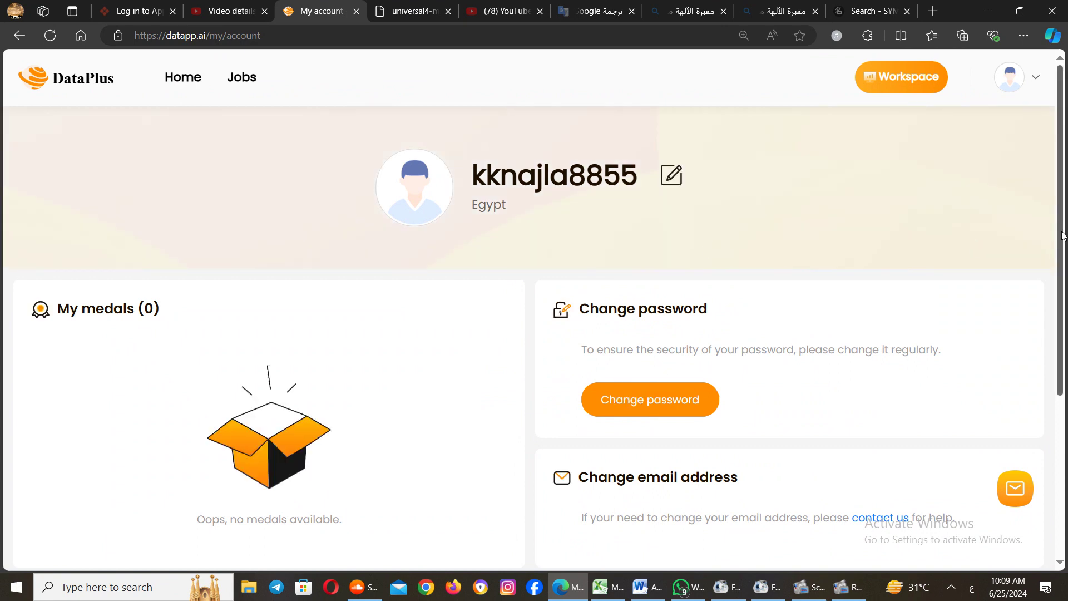
# Look over the account page and view the basic info form without changing it
pyautogui.scroll(-5, 1063, 235)
pyautogui.scroll(5, 1063, 234)
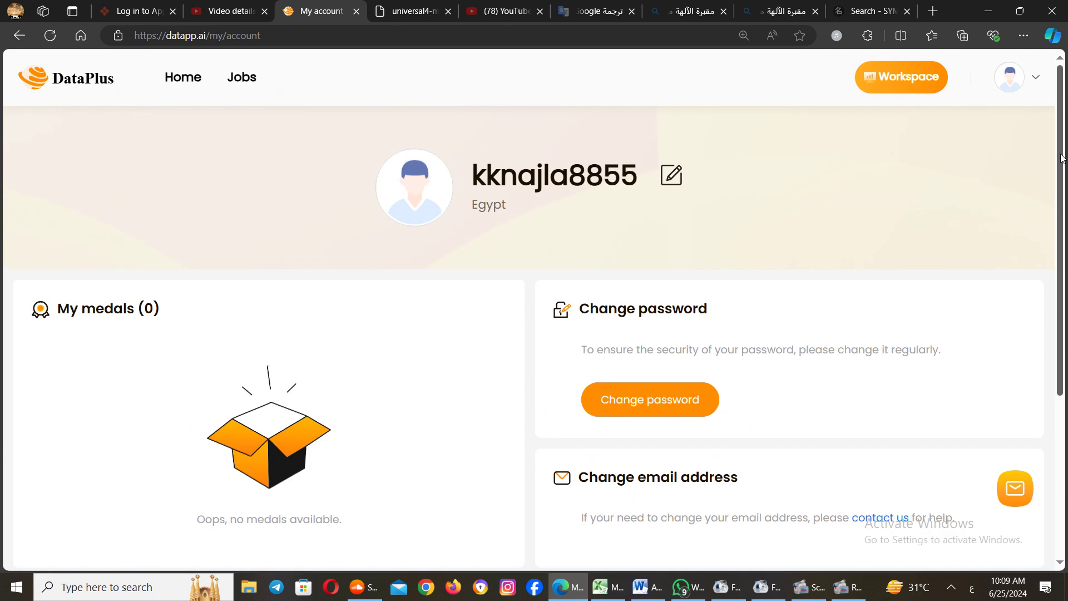
pyautogui.click(670, 178)
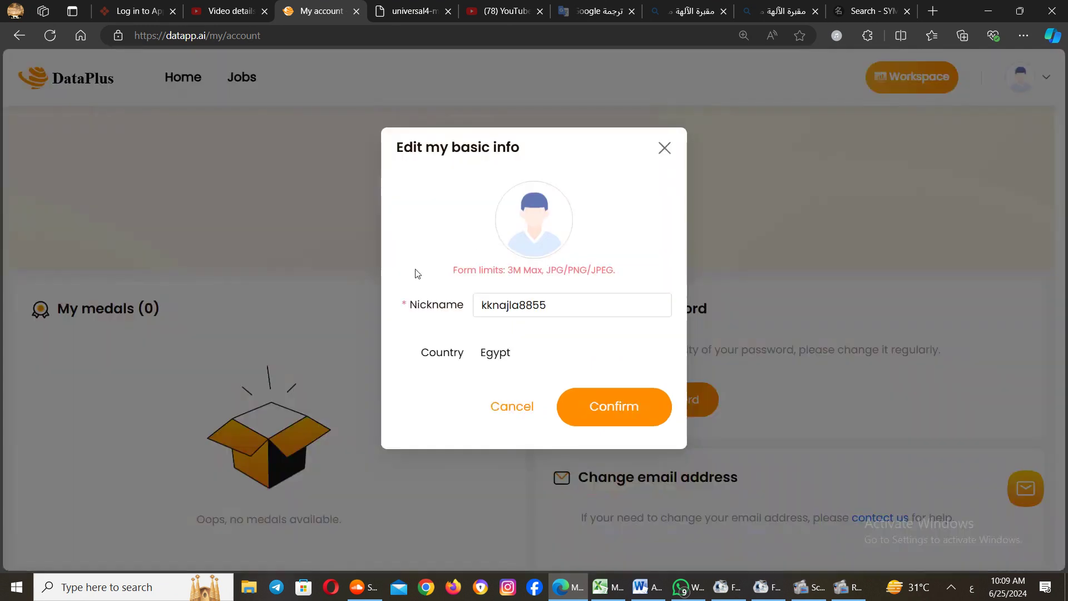
pyautogui.click(664, 148)
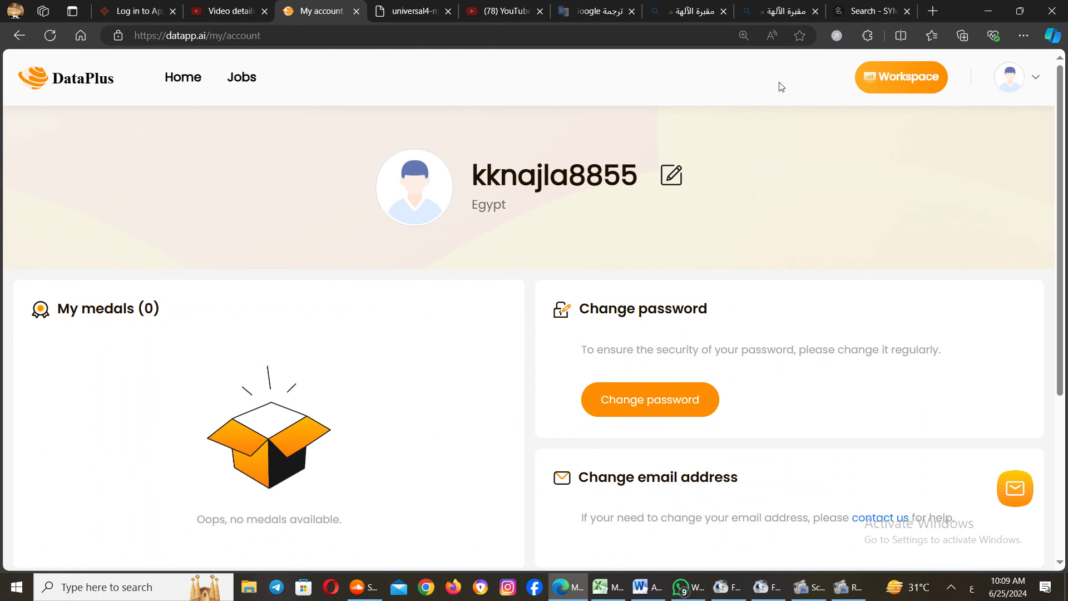
# Visit the Jobs page and go on to the Workspace dashboard, dismissing its cookie notice
pyautogui.click(244, 87)
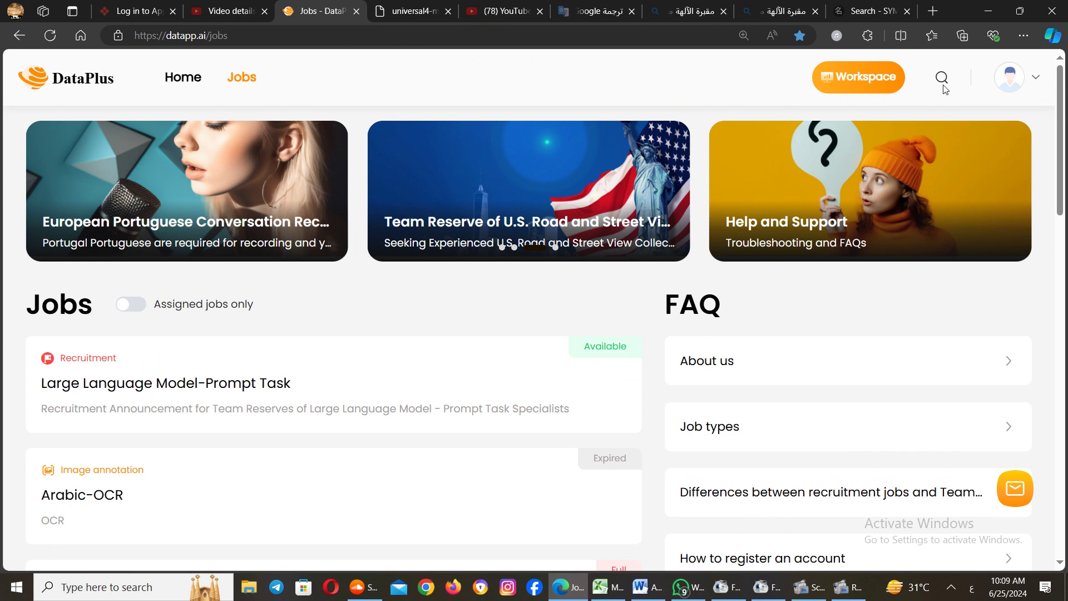
pyautogui.click(866, 79)
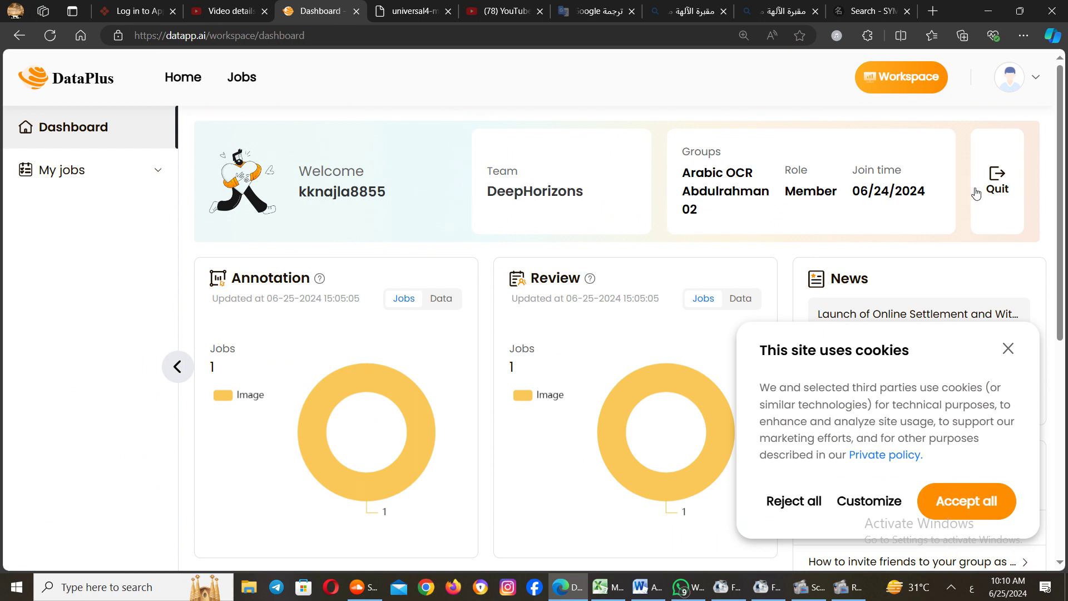
pyautogui.scroll(-2, 1062, 153)
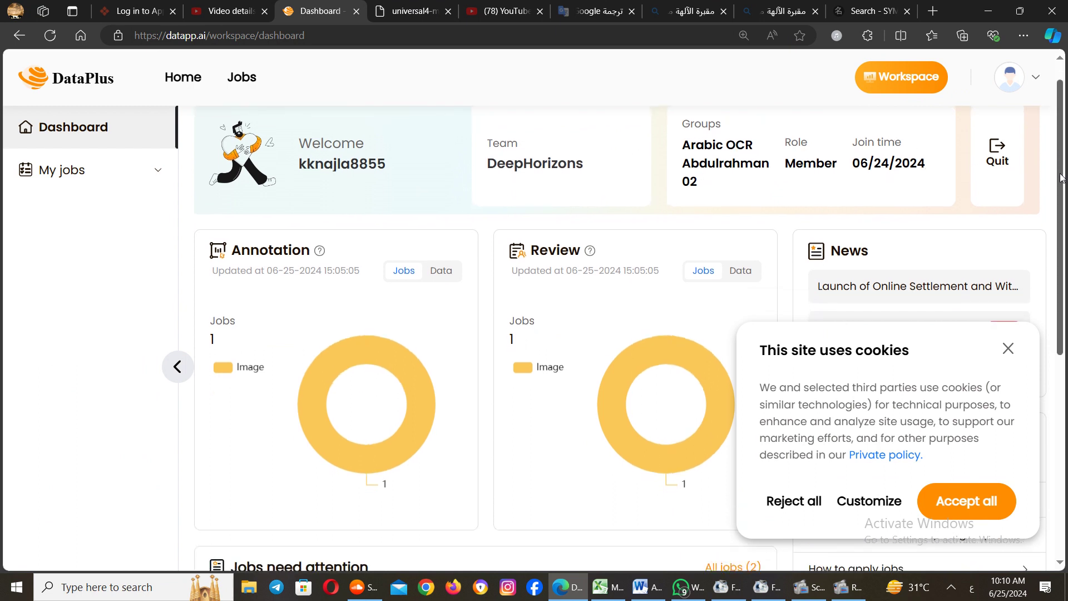
pyautogui.click(1007, 349)
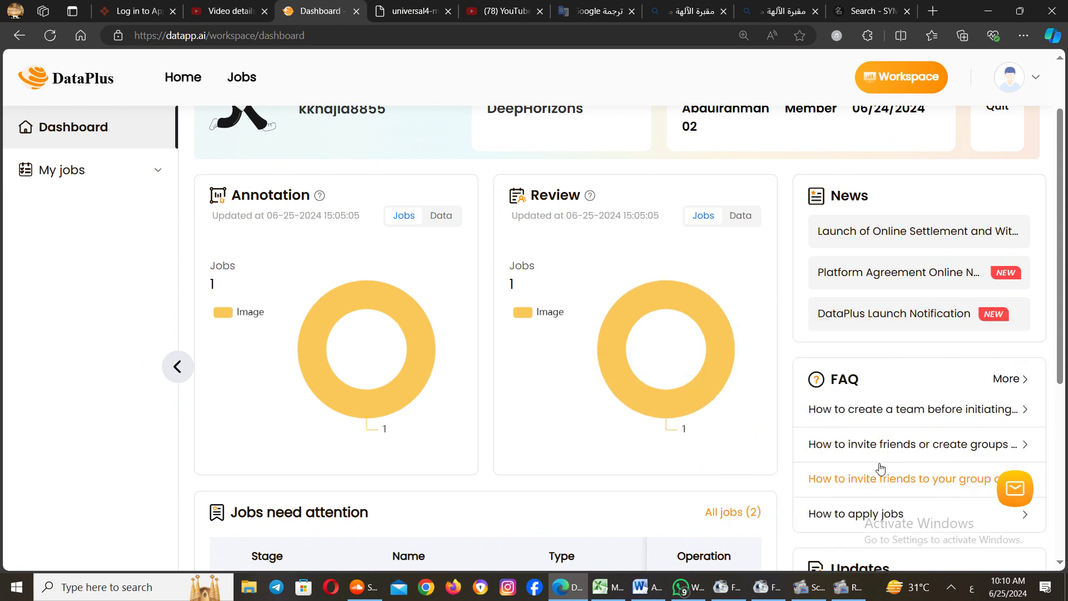
# Examine the dashboard's Annotation and Review summaries, the jobs needing attention, the FAQ and the Updates
pyautogui.scroll(-2, 1062, 270)
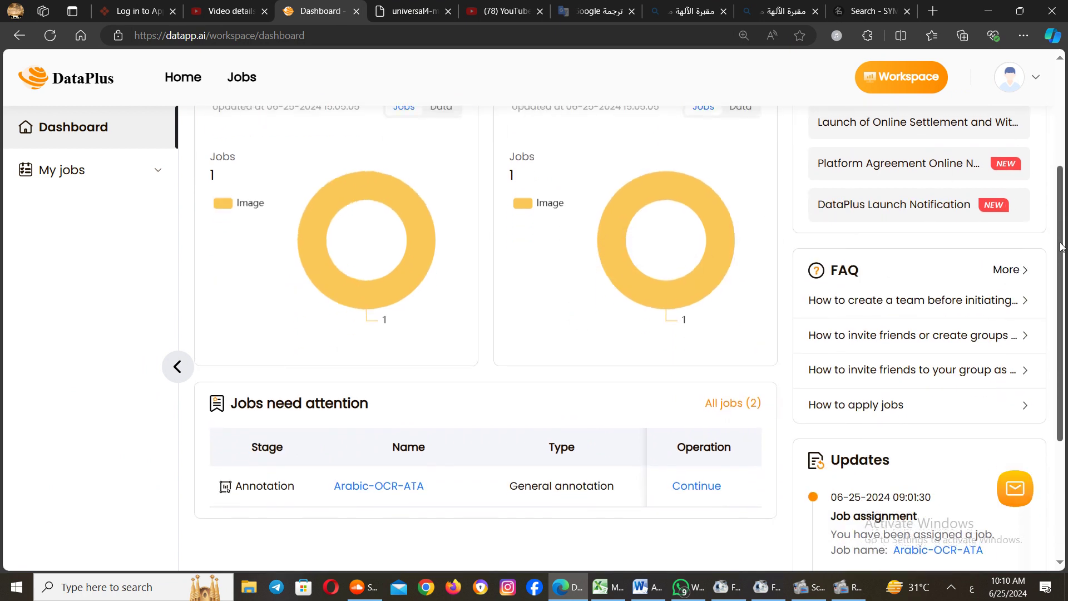
pyautogui.moveTo(1062, 270); pyautogui.dragTo(1064, 196)
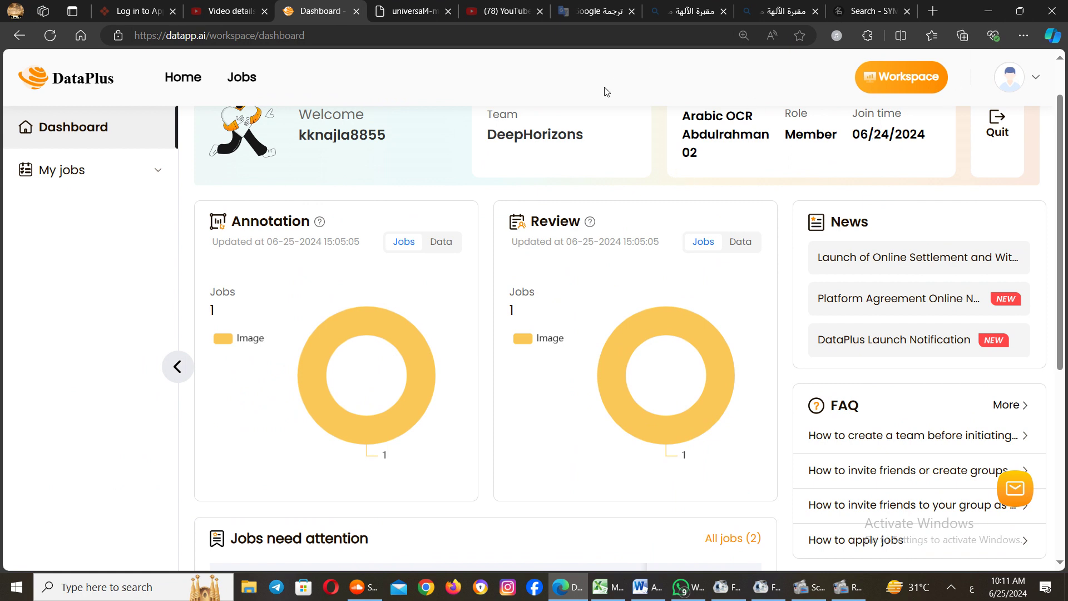
pyautogui.click(173, 81)
pyautogui.moveTo(410, 374)
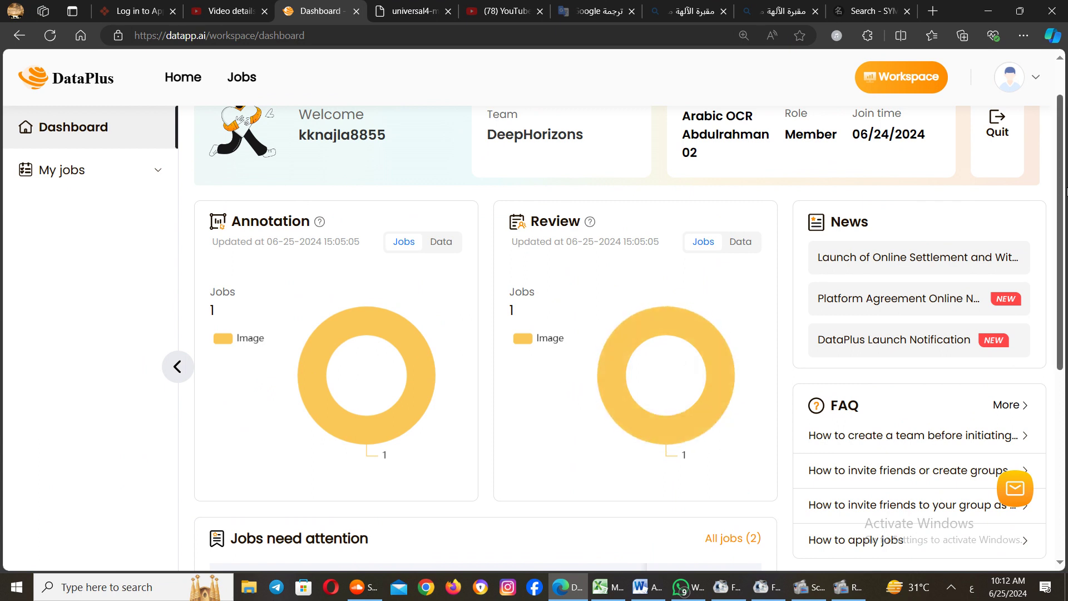
pyautogui.moveTo(1064, 200); pyautogui.dragTo(1064, 312)
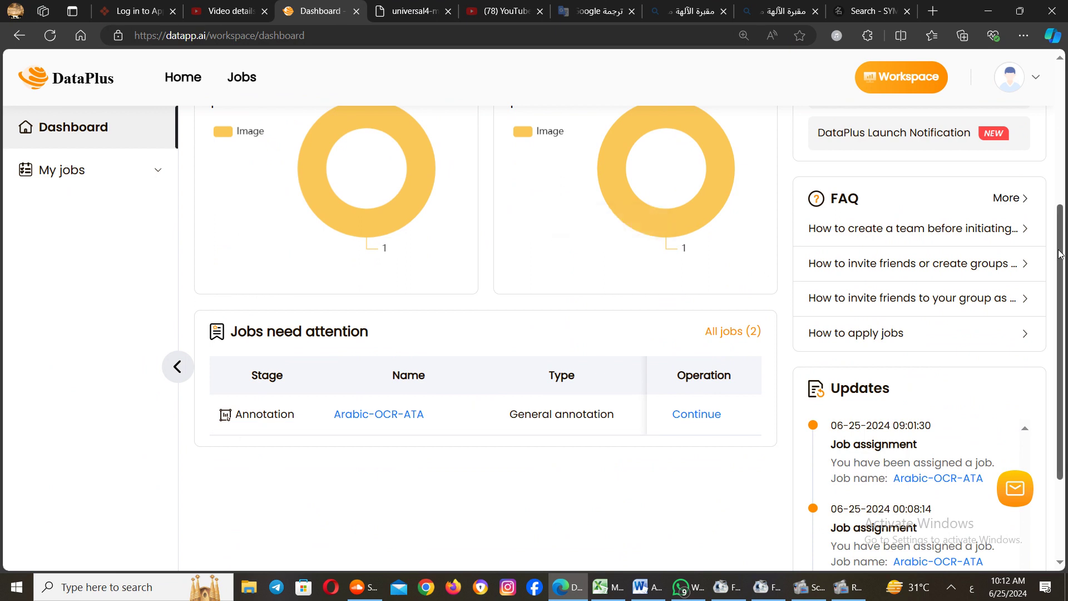
pyautogui.moveTo(1060, 254); pyautogui.dragTo(1061, 154)
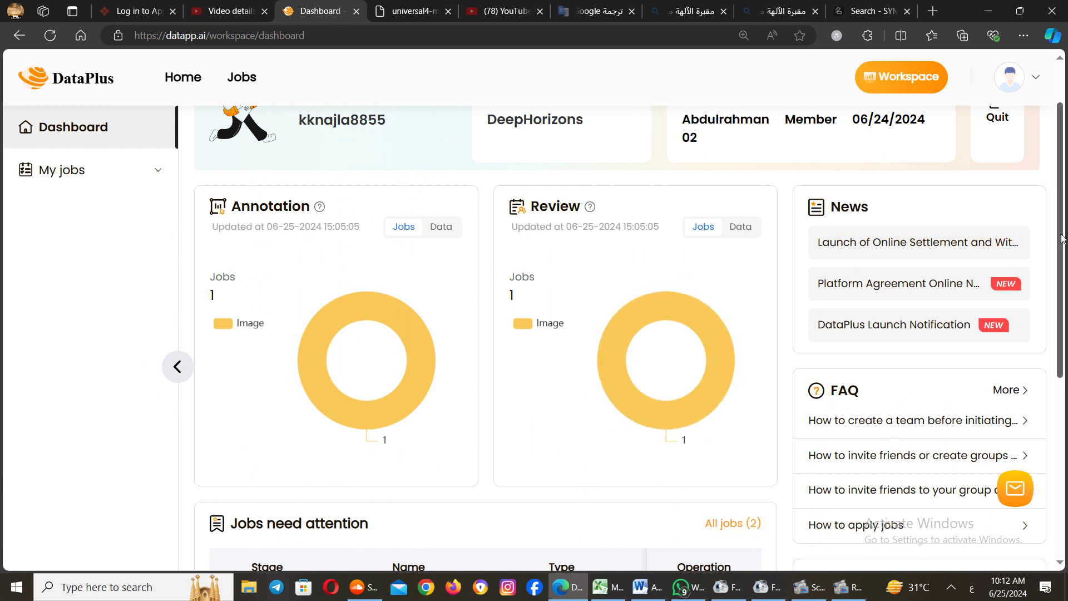
pyautogui.scroll(-2, 1063, 267)
pyautogui.scroll(-3, 1063, 267)
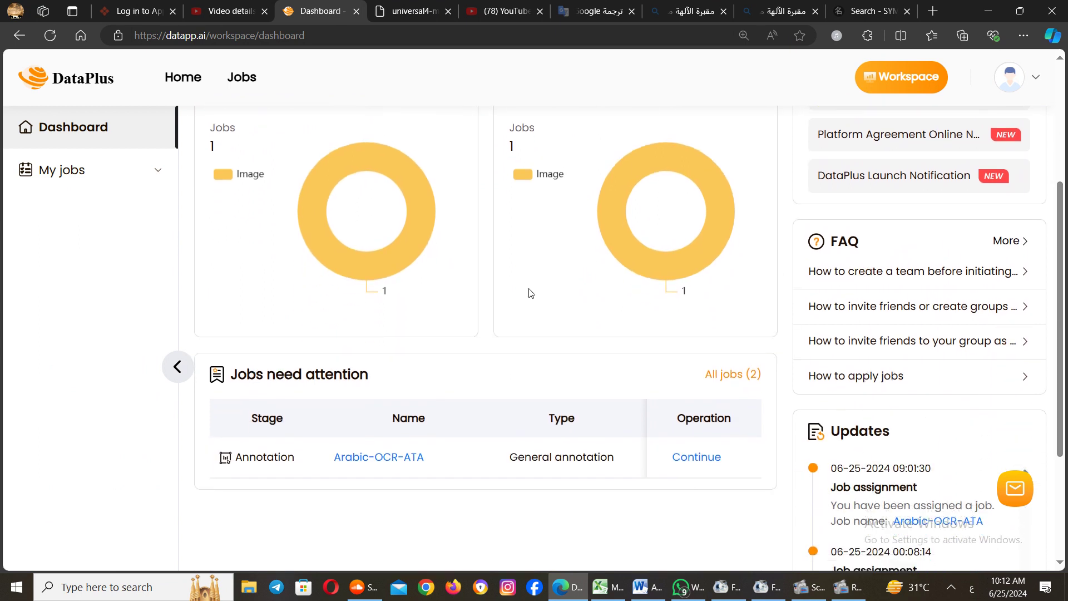
pyautogui.click(744, 375)
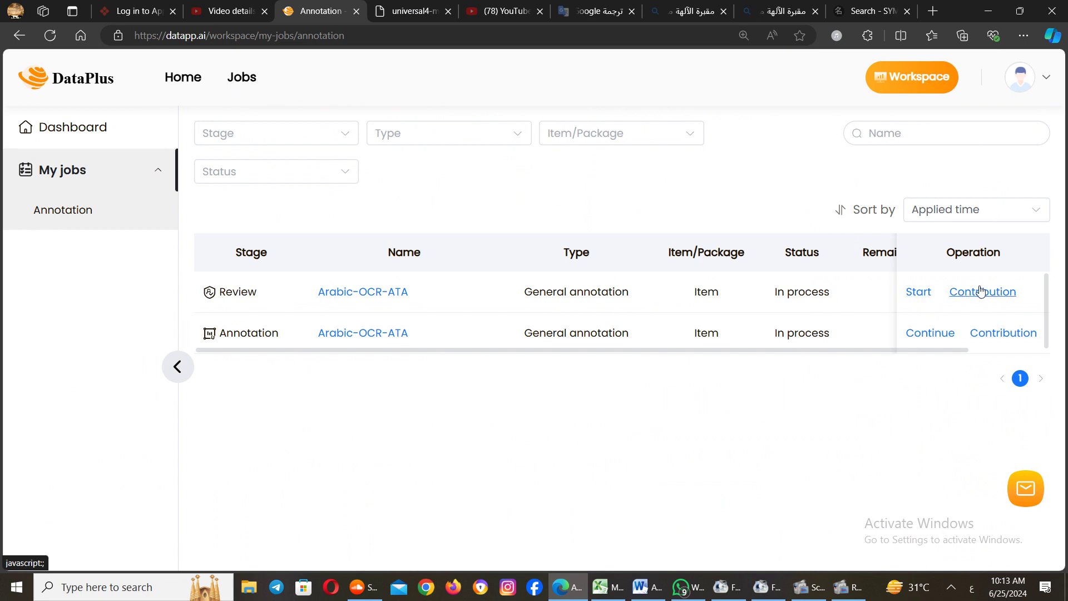
pyautogui.click(919, 293)
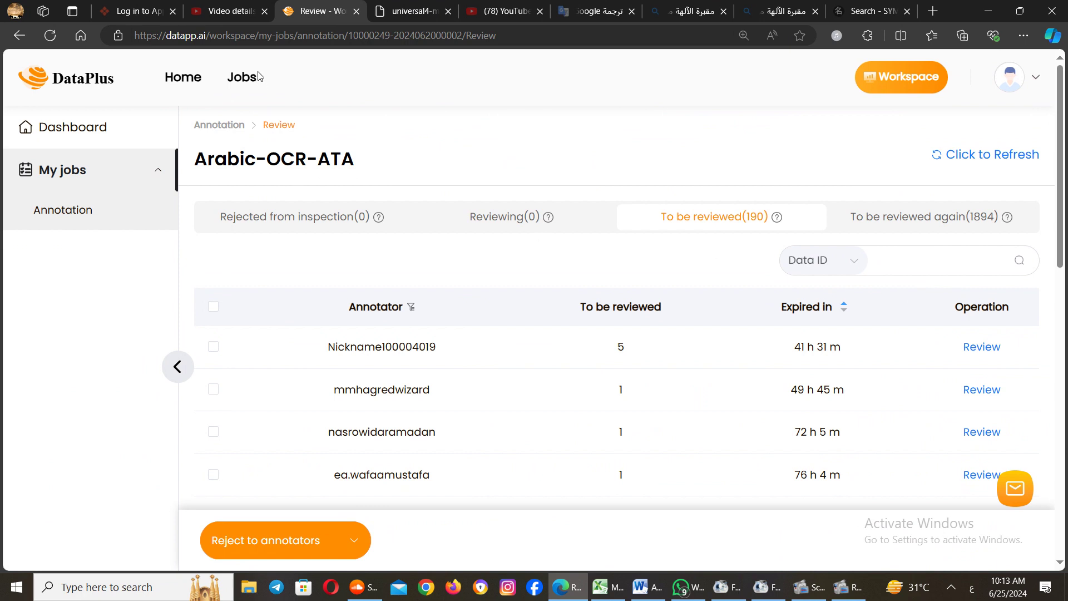
pyautogui.click(918, 82)
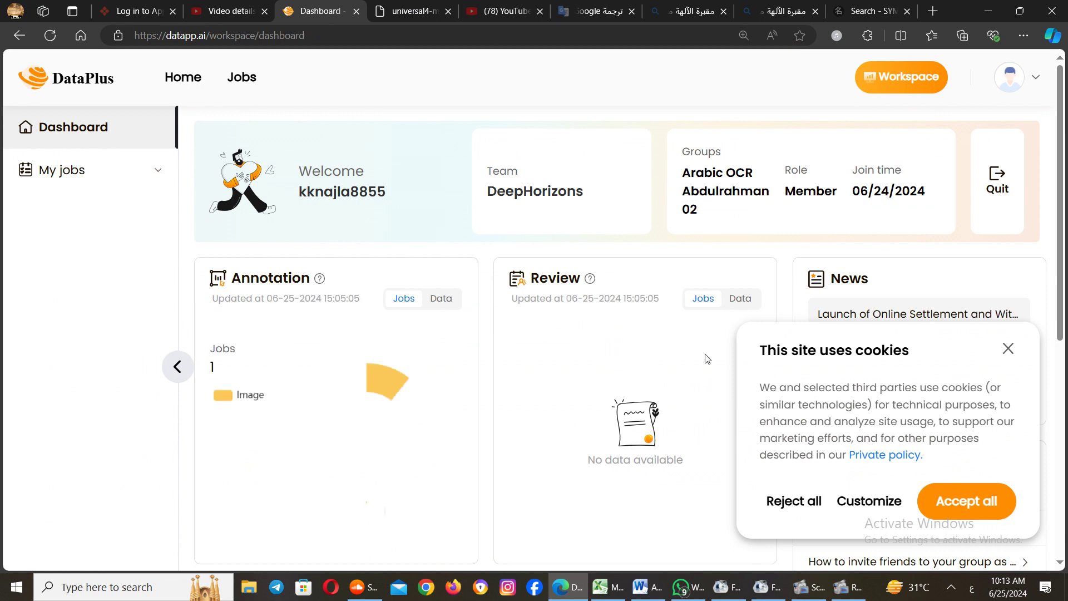
pyautogui.scroll(-3, 1065, 203)
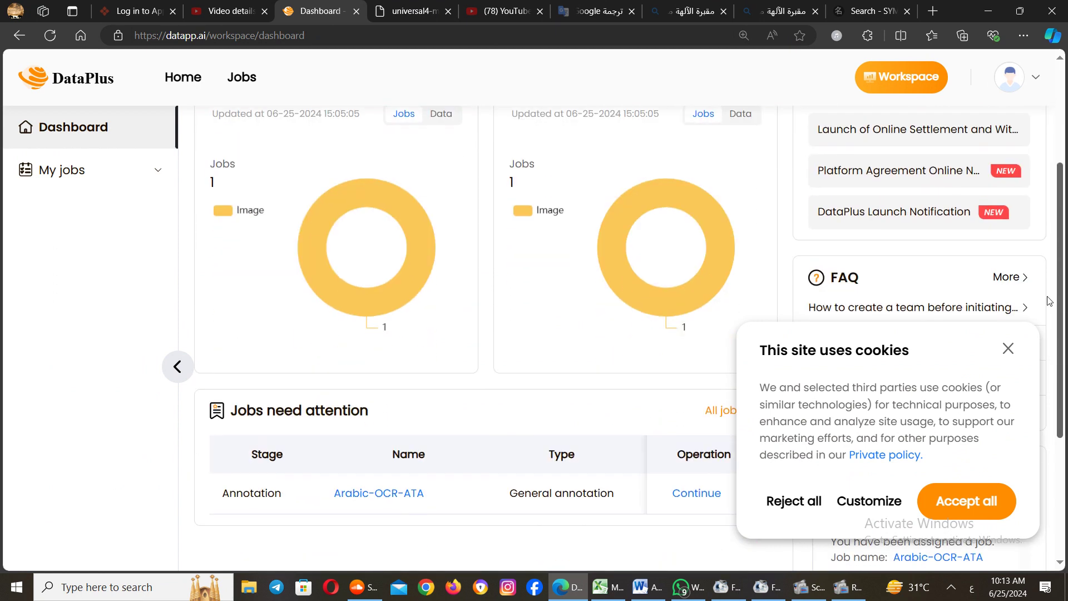
pyautogui.click(1007, 351)
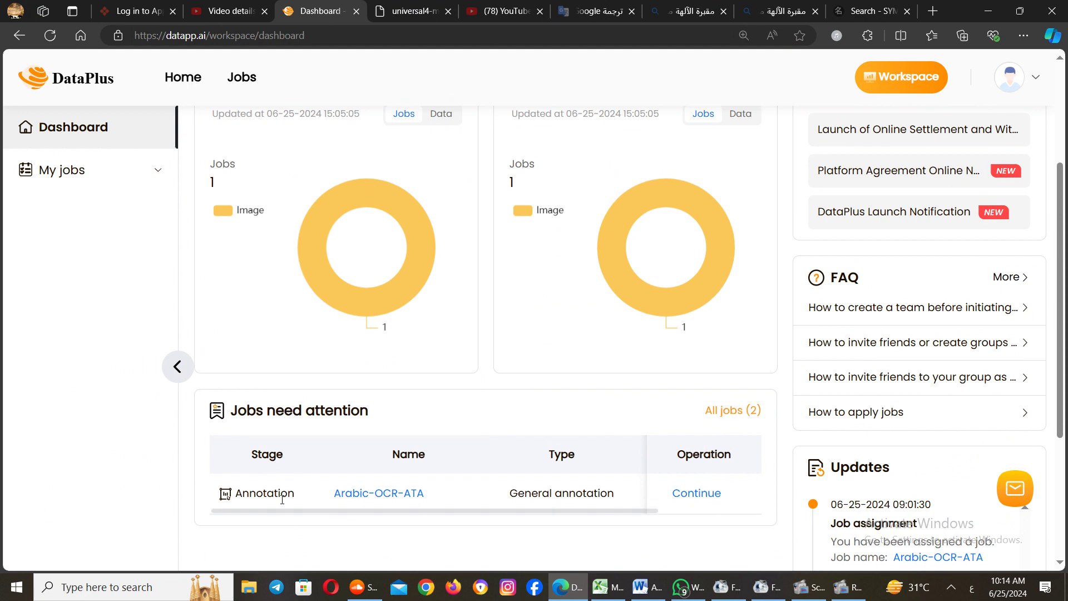
# Start the Review stage of the Arabic-OCR-ATA job from the full job list and show the items to be reviewed again
pyautogui.click(745, 417)
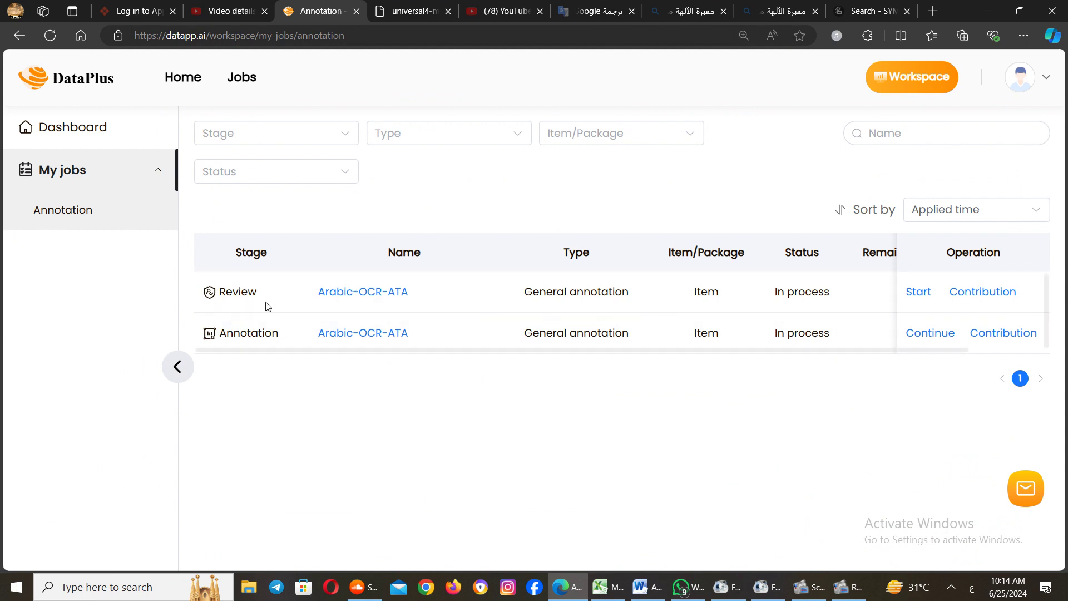
pyautogui.click(919, 292)
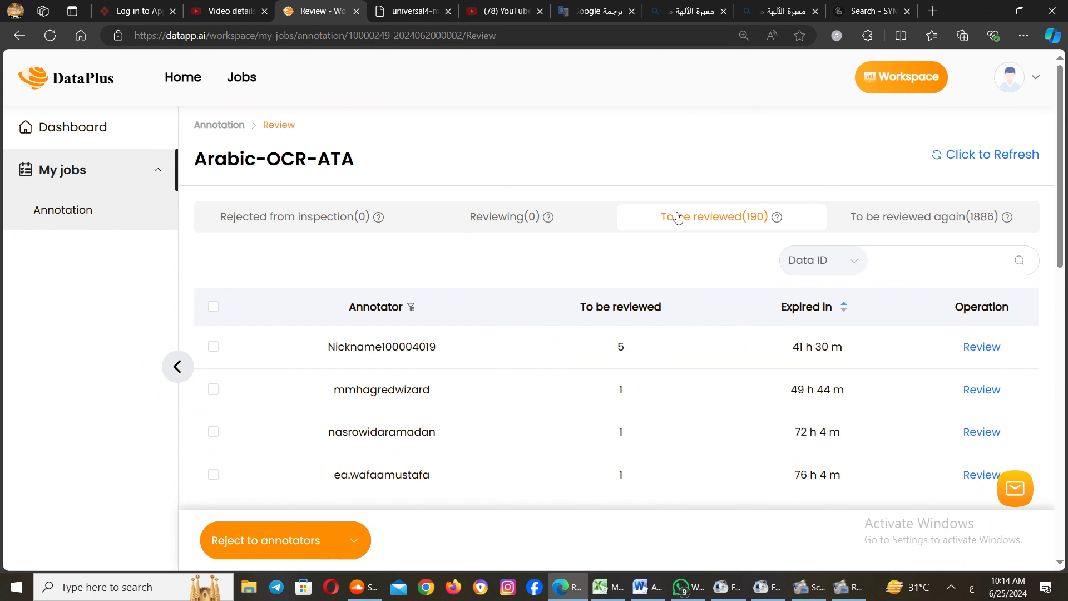
pyautogui.click(949, 224)
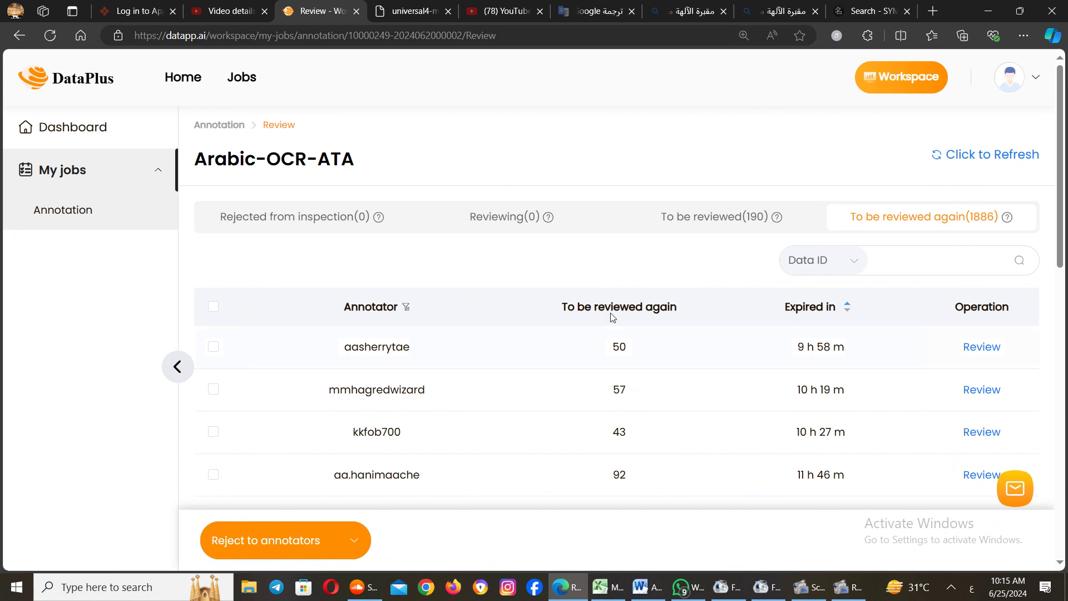
# Extract 10 items from the second annotator in the list and start reviewing them
pyautogui.click(980, 392)
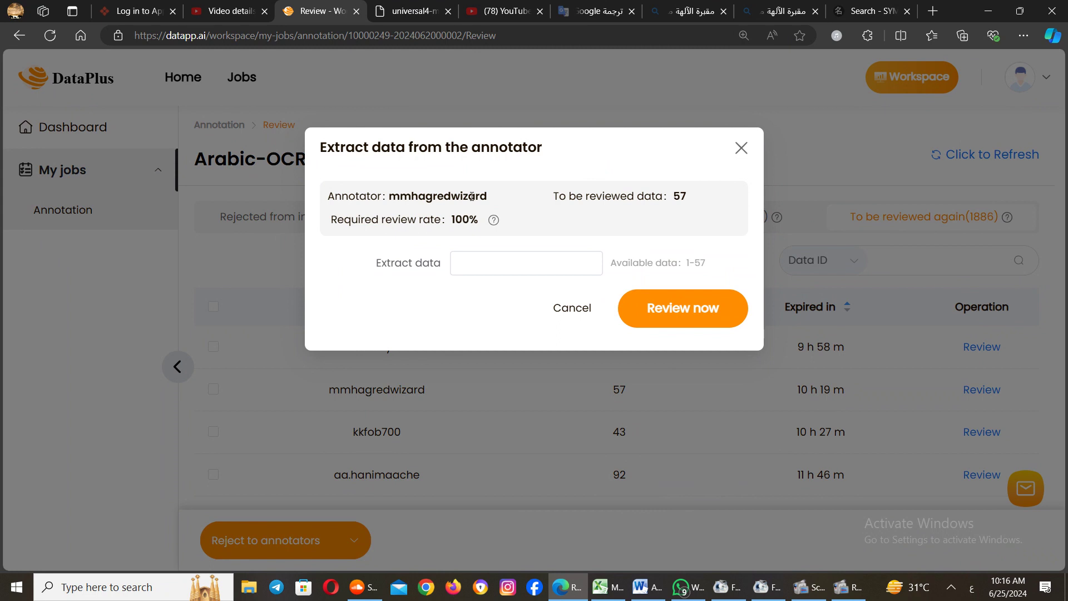
pyautogui.moveTo(412, 197)
pyautogui.mouseDown()
pyautogui.moveTo(385, 196)
pyautogui.moveTo(481, 201)
pyautogui.moveTo(493, 219)
pyautogui.moveTo(449, 200)
pyautogui.mouseUp()
pyautogui.click(555, 264)
pyautogui.write('1')
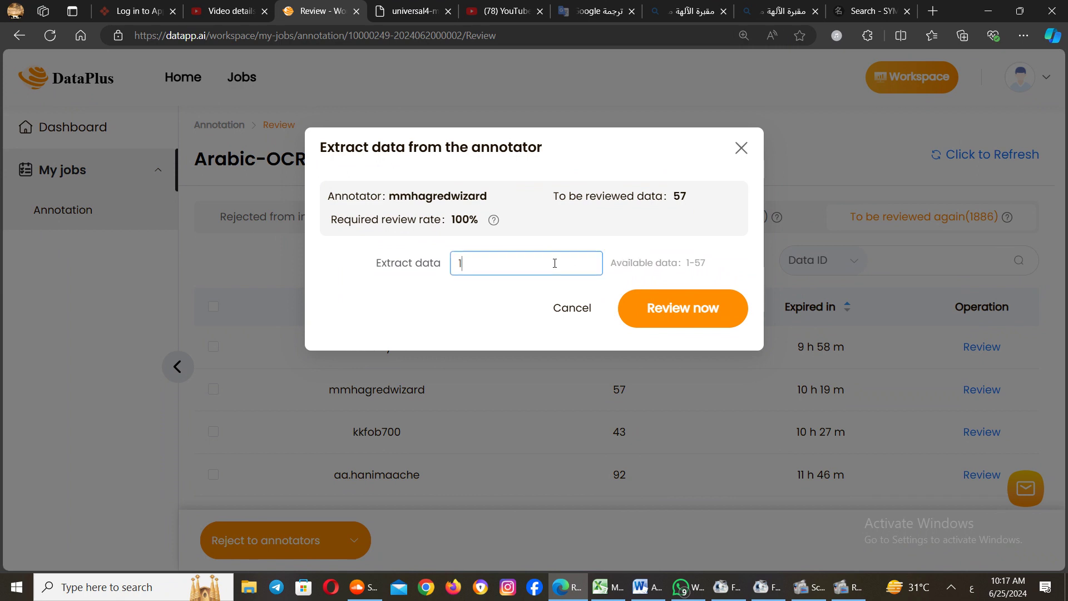
pyautogui.write('0')
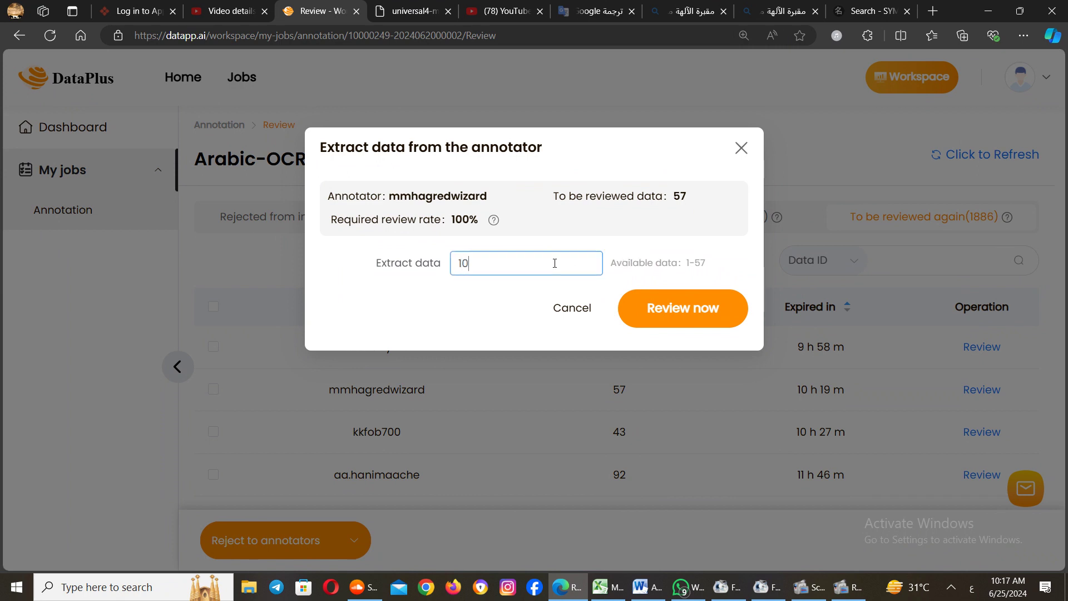
pyautogui.click(702, 316)
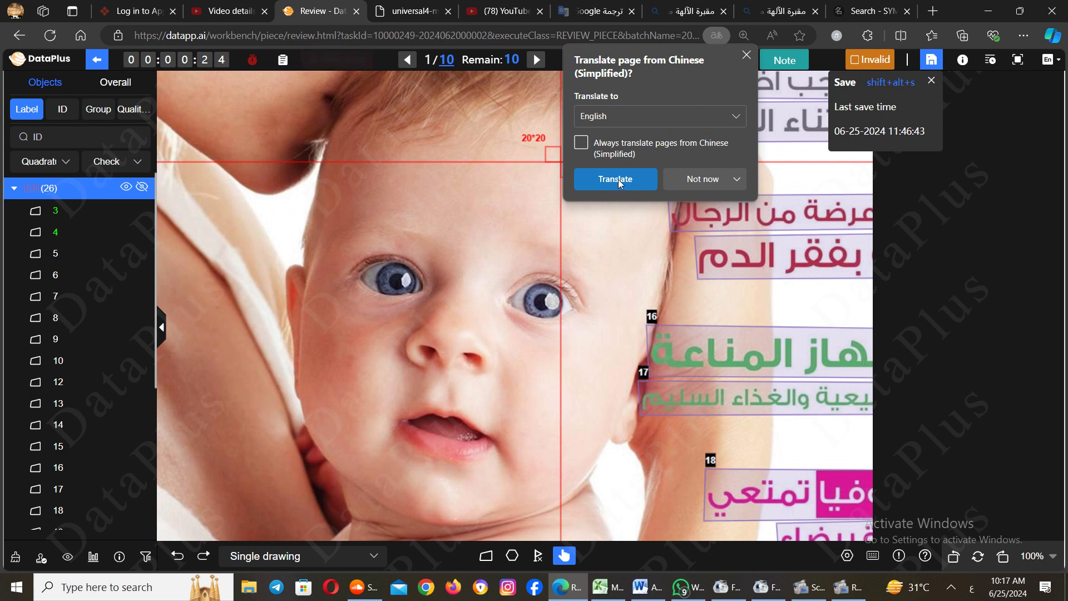
# Select text region 16 on the first image to open its attributes
pyautogui.moveTo(1048, 65)
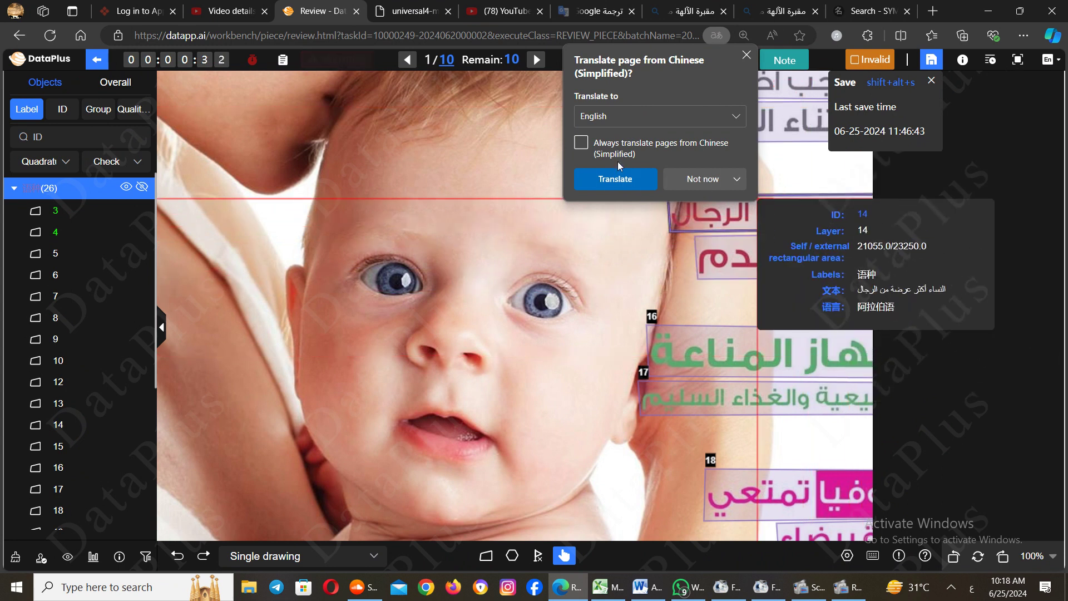
pyautogui.click(670, 359)
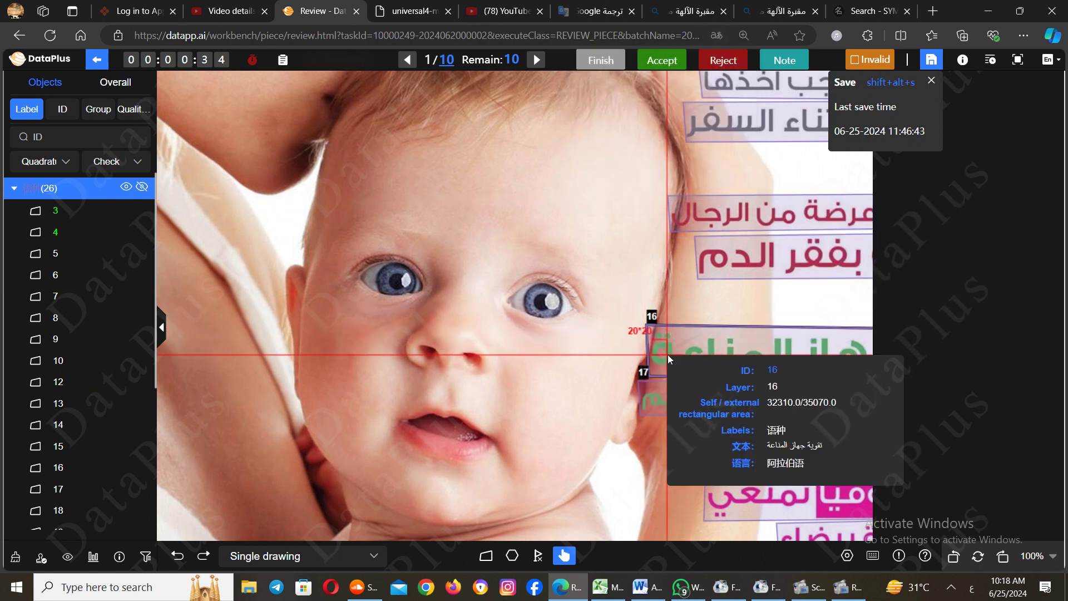
pyautogui.click(669, 359)
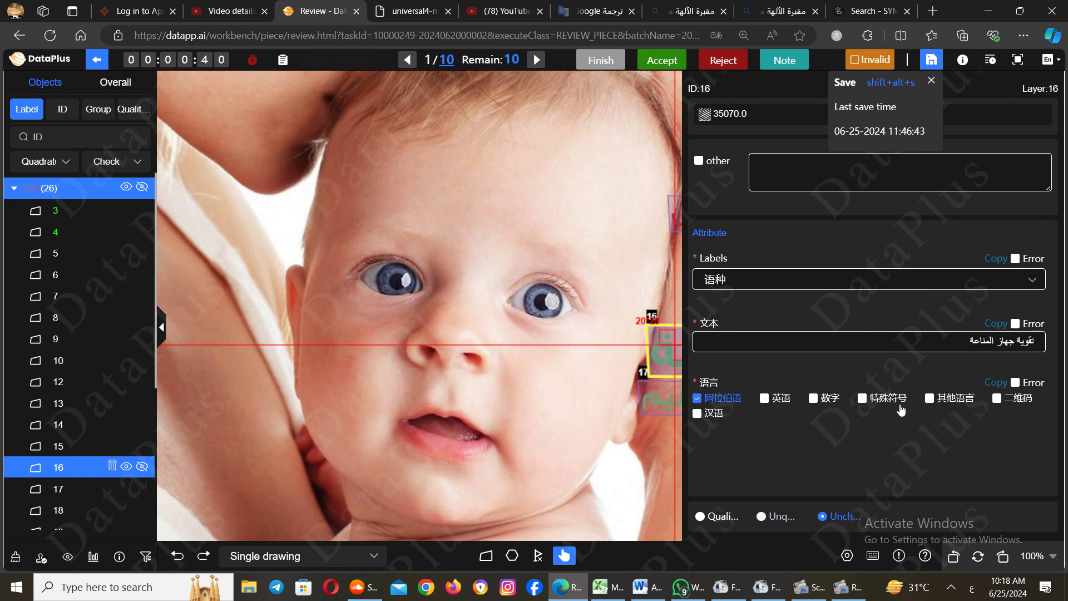
# Translate the review page from Simplified Chinese to English and deselect text region 16
pyautogui.click(717, 36)
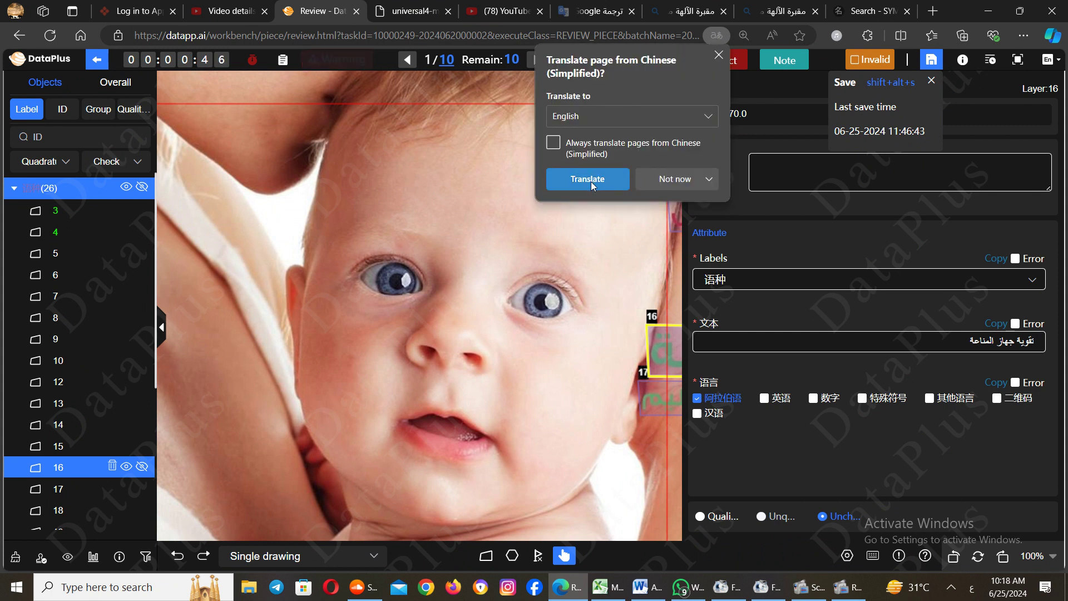
pyautogui.click(591, 182)
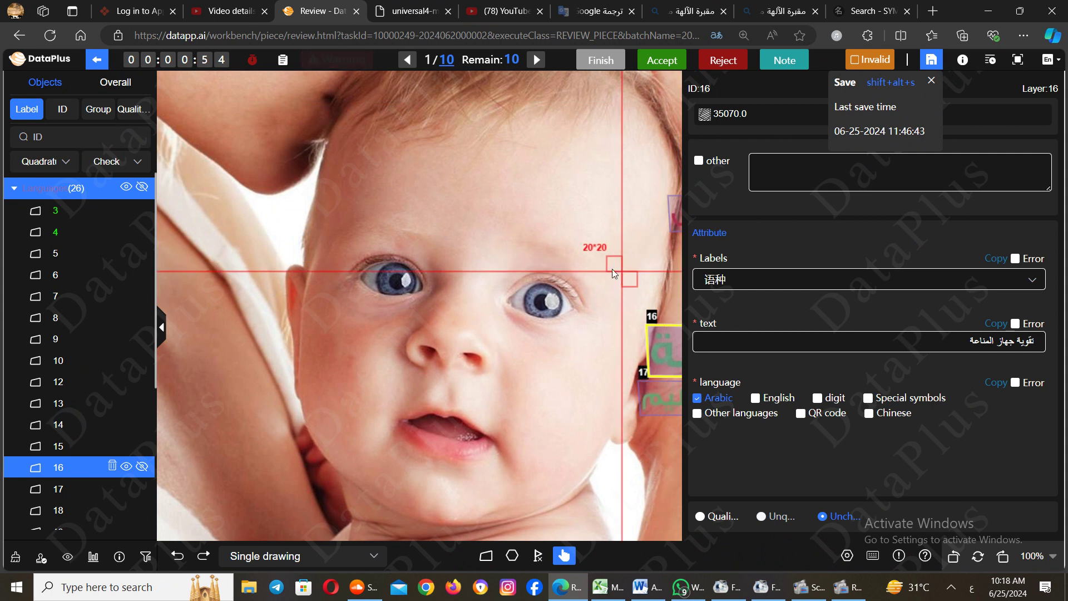
pyautogui.click(482, 272)
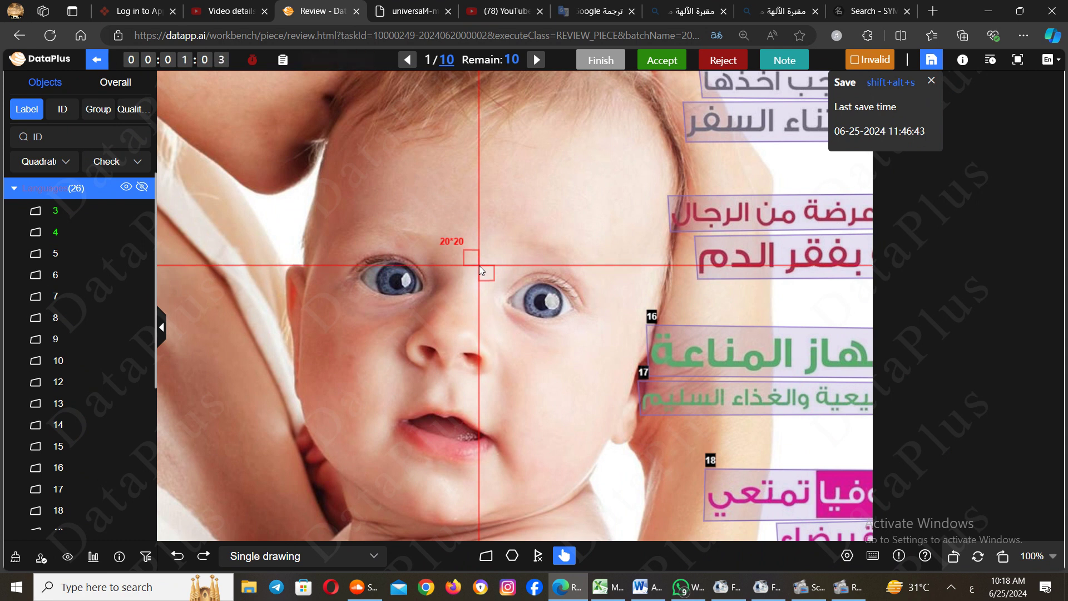
# Pan around the first image to examine its annotated text regions 12 to 21, including the details of region 16
pyautogui.scroll(-2, 481, 271)
pyautogui.scroll(2, 445, 245)
pyautogui.scroll(-2, 334, 228)
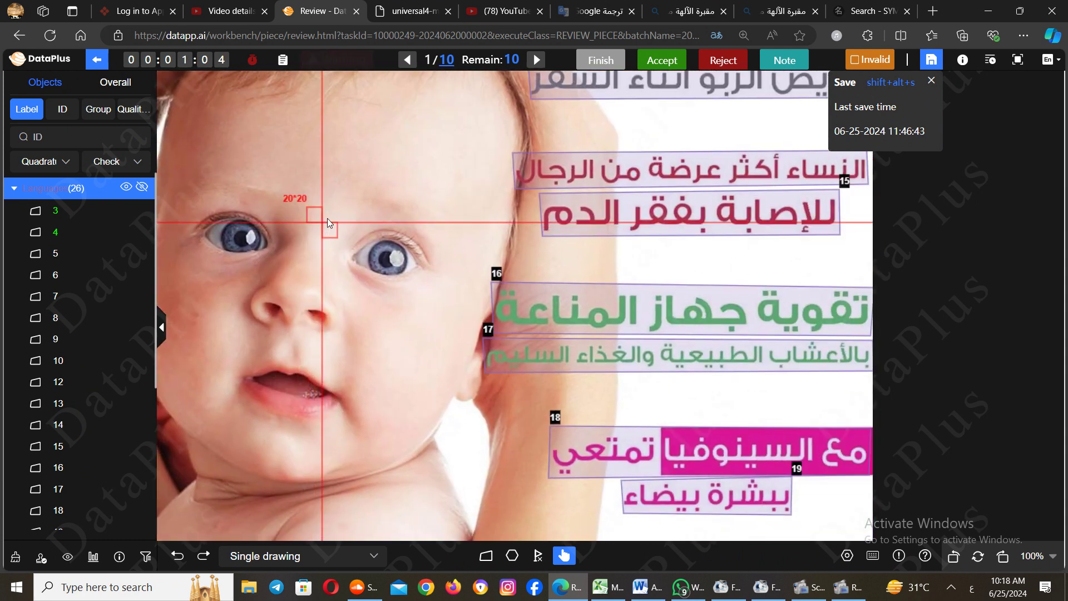
pyautogui.scroll(2, 435, 275)
pyautogui.moveTo(435, 275); pyautogui.dragTo(648, 175)
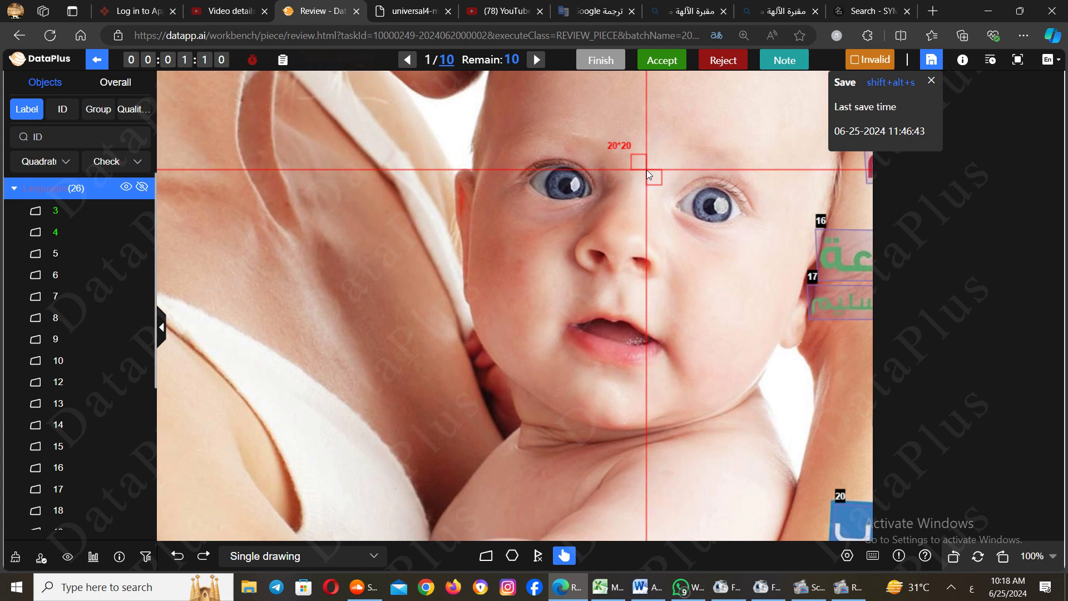
pyautogui.moveTo(708, 322); pyautogui.dragTo(414, 328)
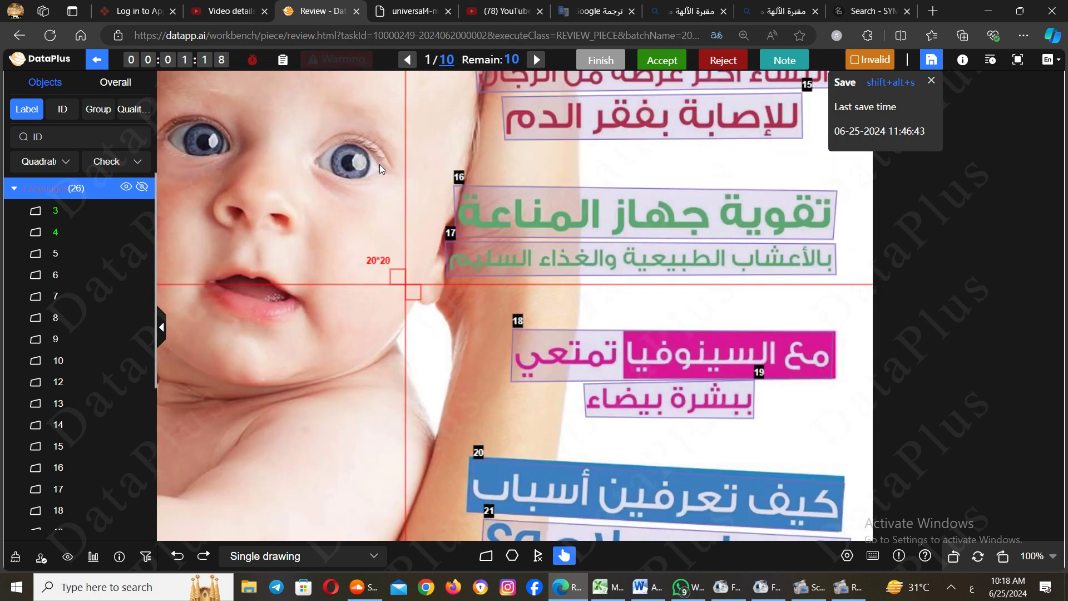
pyautogui.moveTo(405, 284); pyautogui.dragTo(560, 219)
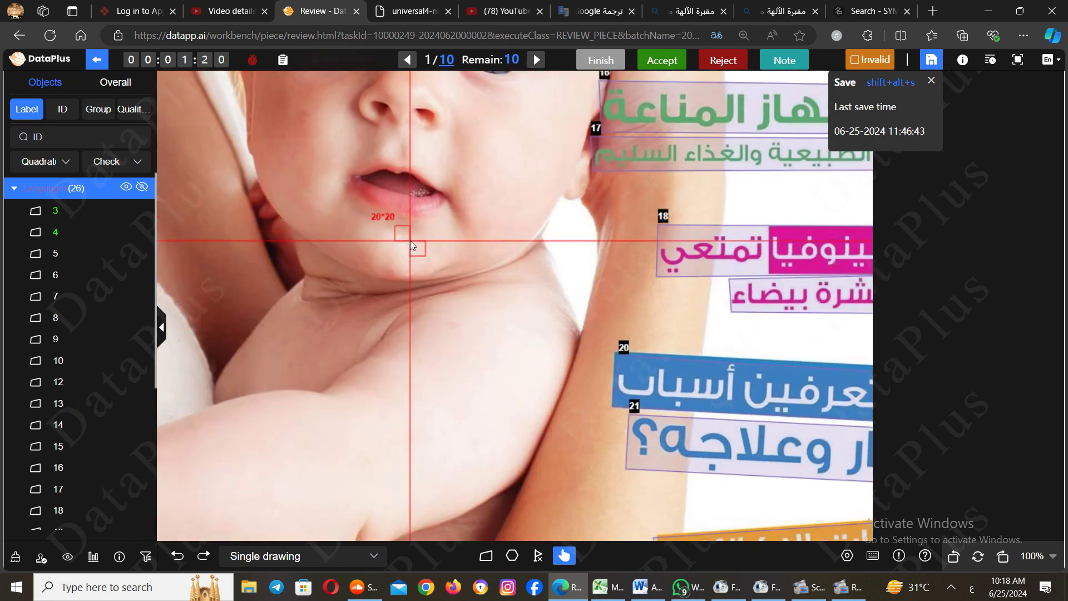
pyautogui.moveTo(412, 241); pyautogui.dragTo(492, 427)
pyautogui.moveTo(829, 292)
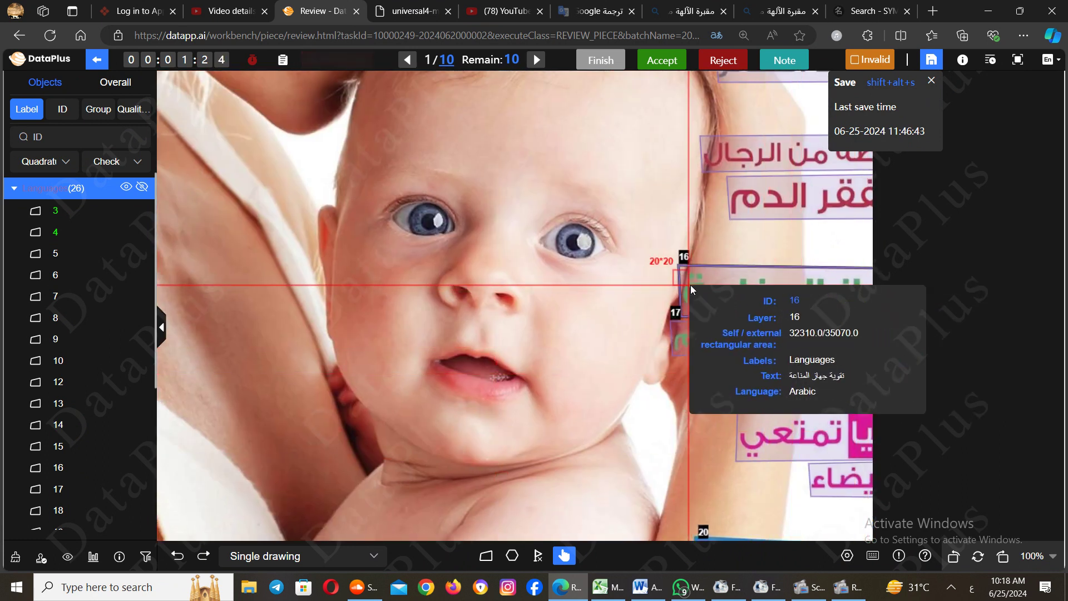
pyautogui.moveTo(727, 336)
pyautogui.moveTo(573, 373); pyautogui.dragTo(360, 389)
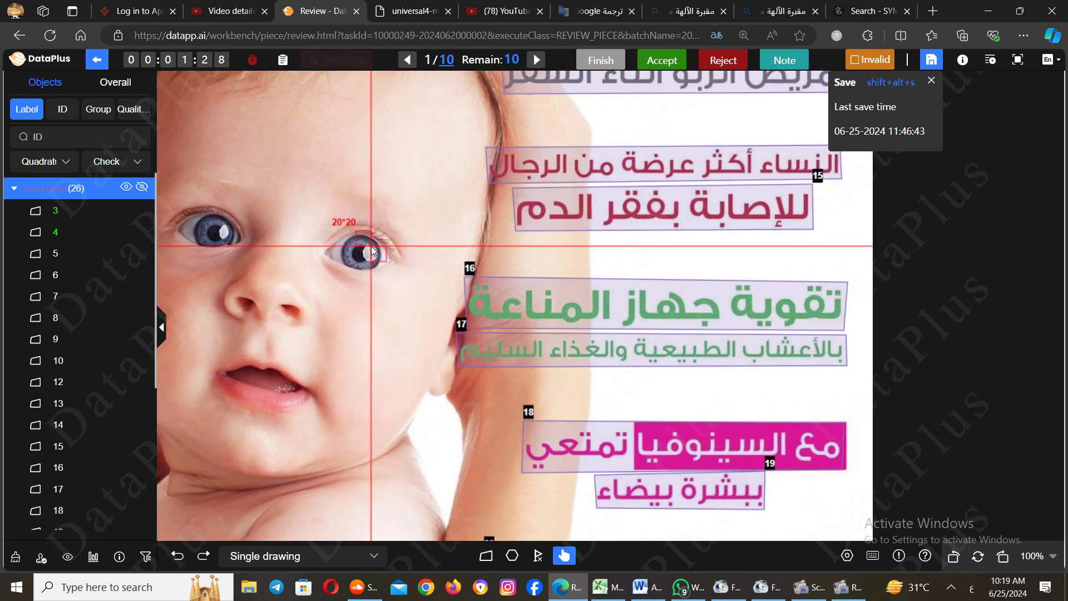
pyautogui.moveTo(373, 252); pyautogui.dragTo(485, 322)
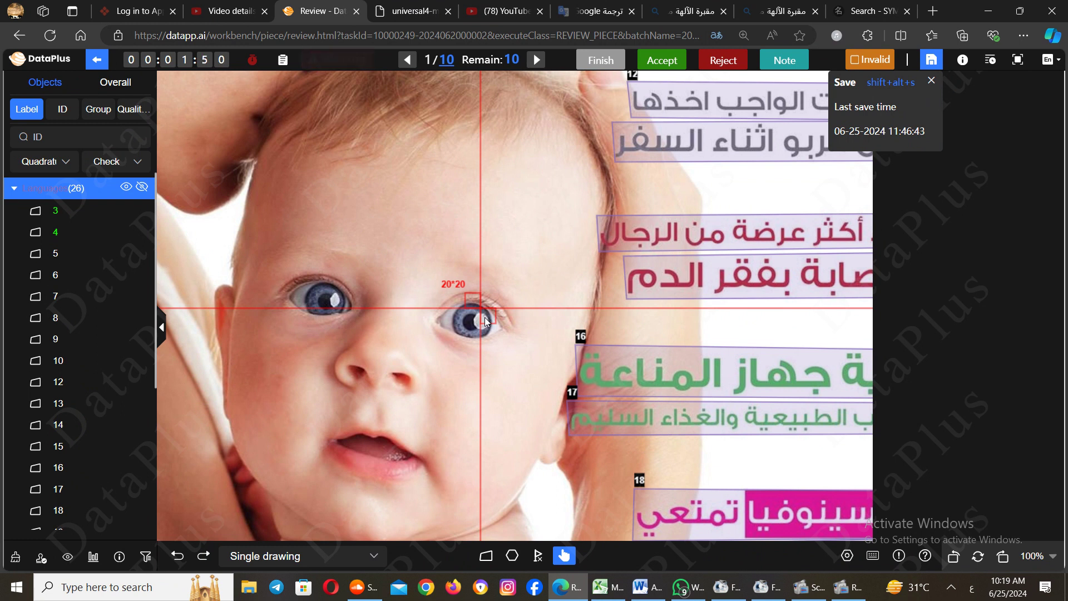
# View the first image at different zoom levels between 20% and 140%, ending with a 30% overview
pyautogui.scroll(-5, 485, 321)
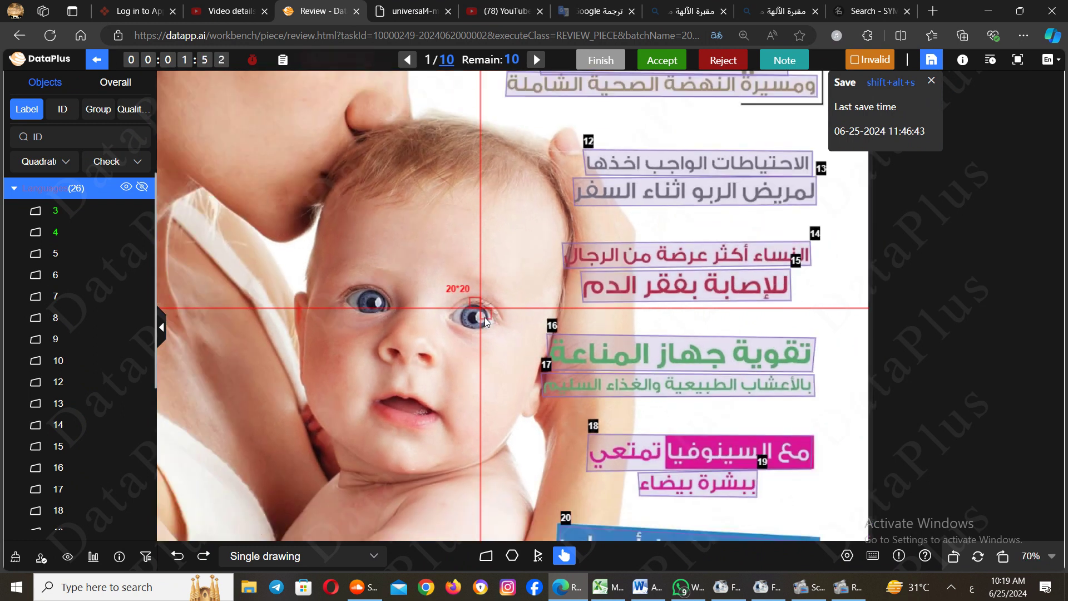
pyautogui.scroll(-1, 485, 322)
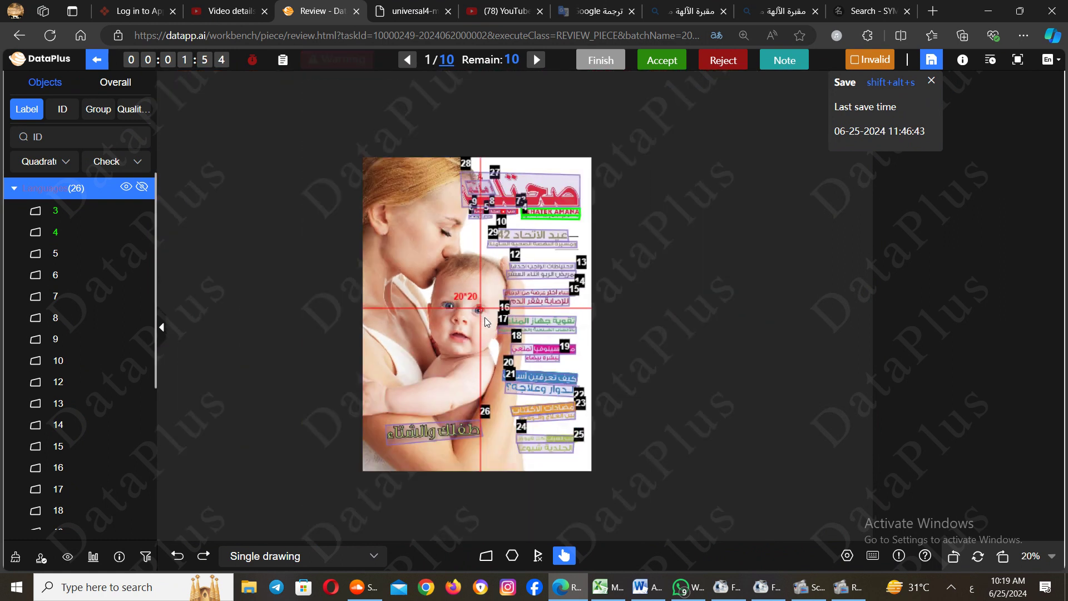
pyautogui.scroll(1, 485, 321)
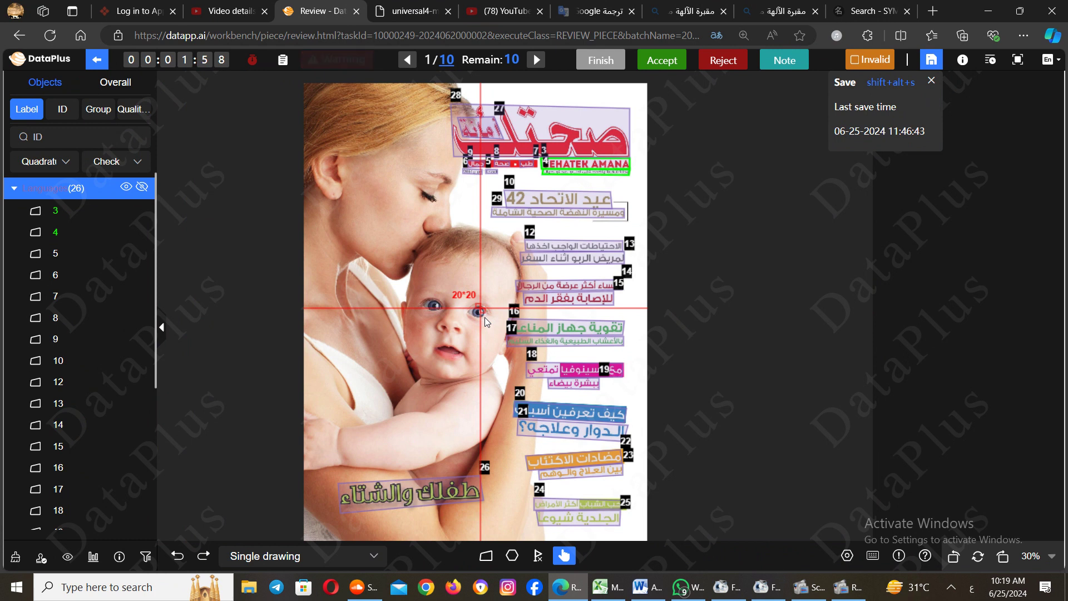
pyautogui.scroll(4, 485, 321)
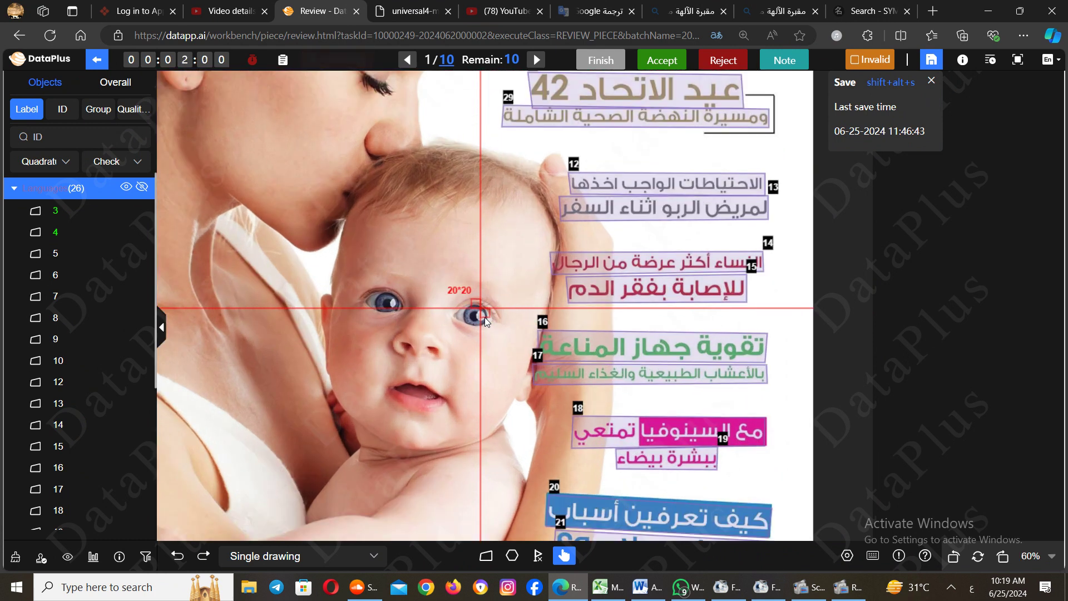
pyautogui.scroll(3, 485, 321)
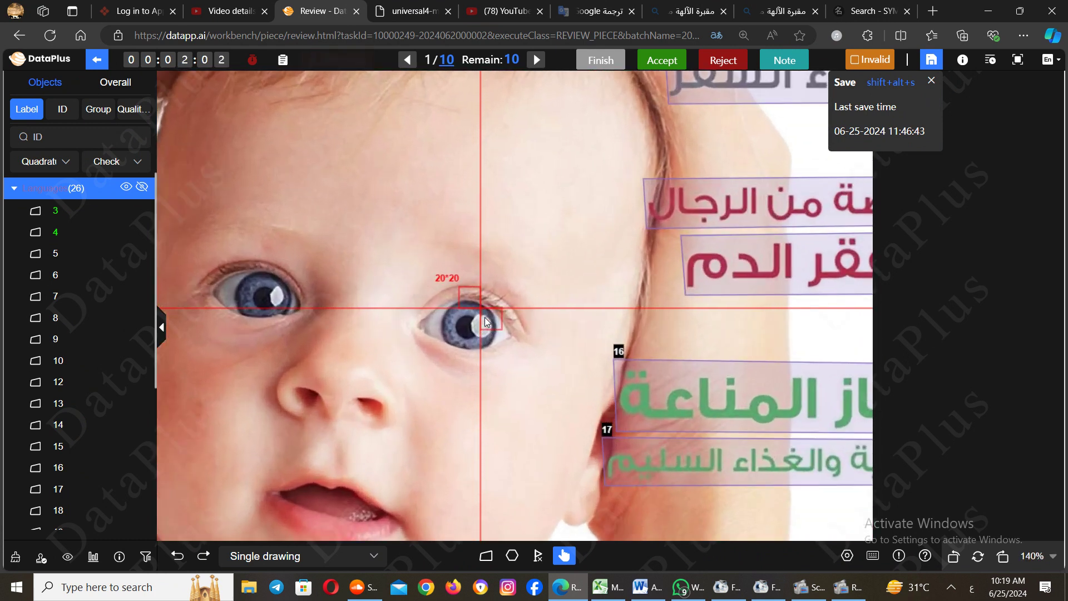
pyautogui.scroll(-7, 486, 322)
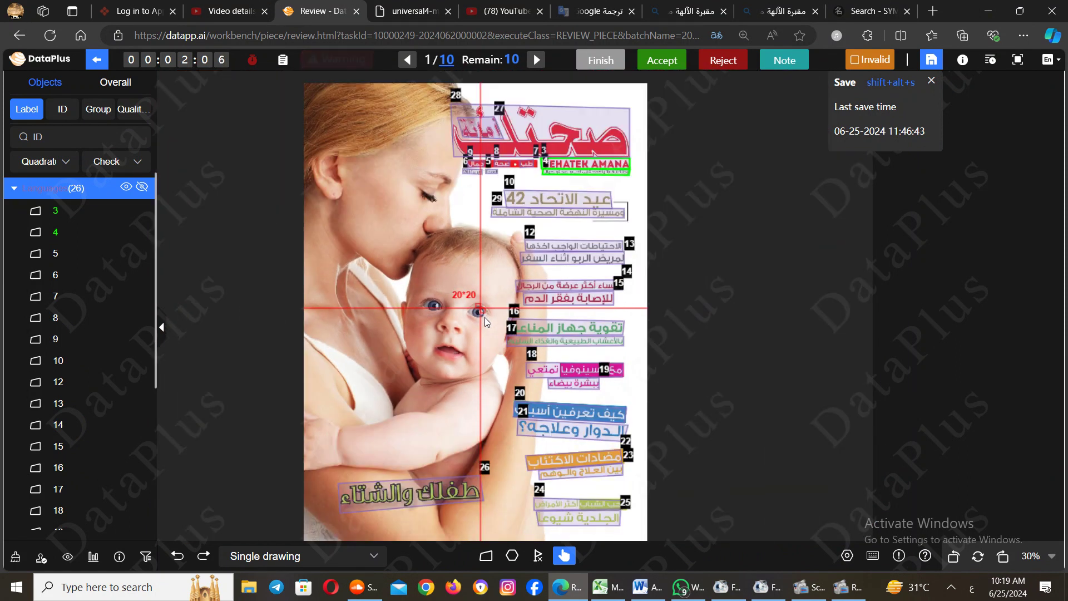
# Inspect the details of regions 28 and 10, and select region 28 to examine the magazine title up close
pyautogui.moveTo(544, 437)
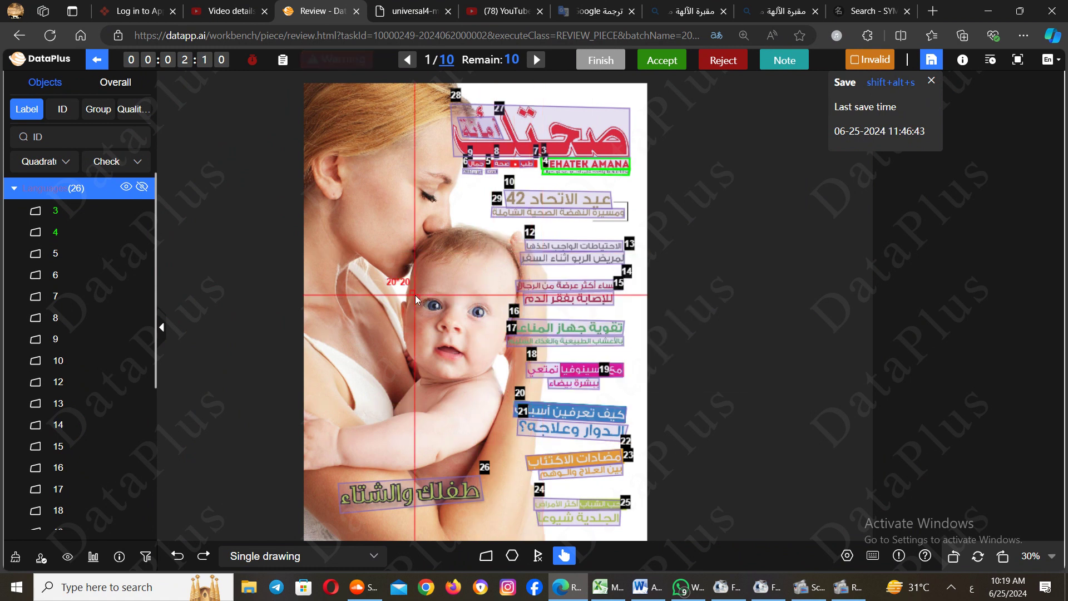
pyautogui.moveTo(481, 144)
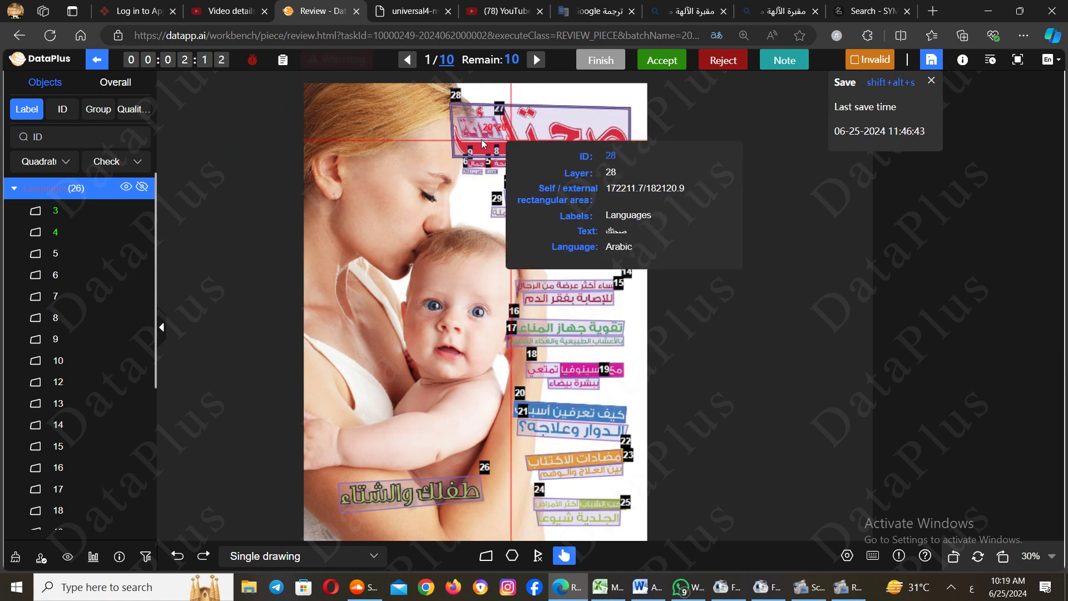
pyautogui.moveTo(494, 189)
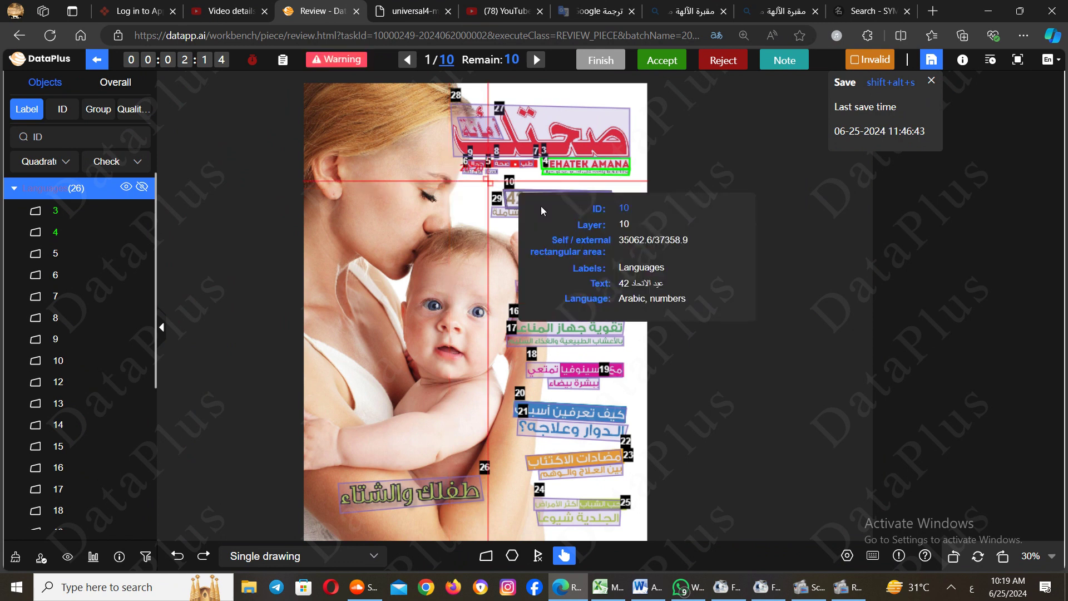
pyautogui.hscroll(5, 473, 223)
pyautogui.click(464, 178)
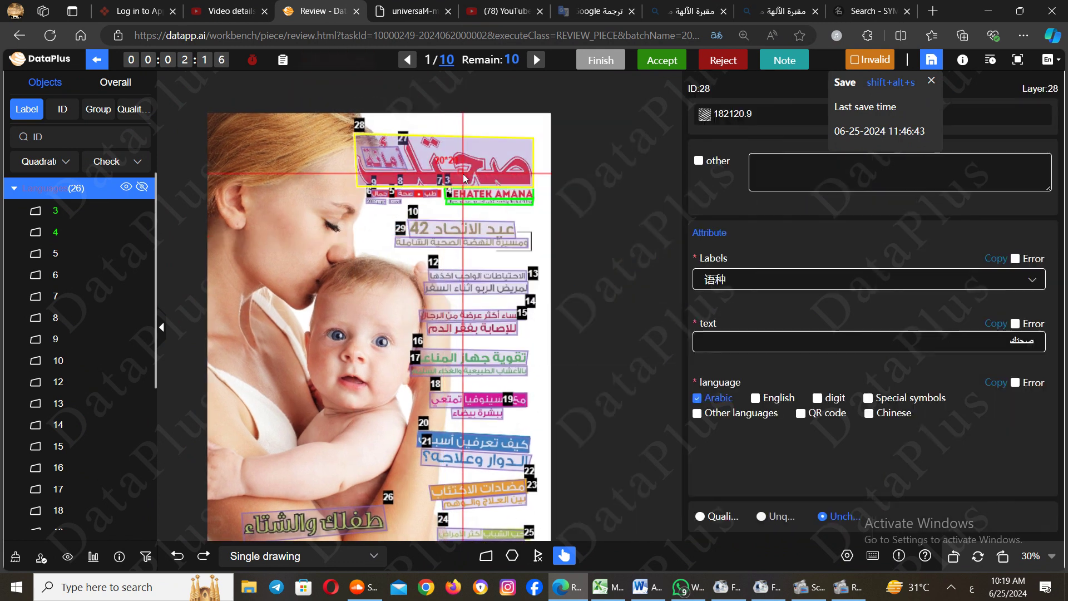
pyautogui.scroll(5, 464, 178)
pyautogui.scroll(1, 465, 178)
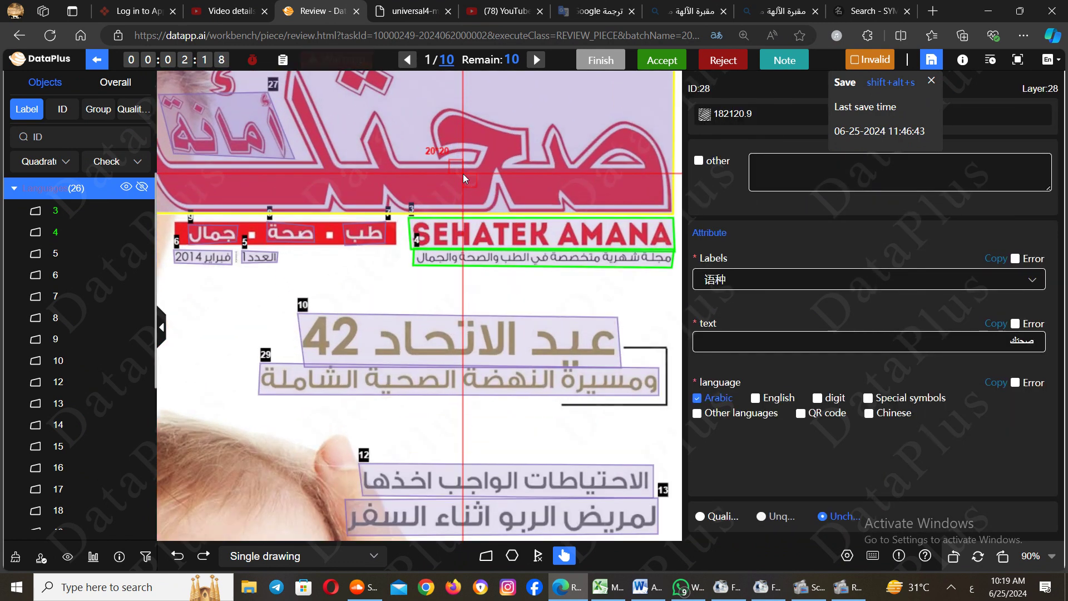
pyautogui.moveTo(470, 161); pyautogui.dragTo(469, 246)
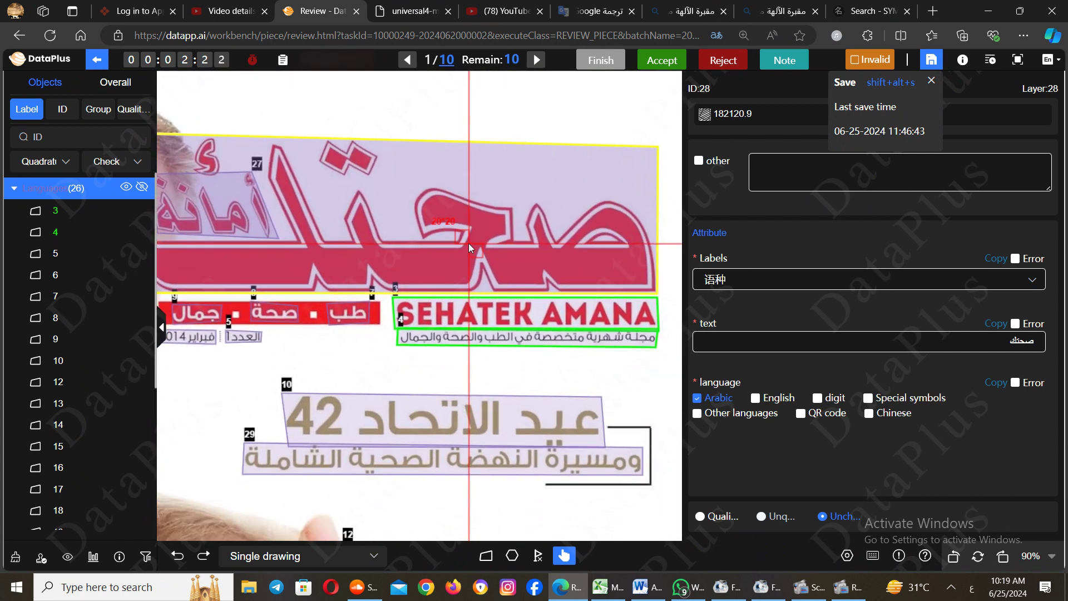
# Find region 28 in the object list, hide it to view the magazine title without its box, and show it again
pyautogui.scroll(-7, 469, 246)
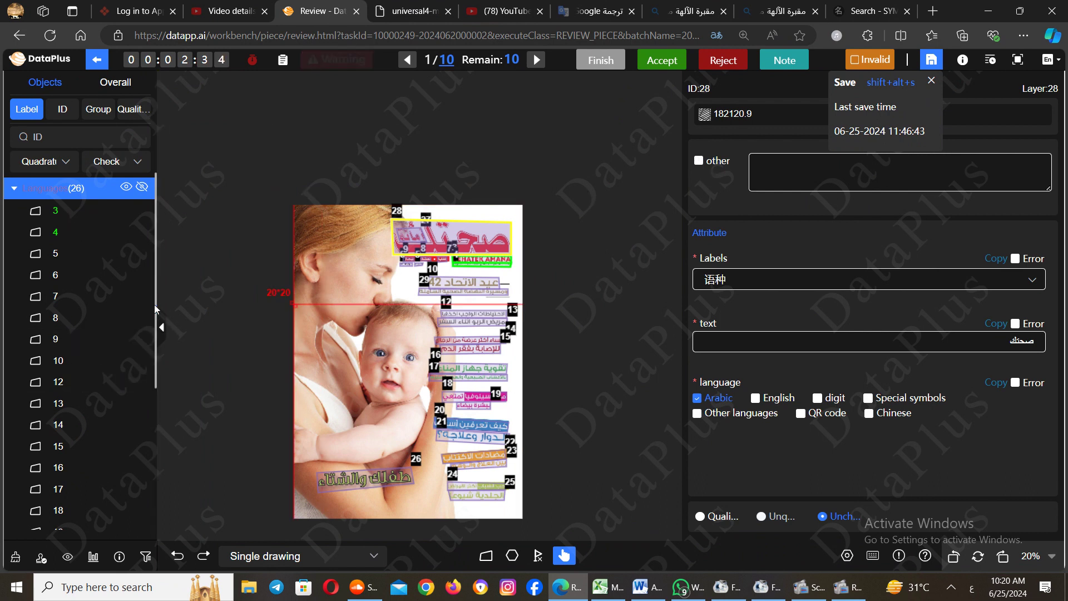
pyautogui.moveTo(158, 317); pyautogui.dragTo(156, 527)
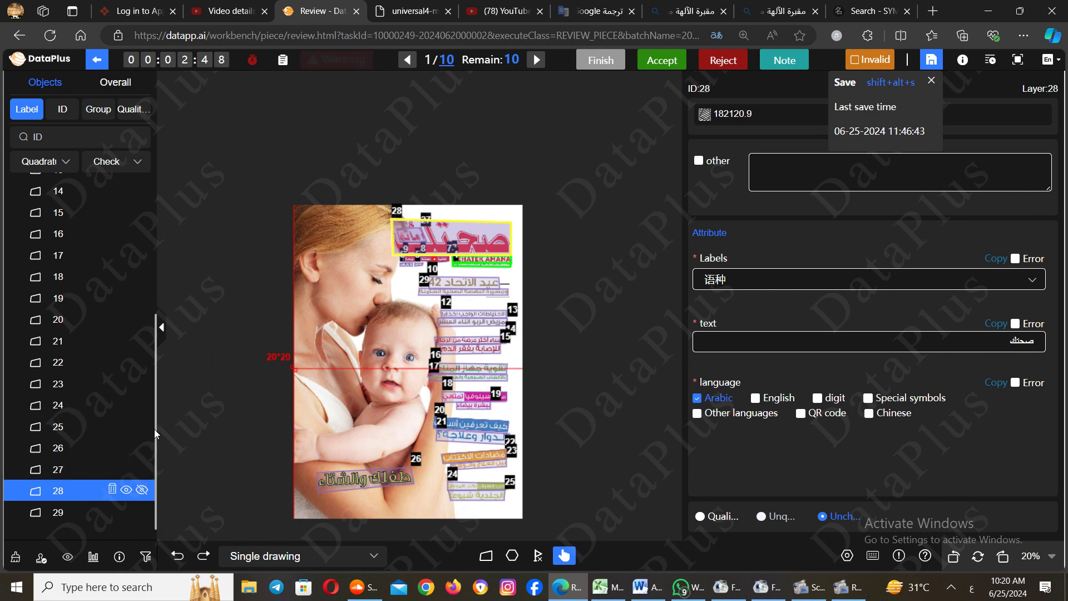
pyautogui.moveTo(156, 321); pyautogui.dragTo(162, 173)
pyautogui.moveTo(159, 227); pyautogui.dragTo(159, 323)
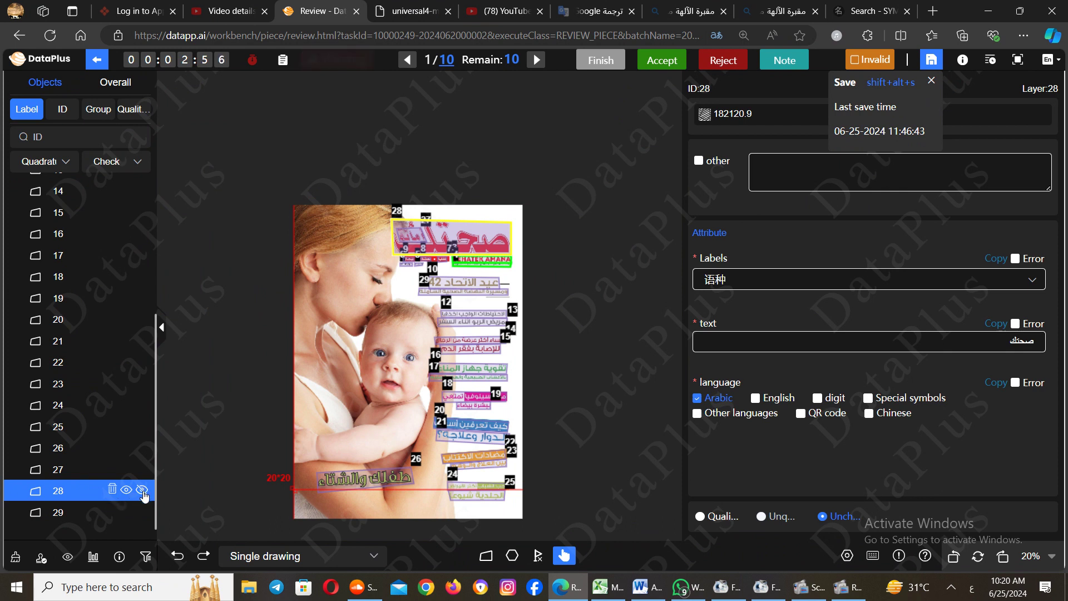
pyautogui.click(142, 492)
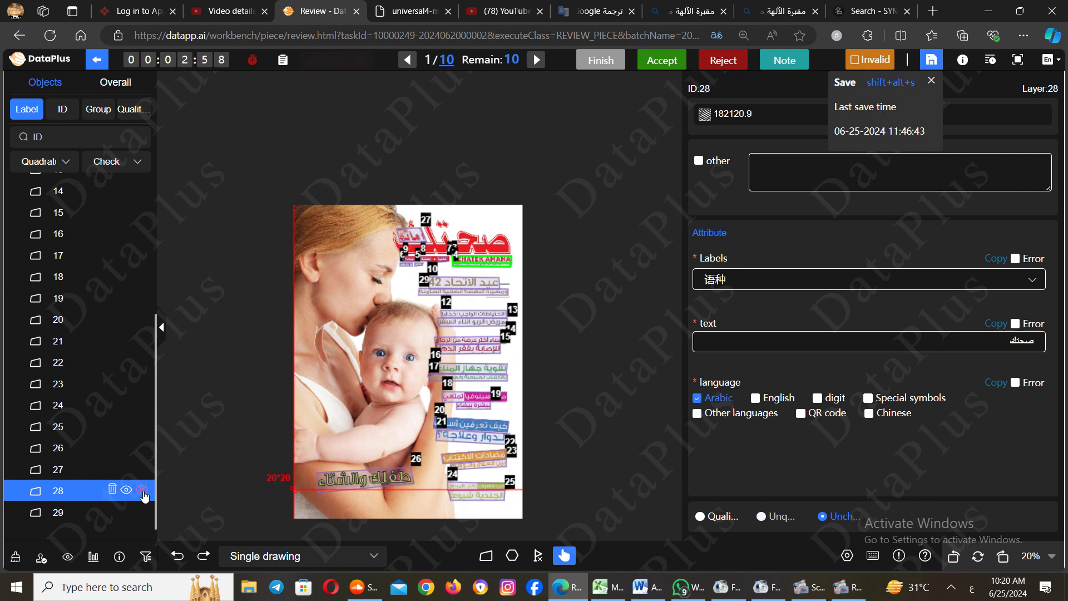
pyautogui.scroll(3, 161, 489)
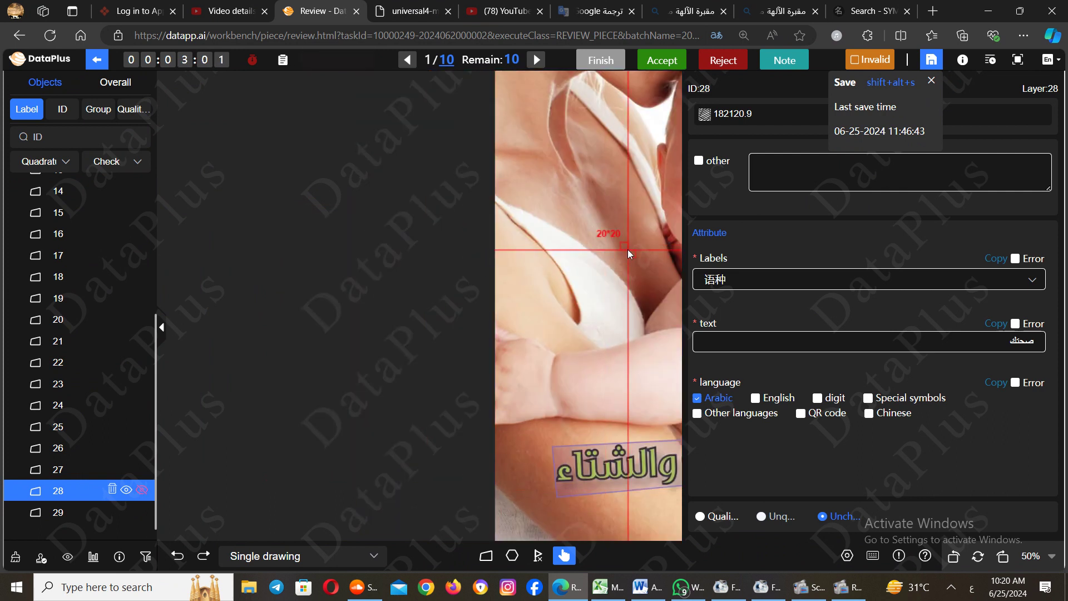
pyautogui.scroll(-3, 503, 394)
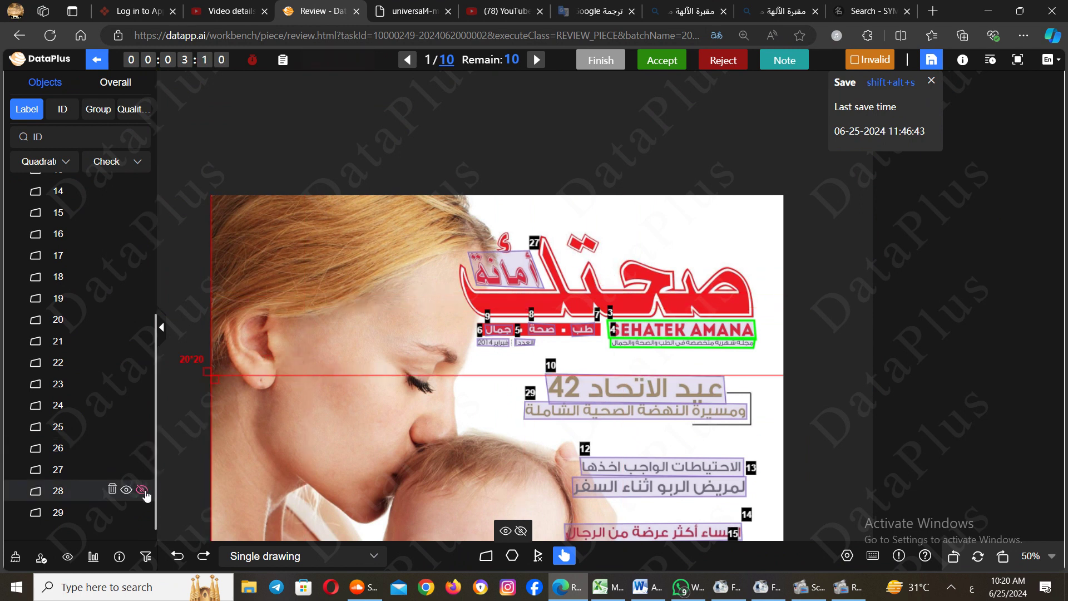
pyautogui.click(144, 491)
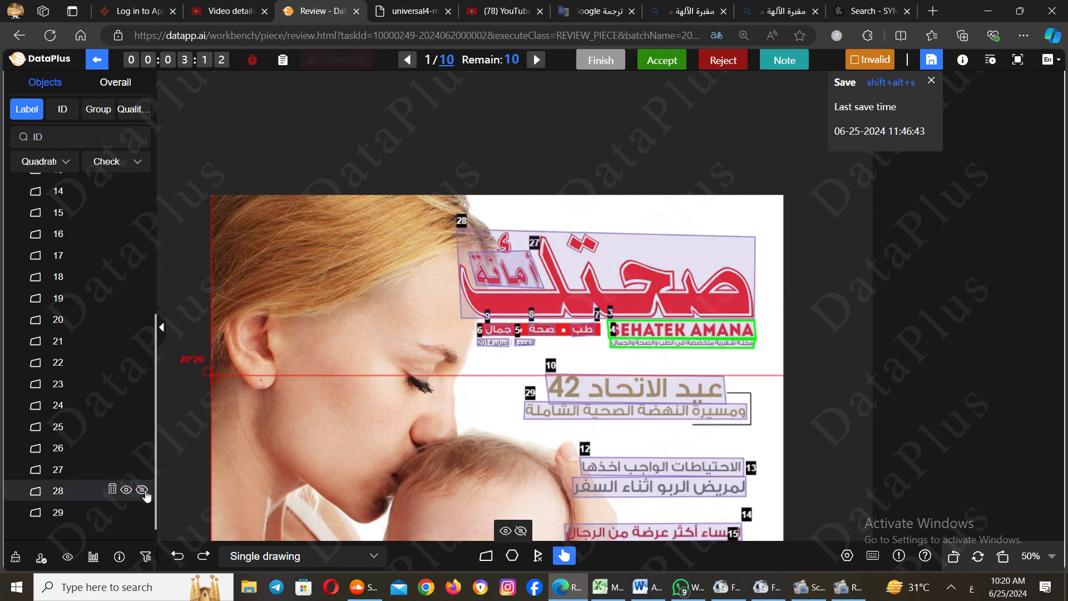
# Toggle the visibility of region 28 off and on twice, and hide and show region 27 once
pyautogui.click(143, 491)
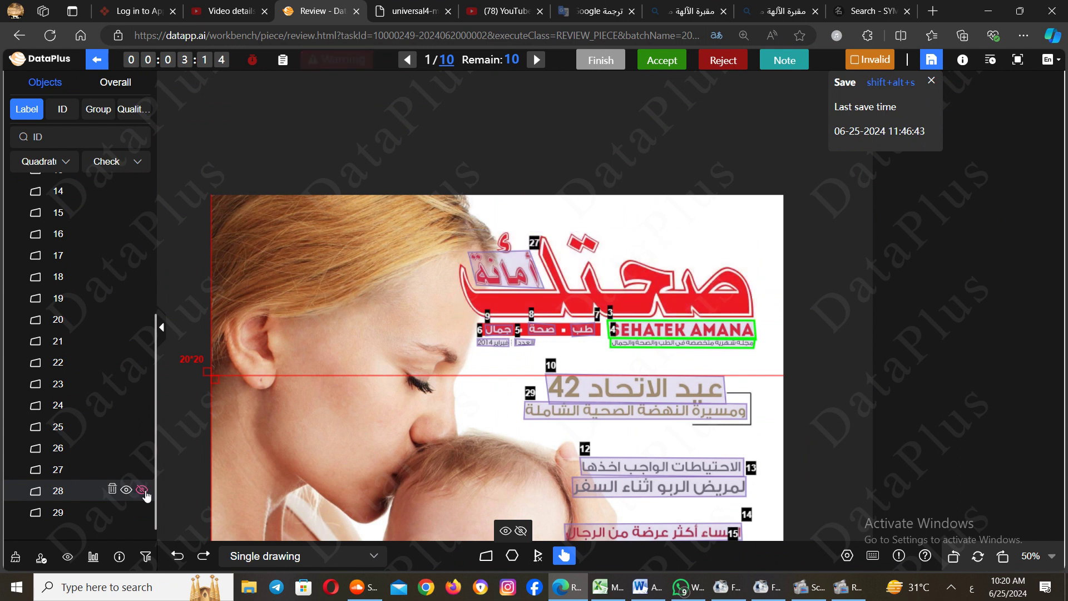
pyautogui.click(144, 492)
pyautogui.click(143, 492)
pyautogui.click(144, 491)
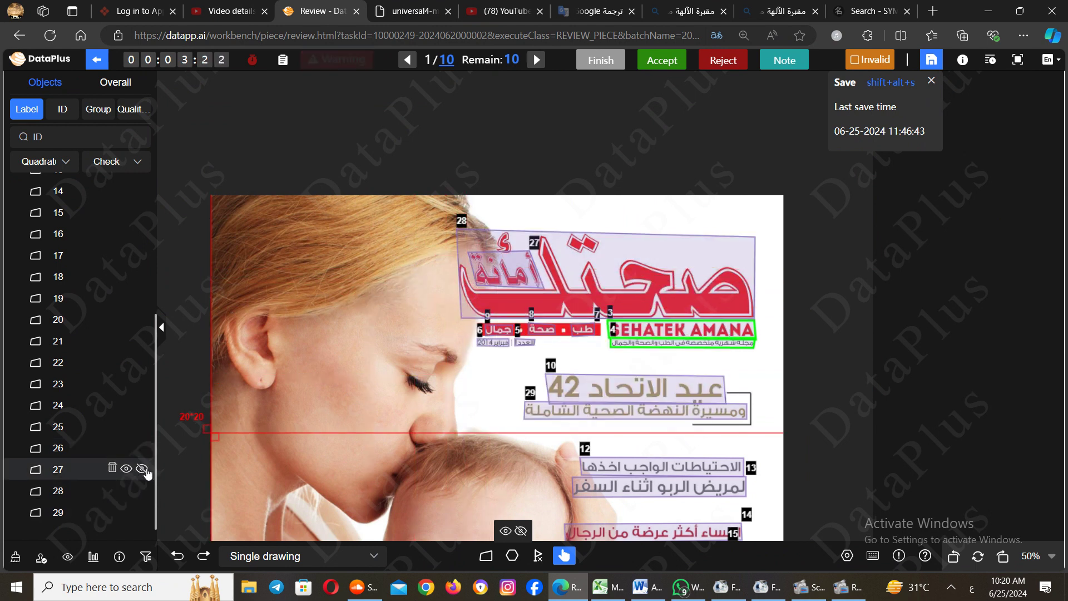
pyautogui.click(143, 470)
pyautogui.click(143, 470)
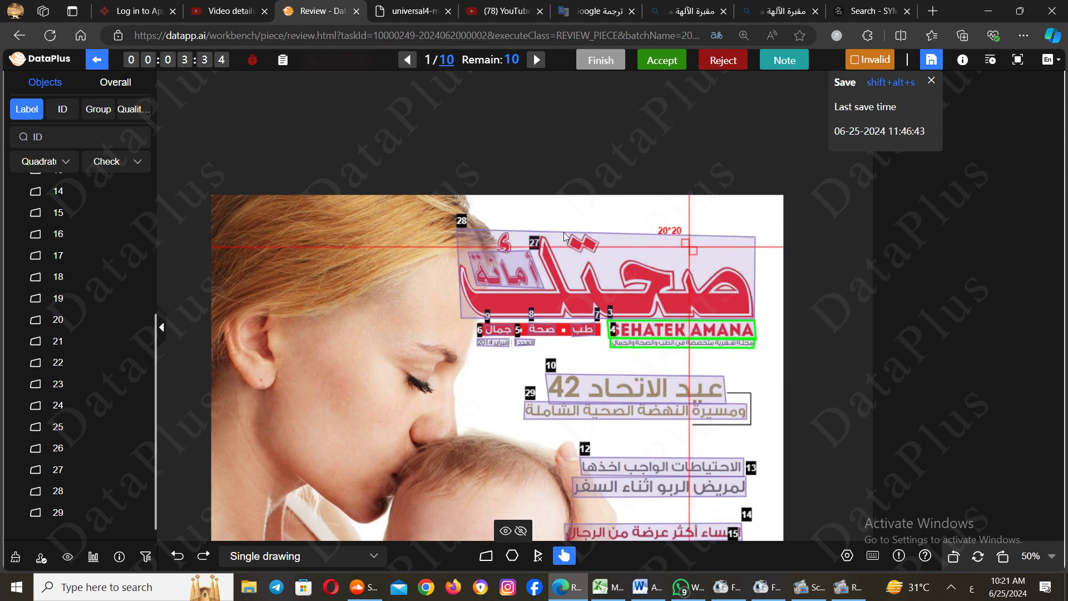
# Select text region 28 around the magazine title to open its attributes, with the whole region in view
pyautogui.moveTo(654, 240)
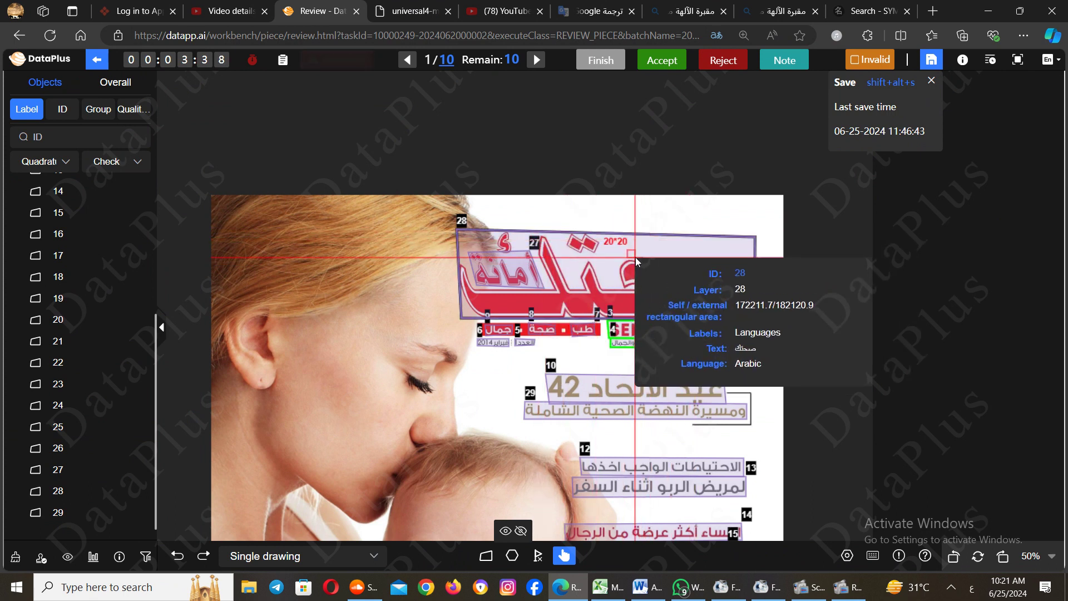
pyautogui.click(637, 260)
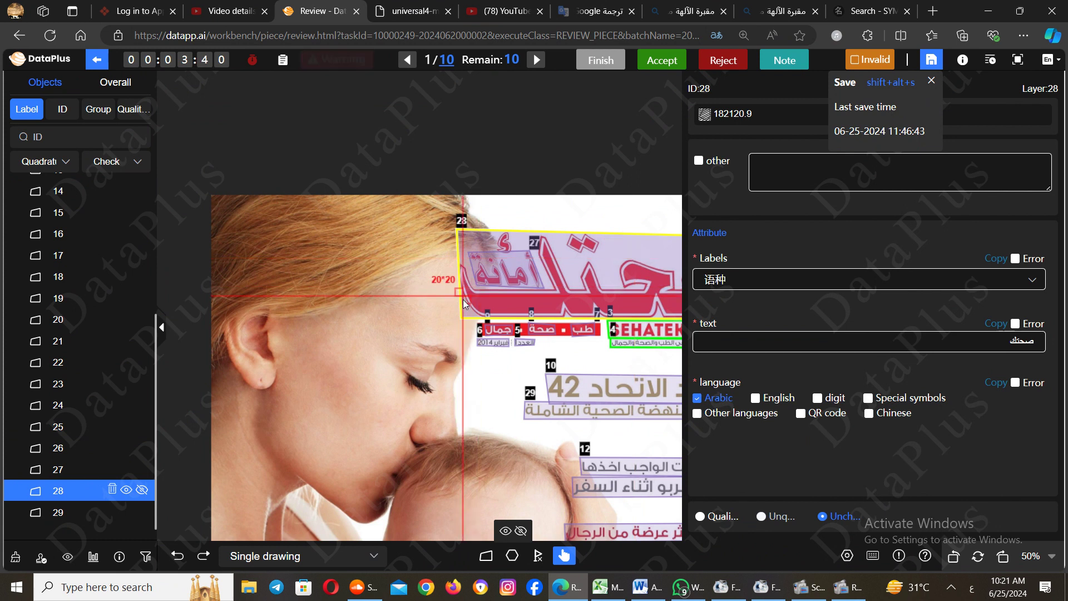
pyautogui.moveTo(460, 341); pyautogui.dragTo(357, 348)
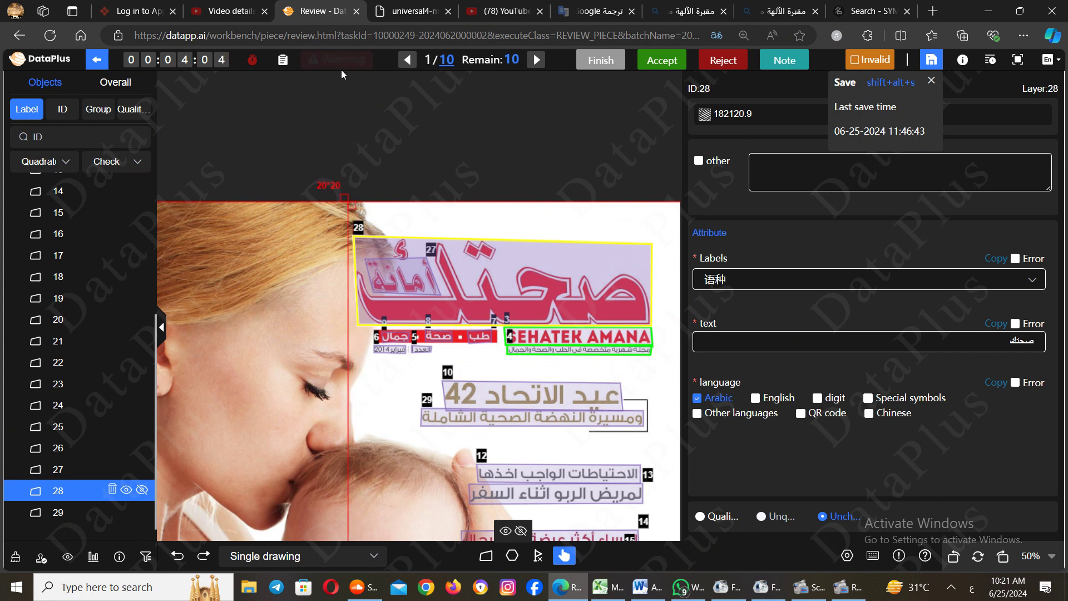
# Open the review note dialog to view its comment field, and close it without entering a comment
pyautogui.moveTo(344, 64)
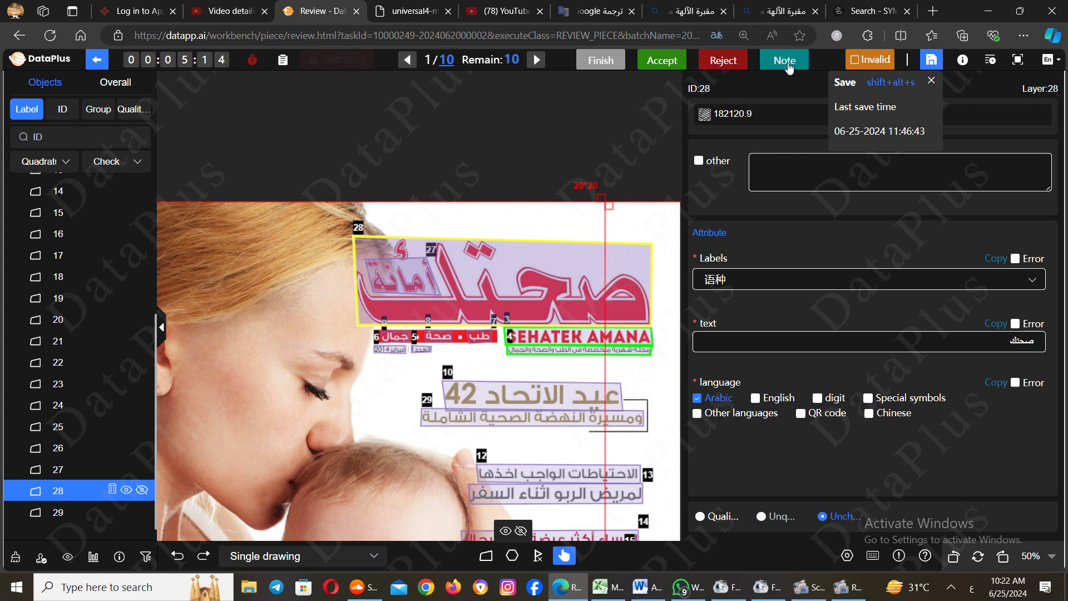
pyautogui.click(788, 66)
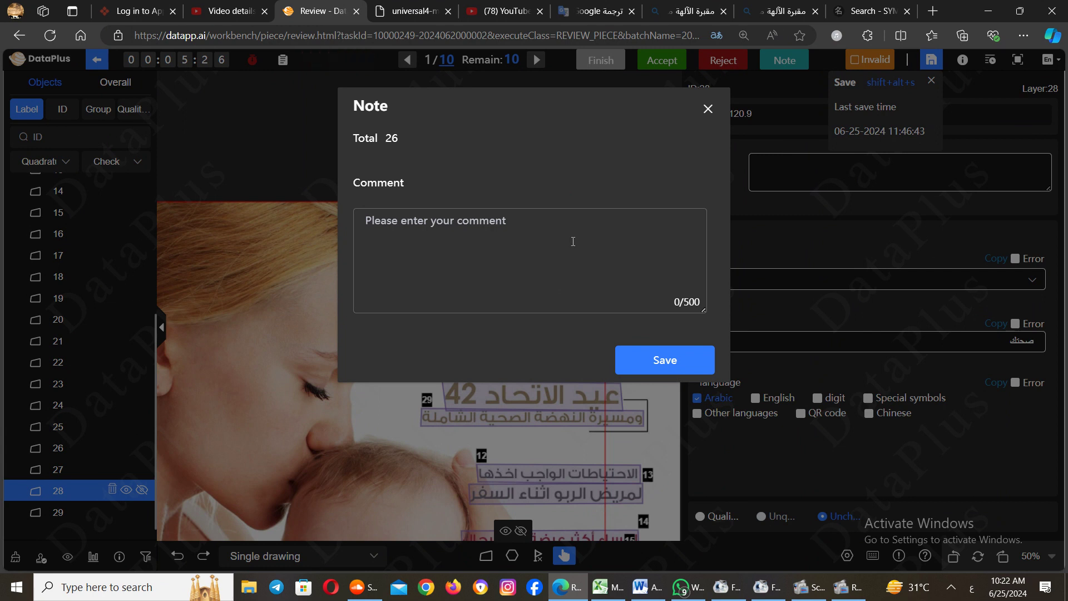
pyautogui.click(708, 109)
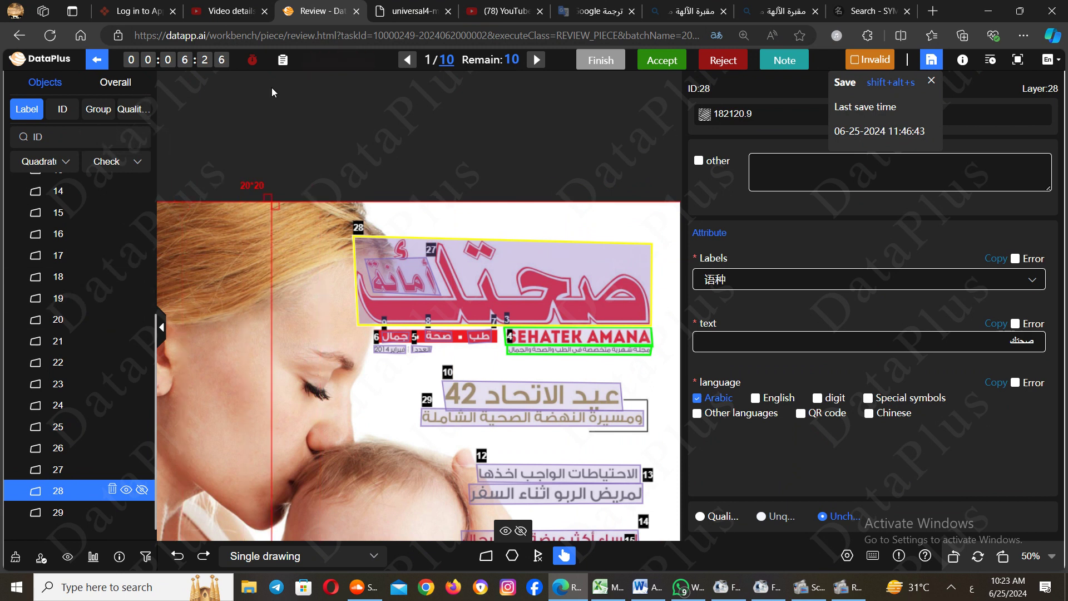
# Filter the object list by Polygons, switch it back to Quadratures, and close the shape-type options
pyautogui.click(65, 165)
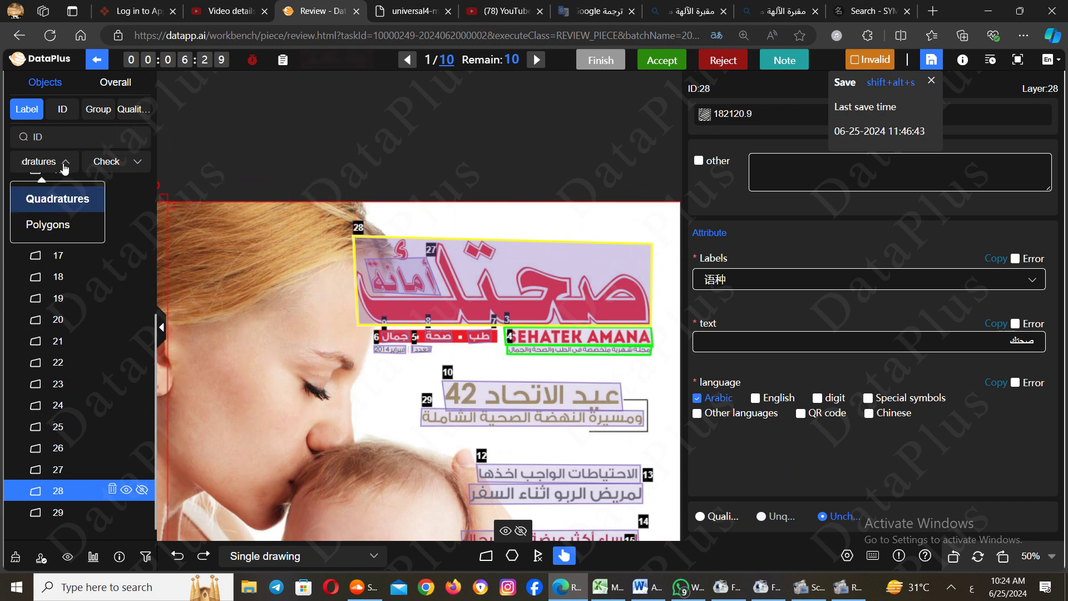
pyautogui.click(54, 232)
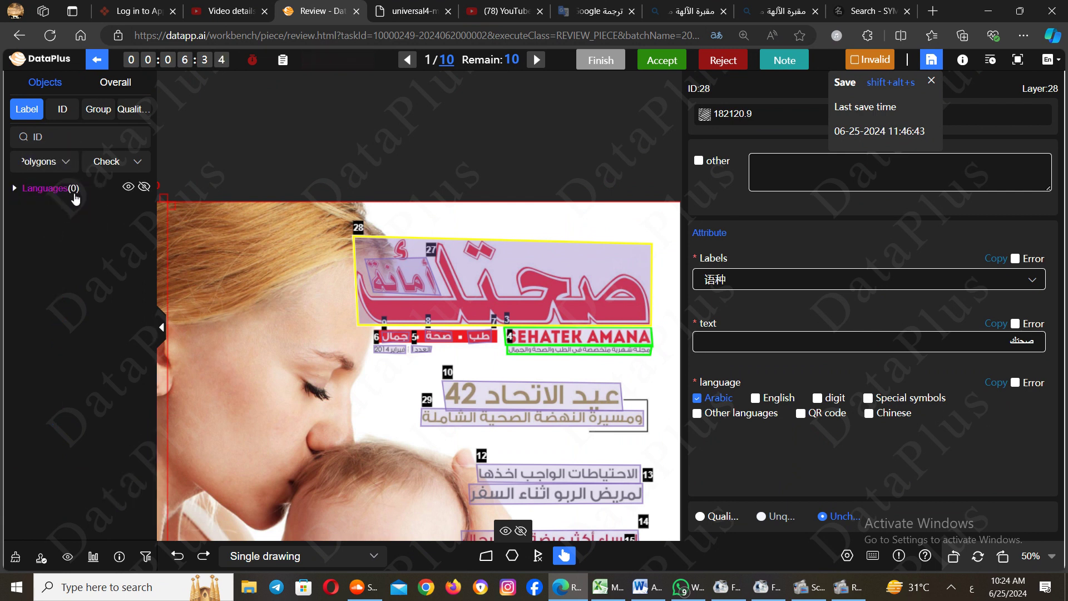
pyautogui.click(65, 164)
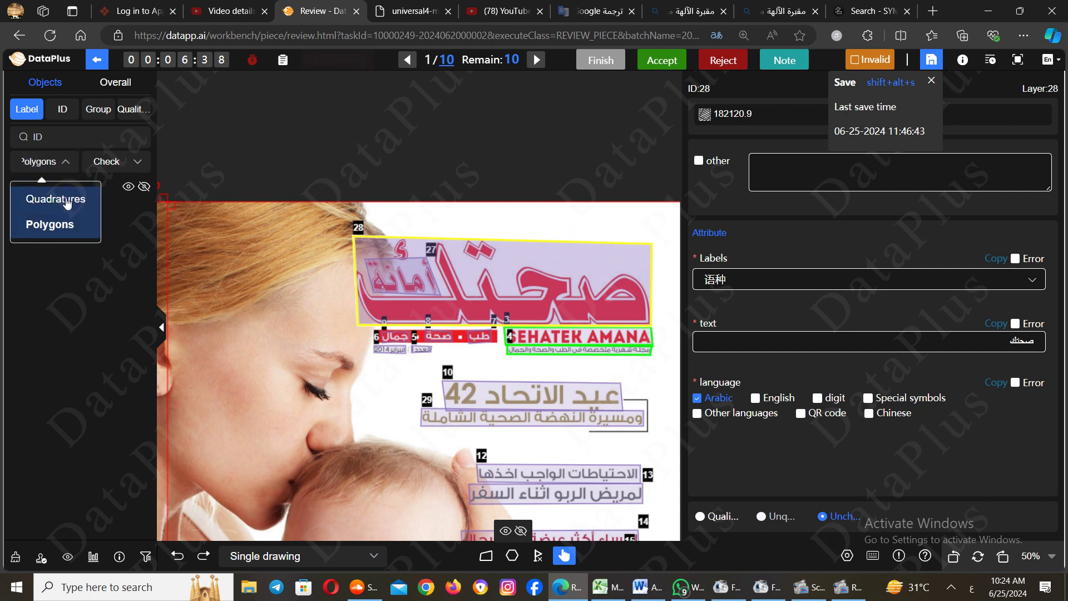
pyautogui.click(68, 202)
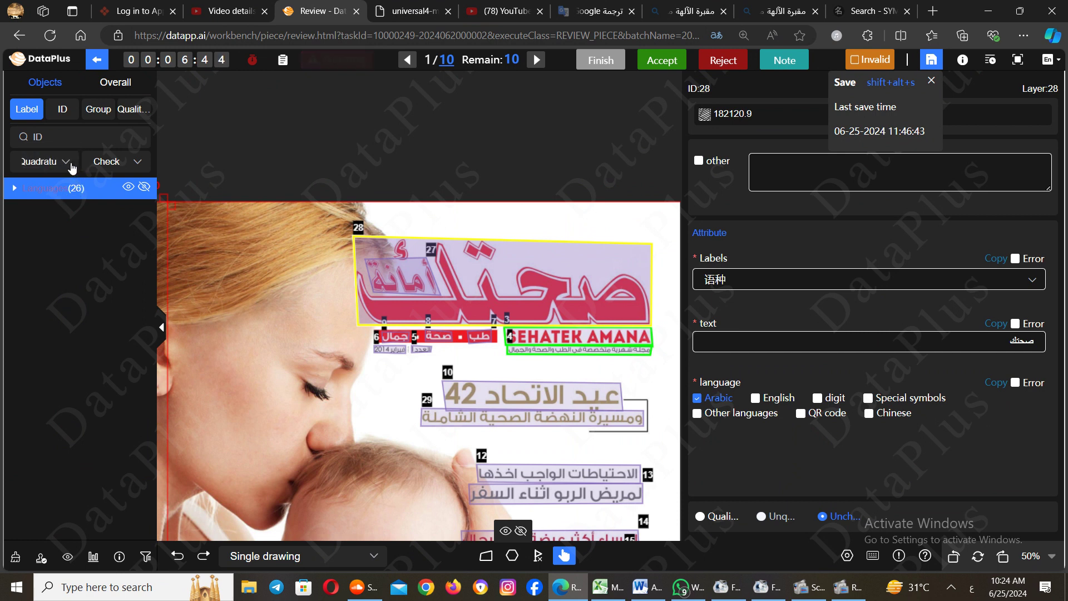
pyautogui.click(65, 162)
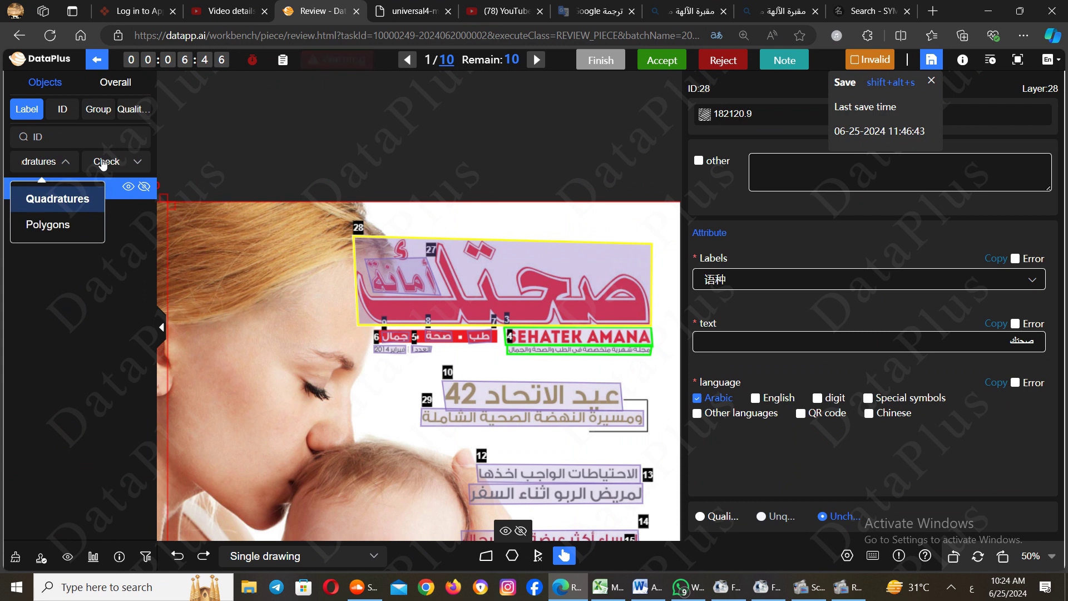
pyautogui.click(254, 167)
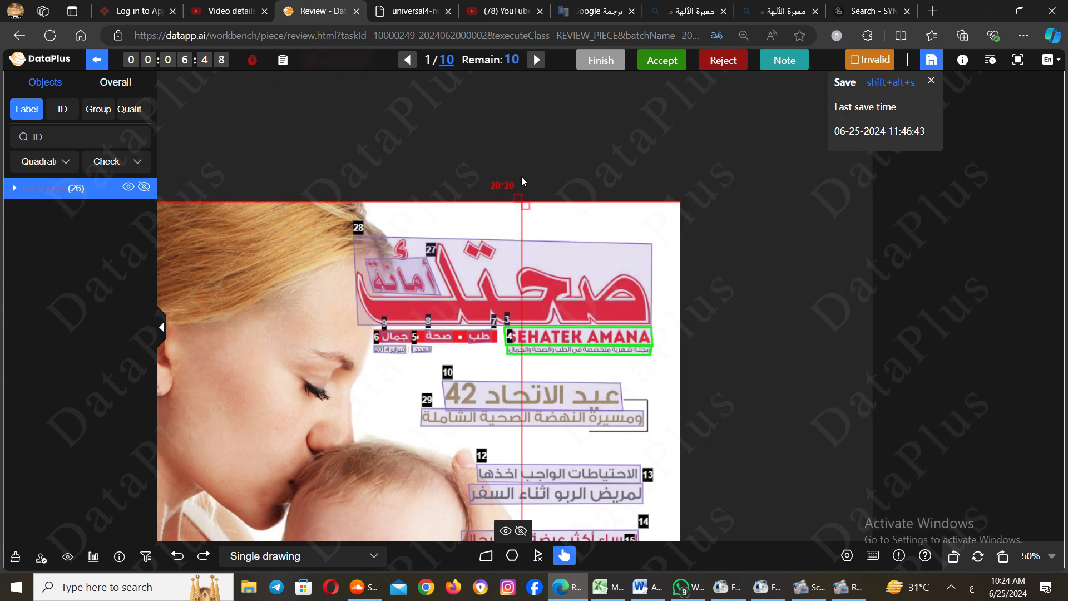
# Select text region 28 around the magazine title again and dismiss the last-save notice
pyautogui.moveTo(539, 271)
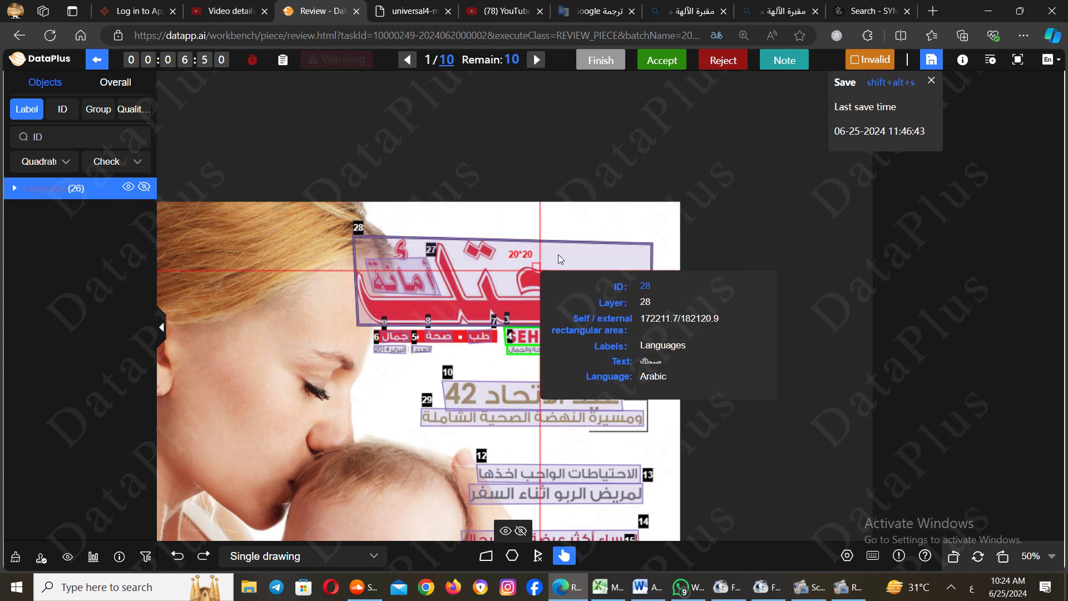
pyautogui.click(559, 255)
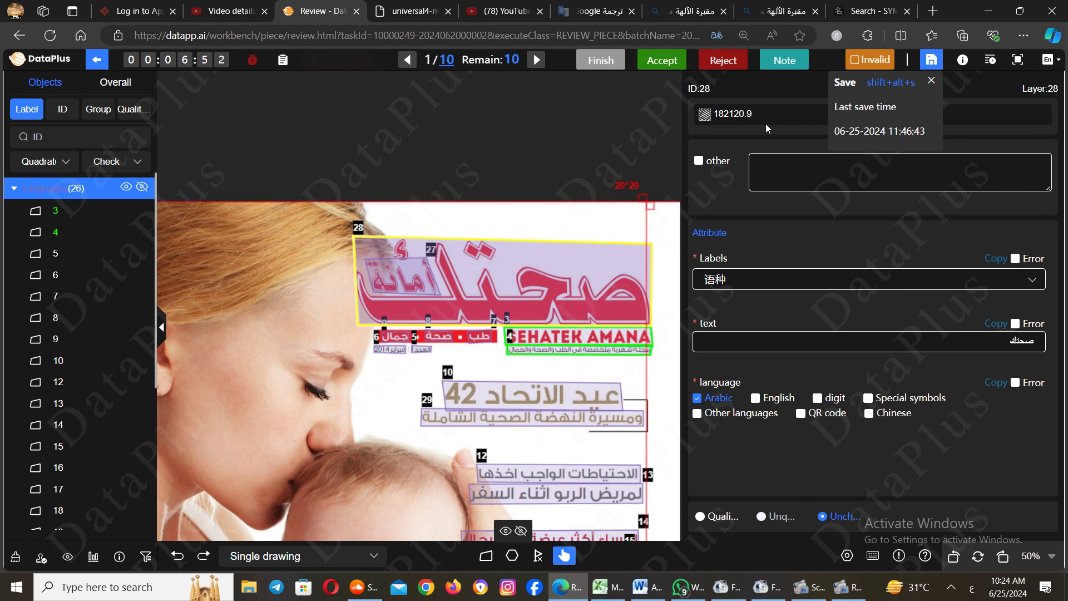
pyautogui.click(932, 81)
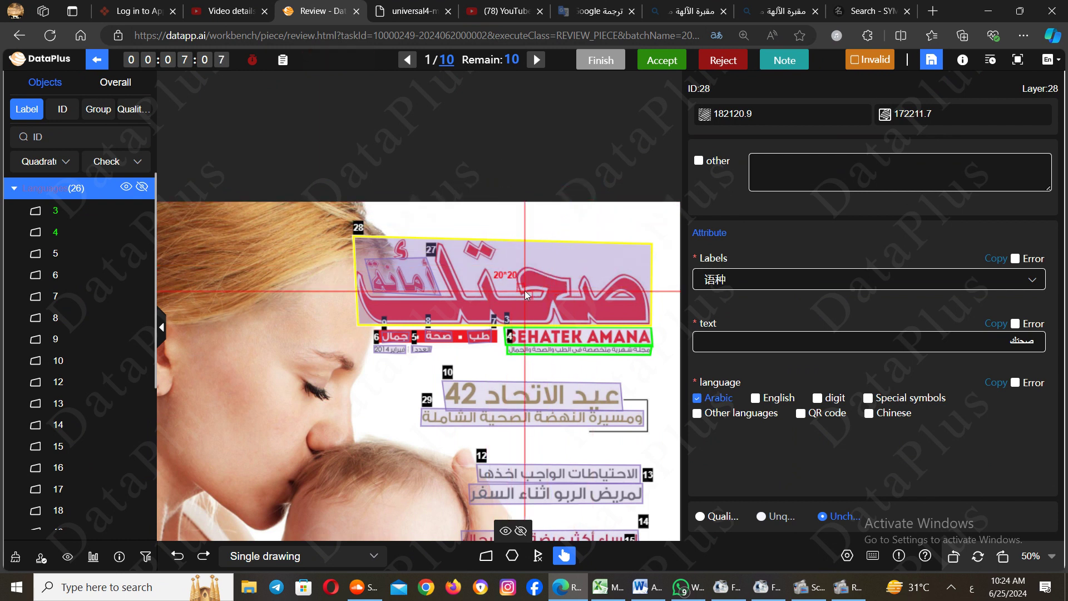
# Examine how the box of region 28 fits the magazine title, up to the title's right edge
pyautogui.scroll(2, 526, 291)
pyautogui.scroll(2, 525, 290)
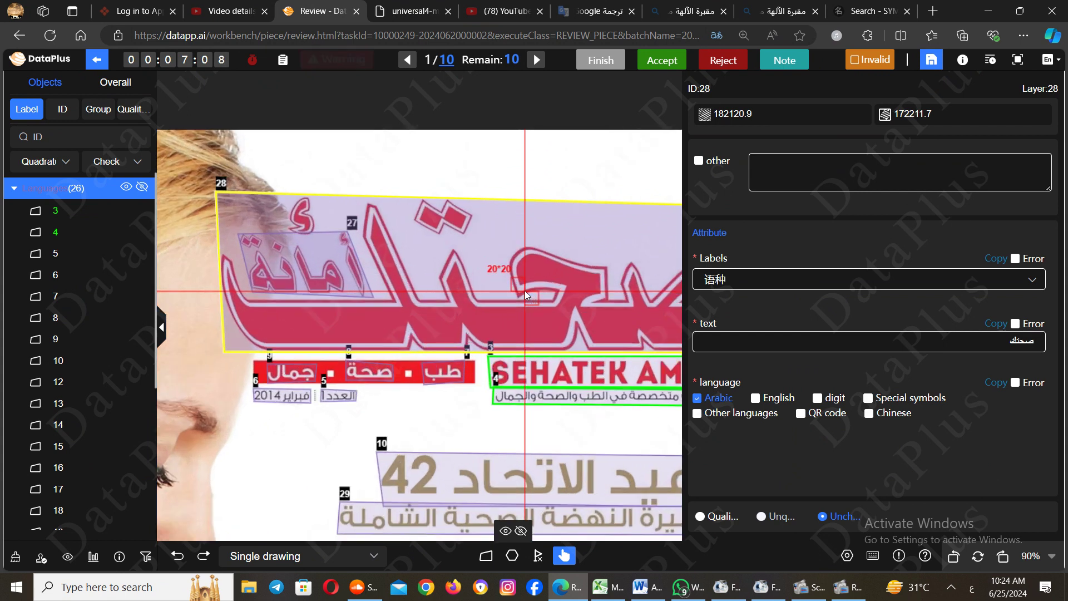
pyautogui.scroll(-2, 442, 296)
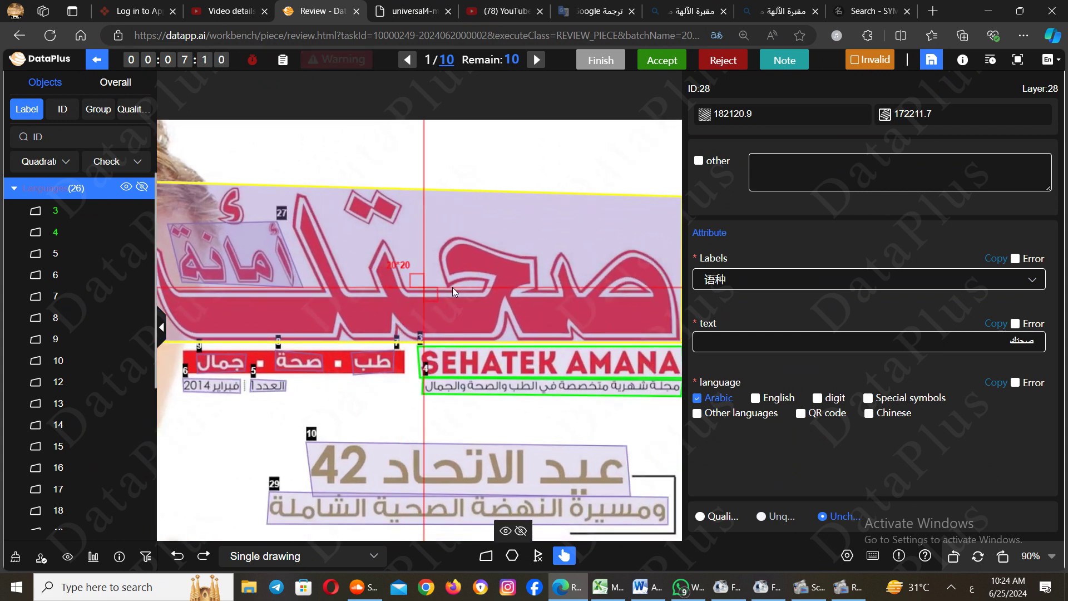
pyautogui.scroll(2, 427, 285)
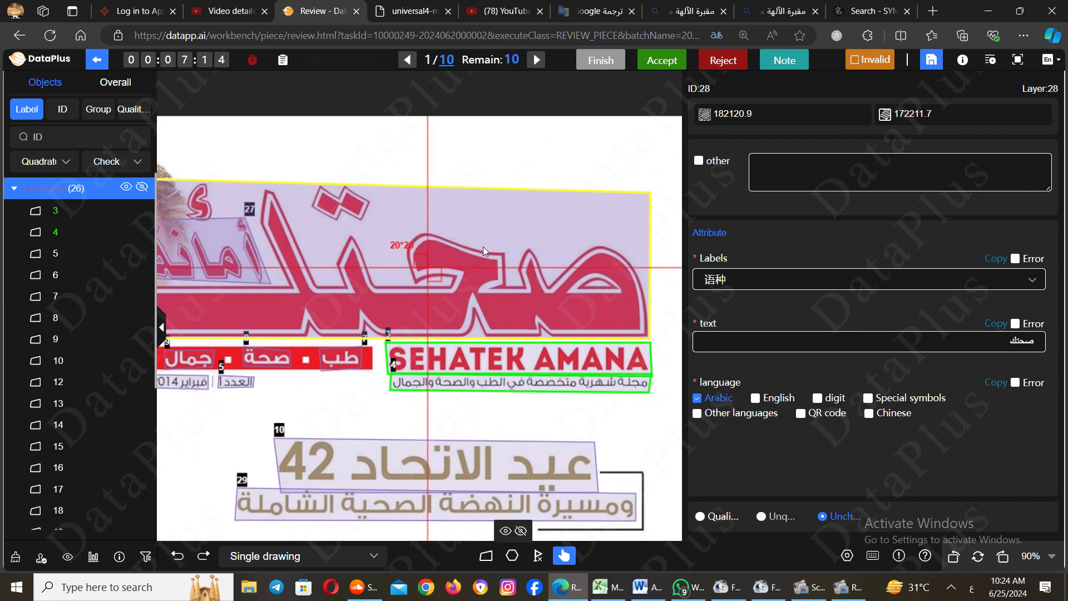
pyautogui.moveTo(533, 258); pyautogui.dragTo(564, 250)
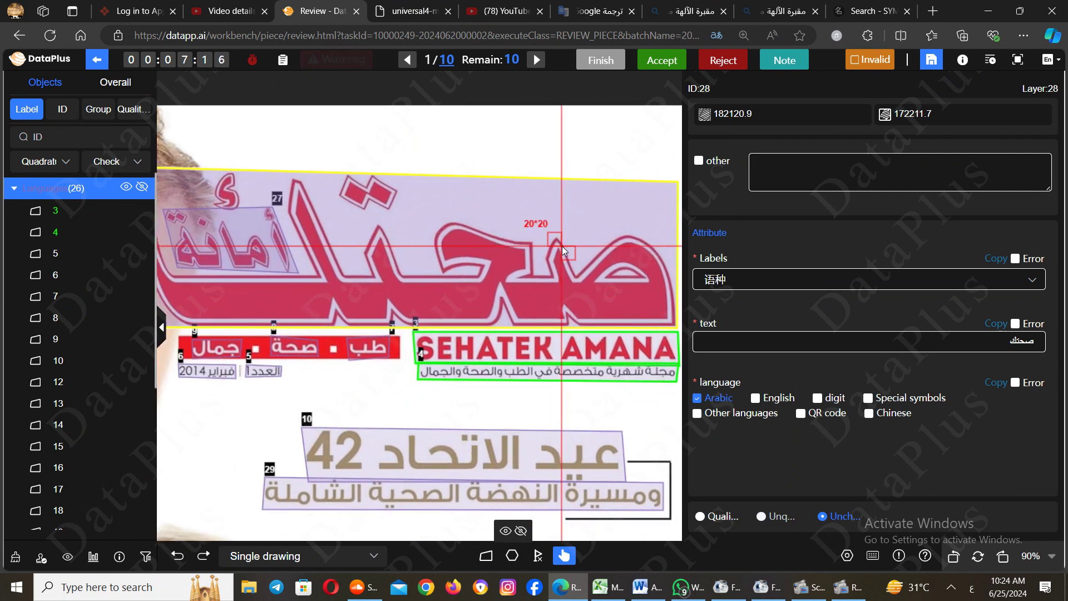
pyautogui.scroll(-1, 563, 251)
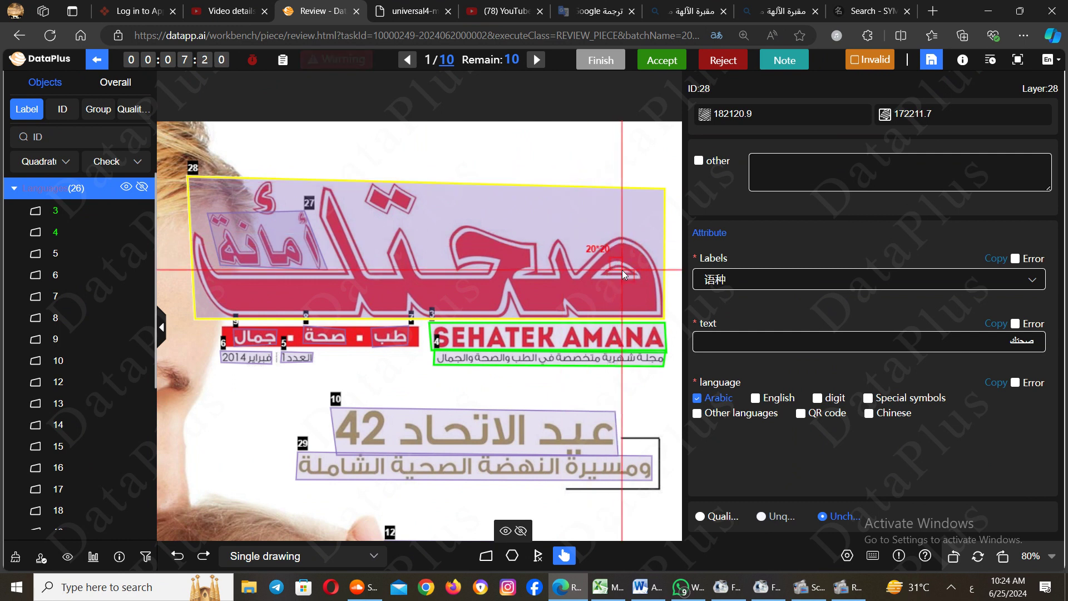
pyautogui.scroll(2, 621, 276)
pyautogui.scroll(2, 621, 276)
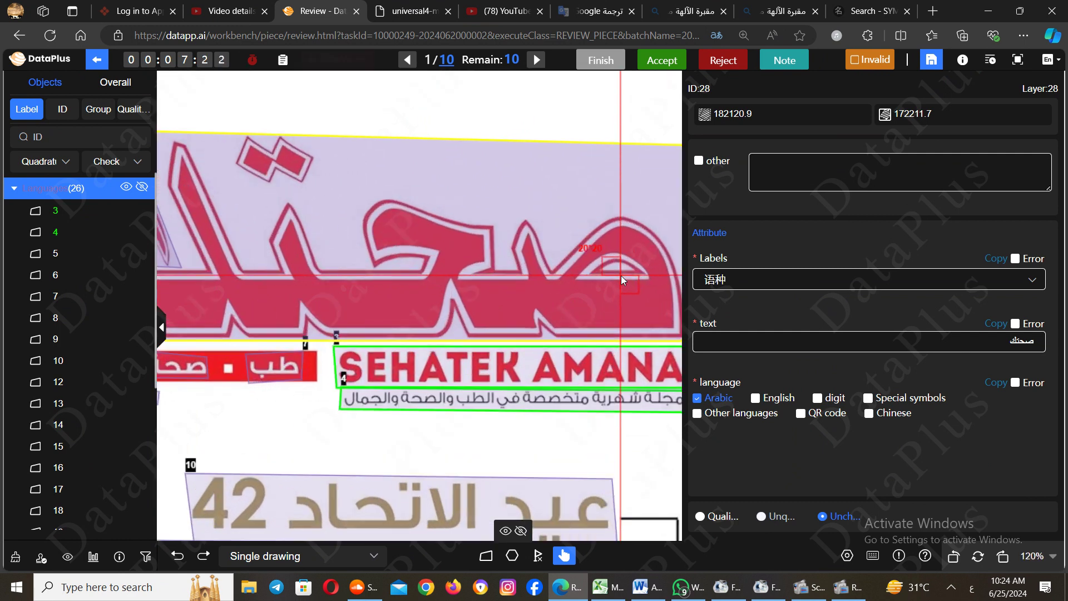
pyautogui.moveTo(599, 304); pyautogui.dragTo(513, 310)
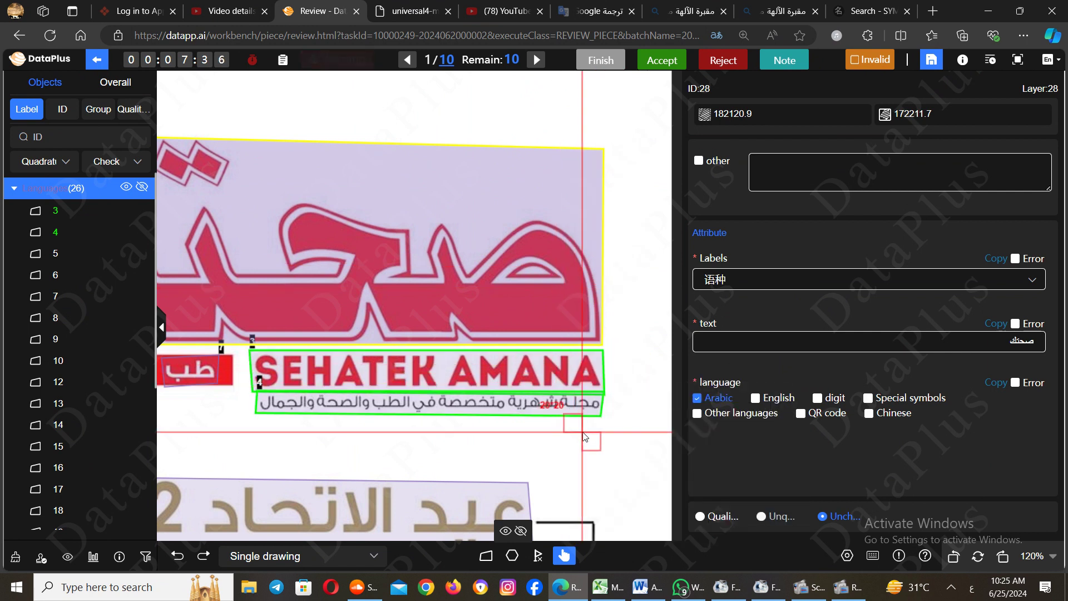
# Examine the annotated text regions down the cover, from region 4 to region 18, including their recorded text and language
pyautogui.scroll(-1, 566, 274)
pyautogui.scroll(-3, 566, 268)
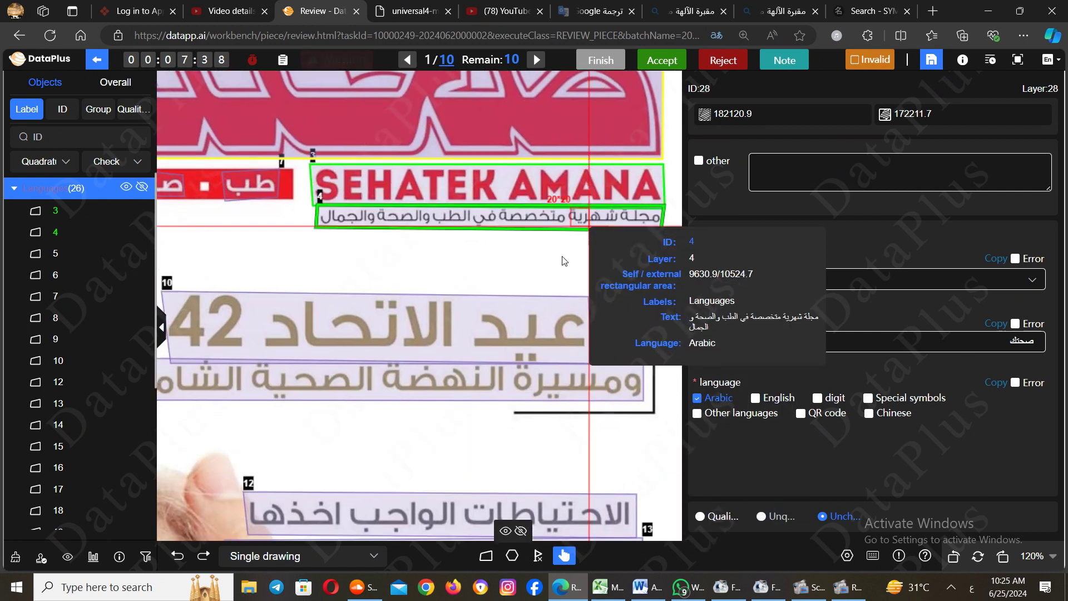
pyautogui.moveTo(449, 326); pyautogui.dragTo(538, 329)
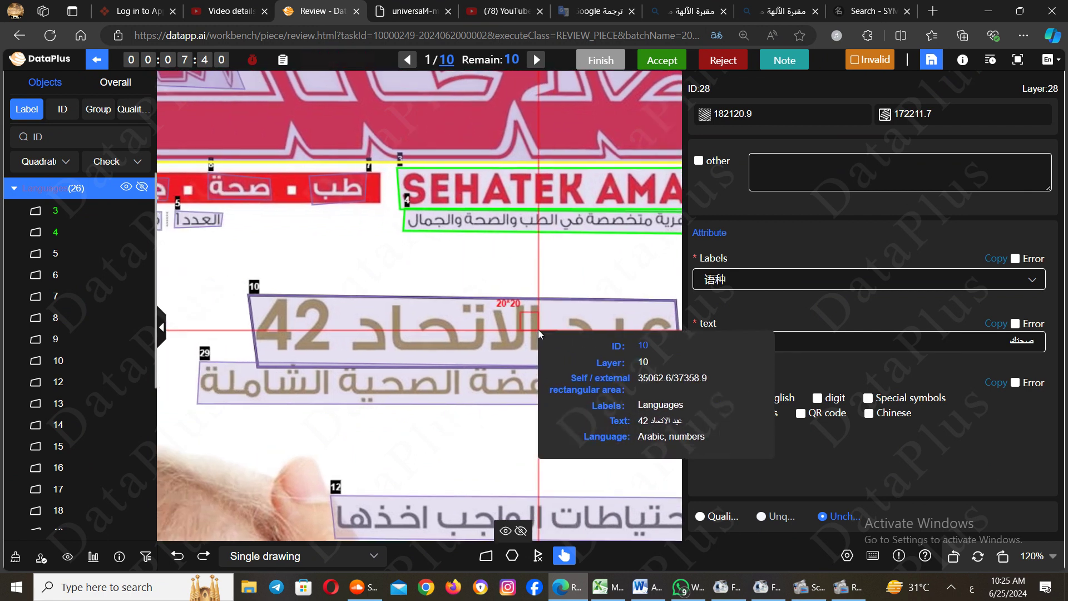
pyautogui.scroll(-1, 539, 329)
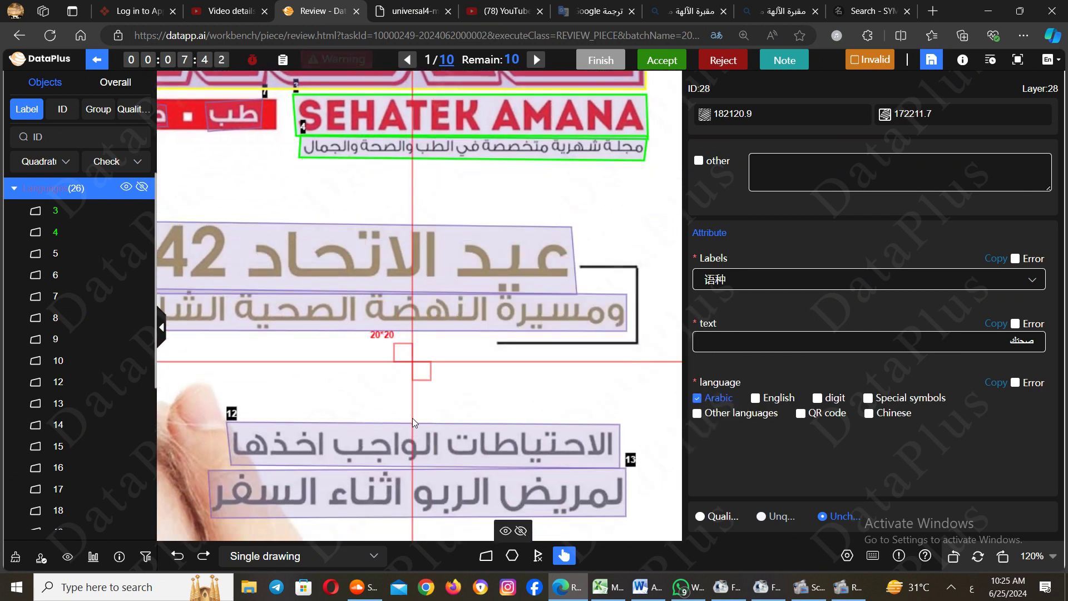
pyautogui.scroll(-1, 407, 384)
pyautogui.scroll(-2, 420, 379)
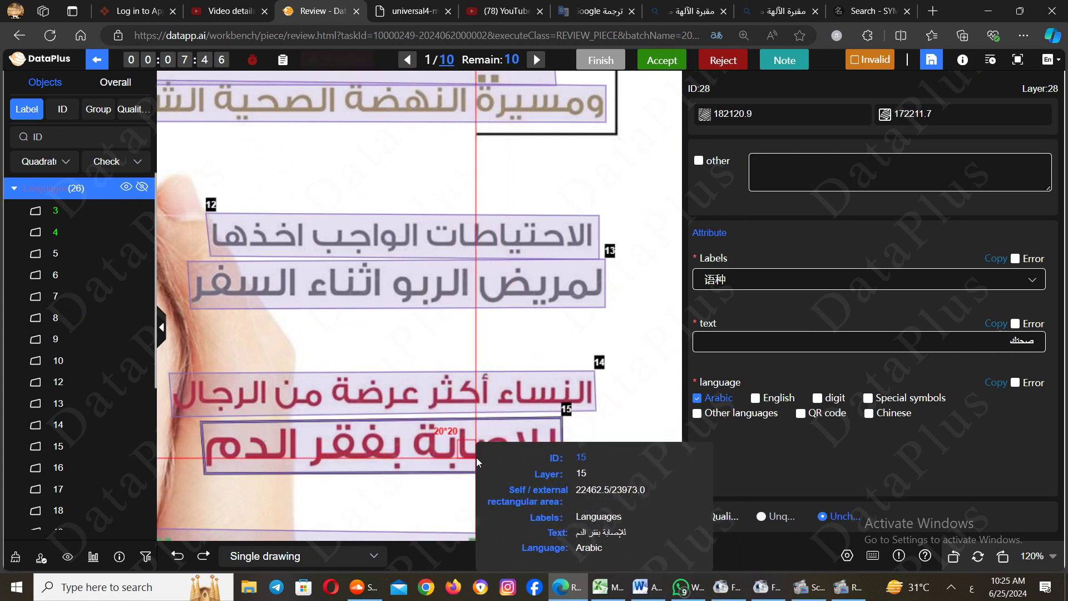
pyautogui.scroll(-2, 476, 457)
pyautogui.scroll(-2, 476, 409)
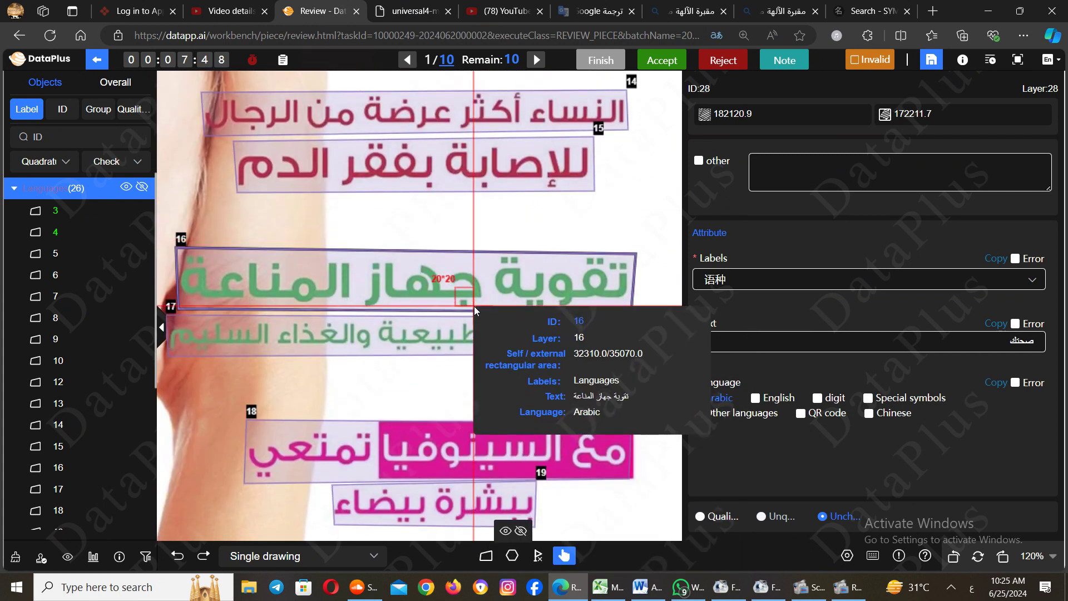
pyautogui.scroll(-1, 489, 435)
pyautogui.scroll(-1, 506, 345)
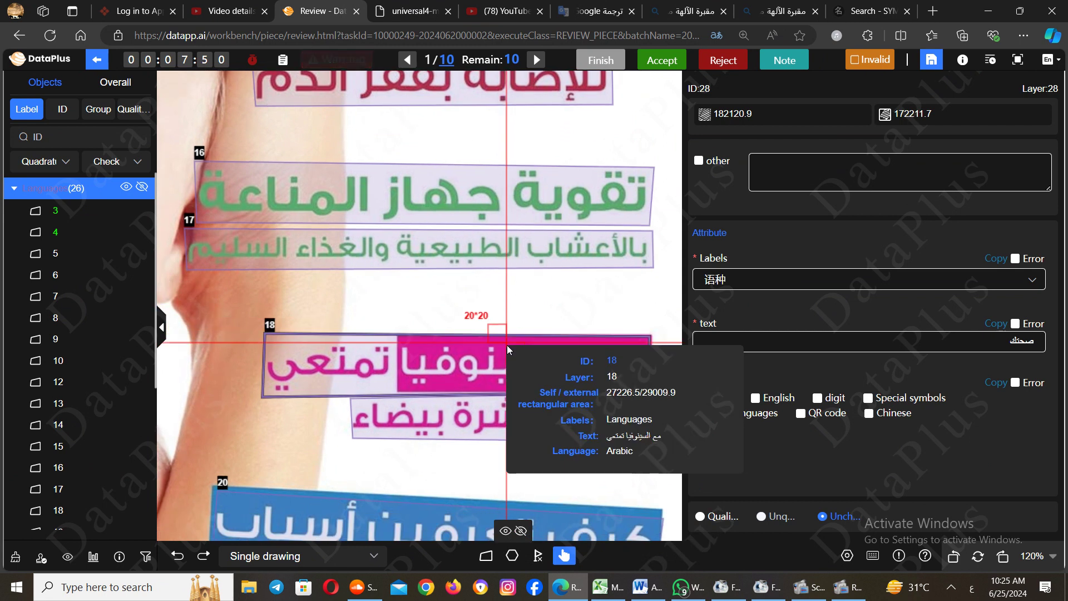
# Select text region 16 around the large green headline to make its corner points editable
pyautogui.scroll(1, 506, 345)
pyautogui.scroll(2, 491, 409)
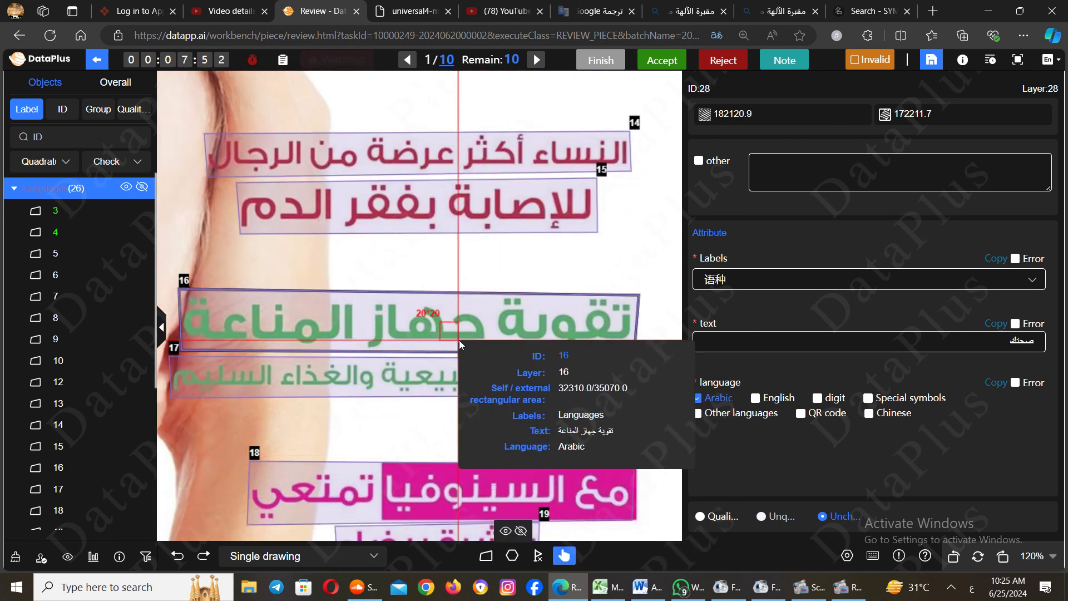
pyautogui.click(532, 322)
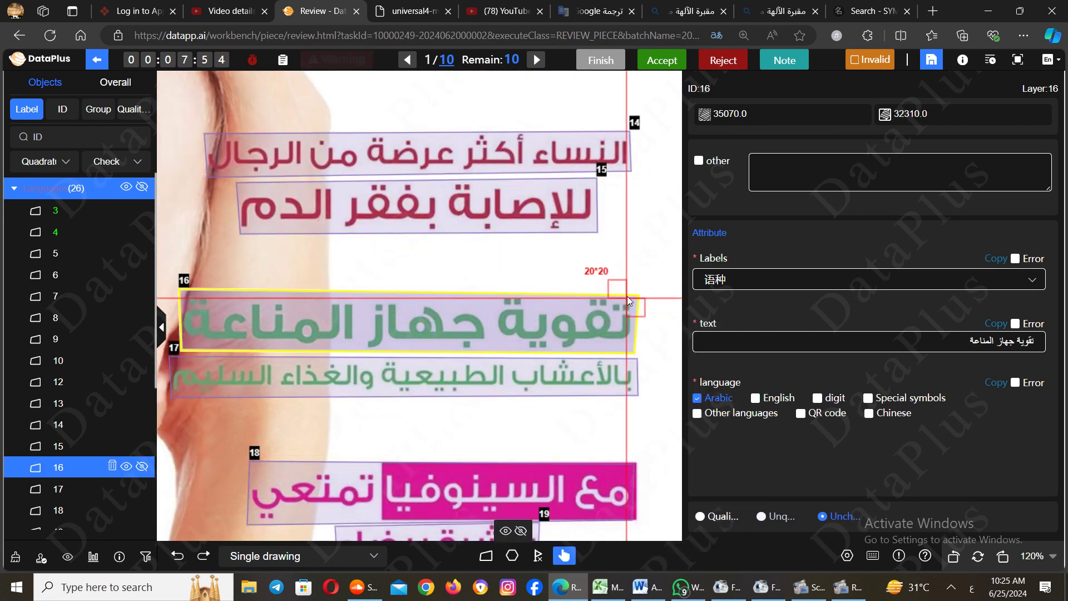
pyautogui.click(636, 293)
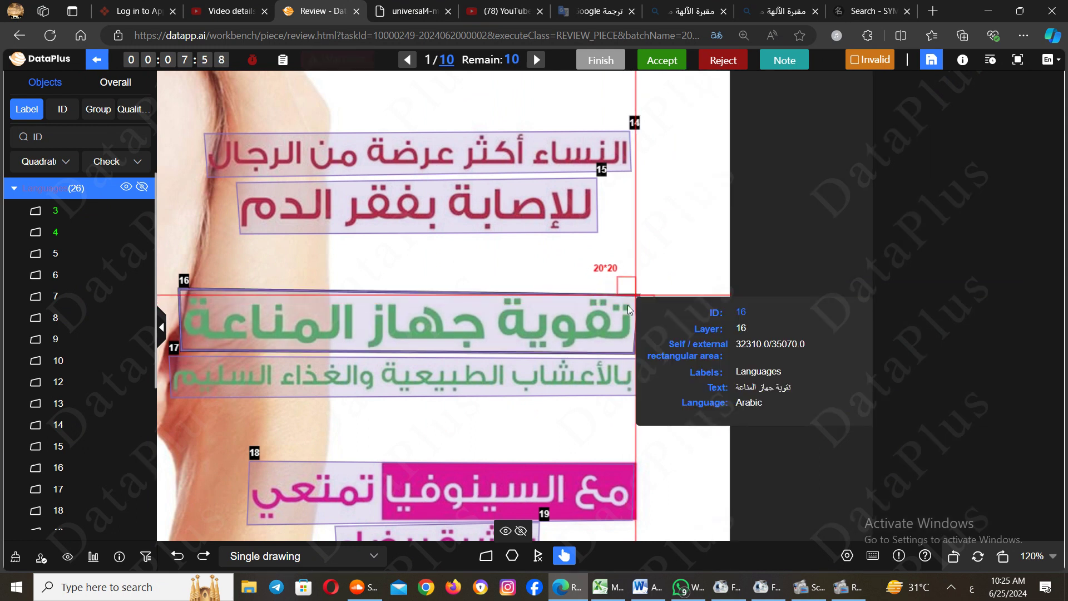
pyautogui.click(628, 305)
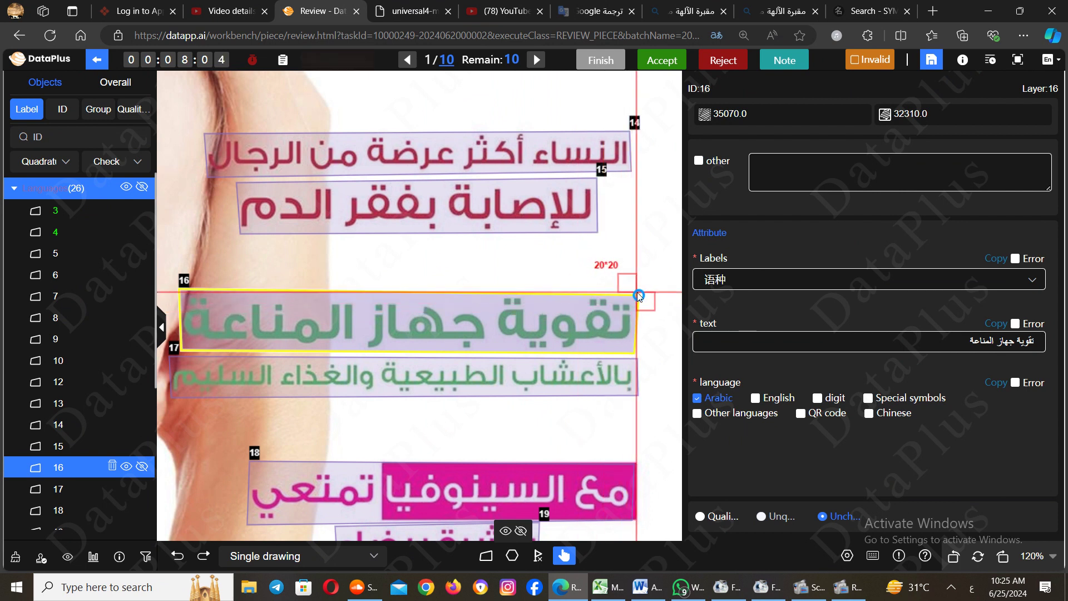
# Pull the upper-right corner of region 16 inward, and reposition it so the box tightly encloses the green headline
pyautogui.moveTo(636, 292)
pyautogui.mouseDown()
pyautogui.moveTo(620, 315)
pyautogui.moveTo(626, 304)
pyautogui.mouseUp()
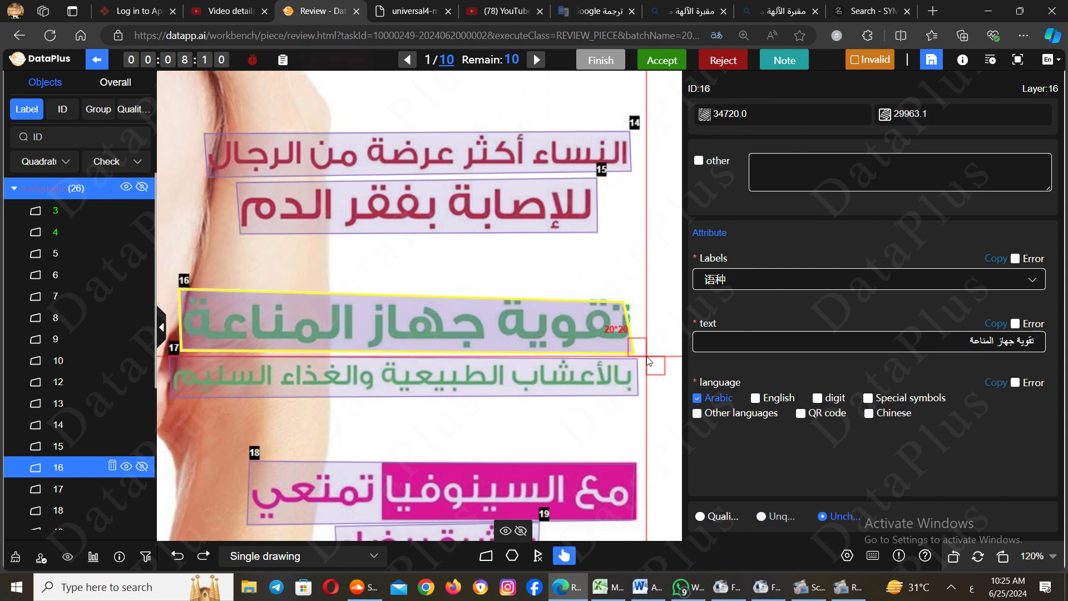
pyautogui.scroll(8, 648, 360)
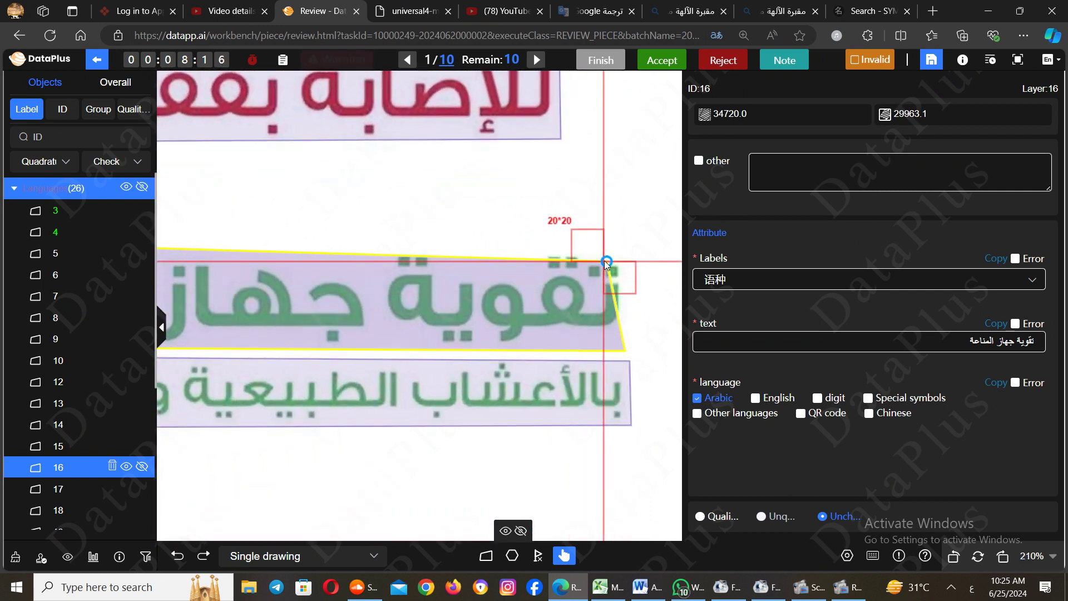
pyautogui.moveTo(609, 261)
pyautogui.mouseDown()
pyautogui.moveTo(641, 264)
pyautogui.moveTo(621, 257)
pyautogui.mouseUp()
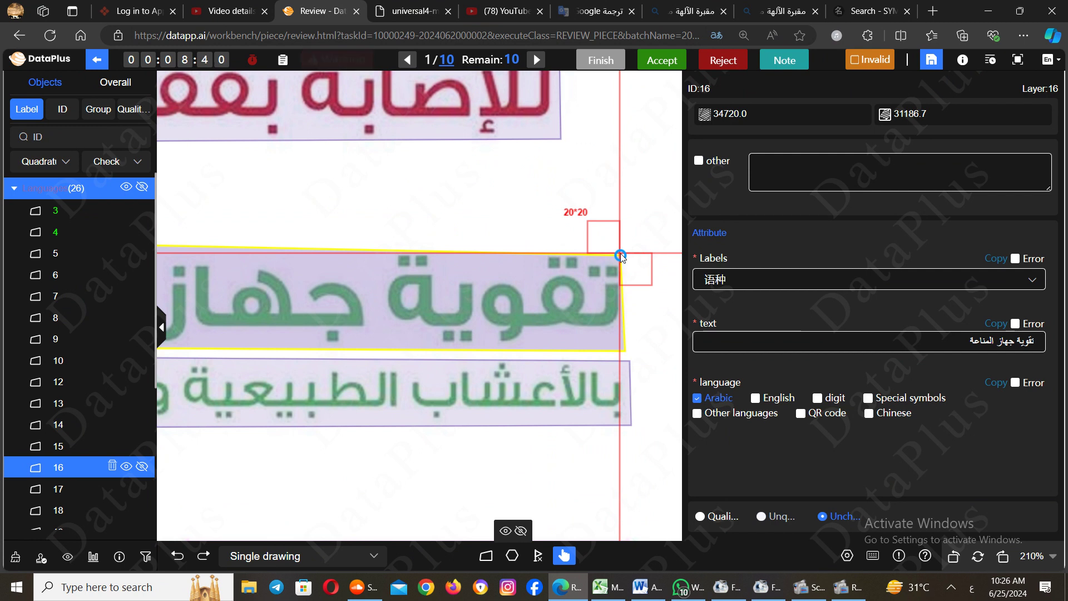
pyautogui.moveTo(621, 256); pyautogui.dragTo(625, 259)
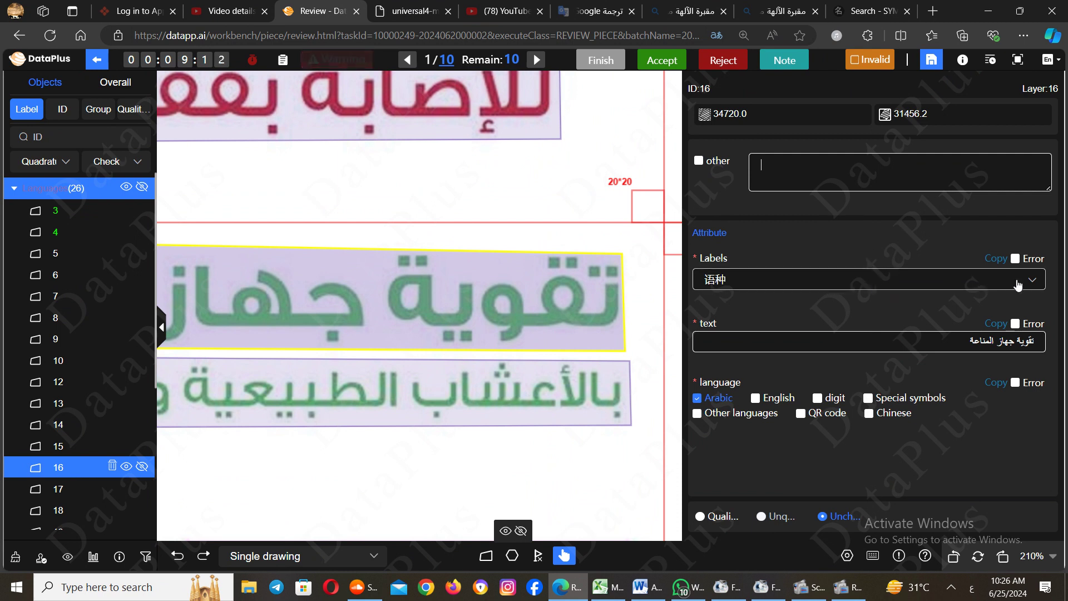
# View the available Labels options for region 16 and close the list, keeping 语种
pyautogui.click(1032, 283)
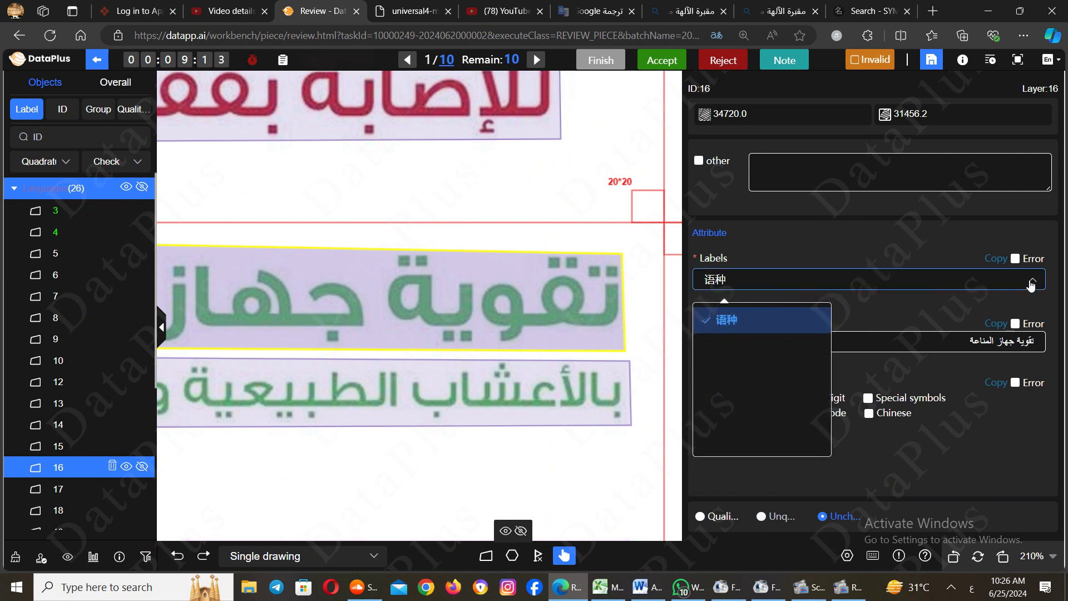
pyautogui.click(940, 316)
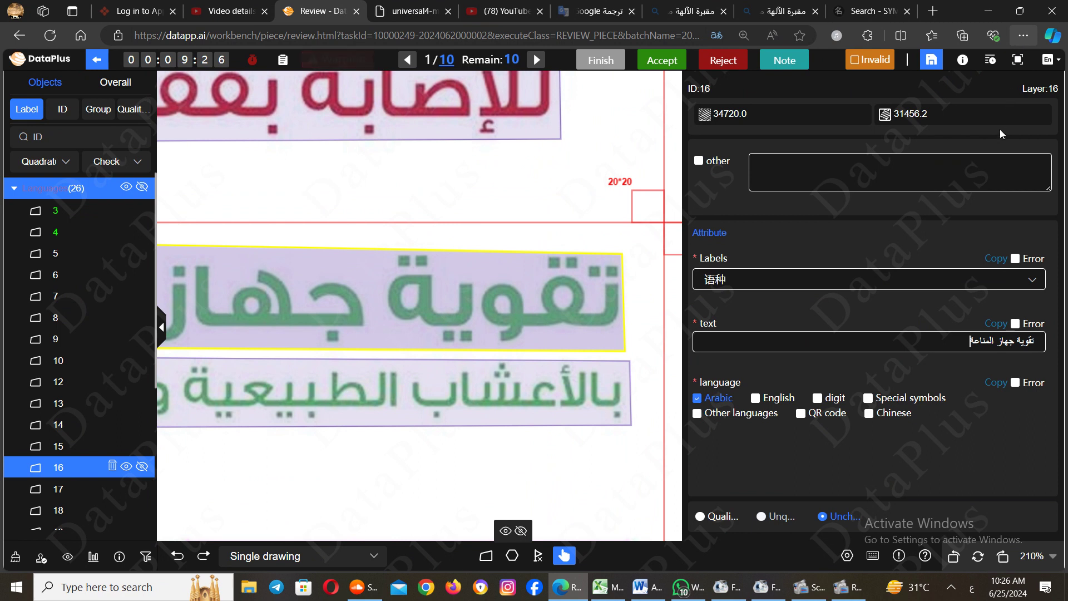
# Enlarge the browser page to 150% zoom
pyautogui.click(1023, 35)
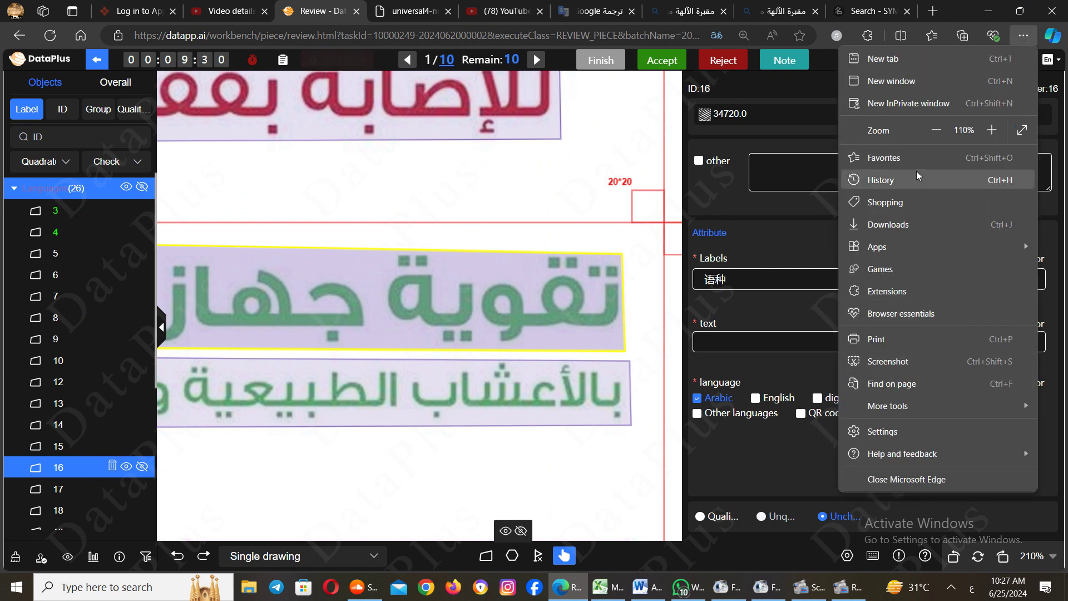
pyautogui.click(990, 130)
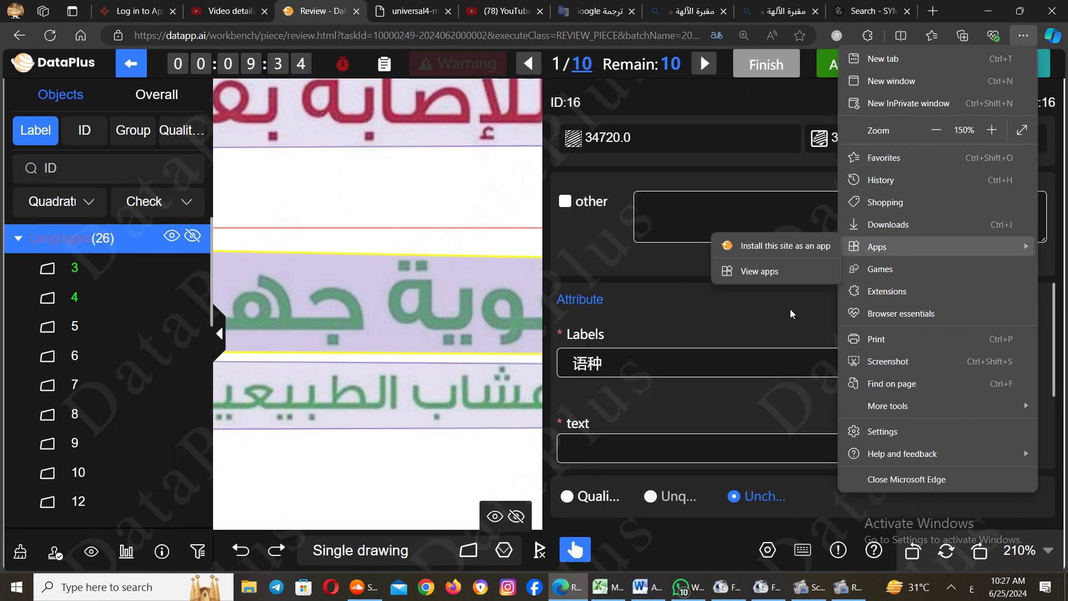
pyautogui.click(790, 309)
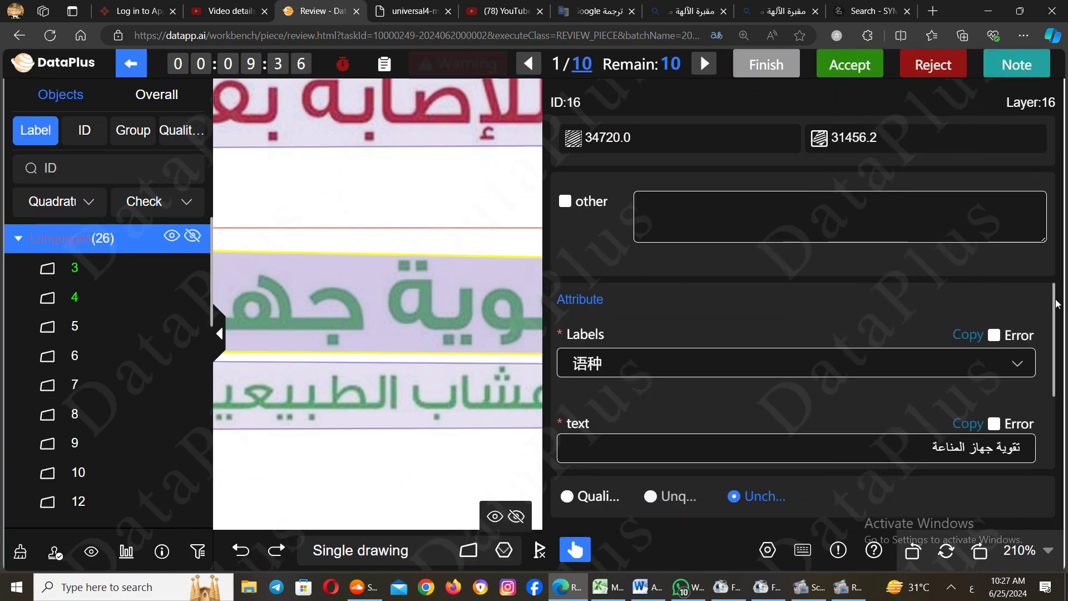
# Examine the Labels, text and language attributes recorded for region 16
pyautogui.moveTo(1057, 340); pyautogui.dragTo(1053, 324)
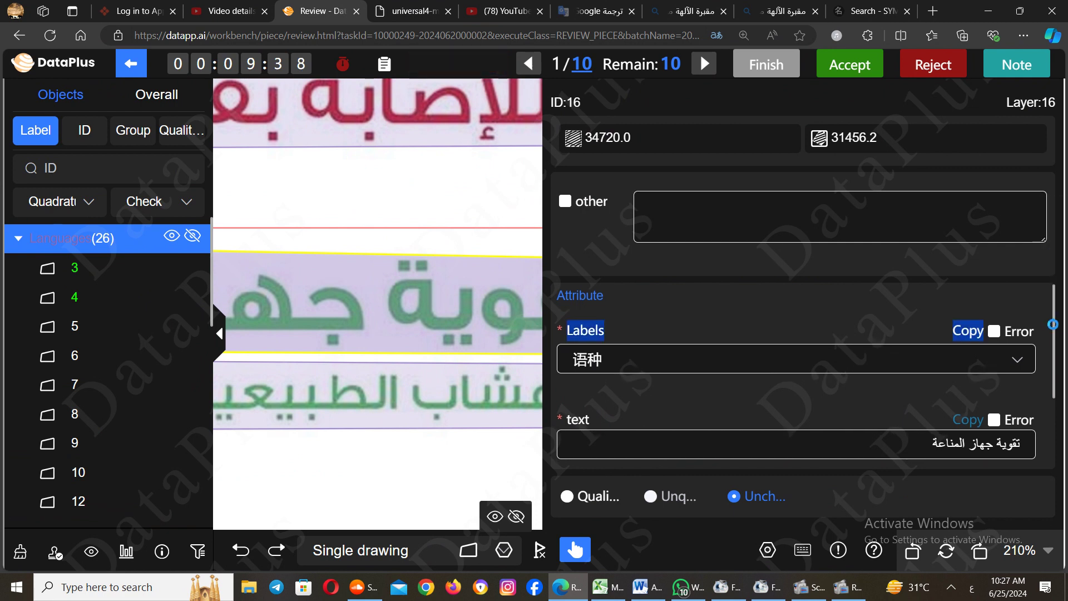
pyautogui.scroll(-2, 1002, 367)
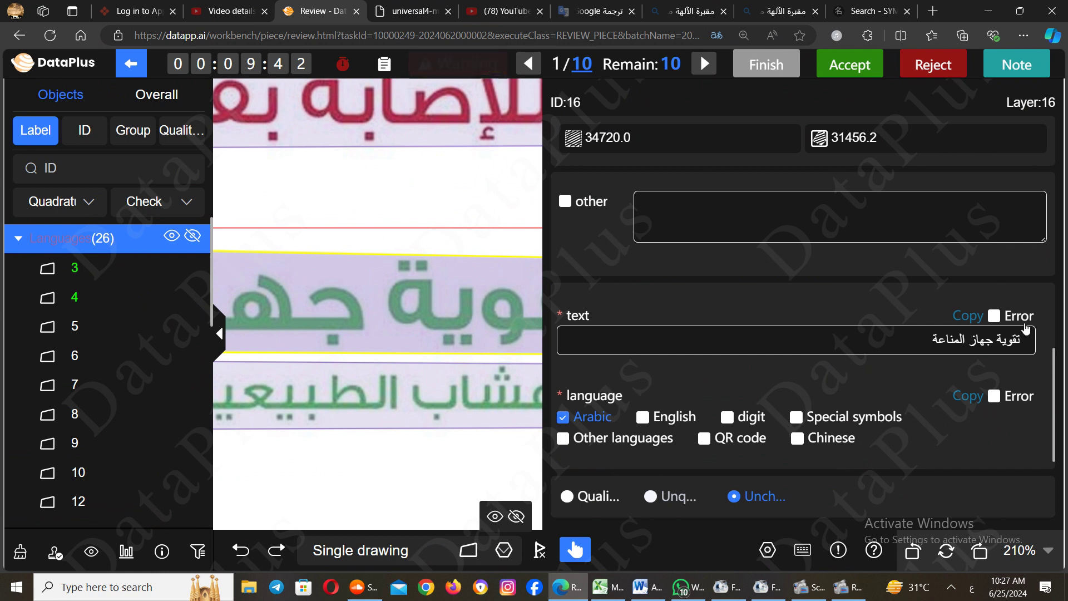
pyautogui.scroll(2, 305, 274)
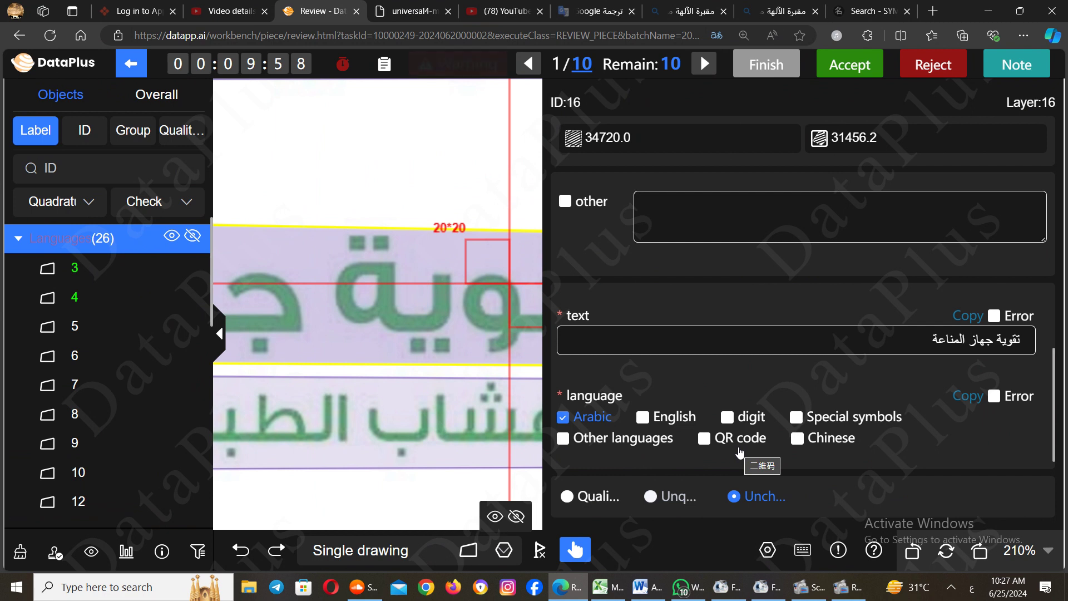
# Switch to the Bing Images page, close the enlarged book photo, and search for QR
pyautogui.click(775, 11)
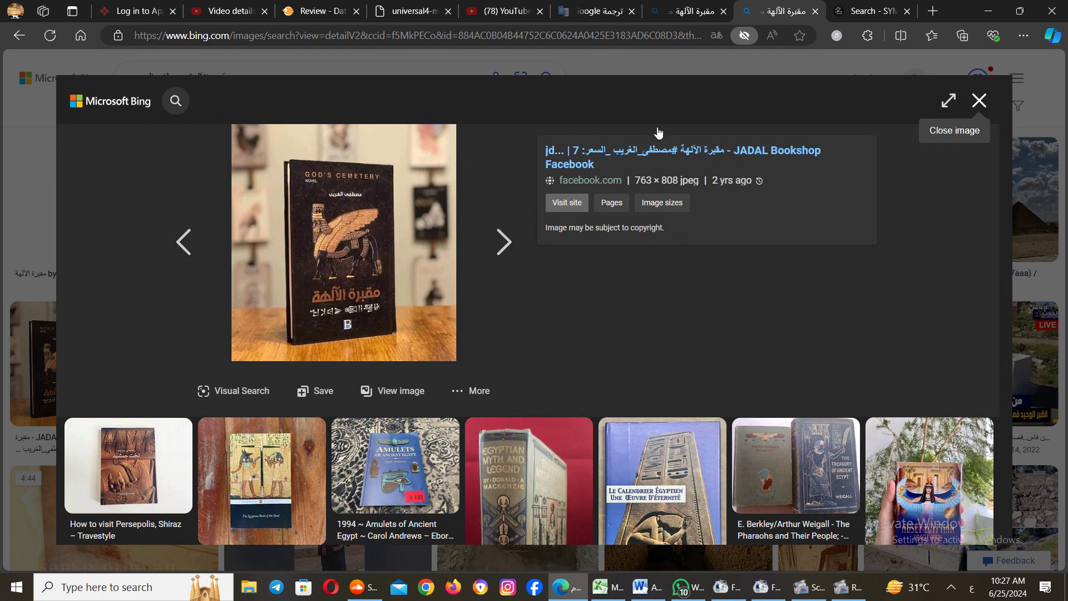
pyautogui.press('Escape')
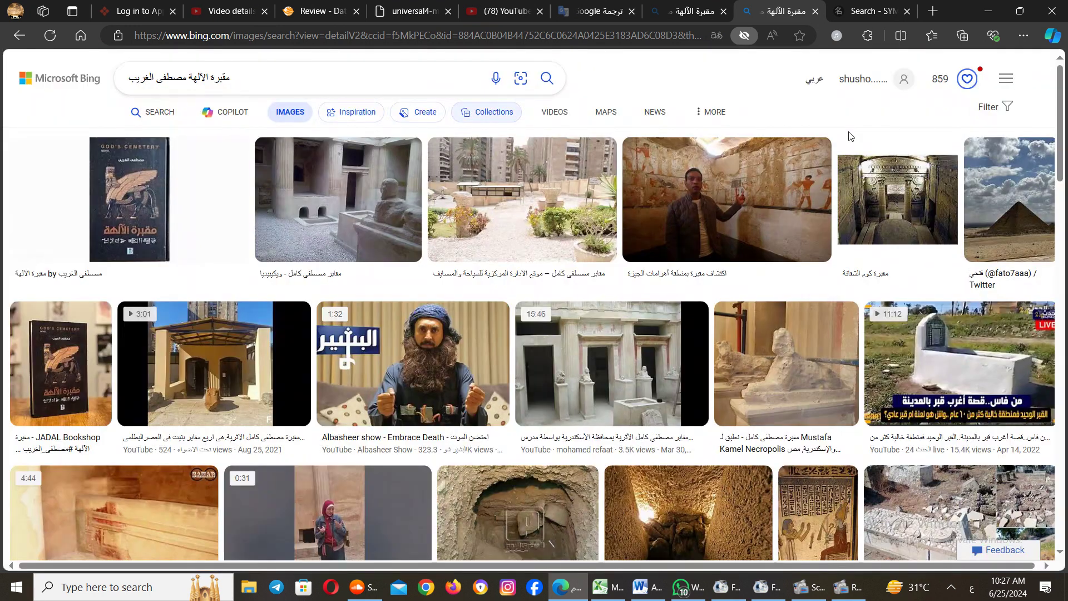
pyautogui.click(473, 78)
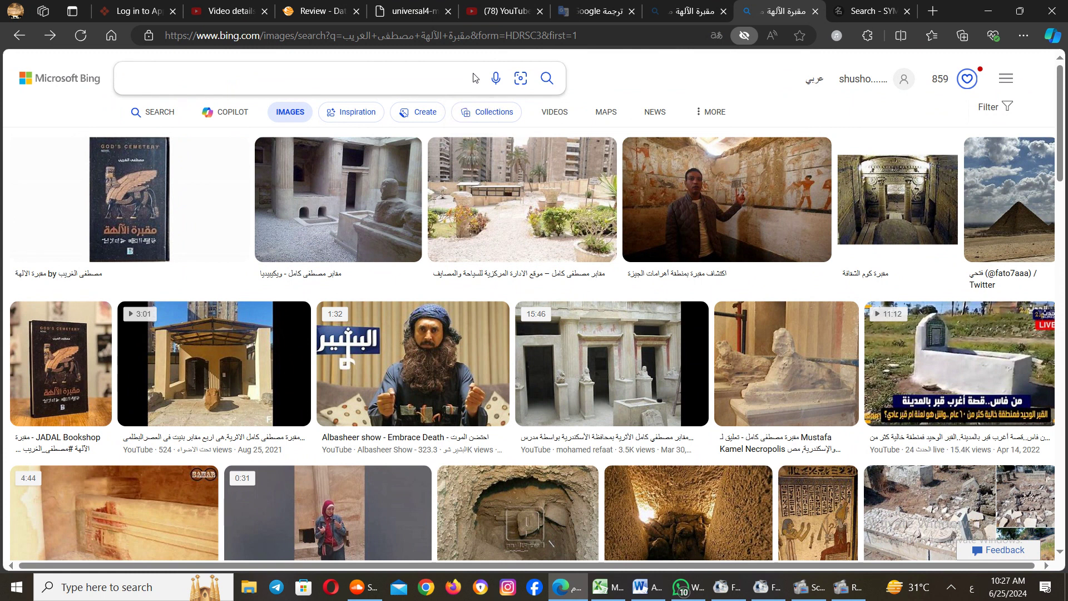
pyautogui.click(473, 78)
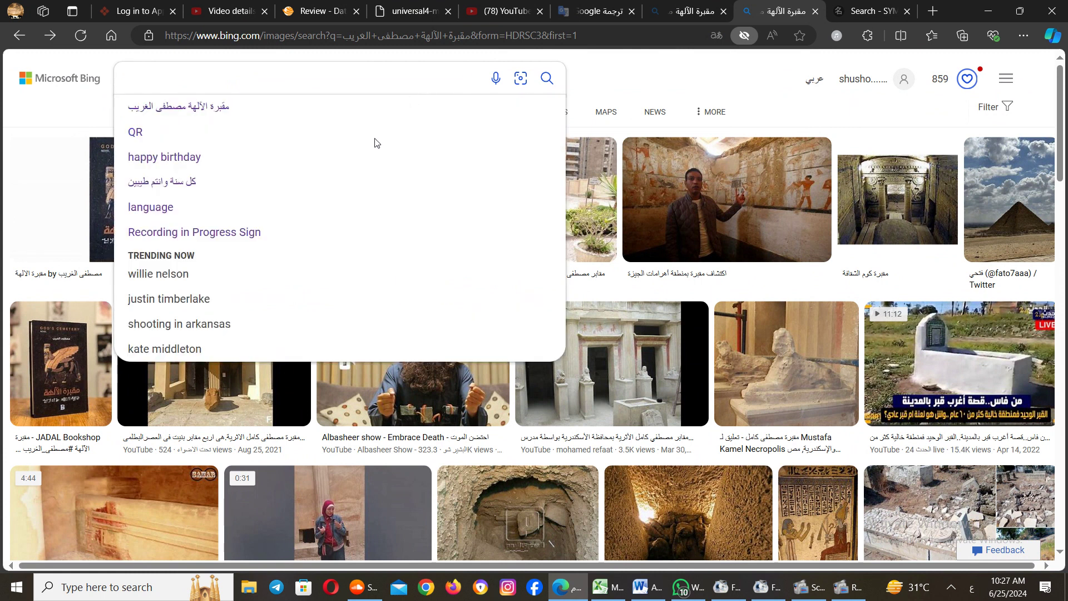
pyautogui.click(139, 134)
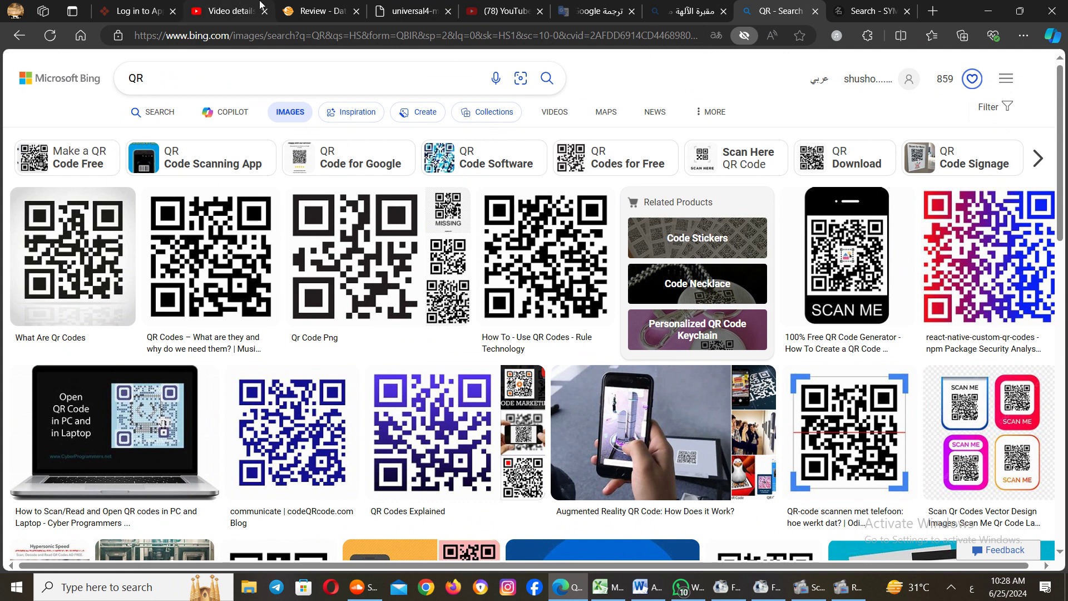
# Return to the DataPlus review page and mark region 16 as Qualified
pyautogui.click(331, 13)
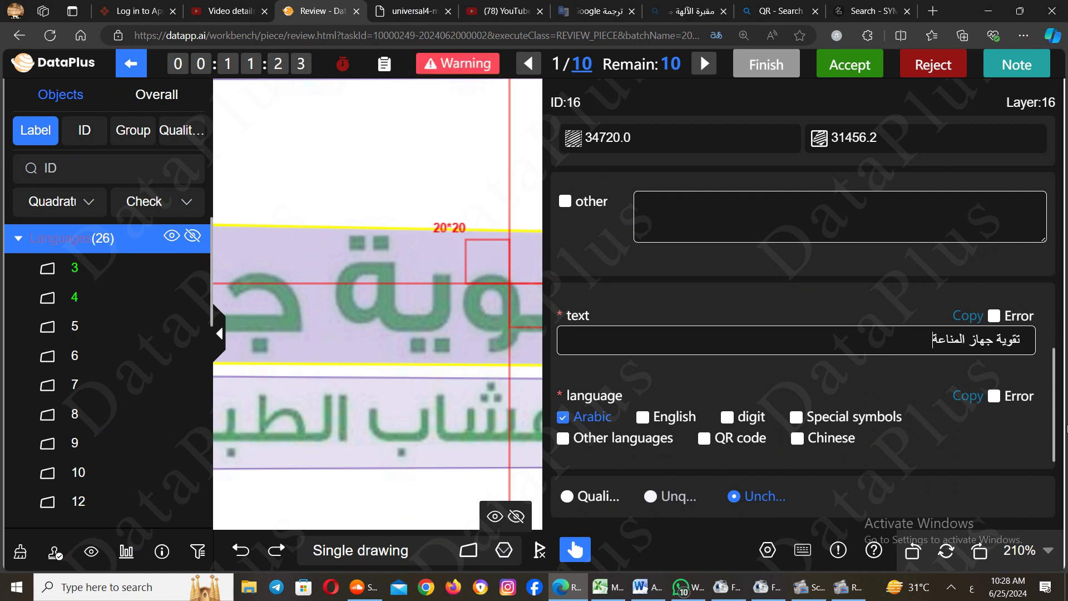
pyautogui.scroll(-1, 1055, 417)
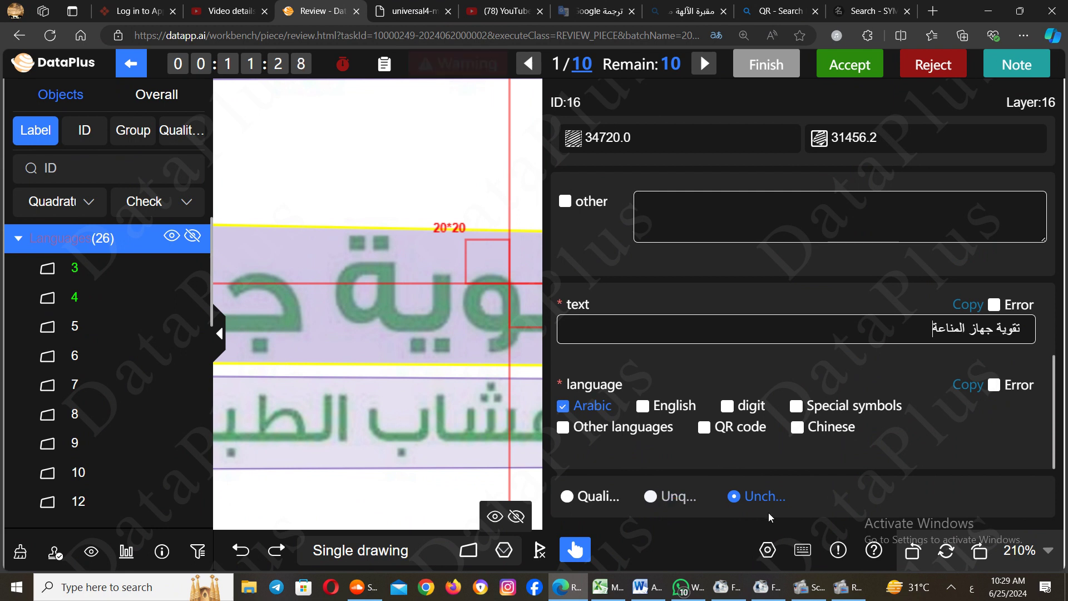
pyautogui.click(567, 497)
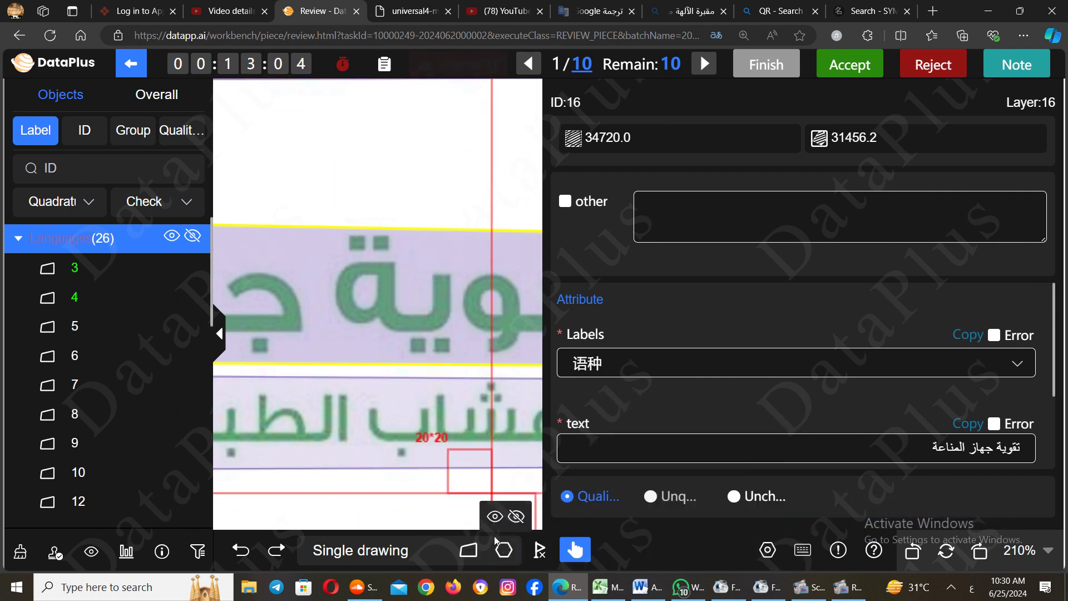
# Place the first corner of a Quadratures box above the green headline, and abandon it by switching to Edit mode
pyautogui.click(468, 549)
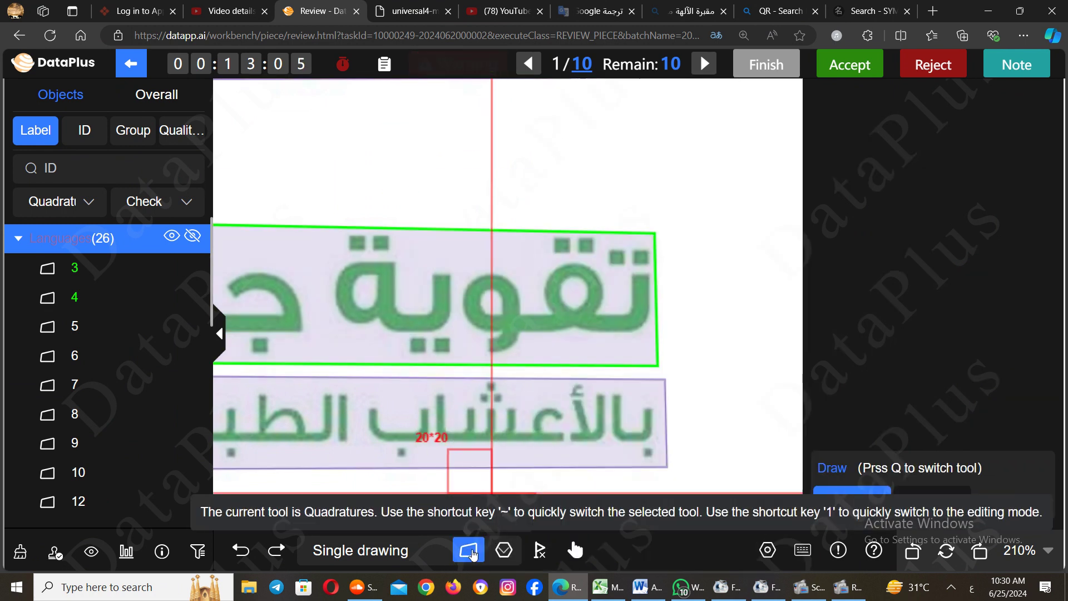
pyautogui.click(431, 128)
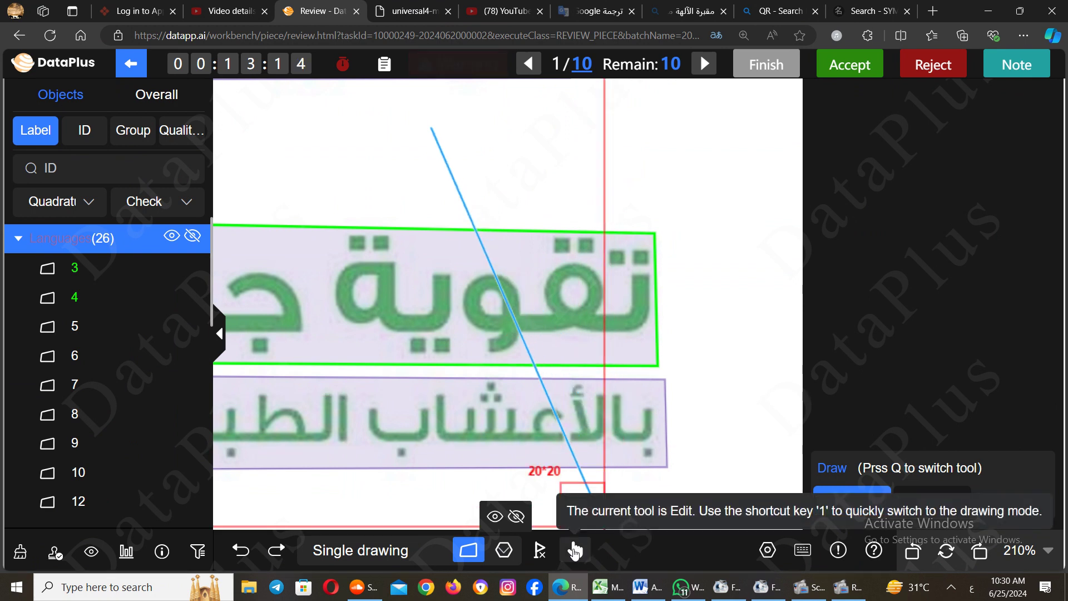
pyautogui.click(575, 550)
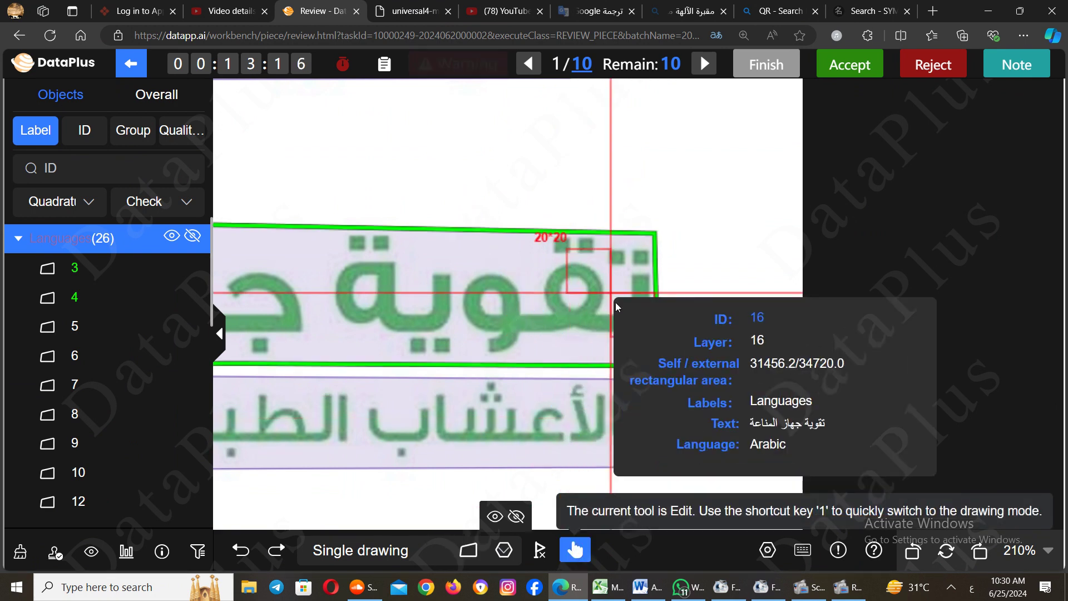
pyautogui.scroll(-2, 623, 261)
pyautogui.scroll(3, 624, 167)
pyautogui.scroll(-2, 634, 356)
pyautogui.scroll(-1, 612, 217)
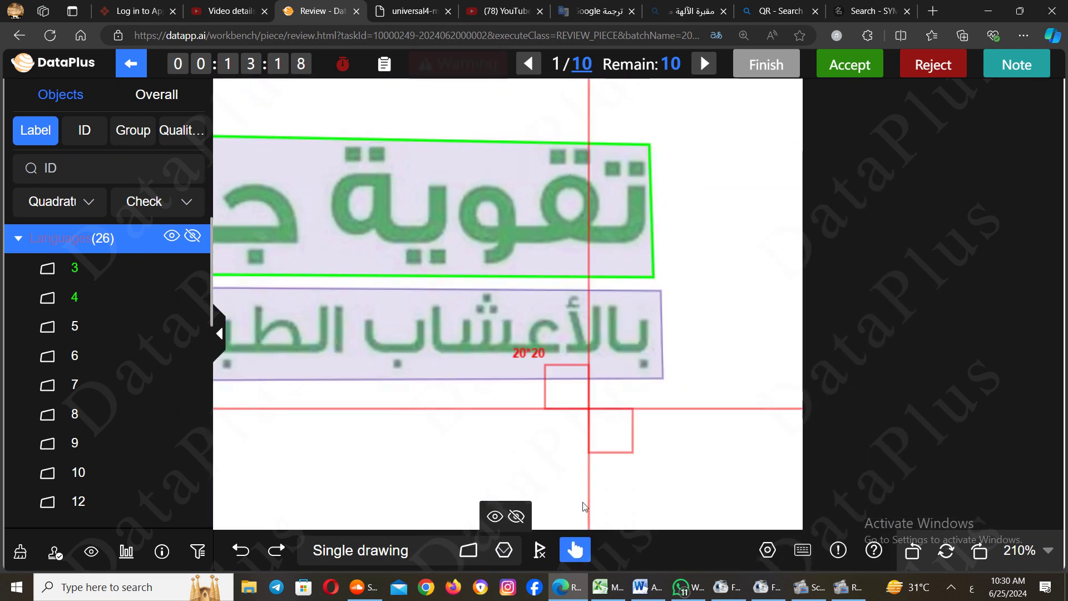
# Begin another Quadratures box near the lower edge of region 16, and discard it by returning to Edit mode
pyautogui.click(471, 550)
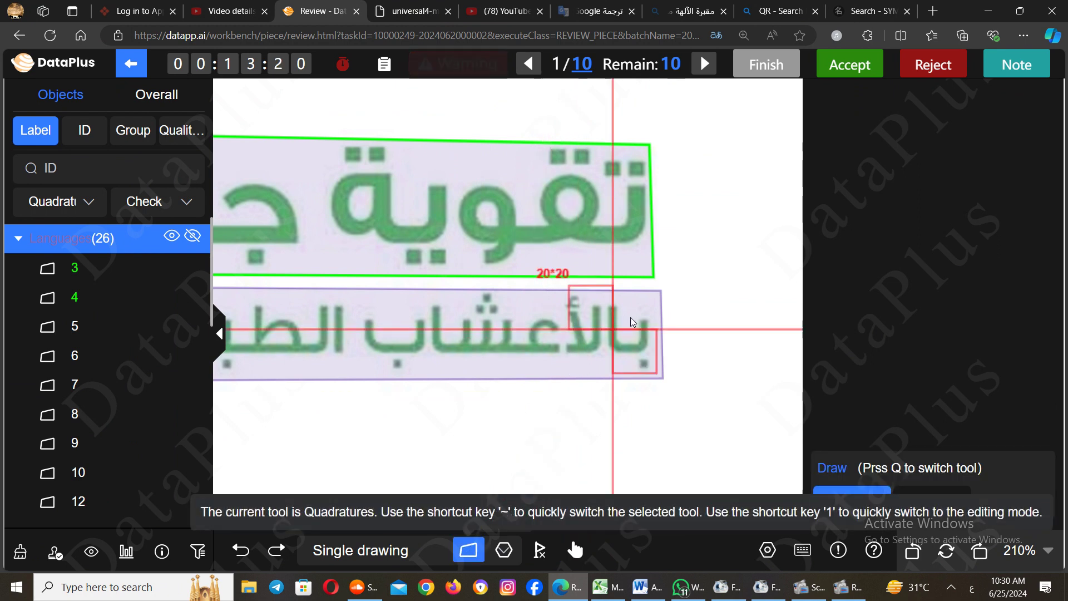
pyautogui.click(562, 264)
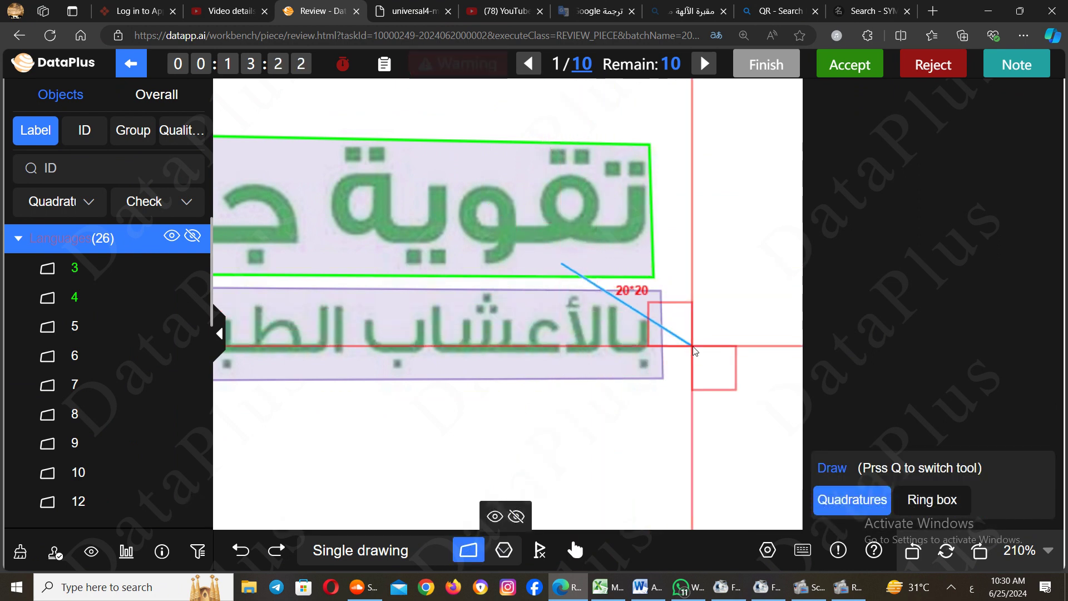
pyautogui.scroll(1, 590, 436)
pyautogui.scroll(1, 615, 448)
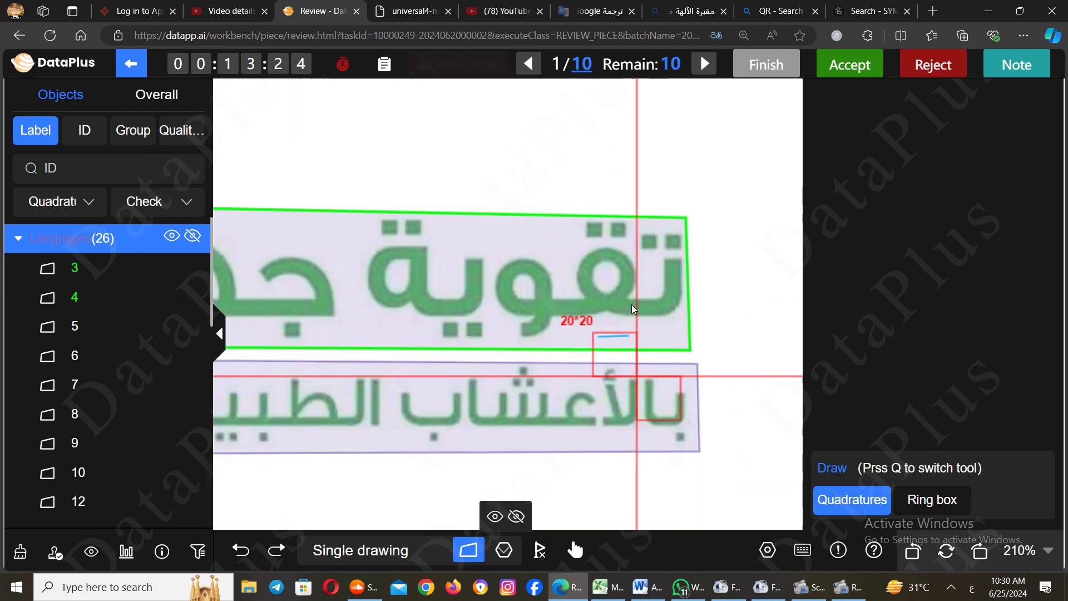
pyautogui.scroll(-2, 612, 450)
pyautogui.scroll(1, 610, 453)
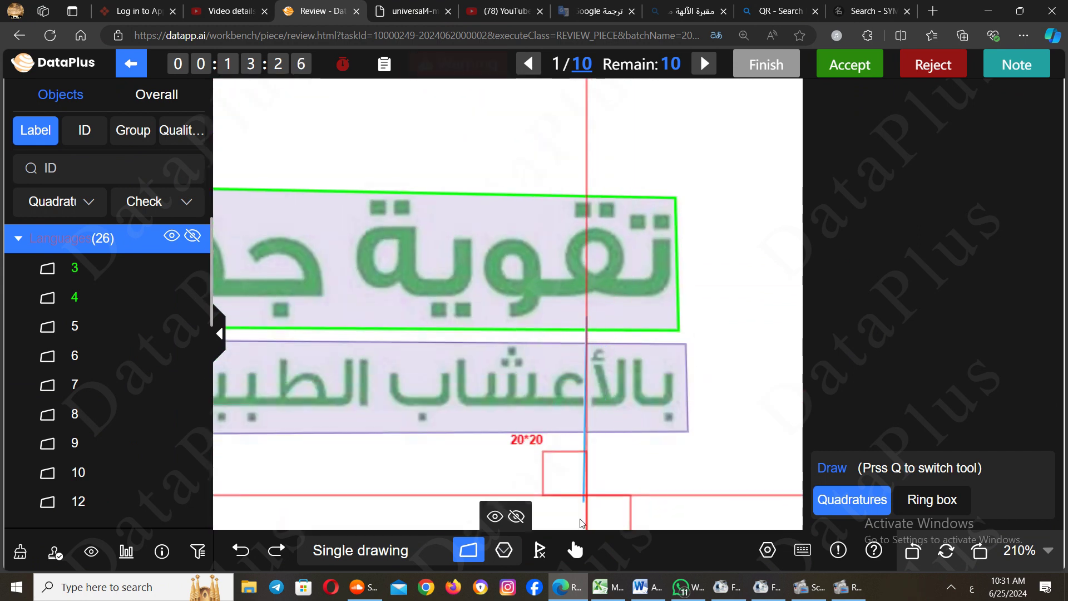
pyautogui.click(576, 549)
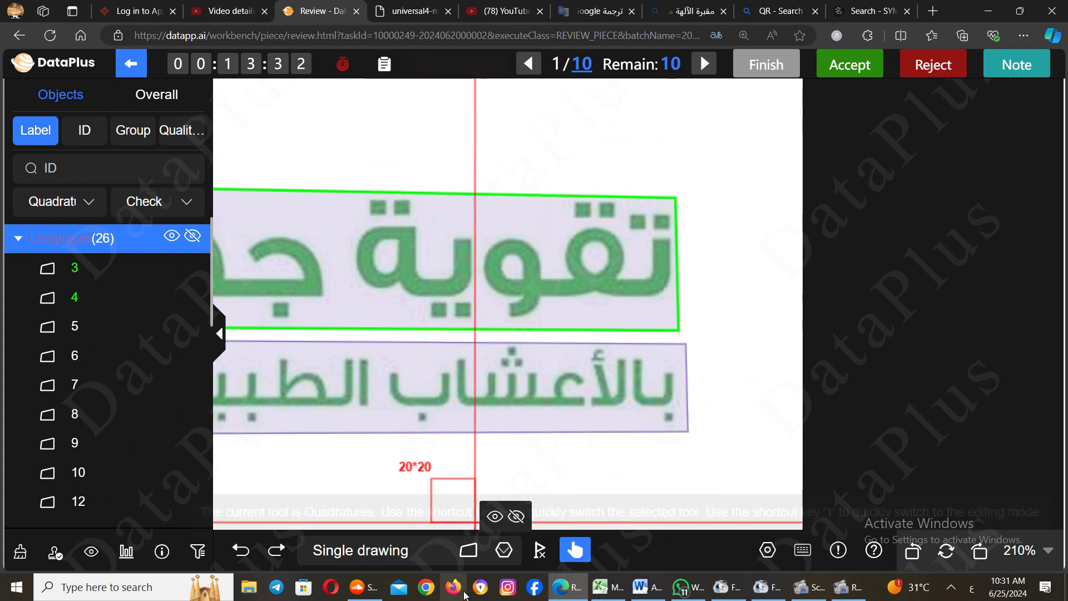
# Switch from Quadratures to Polygons, outline a multi-point shape above the green headline, and discard it by returning to Edit mode
pyautogui.click(470, 551)
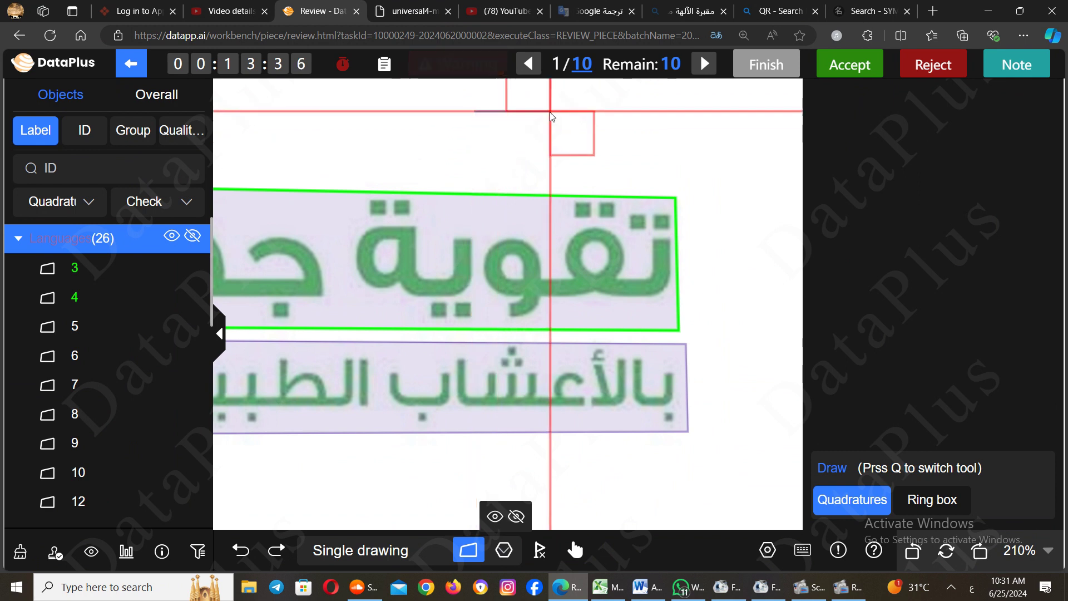
pyautogui.press('q')
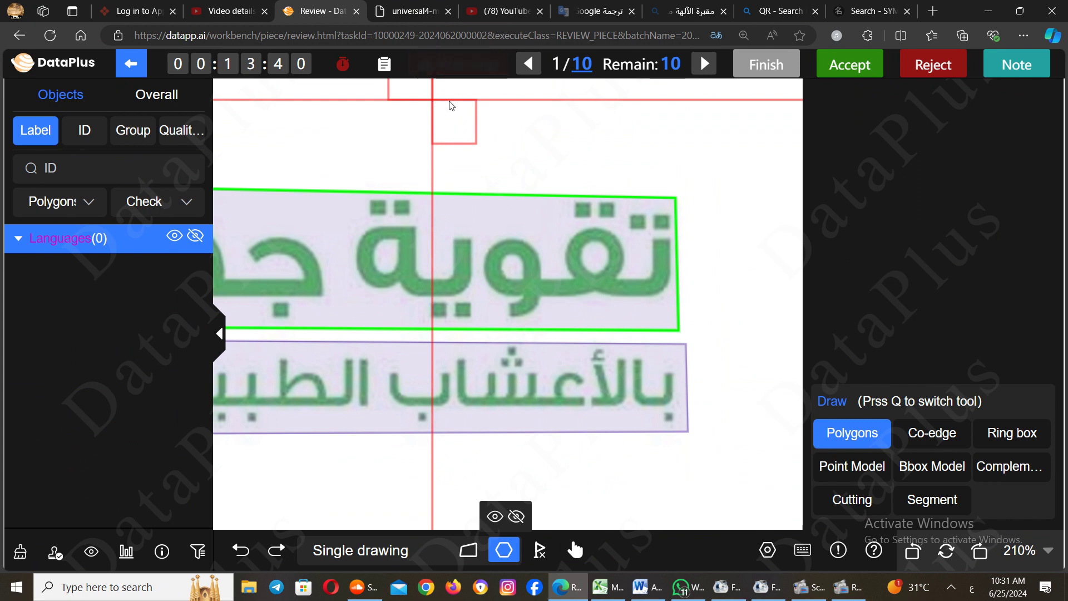
pyautogui.click(450, 103)
pyautogui.click(496, 105)
pyautogui.click(515, 133)
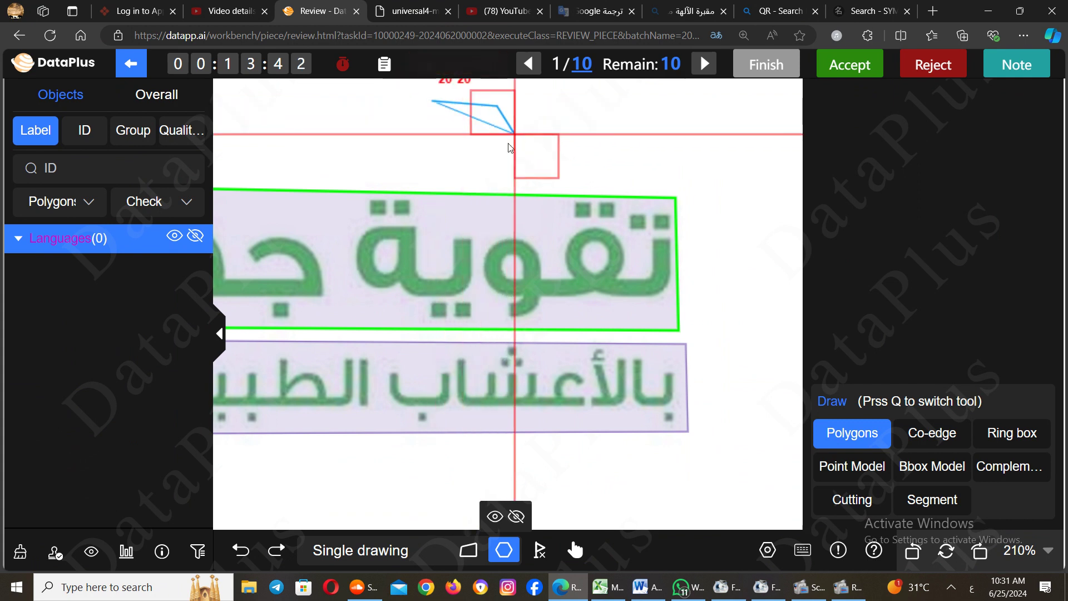
pyautogui.click(474, 148)
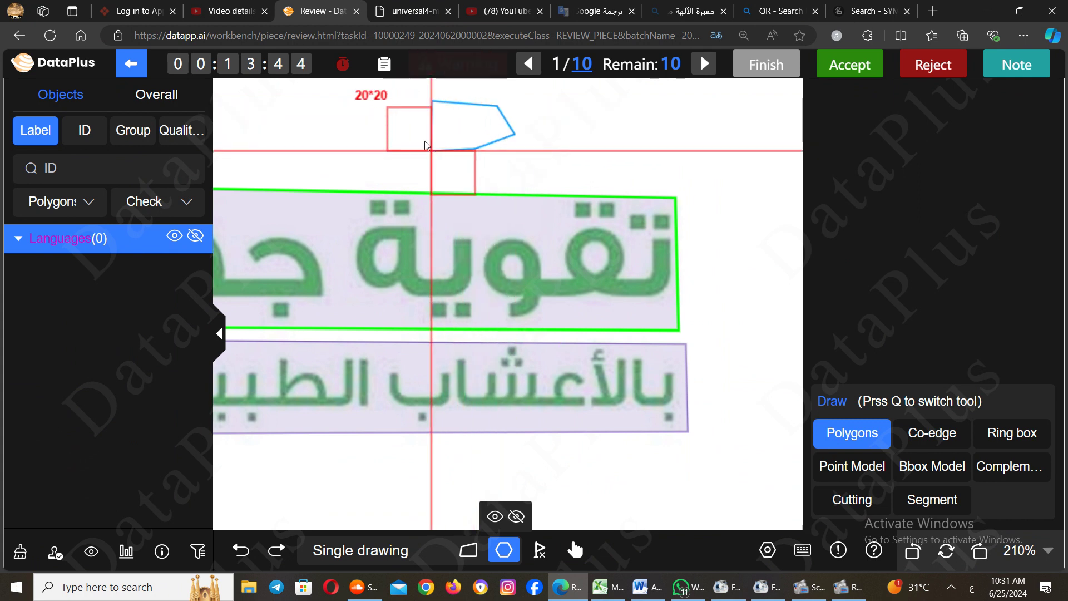
pyautogui.click(432, 150)
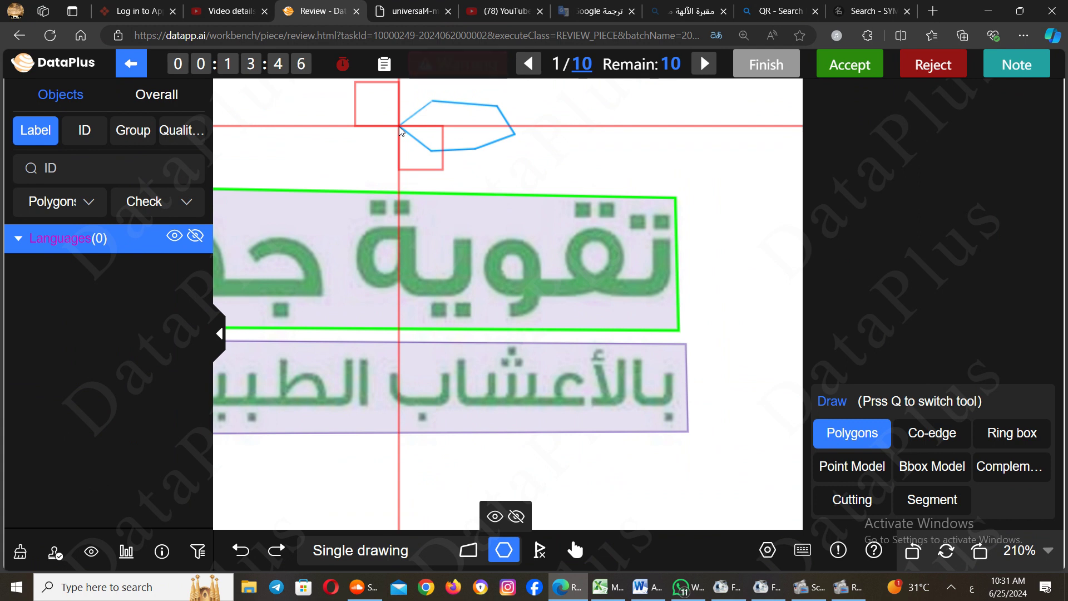
pyautogui.click(399, 126)
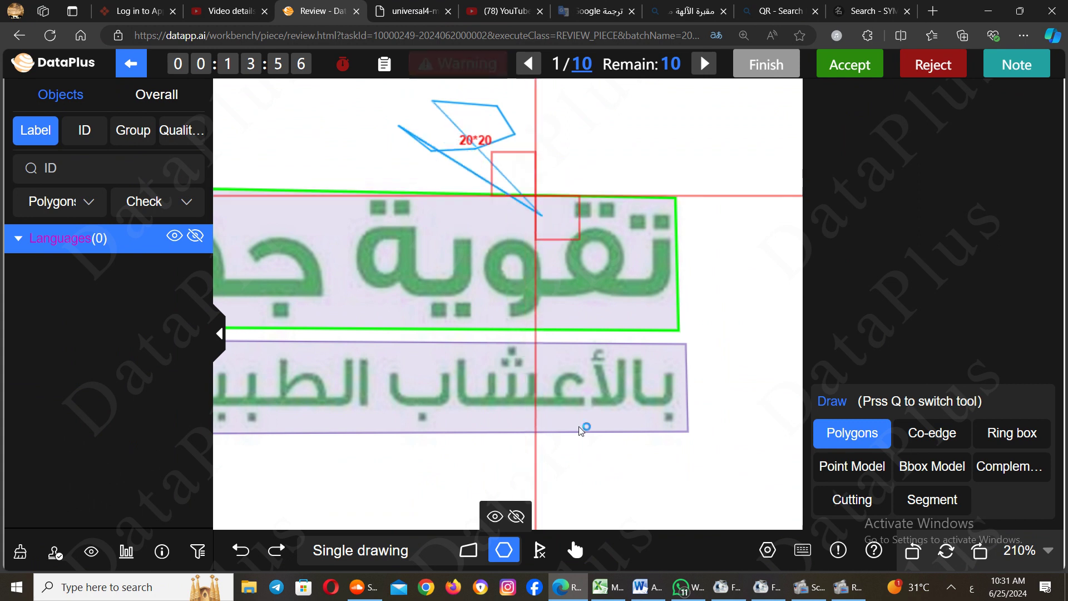
pyautogui.click(576, 551)
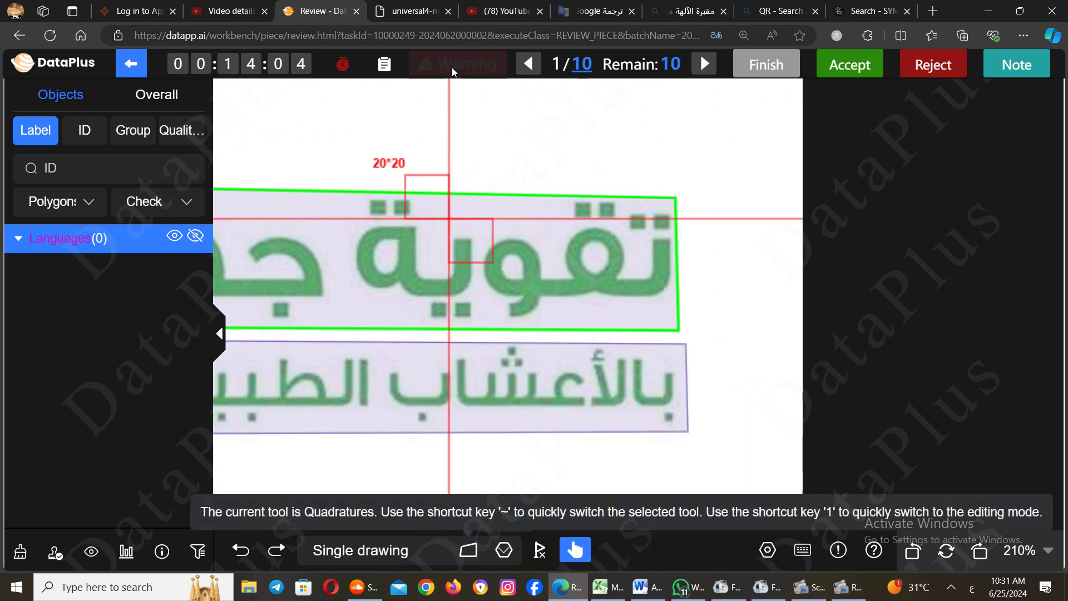
# Outline a four-point diamond polygon above the green headline, and abandon it by returning to Edit mode
pyautogui.moveTo(453, 71)
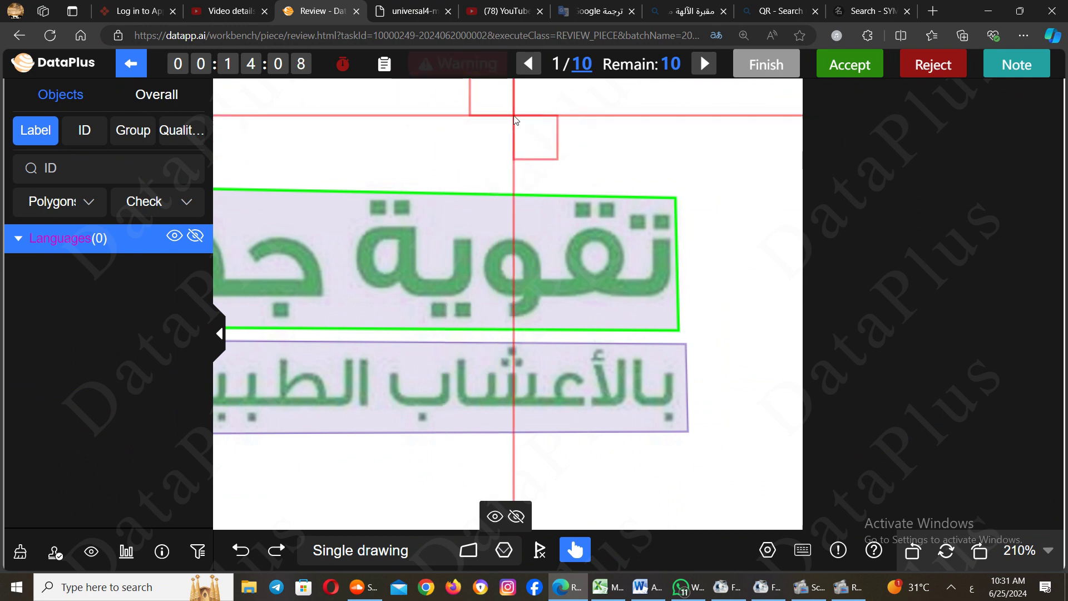
pyautogui.click(503, 548)
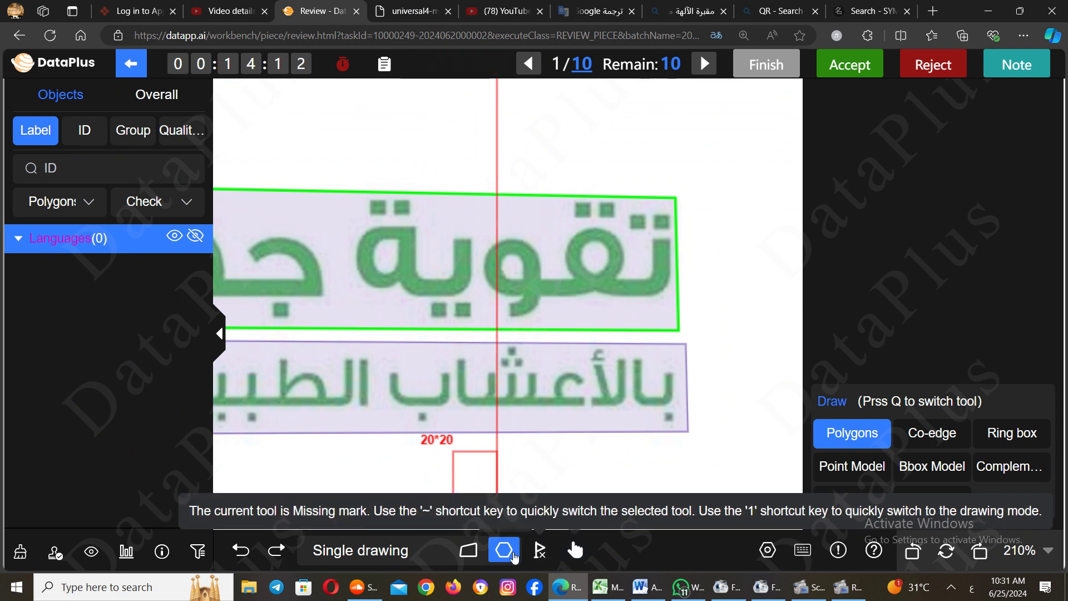
pyautogui.click(434, 146)
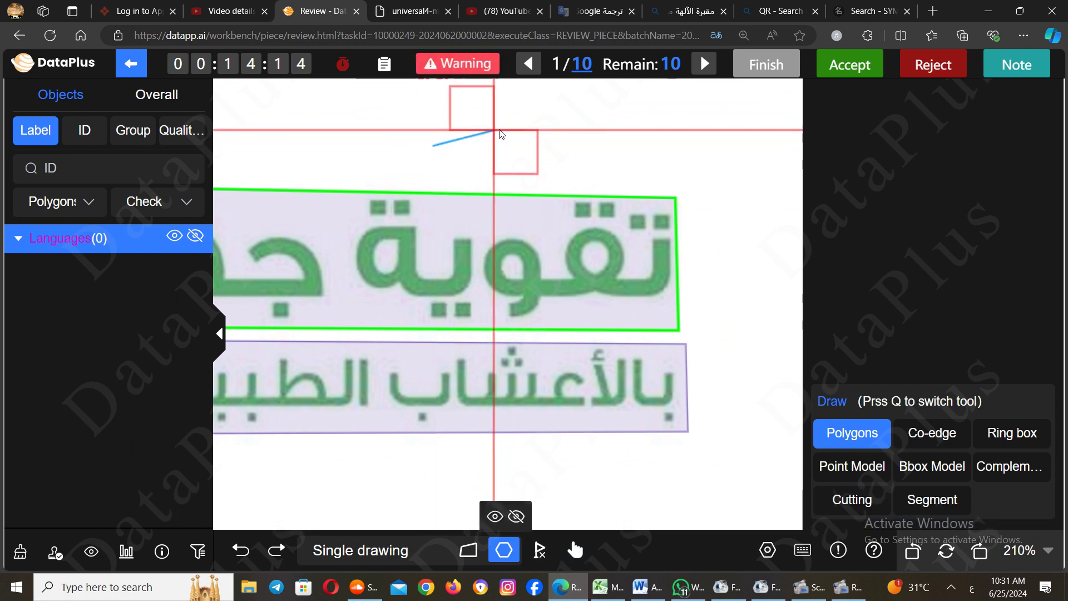
pyautogui.click(499, 130)
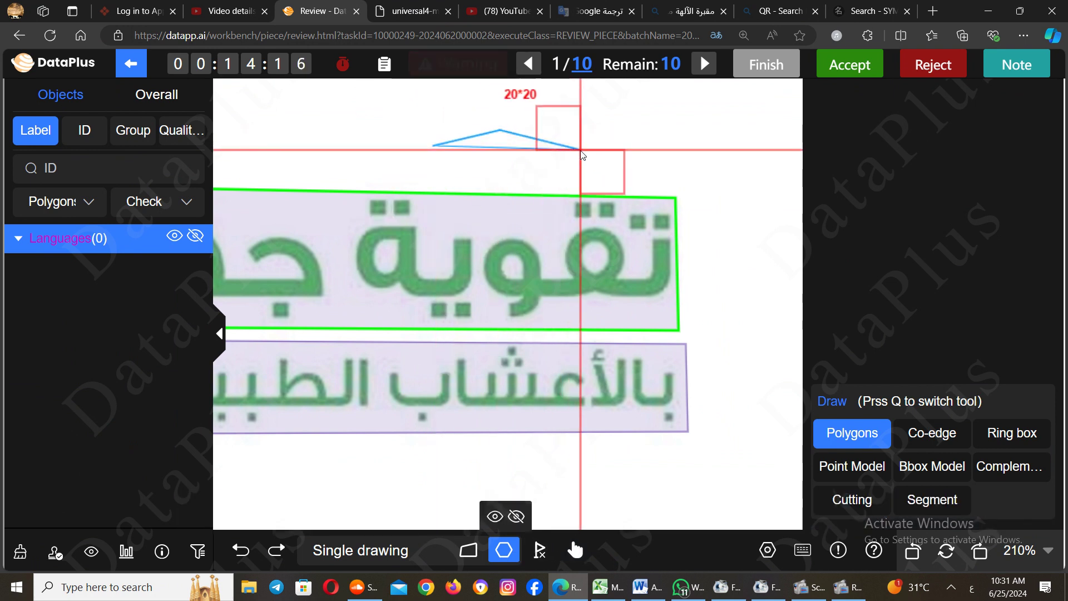
pyautogui.click(580, 149)
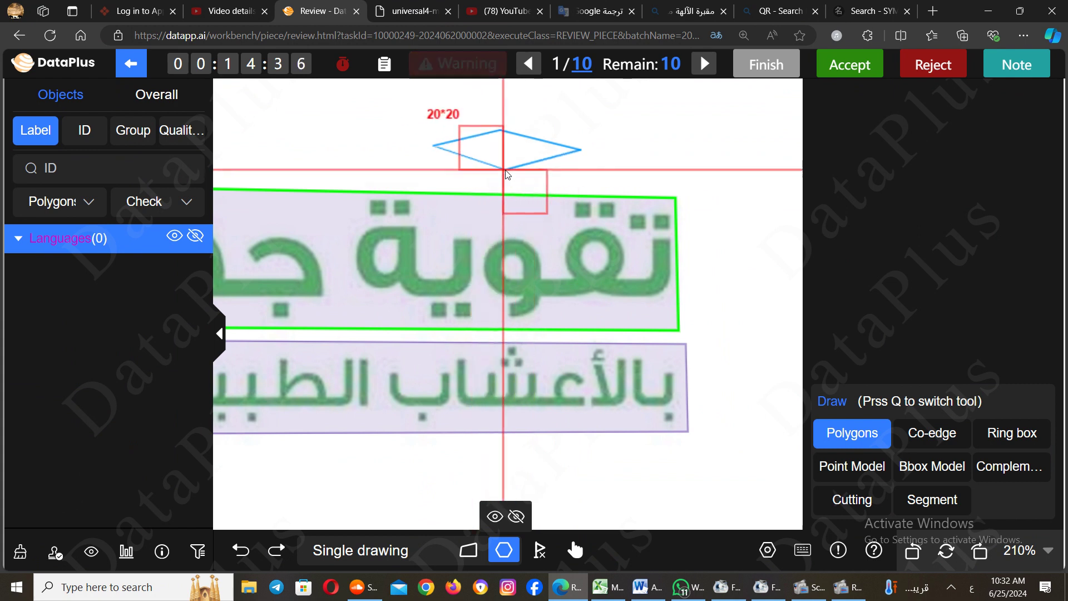
pyautogui.click(504, 169)
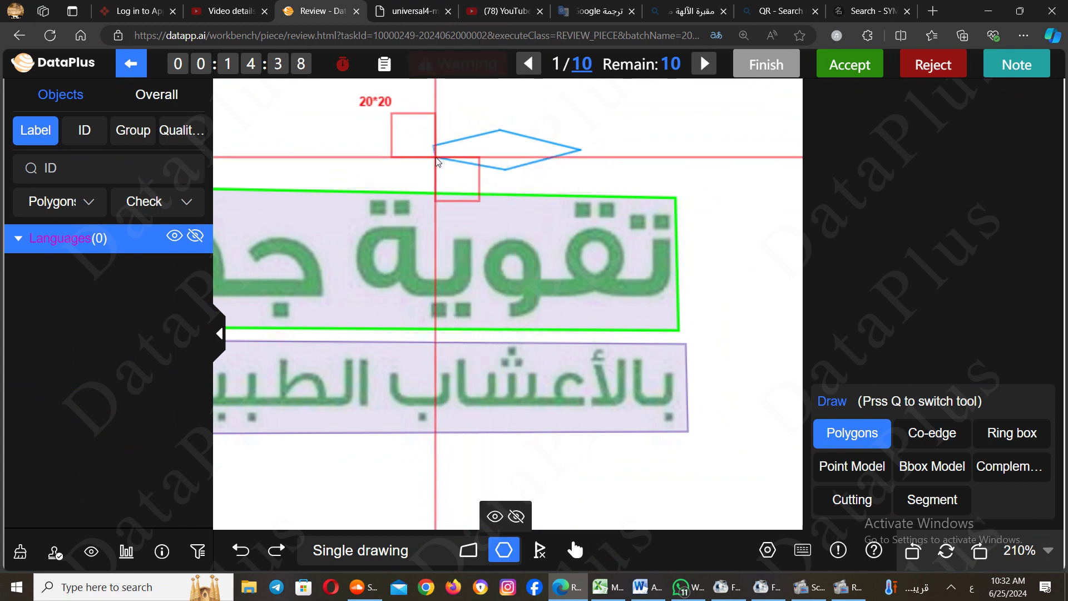
pyautogui.moveTo(581, 554)
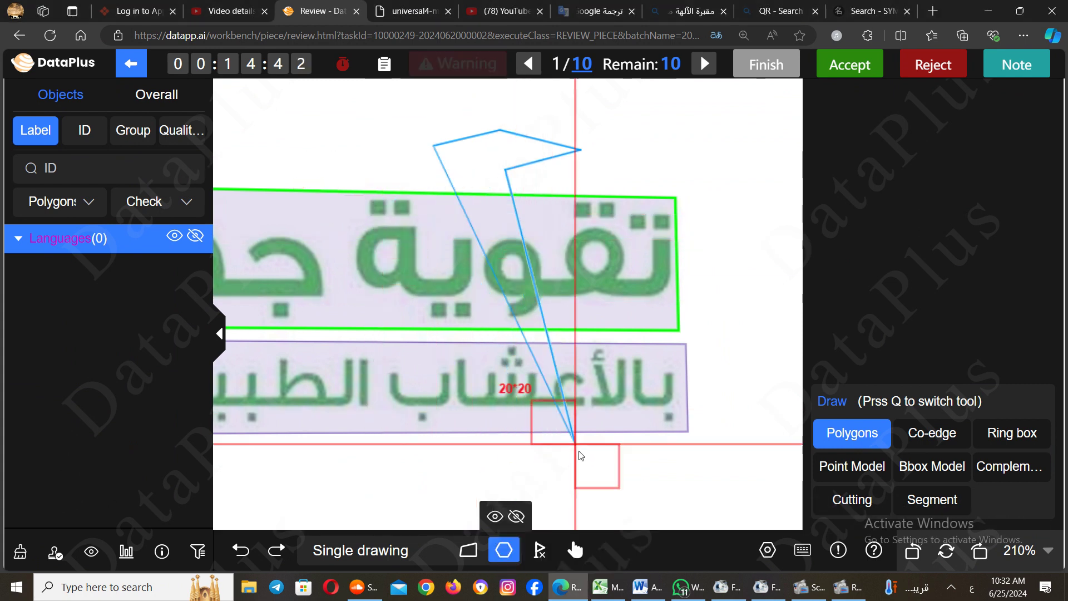
pyautogui.click(576, 551)
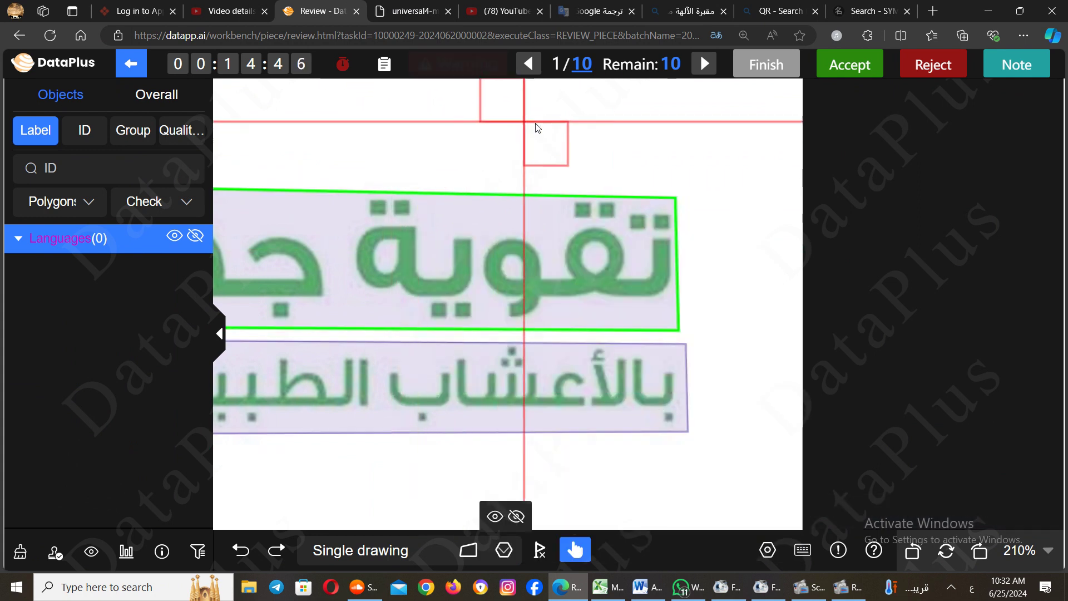
# Place three points of another polygon above the green headline, and discard them by switching to Edit mode
pyautogui.moveTo(492, 264)
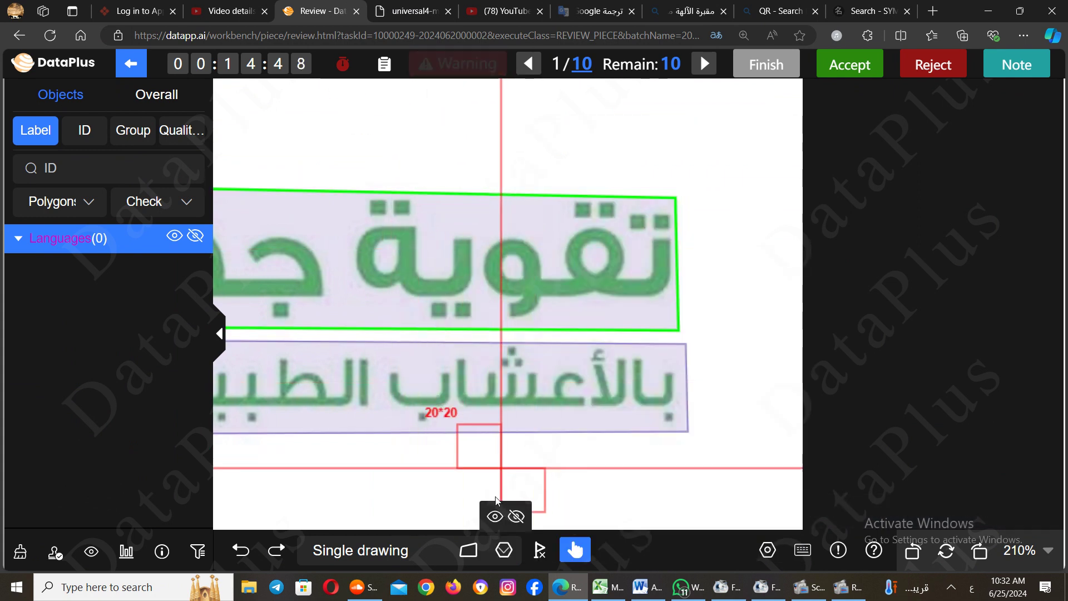
pyautogui.click(504, 549)
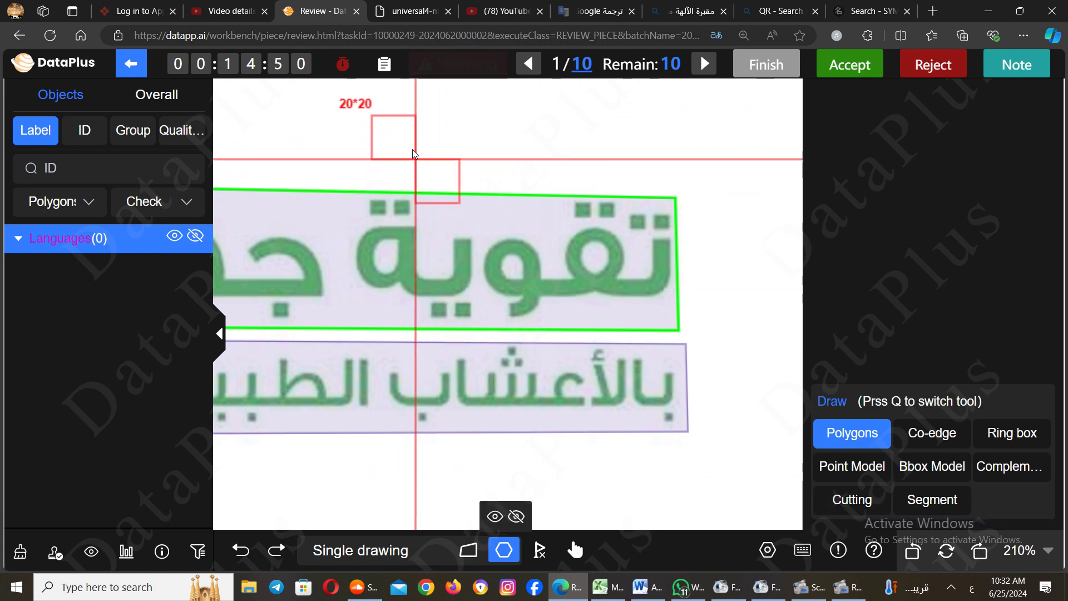
pyautogui.click(404, 137)
pyautogui.click(515, 137)
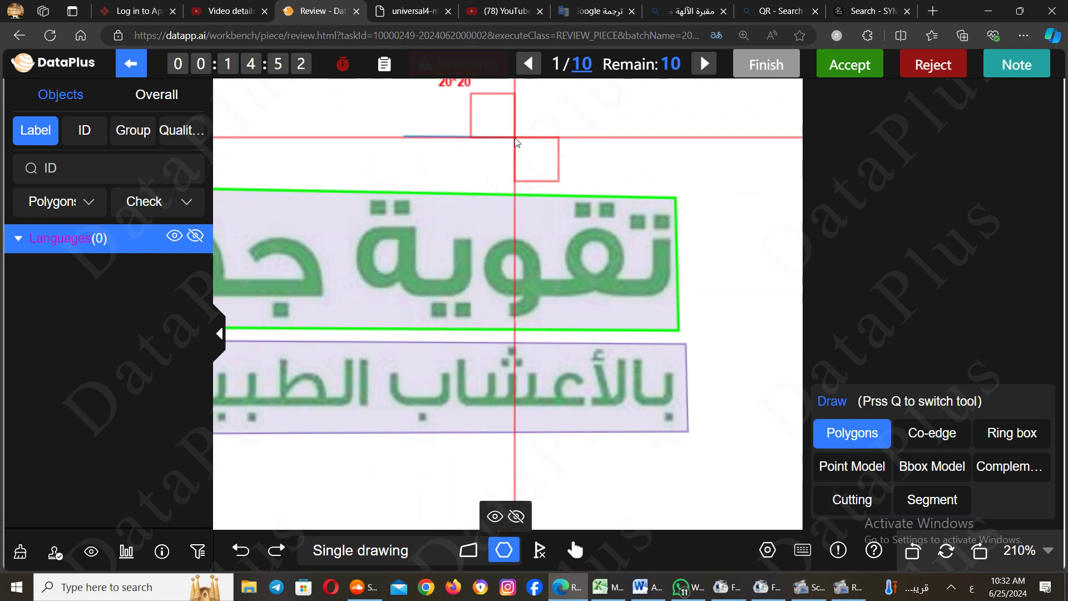
pyautogui.click(518, 179)
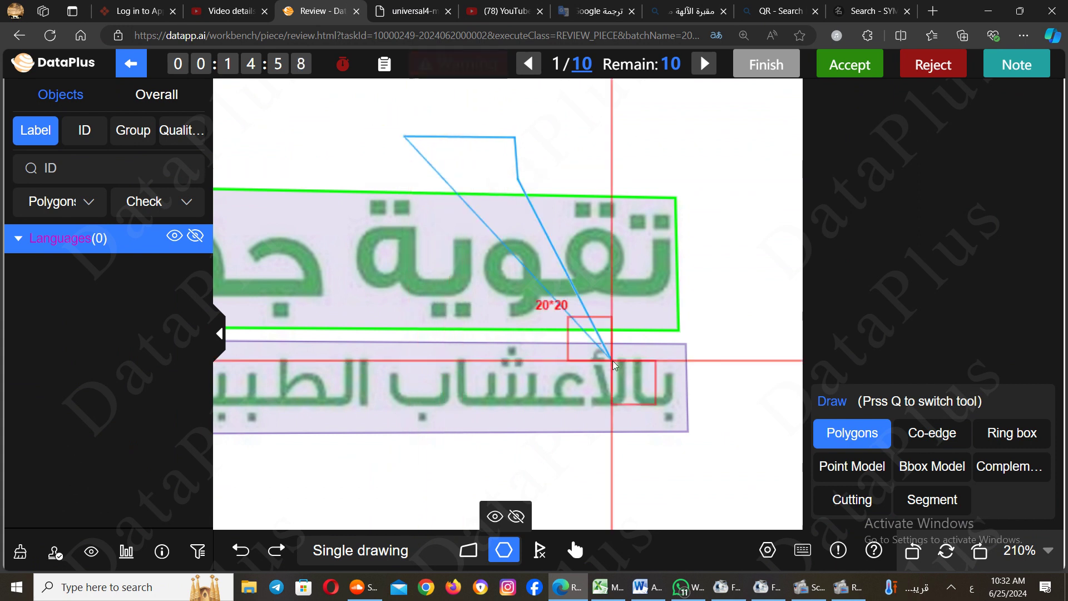
pyautogui.click(577, 552)
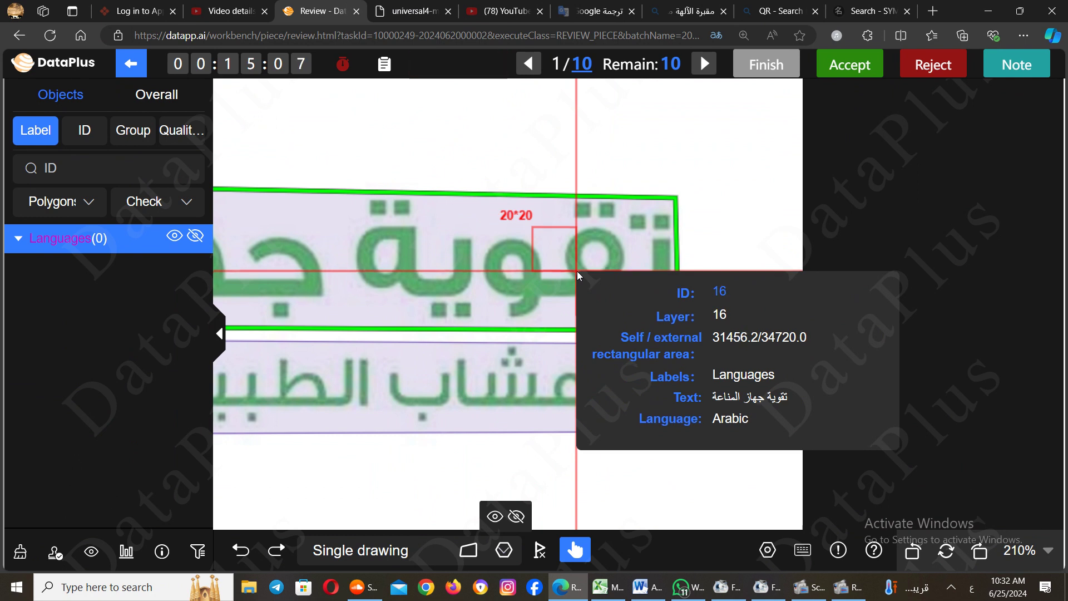
# Select region 16 and reduce the browser page zoom to 100%
pyautogui.scroll(-2, 577, 275)
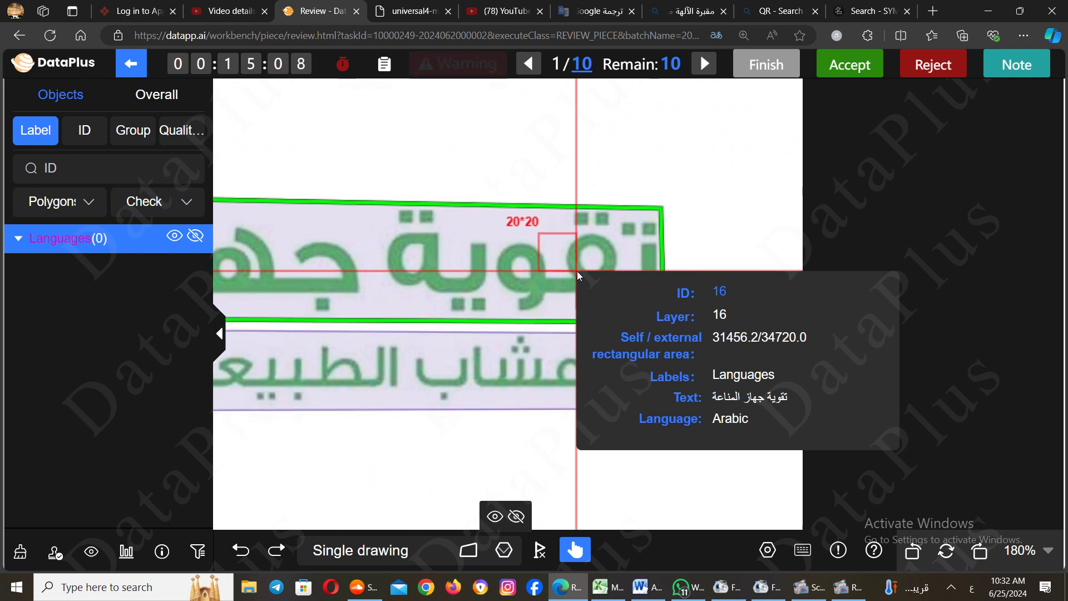
pyautogui.scroll(-7, 578, 275)
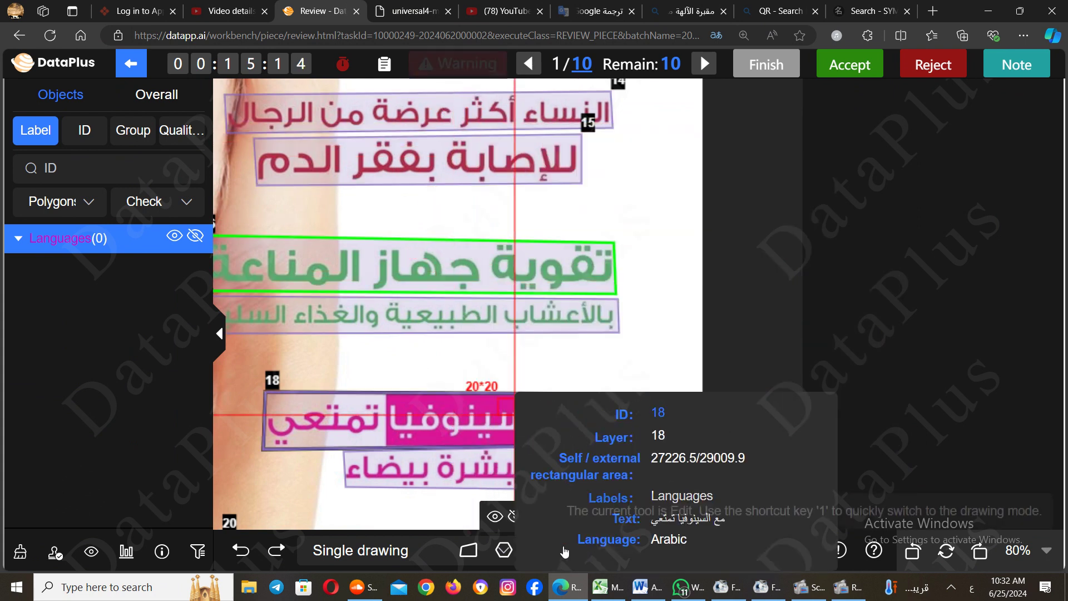
pyautogui.click(365, 265)
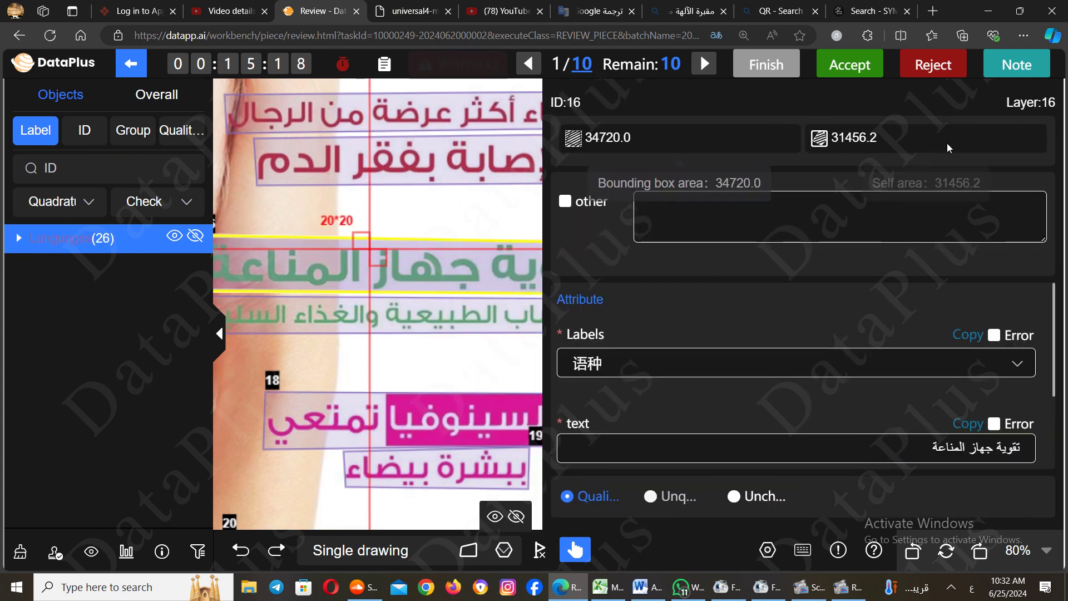
pyautogui.click(1020, 40)
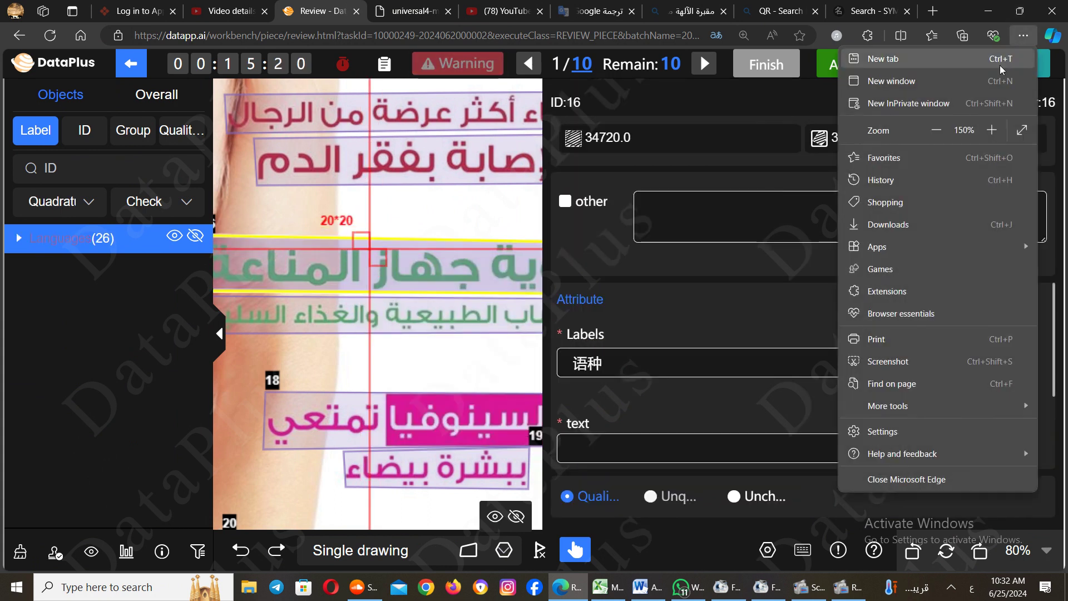
pyautogui.click(937, 131)
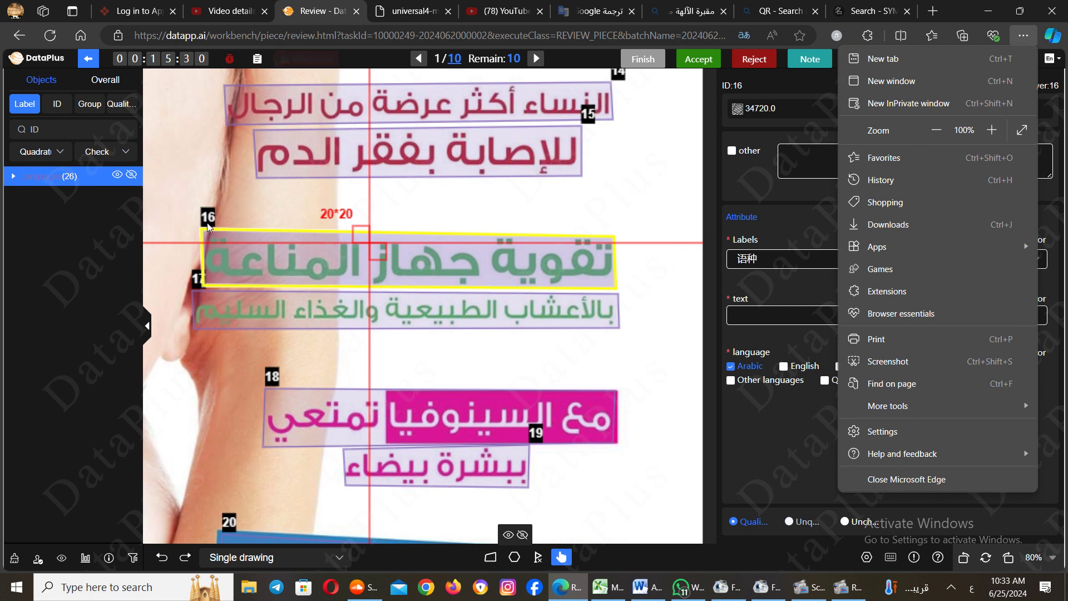
pyautogui.click(56, 151)
pyautogui.click(56, 152)
pyautogui.click(56, 151)
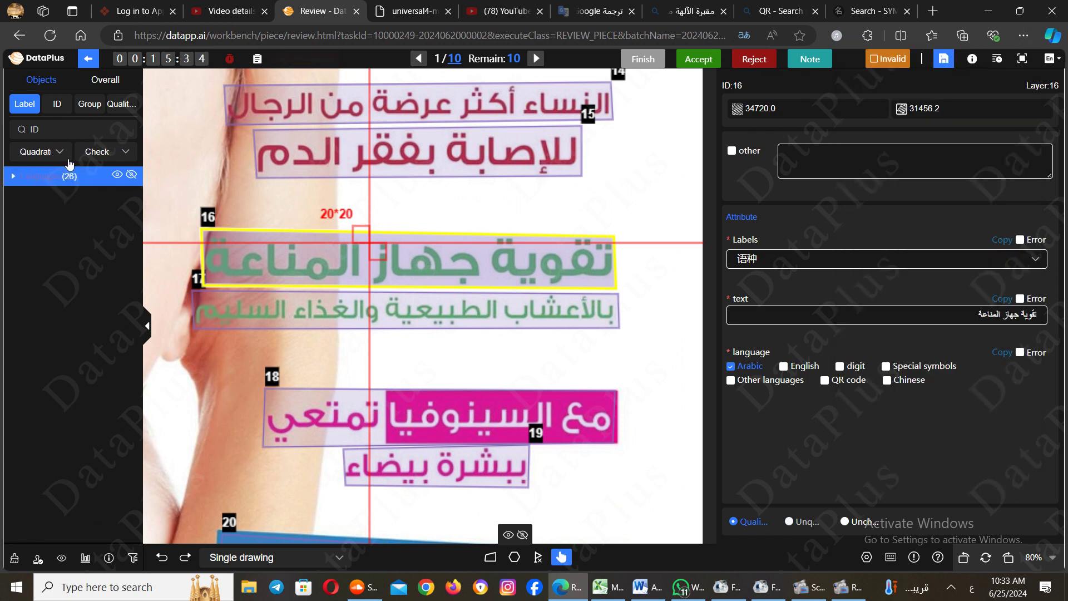
# Expand the Languages object list, select region 16 to inspect its box and attributes up close, and clear the selection
pyautogui.click(64, 183)
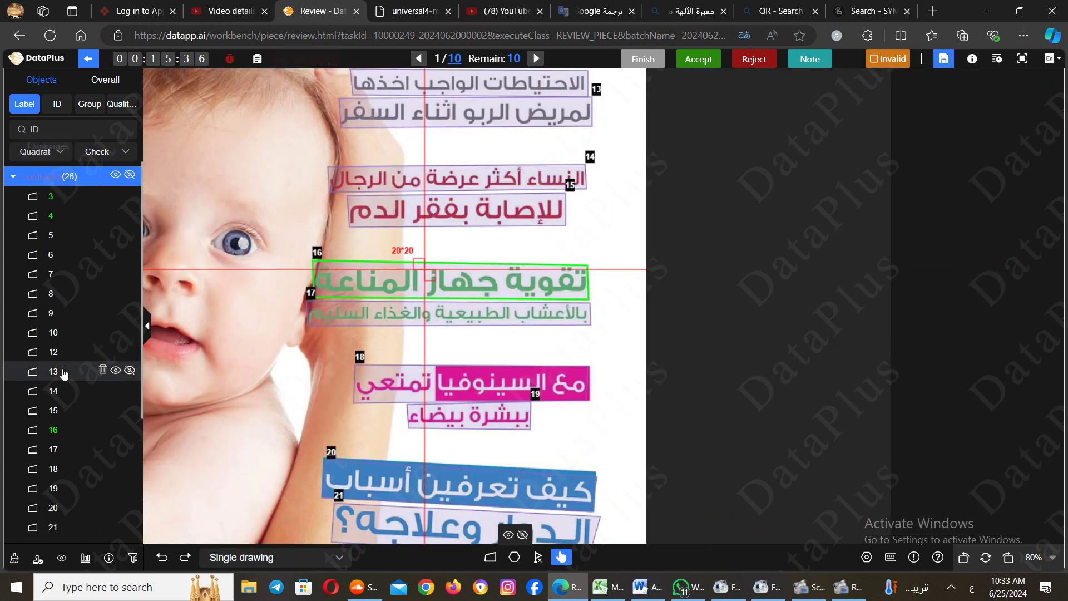
pyautogui.click(393, 290)
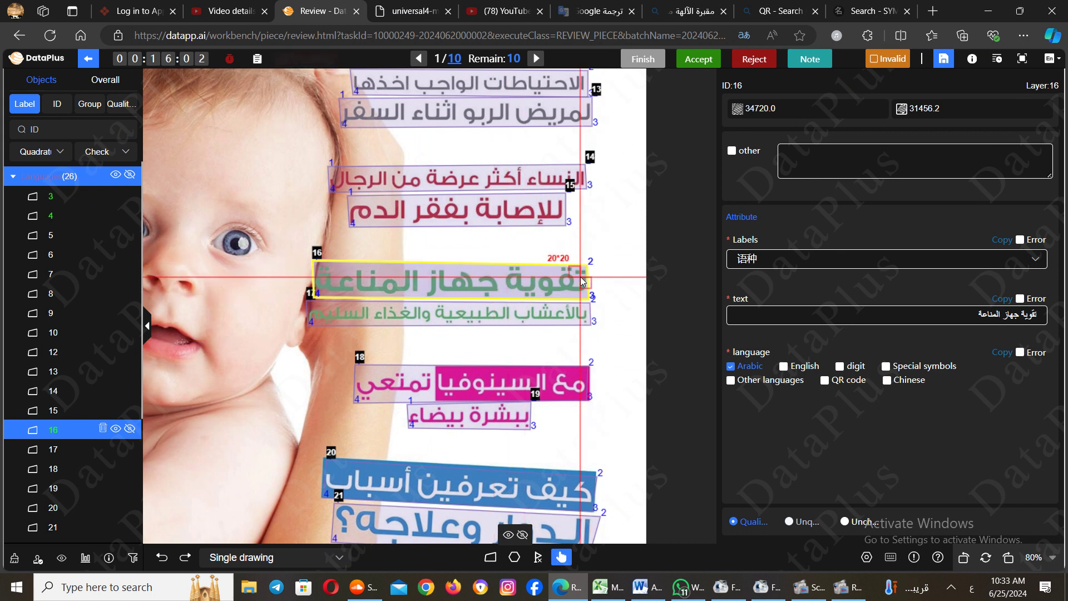
pyautogui.scroll(3, 590, 278)
pyautogui.scroll(3, 583, 281)
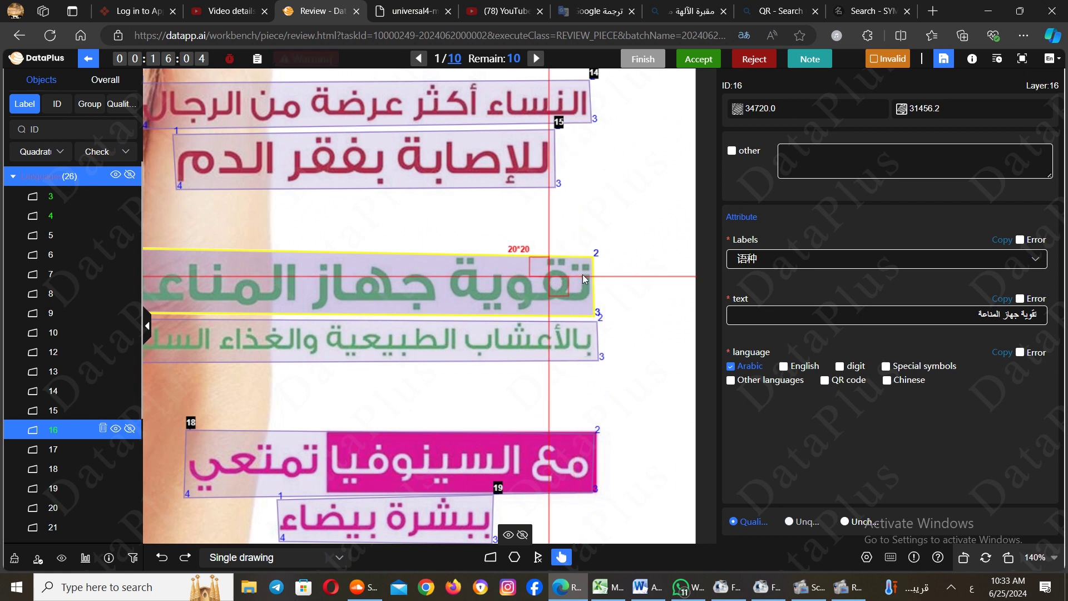
pyautogui.moveTo(387, 366); pyautogui.dragTo(474, 368)
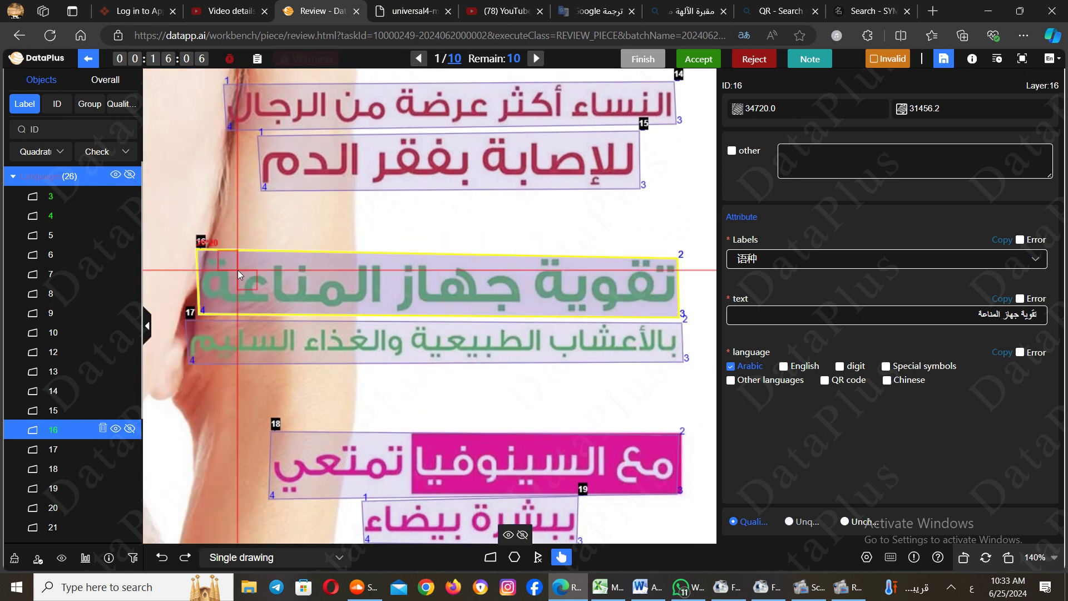
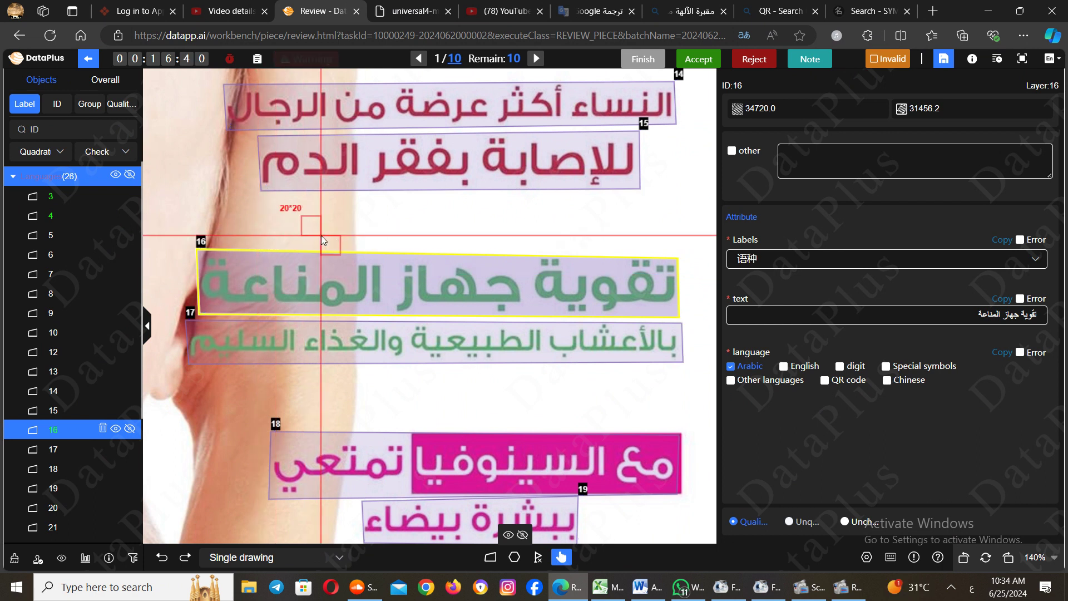
pyautogui.moveTo(359, 333)
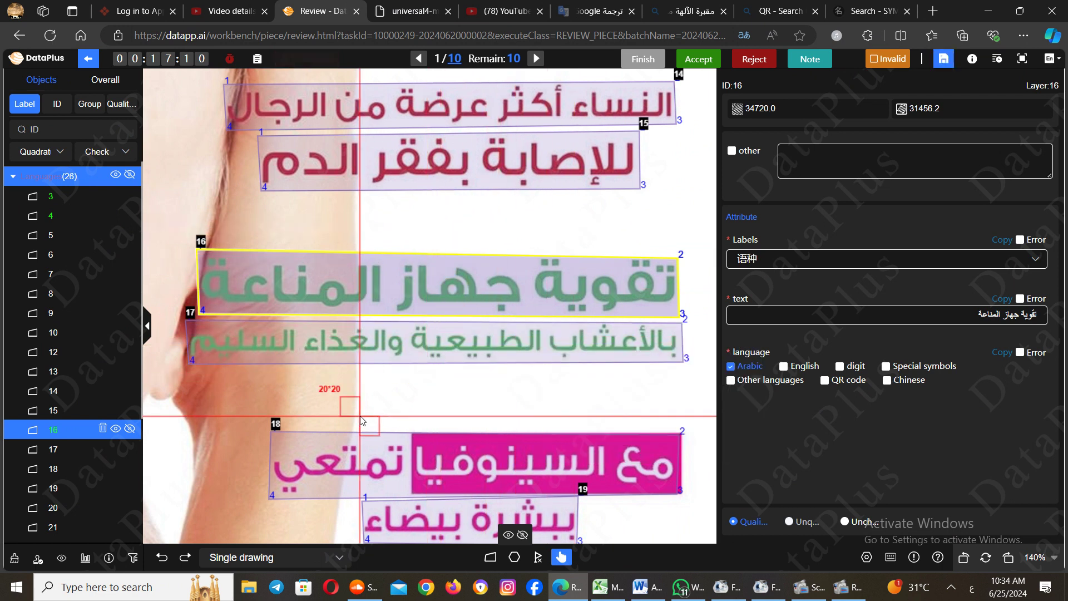
pyautogui.press('Escape')
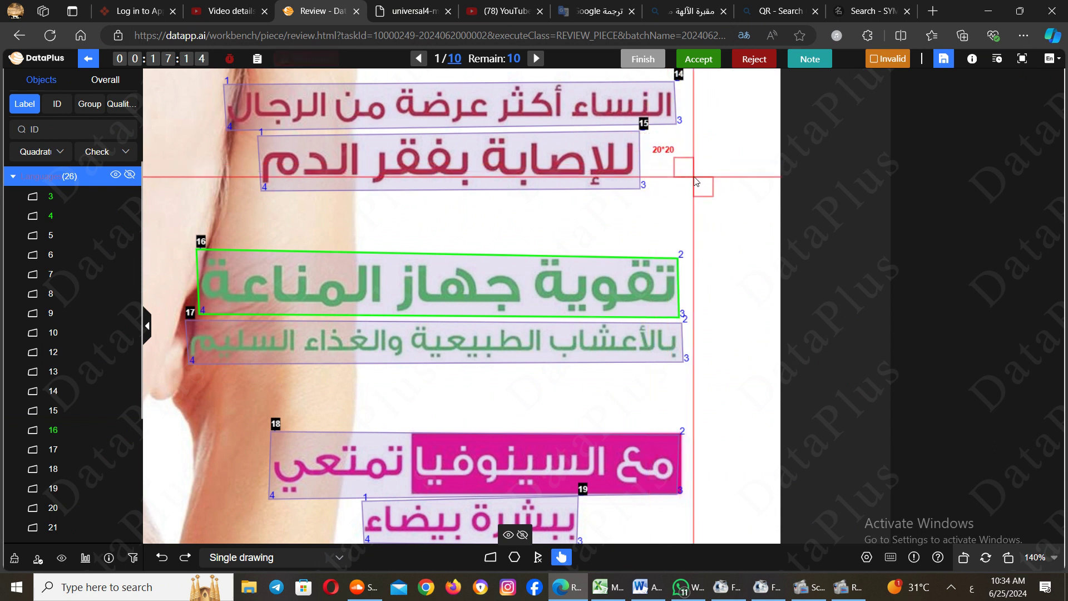
# Draw a closed four-point polygon in the blank space between regions 15 and 16
pyautogui.moveTo(564, 330)
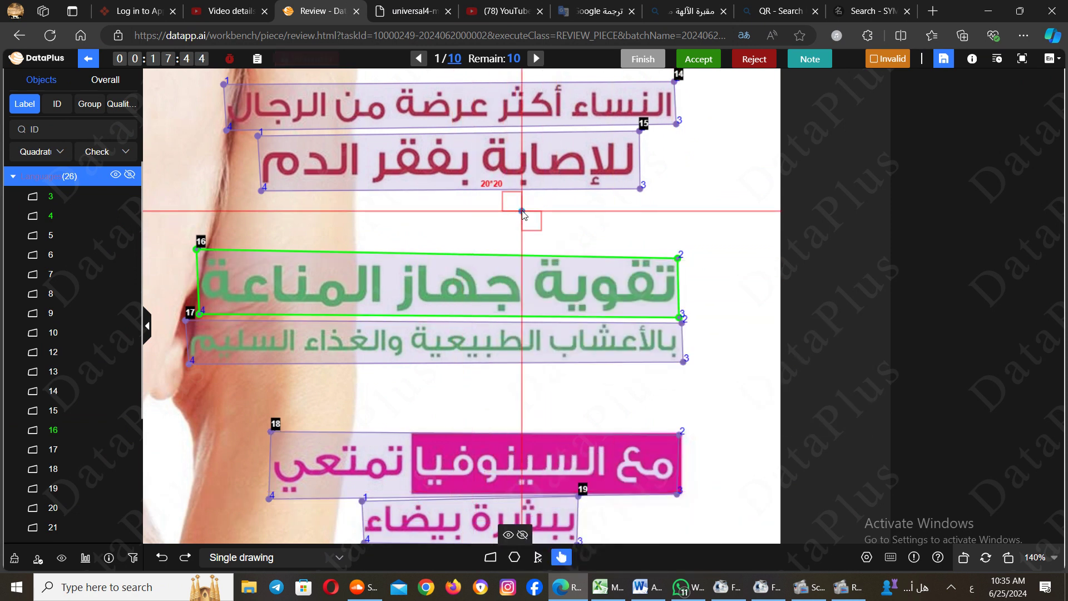
pyautogui.click(514, 557)
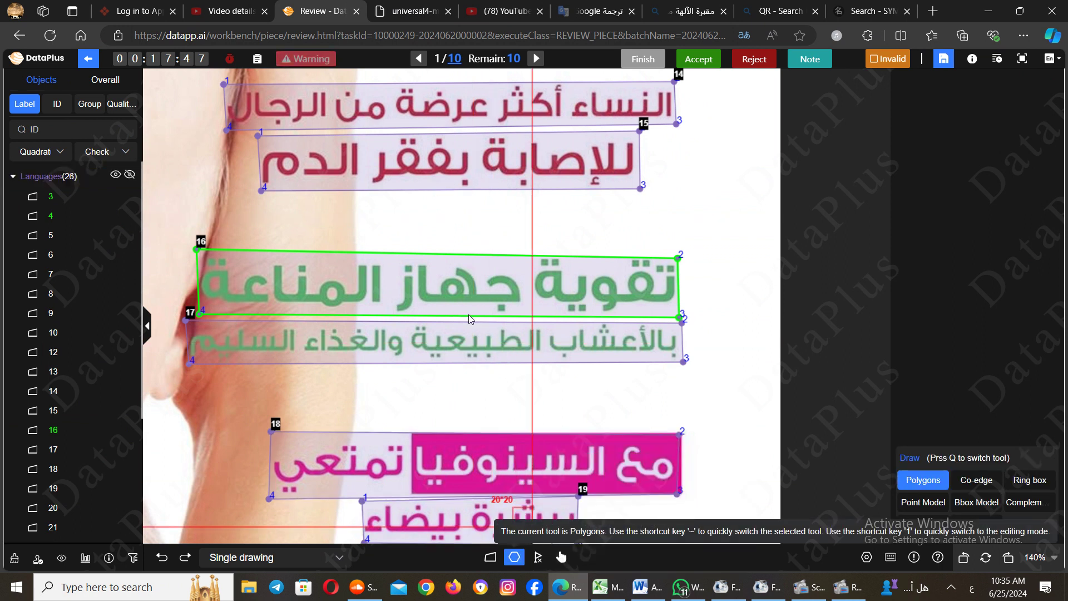
pyautogui.click(419, 199)
pyautogui.click(519, 208)
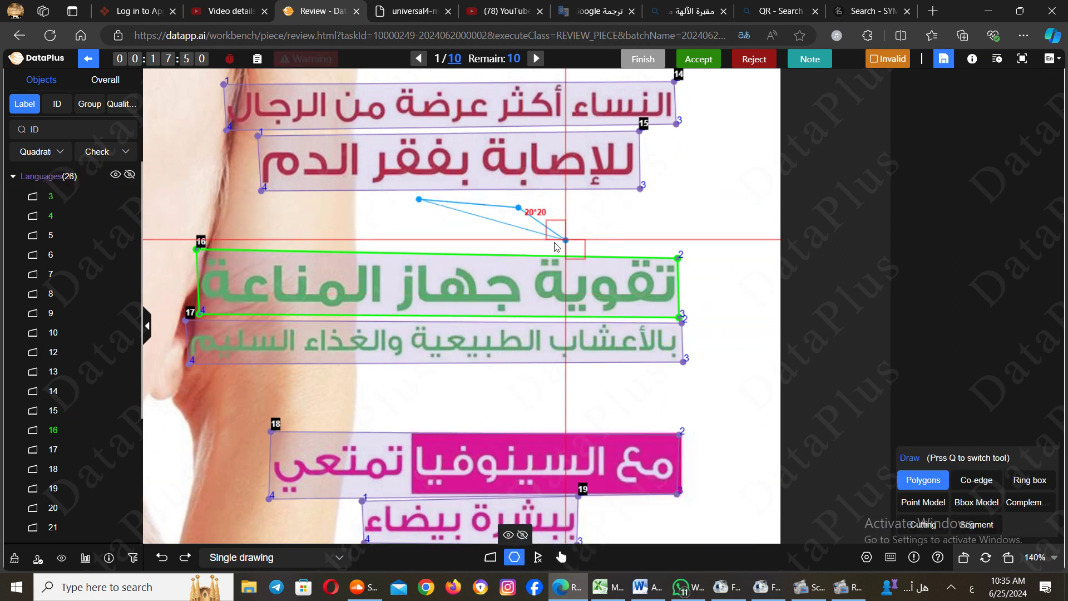
pyautogui.click(553, 243)
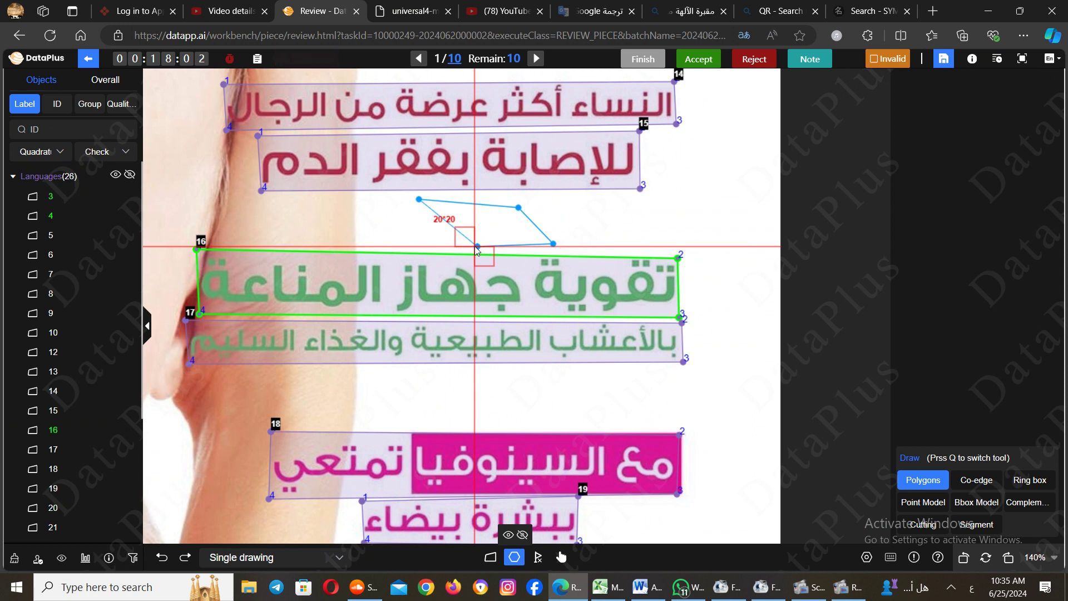
pyautogui.click(478, 245)
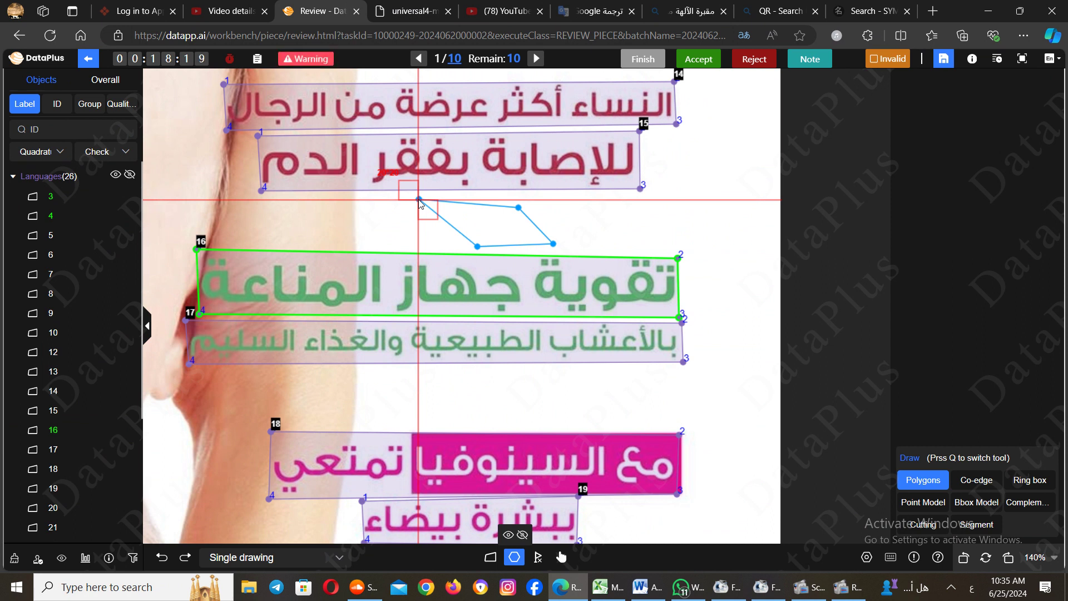
pyautogui.click(419, 199)
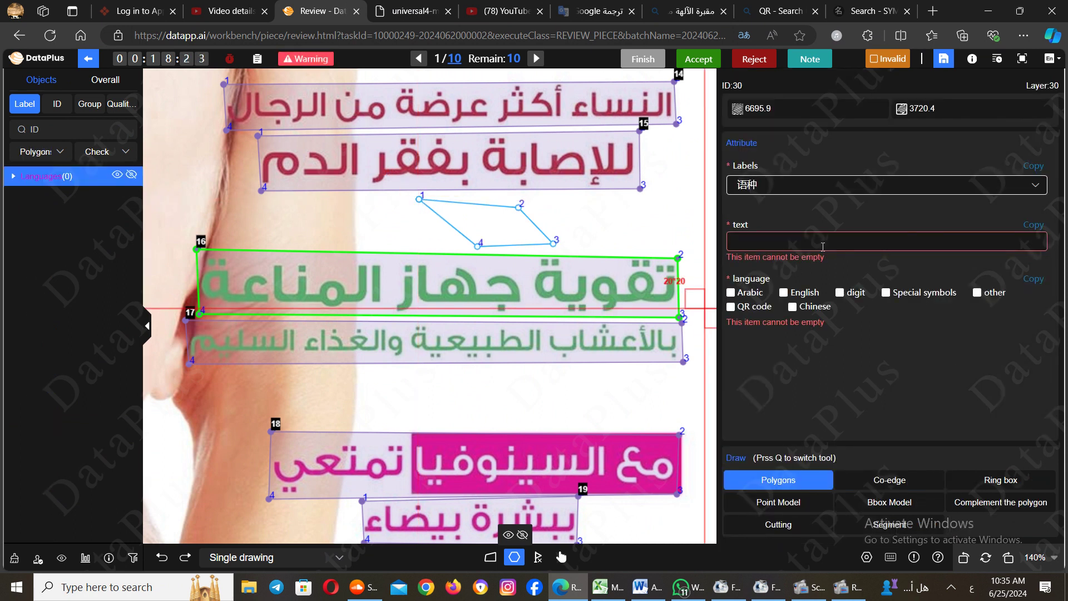
# Fill in the new polygon's text with placeholder Arabic letters and set its language to Arabic
pyautogui.write('تمتميشس')
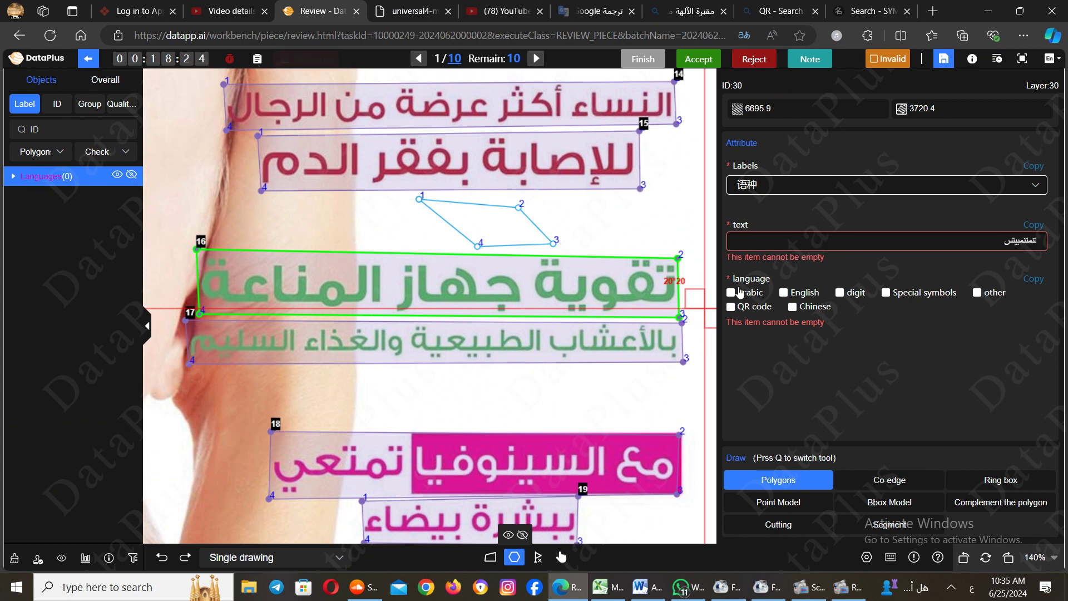
pyautogui.click(740, 295)
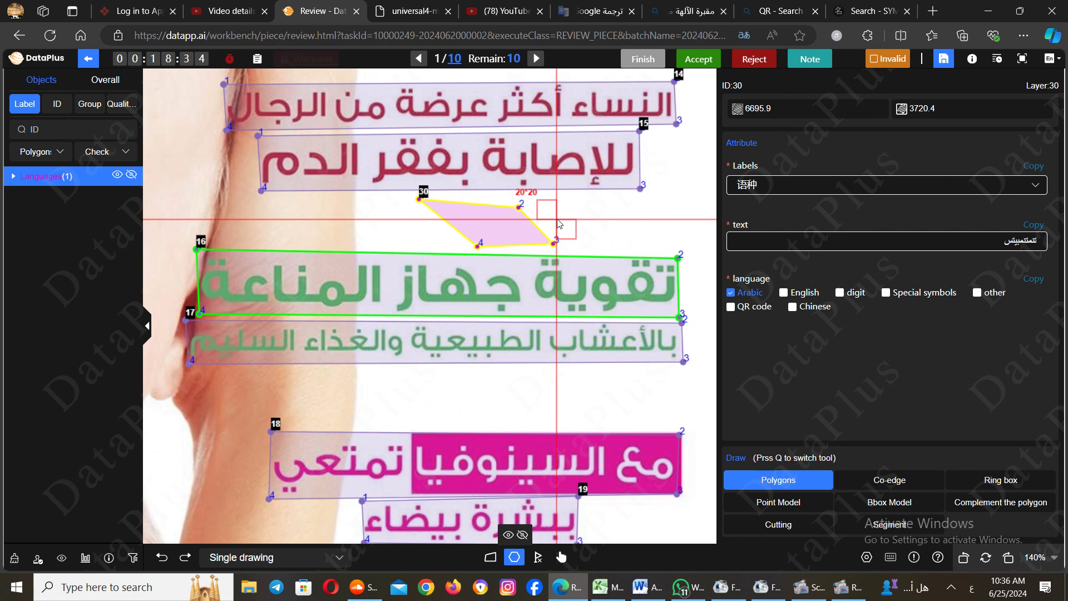
pyautogui.click(495, 226)
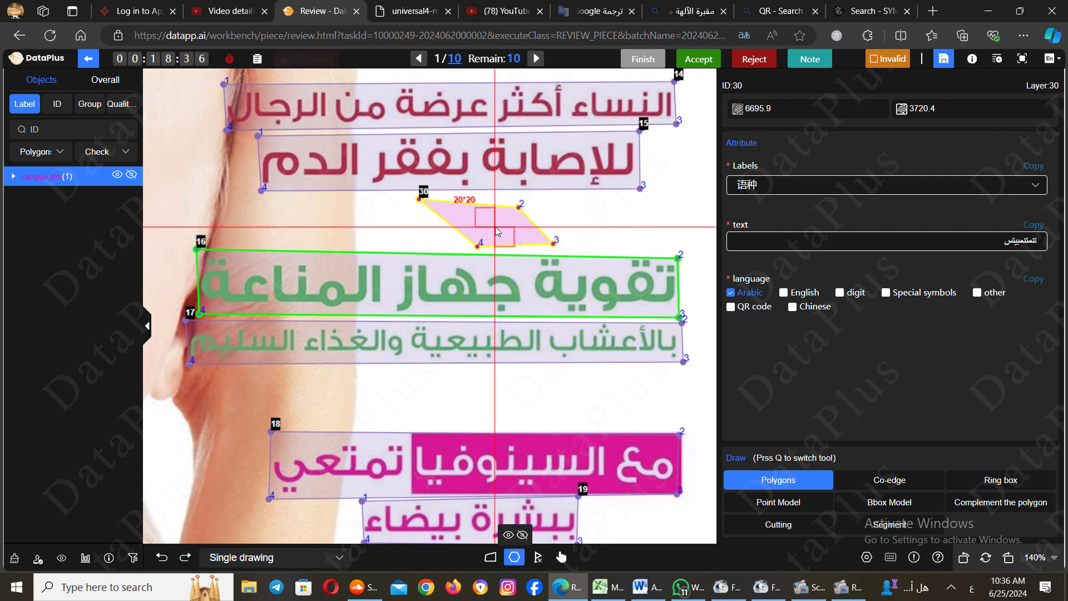
# Remove the fourth point of polygon 30 in edit mode so that only three corners remain
pyautogui.click(543, 233)
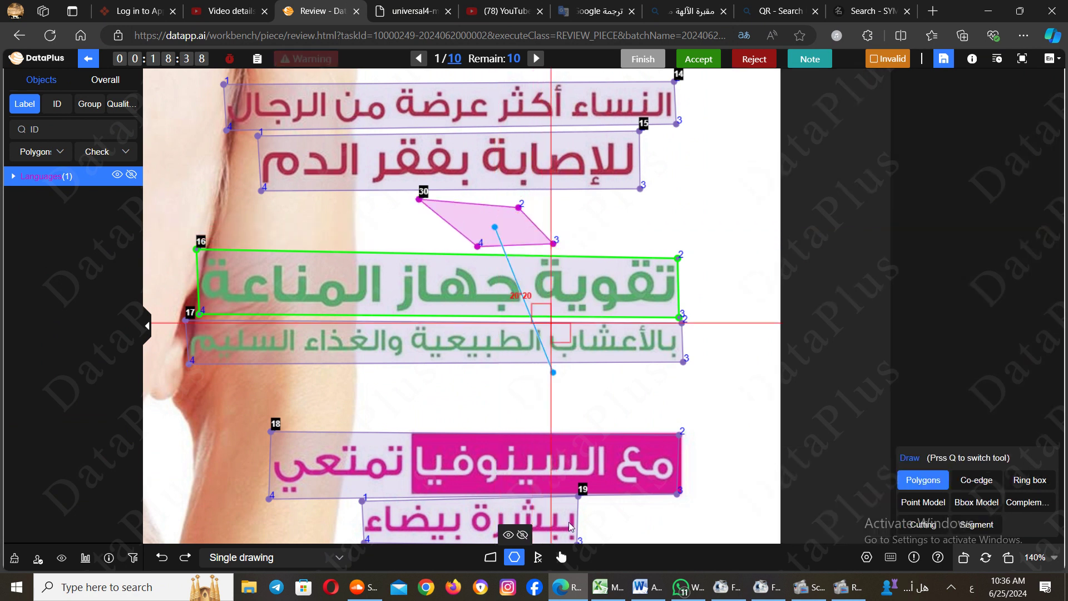
pyautogui.click(562, 560)
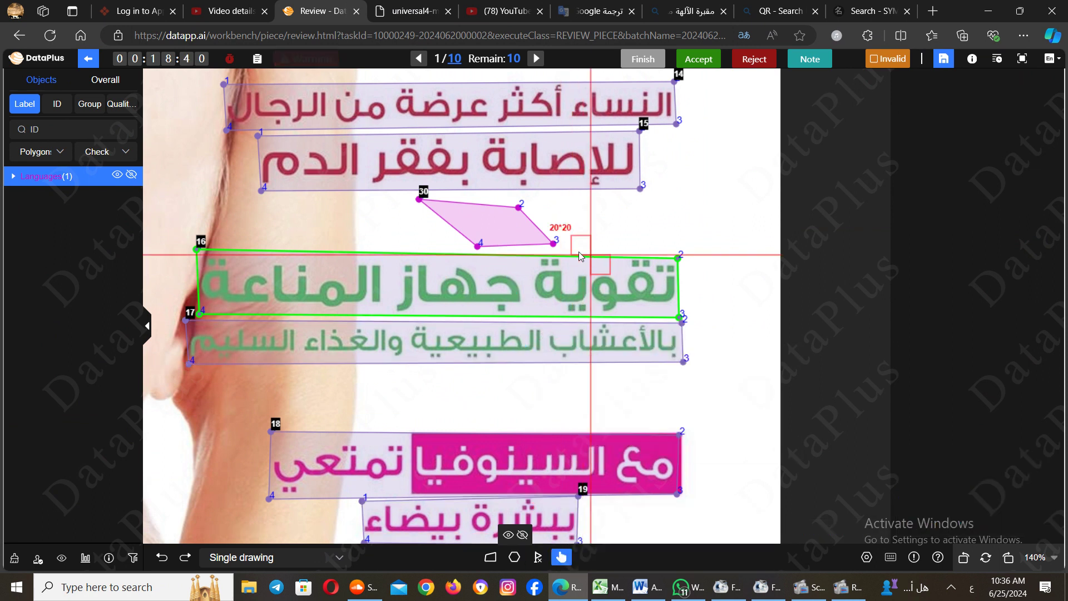
pyautogui.moveTo(512, 249)
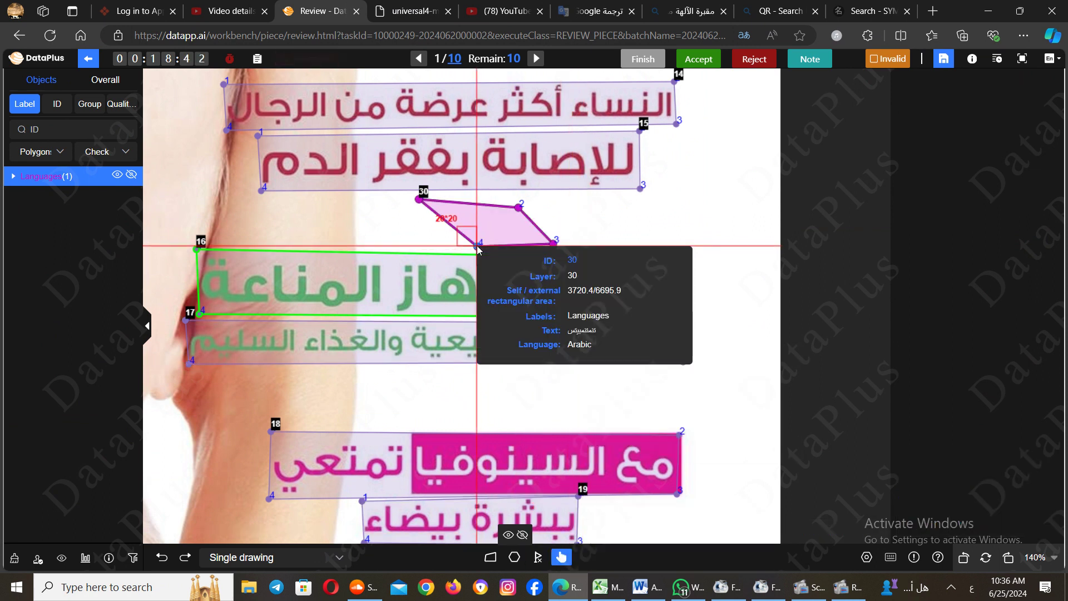
pyautogui.click(478, 248)
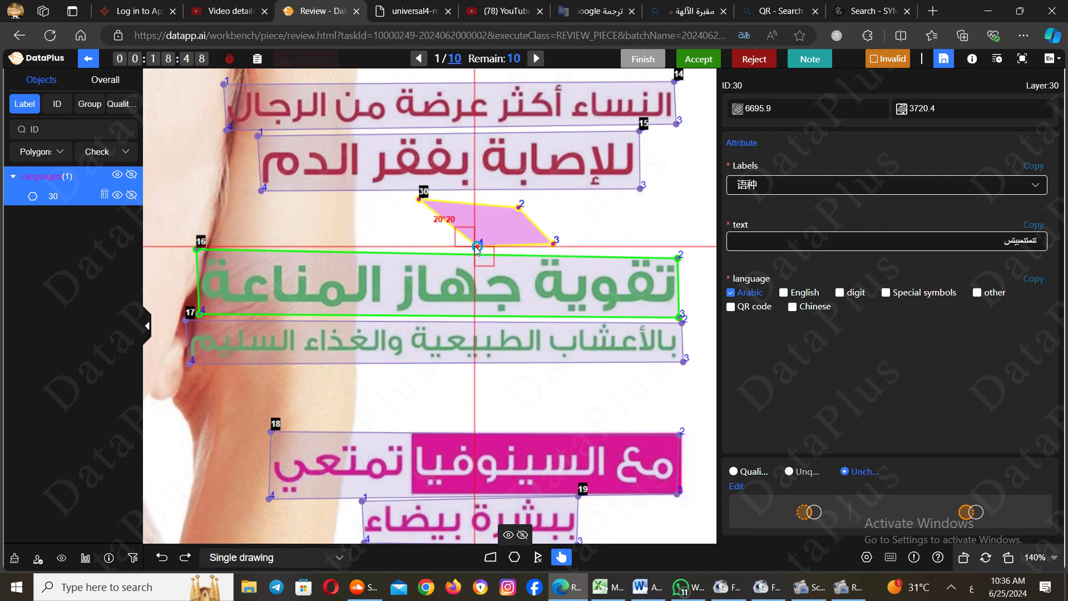
pyautogui.moveTo(478, 246); pyautogui.dragTo(517, 209)
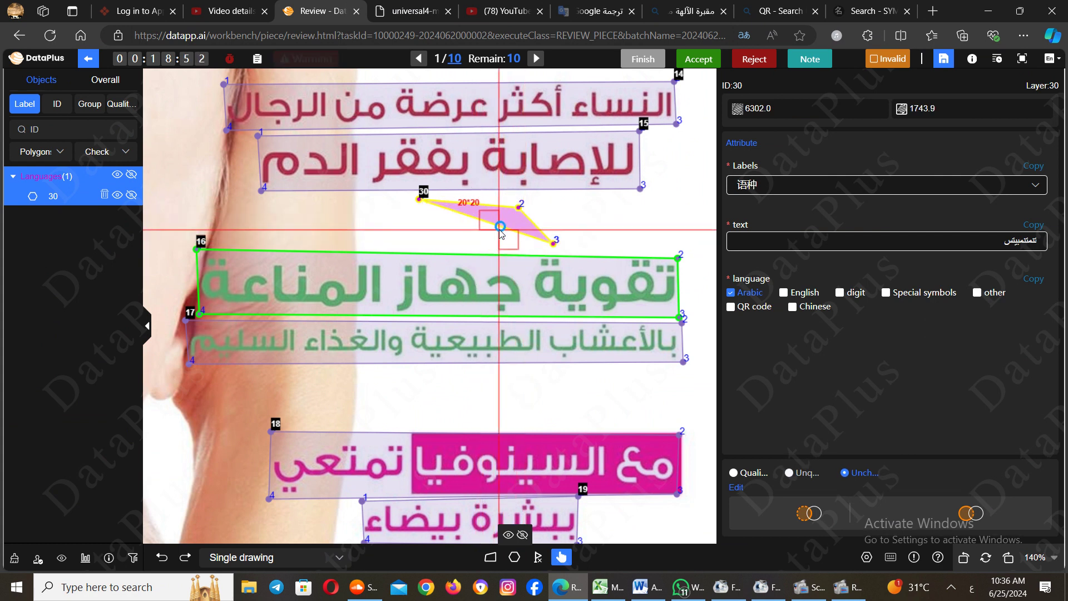
# Draw a small four-corner quadrilateral in the blank space between regions 15 and 16, beside polygon 30
pyautogui.click(489, 557)
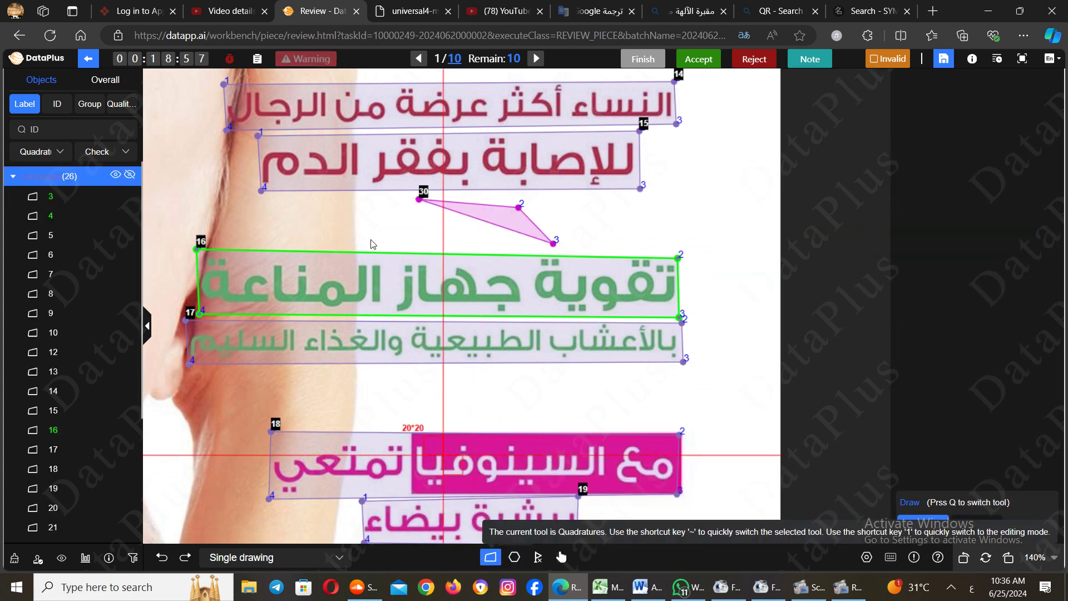
pyautogui.click(302, 209)
pyautogui.click(354, 209)
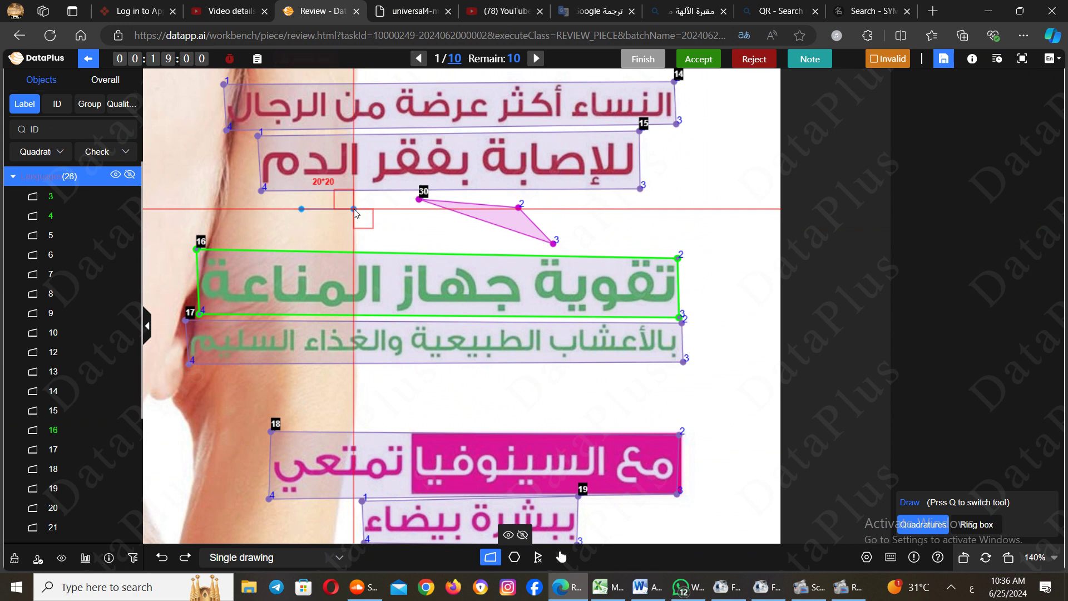
pyautogui.click(355, 234)
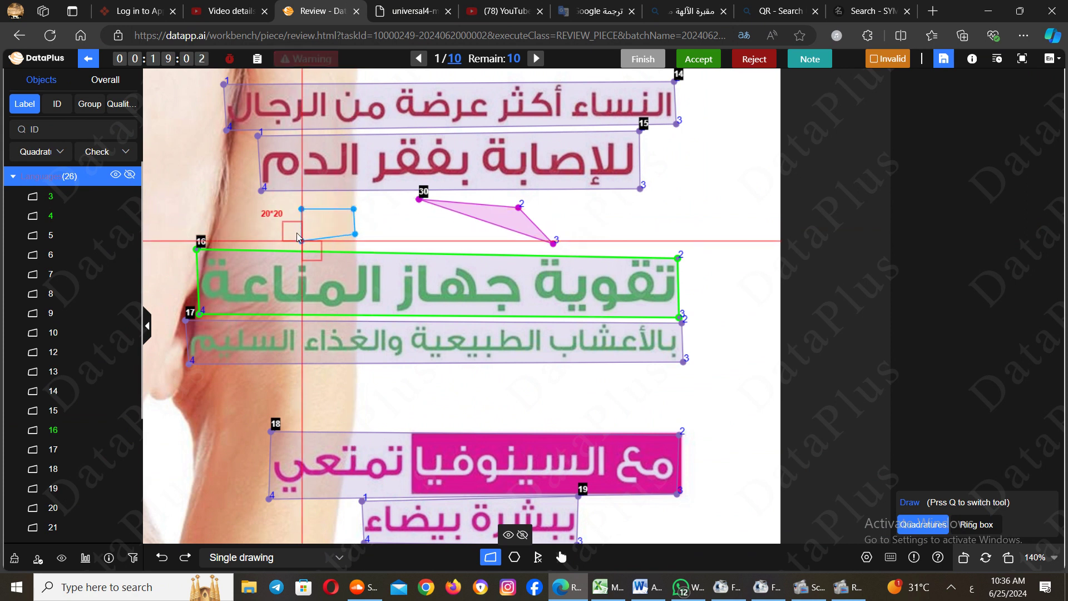
pyautogui.click(299, 232)
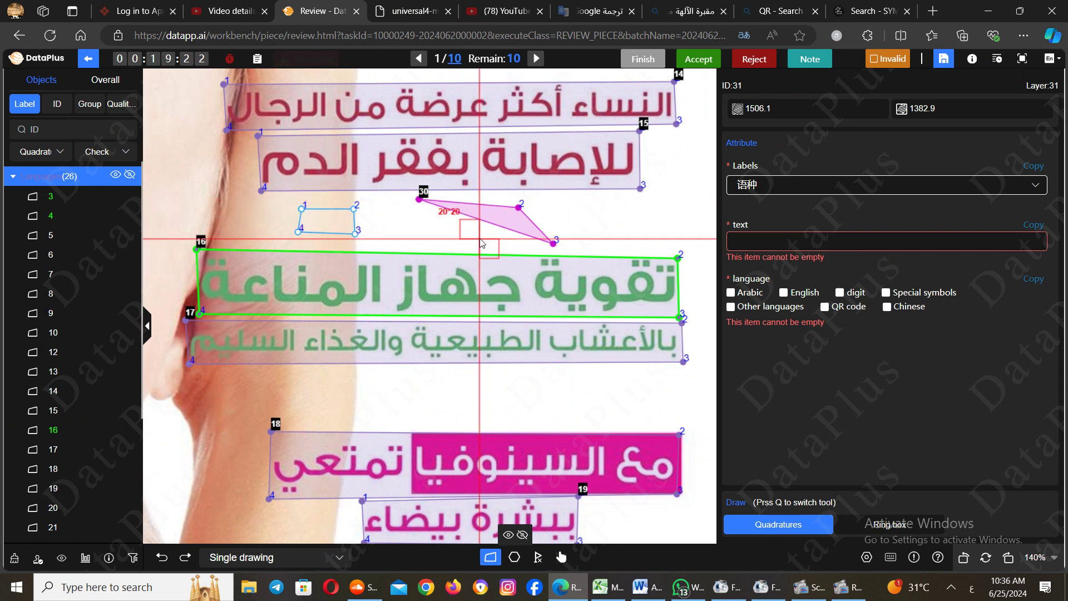
# Fill in the new quadrilateral's text with placeholder Arabic letters and set its language to Arabic
pyautogui.scroll(5, 482, 243)
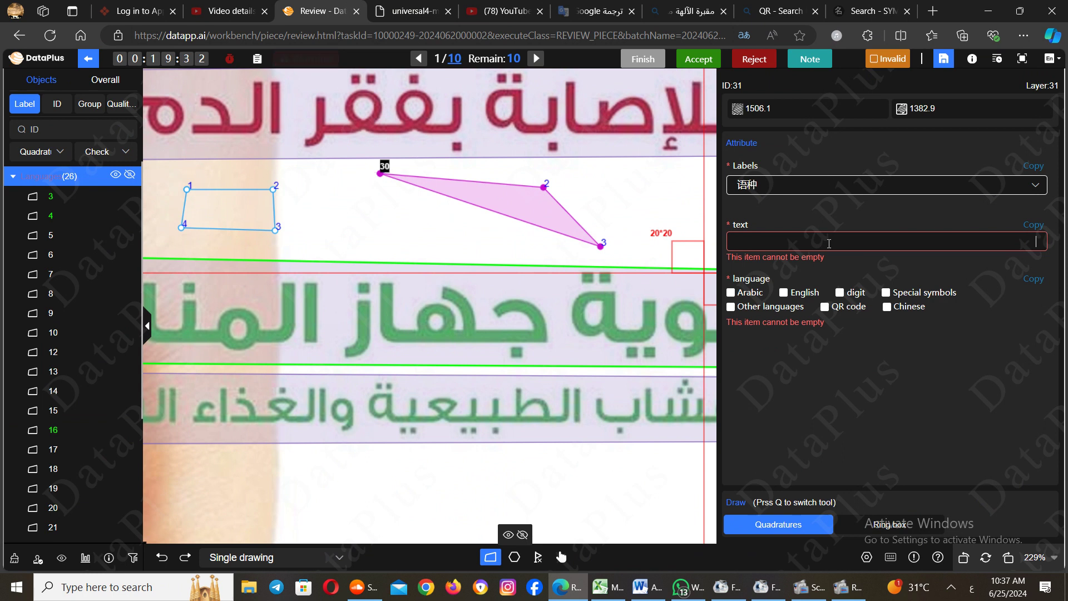
pyautogui.write('تمسك')
pyautogui.click(732, 294)
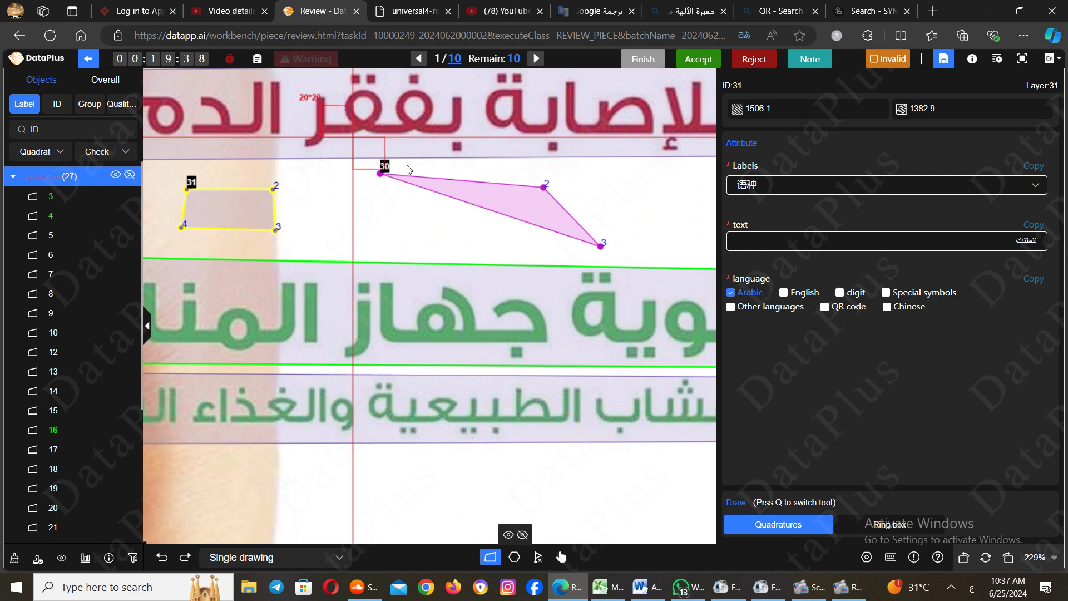
# Return to edit mode and select polygon 30, quadrilateral 31 and region 16 in turn to compare their attributes and quality options
pyautogui.click(478, 206)
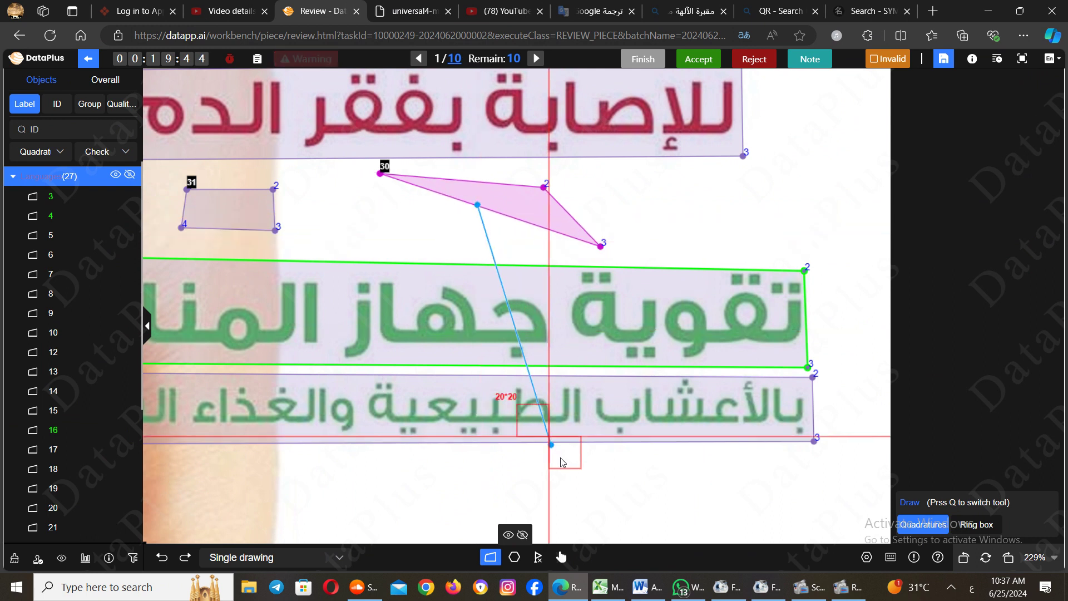
pyautogui.click(561, 557)
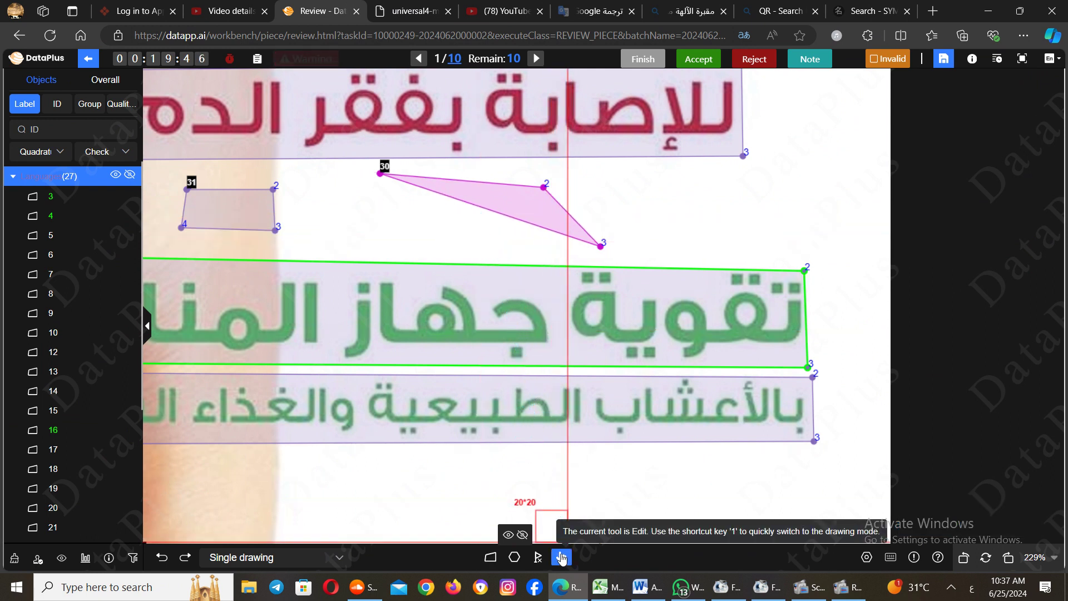
pyautogui.click(485, 195)
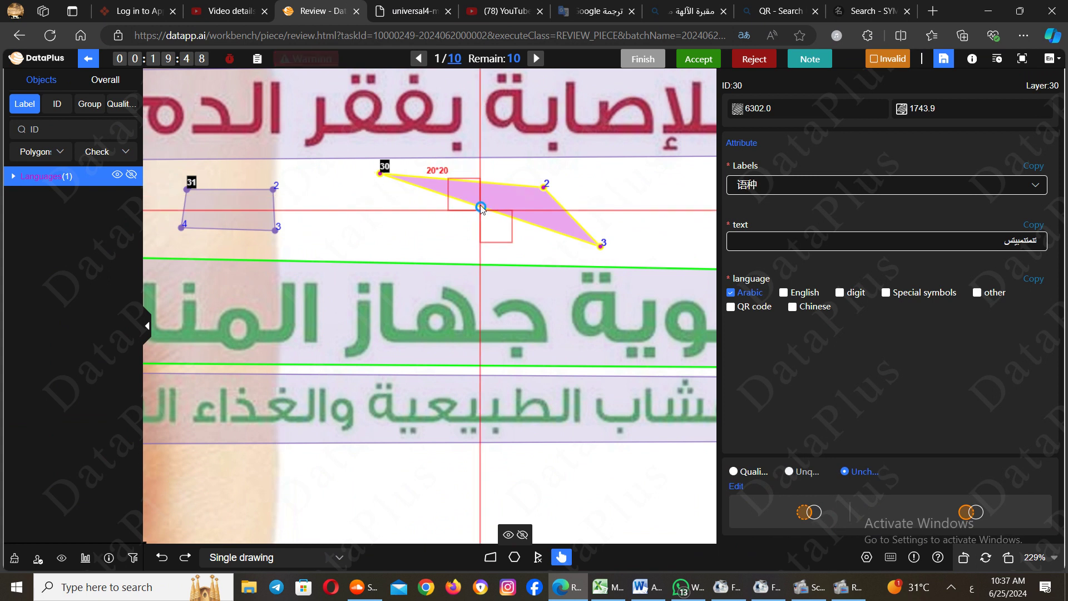
pyautogui.doubleClick(481, 209)
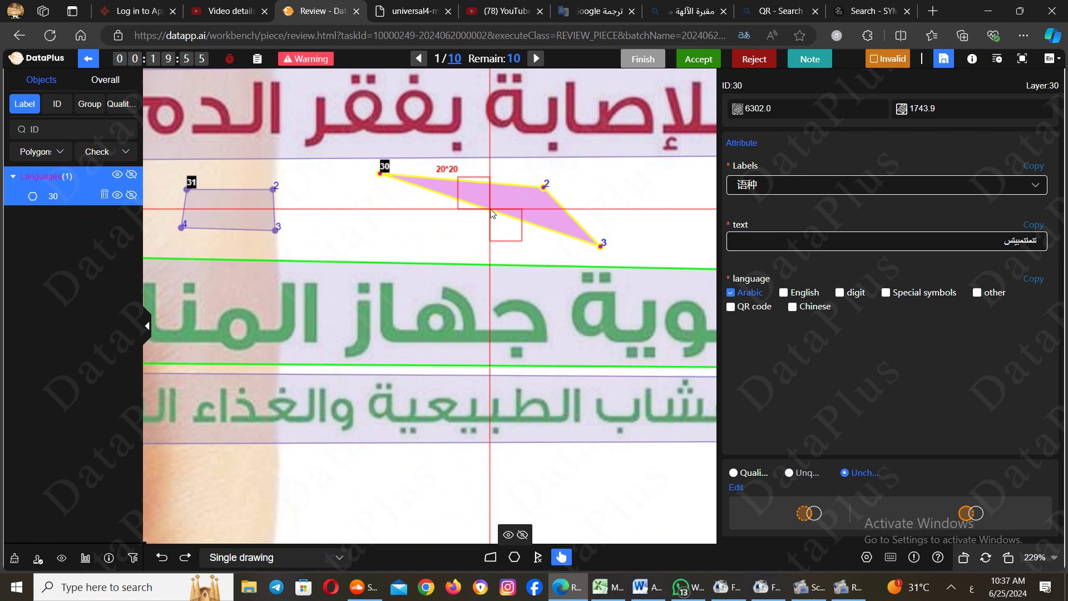
pyautogui.click(259, 211)
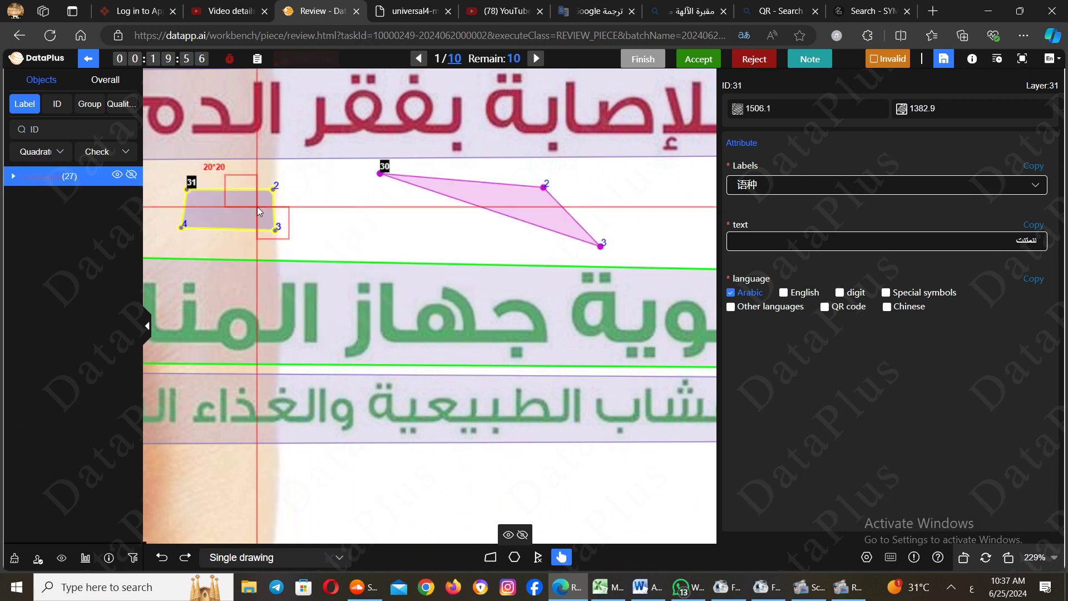
pyautogui.click(483, 203)
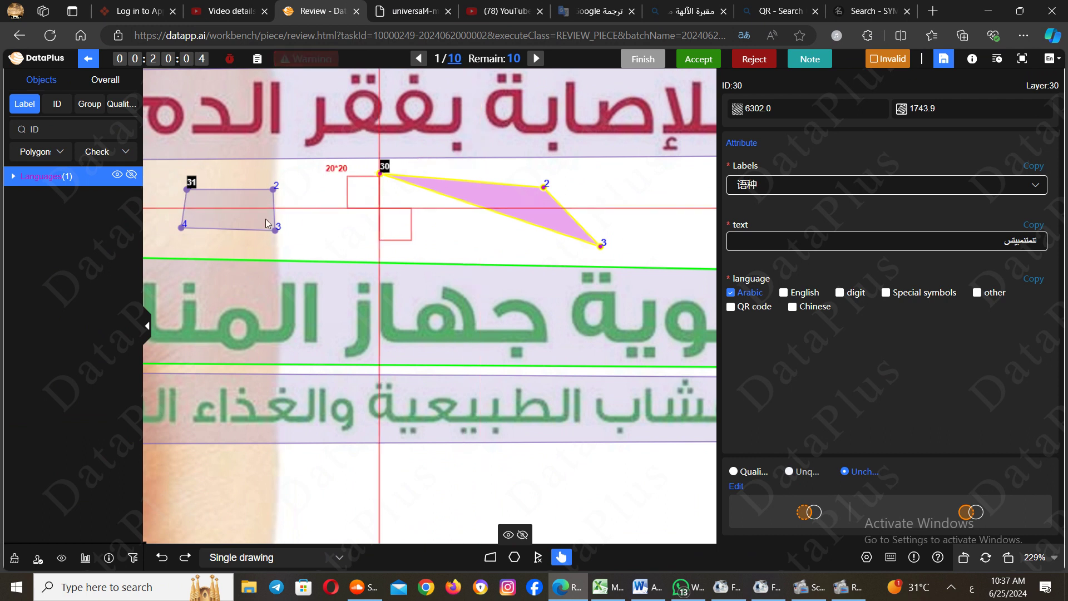
pyautogui.click(243, 204)
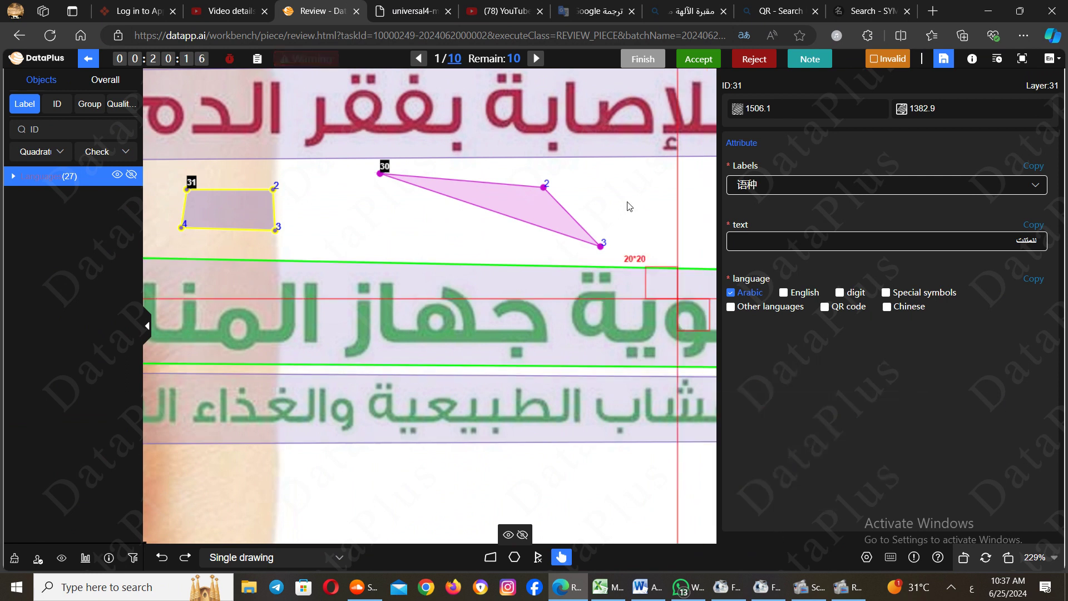
pyautogui.click(495, 283)
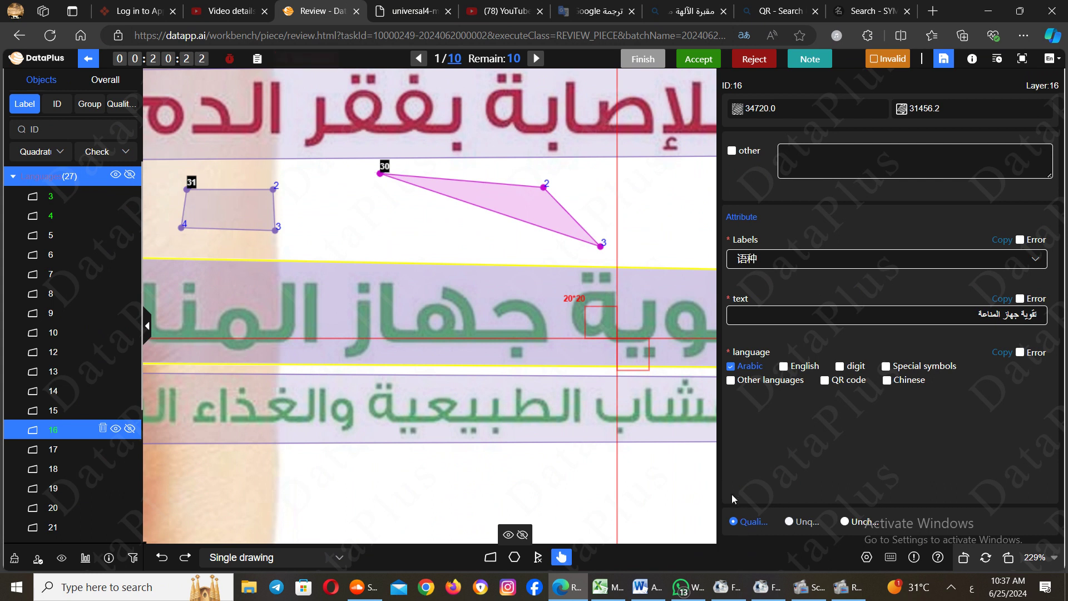
pyautogui.click(252, 202)
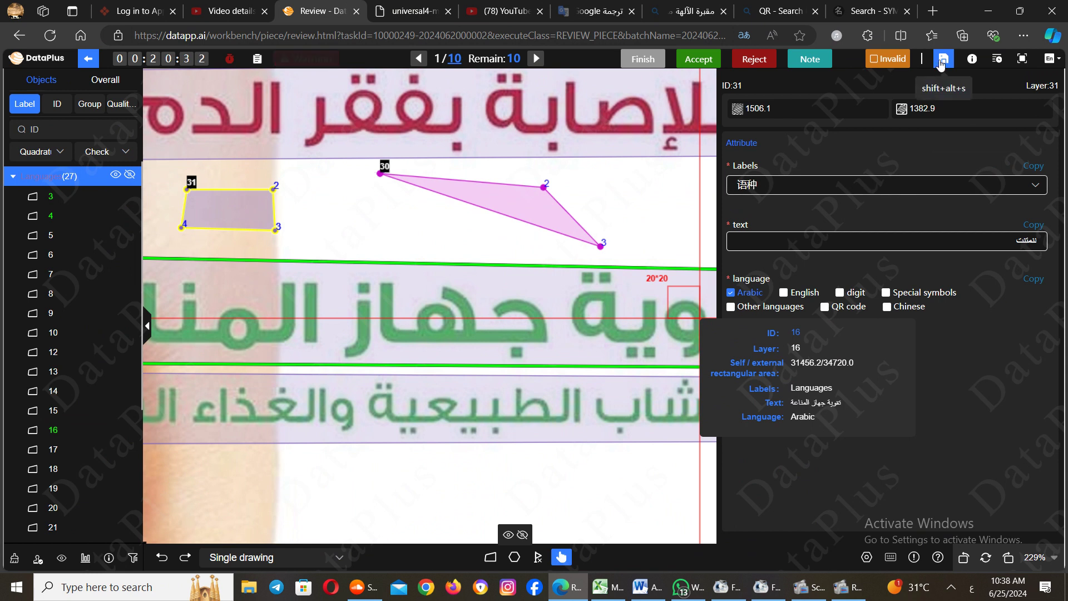
# Save the annotations and reload the first image by moving to image 2 and back
pyautogui.click(943, 59)
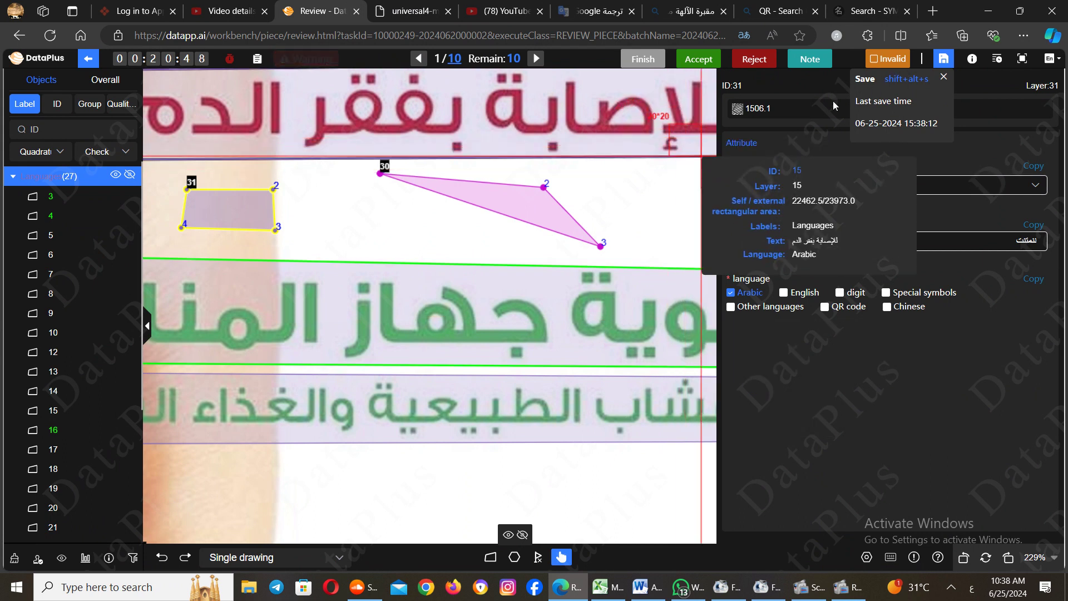
pyautogui.click(535, 58)
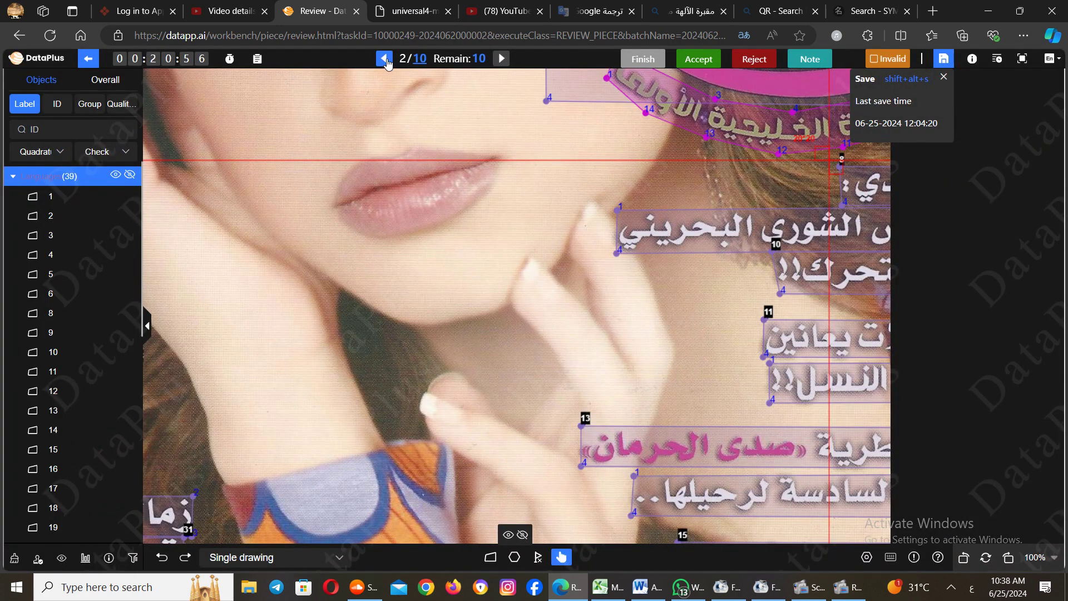
pyautogui.click(386, 59)
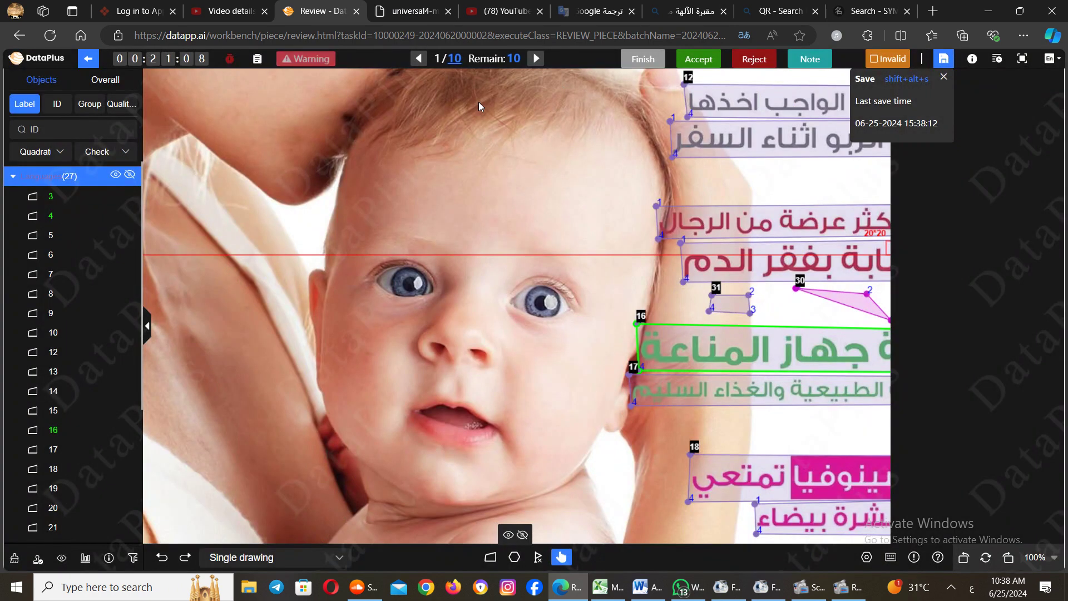
# Delete the practice quadrilateral 31 and polygon 30 between regions 15 and 16
pyautogui.moveTo(729, 327)
pyautogui.mouseDown()
pyautogui.moveTo(630, 321)
pyautogui.moveTo(560, 300)
pyautogui.mouseUp()
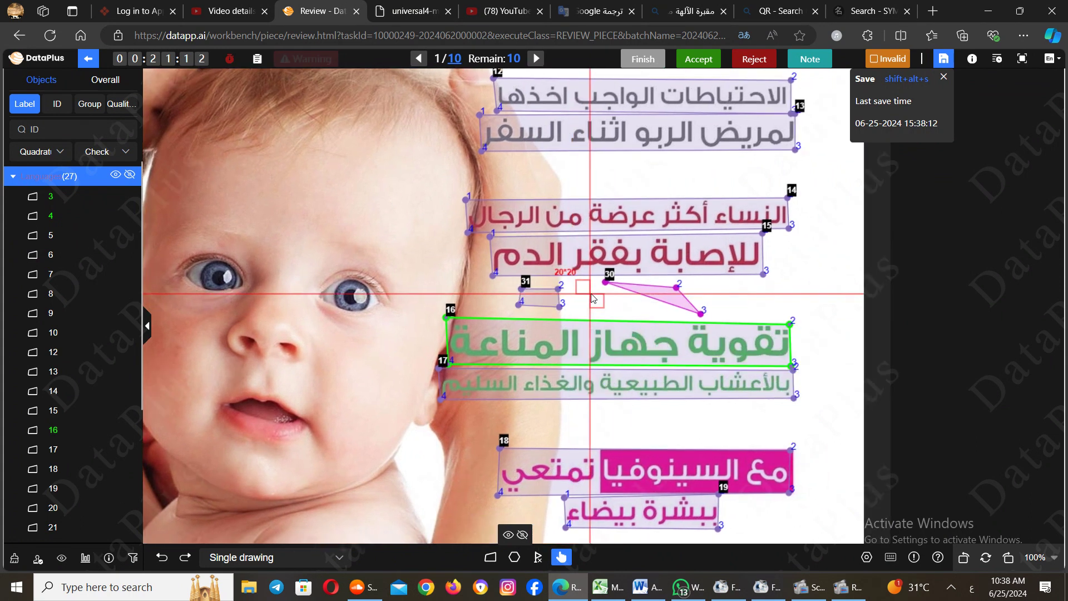
pyautogui.click(556, 301)
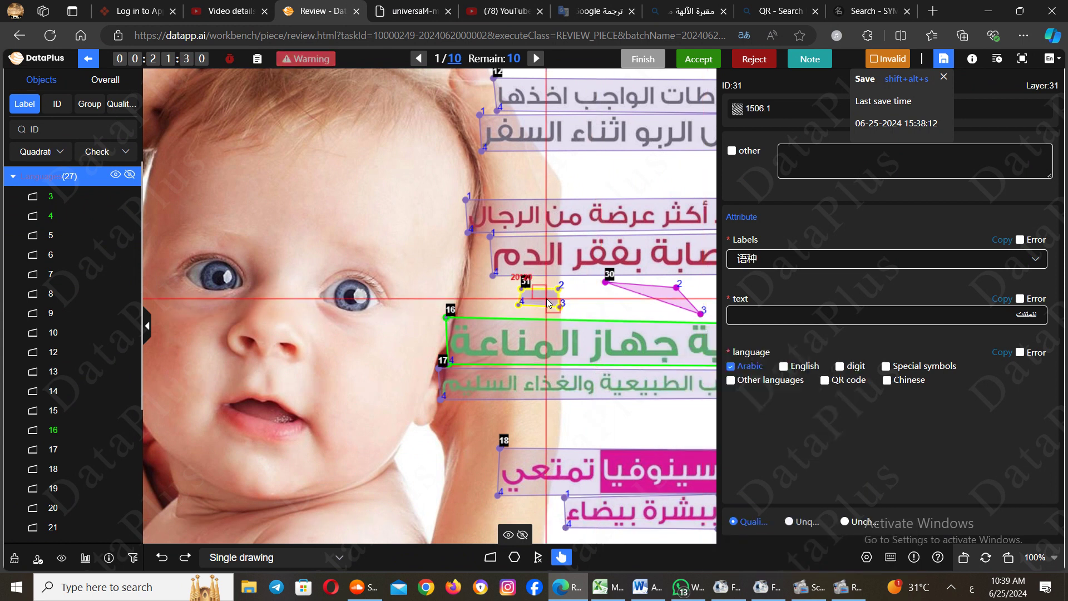
pyautogui.press('Delete')
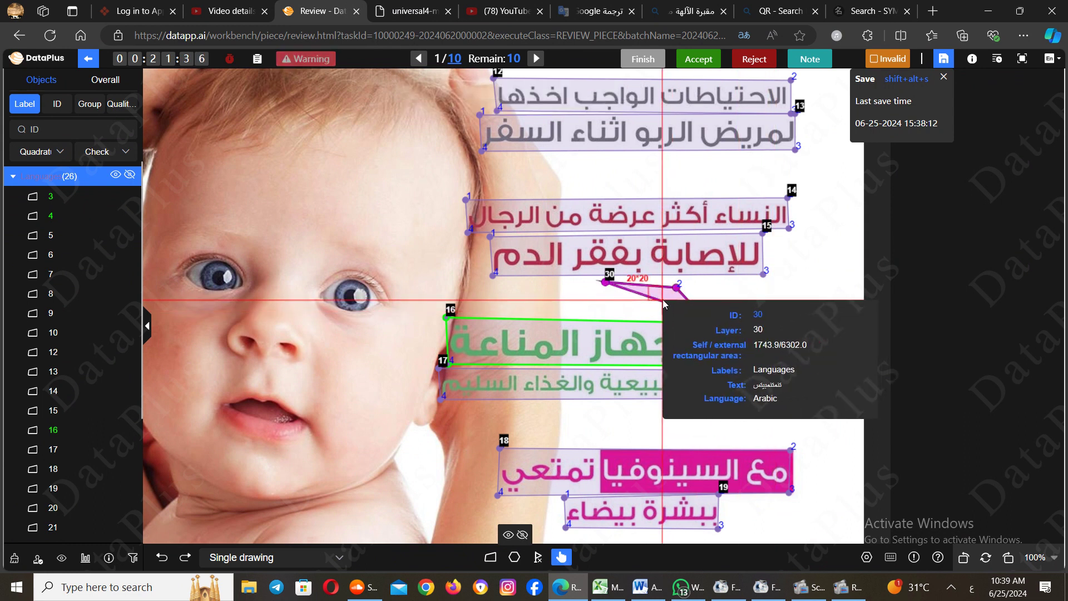
pyautogui.click(663, 303)
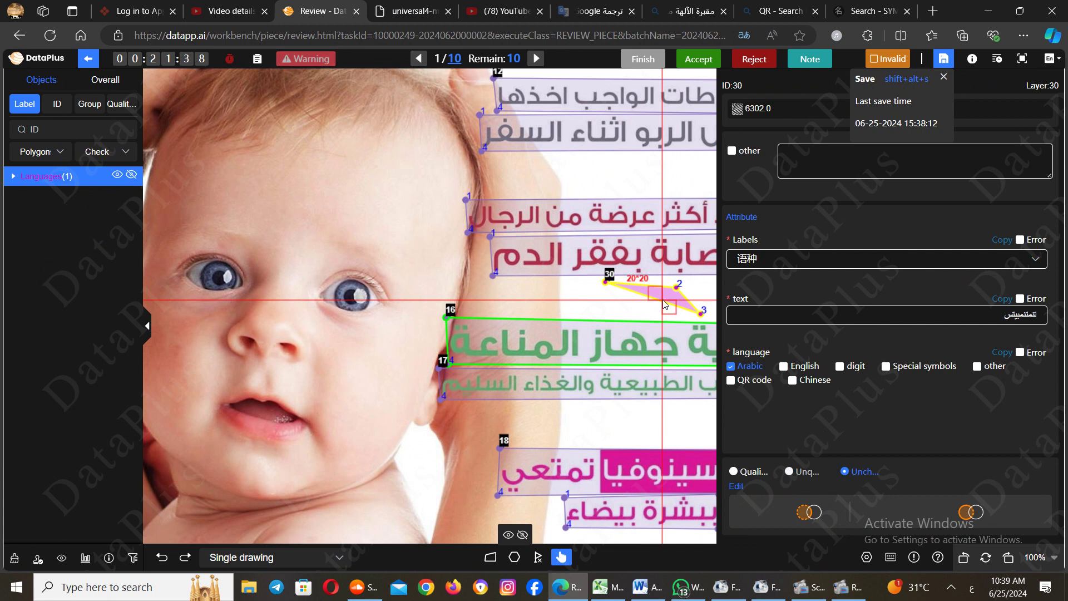
pyautogui.press('Delete')
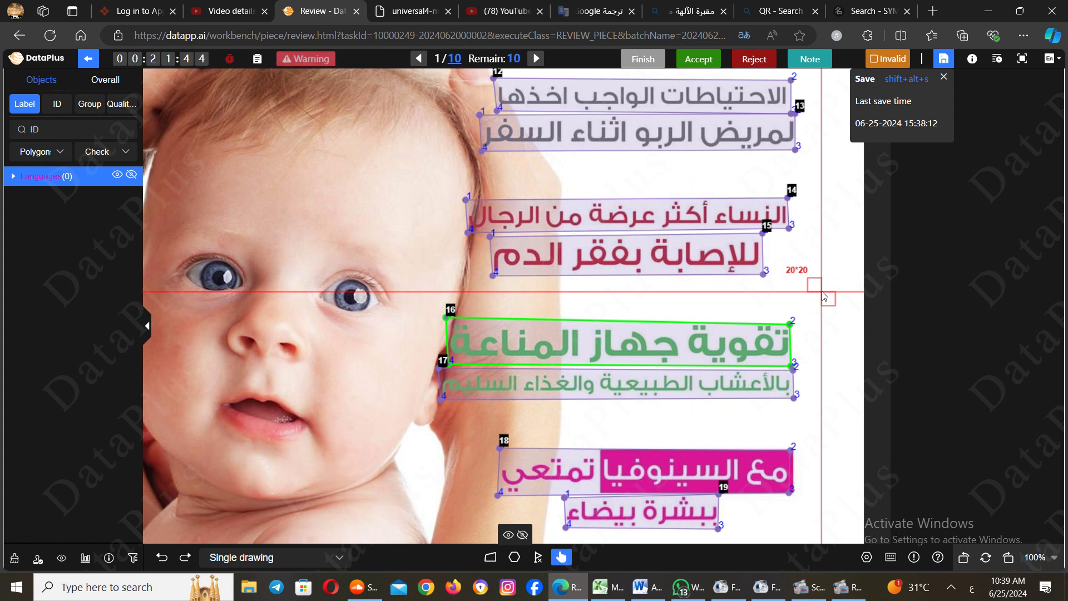
# Dismiss the save information and select headline region 28 at the top of the cover to examine its box and attributes
pyautogui.scroll(5, 824, 296)
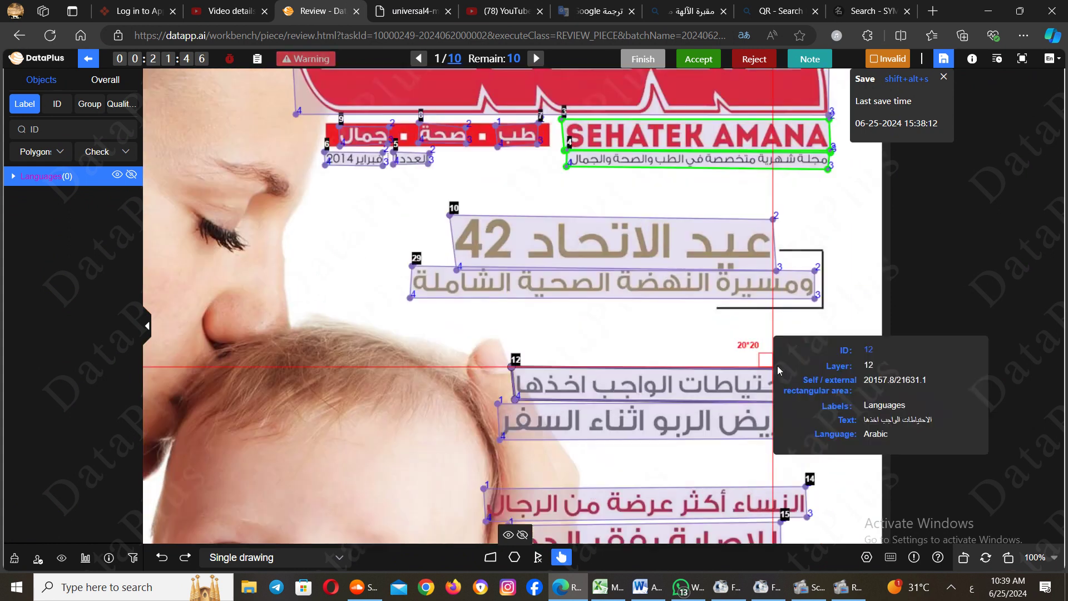
pyautogui.scroll(4, 777, 365)
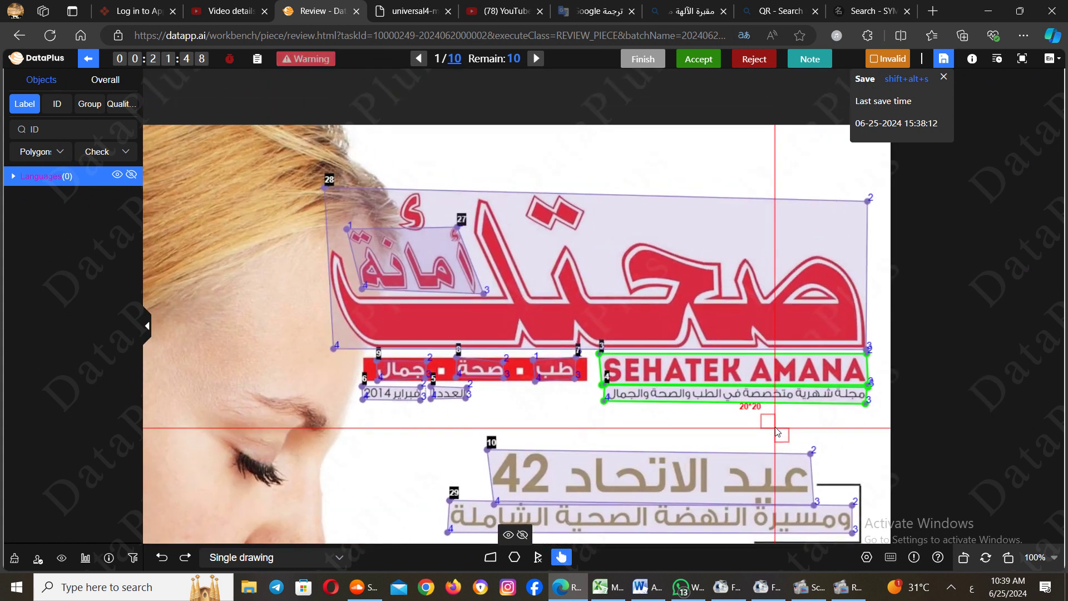
pyautogui.hscroll(2, 778, 433)
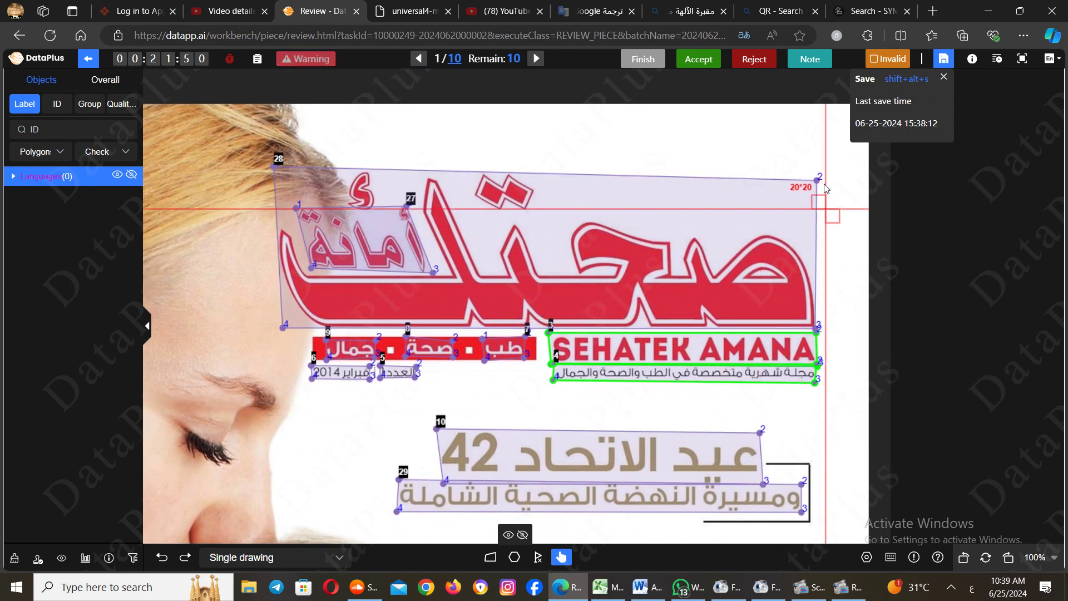
pyautogui.click(944, 80)
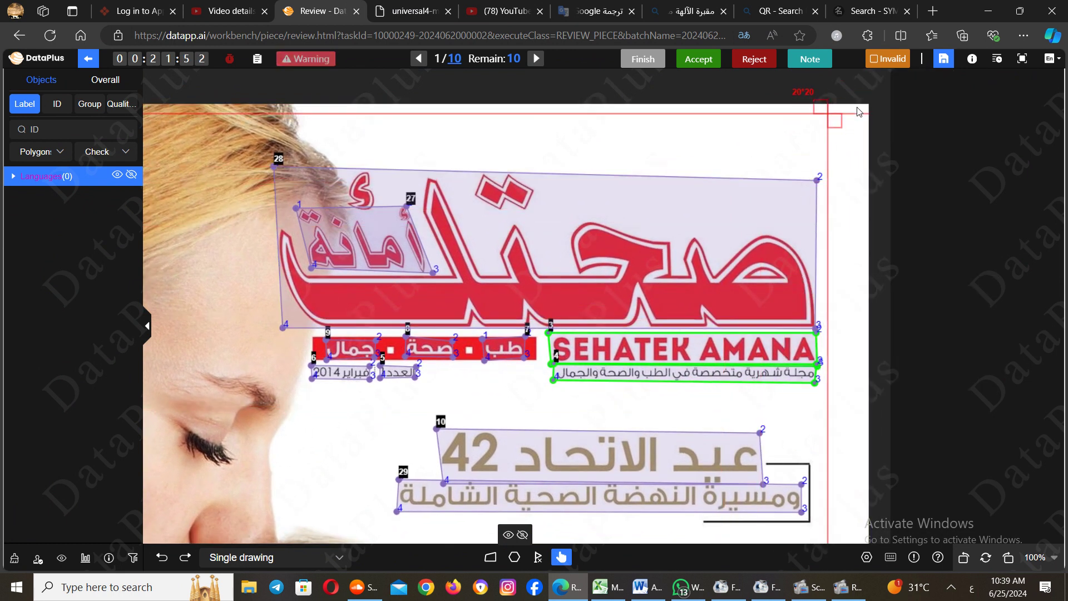
pyautogui.moveTo(902, 127); pyautogui.dragTo(784, 178)
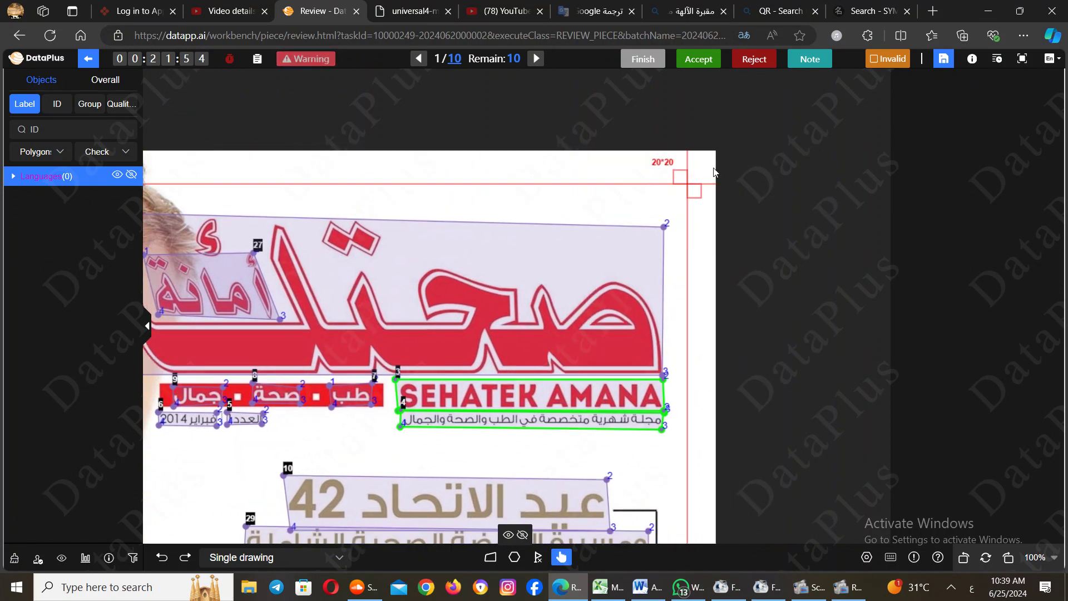
pyautogui.hscroll(-3, 759, 183)
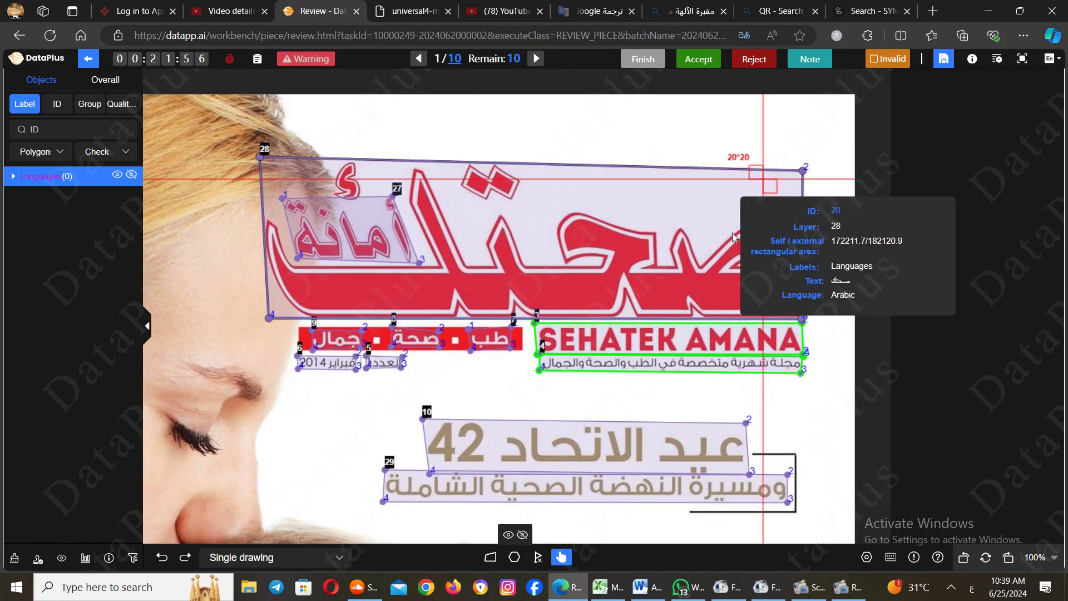
pyautogui.click(732, 232)
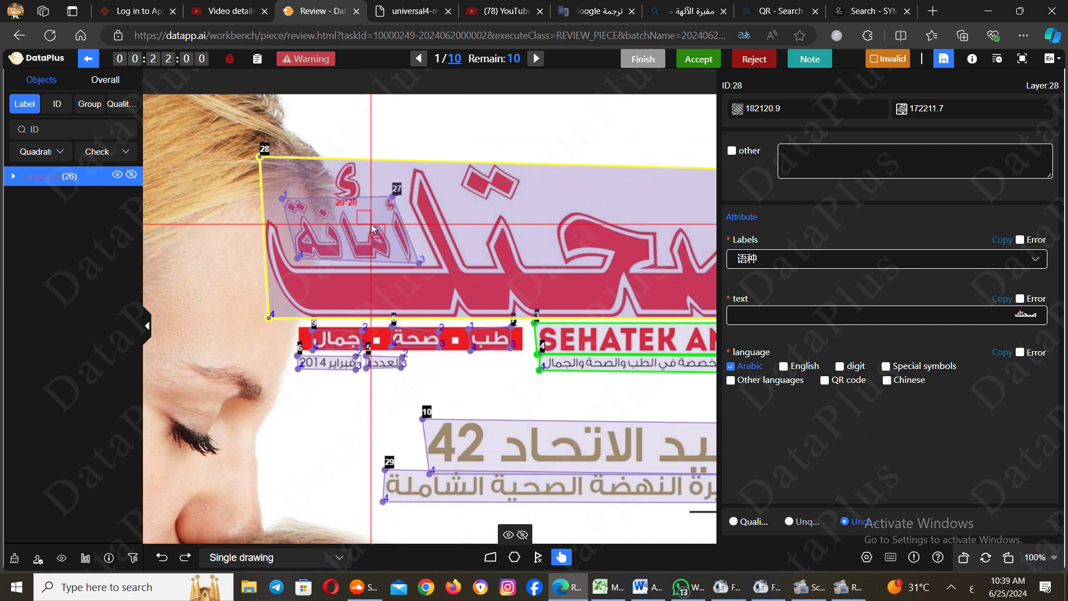
# Set the browser page zoom to 90% and fine-tune the lower-left corner point of headline region 28
pyautogui.click(1025, 36)
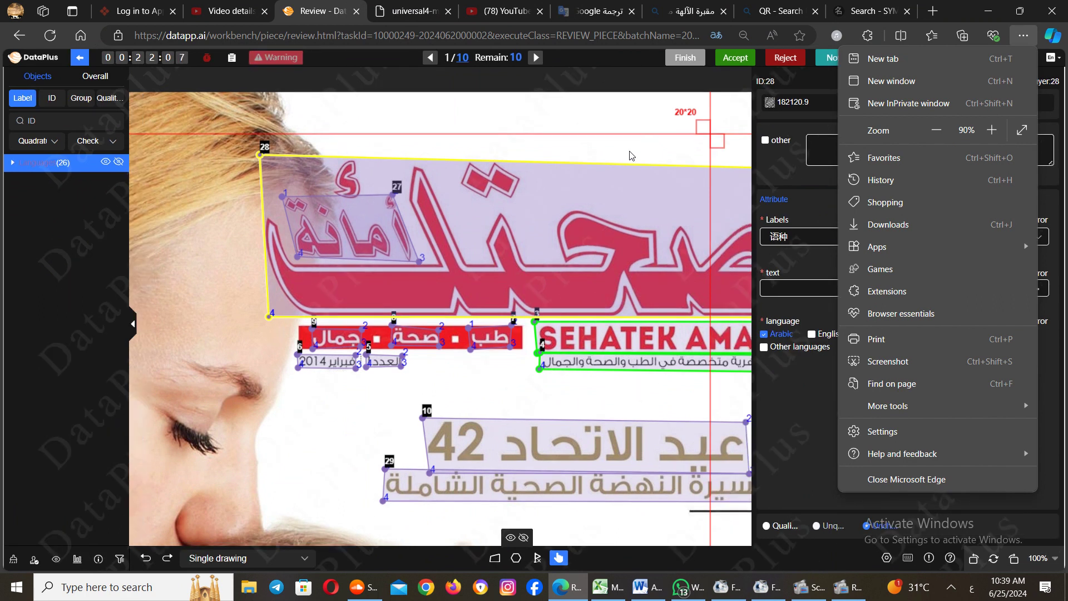
pyautogui.click(548, 200)
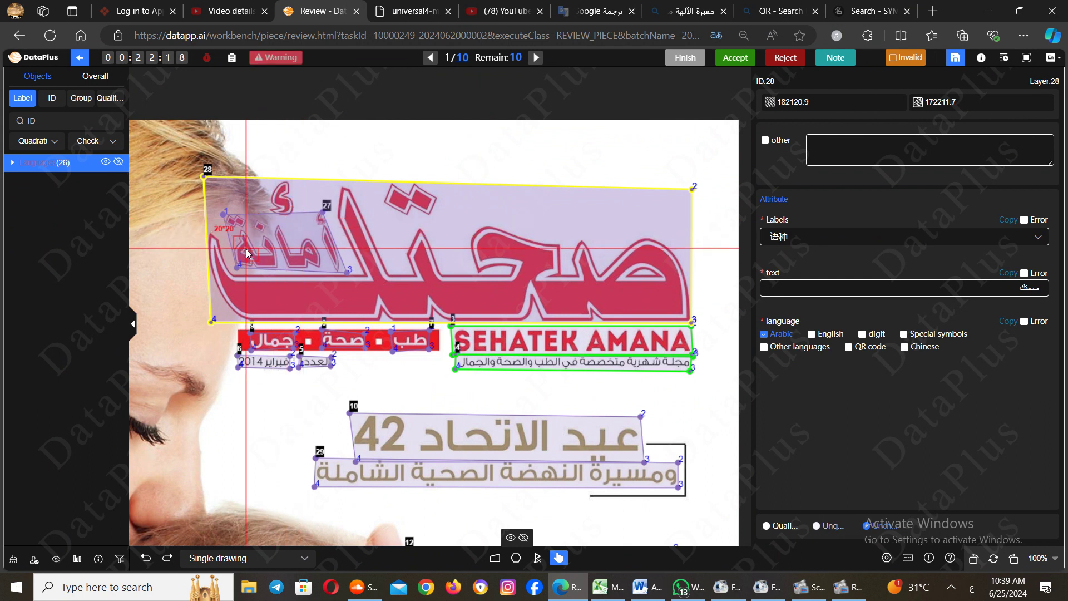
pyautogui.scroll(3, 247, 250)
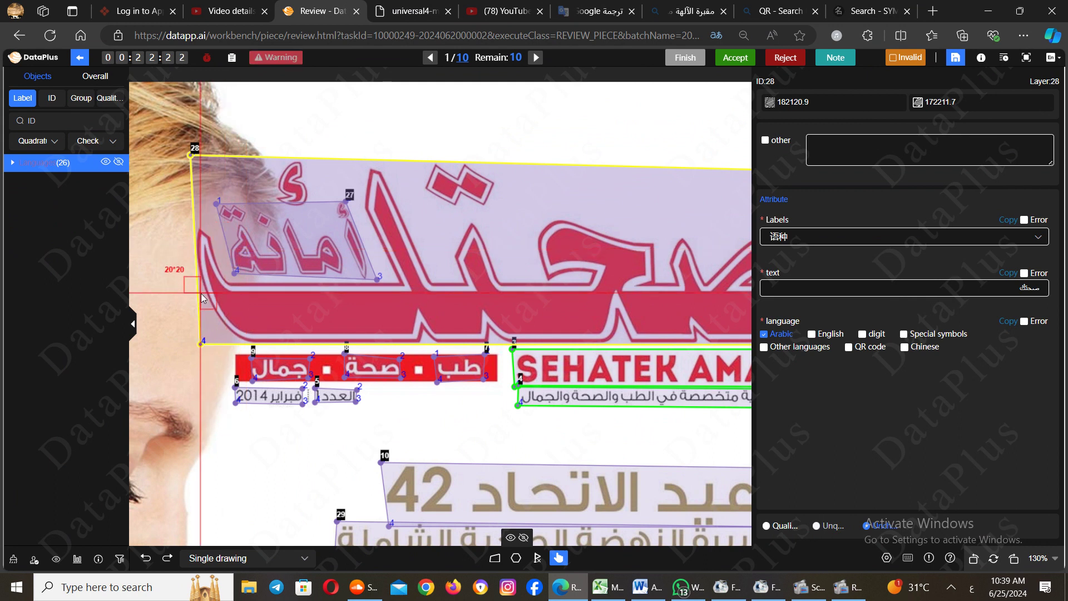
pyautogui.scroll(1, 201, 296)
pyautogui.scroll(6, 201, 298)
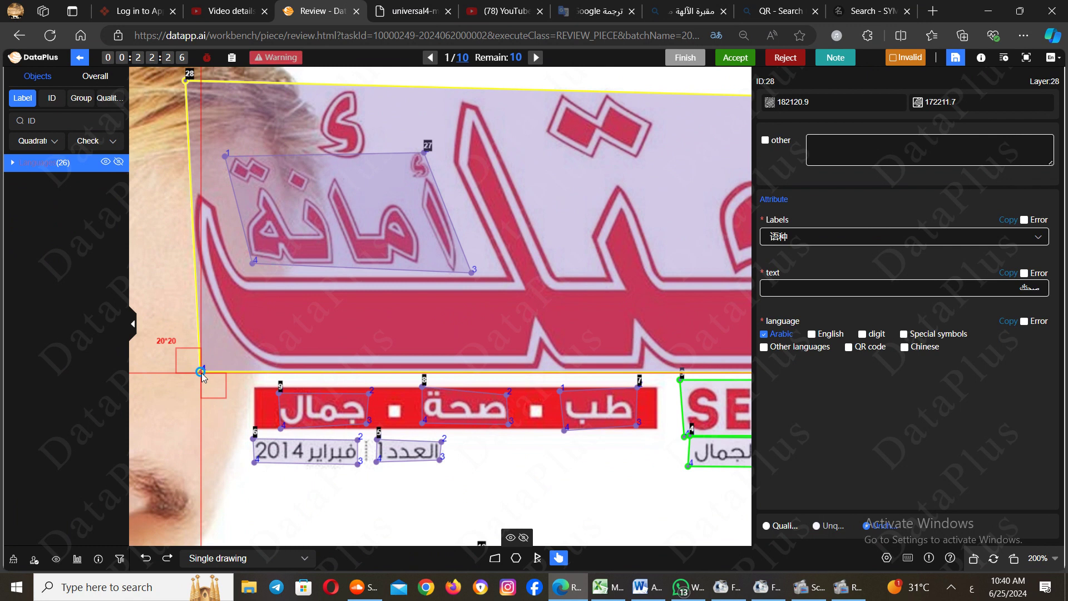
pyautogui.moveTo(200, 370); pyautogui.dragTo(200, 372)
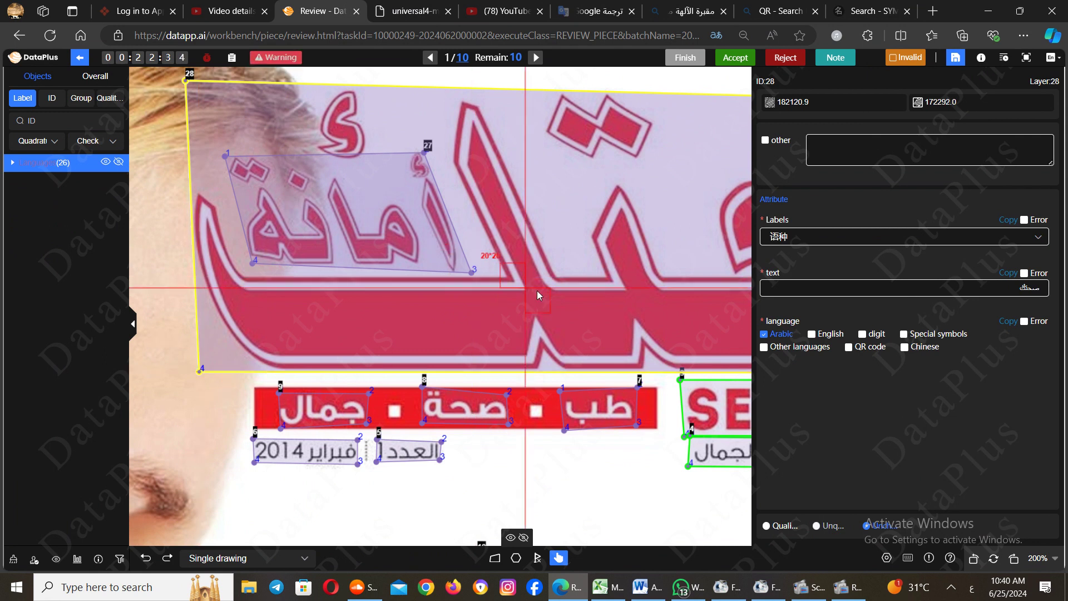
# Check the rest of headline region 28's outline, and raise the browser page zoom above 110% to enlarge its attributes
pyautogui.moveTo(536, 291); pyautogui.dragTo(408, 299)
pyautogui.moveTo(489, 313); pyautogui.dragTo(315, 329)
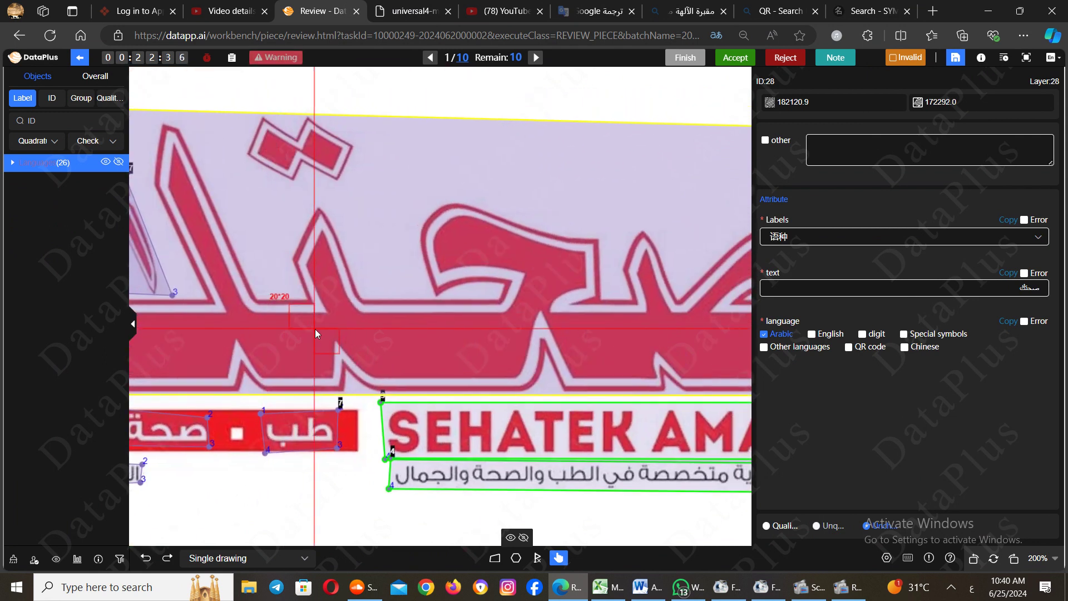
pyautogui.scroll(-4, 315, 329)
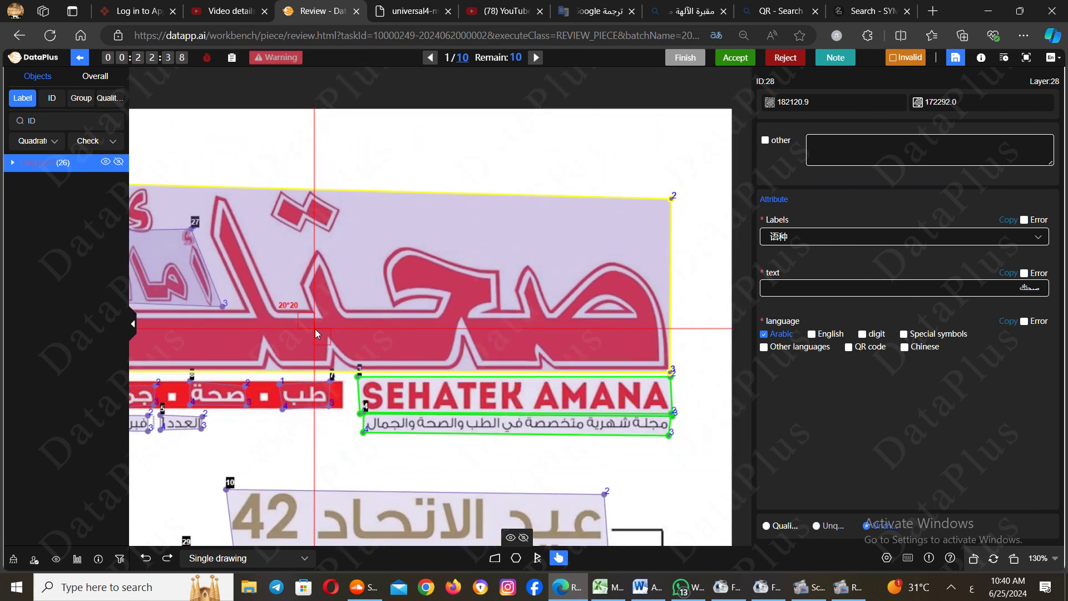
pyautogui.moveTo(387, 292); pyautogui.dragTo(471, 224)
pyautogui.click(562, 240)
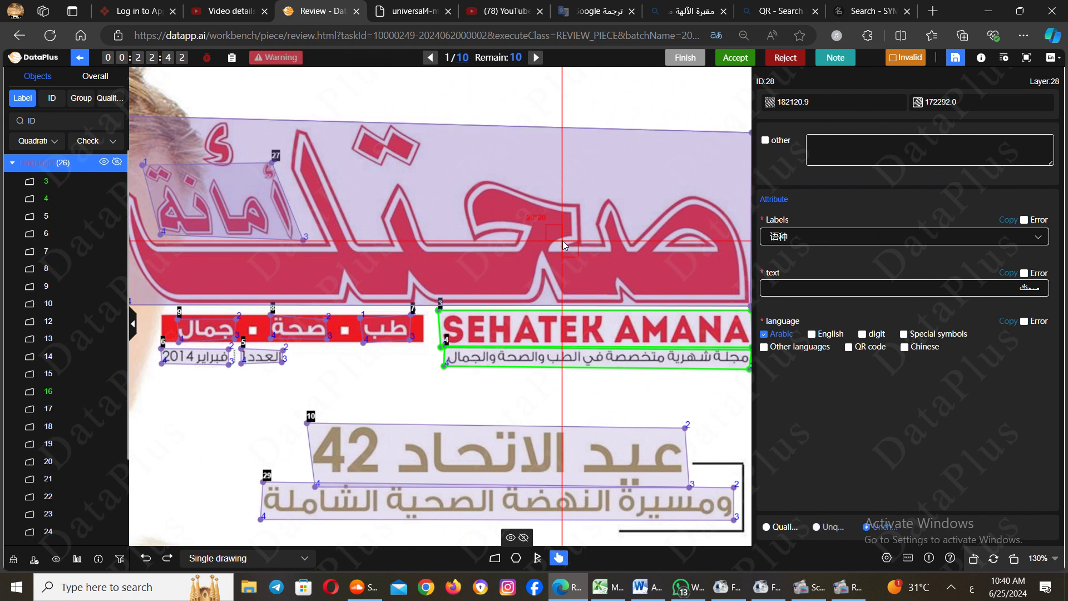
pyautogui.click(1024, 35)
pyautogui.click(991, 132)
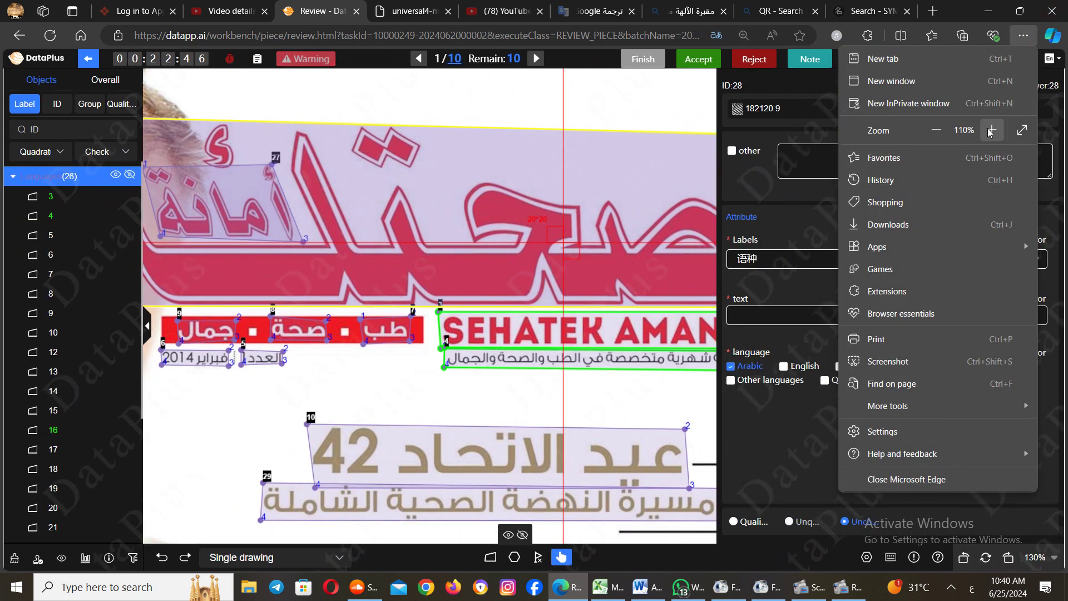
pyautogui.click(991, 131)
pyautogui.click(991, 131)
pyautogui.click(579, 231)
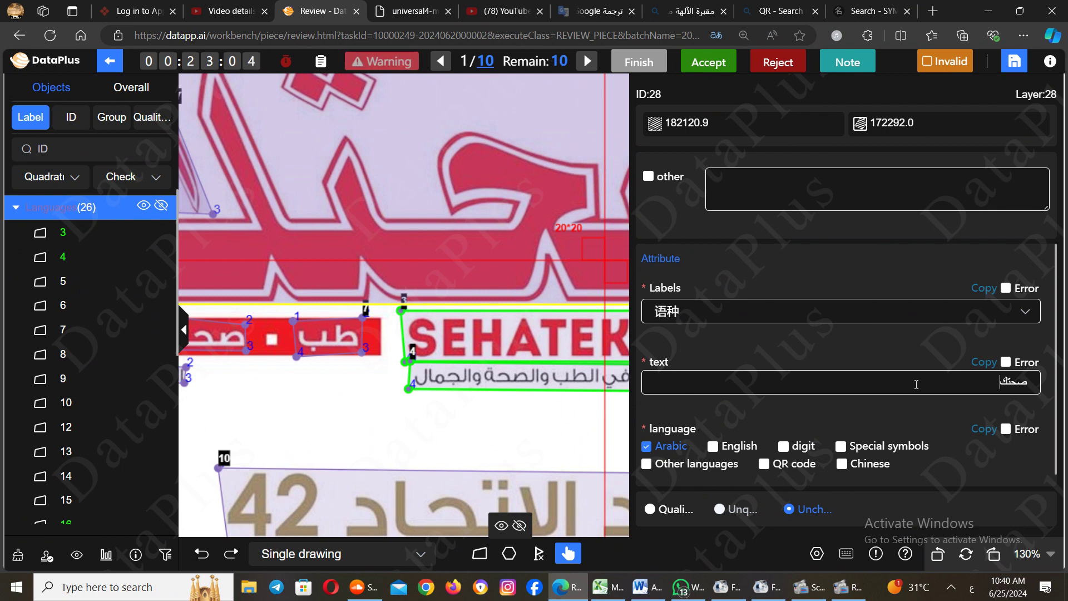
# Append 20+ to the text of region 28 and add digit and Special symbols to its languages
pyautogui.write('20')
pyautogui.click(786, 447)
pyautogui.write('+')
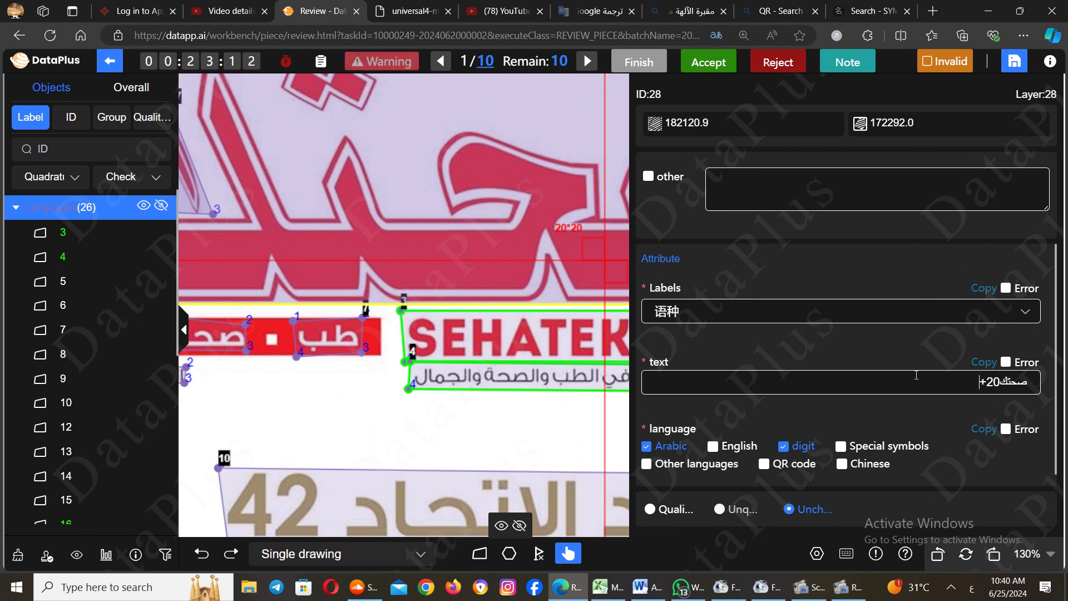
pyautogui.click(843, 450)
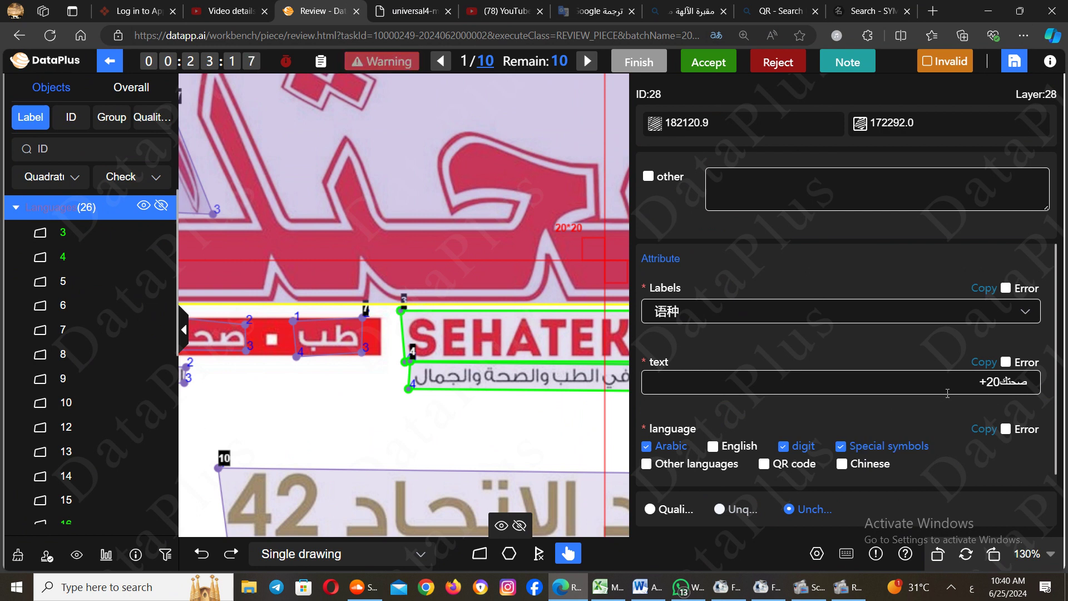
# Remove 20+ from region 28's text and clear its Special symbols and digit language options
pyautogui.press('BackSpace')
pyautogui.press('BackSpace')
pyautogui.press('BackSpace')
pyautogui.click(842, 450)
pyautogui.click(783, 448)
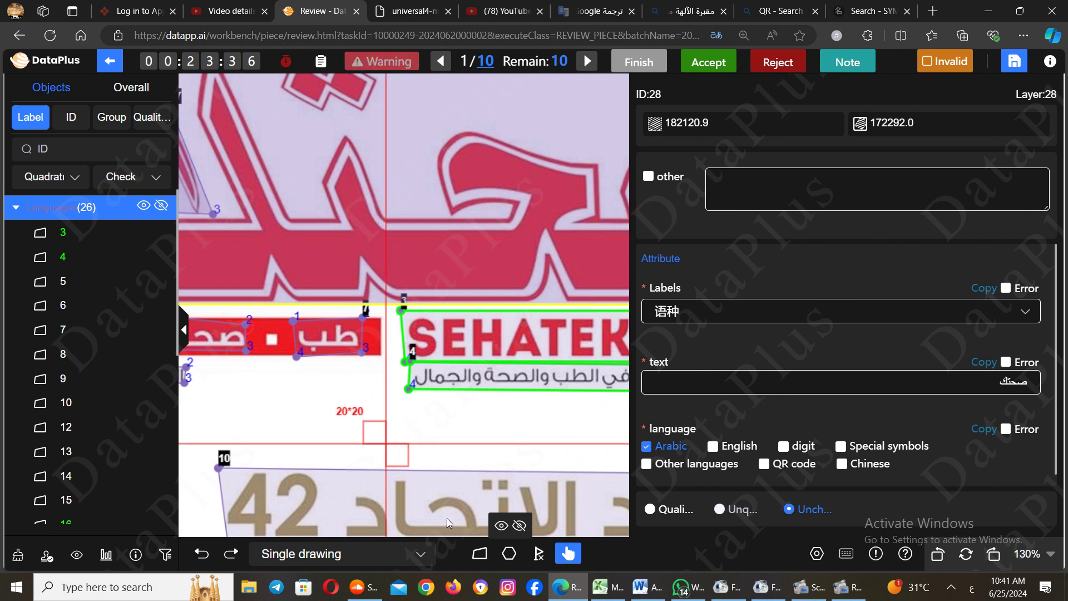
# Draw a small quadrilateral around the white square between the words صحة and طب in the red banner
pyautogui.moveTo(445, 514)
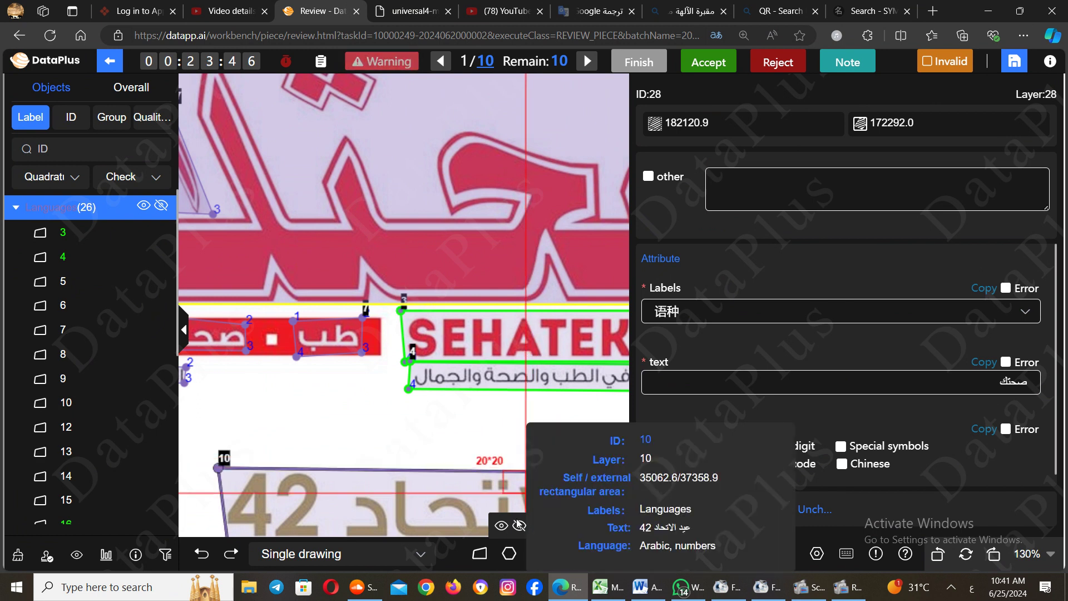
pyautogui.click(480, 559)
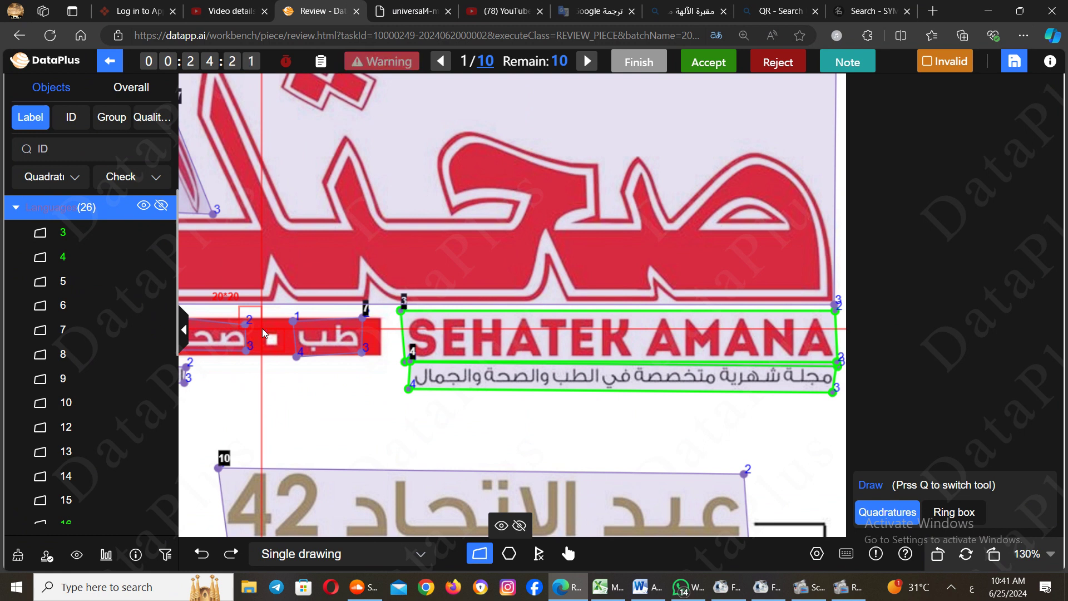
pyautogui.click(262, 328)
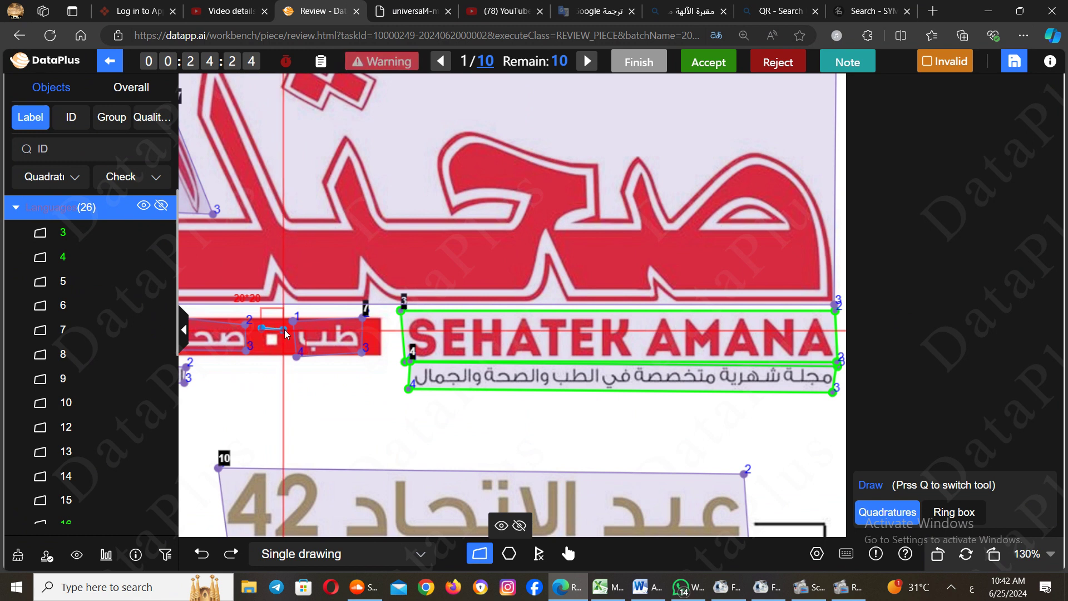
pyautogui.click(284, 329)
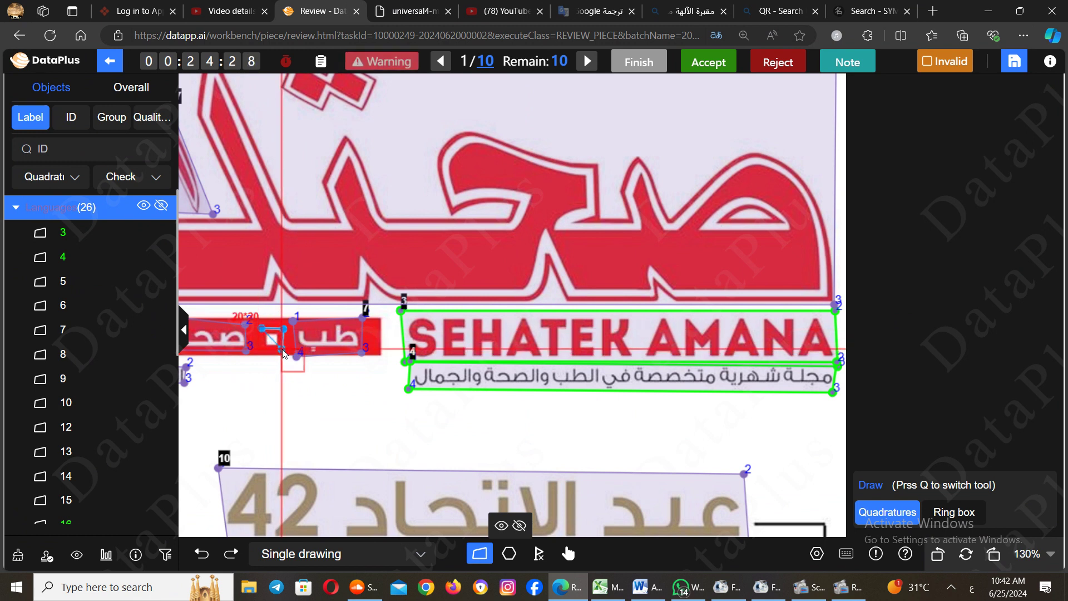
pyautogui.click(283, 350)
pyautogui.click(263, 349)
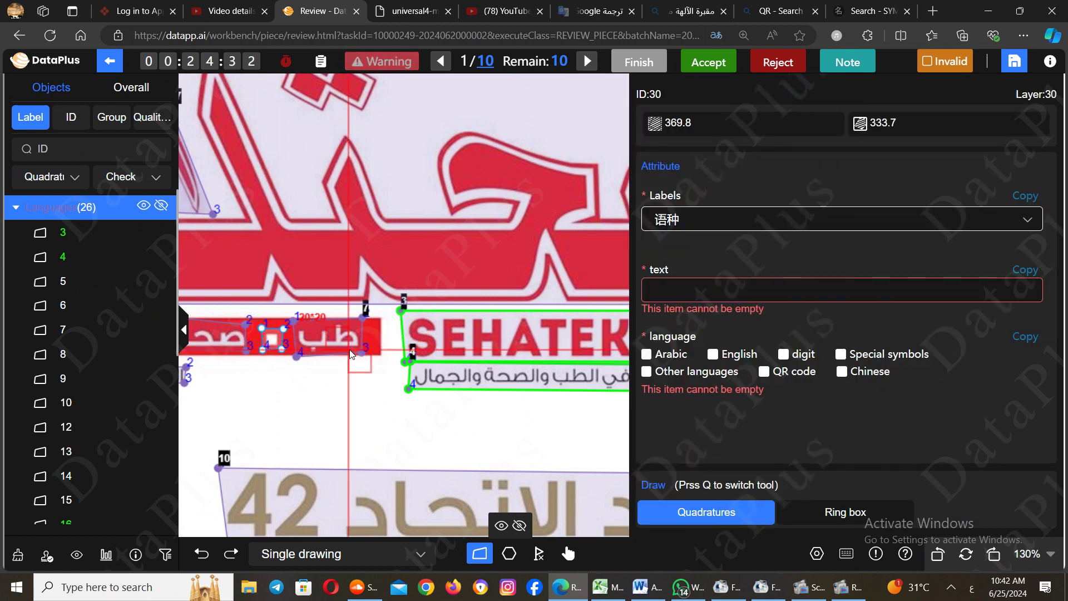
# Bring up the emoji picker for the new quadrilateral's text and look through its emoji, kaomoji and symbol sets
pyautogui.click(769, 289)
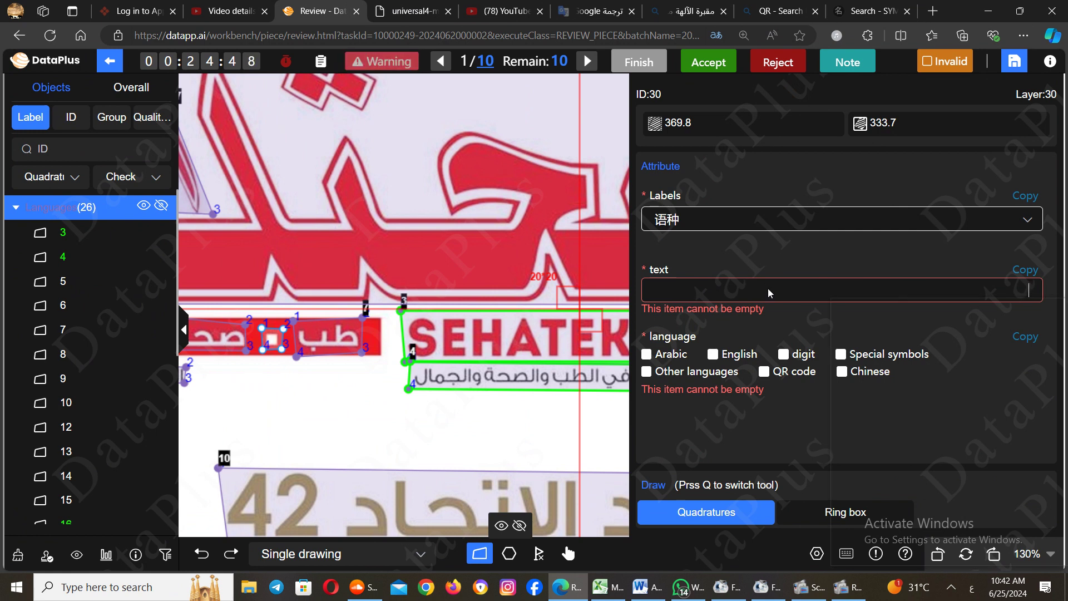
pyautogui.press('super+period')
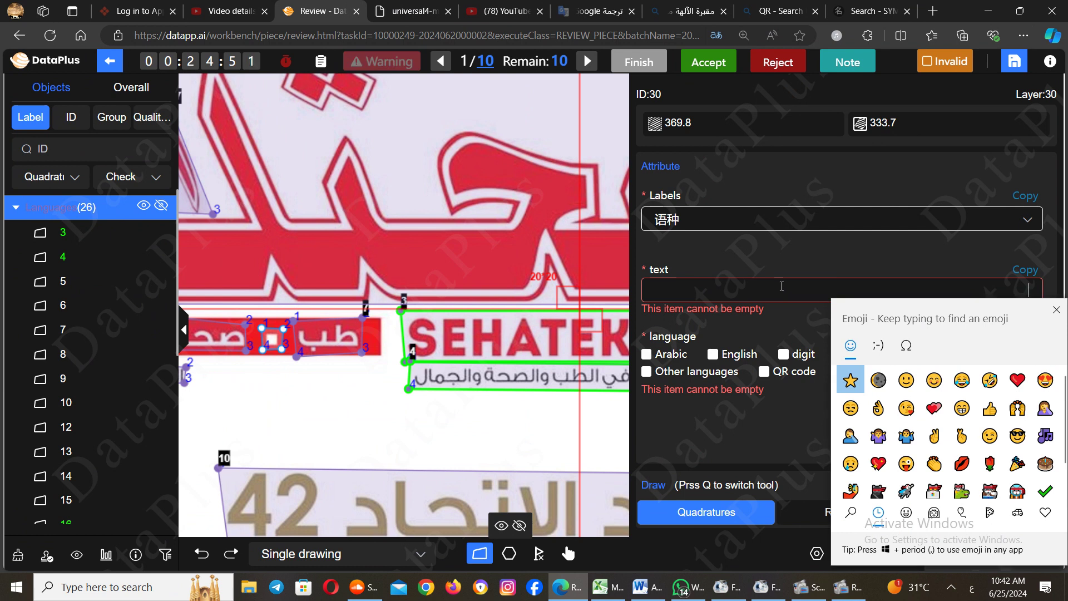
pyautogui.click(782, 286)
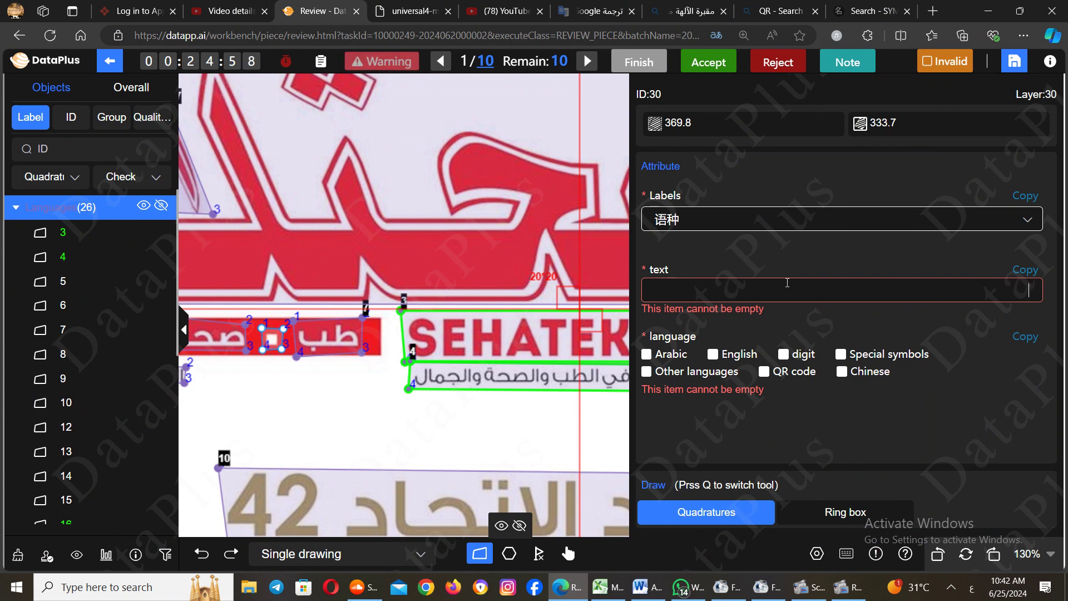
pyautogui.press('super+period')
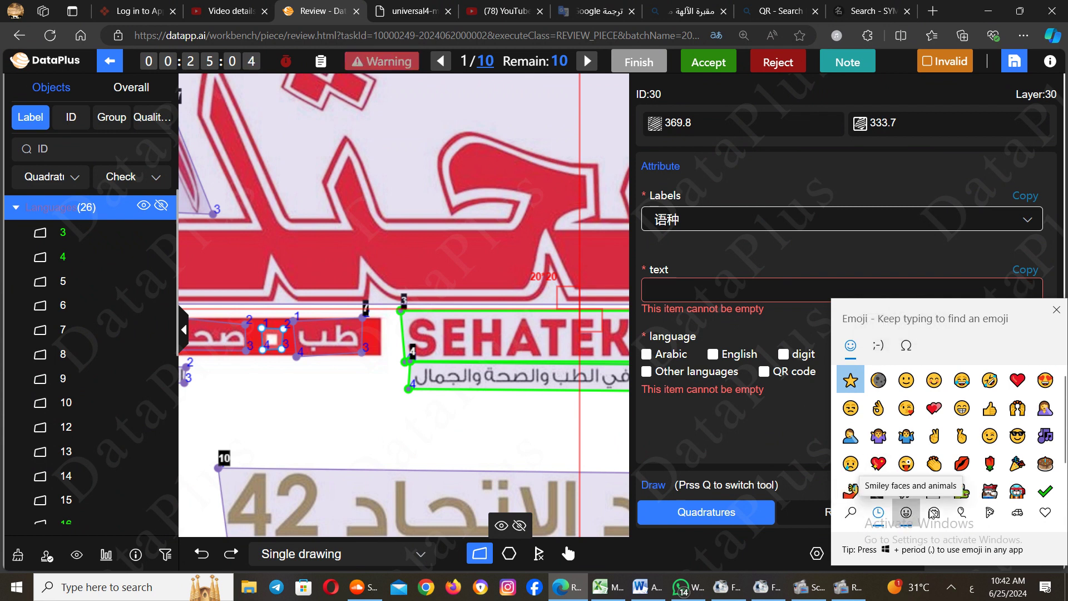
pyautogui.click(907, 512)
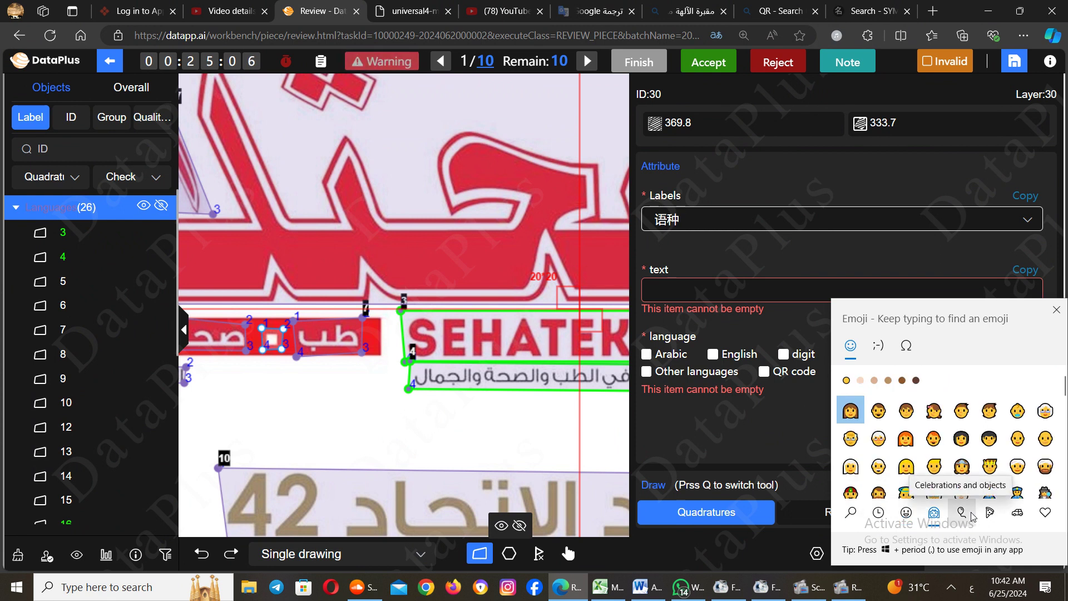
pyautogui.click(963, 513)
pyautogui.click(990, 515)
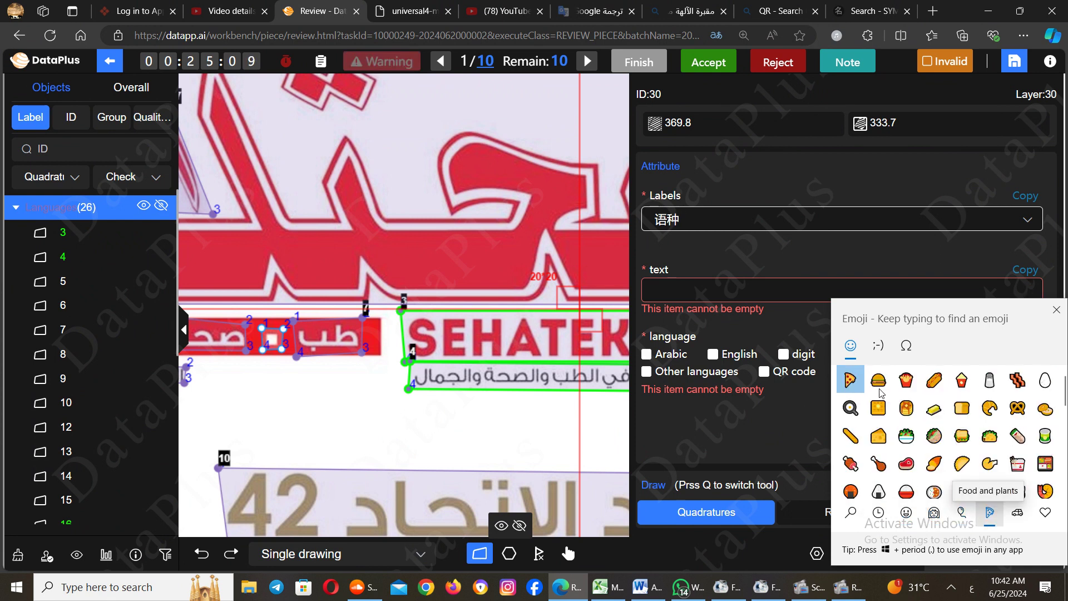
pyautogui.click(882, 349)
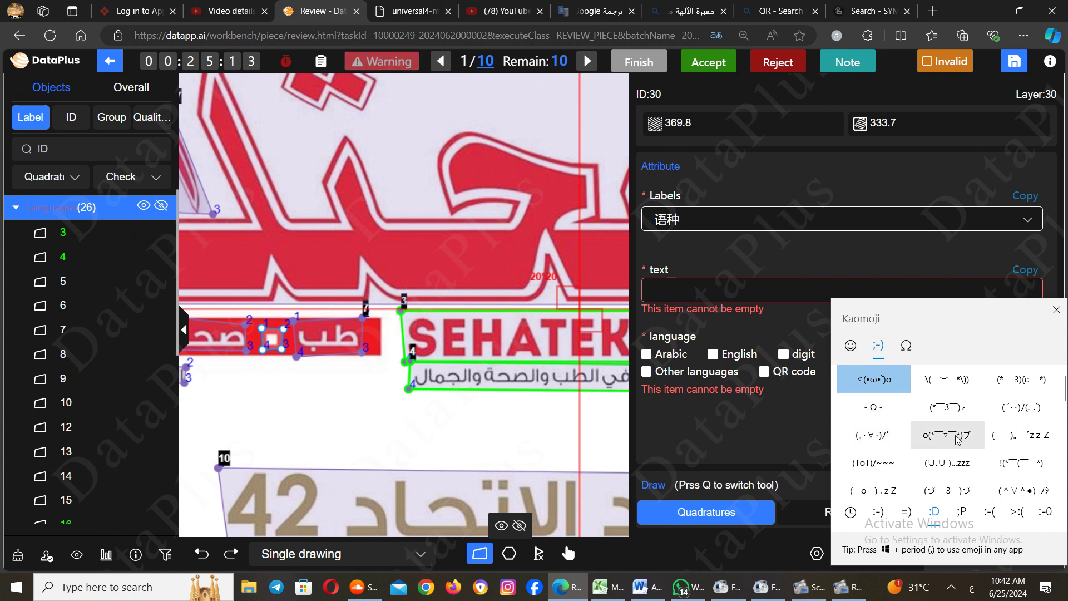
pyautogui.click(906, 346)
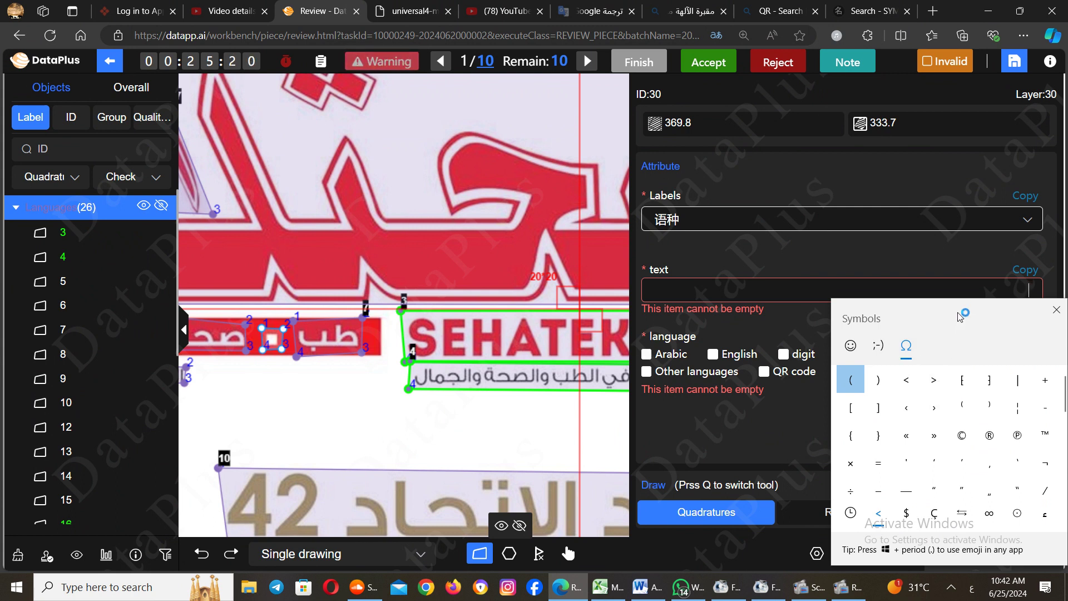
# Browse the picker's punctuation, currency and Latin symbol sets for a character matching the white square in the red banner
pyautogui.click(850, 285)
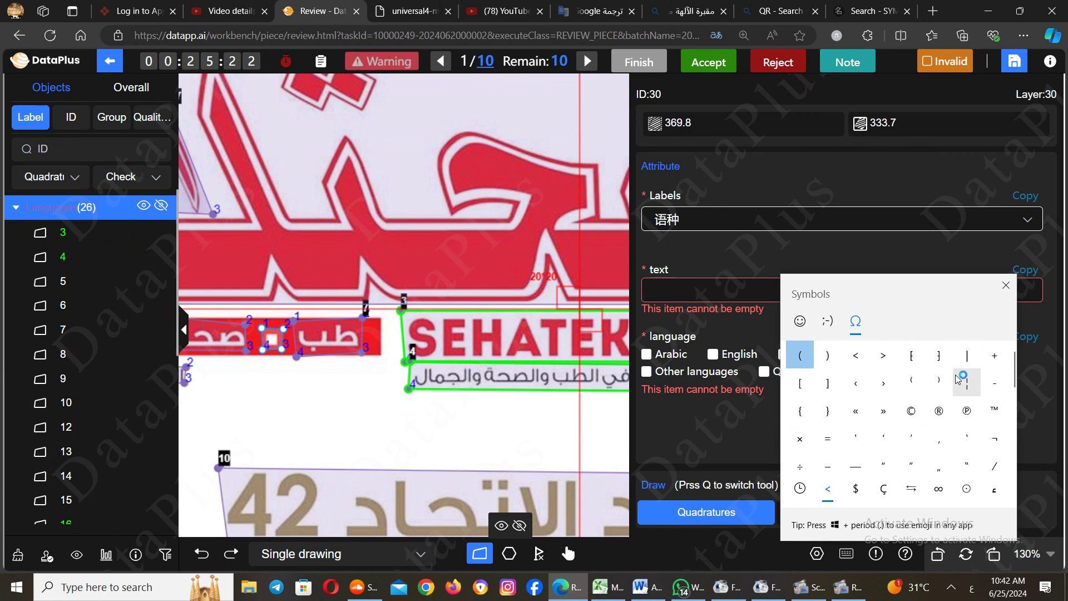
pyautogui.moveTo(915, 289); pyautogui.dragTo(812, 267)
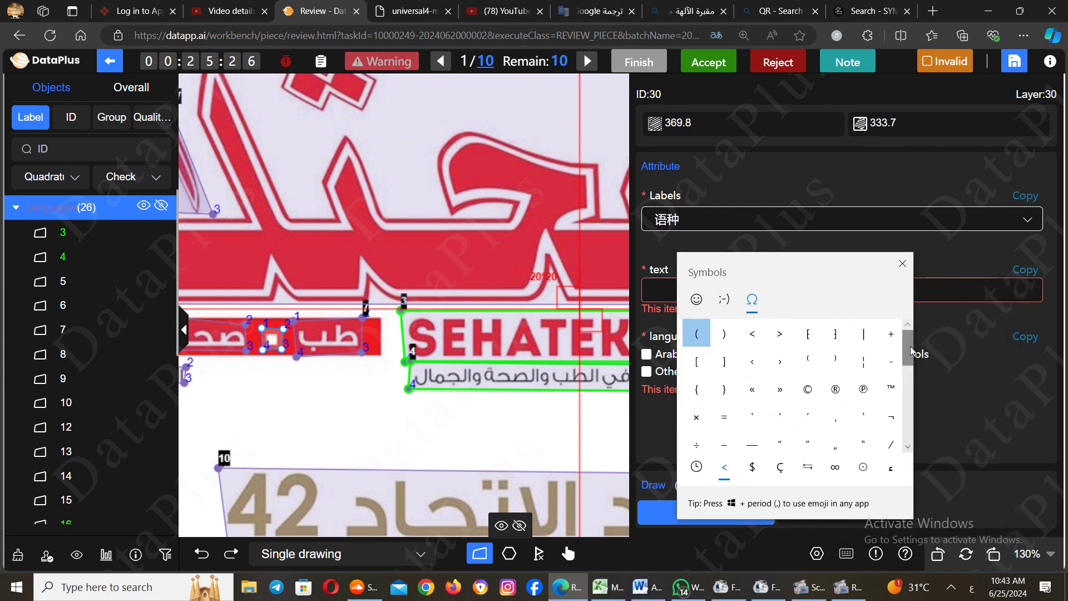
pyautogui.scroll(-3, 912, 350)
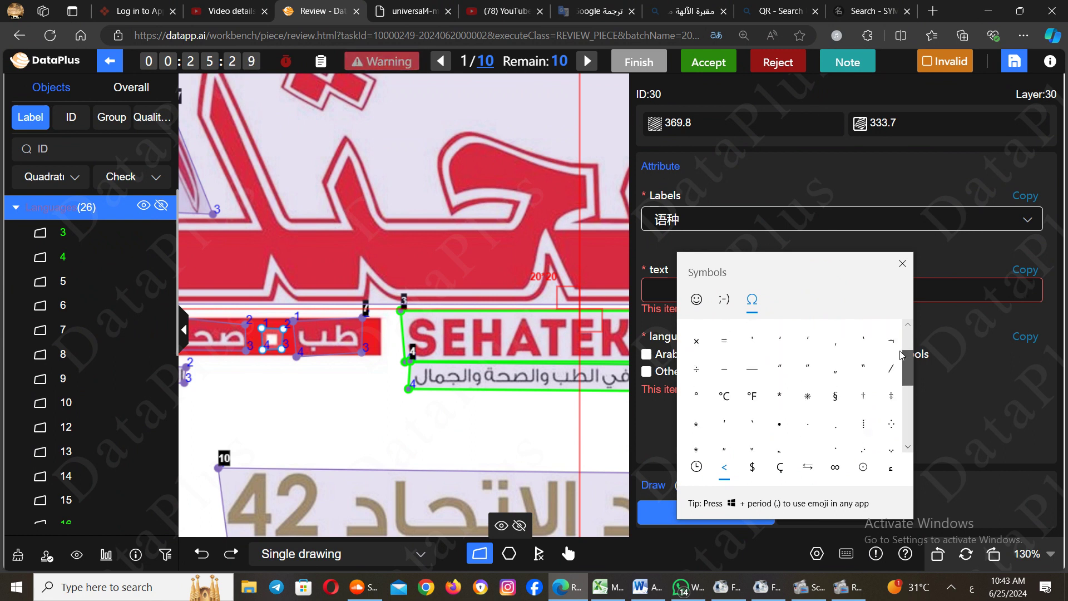
pyautogui.moveTo(901, 354); pyautogui.dragTo(908, 444)
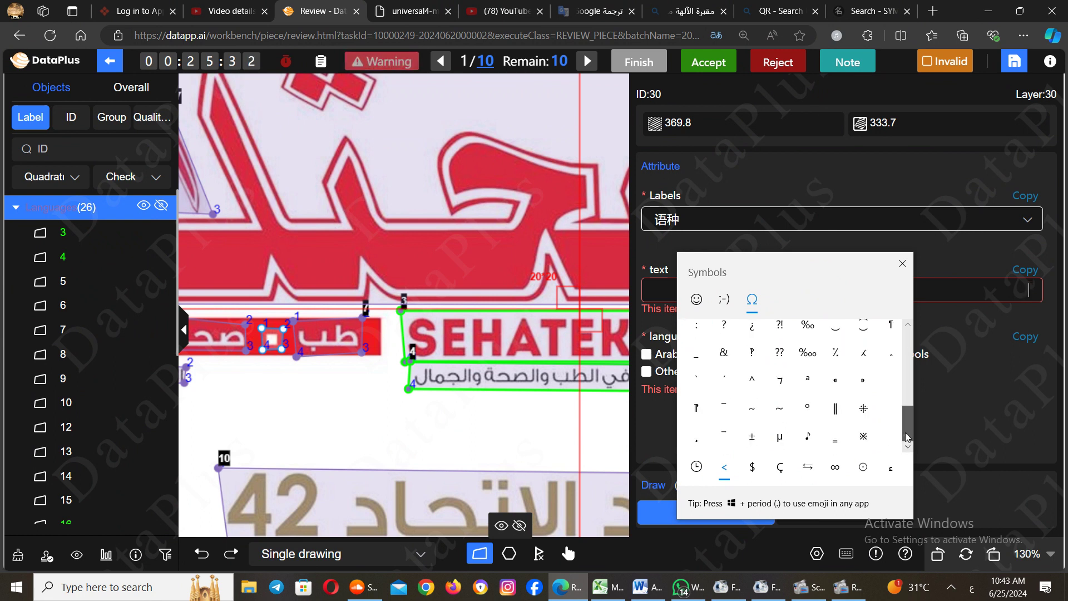
pyautogui.moveTo(908, 437); pyautogui.dragTo(907, 367)
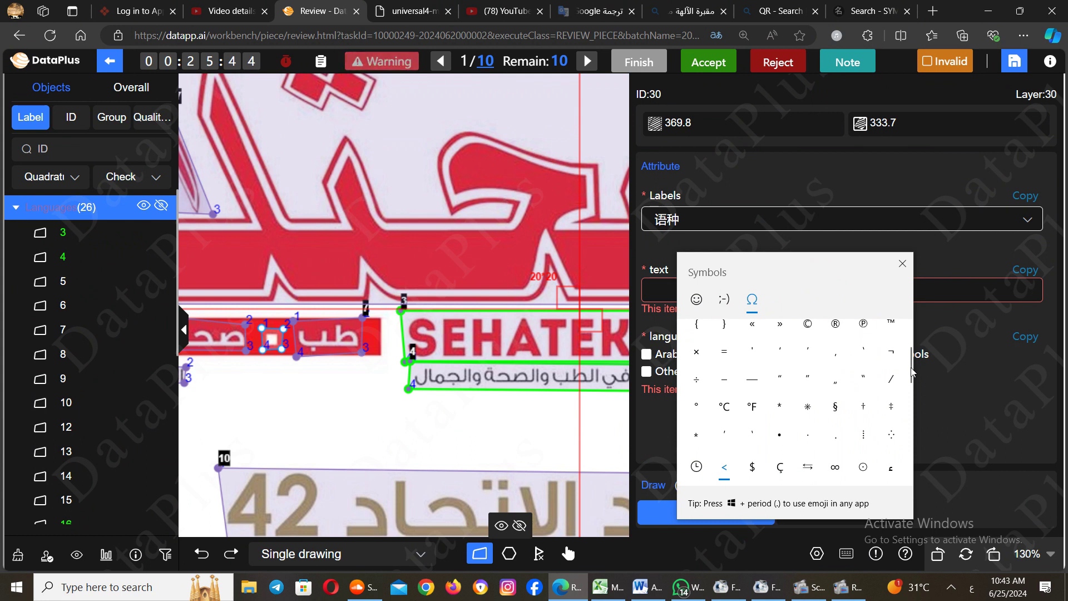
pyautogui.moveTo(911, 371); pyautogui.dragTo(913, 353)
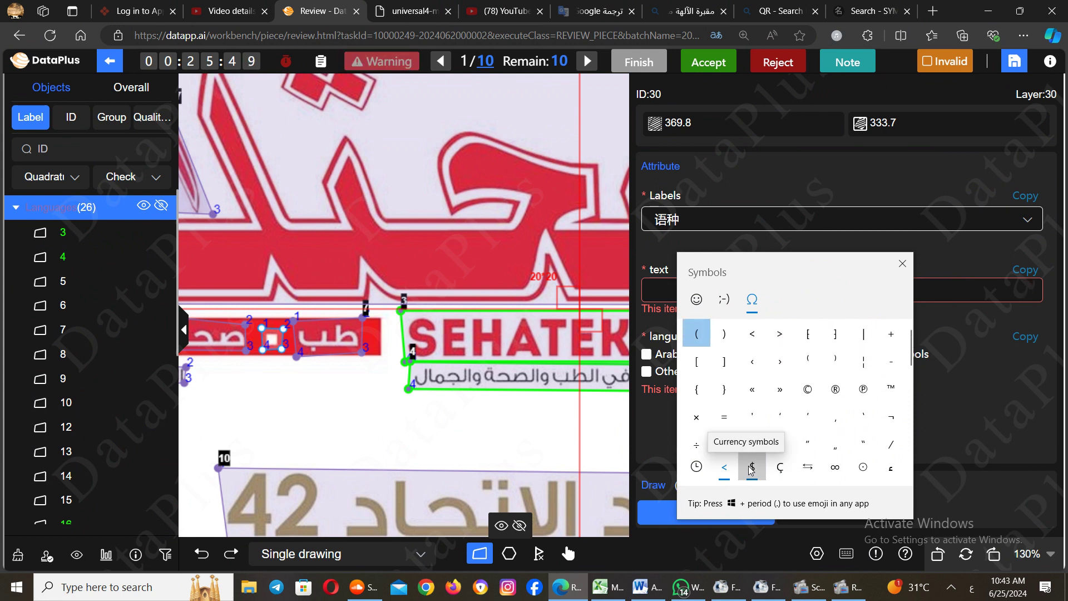
pyautogui.click(751, 469)
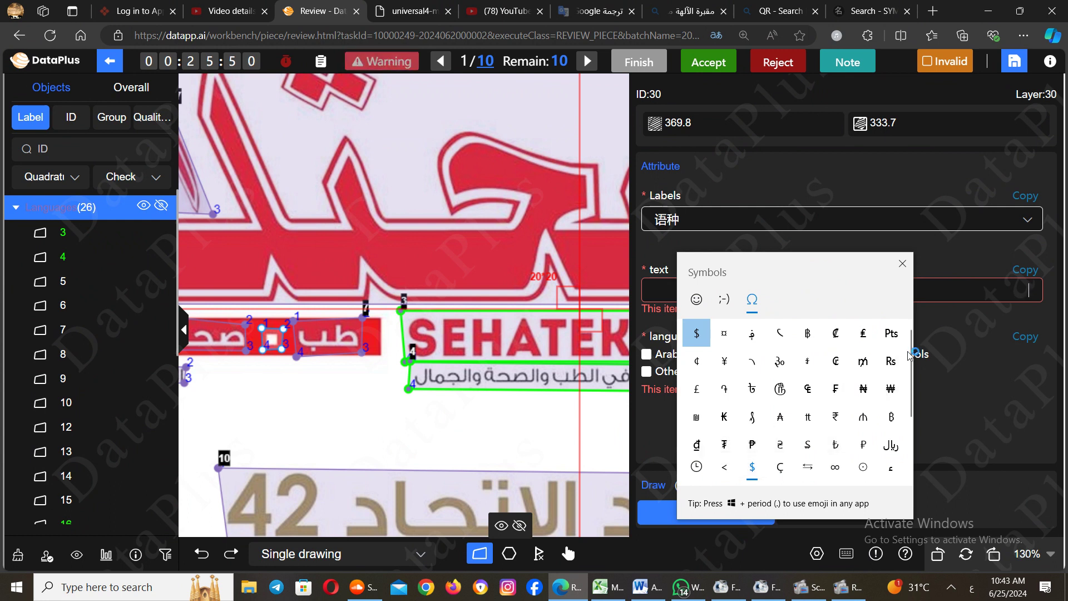
pyautogui.moveTo(913, 360); pyautogui.dragTo(911, 410)
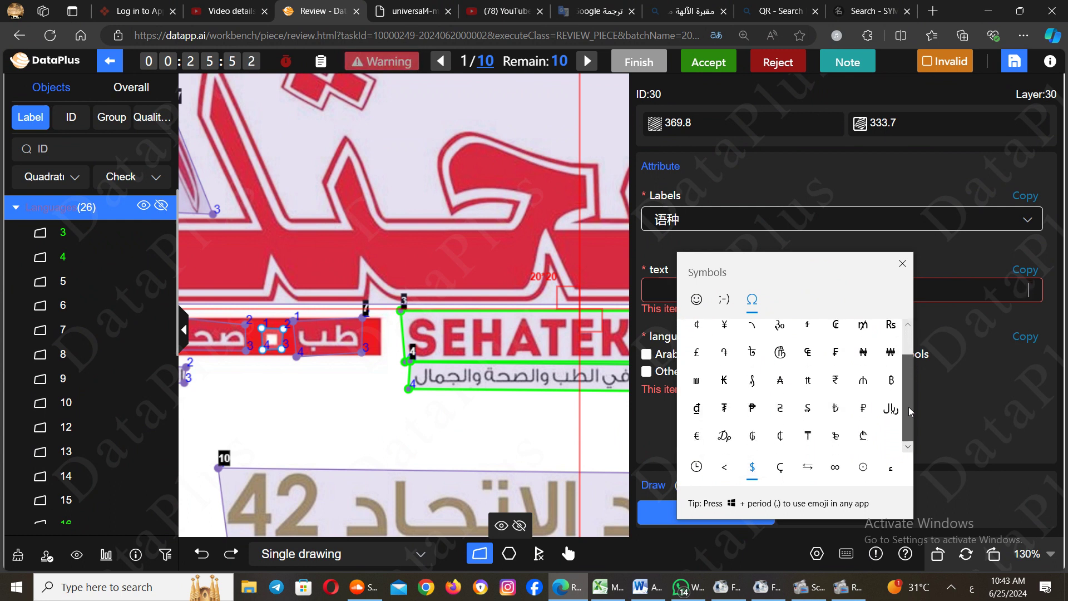
pyautogui.click(782, 470)
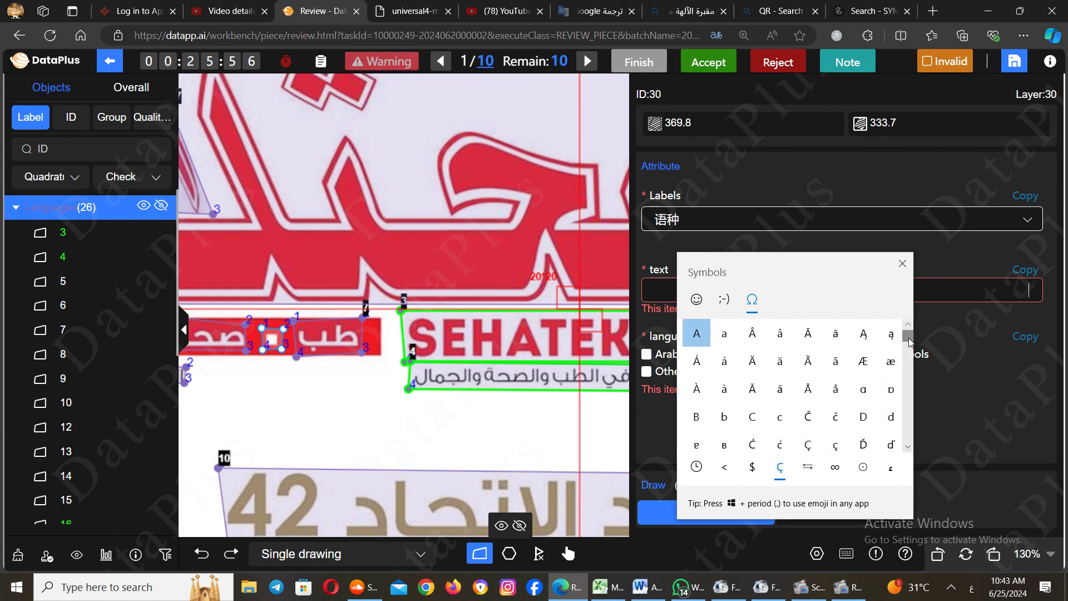
pyautogui.moveTo(911, 341); pyautogui.dragTo(908, 433)
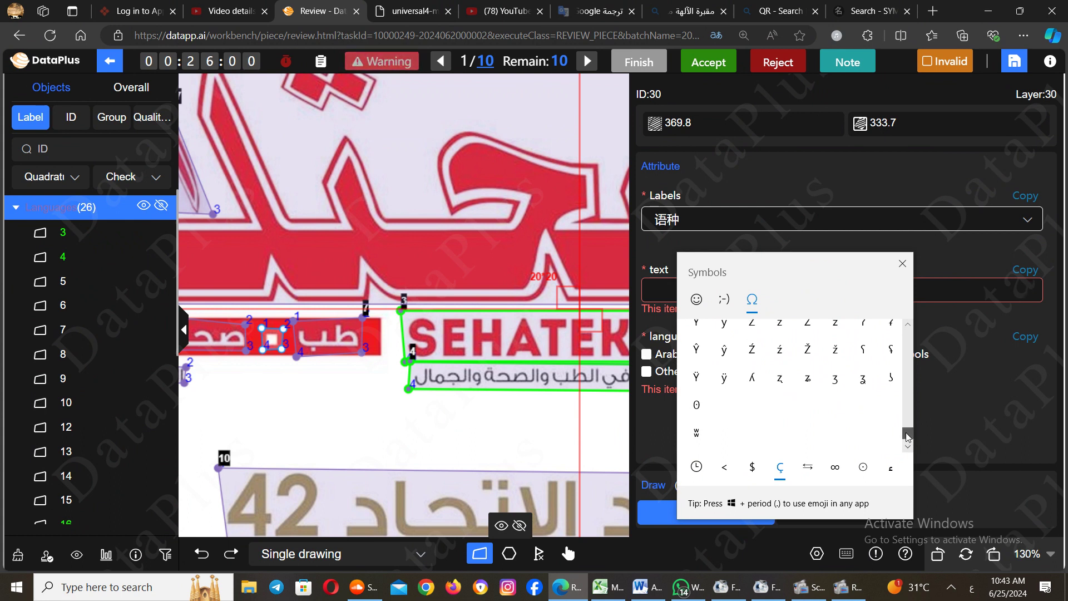
# Enter the solid square ■ from the geometric symbols as region 30's text and set its language to Special symbols
pyautogui.click(801, 474)
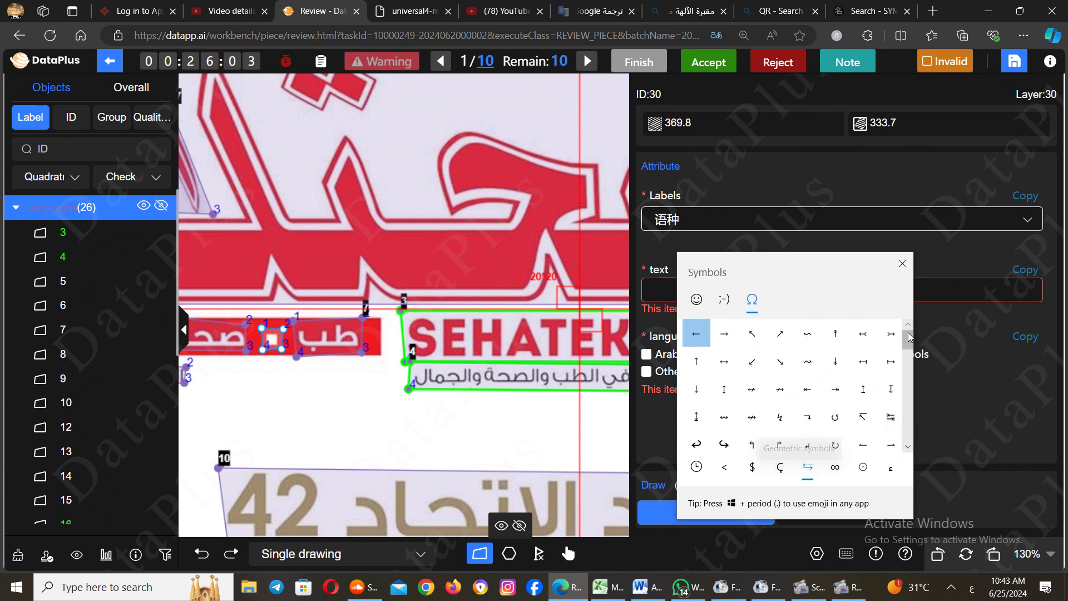
pyautogui.moveTo(908, 342); pyautogui.dragTo(908, 389)
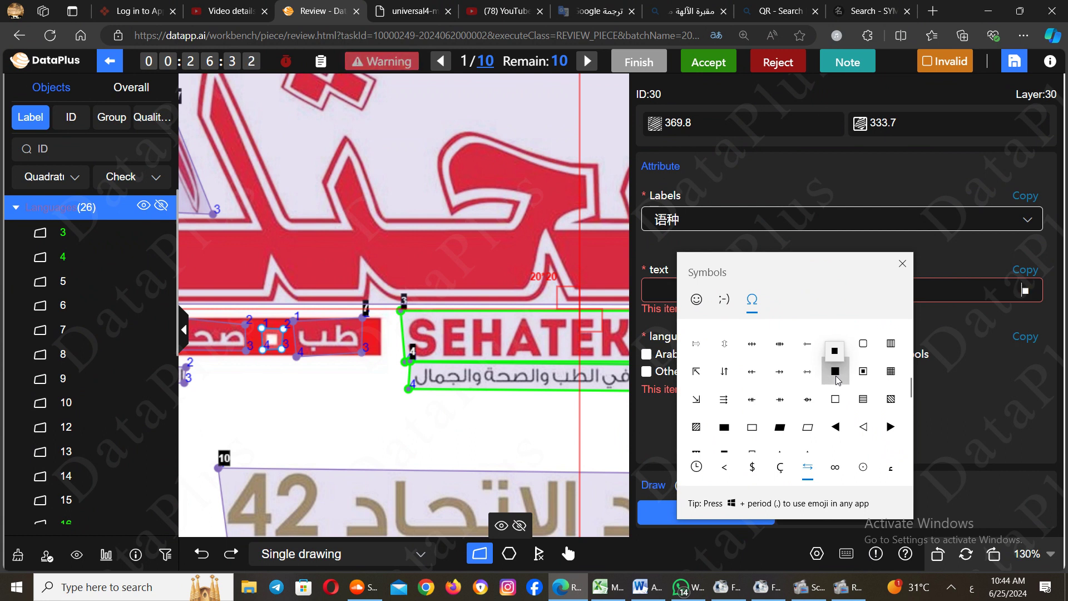
pyautogui.click(1011, 280)
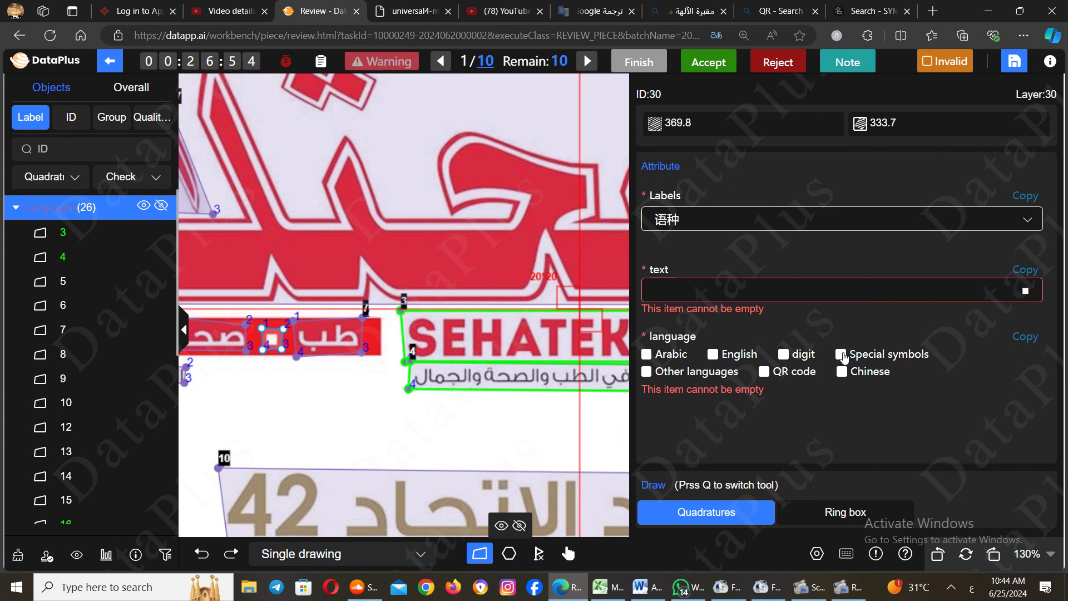
pyautogui.click(841, 355)
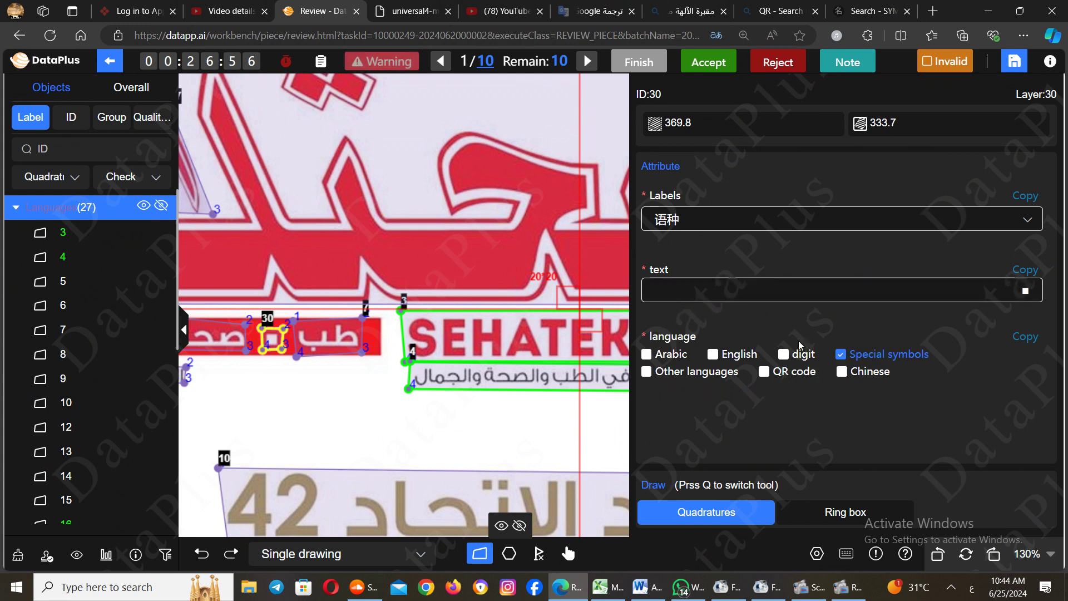
# Tighten region 30's corners around the small white square between صحة and طب in the red banner
pyautogui.click(268, 333)
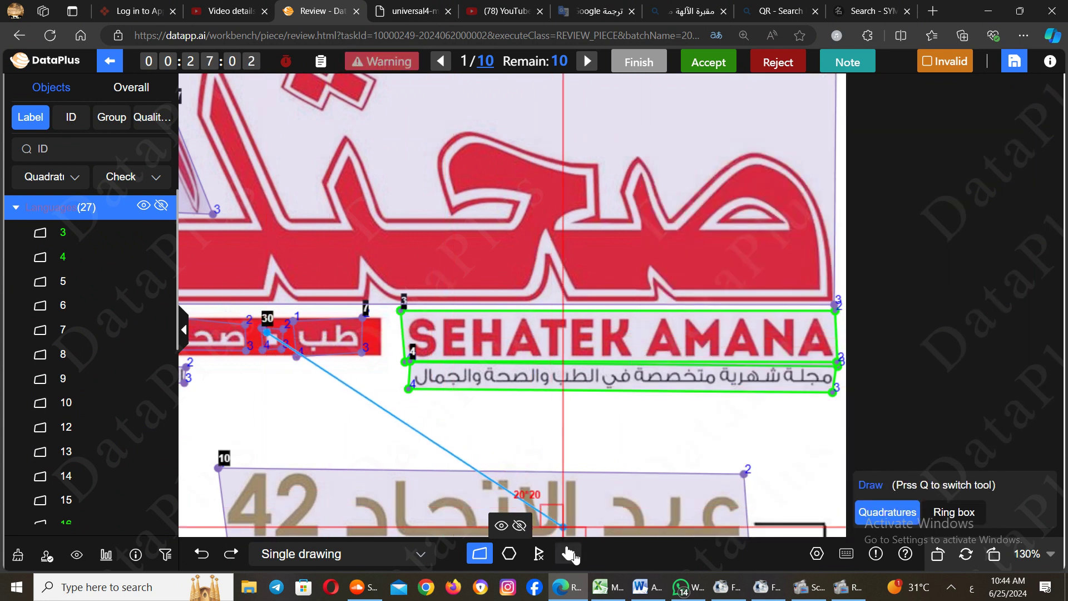
pyautogui.click(568, 554)
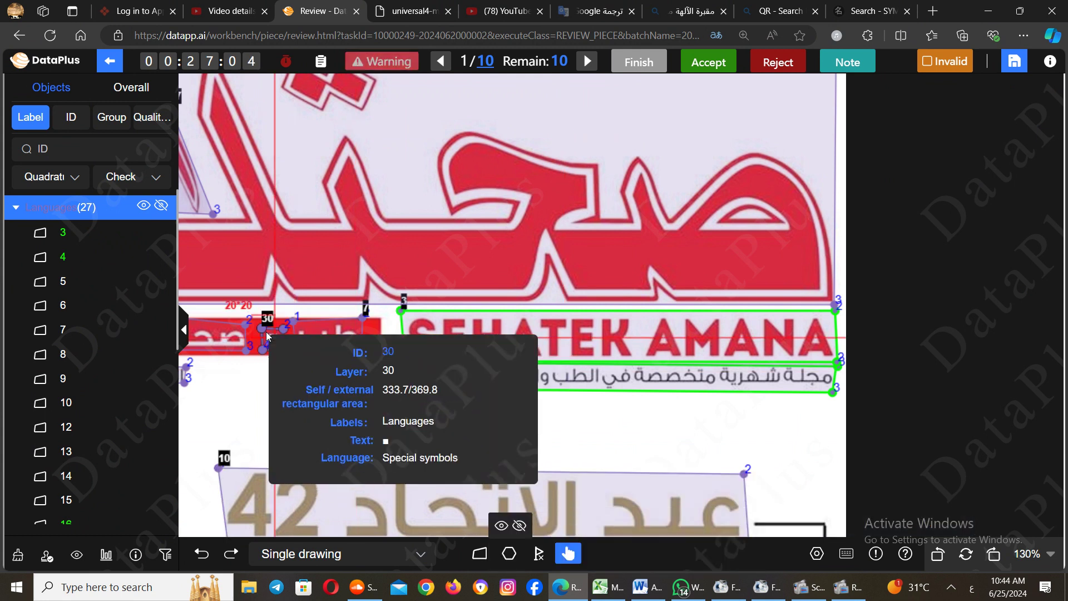
pyautogui.moveTo(265, 332)
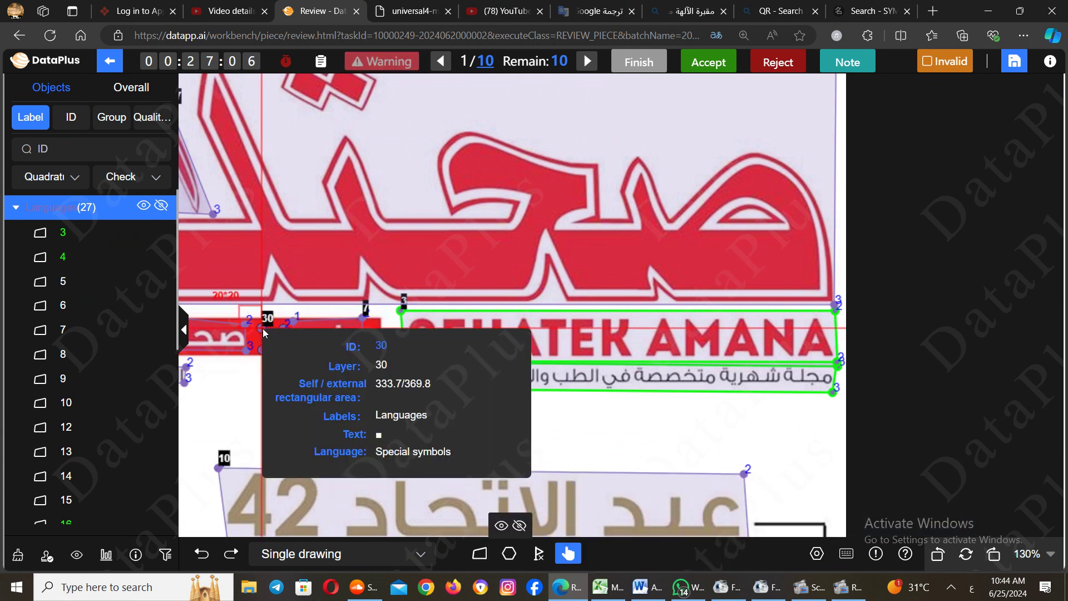
pyautogui.scroll(5, 264, 331)
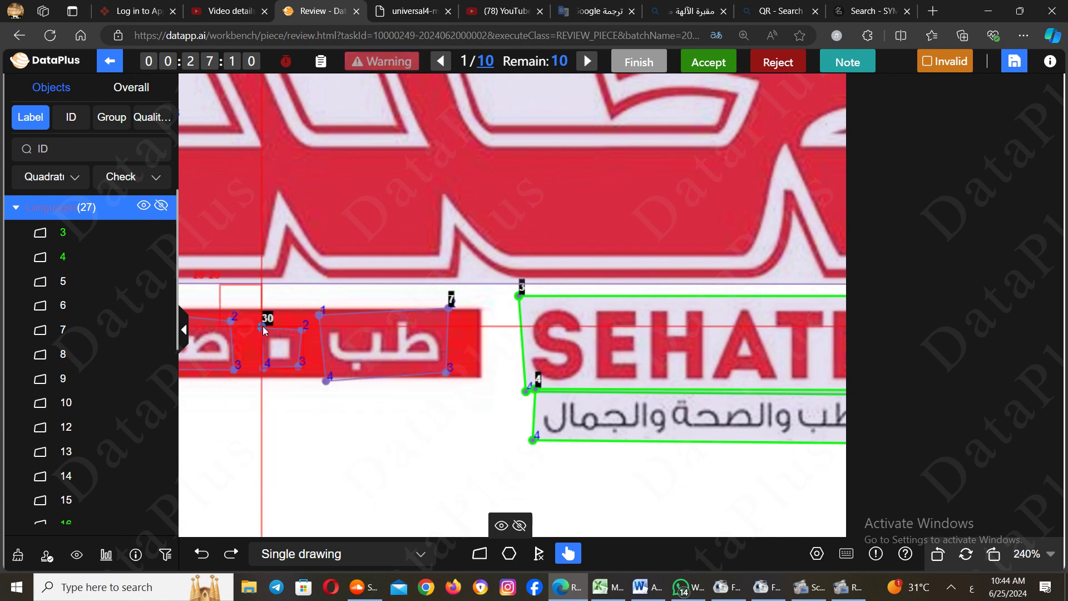
pyautogui.moveTo(263, 327); pyautogui.dragTo(301, 368)
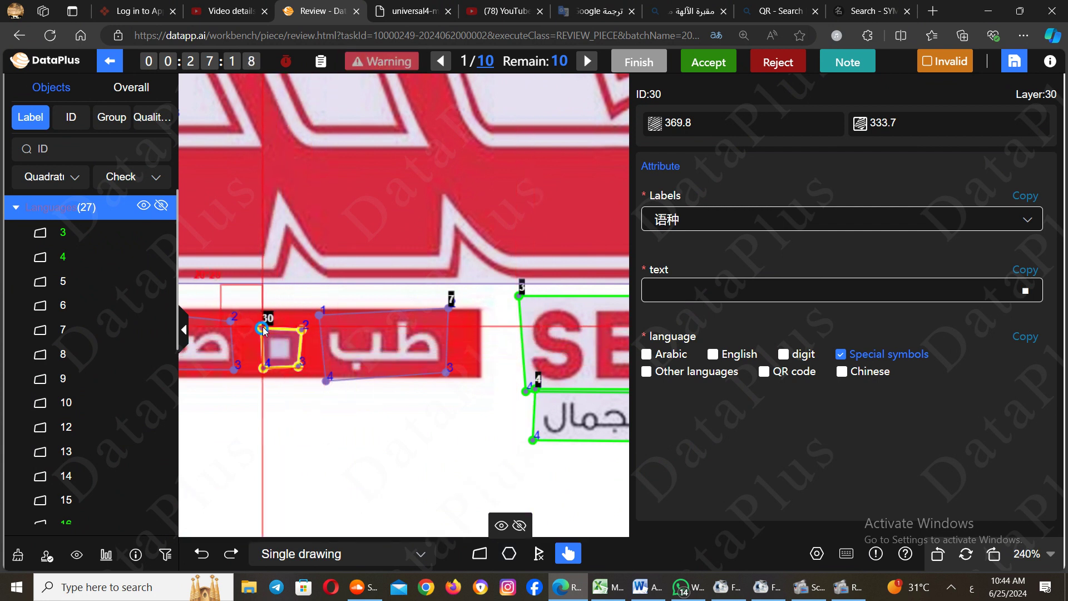
pyautogui.moveTo(263, 329); pyautogui.dragTo(267, 366)
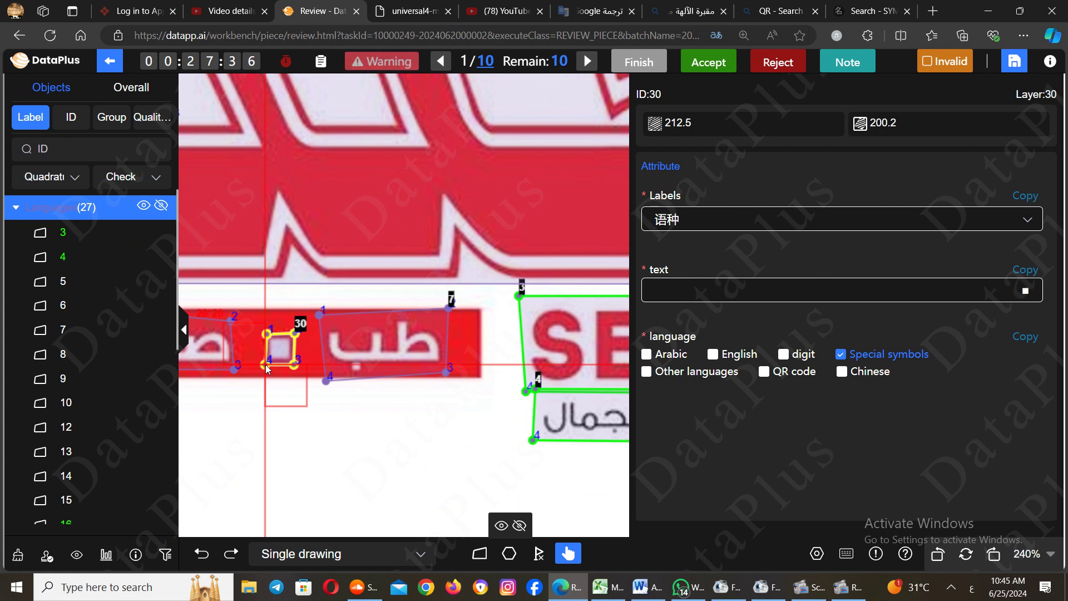
# Review the text and language attributes of regions 29, 10 and 3 across the cover's headings
pyautogui.scroll(-5, 268, 369)
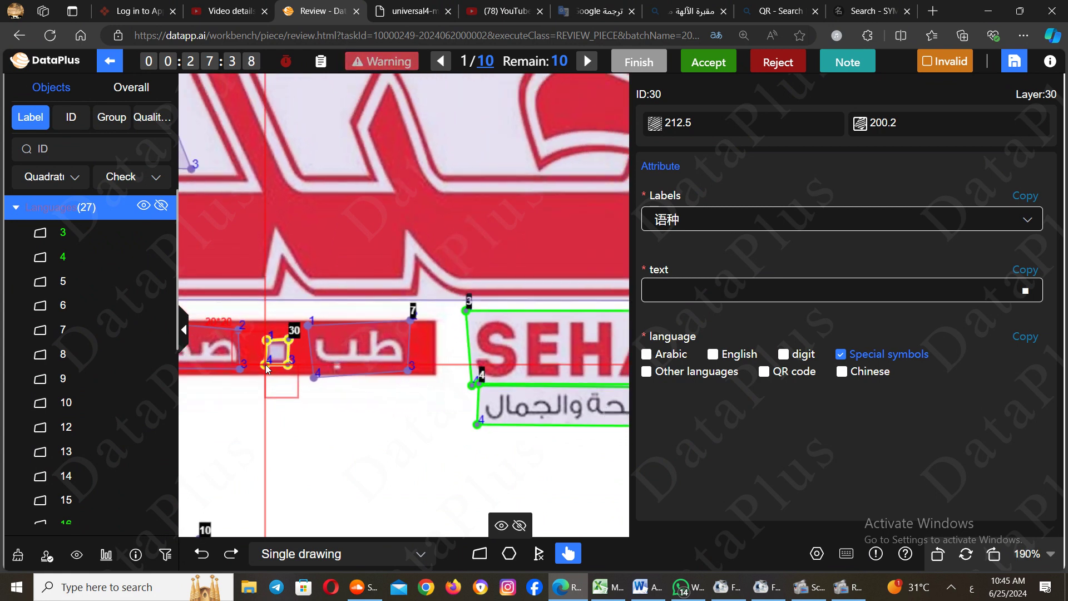
pyautogui.scroll(-10, 267, 368)
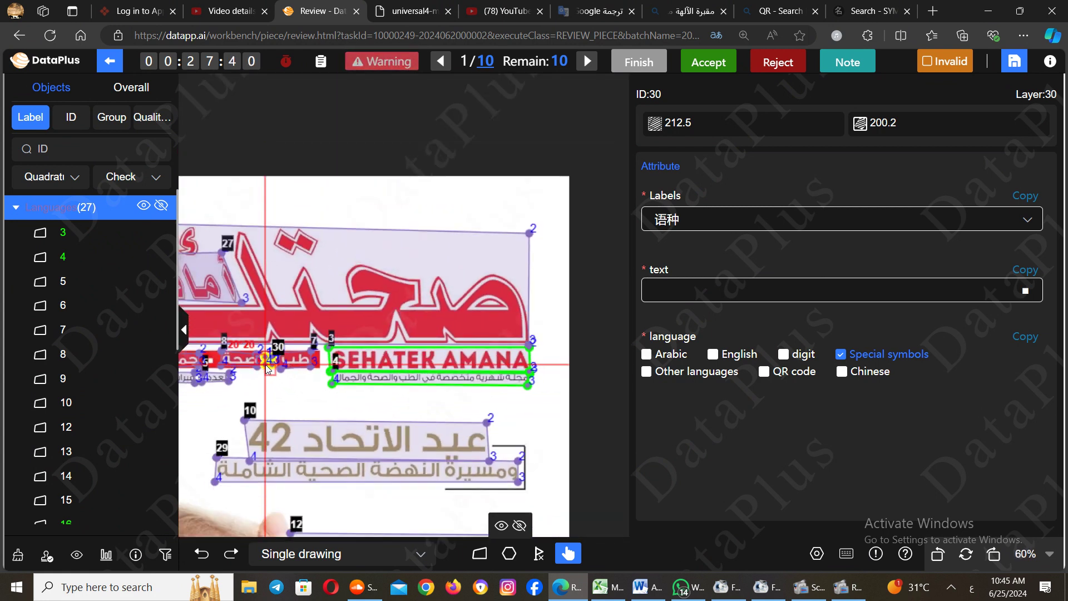
pyautogui.scroll(-2, 267, 369)
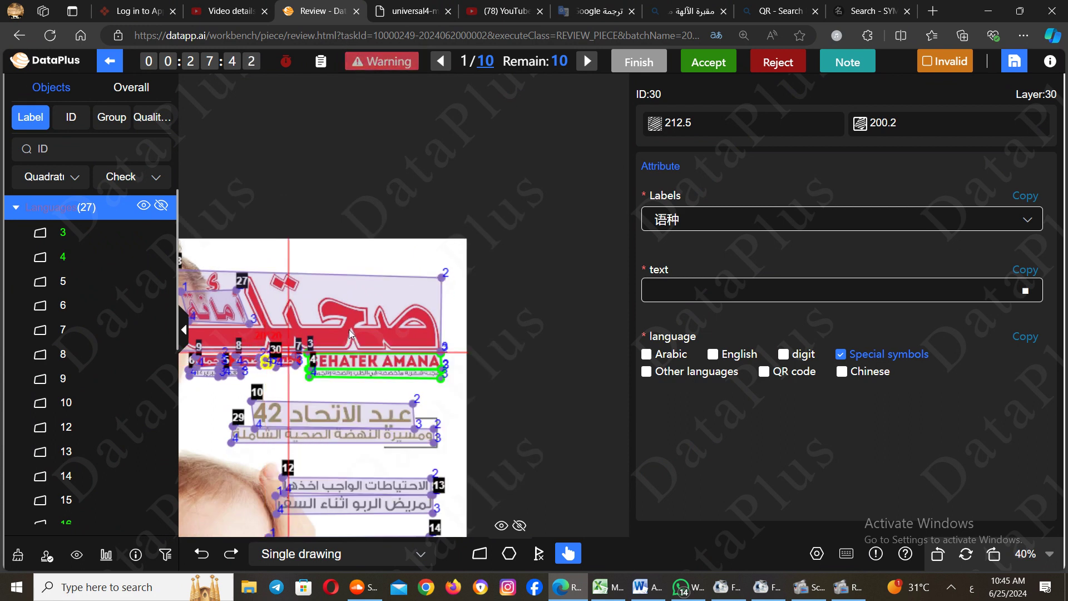
pyautogui.moveTo(332, 339); pyautogui.dragTo(468, 234)
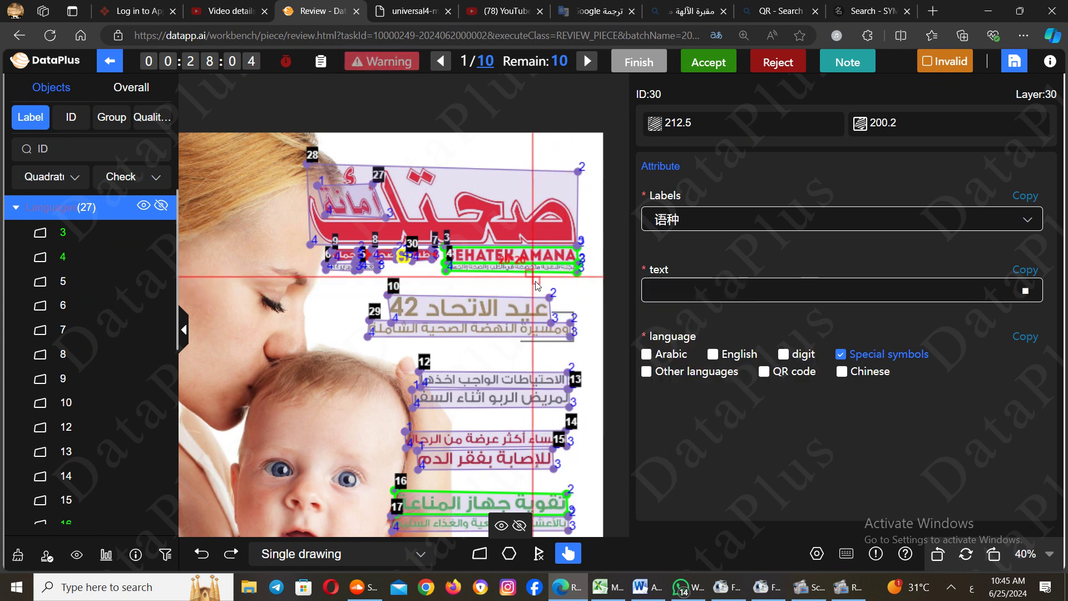
pyautogui.click(522, 333)
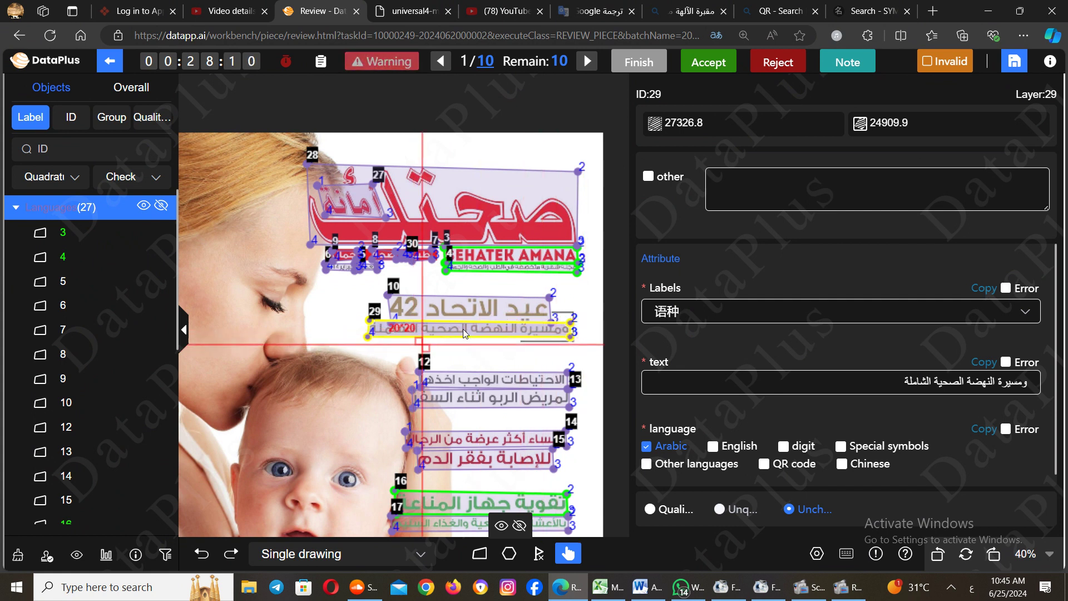
pyautogui.click(540, 312)
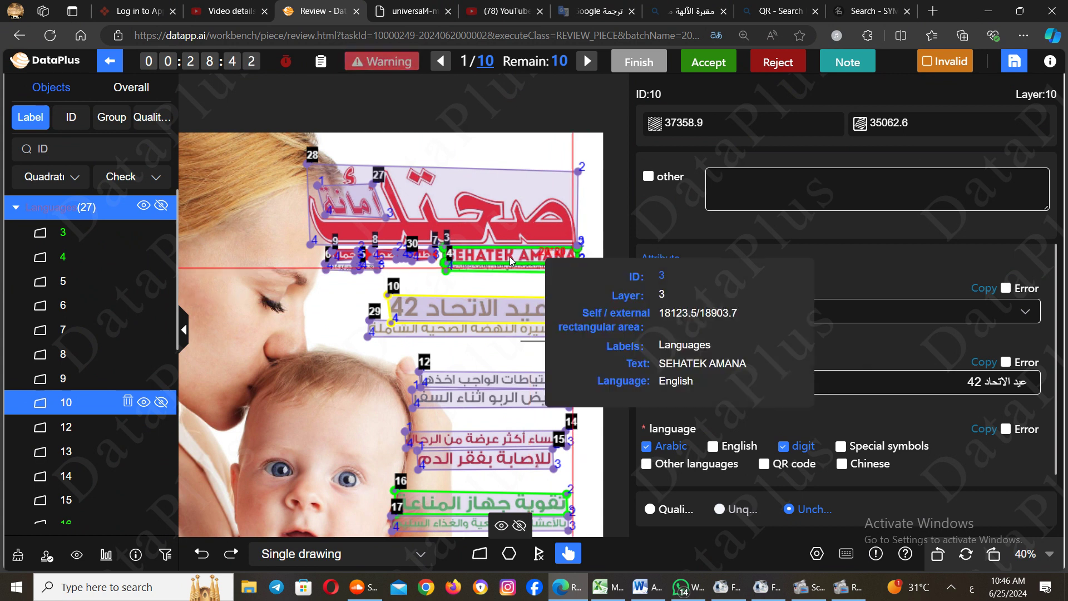
pyautogui.scroll(5, 500, 267)
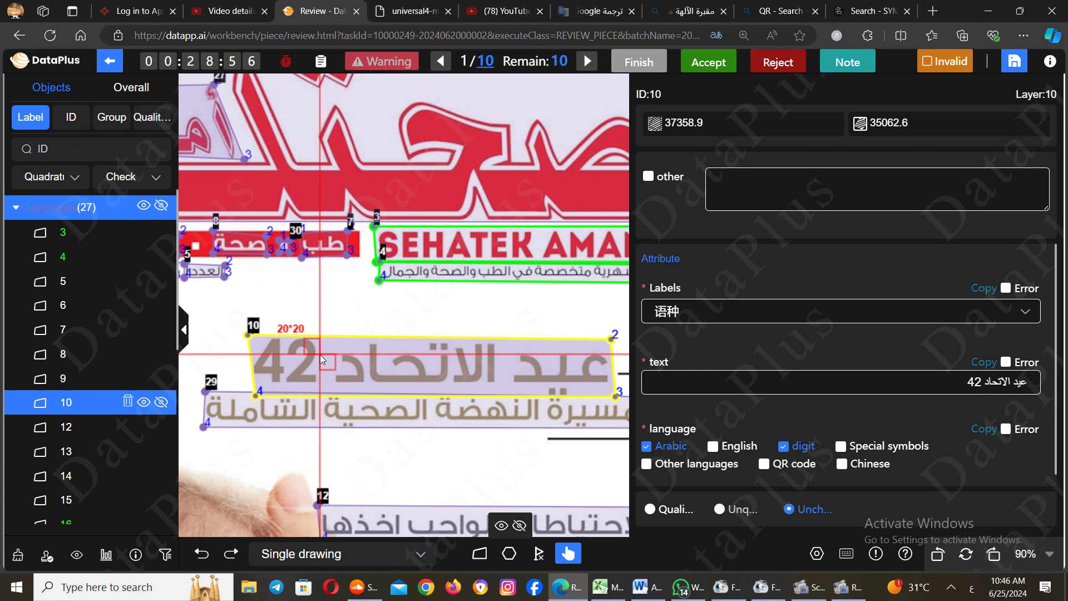
pyautogui.moveTo(442, 235)
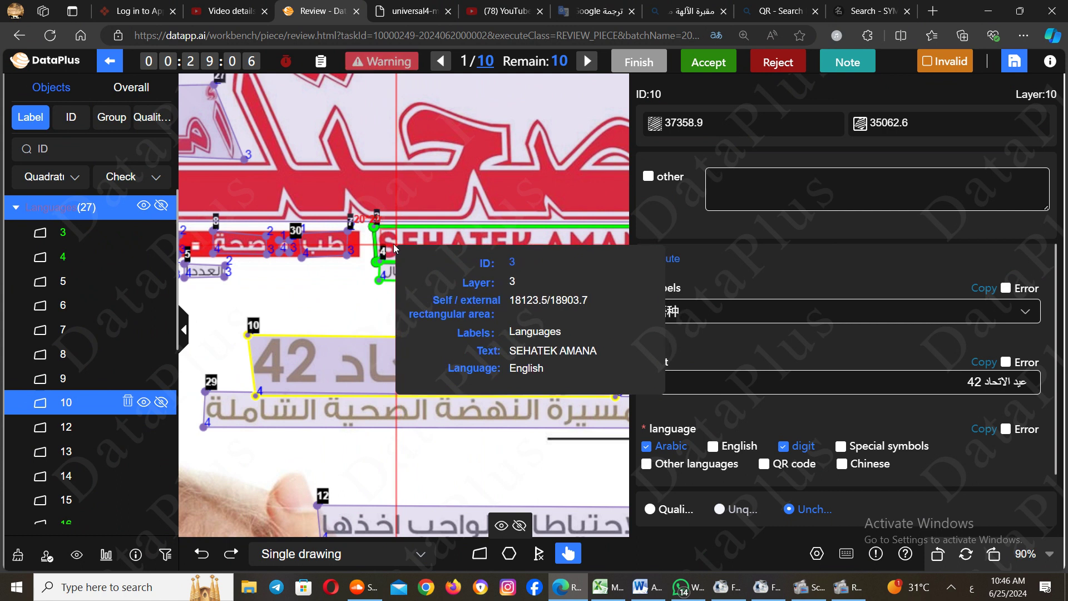
pyautogui.moveTo(383, 213)
pyautogui.moveTo(387, 248)
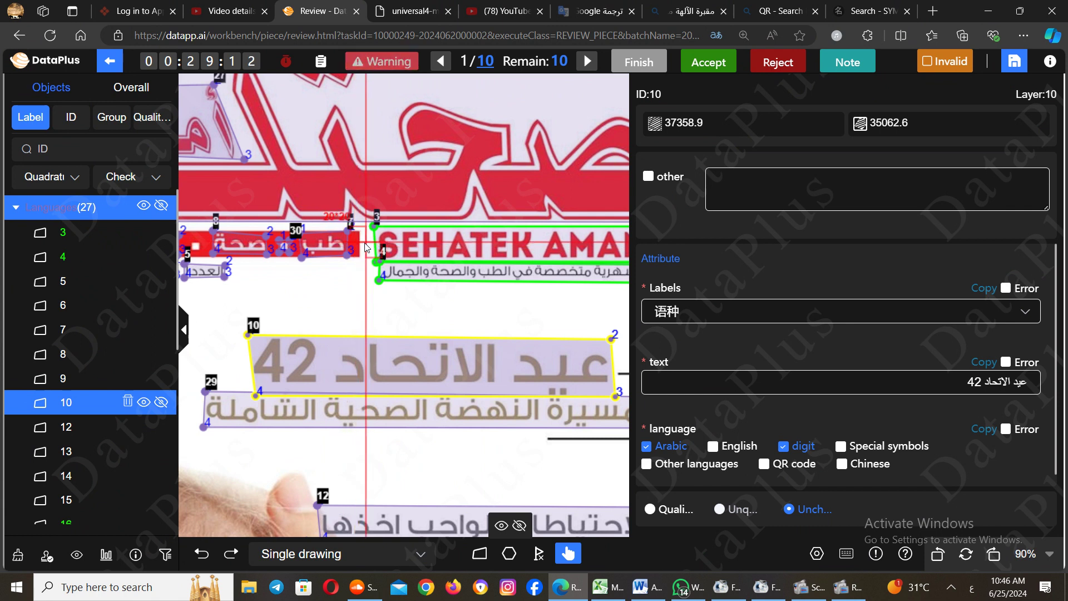
# Delete region 30 from the white square between صحة and طب in the red banner
pyautogui.moveTo(350, 278); pyautogui.dragTo(465, 276)
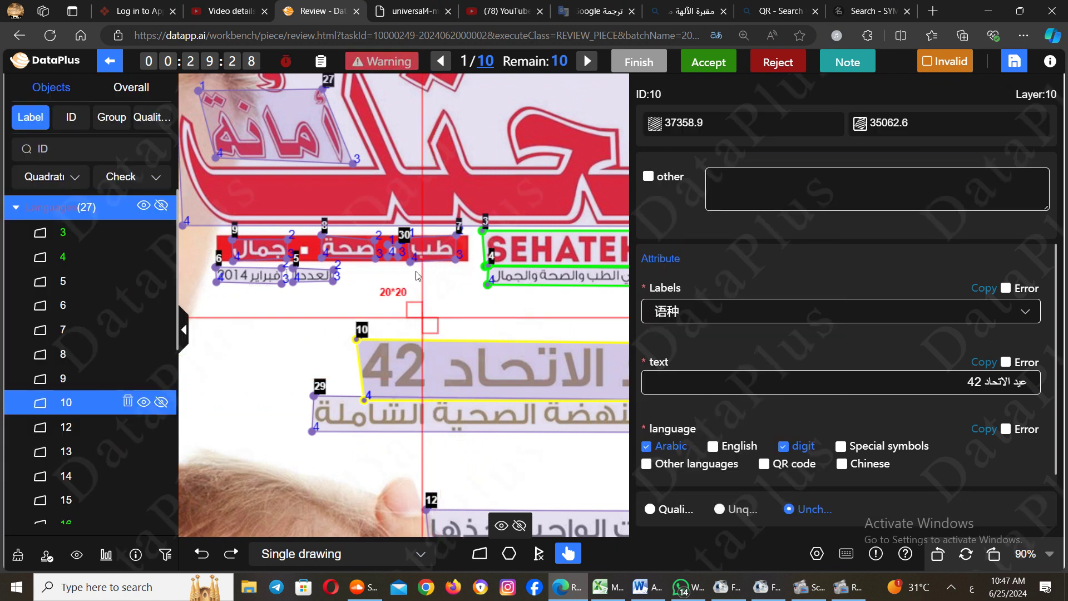
pyautogui.click(393, 253)
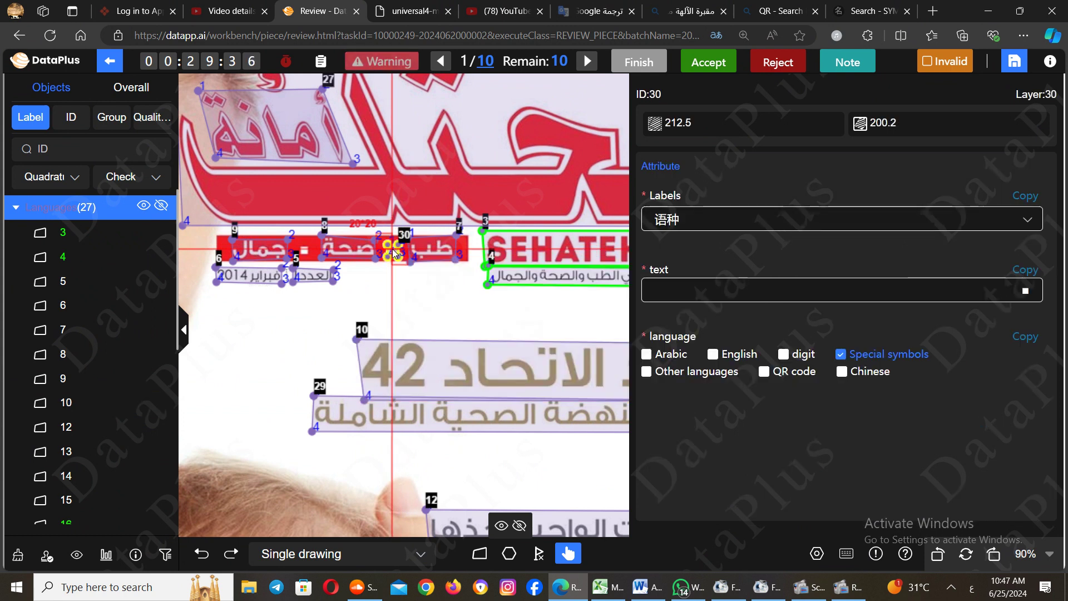
pyautogui.press('Delete')
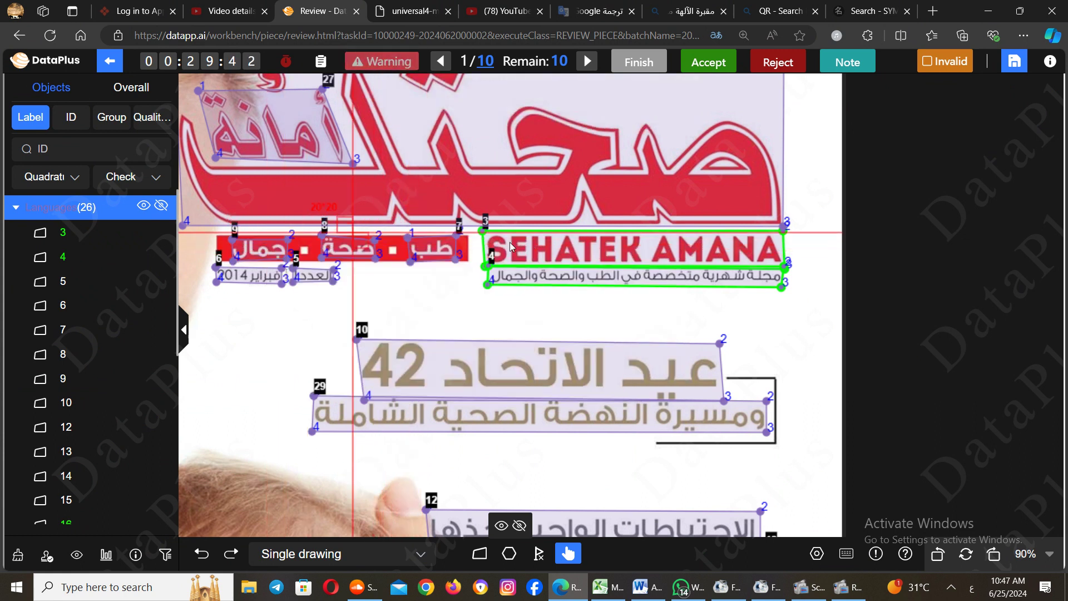
# Check the attributes of region 8 (صحة) and region 7 (طب) in the red banner, leaving no region selected
pyautogui.click(336, 254)
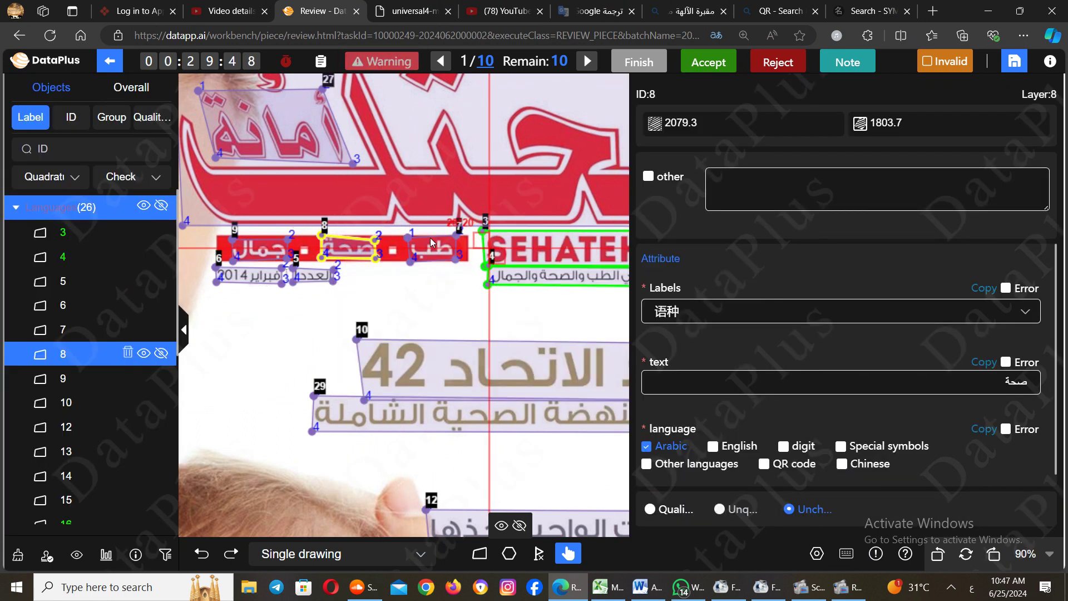
pyautogui.click(429, 244)
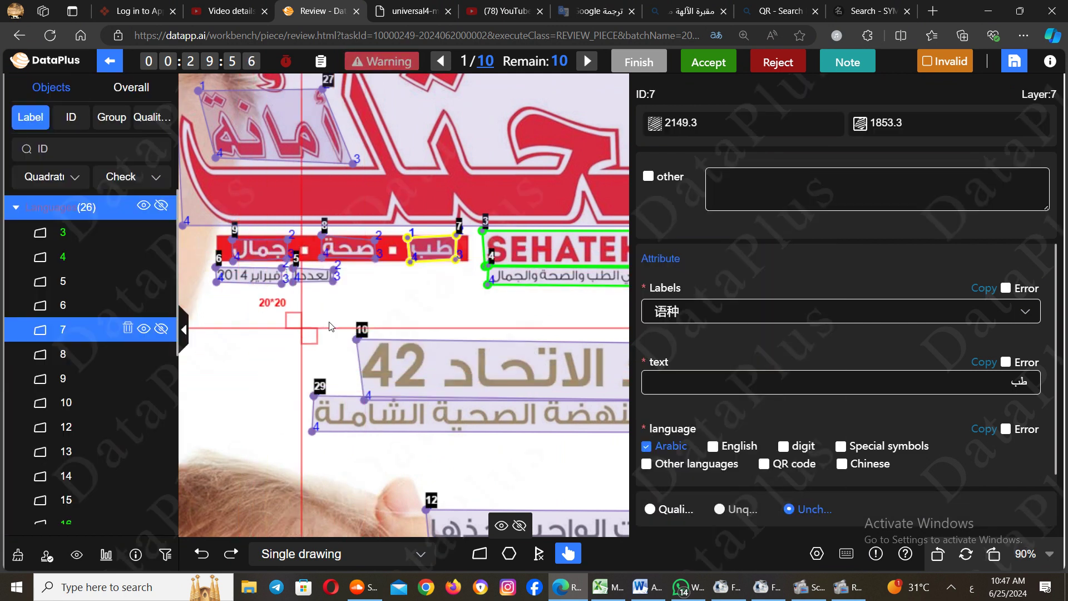
pyautogui.click(331, 326)
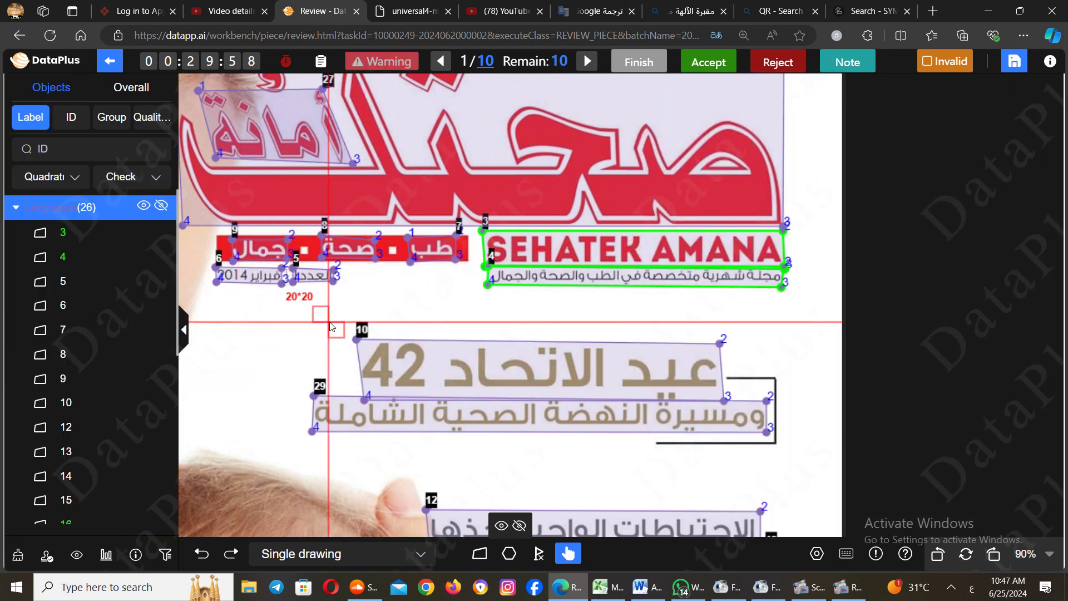
# Review the text and language attributes of regions 5 and 6 beneath the red banner
pyautogui.scroll(8, 331, 327)
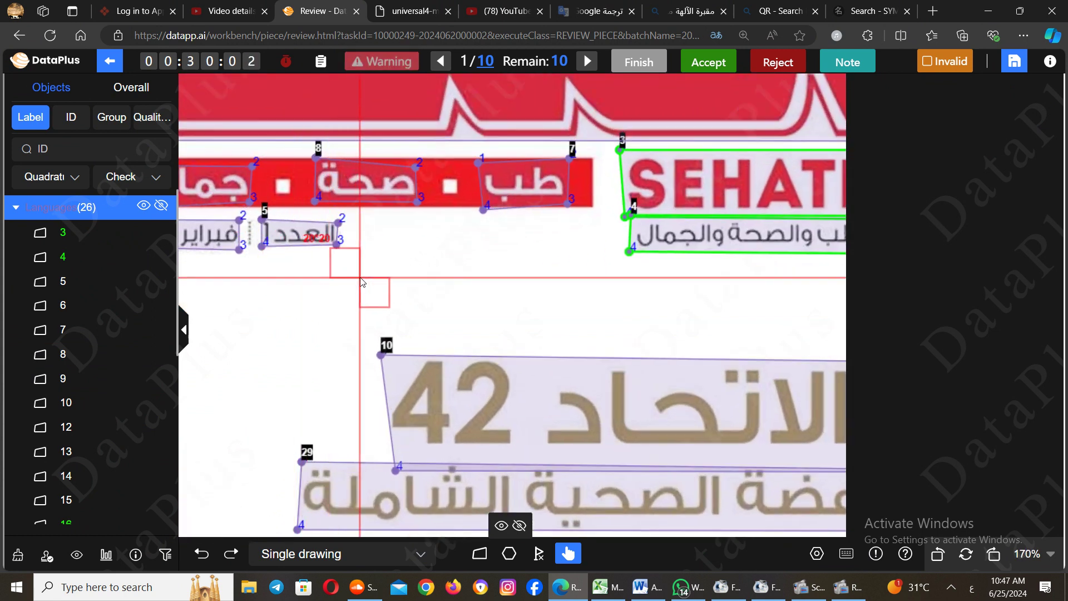
pyautogui.hscroll(-3, 286, 263)
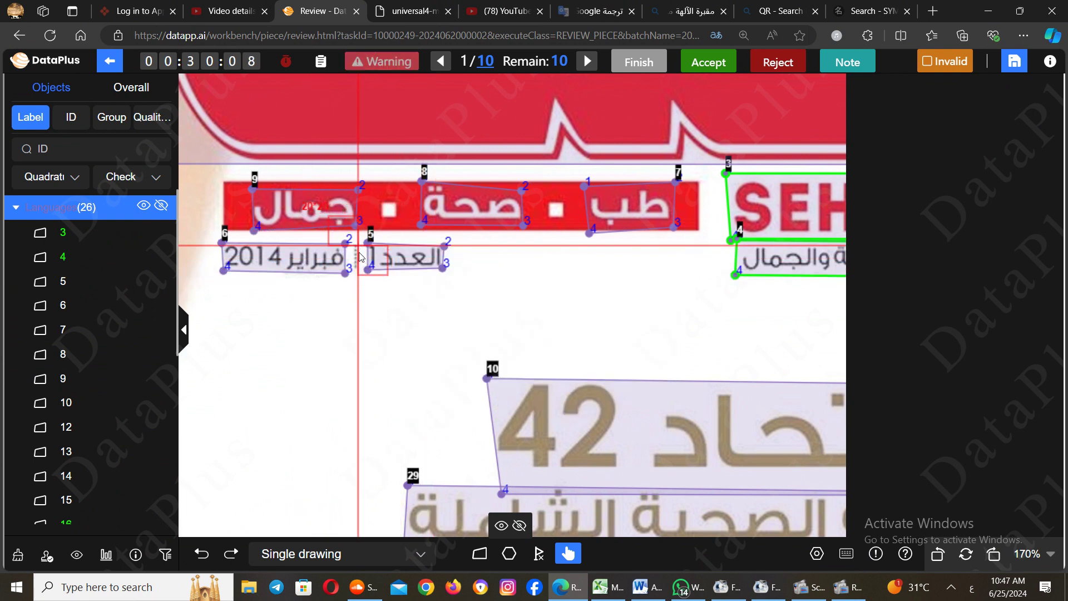
pyautogui.moveTo(392, 259)
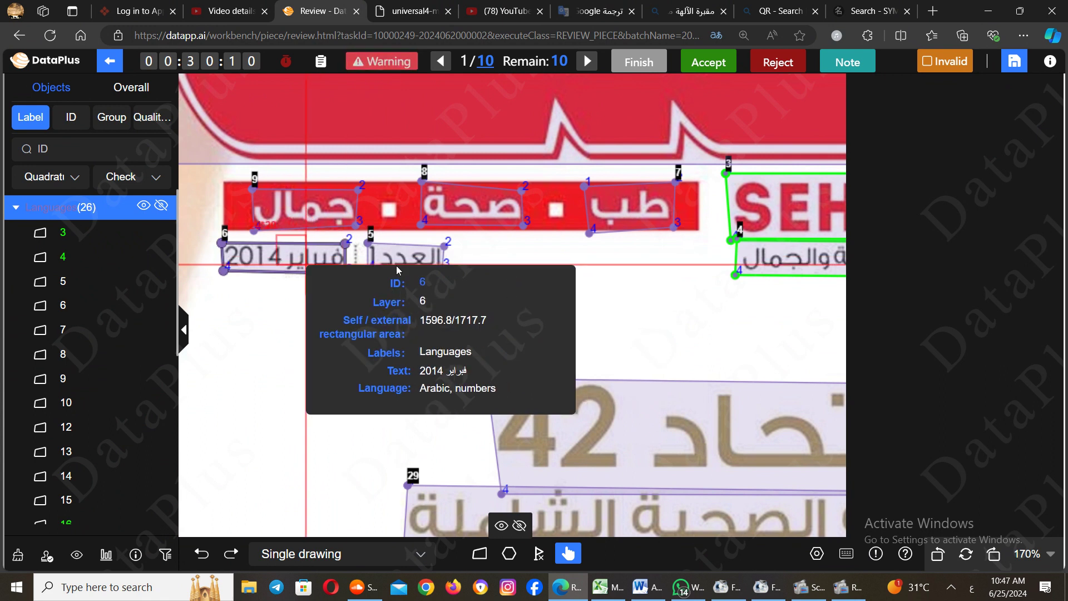
pyautogui.click(410, 268)
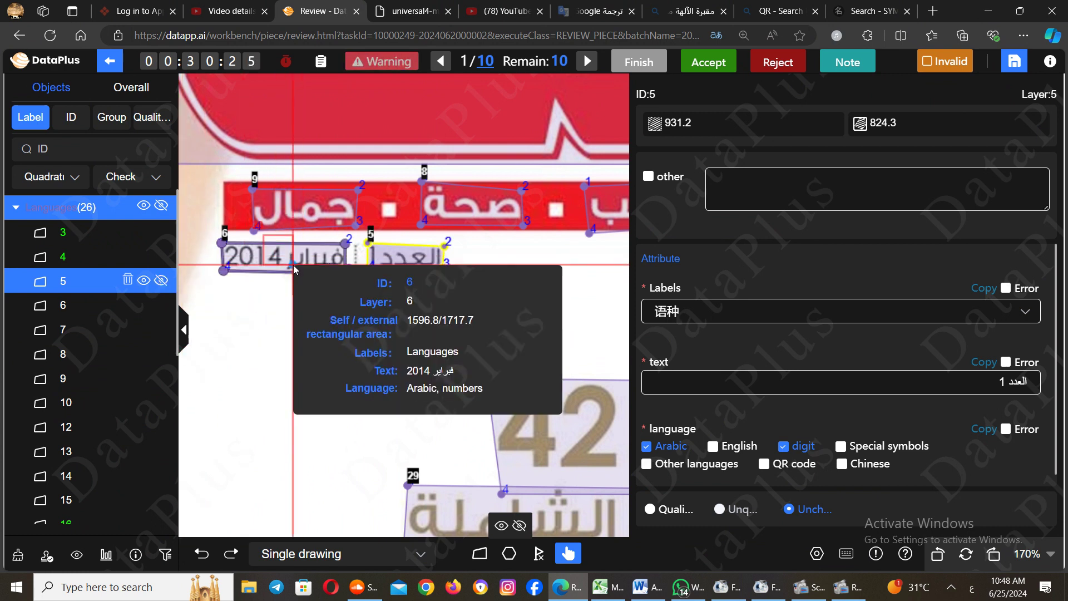
pyautogui.click(293, 266)
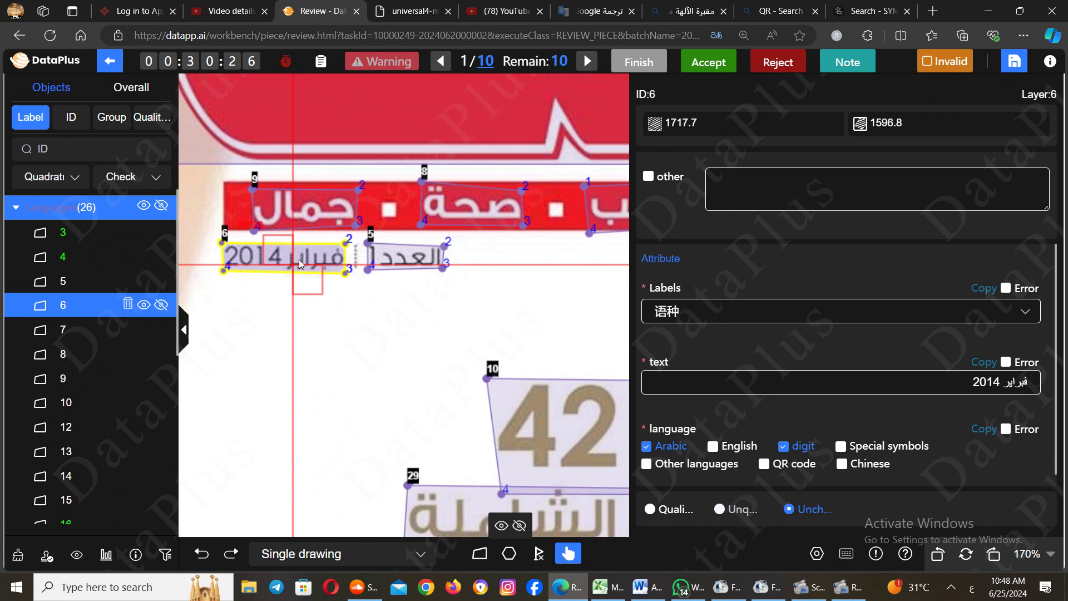
pyautogui.click(406, 259)
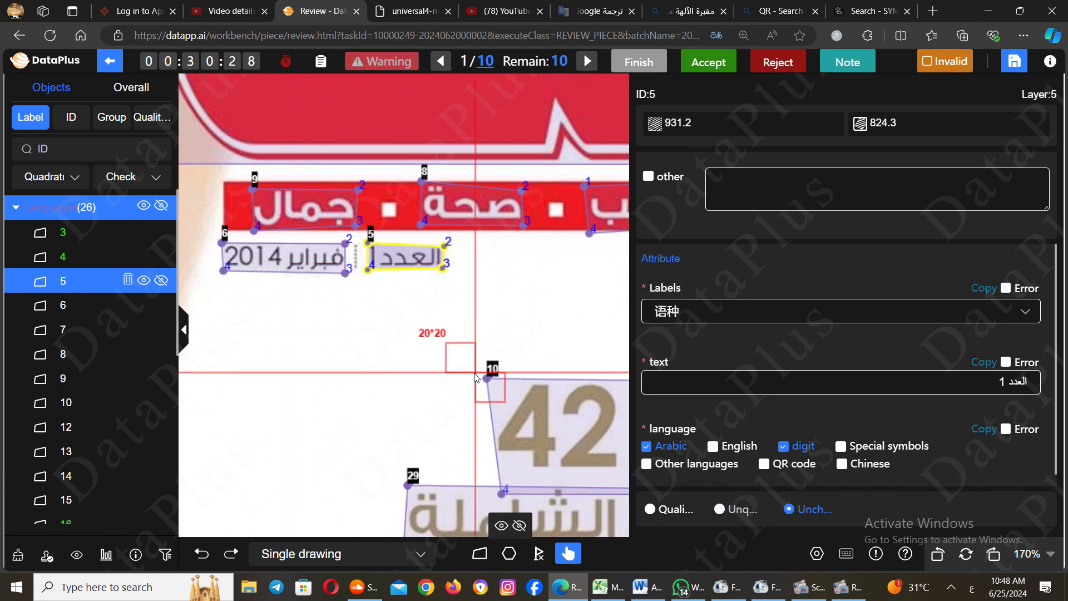
# Inspect the details of region 3 on the SEHATEK AMANA heading
pyautogui.moveTo(475, 377); pyautogui.dragTo(351, 361)
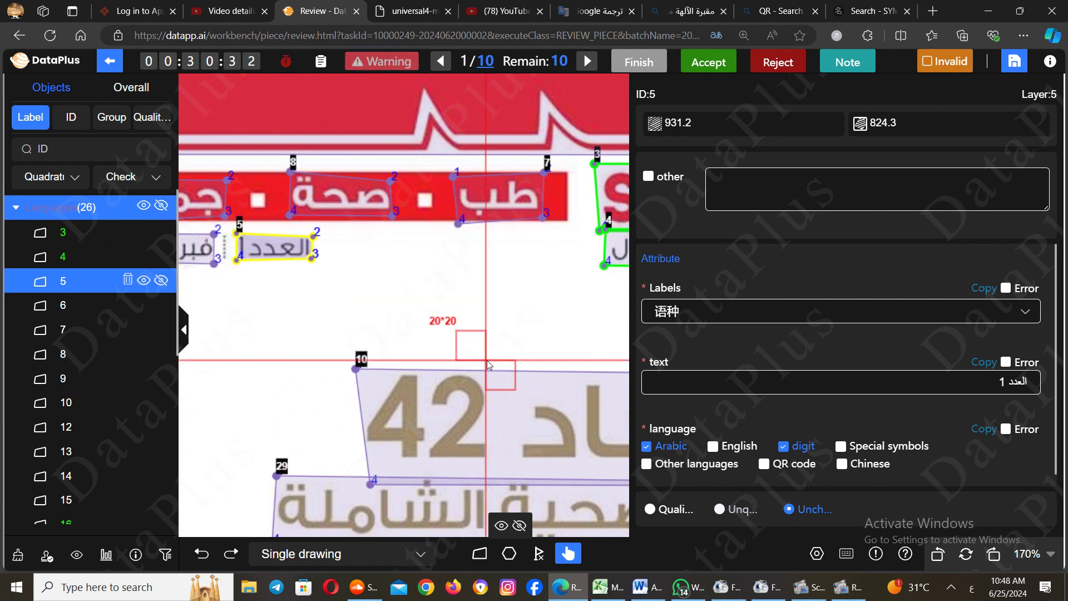
pyautogui.moveTo(477, 360); pyautogui.dragTo(460, 339)
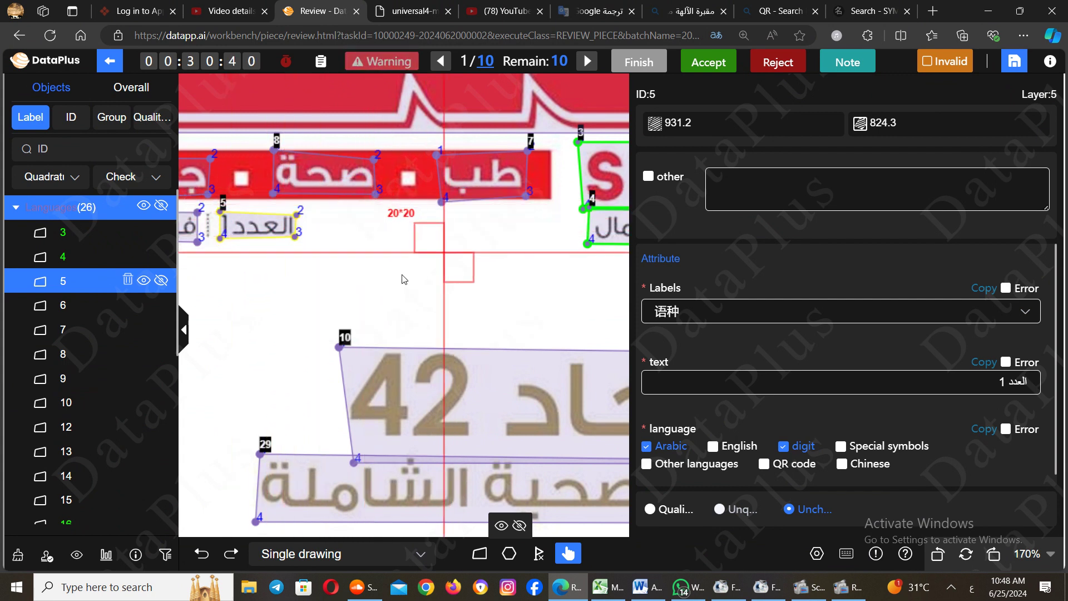
pyautogui.hscroll(4, 404, 279)
pyautogui.scroll(2, 404, 279)
pyautogui.moveTo(480, 299)
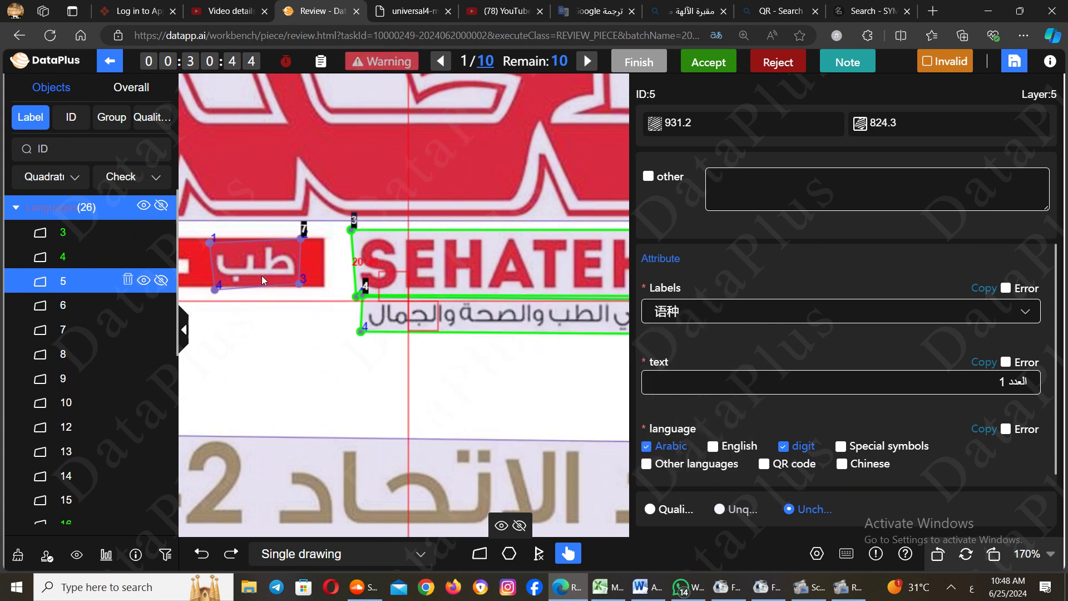
pyautogui.moveTo(392, 252)
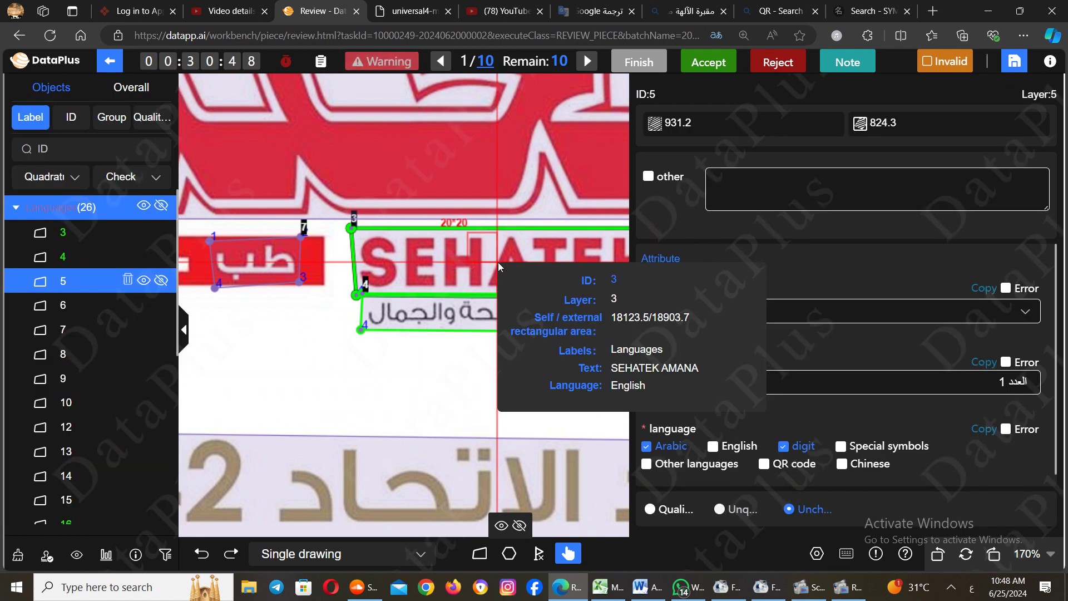
# Check the attributes of region 28 on the large red صحتك title and mark the region as qualified
pyautogui.scroll(-10, 498, 262)
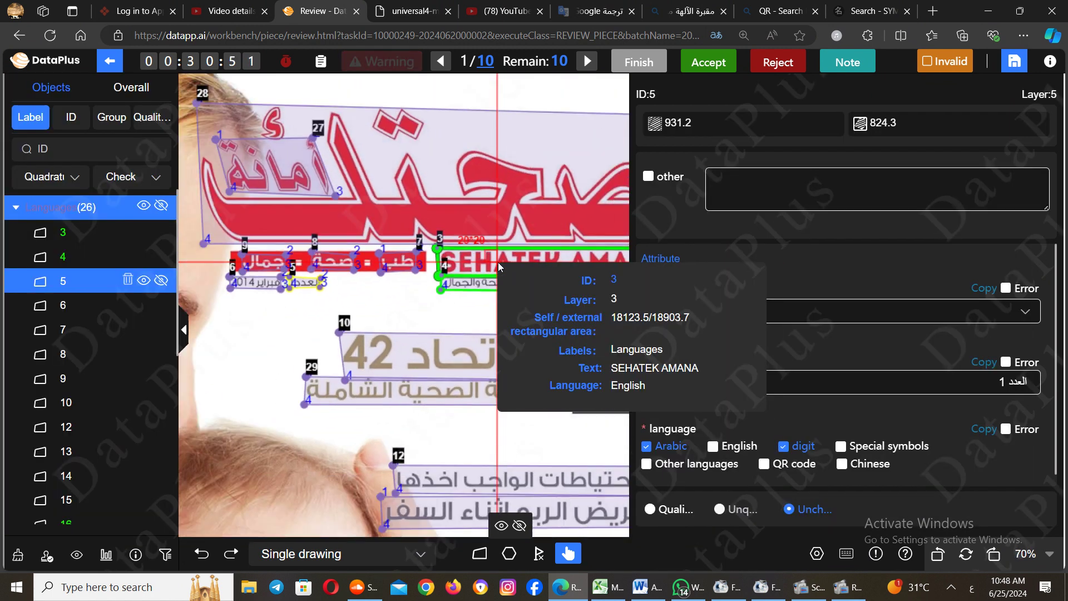
pyautogui.click(405, 165)
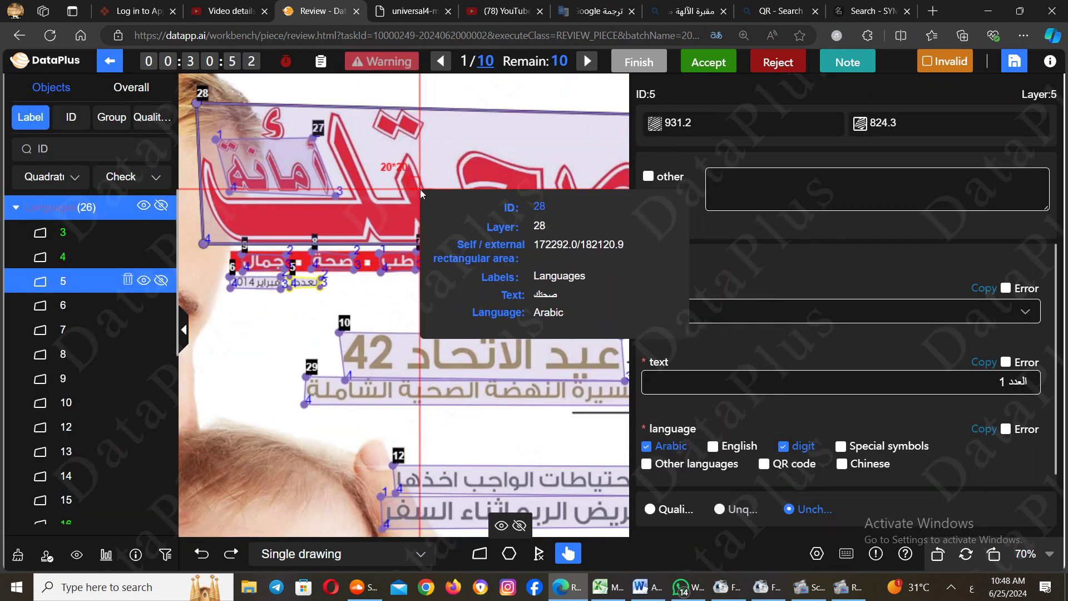
pyautogui.moveTo(419, 190); pyautogui.dragTo(388, 188)
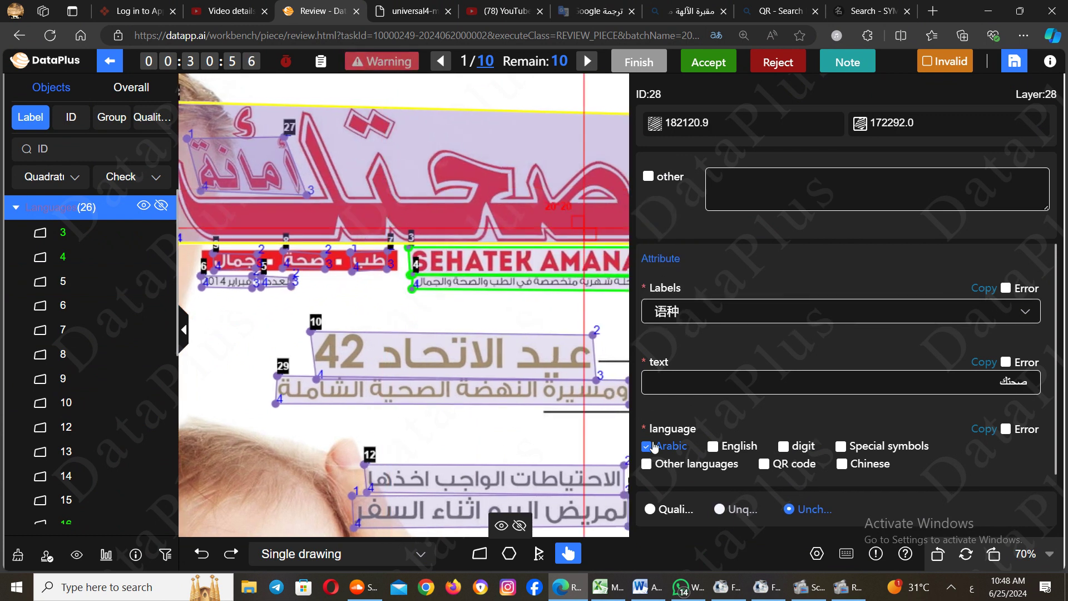
pyautogui.click(650, 510)
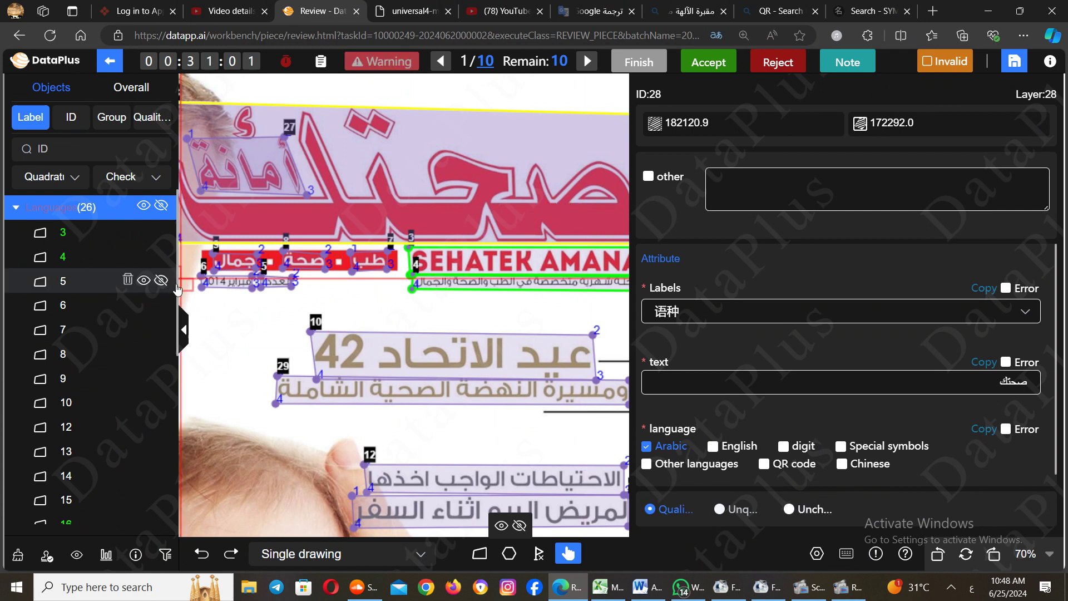
# Hide region 28 on the large red title while keeping region 27 (أمانة) selected and visible
pyautogui.moveTo(177, 259); pyautogui.dragTo(176, 441)
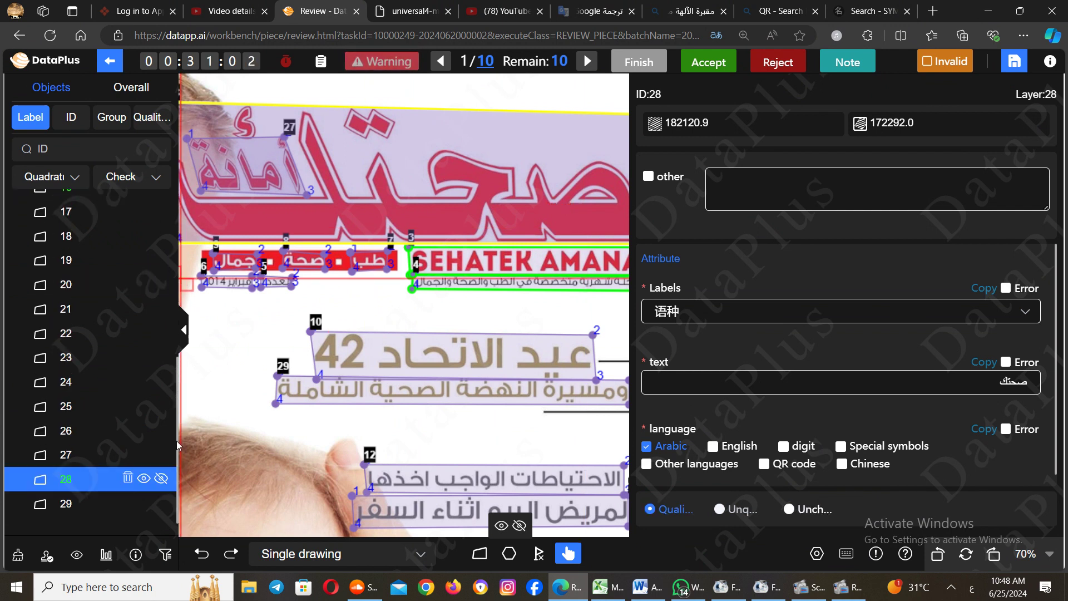
pyautogui.click(263, 171)
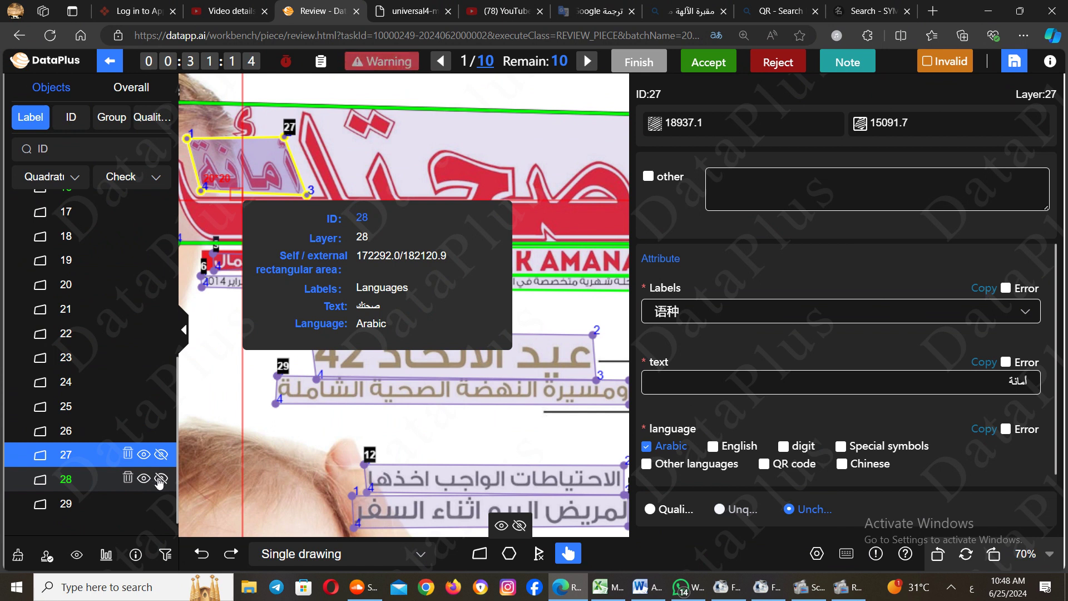
pyautogui.click(160, 480)
pyautogui.click(161, 480)
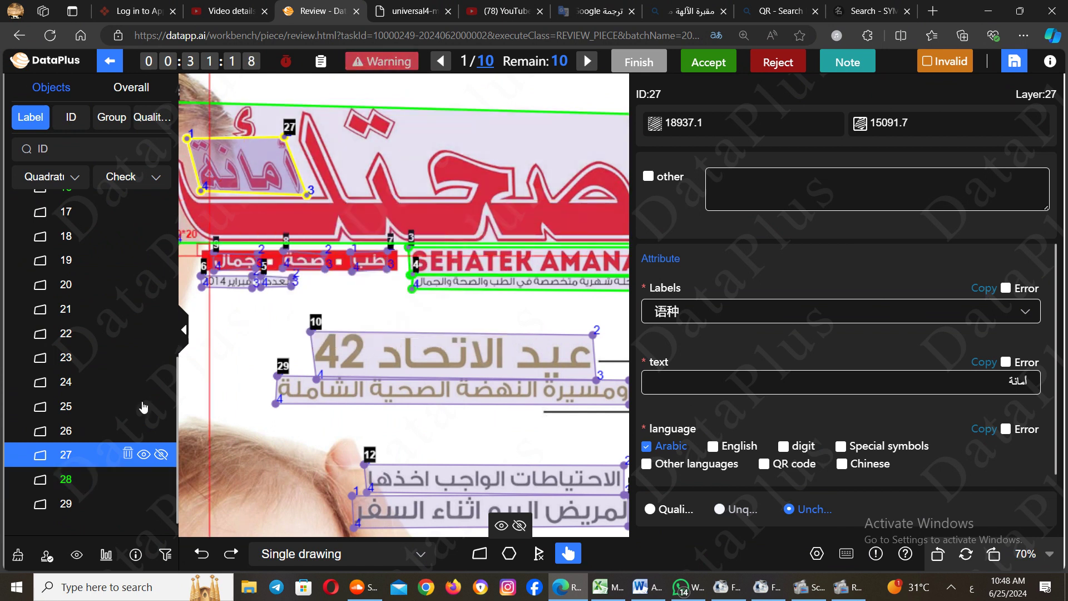
pyautogui.click(100, 479)
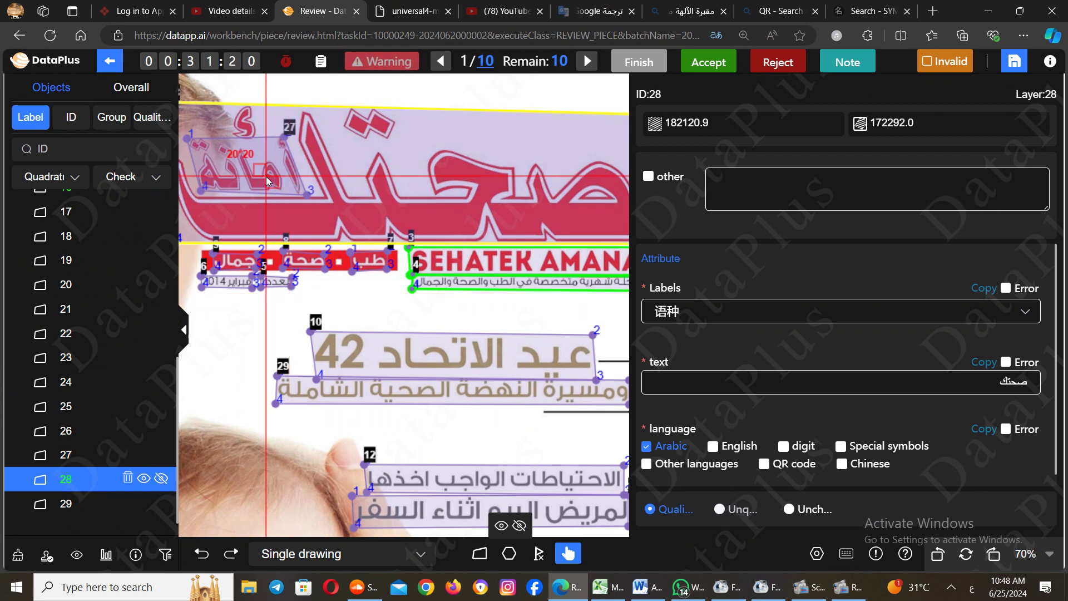
pyautogui.click(266, 176)
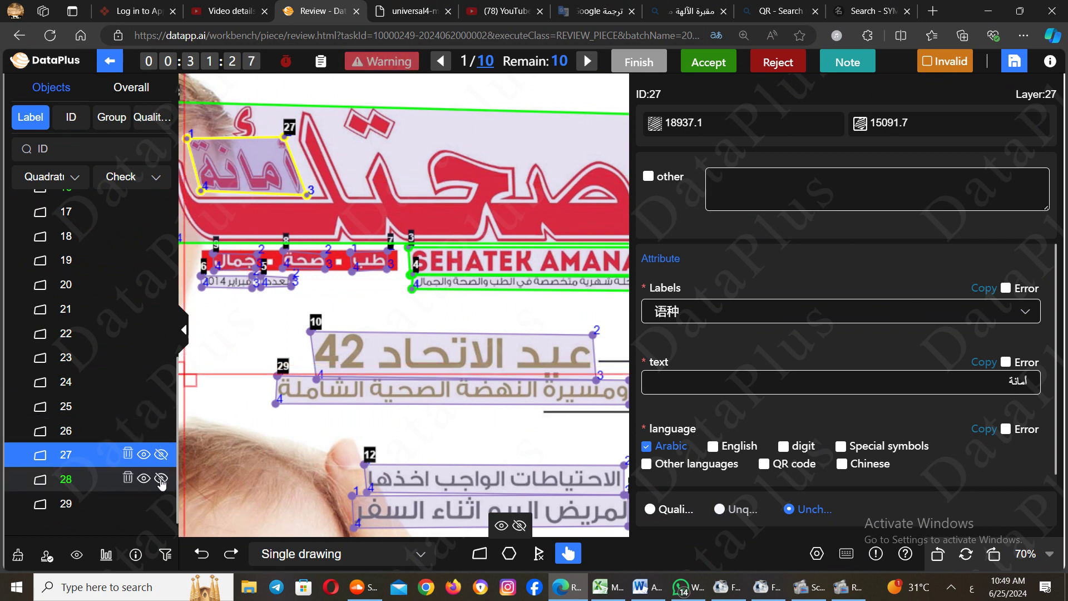
pyautogui.click(161, 479)
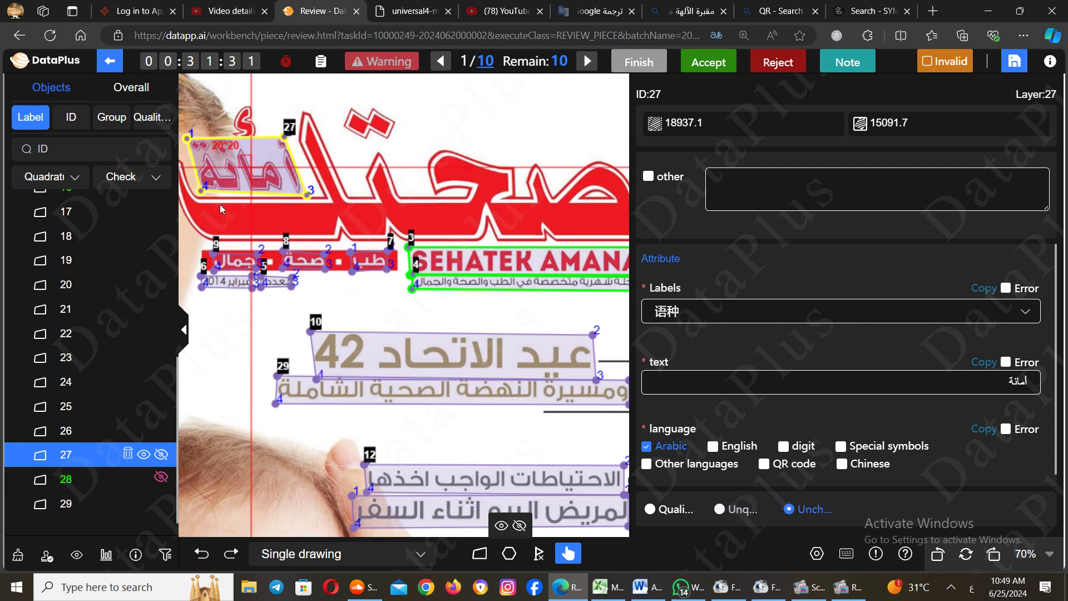
pyautogui.moveTo(160, 472)
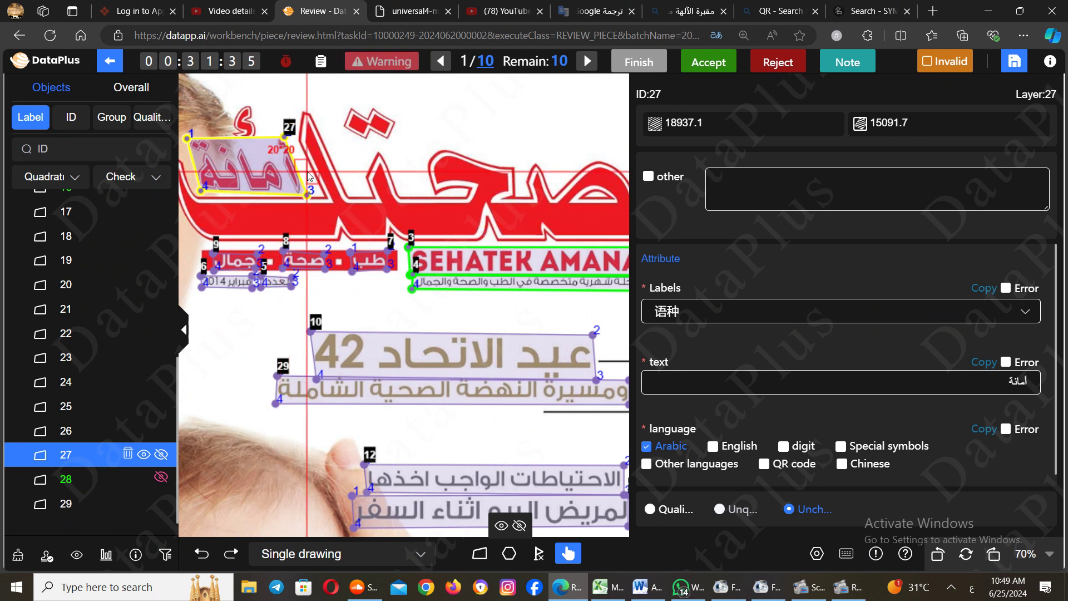
# Examine how region 27 fits the word أمانة by hiding its outline and showing it again
pyautogui.scroll(8, 307, 174)
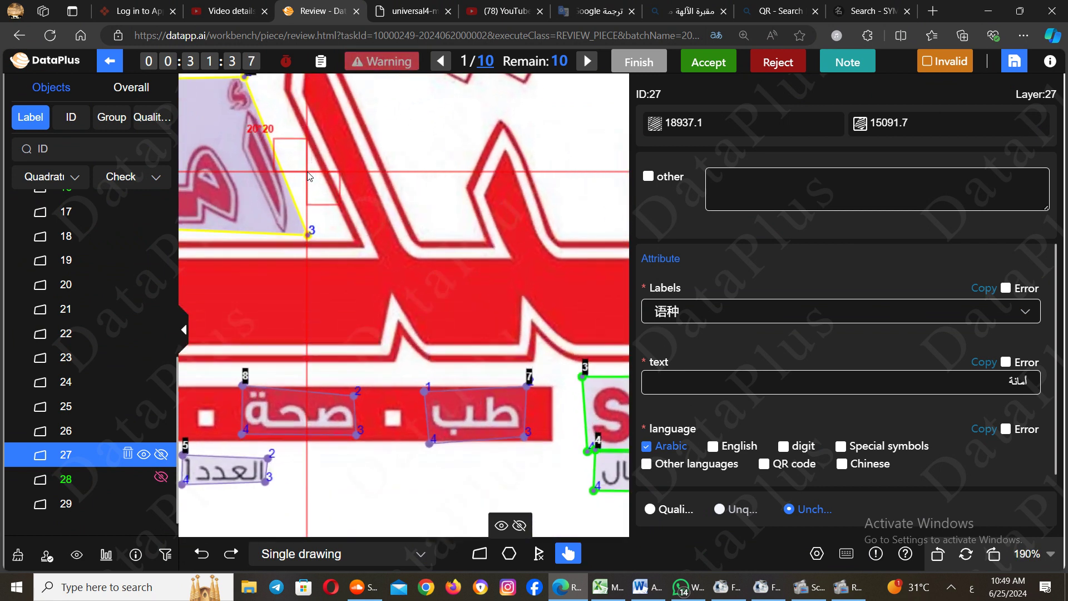
pyautogui.scroll(1, 308, 172)
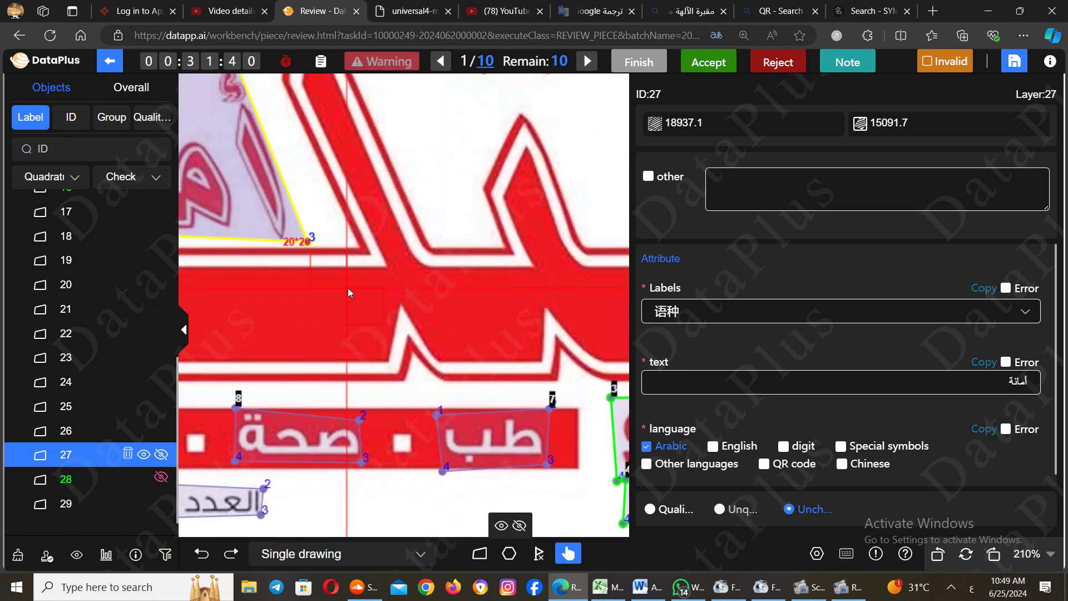
pyautogui.moveTo(452, 356); pyautogui.dragTo(492, 335)
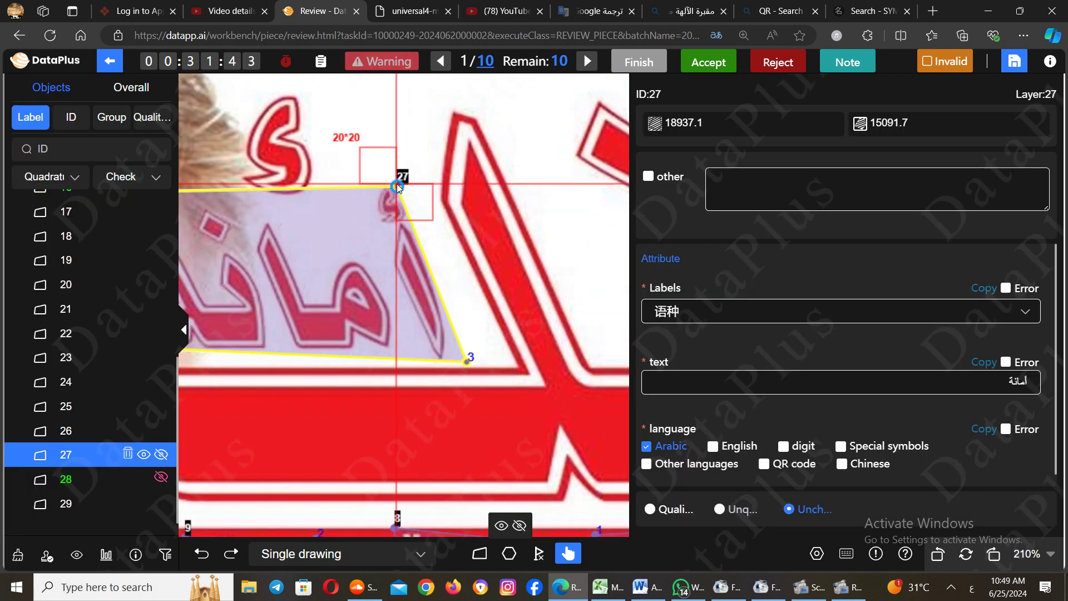
pyautogui.scroll(4, 397, 186)
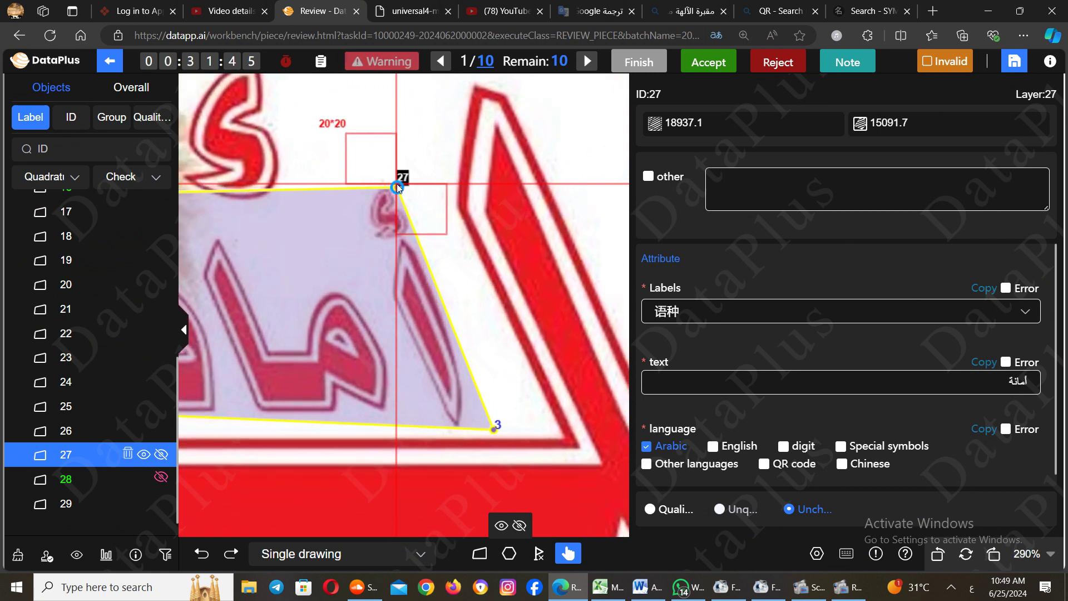
pyautogui.moveTo(263, 425); pyautogui.dragTo(300, 412)
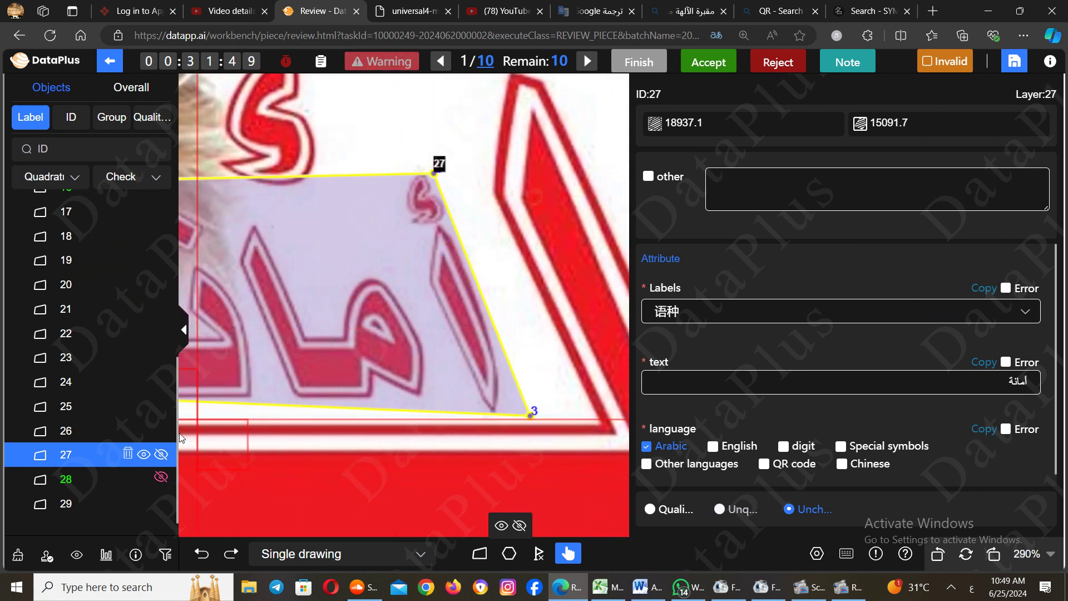
pyautogui.click(162, 457)
pyautogui.click(162, 457)
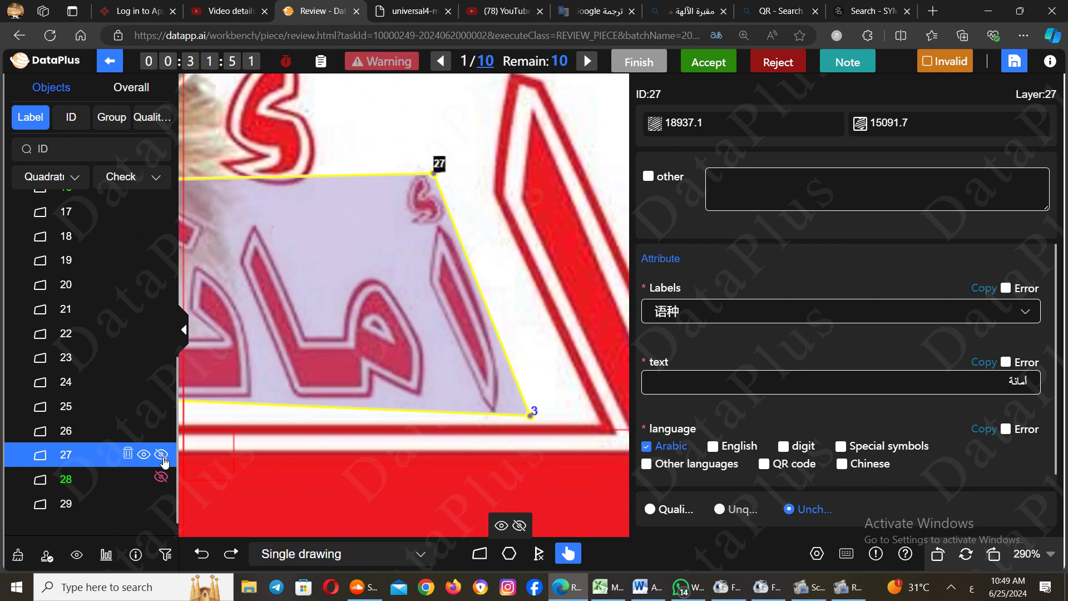
pyautogui.click(162, 457)
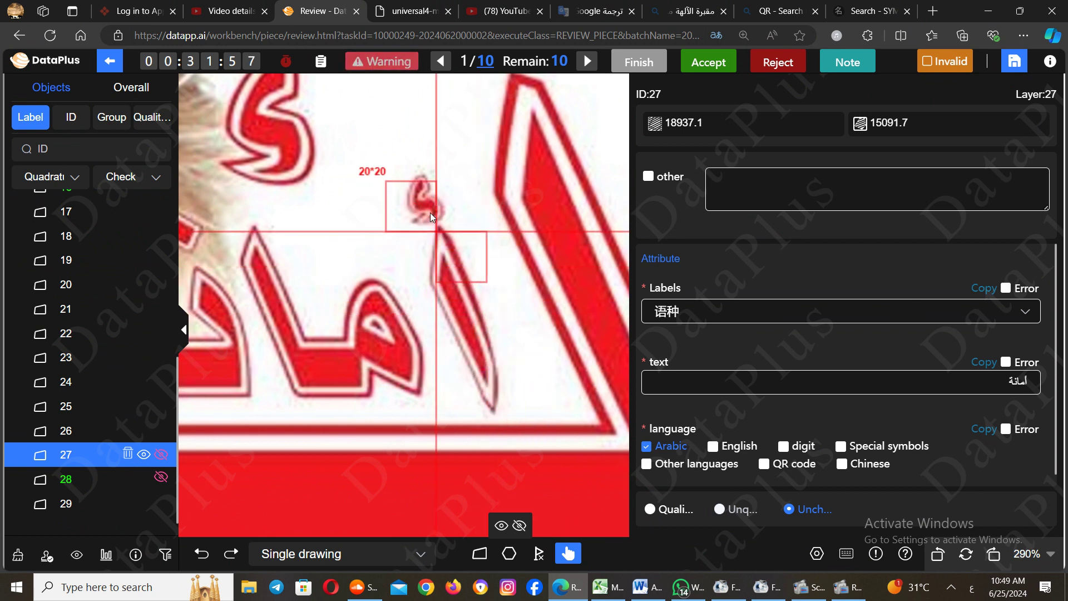
pyautogui.click(159, 454)
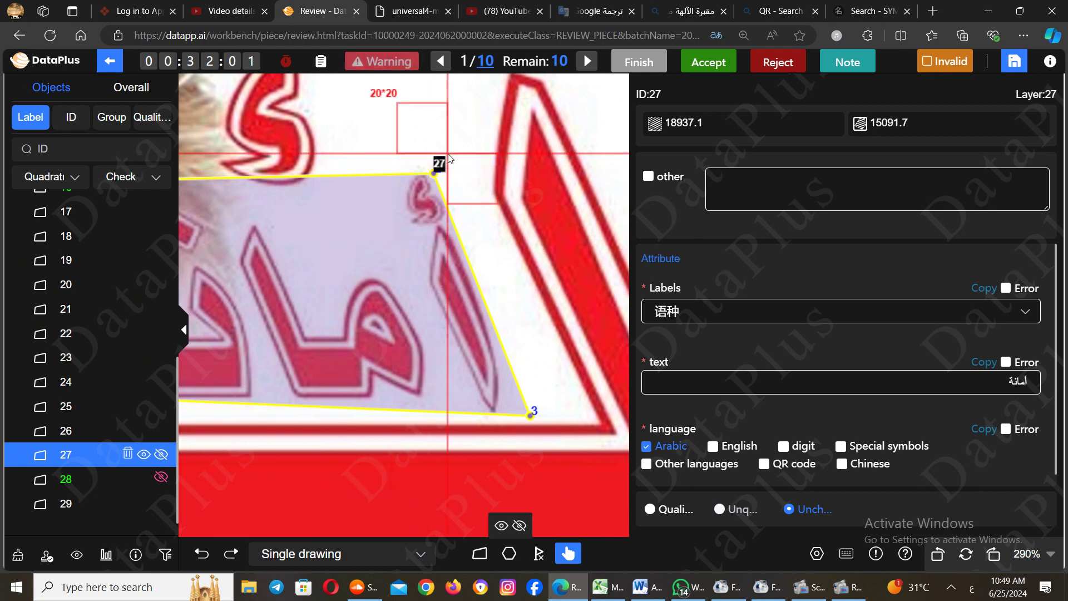
# Adjust corners 2, 3 and 4 of region 27 to fit closely around the word أمانة
pyautogui.moveTo(434, 174); pyautogui.dragTo(434, 172)
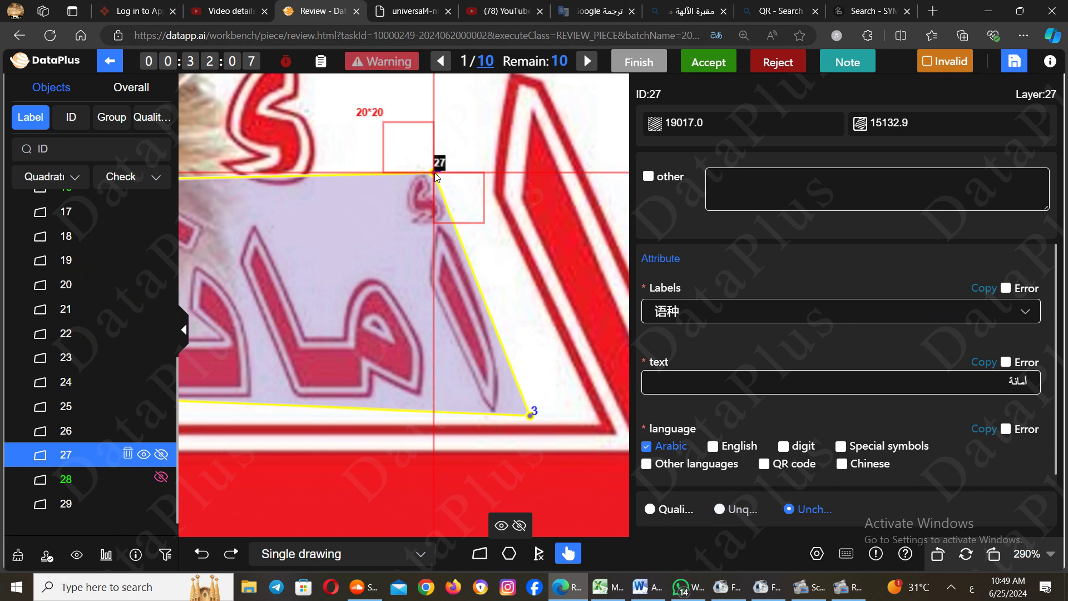
pyautogui.moveTo(530, 418); pyautogui.dragTo(527, 422)
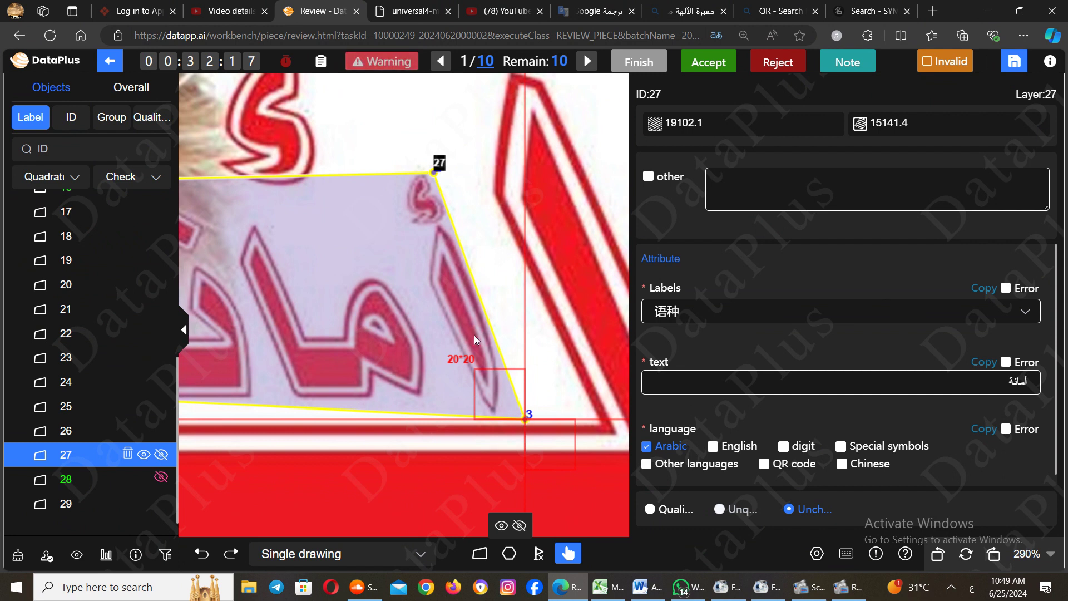
pyautogui.moveTo(335, 340); pyautogui.dragTo(526, 329)
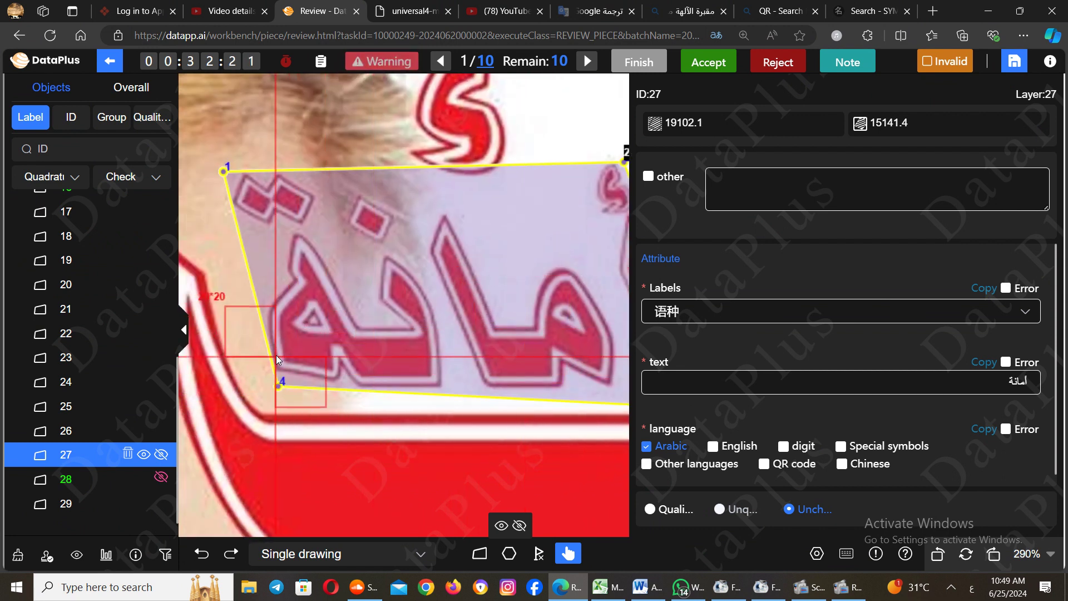
pyautogui.scroll(1, 284, 372)
pyautogui.scroll(3, 283, 372)
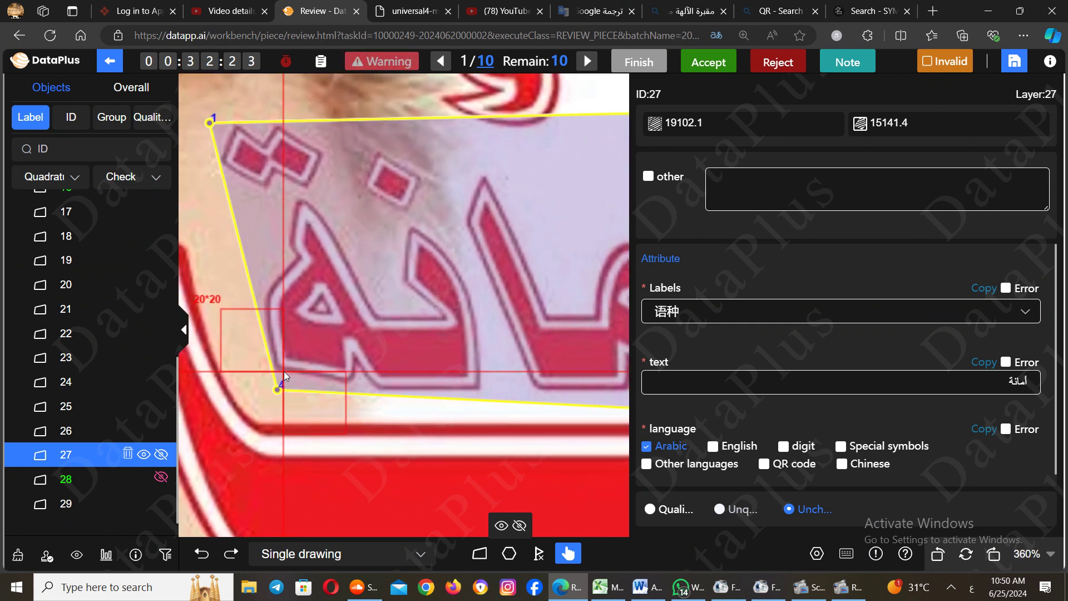
pyautogui.moveTo(276, 391)
pyautogui.mouseDown()
pyautogui.moveTo(266, 395)
pyautogui.moveTo(277, 395)
pyautogui.mouseUp()
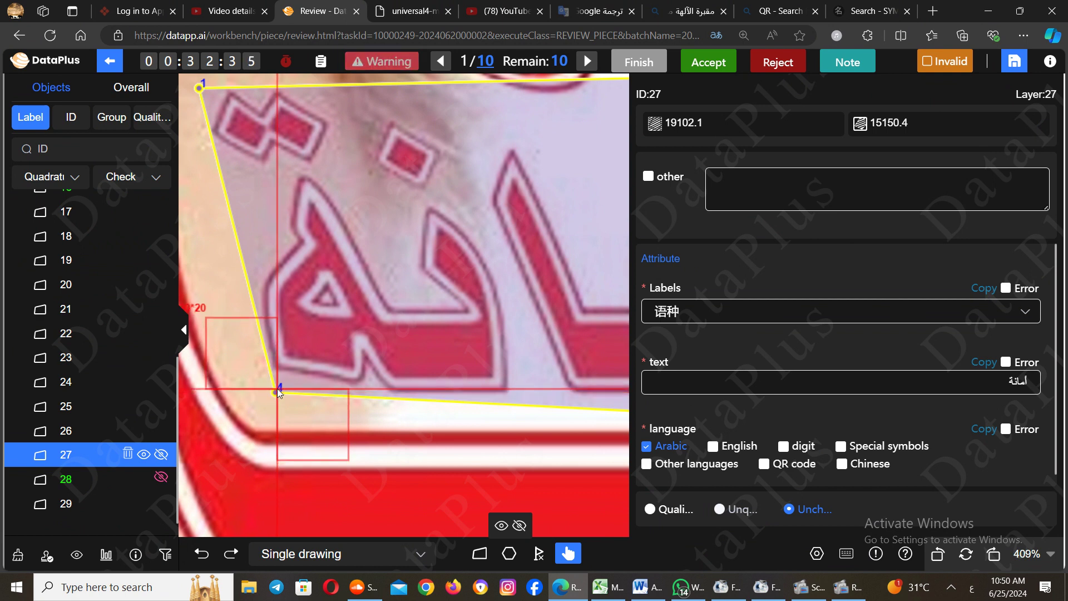
pyautogui.moveTo(278, 393)
pyautogui.mouseDown()
pyautogui.moveTo(276, 379)
pyautogui.moveTo(277, 392)
pyautogui.mouseUp()
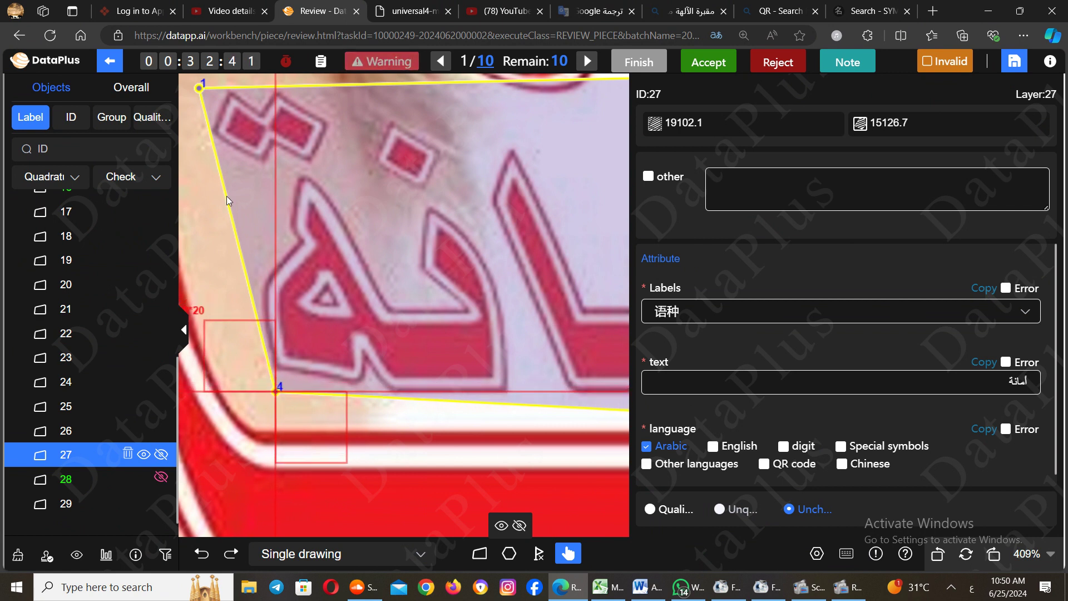
# Move corner 1 of region 27 slightly outward, away from the dots on the final letter of أمانة
pyautogui.press('f')
pyautogui.press('f')
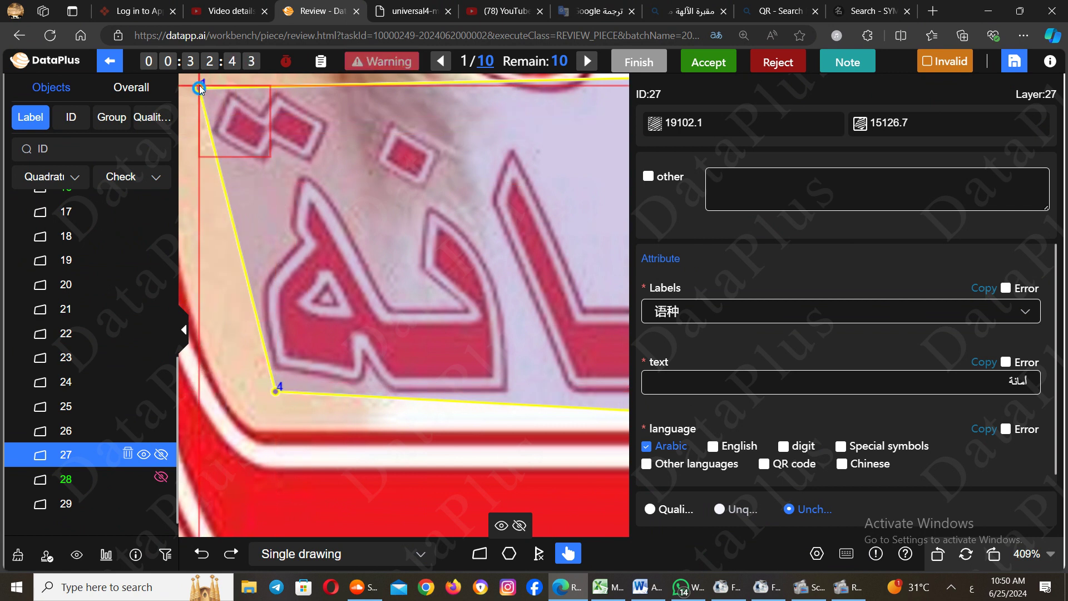
pyautogui.moveTo(202, 89); pyautogui.dragTo(197, 91)
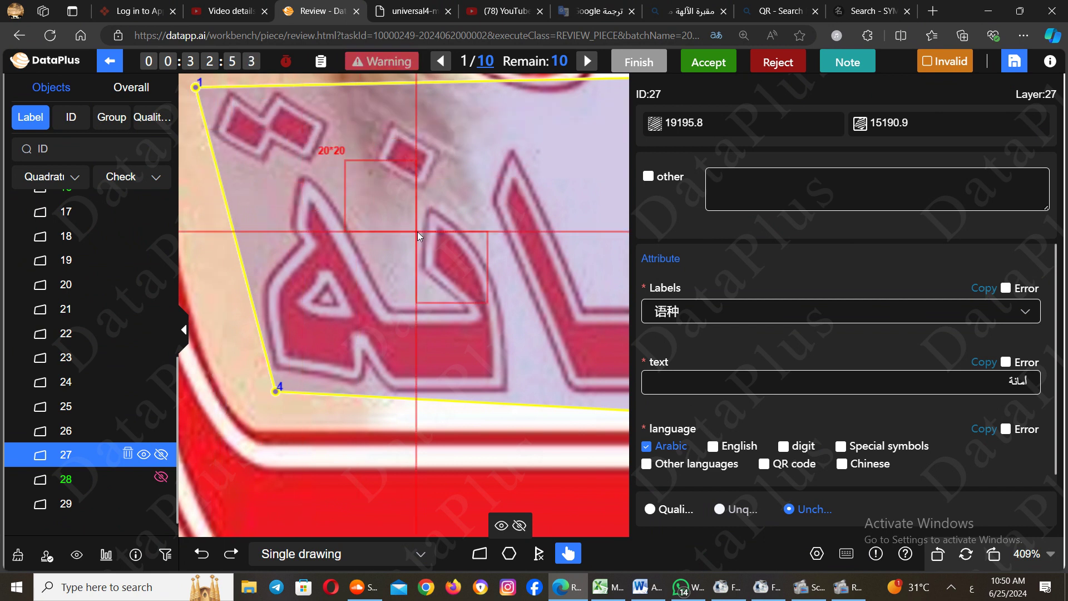
# Examine region 27's outline along the rest of the word أمانة up to the hamza beside corner 2, keeping the region selected
pyautogui.moveTo(418, 232); pyautogui.dragTo(335, 232)
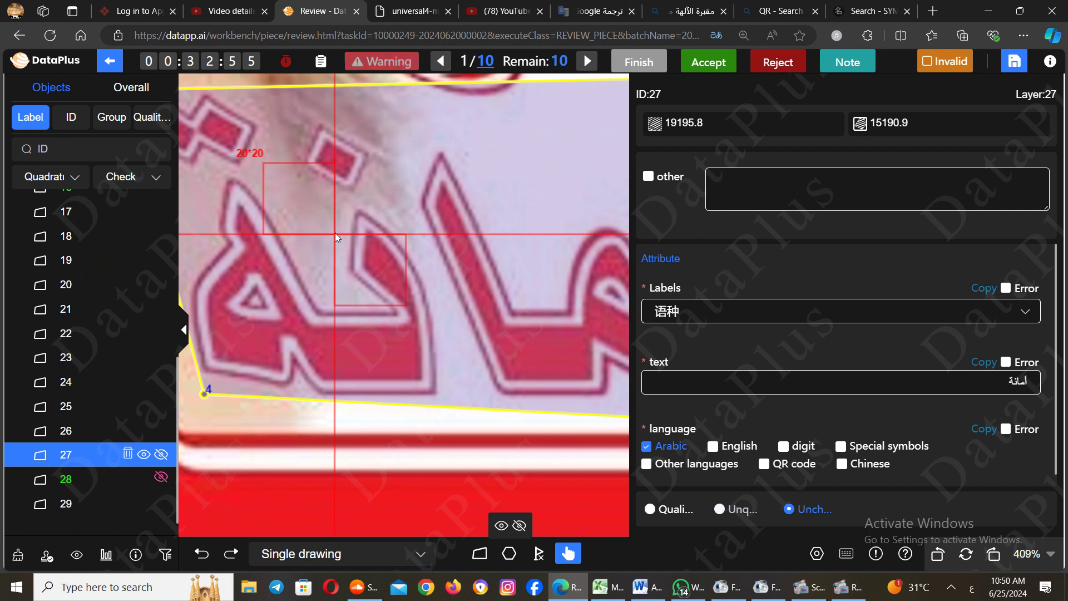
pyautogui.moveTo(536, 260); pyautogui.dragTo(465, 293)
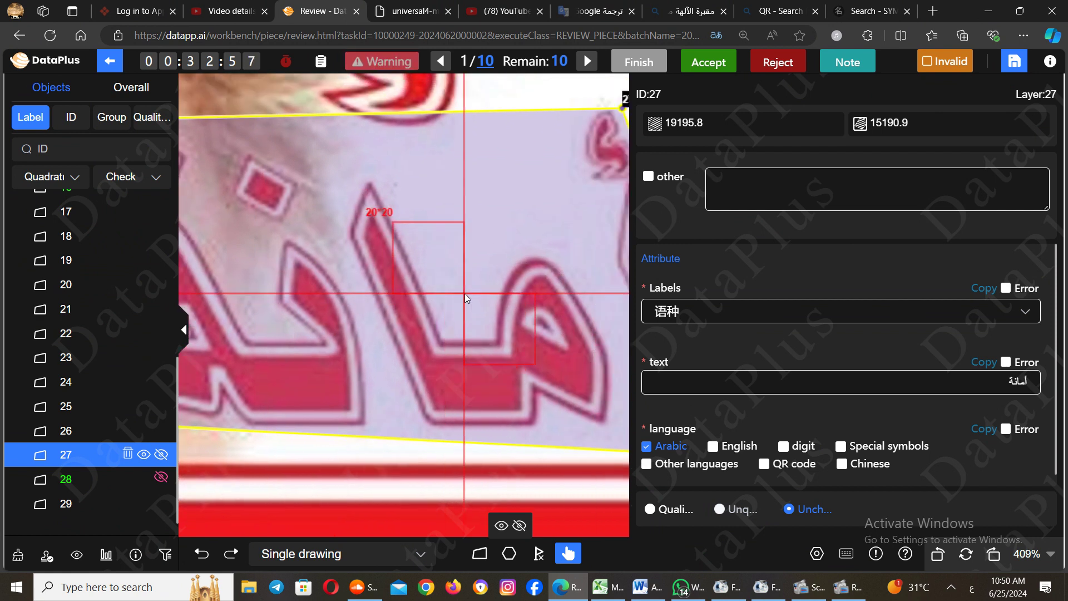
pyautogui.scroll(1, 586, 248)
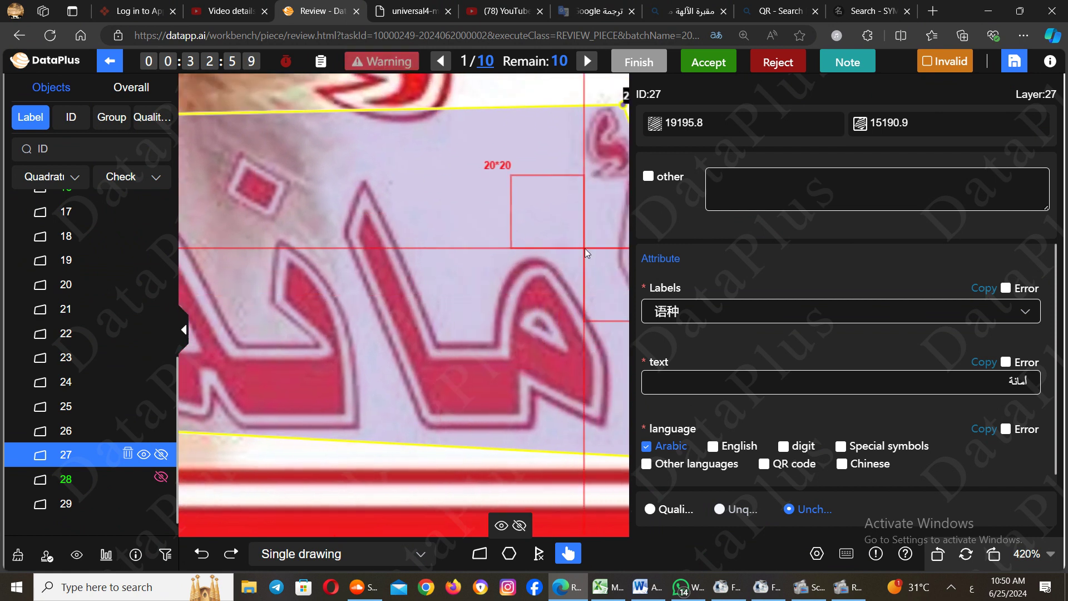
pyautogui.rightClick(585, 248)
pyautogui.moveTo(534, 222); pyautogui.dragTo(469, 276)
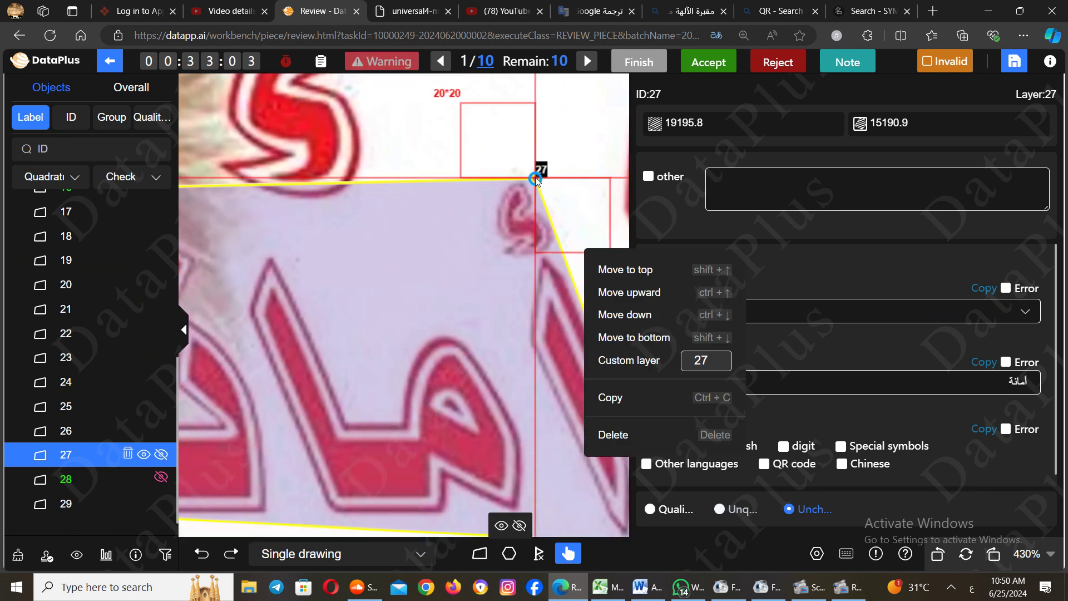
pyautogui.press('Escape')
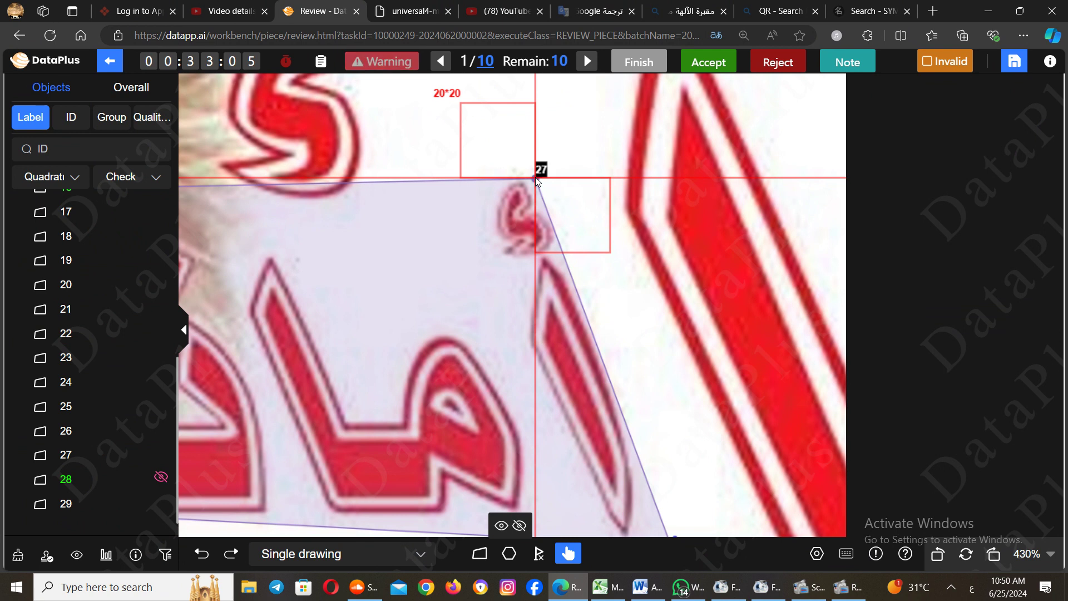
pyautogui.moveTo(477, 334)
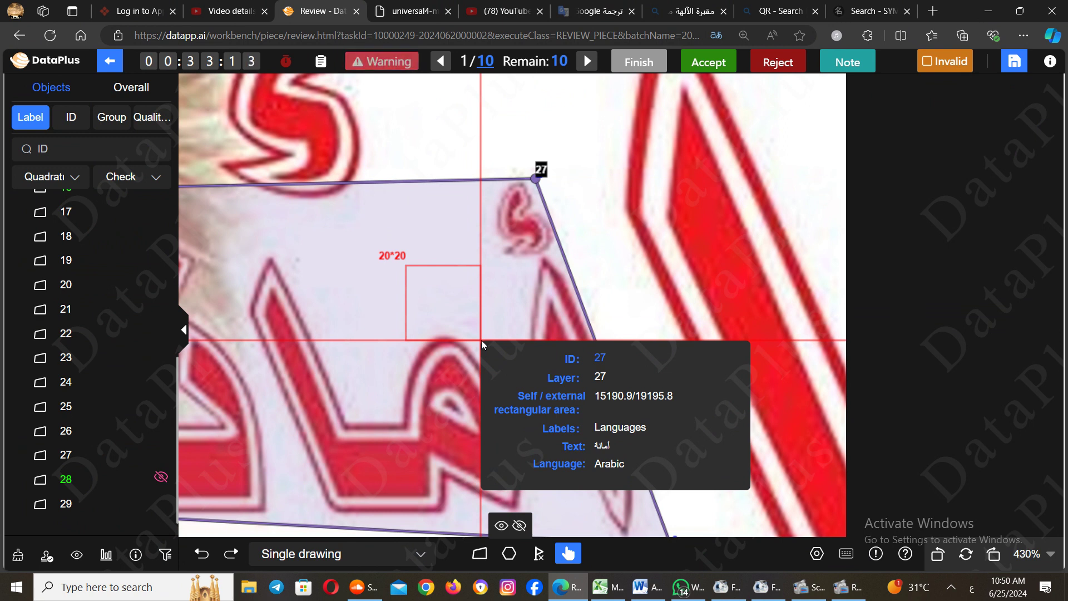
pyautogui.click(451, 285)
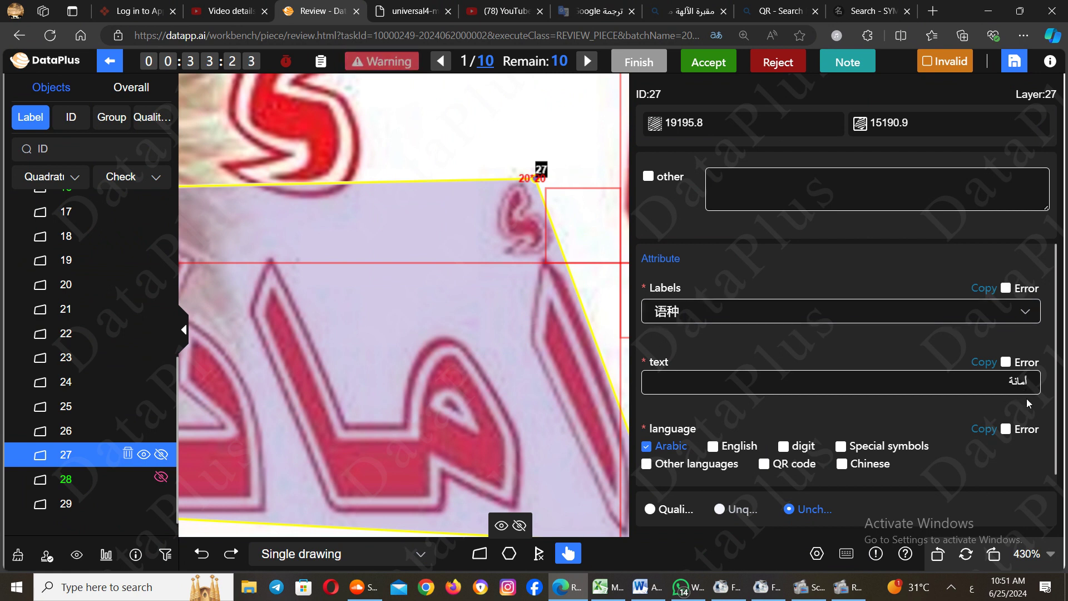
# Enlarge the browser page zoom to 175% so region 27's attributes are easier to read
pyautogui.click(1023, 35)
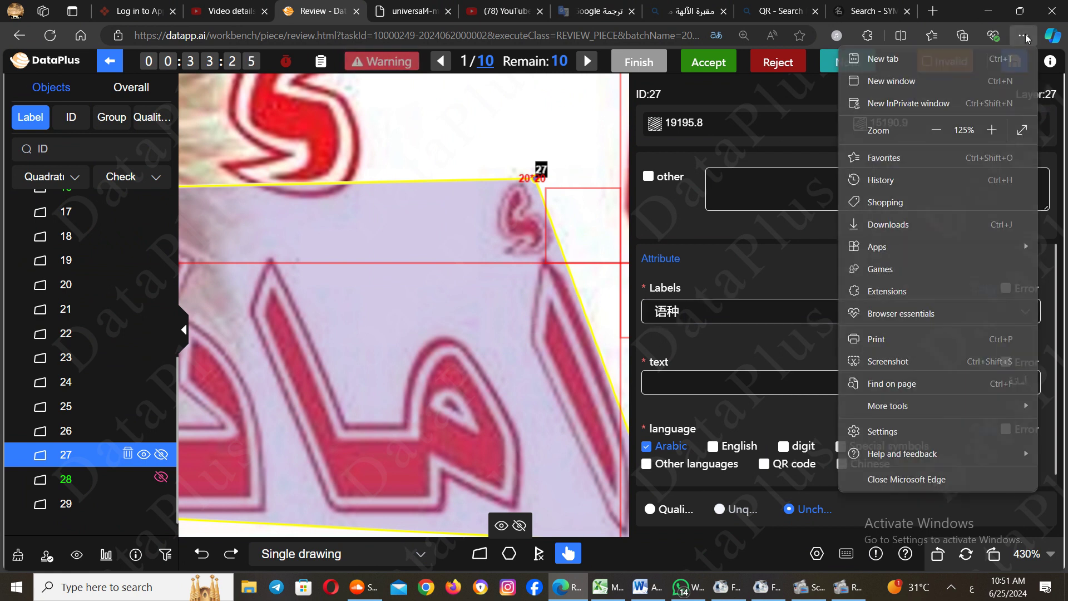
pyautogui.click(991, 130)
pyautogui.click(991, 130)
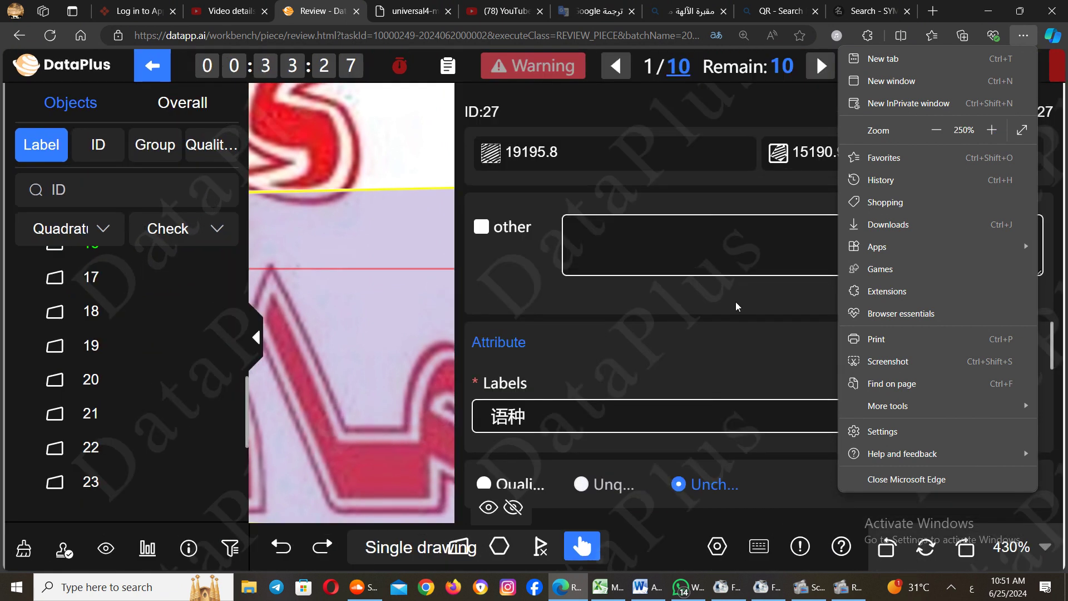
pyautogui.click(732, 343)
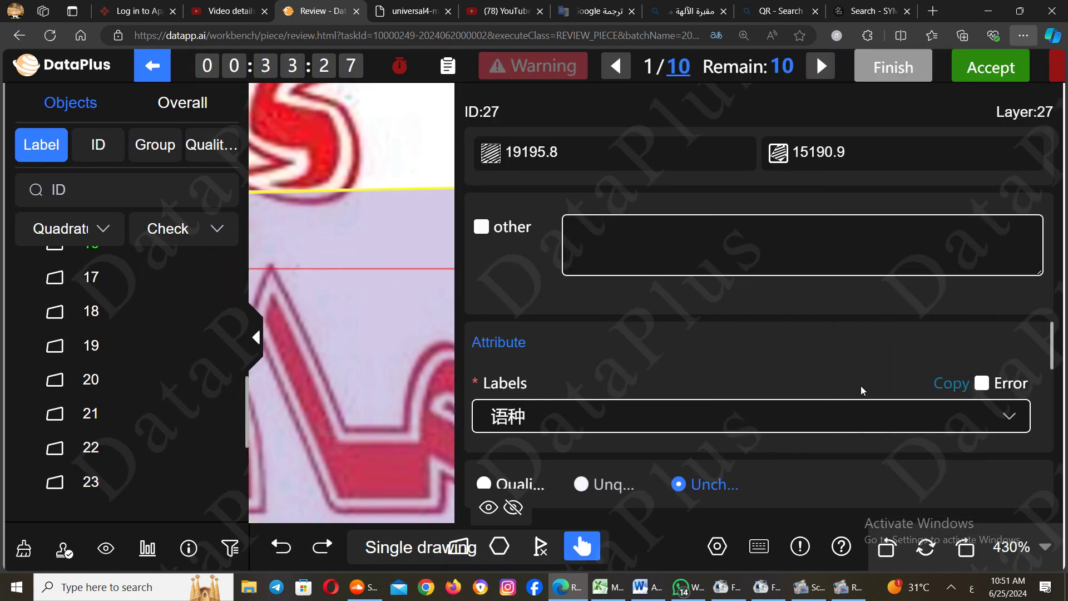
pyautogui.hotkey('ctrl', '+')
pyautogui.hotkey('ctrl', '+')
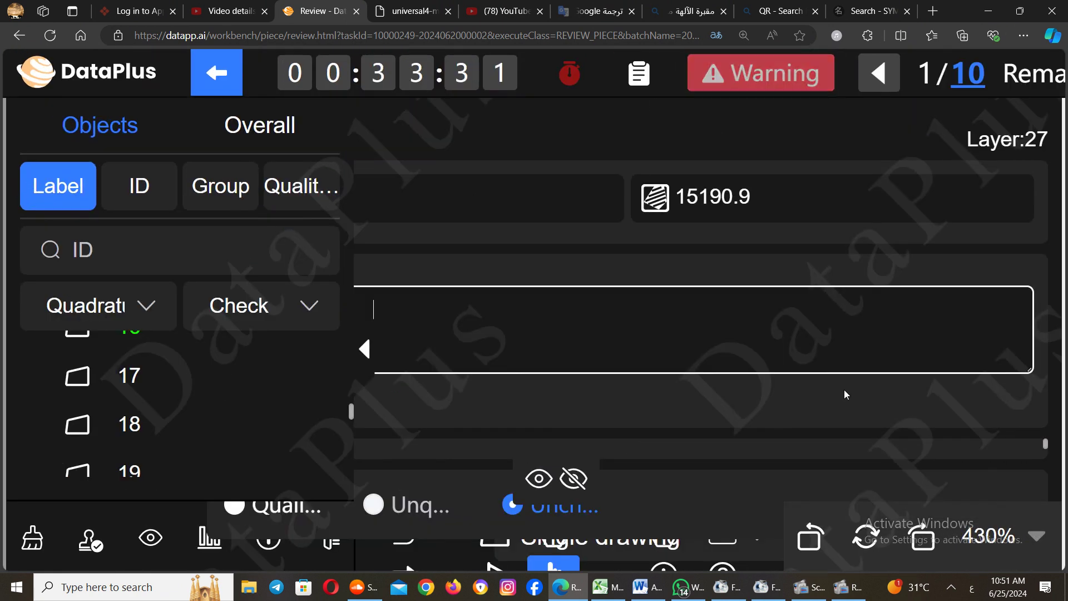
pyautogui.click(1023, 35)
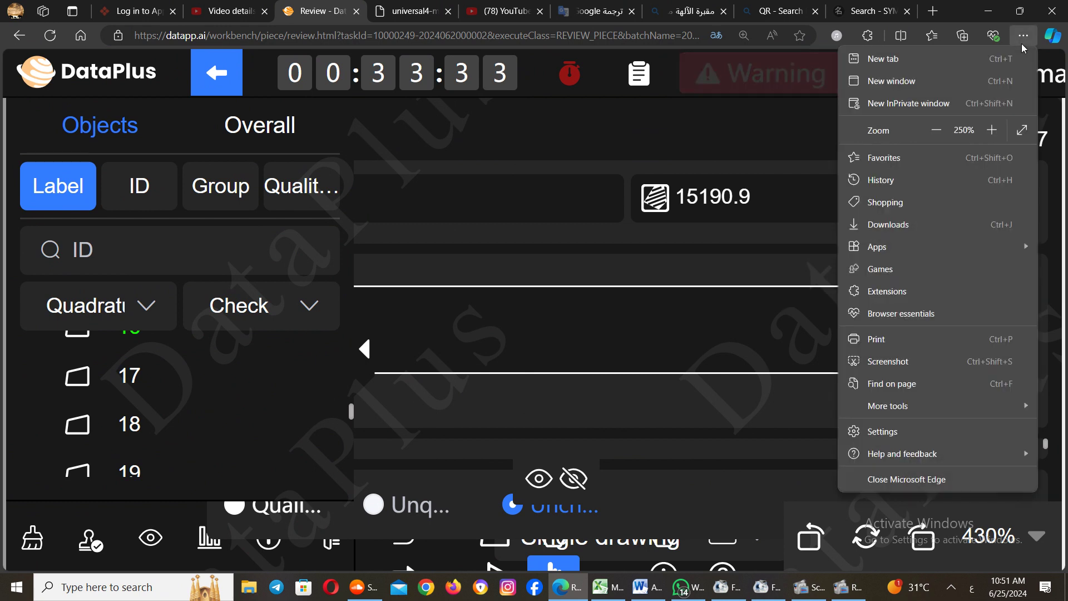
pyautogui.click(936, 130)
pyautogui.click(936, 131)
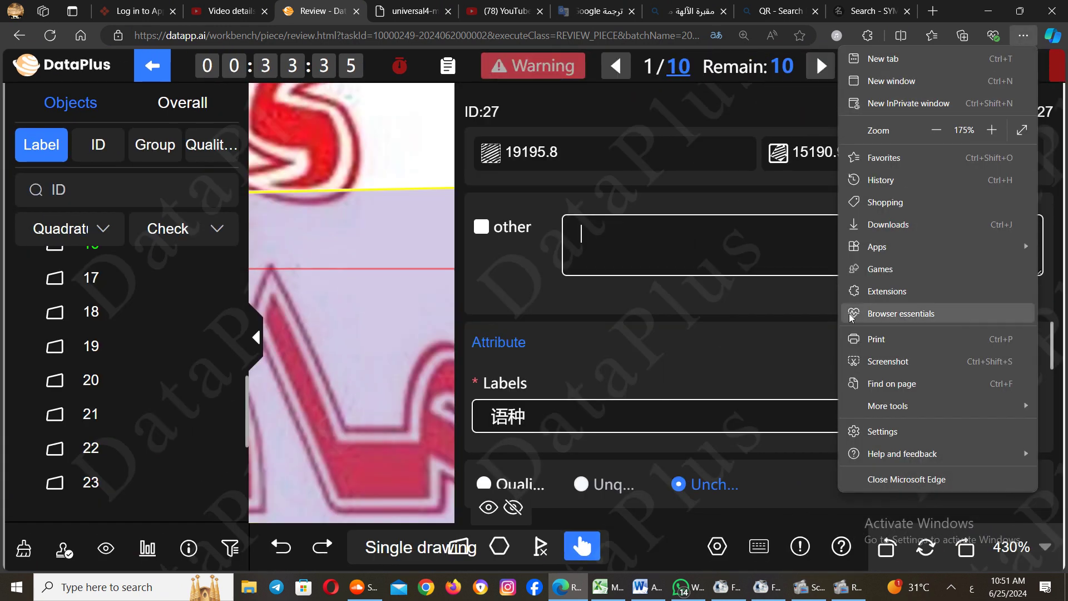
pyautogui.click(747, 313)
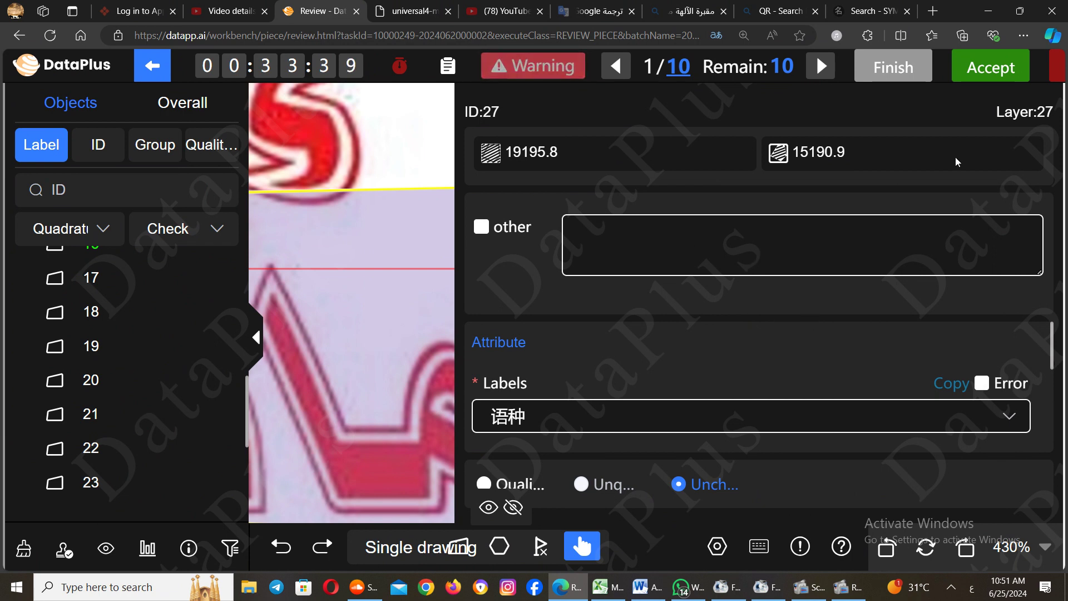
# Check the spelling in the text attribute of region 27, including the hamza on the first letter
pyautogui.scroll(-1, 1054, 377)
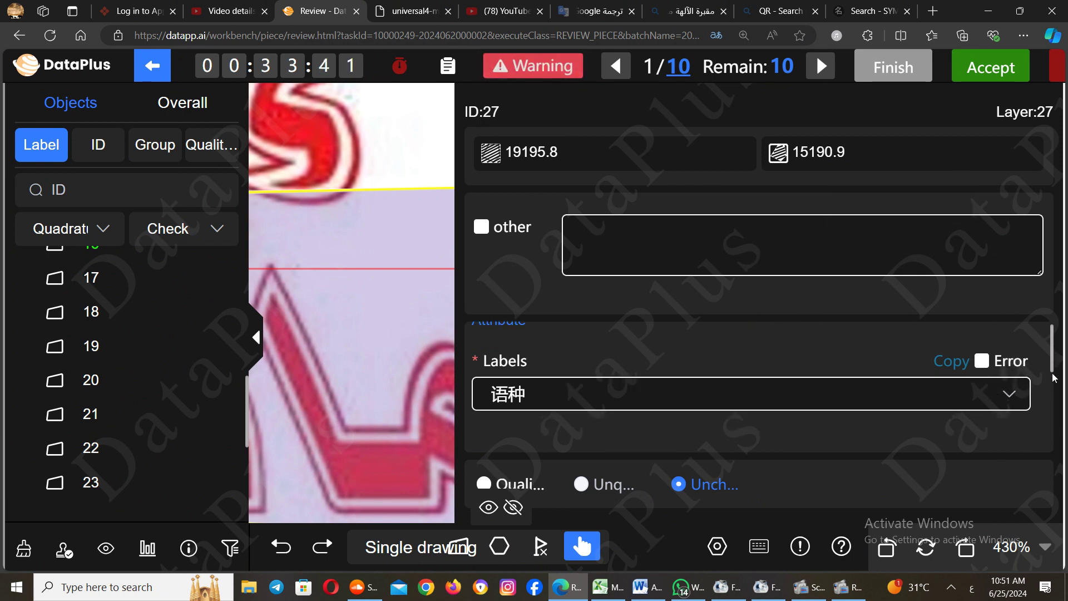
pyautogui.scroll(-2, 1054, 377)
pyautogui.scroll(-1, 1053, 389)
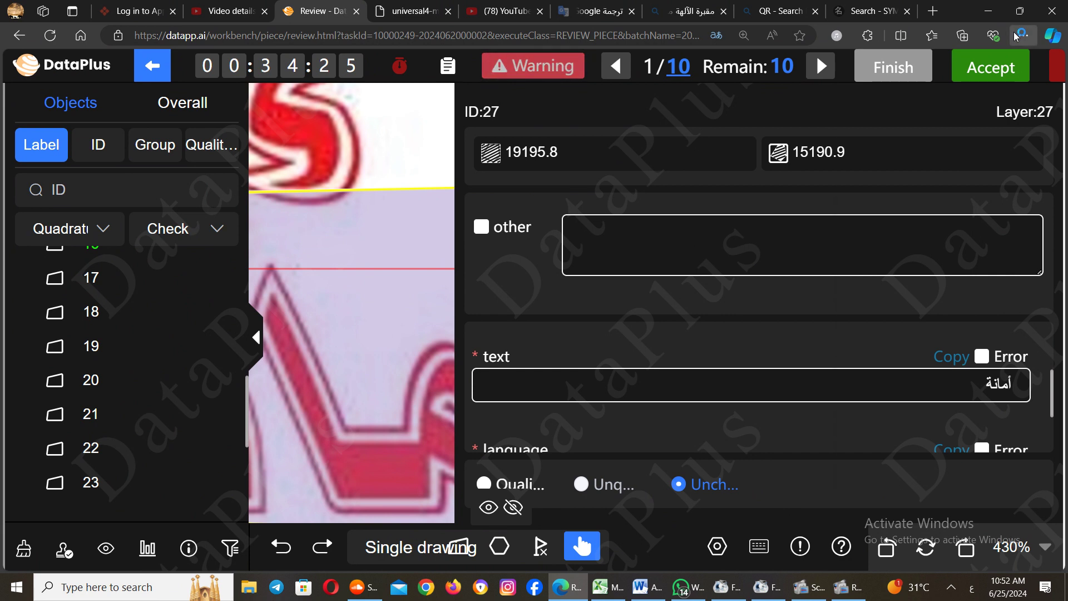
# Reduce the browser page zoom to 100%
pyautogui.click(1024, 35)
pyautogui.click(937, 131)
pyautogui.click(936, 130)
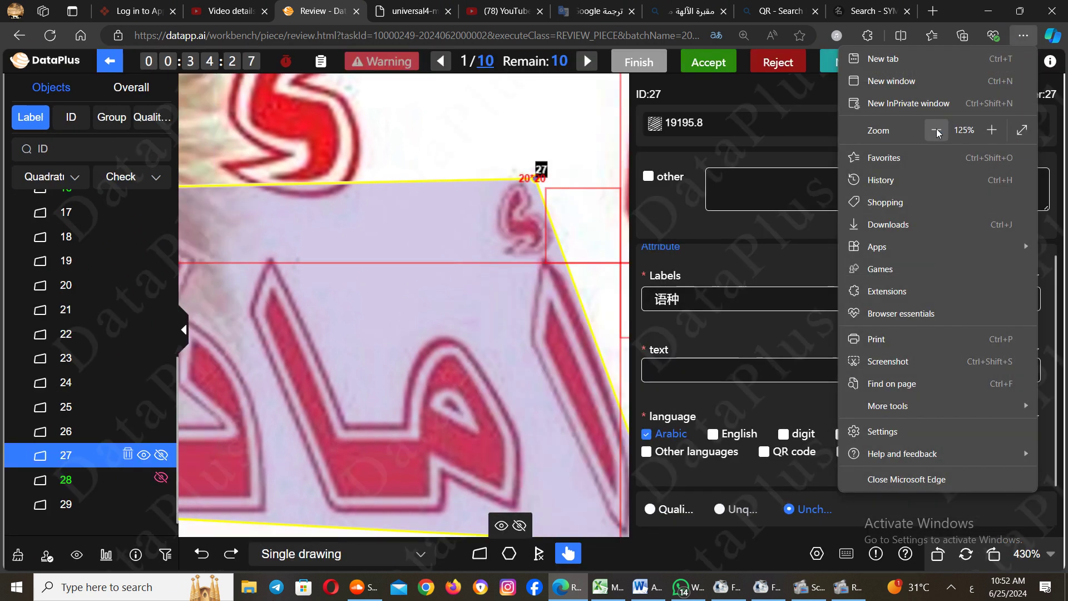
pyautogui.click(937, 130)
pyautogui.click(937, 130)
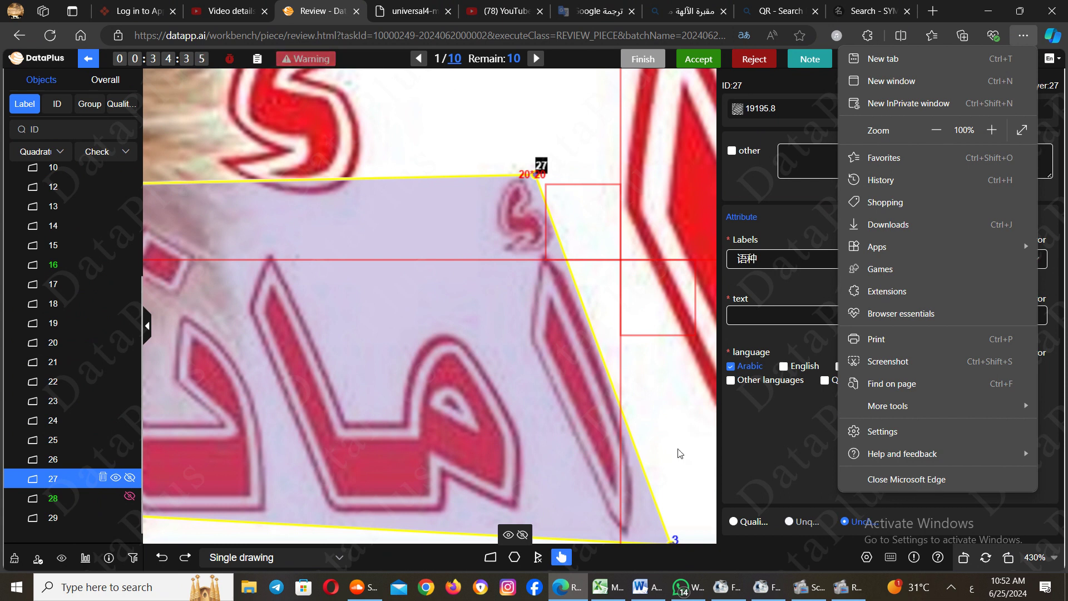
# Mark annotation 27 as qualified and make the hidden annotation 28 visible again
pyautogui.click(735, 523)
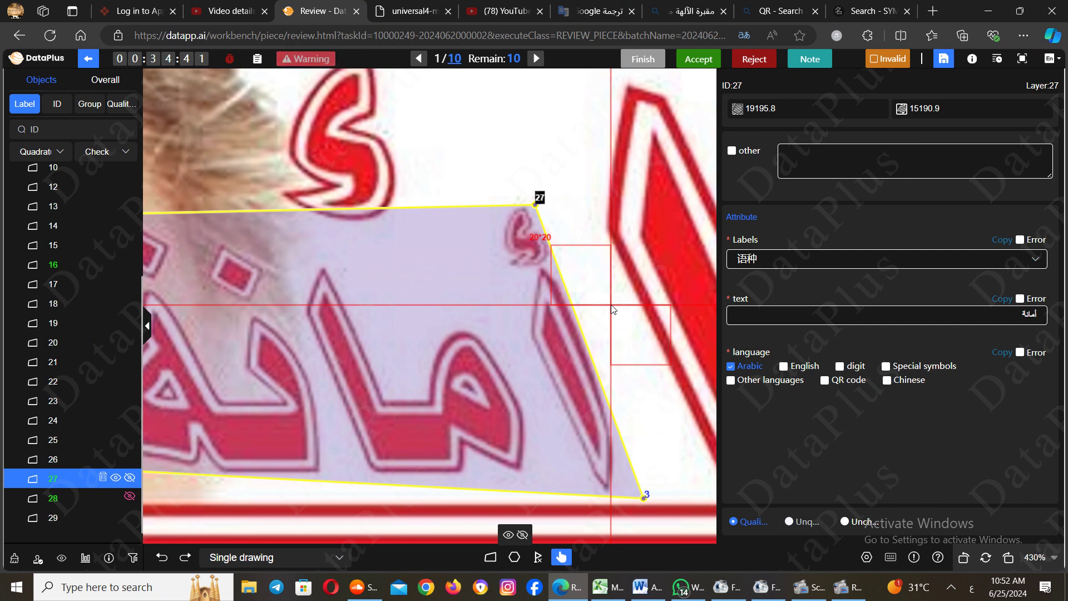
pyautogui.moveTo(612, 309); pyautogui.dragTo(572, 311)
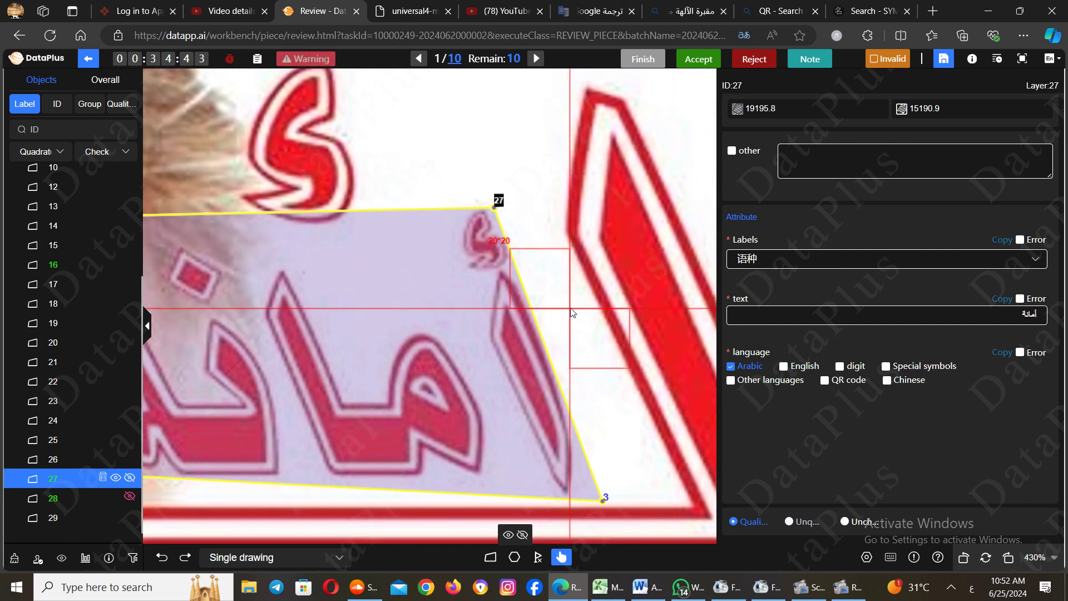
pyautogui.scroll(-4, 572, 312)
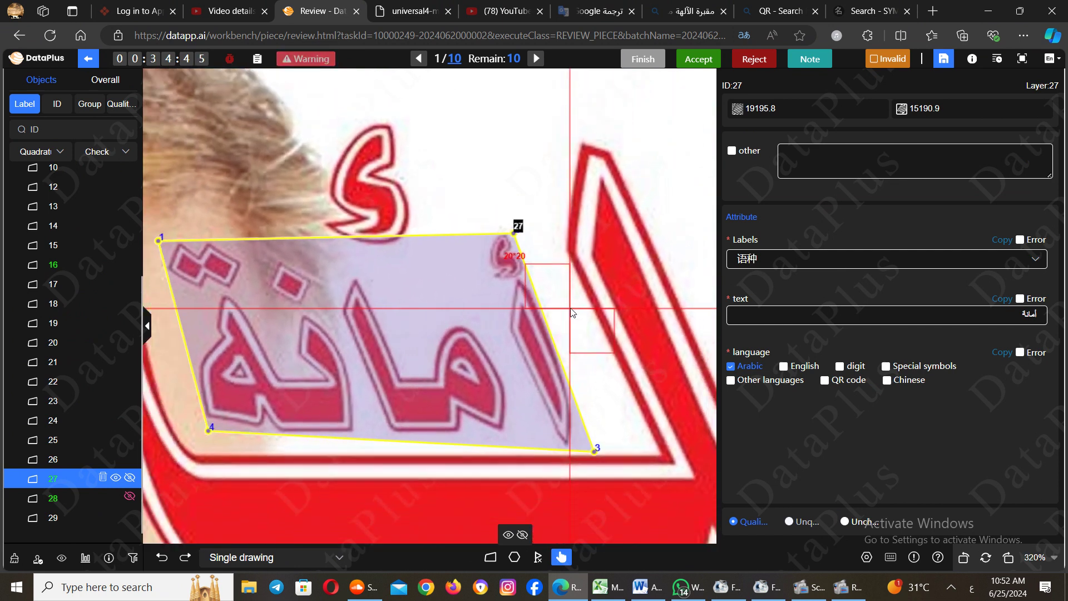
pyautogui.scroll(-4, 572, 312)
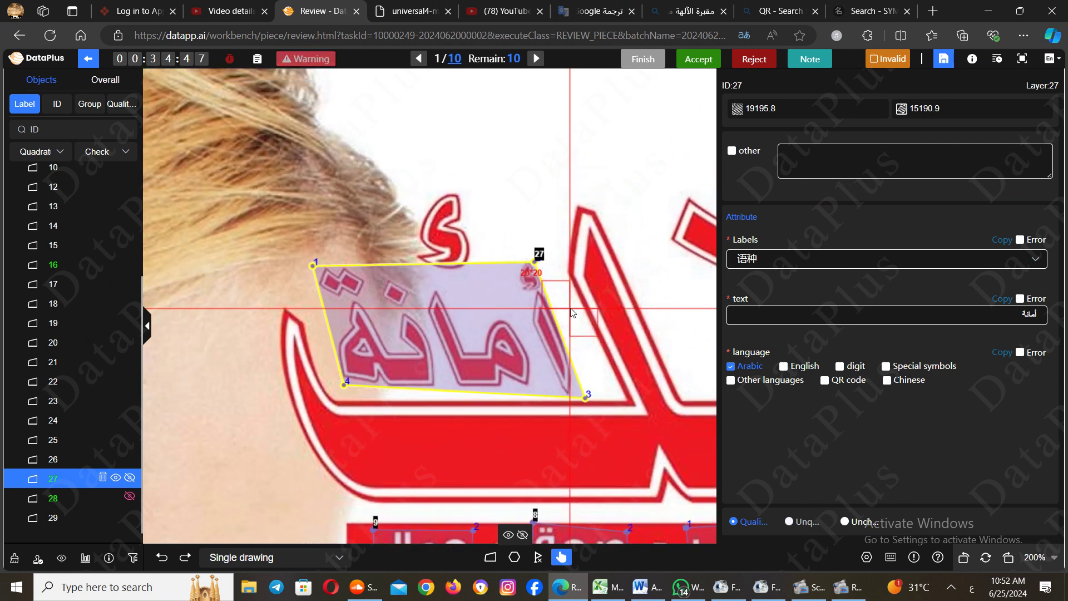
pyautogui.scroll(-1, 572, 311)
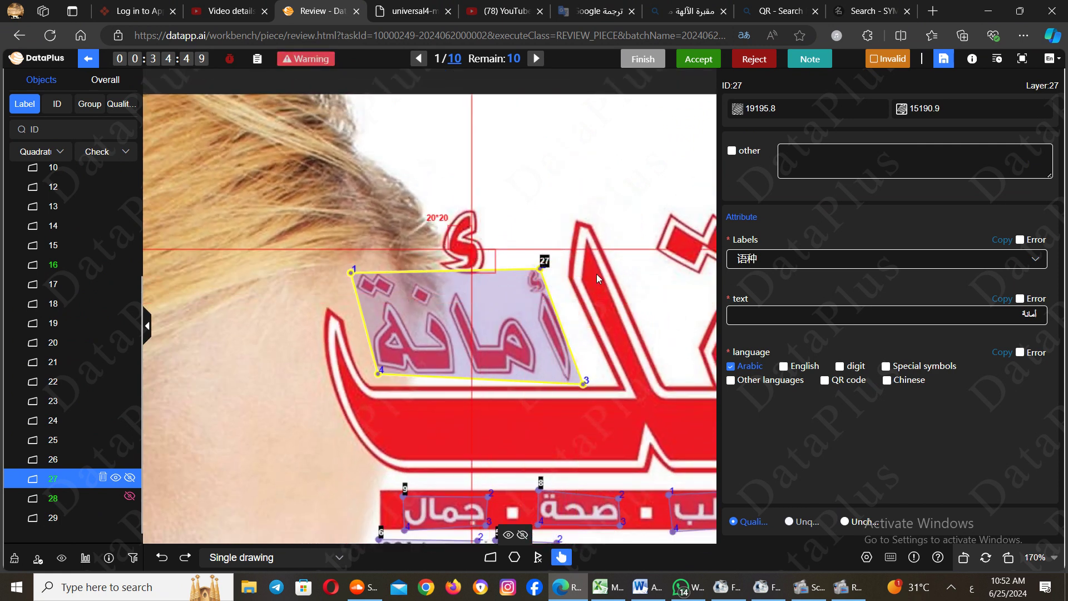
pyautogui.click(129, 497)
# Check the text and language of the SEHATEK AMANA annotation and of the Arabic tagline annotation beneath it
pyautogui.moveTo(534, 424); pyautogui.dragTo(394, 312)
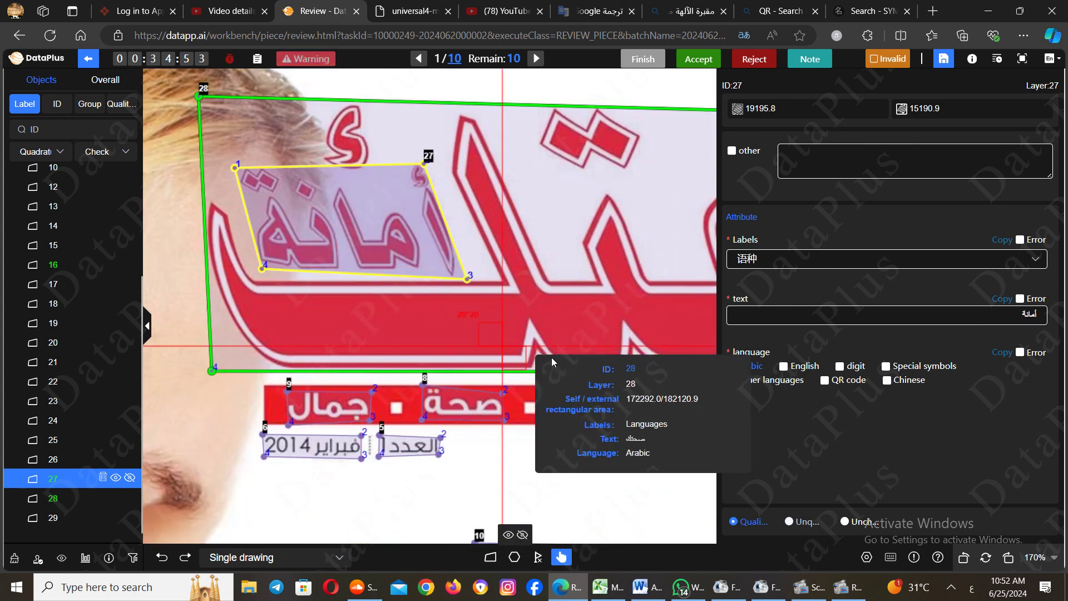
pyautogui.moveTo(552, 361); pyautogui.dragTo(423, 311)
pyautogui.moveTo(497, 466); pyautogui.dragTo(434, 490)
pyautogui.moveTo(606, 462); pyautogui.dragTo(402, 467)
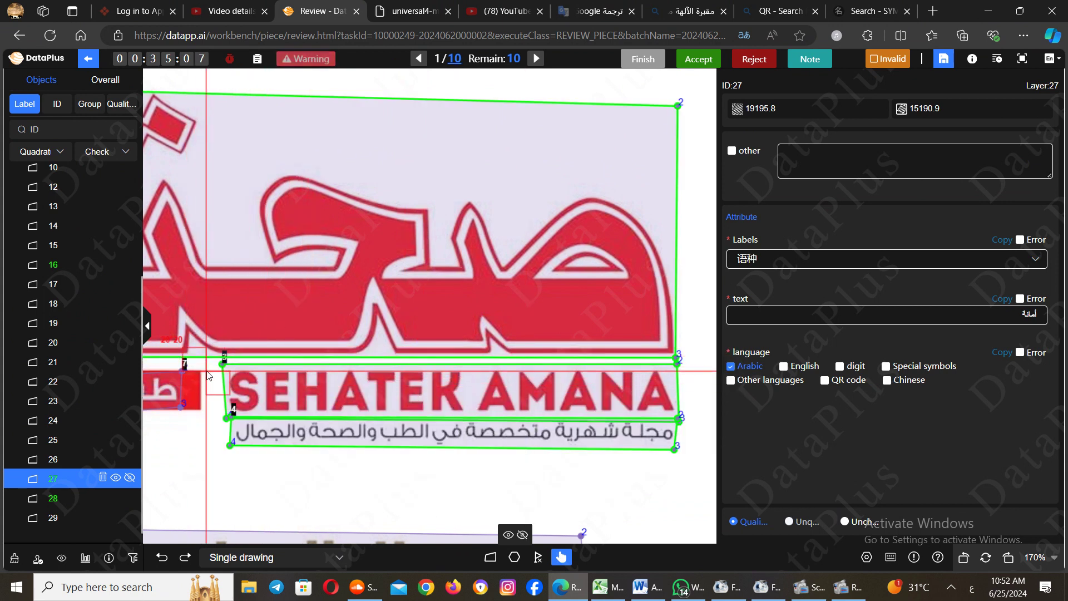
pyautogui.click(471, 400)
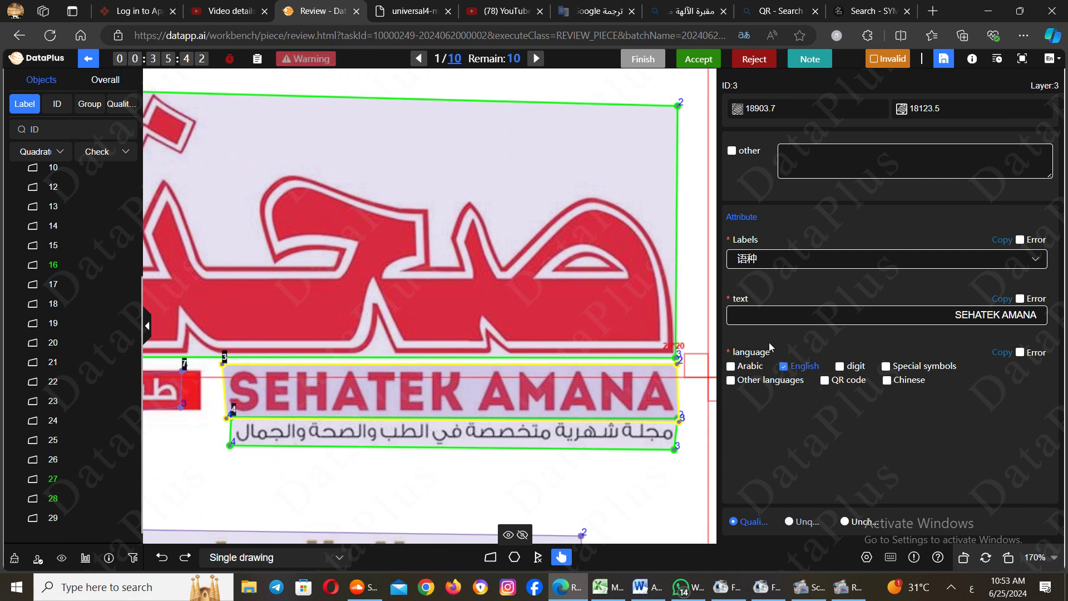
pyautogui.click(521, 433)
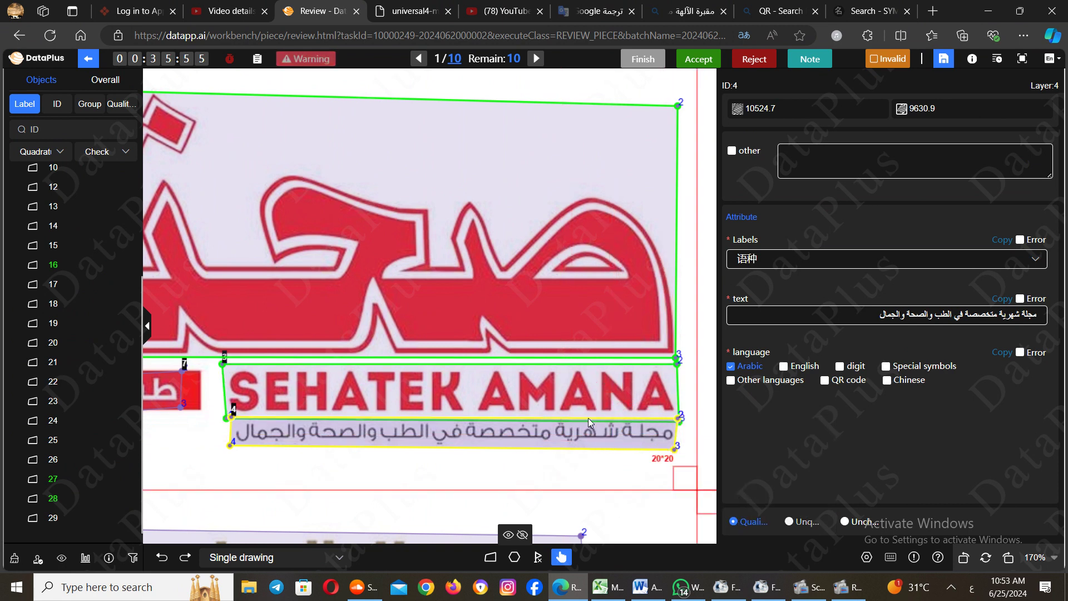
# Pull the upper-right and lower-right corners of the SEHATEK AMANA annotation in close to the final letter A
pyautogui.click(575, 387)
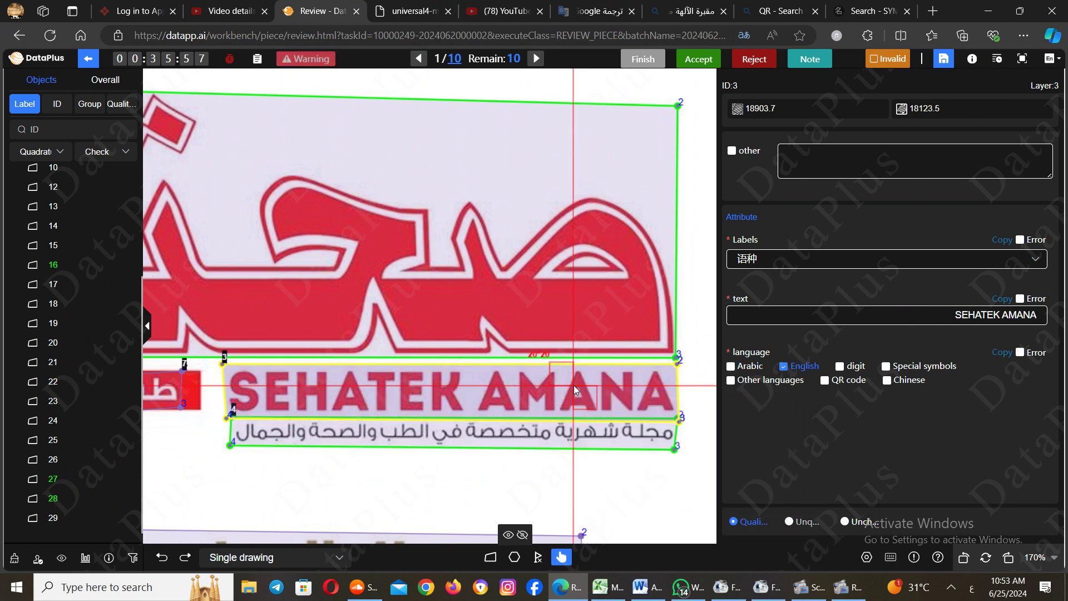
pyautogui.scroll(5, 573, 385)
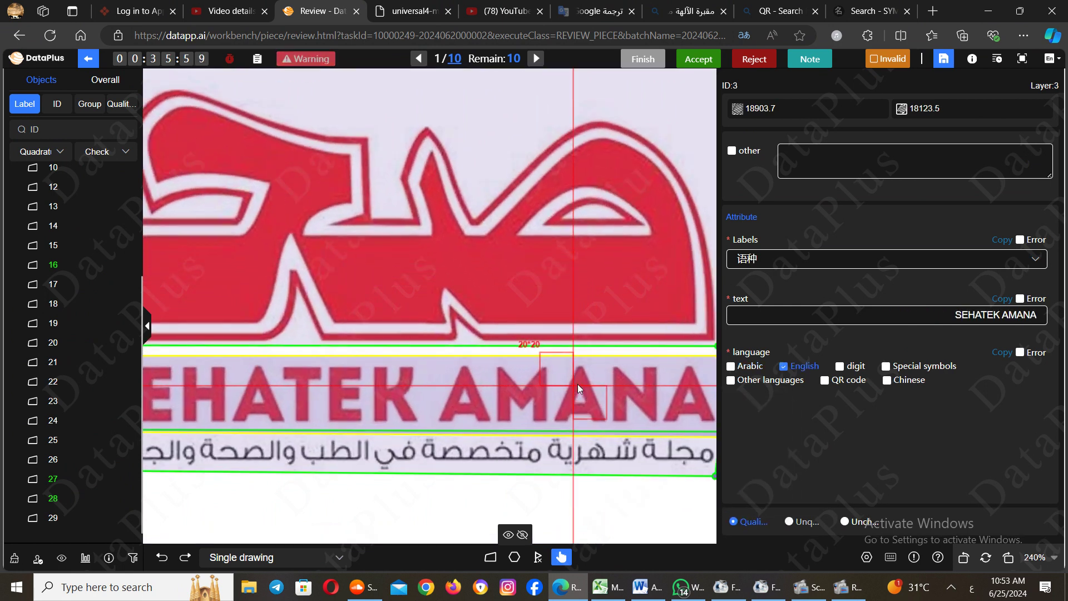
pyautogui.moveTo(606, 384); pyautogui.dragTo(667, 393)
pyautogui.scroll(-3, 617, 388)
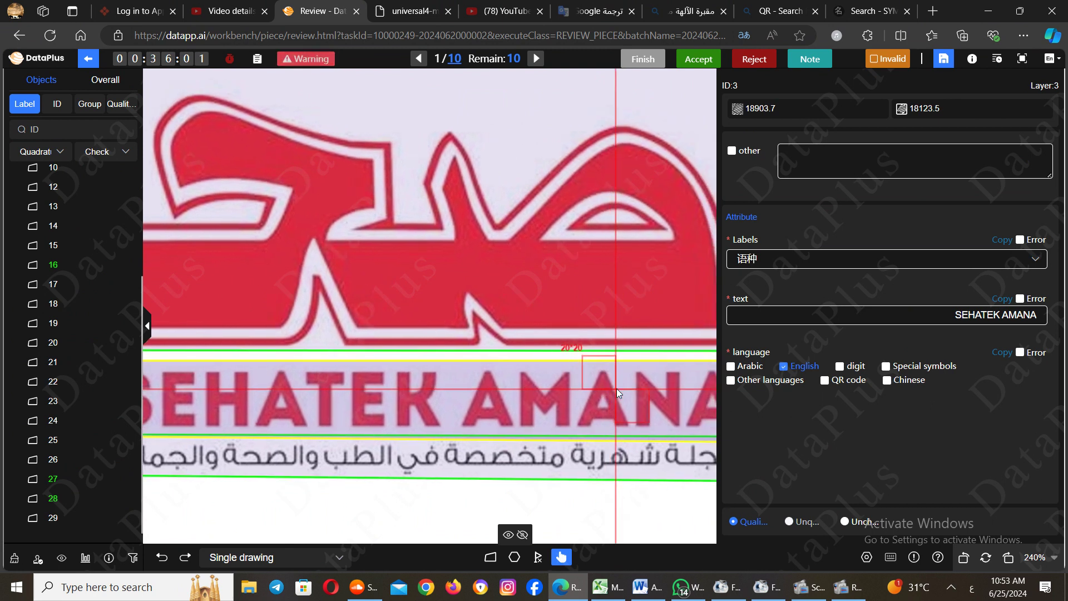
pyautogui.scroll(-1, 616, 389)
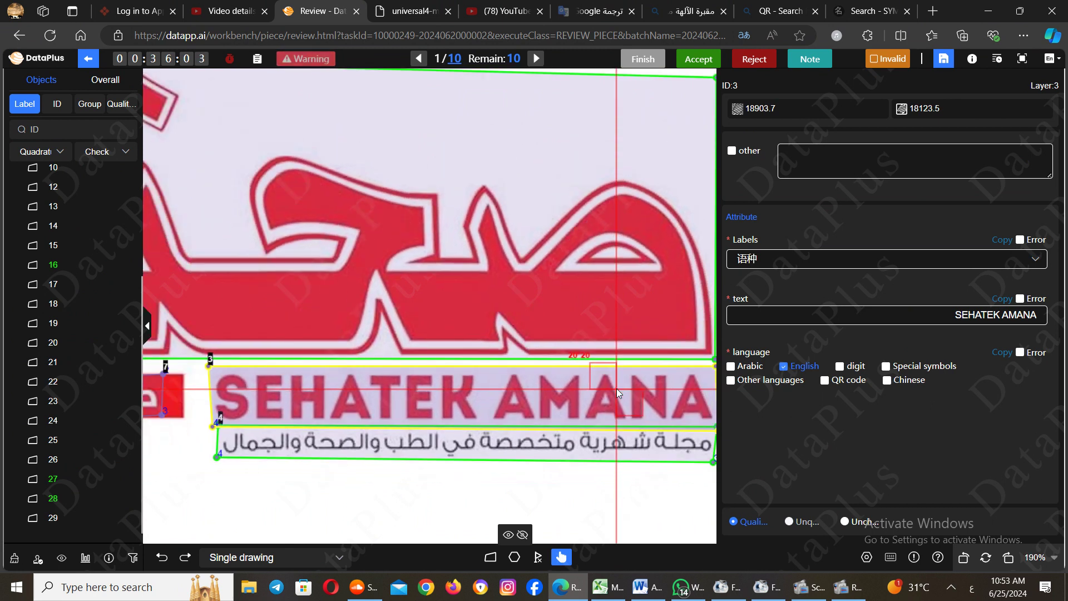
pyautogui.moveTo(617, 388); pyautogui.dragTo(582, 393)
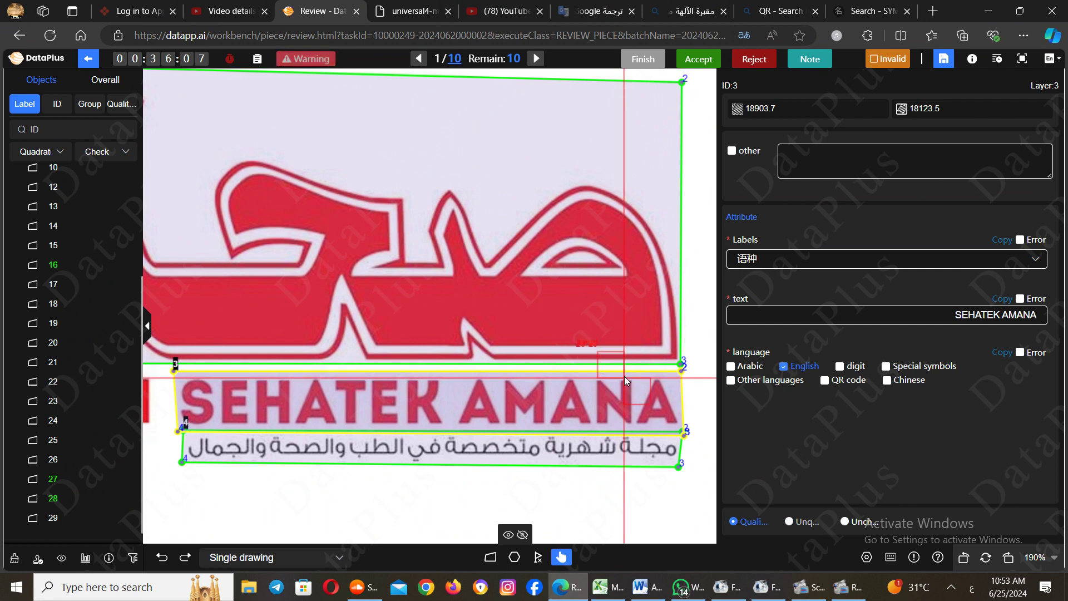
pyautogui.scroll(5, 624, 374)
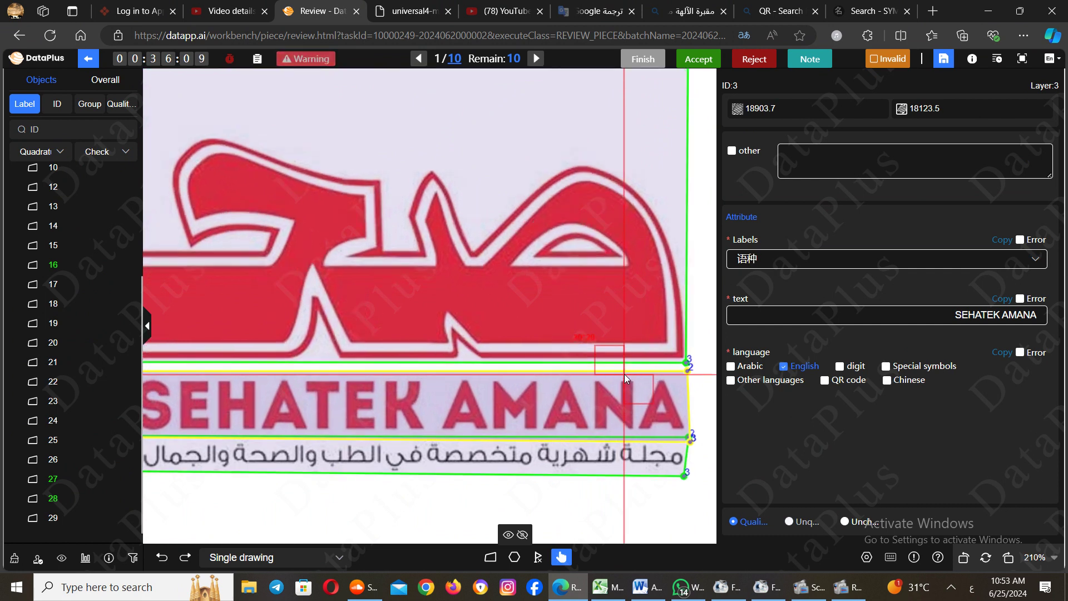
pyautogui.scroll(5, 624, 374)
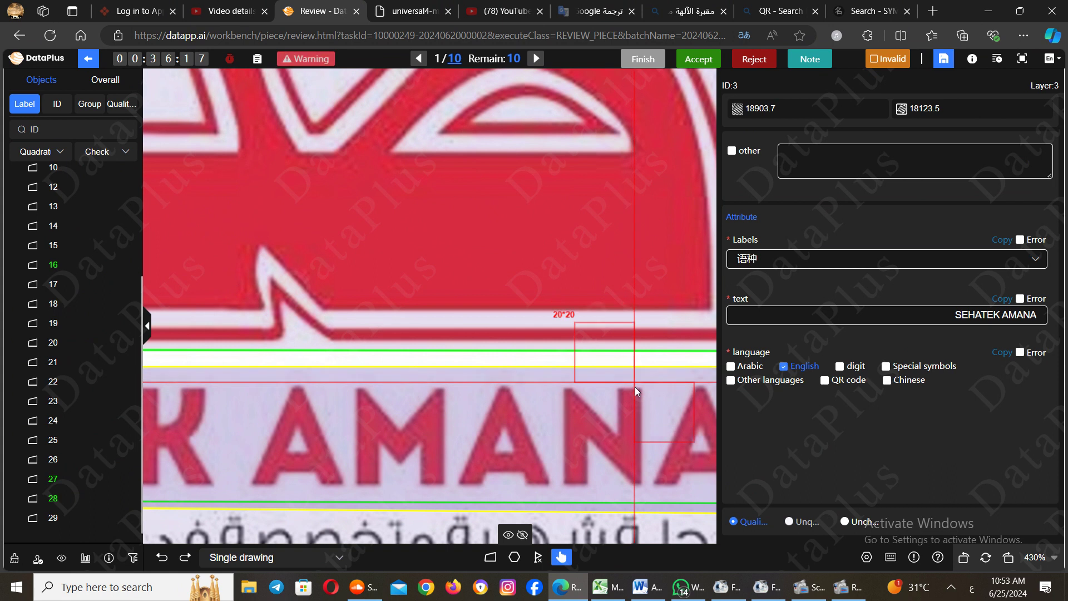
pyautogui.moveTo(438, 408); pyautogui.dragTo(405, 385)
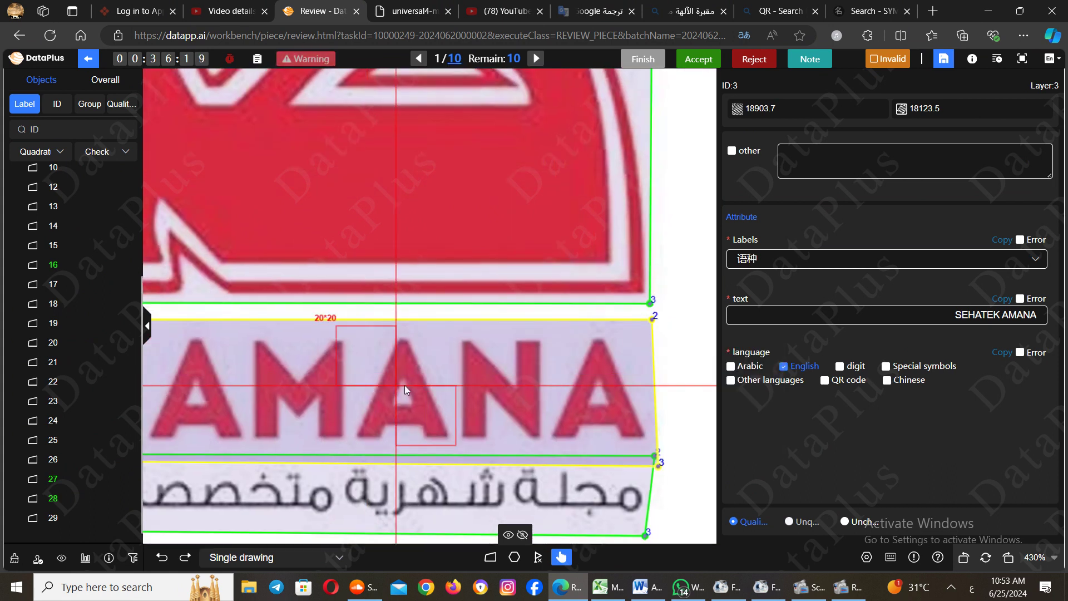
pyautogui.moveTo(661, 463); pyautogui.dragTo(661, 466)
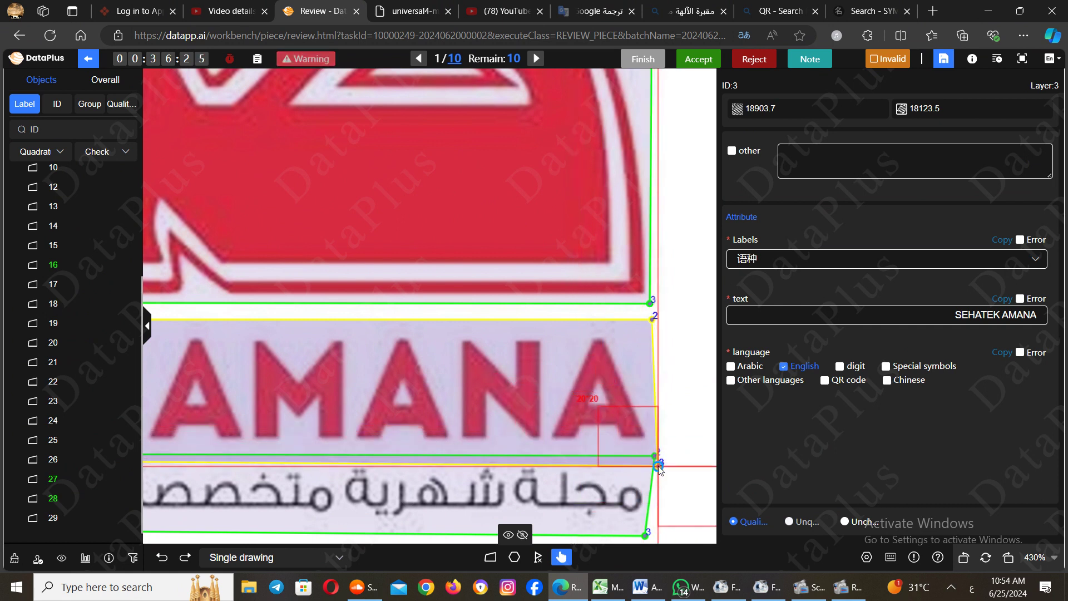
pyautogui.moveTo(653, 319); pyautogui.dragTo(638, 337)
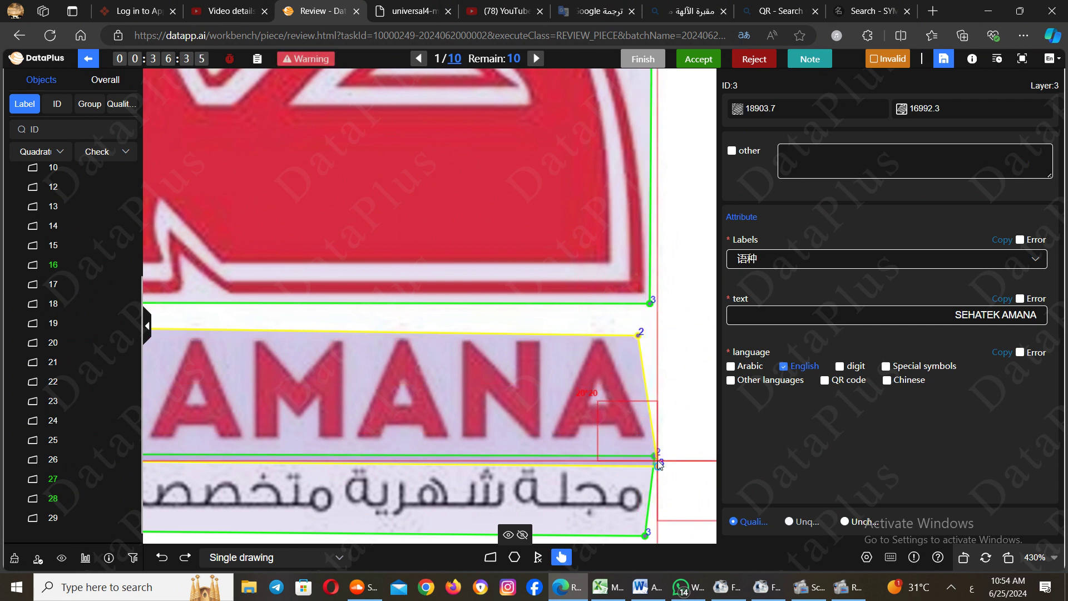
pyautogui.moveTo(658, 466); pyautogui.dragTo(650, 442)
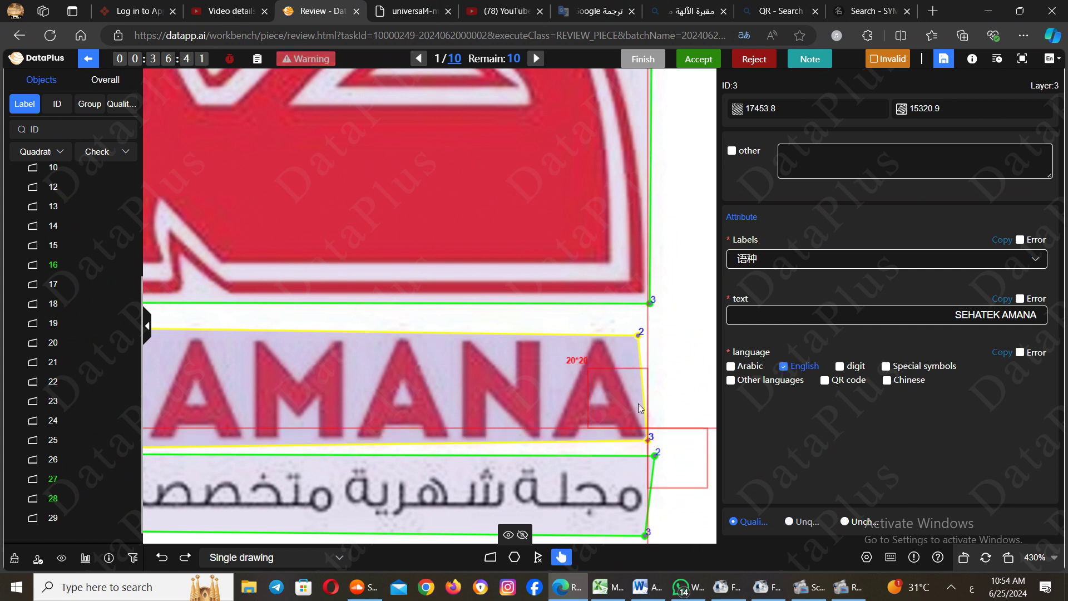
# Move the upper-left corner of the SEHATEK AMANA annotation in close to the top of the letter S
pyautogui.moveTo(530, 375); pyautogui.dragTo(619, 376)
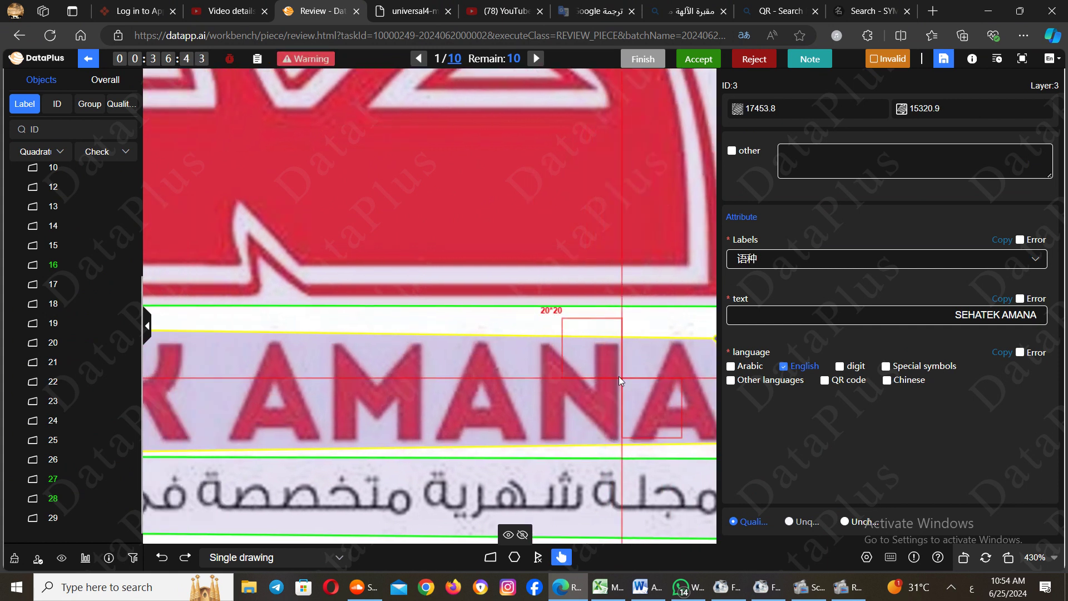
pyautogui.moveTo(393, 376); pyautogui.dragTo(485, 376)
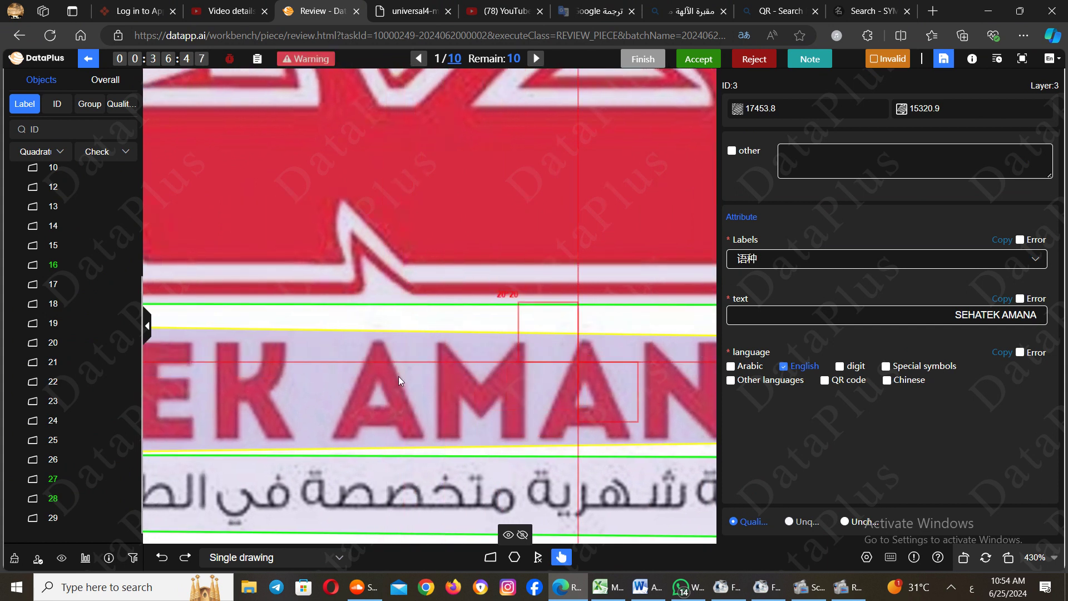
pyautogui.moveTo(476, 385); pyautogui.dragTo(487, 386)
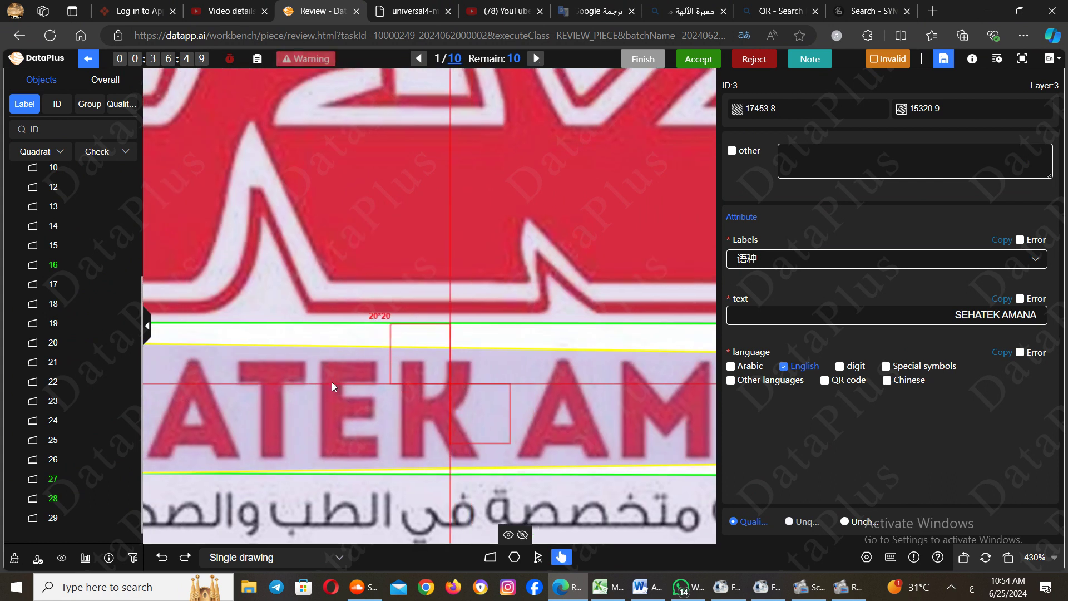
pyautogui.moveTo(285, 389); pyautogui.dragTo(430, 399)
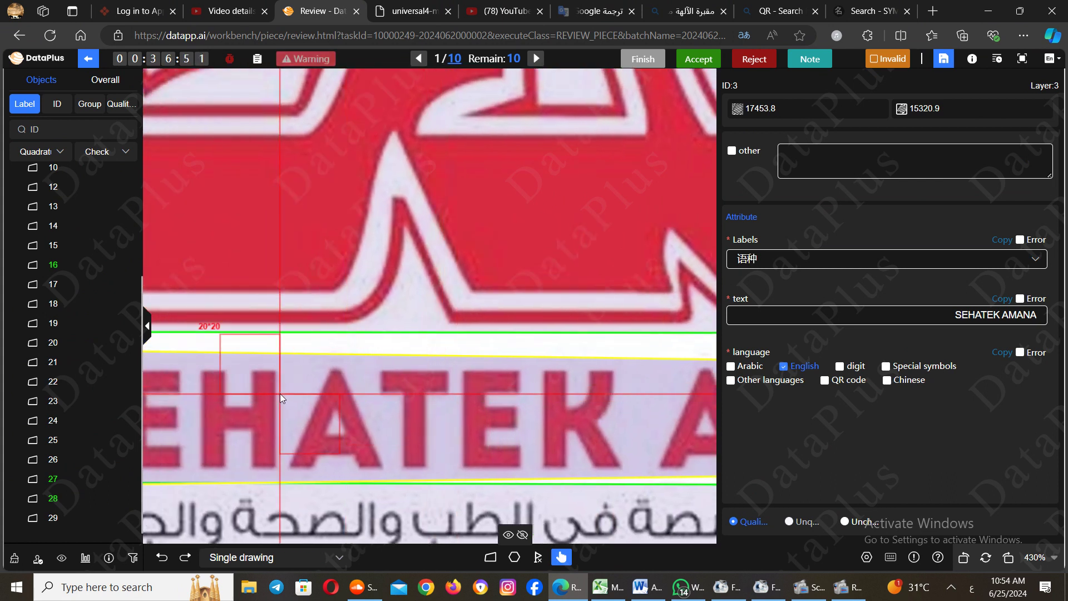
pyautogui.scroll(-3, 279, 393)
pyautogui.scroll(-2, 281, 396)
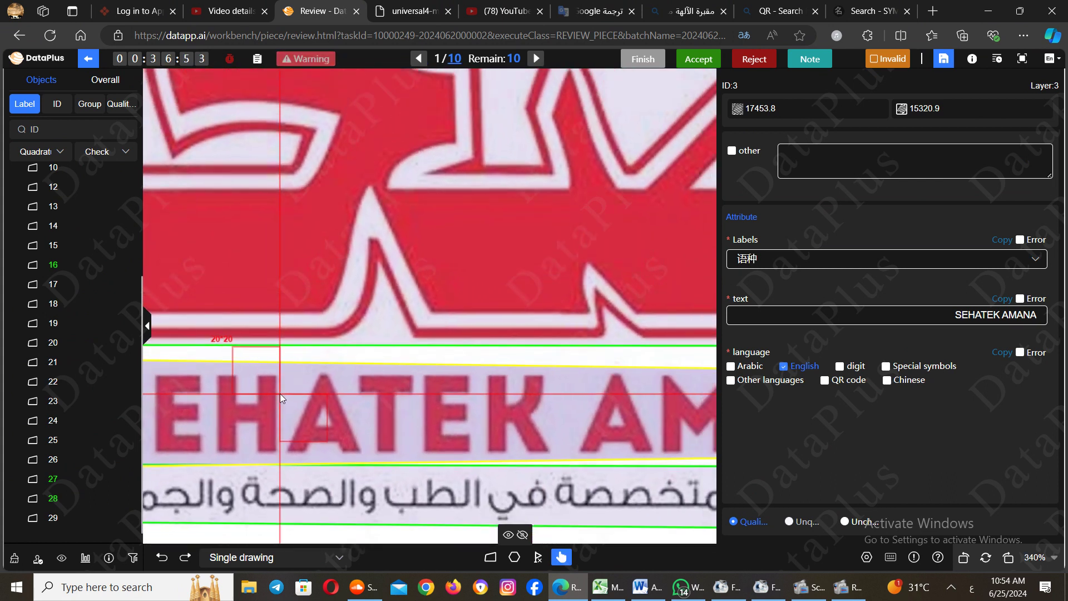
pyautogui.moveTo(277, 388); pyautogui.dragTo(372, 388)
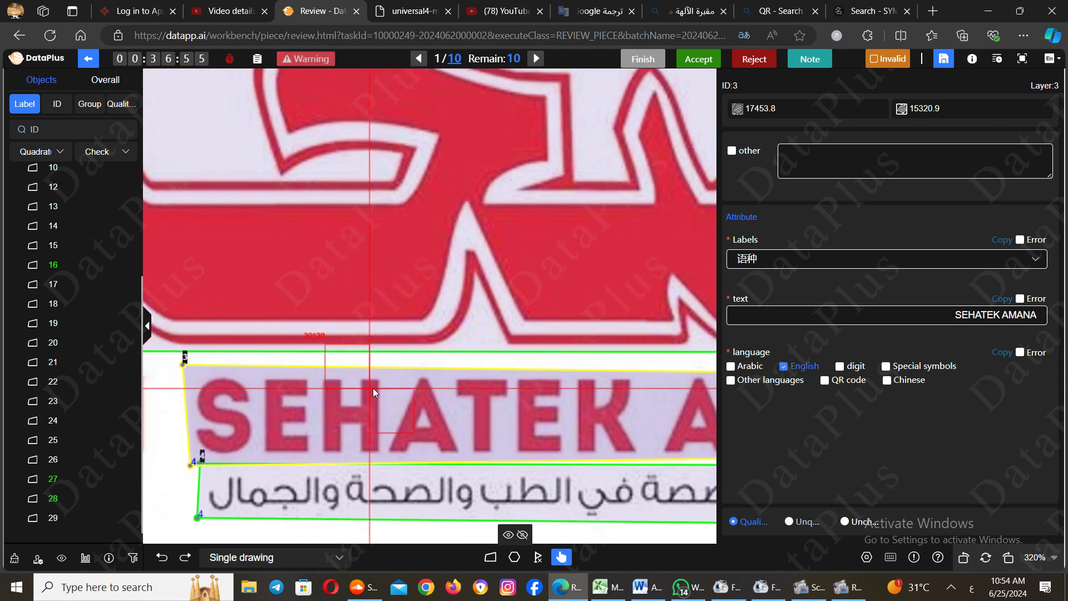
pyautogui.moveTo(196, 374); pyautogui.dragTo(200, 376)
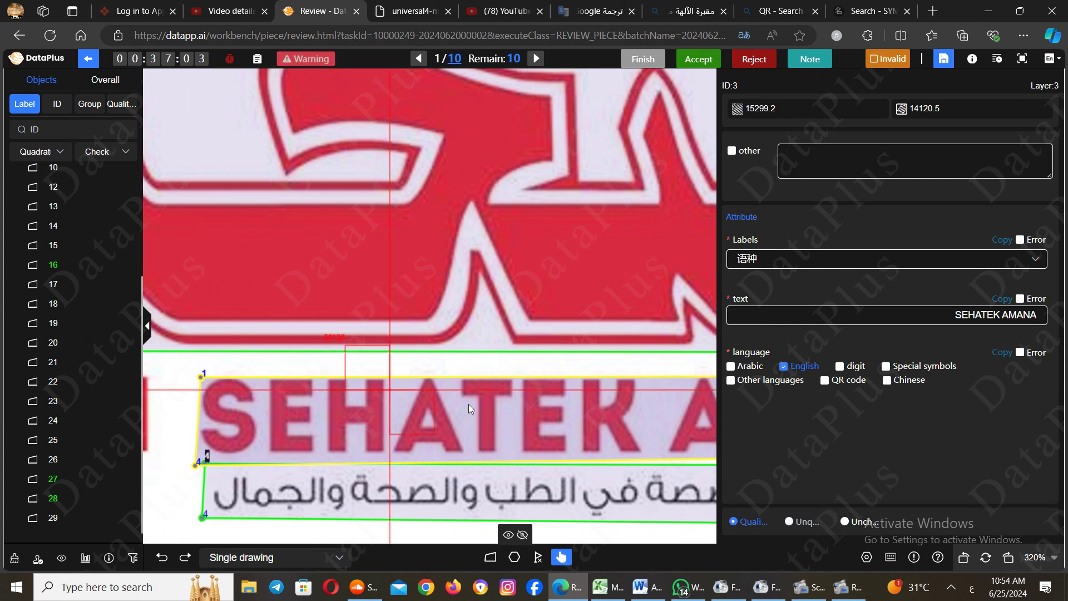
# Inspect the upper and lower edges of the SEHATEK AMANA annotation and fine-tune its lower-right corner against the final letter A
pyautogui.moveTo(469, 404); pyautogui.dragTo(410, 406)
pyautogui.moveTo(526, 399); pyautogui.dragTo(494, 398)
pyautogui.moveTo(610, 402); pyautogui.dragTo(529, 389)
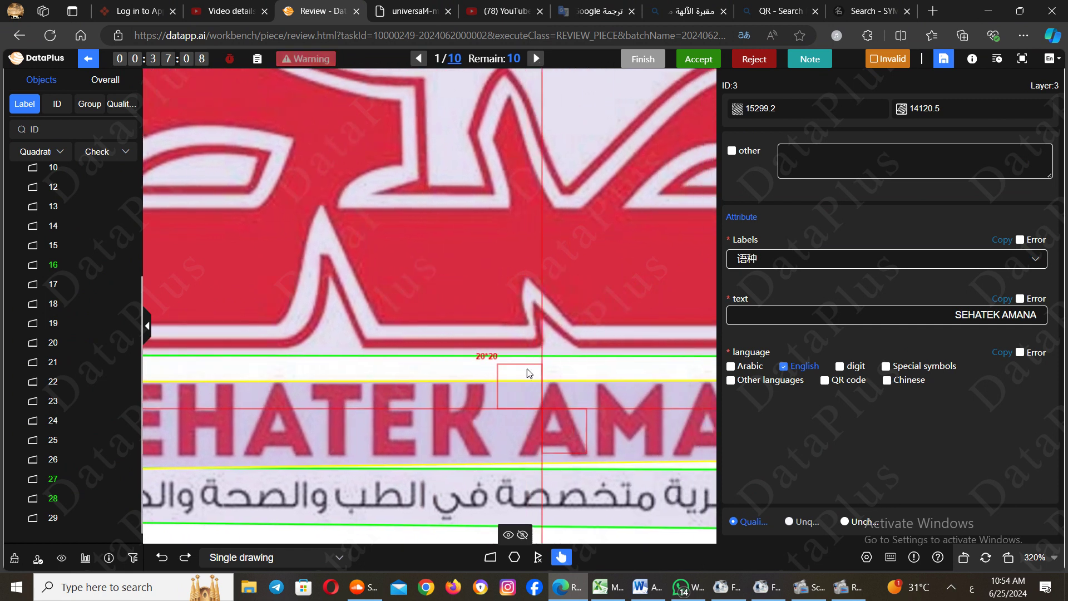
pyautogui.moveTo(508, 341)
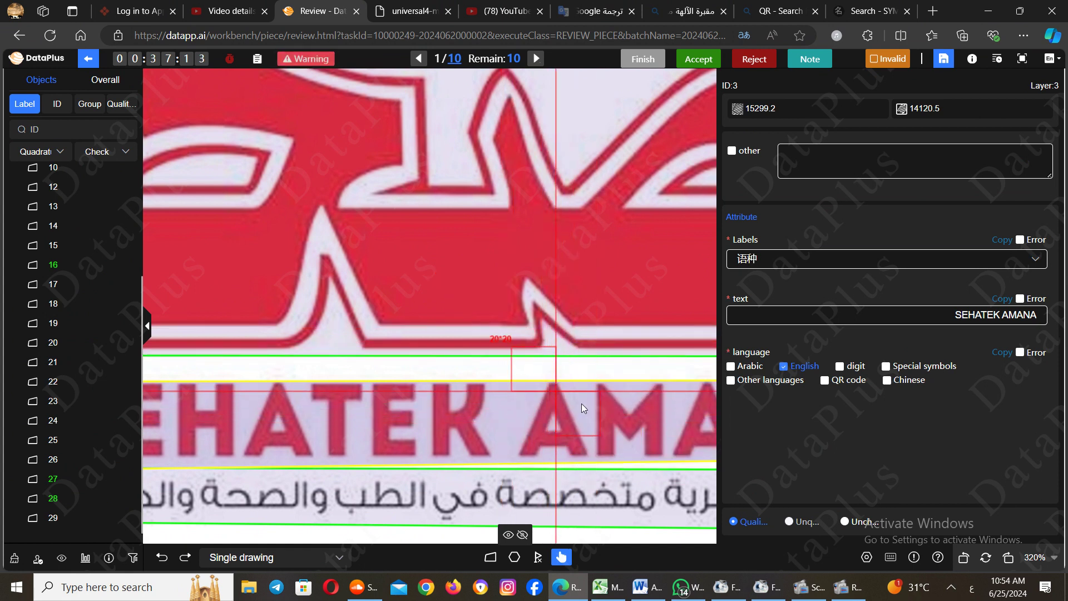
pyautogui.moveTo(532, 396); pyautogui.dragTo(465, 385)
pyautogui.moveTo(665, 388); pyautogui.dragTo(546, 396)
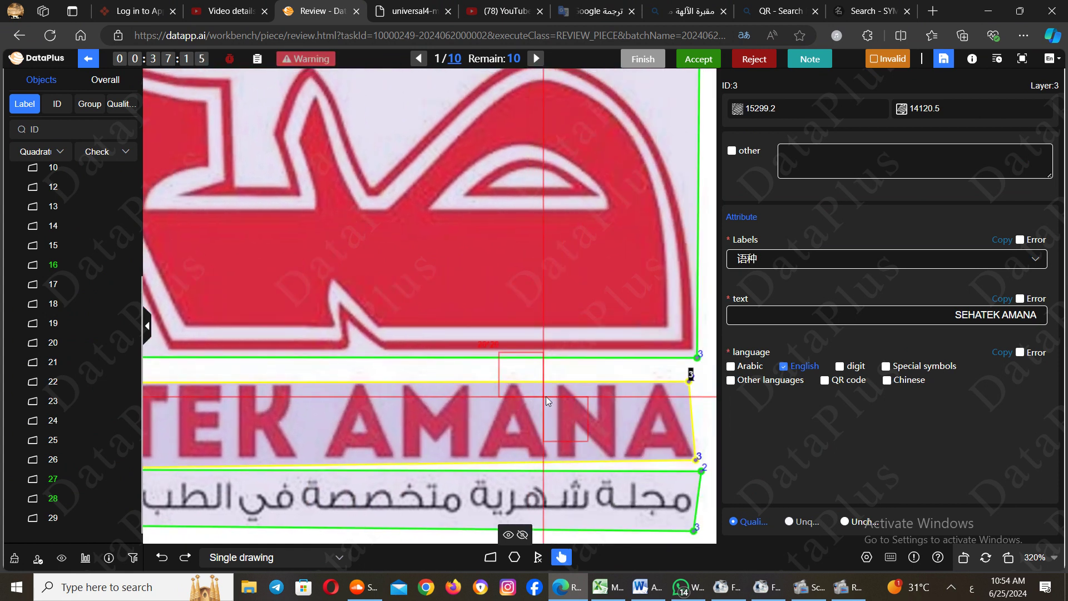
pyautogui.scroll(3, 601, 406)
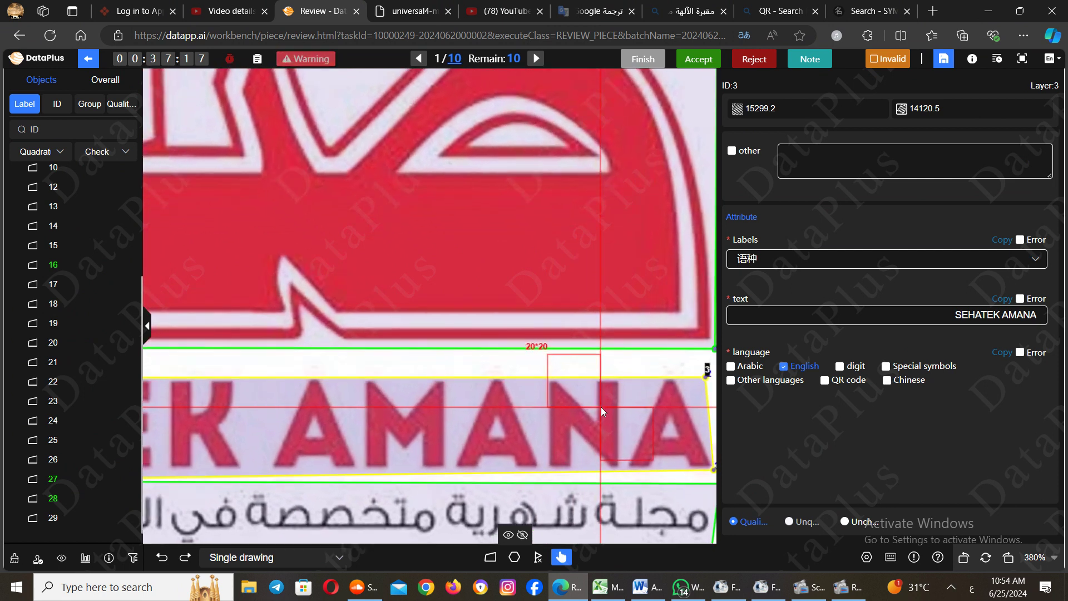
pyautogui.scroll(3, 601, 406)
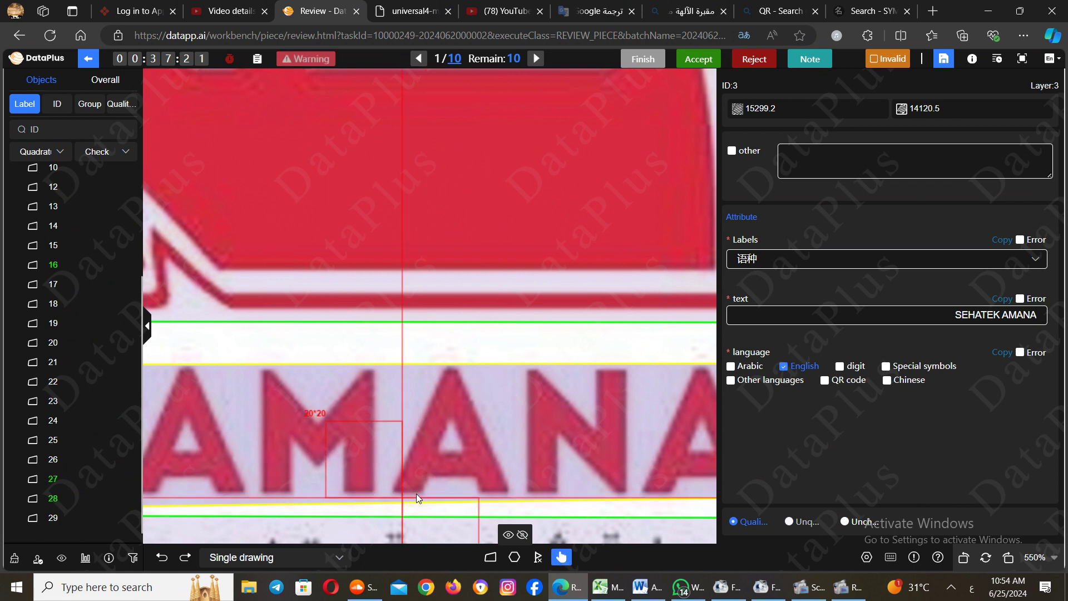
pyautogui.moveTo(546, 480); pyautogui.dragTo(413, 452)
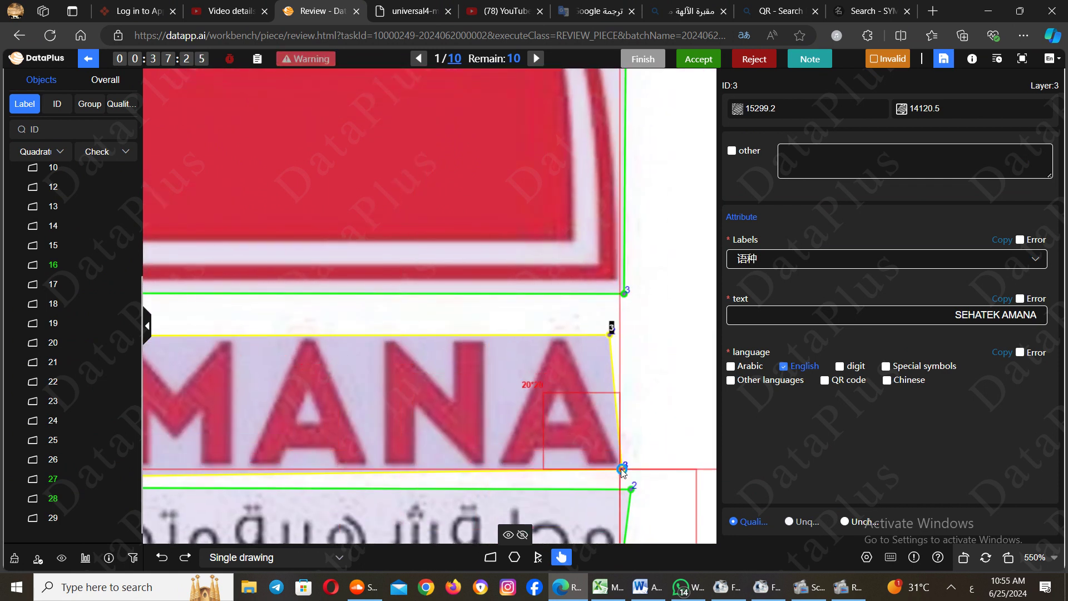
pyautogui.moveTo(622, 470); pyautogui.dragTo(622, 471)
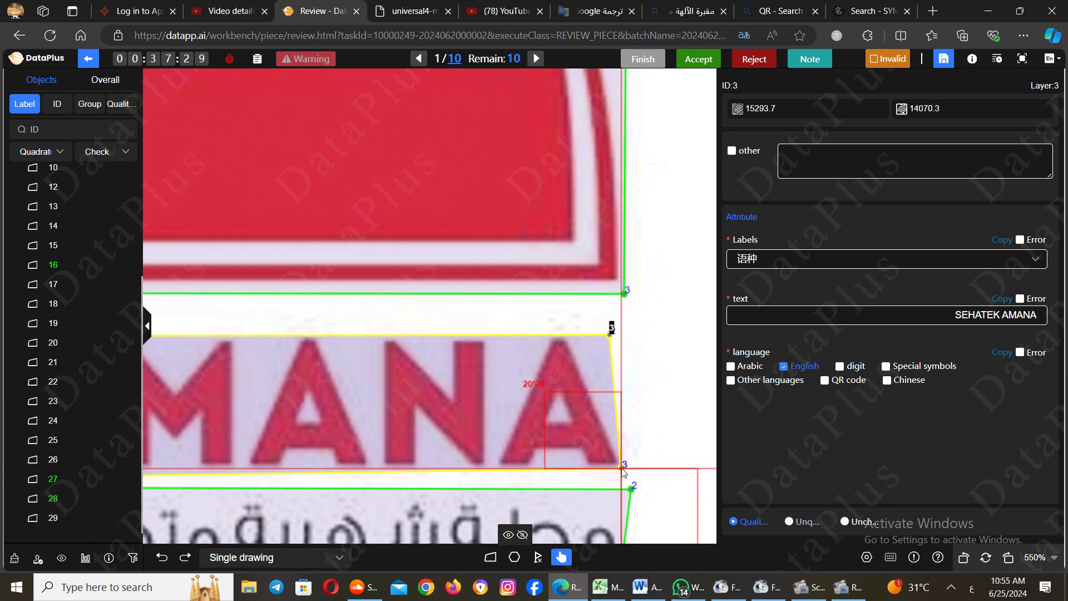
pyautogui.hscroll(-5, 596, 443)
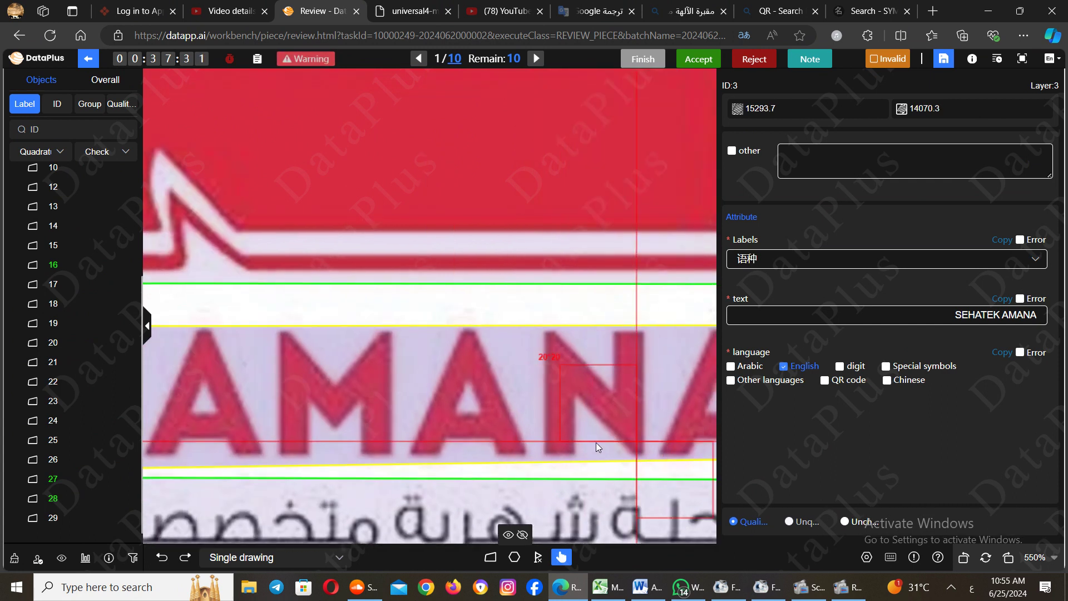
# Move the lower-left corner of the SEHATEK AMANA annotation in close beneath the letter S
pyautogui.hscroll(-5, 344, 395)
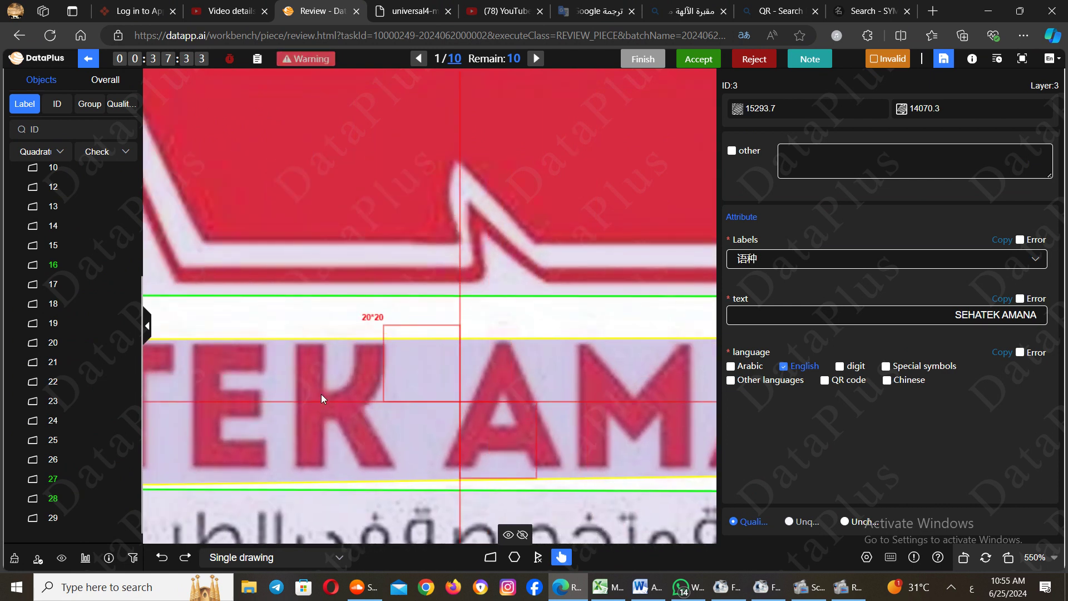
pyautogui.hscroll(-2, 306, 379)
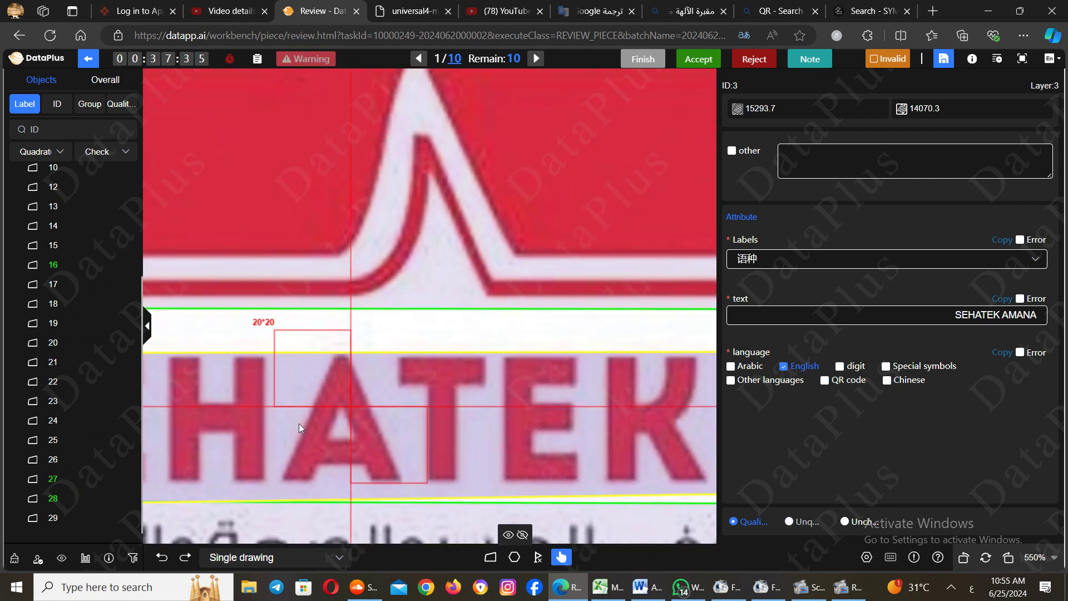
pyautogui.hscroll(-4, 376, 408)
pyautogui.hscroll(-2, 326, 396)
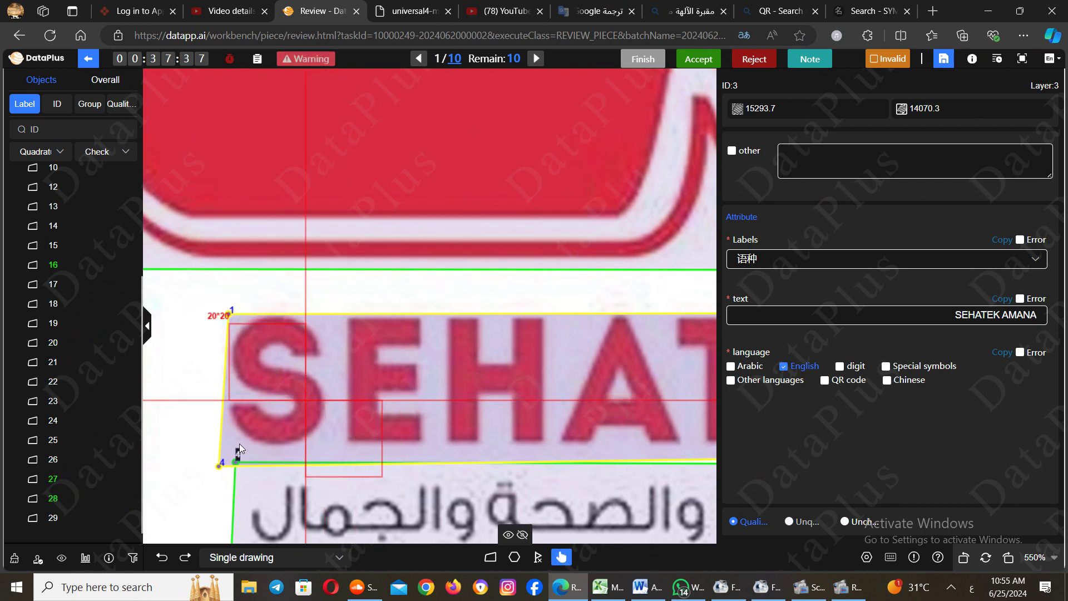
pyautogui.moveTo(220, 458); pyautogui.dragTo(227, 446)
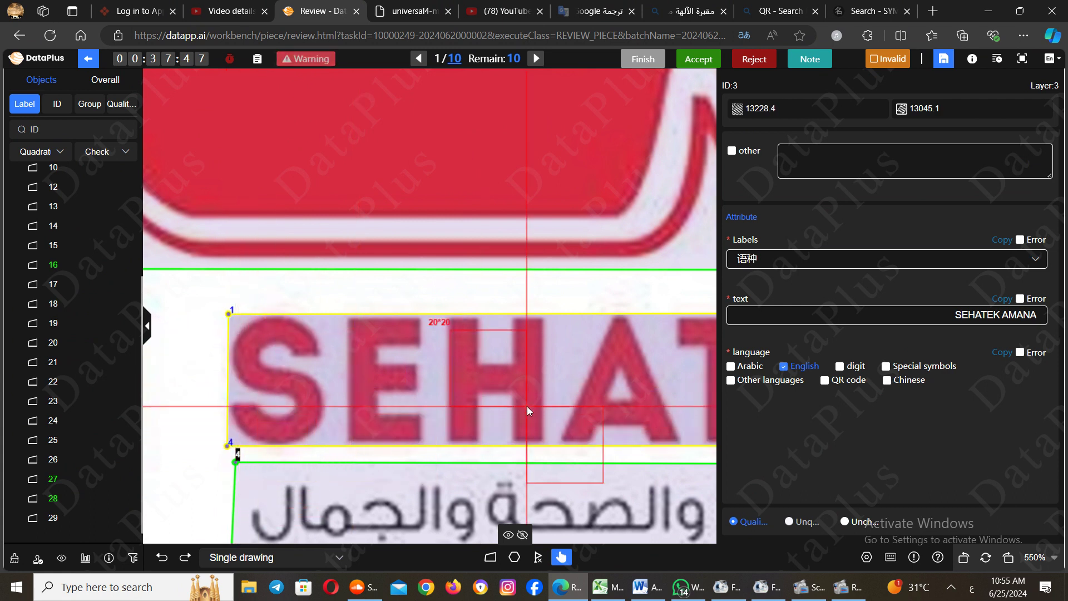
# Pull the upper-left and lower-left corners of the Arabic tagline annotation under SEHATEK AMANA in close to the tagline's last letter
pyautogui.moveTo(527, 407); pyautogui.dragTo(508, 359)
pyautogui.moveTo(482, 476); pyautogui.dragTo(478, 423)
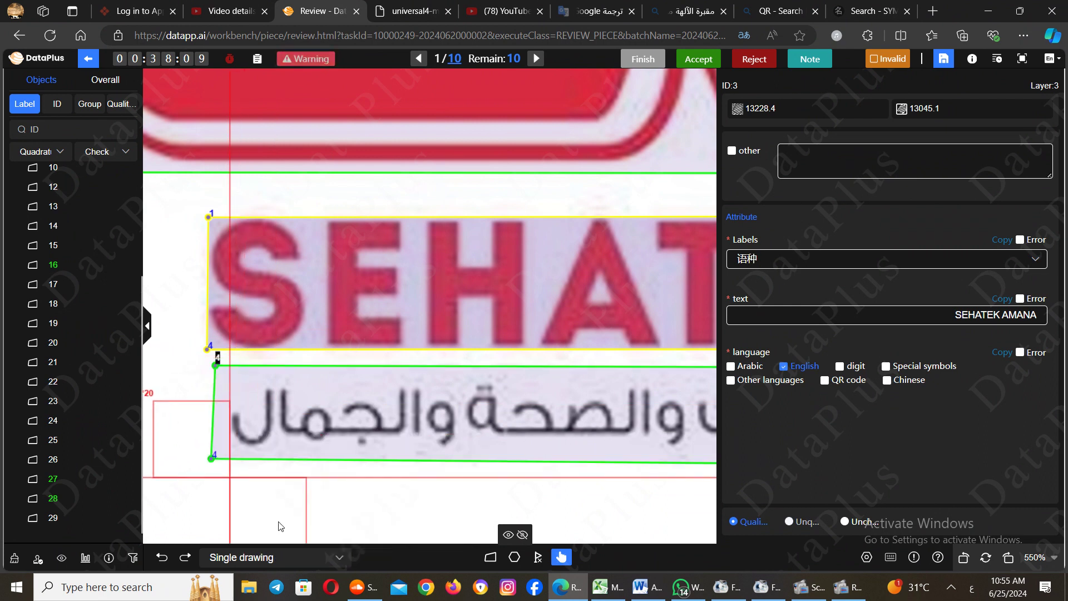
pyautogui.click(241, 375)
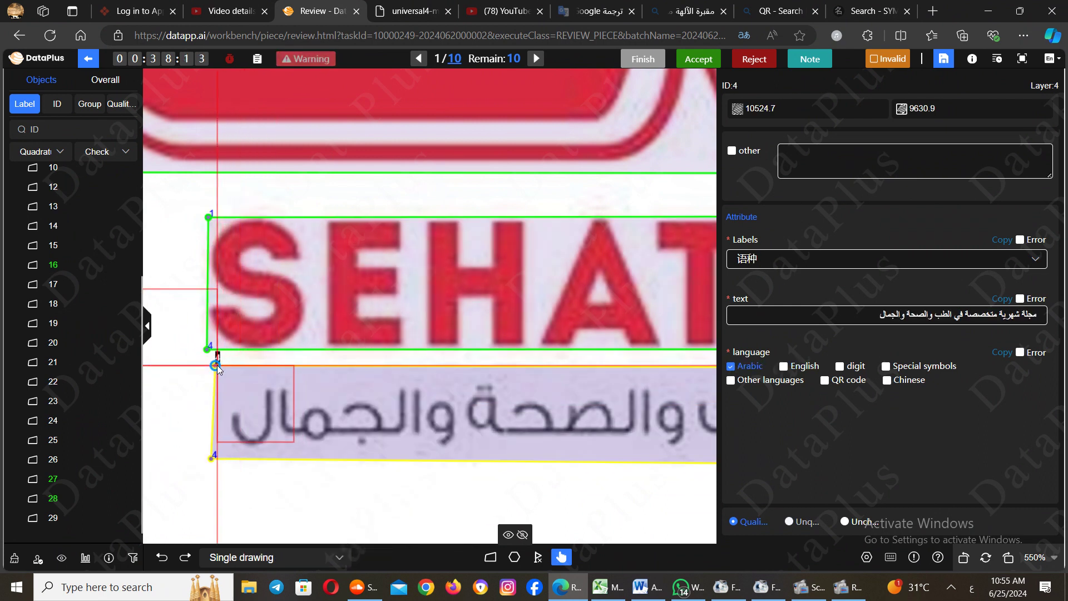
pyautogui.moveTo(217, 365); pyautogui.dragTo(227, 381)
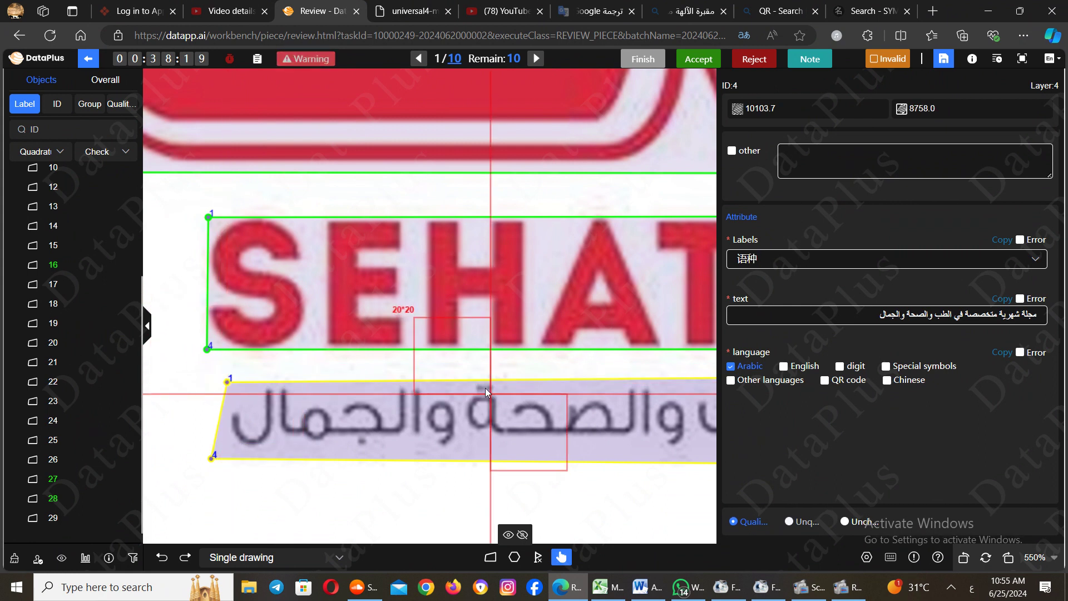
pyautogui.moveTo(212, 457); pyautogui.dragTo(231, 452)
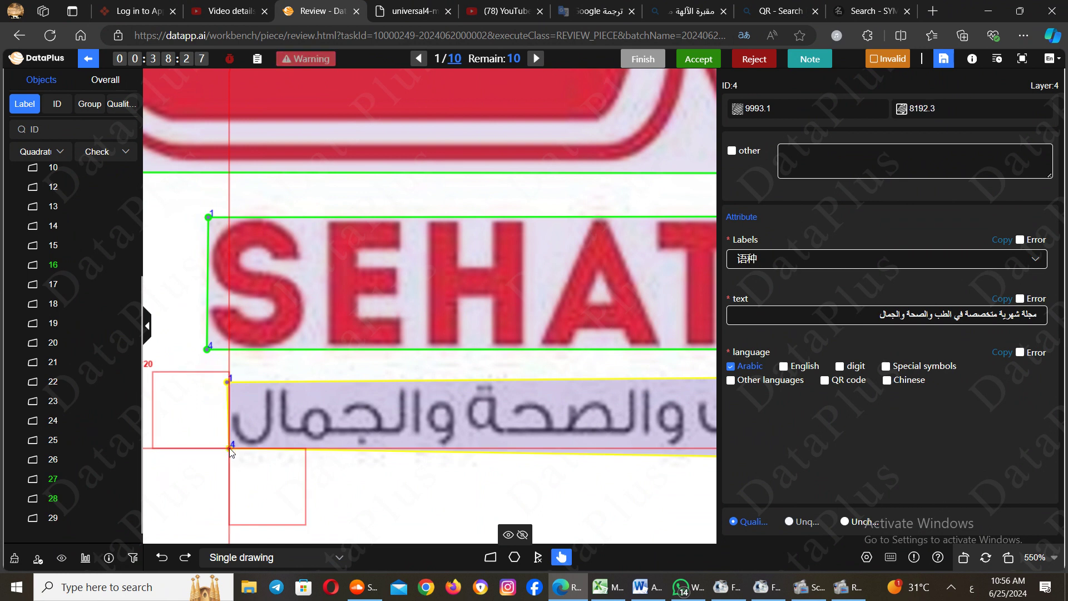
pyautogui.scroll(-4, 232, 452)
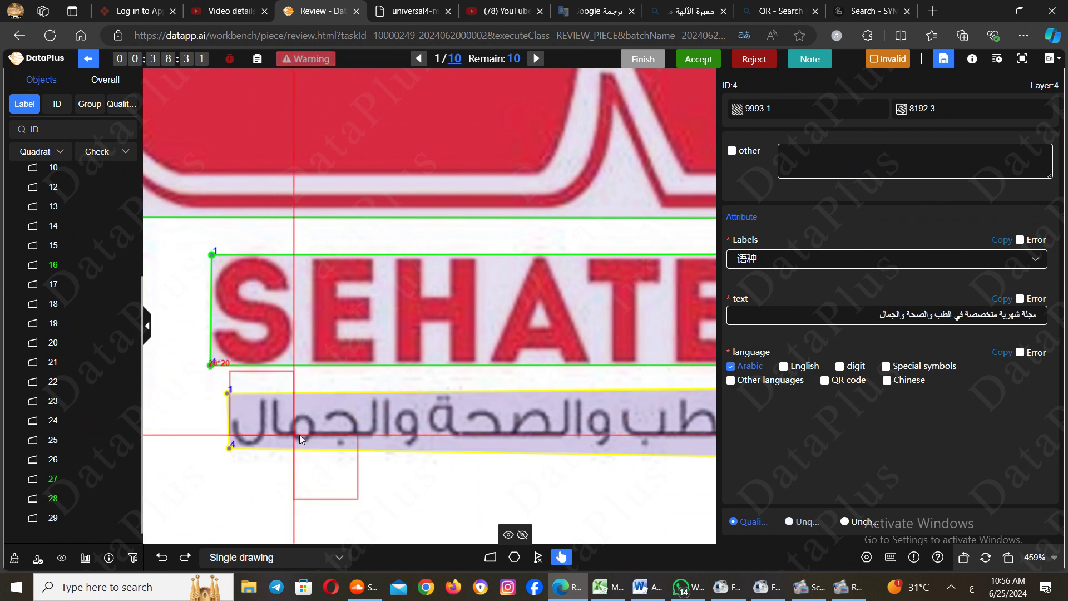
pyautogui.moveTo(299, 435); pyautogui.dragTo(231, 436)
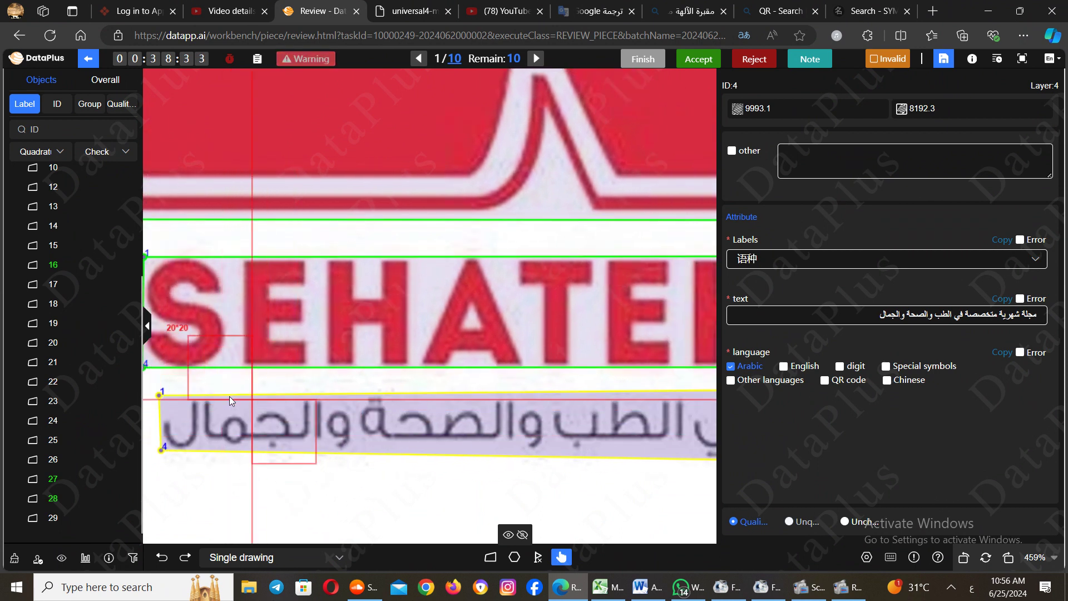
pyautogui.moveTo(162, 395); pyautogui.dragTo(163, 398)
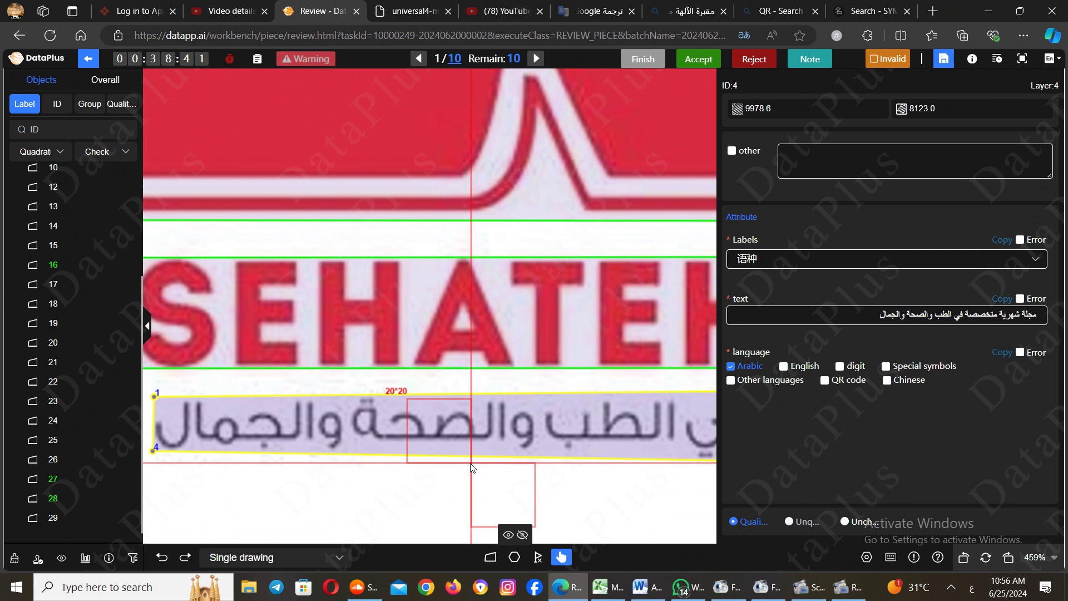
# Pull the upper-right and lower-right corners of the Arabic tagline annotation in close to the word مجلة
pyautogui.hscroll(2, 501, 466)
pyautogui.hscroll(3, 558, 465)
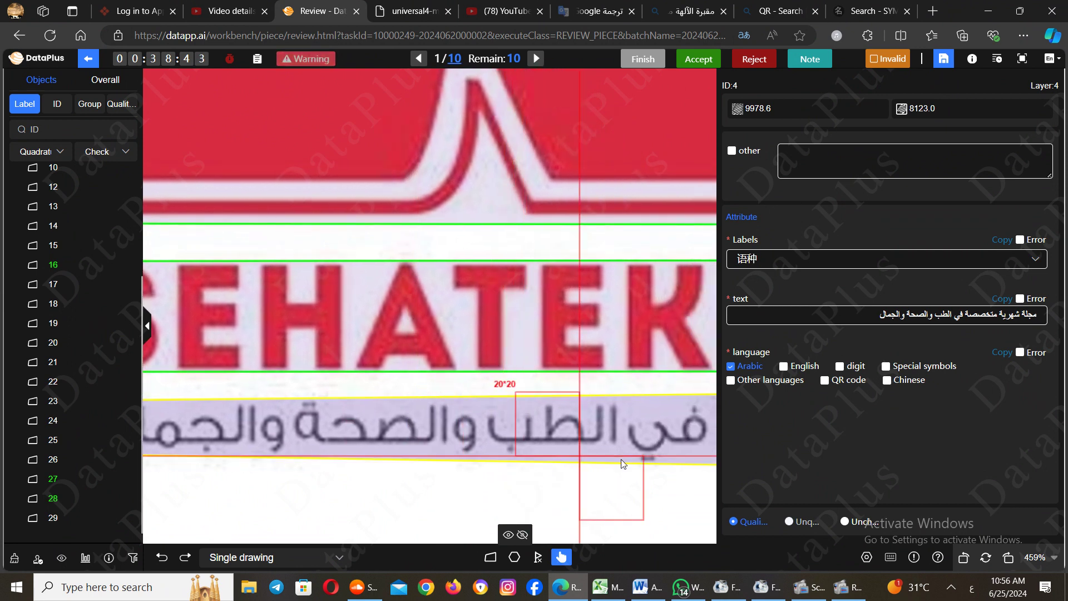
pyautogui.hscroll(3, 613, 436)
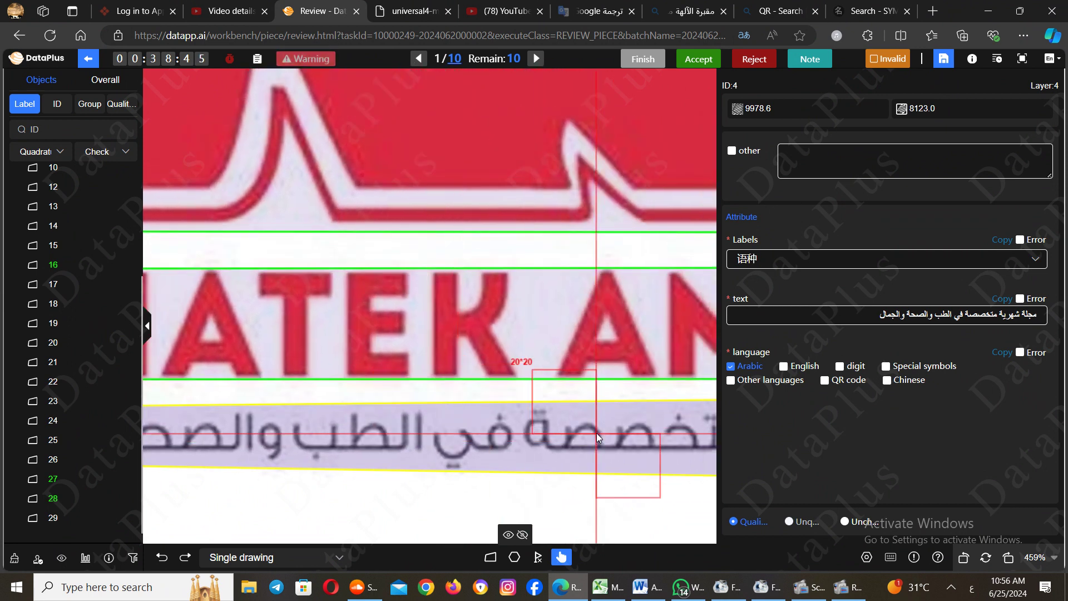
pyautogui.hscroll(2, 556, 436)
pyautogui.hscroll(2, 563, 436)
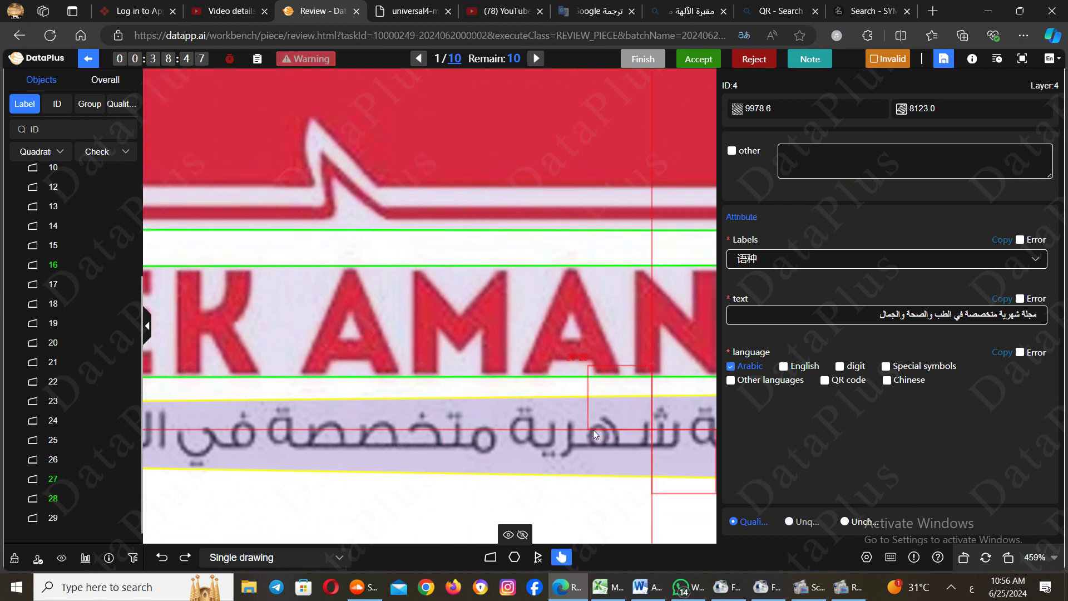
pyautogui.hscroll(3, 593, 430)
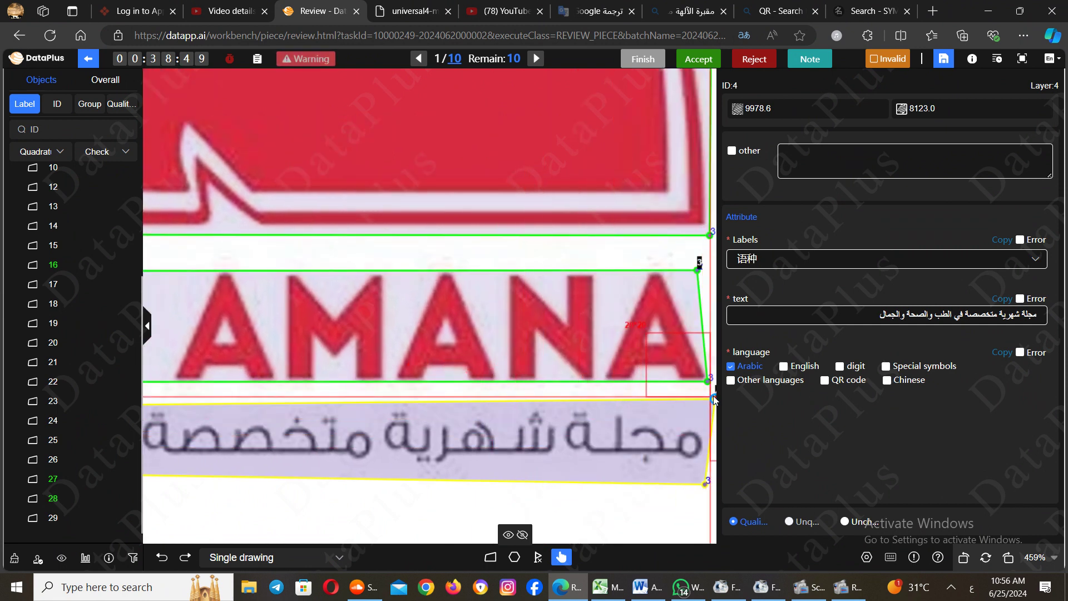
pyautogui.moveTo(714, 400); pyautogui.dragTo(705, 412)
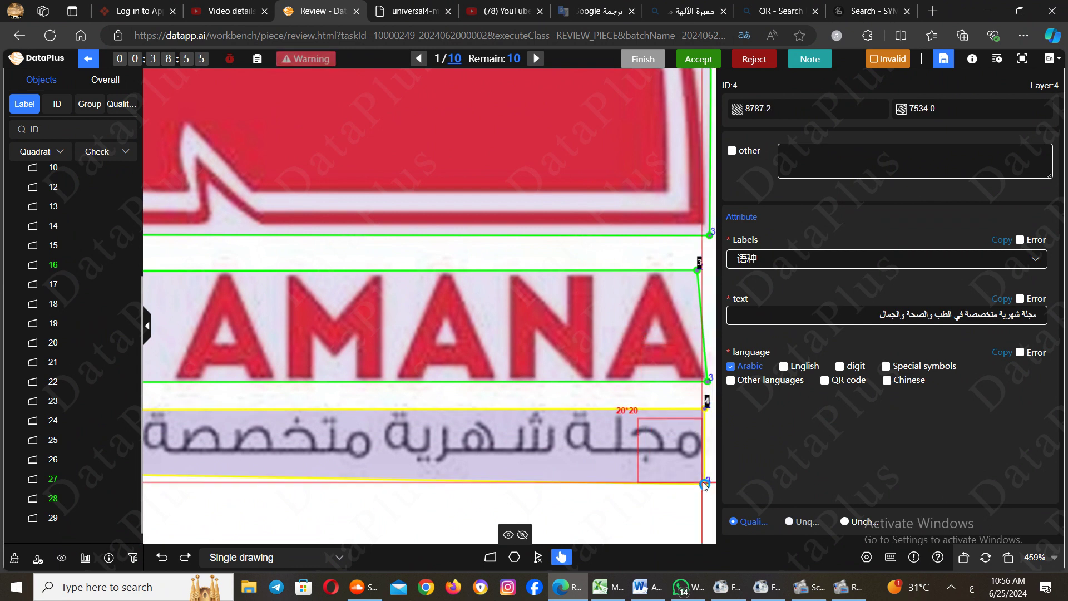
pyautogui.moveTo(705, 484); pyautogui.dragTo(706, 468)
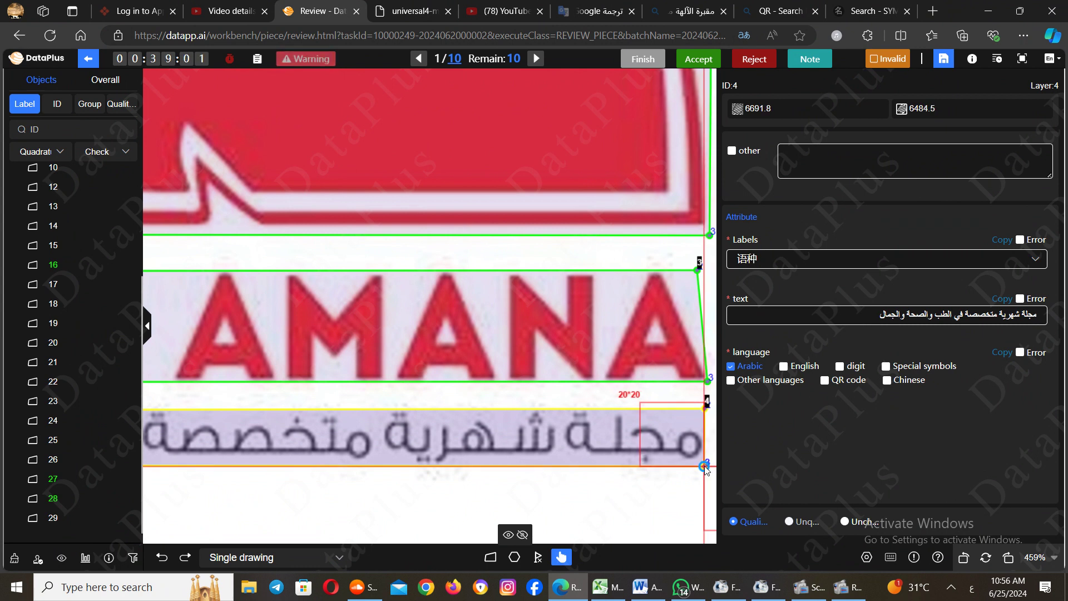
pyautogui.moveTo(706, 469); pyautogui.dragTo(706, 468)
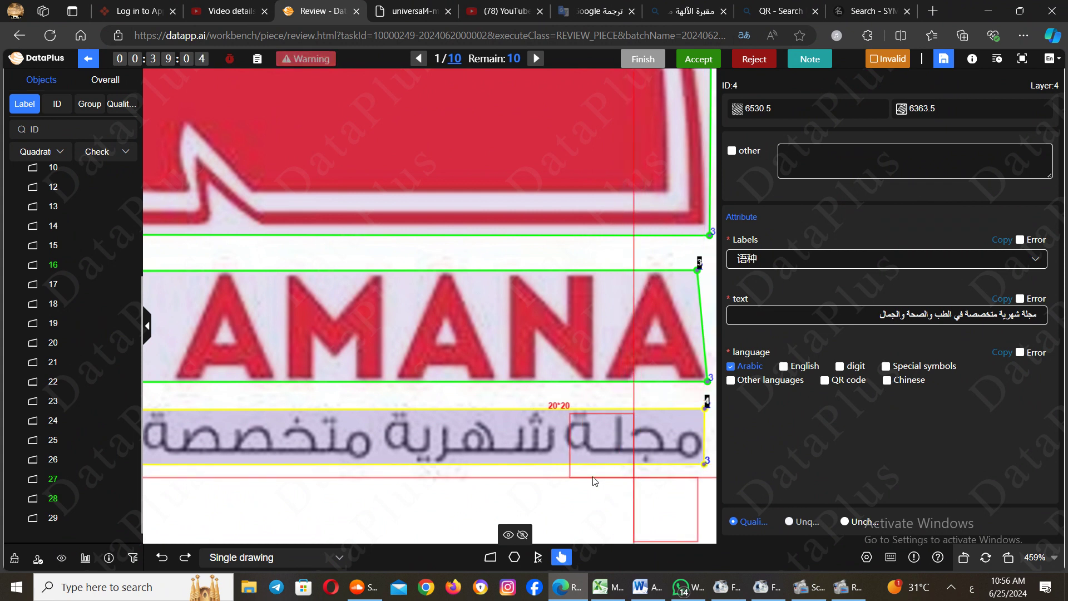
# Inspect the lower edge of the Arabic tagline annotation and lower its lower-left corner to take in the dots under the word في
pyautogui.moveTo(545, 460); pyautogui.dragTo(630, 444)
pyautogui.moveTo(371, 469); pyautogui.dragTo(518, 474)
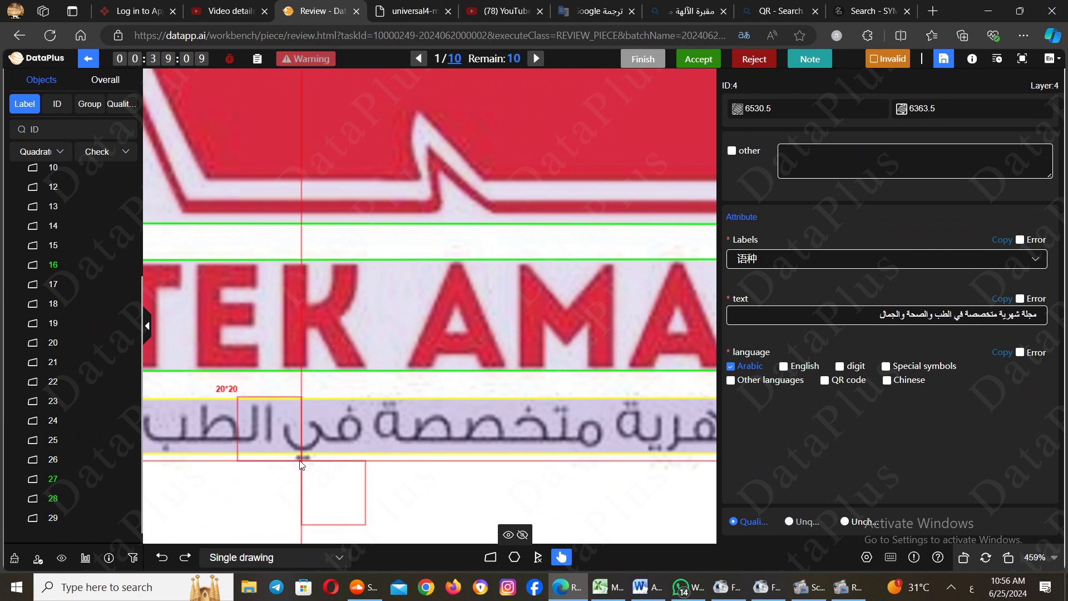
pyautogui.scroll(2, 396, 462)
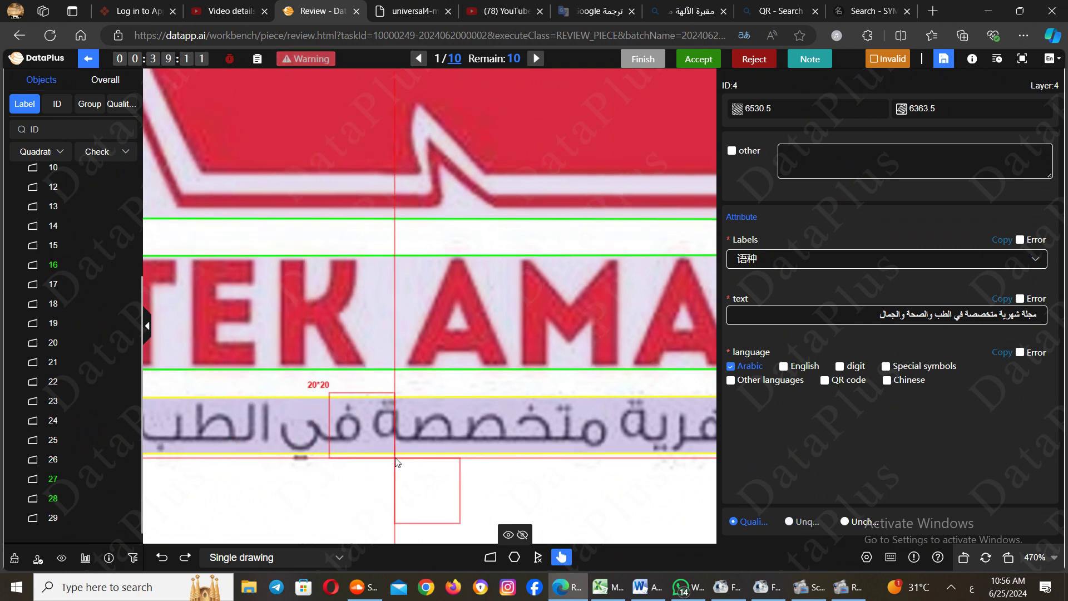
pyautogui.moveTo(300, 475); pyautogui.dragTo(365, 425)
pyautogui.moveTo(301, 432); pyautogui.dragTo(382, 411)
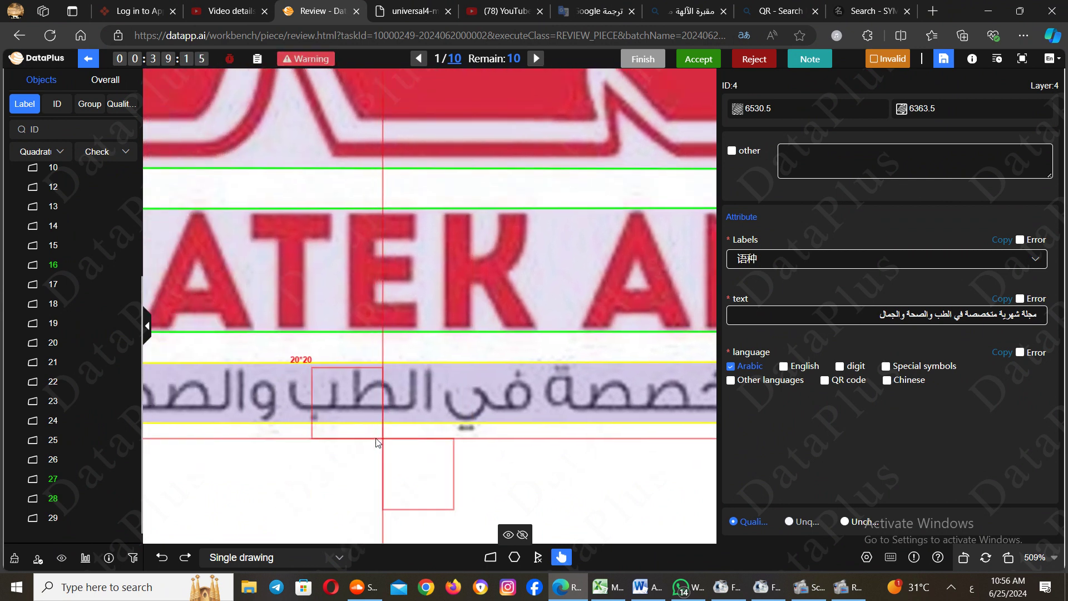
pyautogui.moveTo(253, 412); pyautogui.dragTo(343, 388)
pyautogui.moveTo(216, 416); pyautogui.dragTo(316, 430)
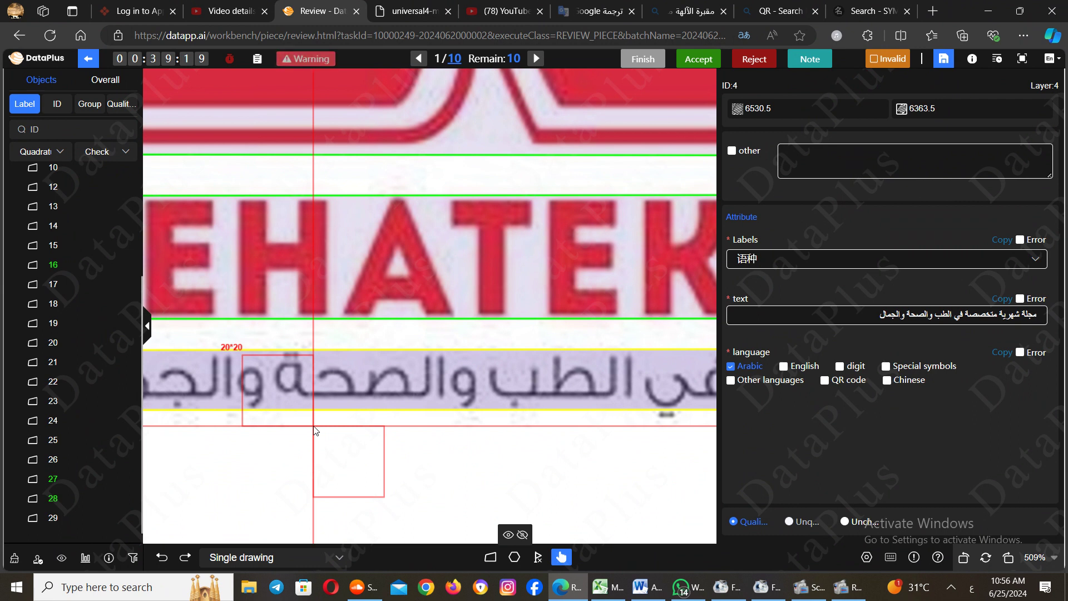
pyautogui.scroll(-5, 315, 430)
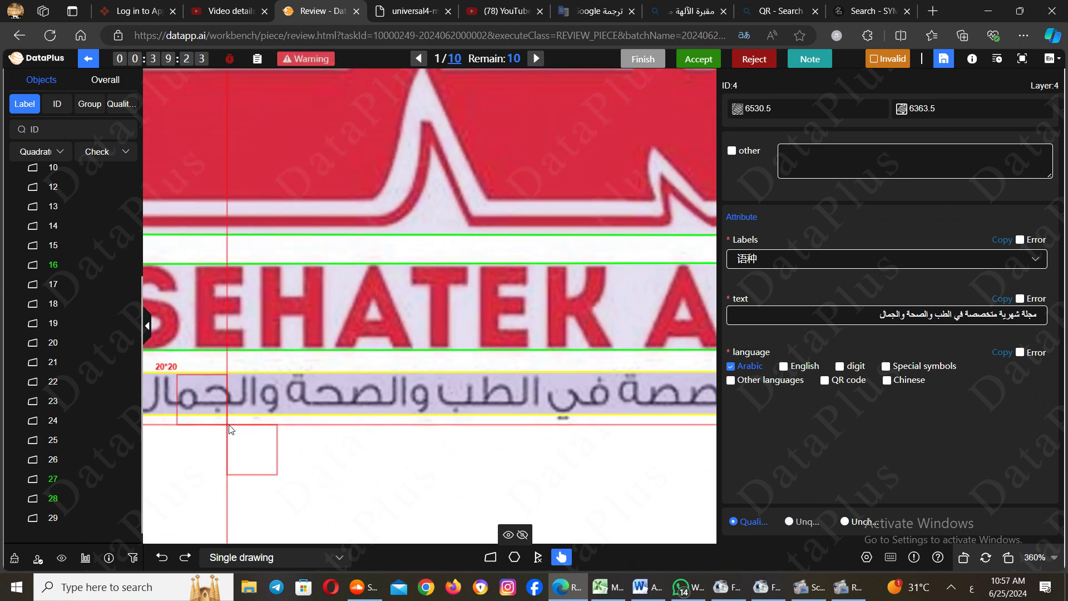
pyautogui.moveTo(227, 424); pyautogui.dragTo(310, 417)
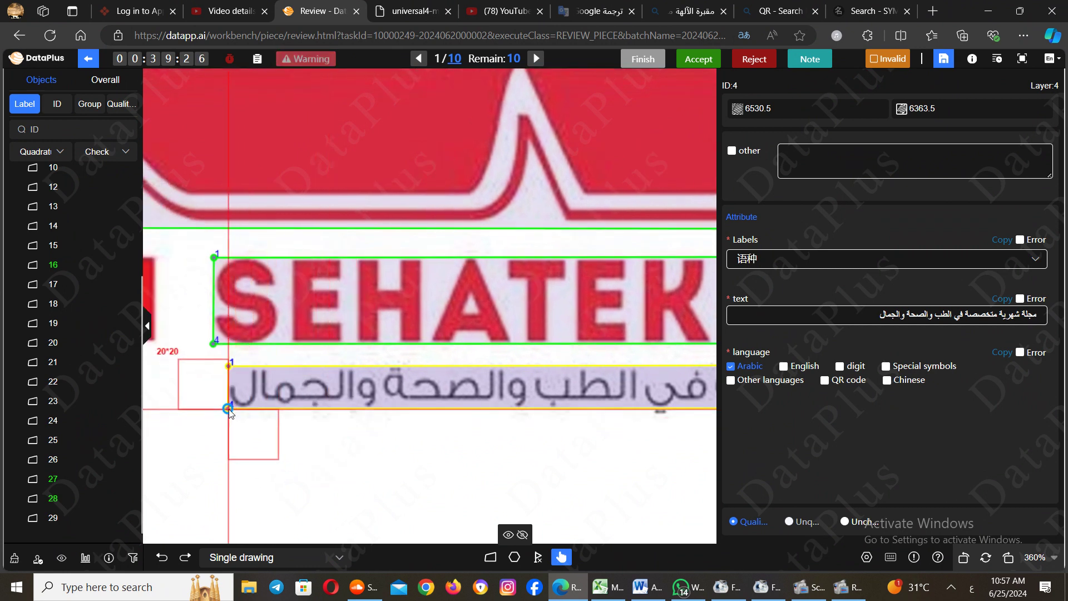
pyautogui.moveTo(229, 409); pyautogui.dragTo(229, 415)
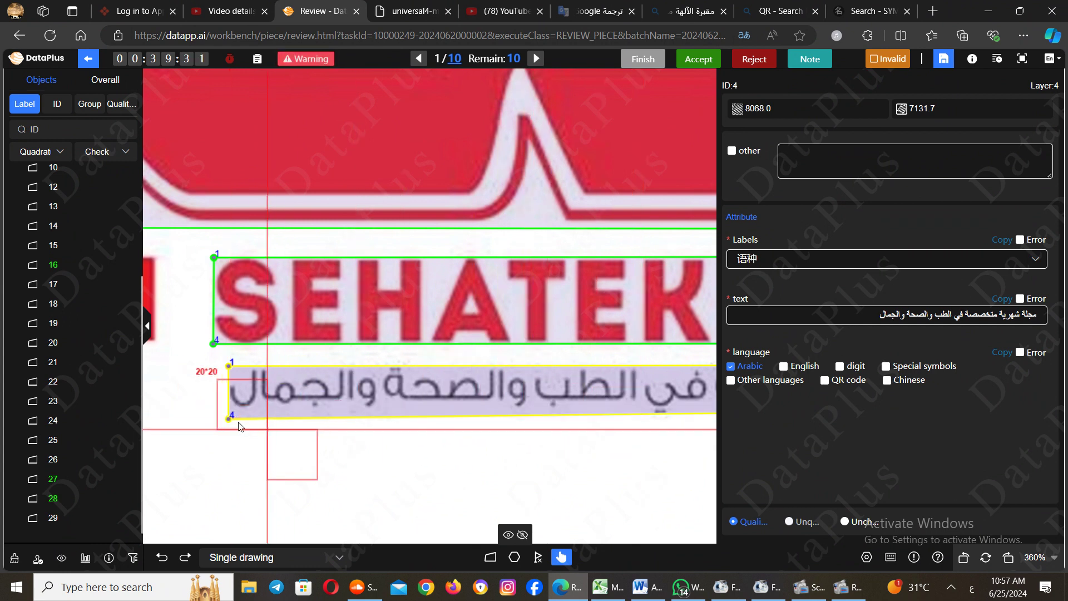
pyautogui.moveTo(229, 418); pyautogui.dragTo(229, 425)
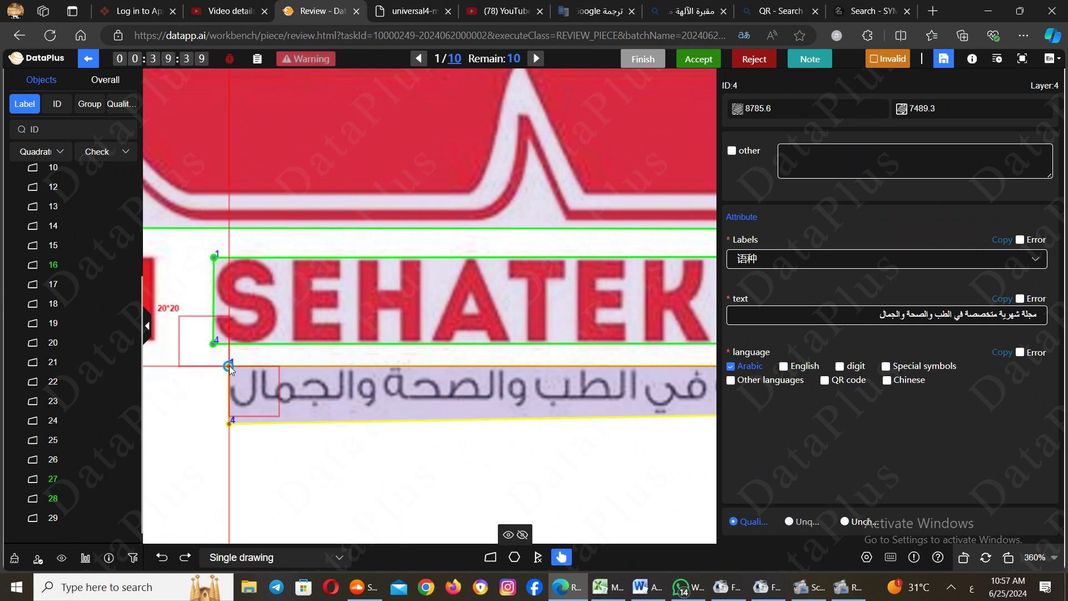
# Select only the عيد الاتحاد 42 headline annotation and pull its lower-right corner in close to the end of the letter ع
pyautogui.moveTo(525, 465); pyautogui.dragTo(377, 445)
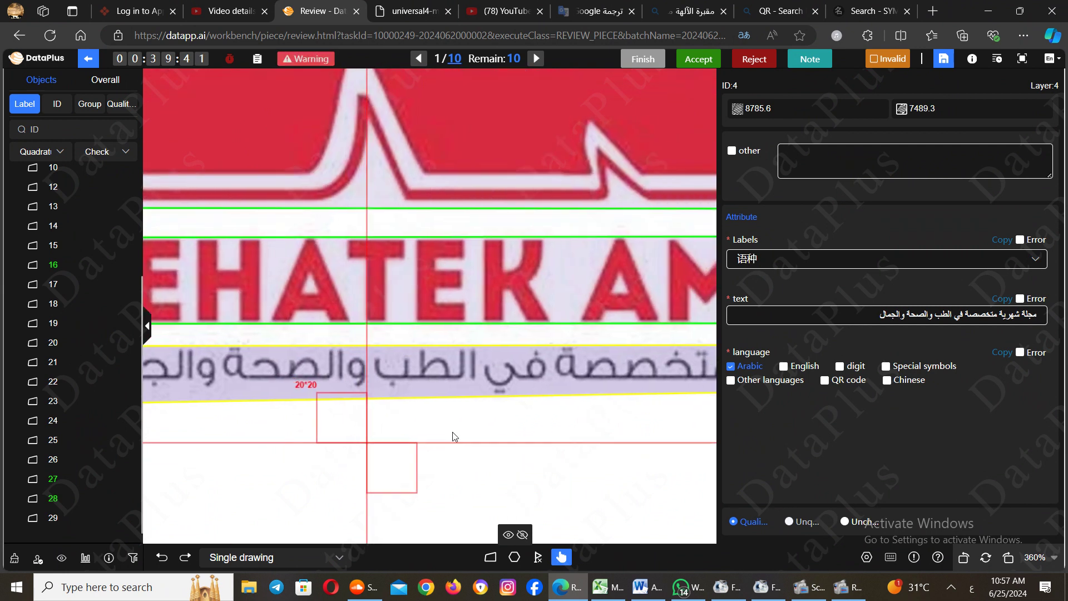
pyautogui.scroll(-3, 461, 496)
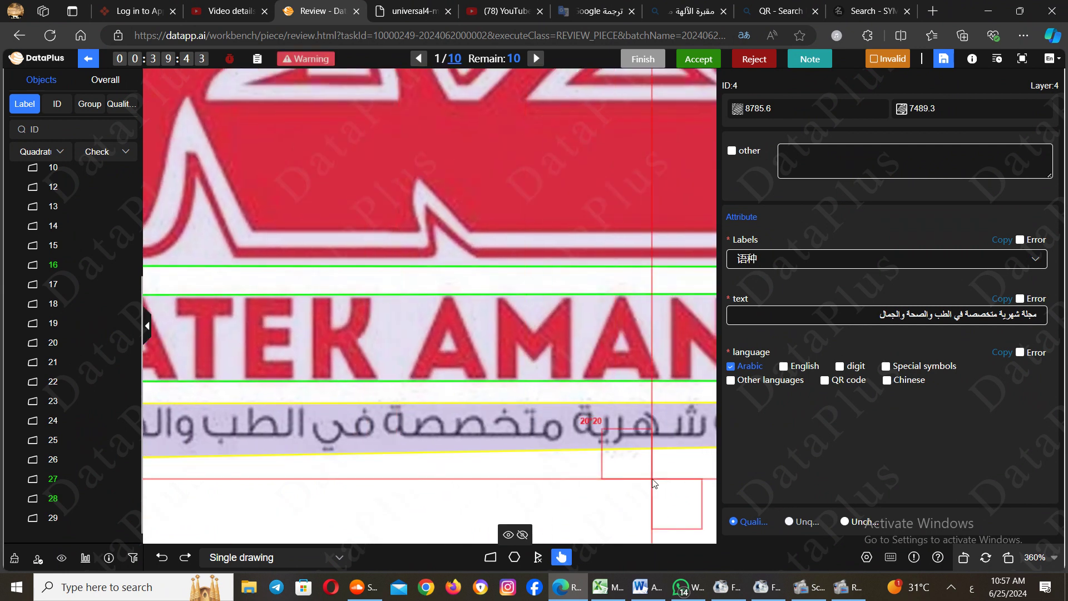
pyautogui.scroll(3, 603, 385)
pyautogui.scroll(-2, 605, 388)
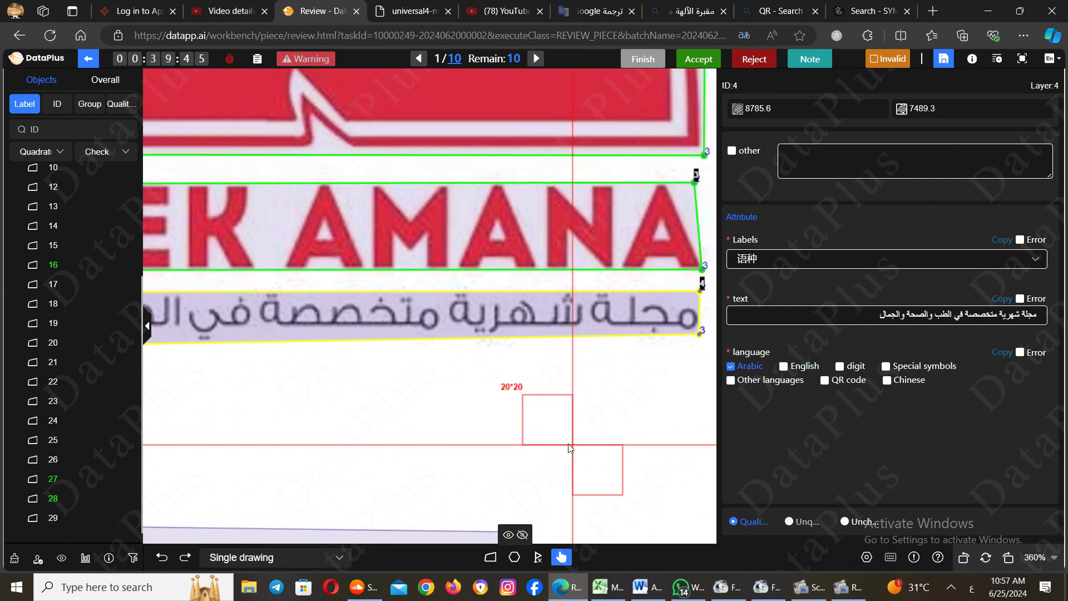
pyautogui.scroll(2, 571, 442)
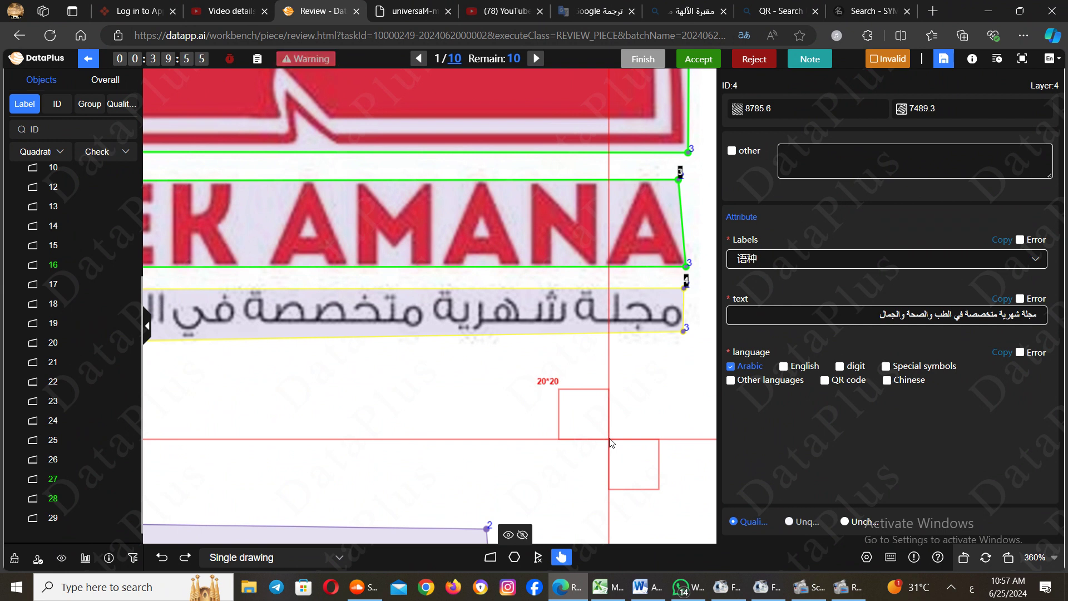
pyautogui.scroll(-3, 596, 412)
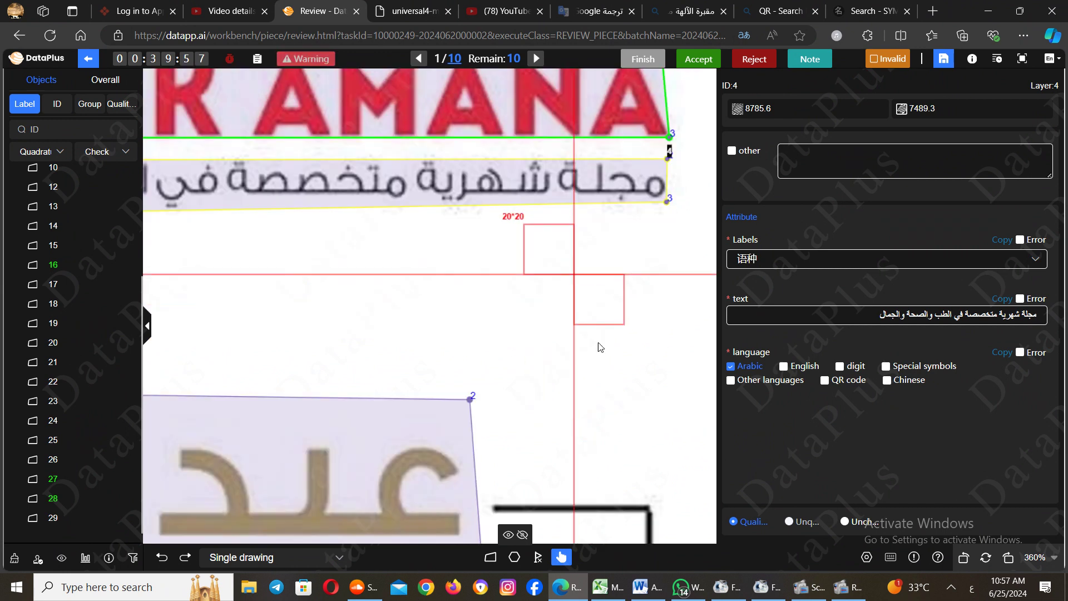
pyautogui.scroll(-6, 614, 269)
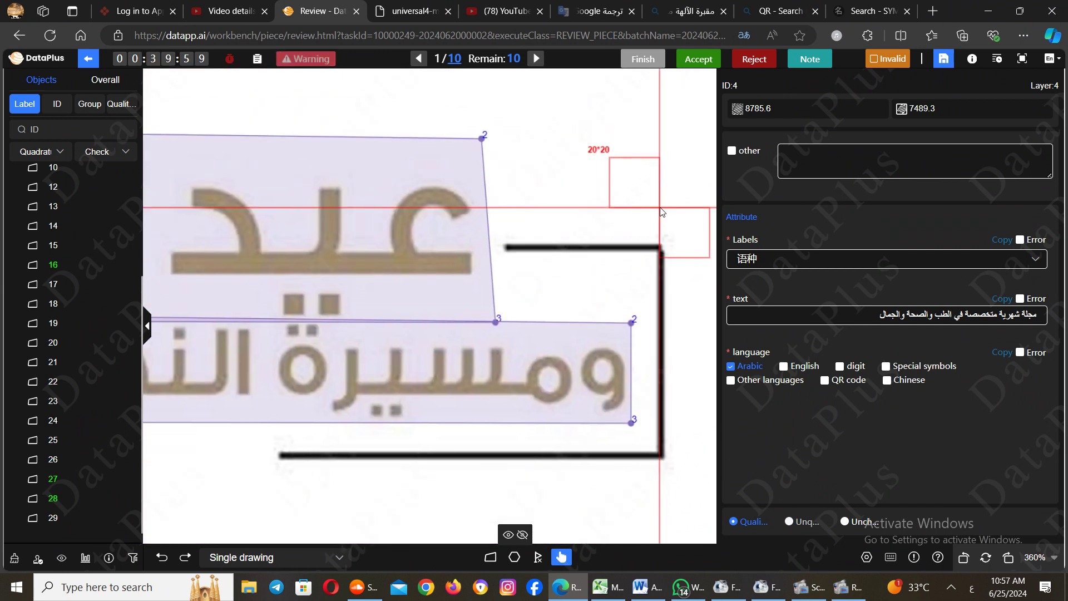
pyautogui.hscroll(-3, 632, 245)
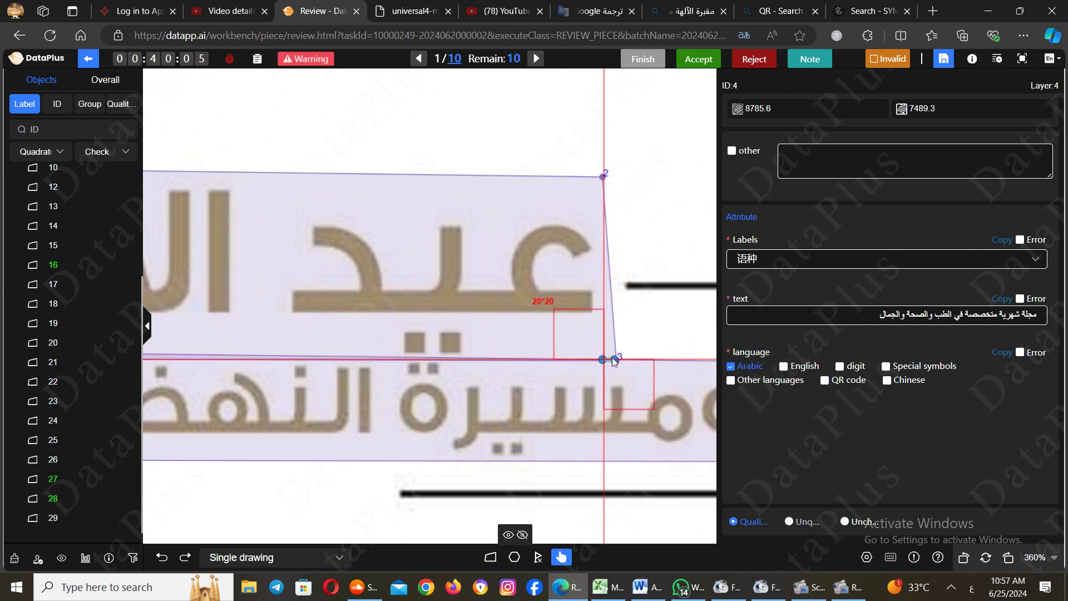
pyautogui.moveTo(614, 359); pyautogui.dragTo(579, 394)
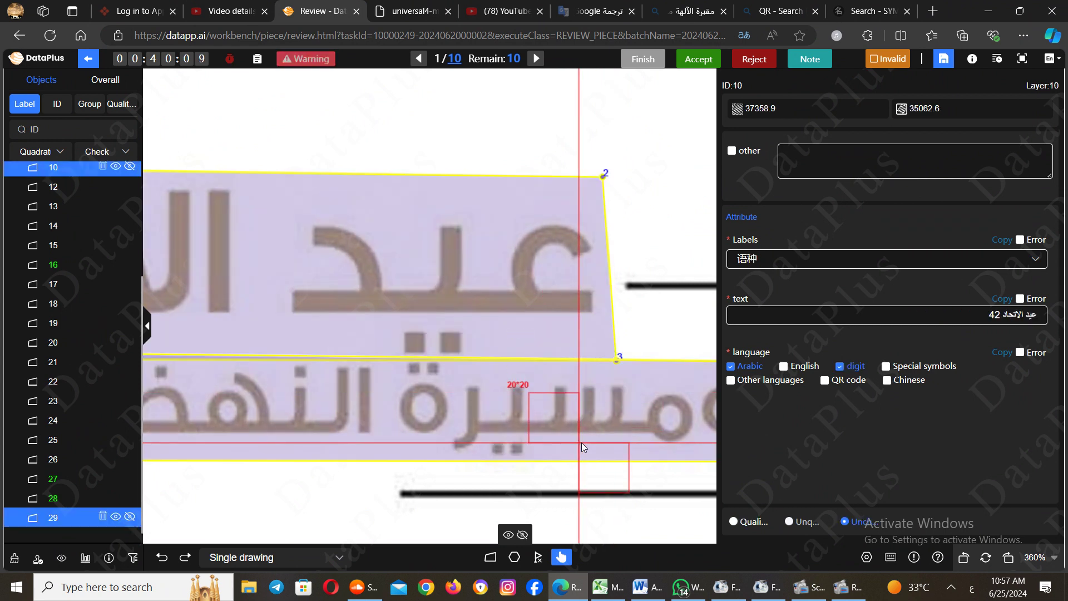
pyautogui.click(572, 331)
pyautogui.moveTo(616, 359); pyautogui.dragTo(595, 355)
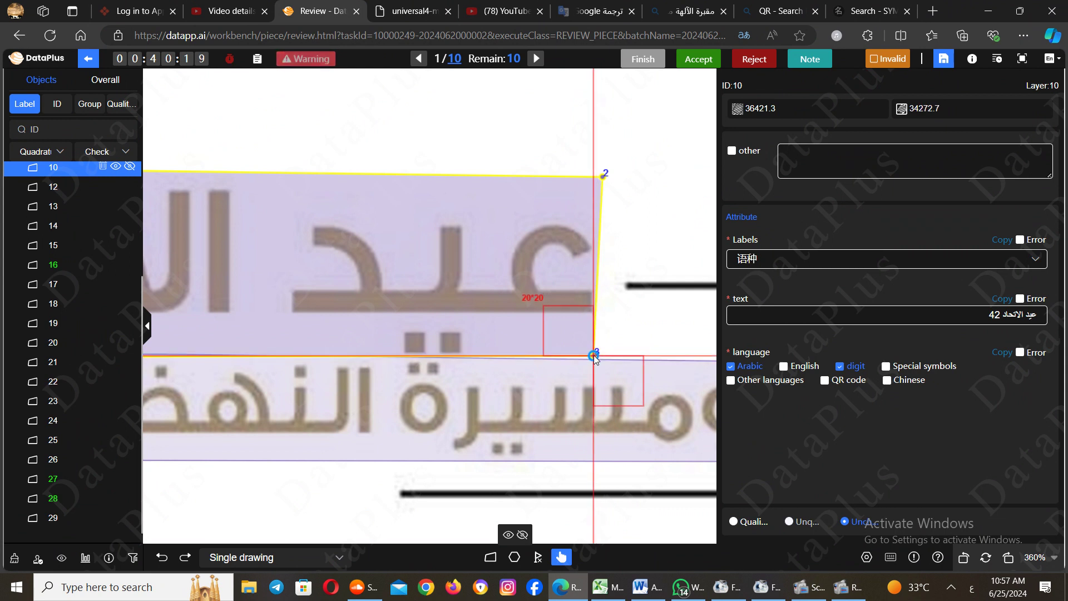
# Lower the upper-right corner of the عيد الاتحاد 42 headline annotation and pull it in close to the letter ع
pyautogui.moveTo(603, 173); pyautogui.dragTo(598, 181)
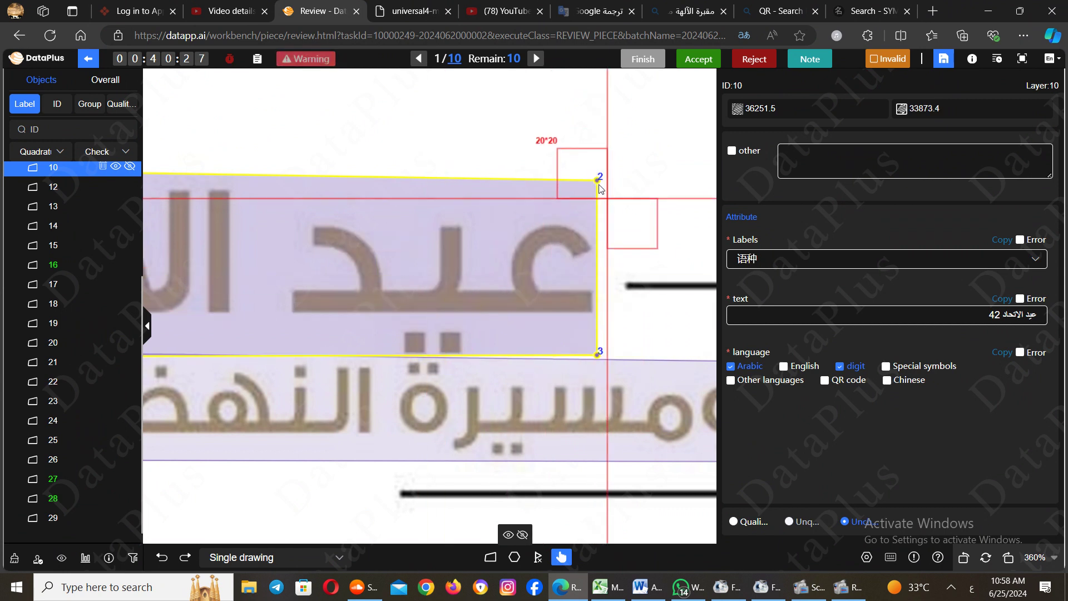
pyautogui.moveTo(599, 186); pyautogui.dragTo(597, 202)
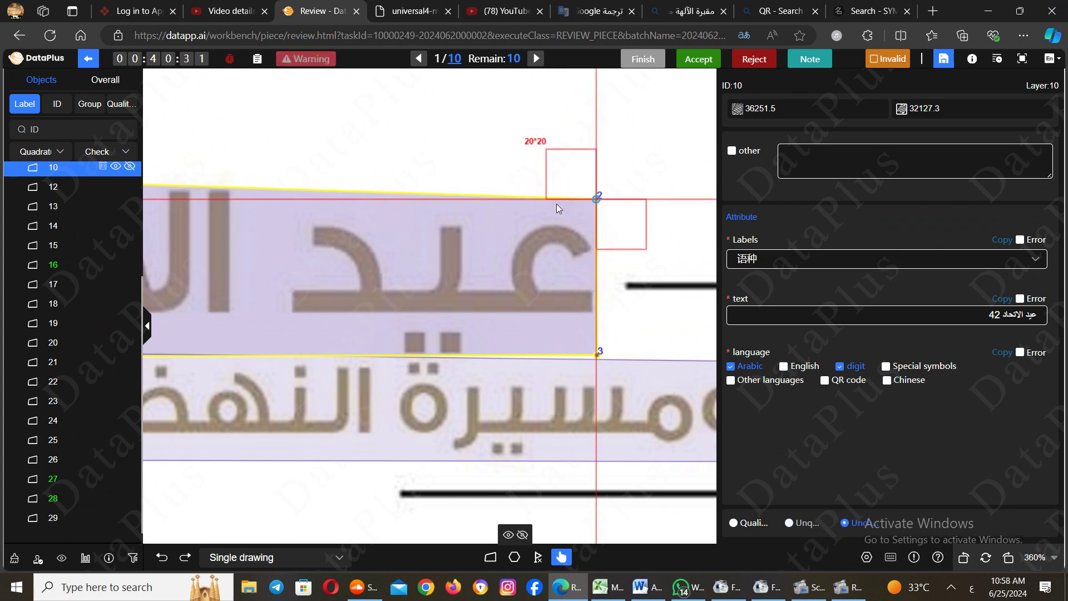
pyautogui.hscroll(-5, 492, 218)
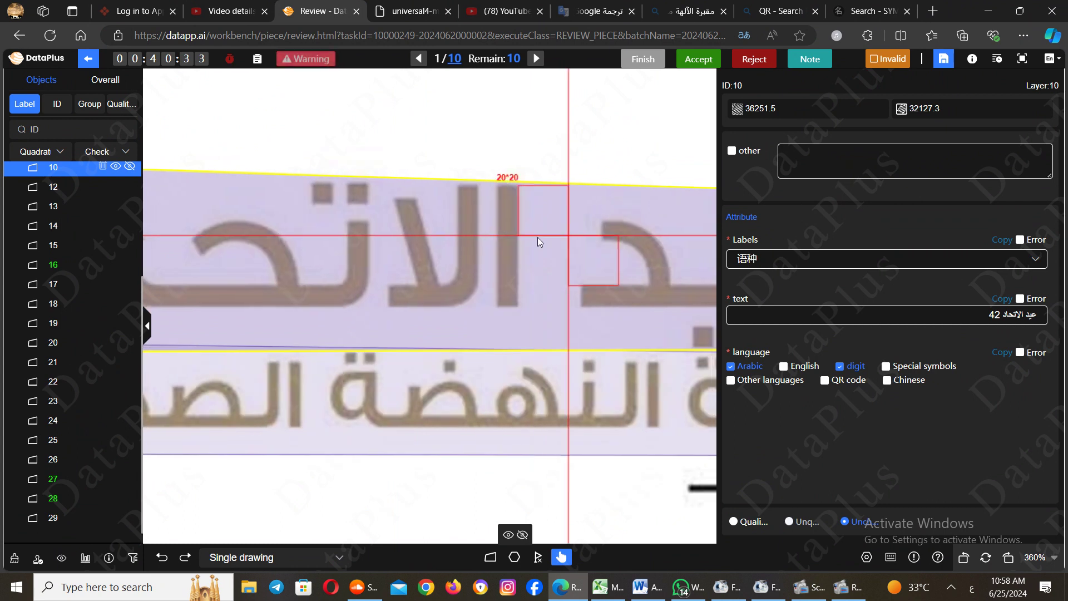
pyautogui.press('Escape')
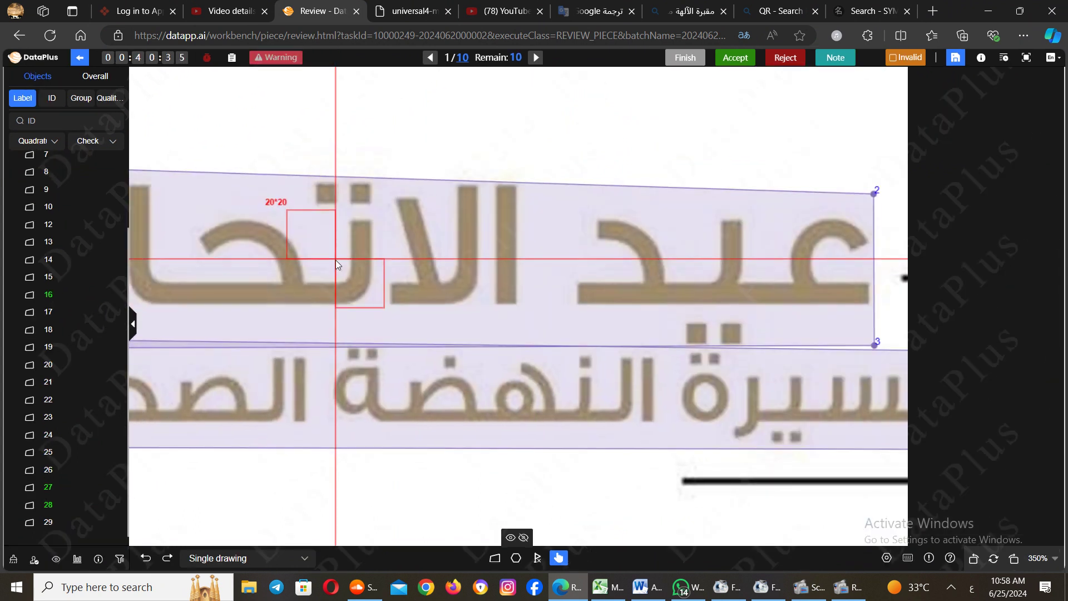
# Pull the lower-left and upper-left corners of the عيد الاتحاد 42 headline annotation in close to the digit 4
pyautogui.hotkey('ctrl', '-')
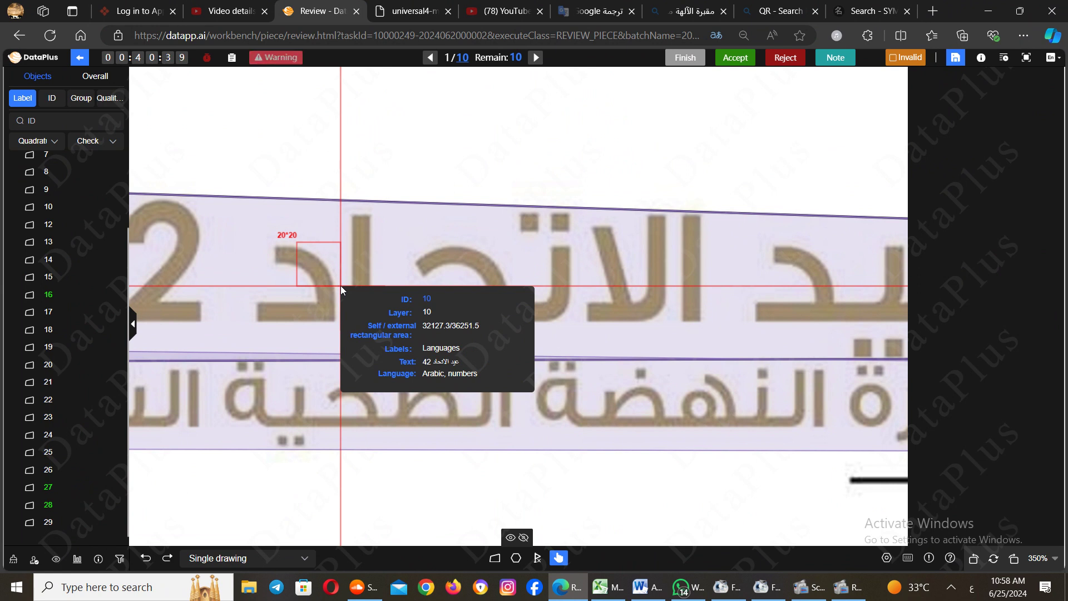
pyautogui.scroll(-3, 340, 285)
pyautogui.scroll(-1, 341, 285)
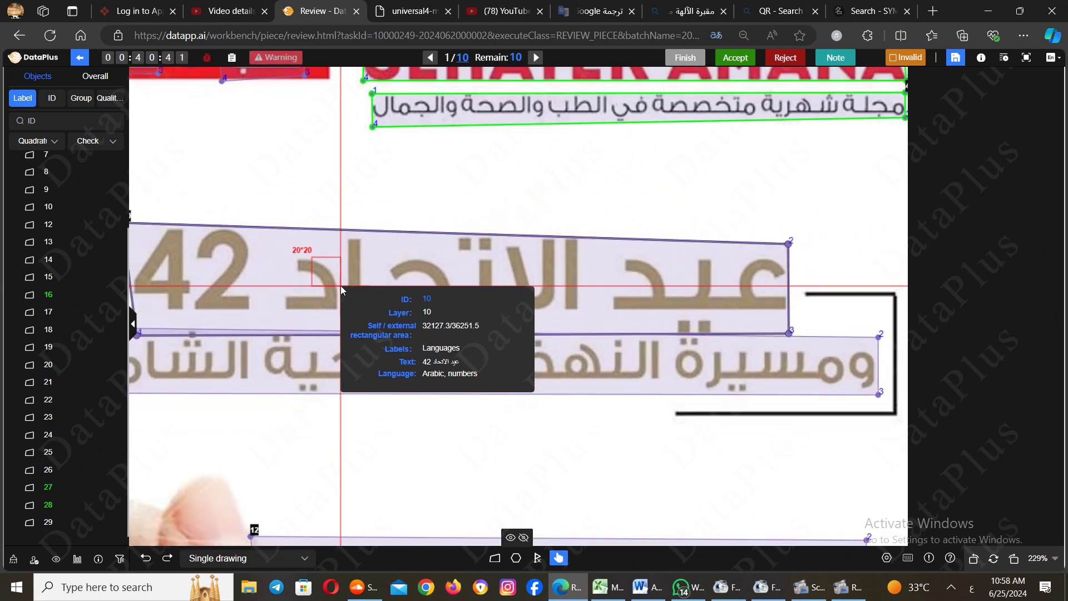
pyautogui.moveTo(240, 266); pyautogui.dragTo(329, 246)
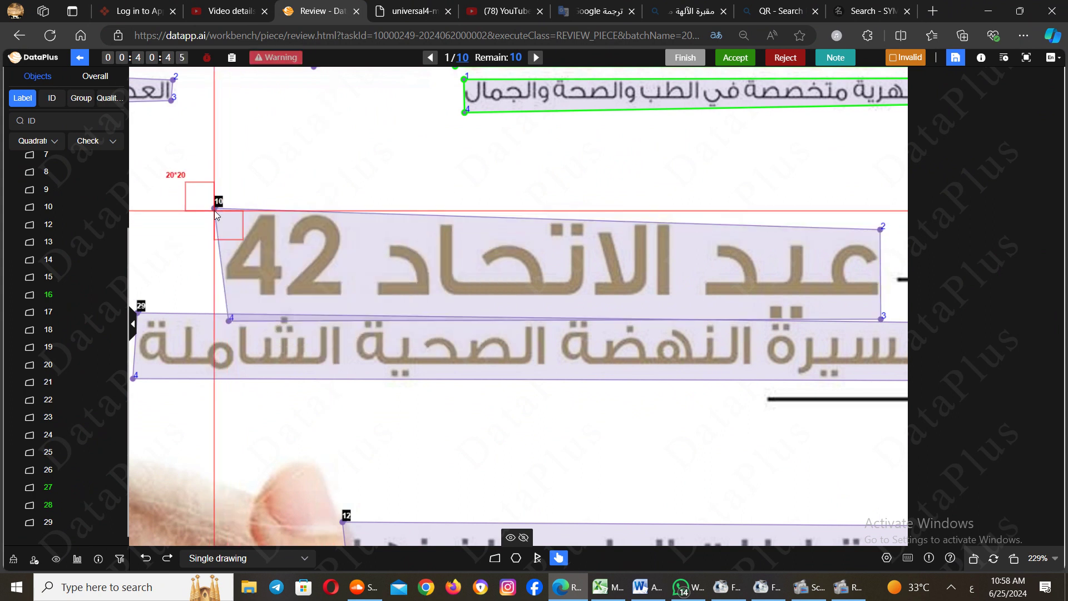
pyautogui.moveTo(230, 322)
pyautogui.mouseDown()
pyautogui.moveTo(225, 310)
pyautogui.moveTo(227, 322)
pyautogui.mouseUp()
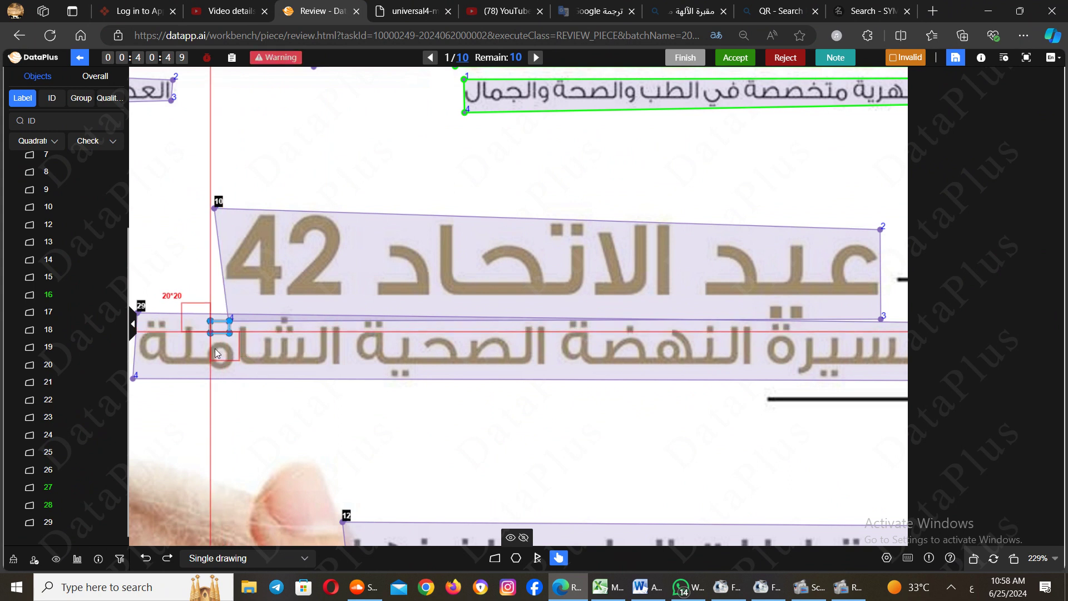
pyautogui.click(227, 322)
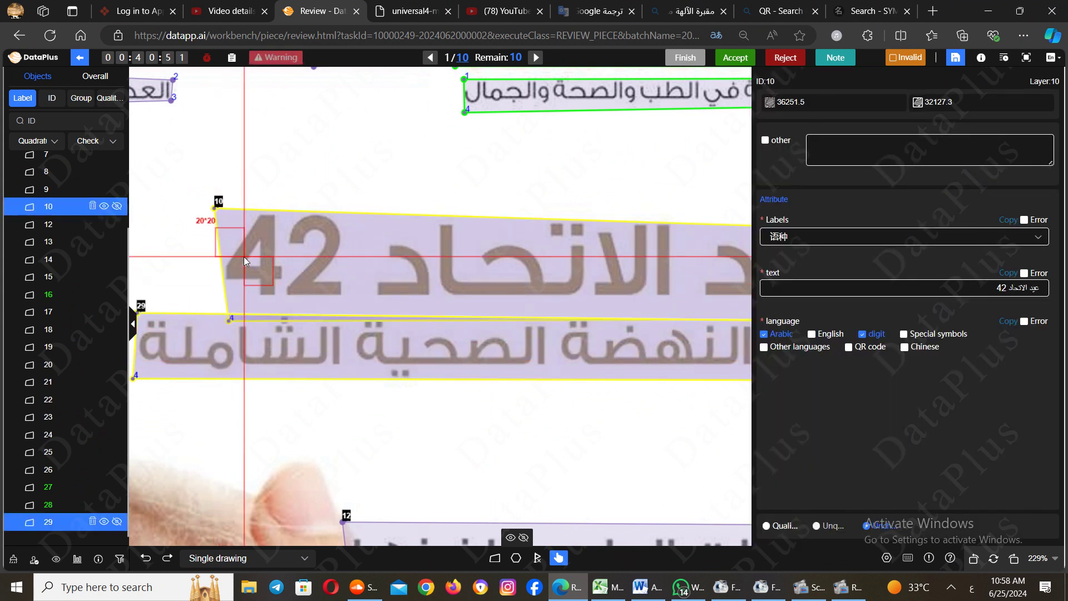
pyautogui.moveTo(230, 320); pyautogui.dragTo(226, 298)
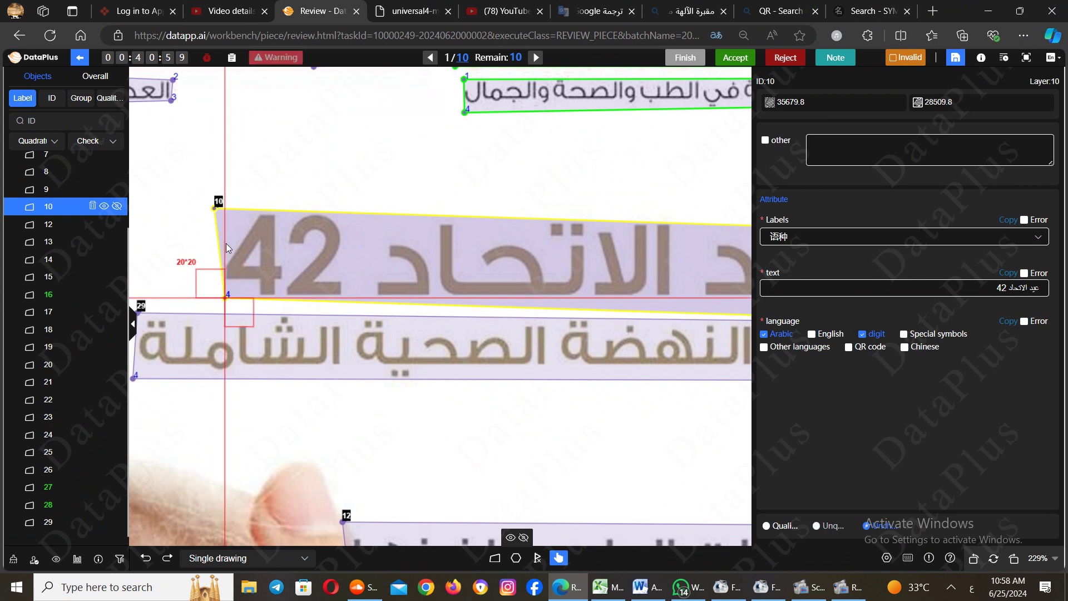
pyautogui.moveTo(217, 207); pyautogui.dragTo(223, 210)
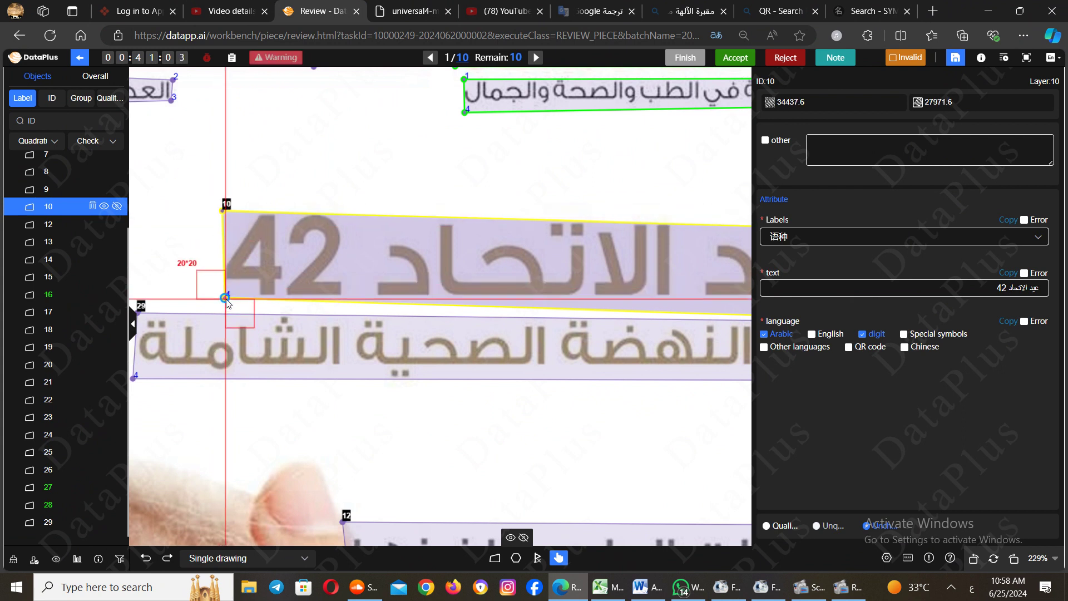
pyautogui.moveTo(226, 298); pyautogui.dragTo(223, 300)
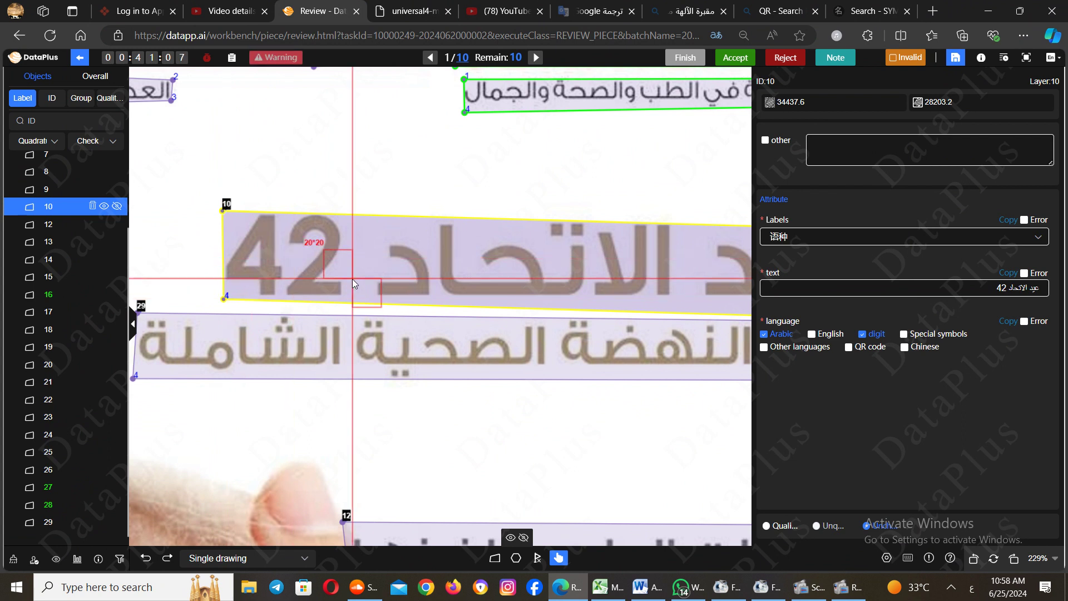
# Lower both bottom corners of the headline annotation to take in the dots under the ي, and raise its upper-right corner slightly
pyautogui.moveTo(352, 278); pyautogui.dragTo(231, 271)
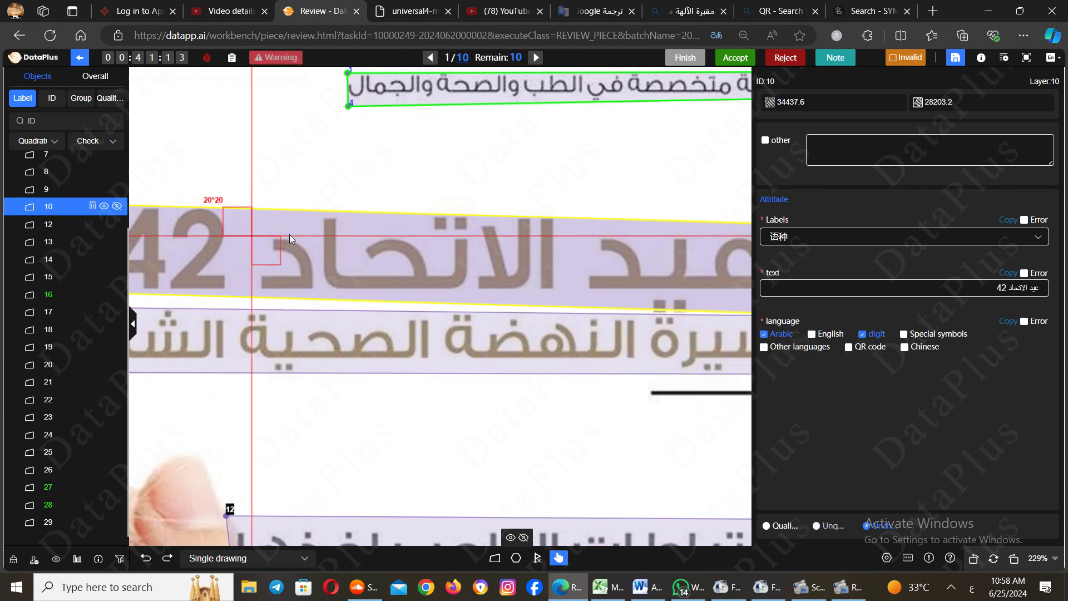
pyautogui.moveTo(289, 234); pyautogui.dragTo(329, 239)
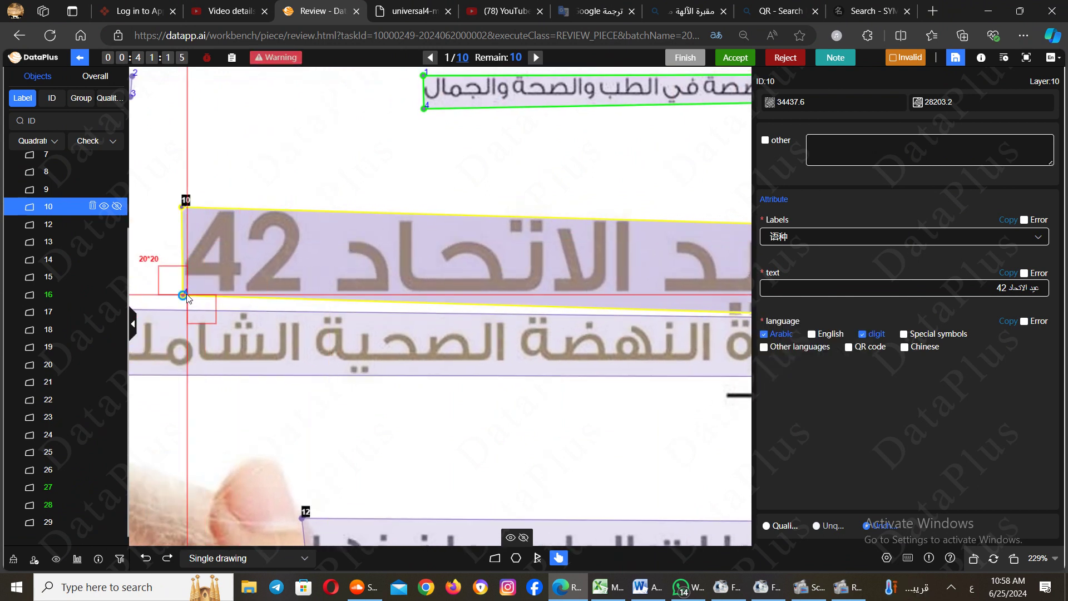
pyautogui.scroll(-2, 187, 299)
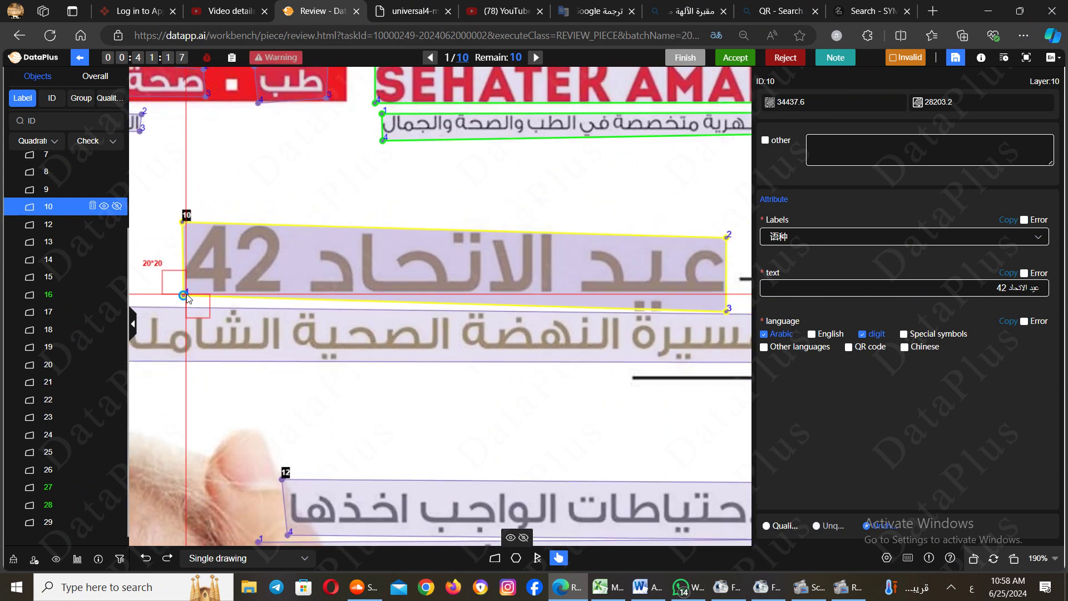
pyautogui.moveTo(187, 299); pyautogui.dragTo(183, 303)
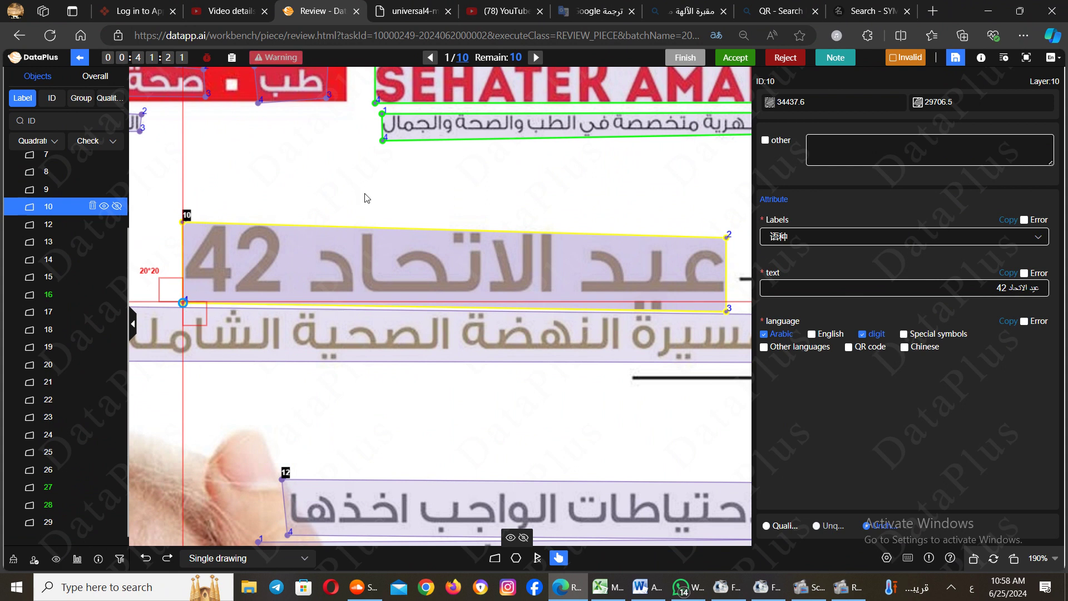
pyautogui.moveTo(729, 311); pyautogui.dragTo(727, 314)
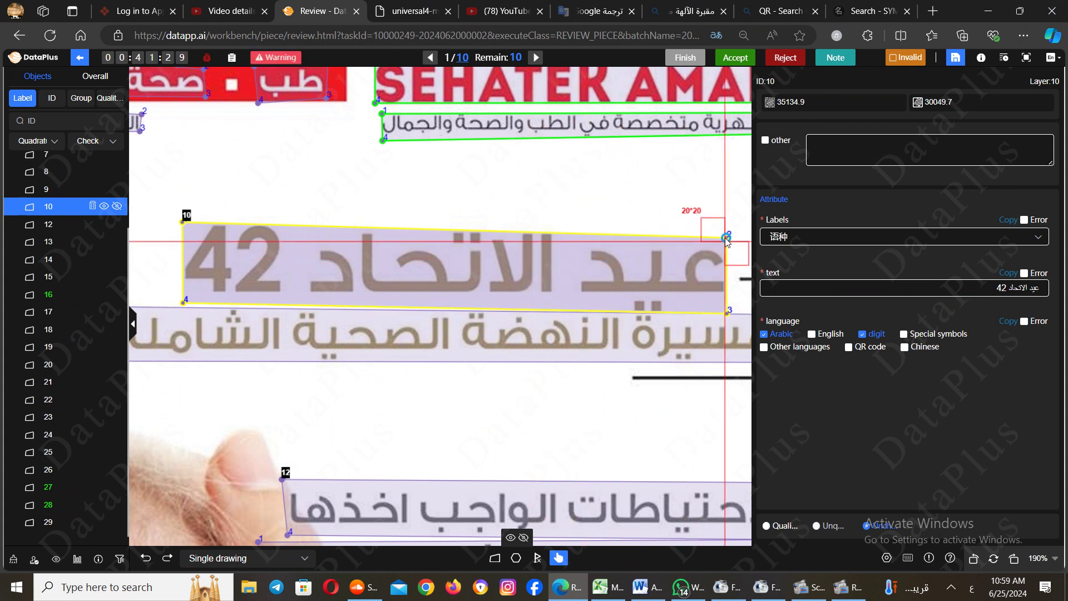
pyautogui.moveTo(727, 240); pyautogui.dragTo(727, 237)
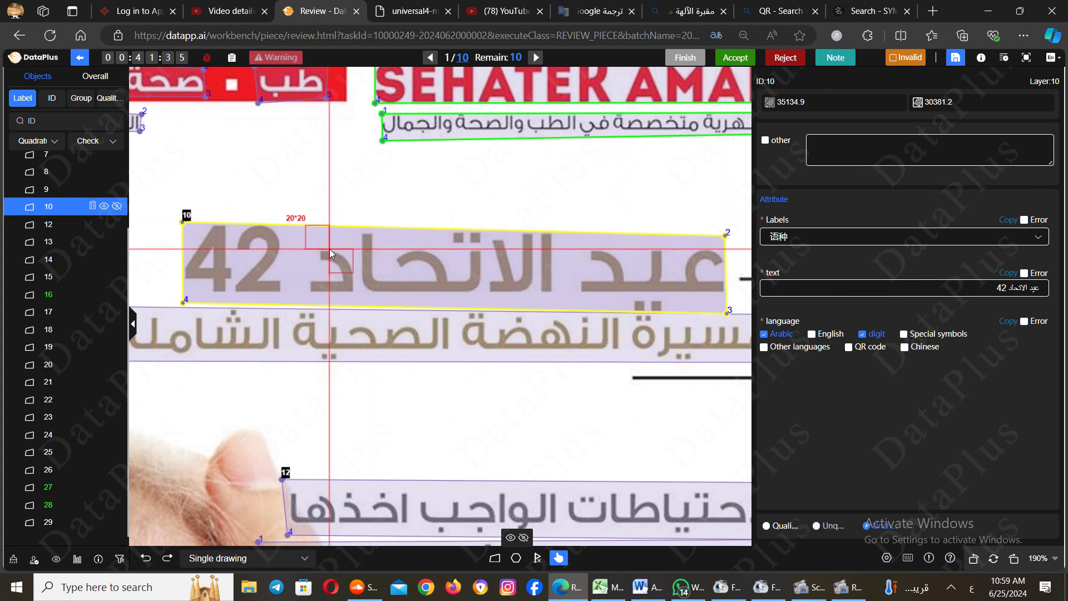
# Check the headline annotation's edges up close, fine-tune its lower-right corner beside the ع, and mark the annotation as qualified
pyautogui.scroll(5, 329, 249)
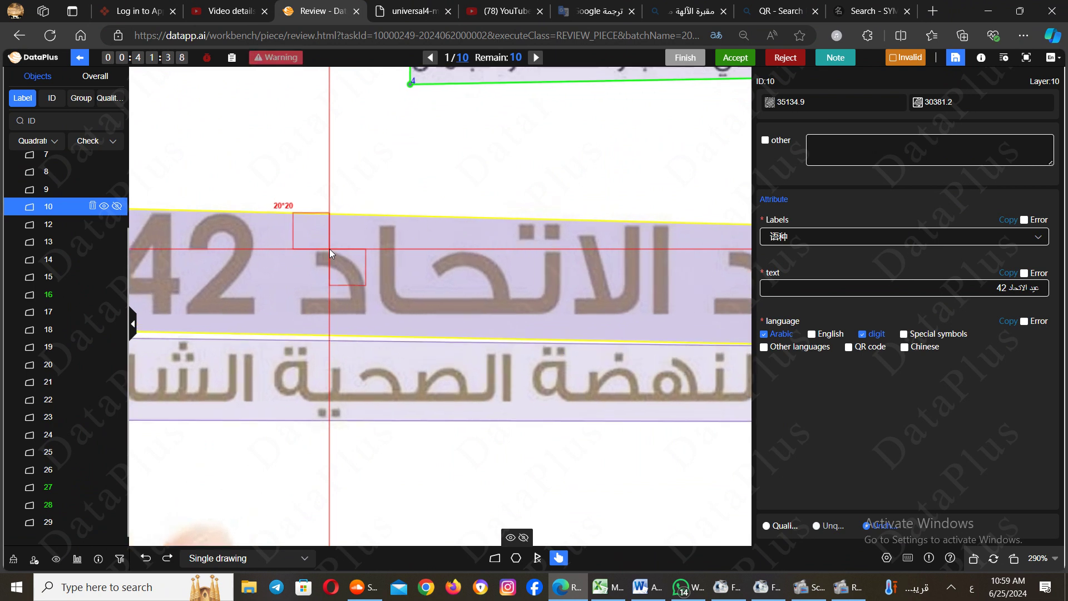
pyautogui.scroll(5, 330, 249)
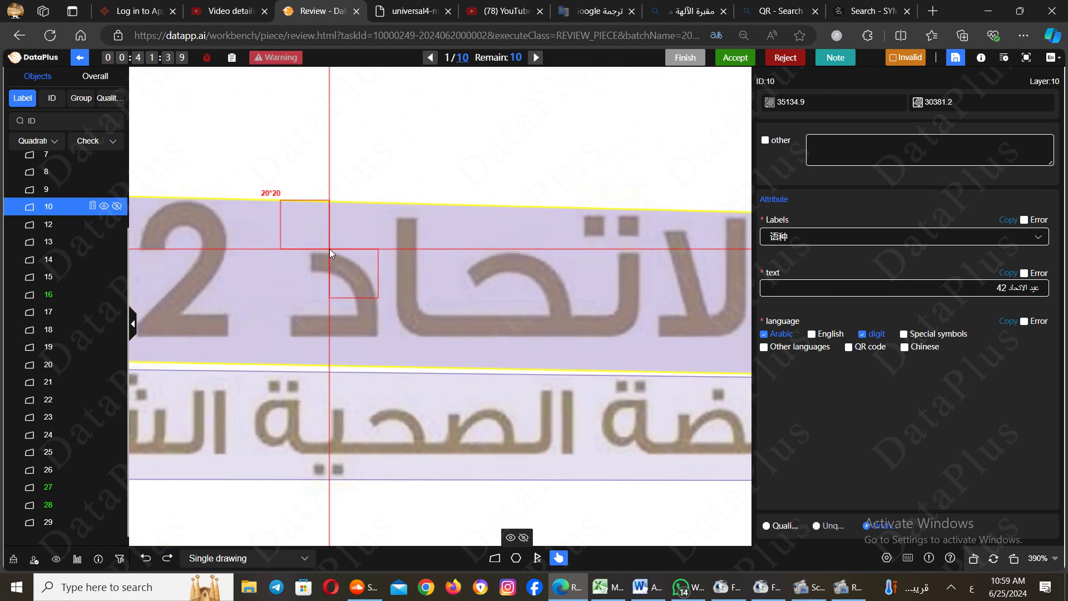
pyautogui.scroll(-1, 202, 240)
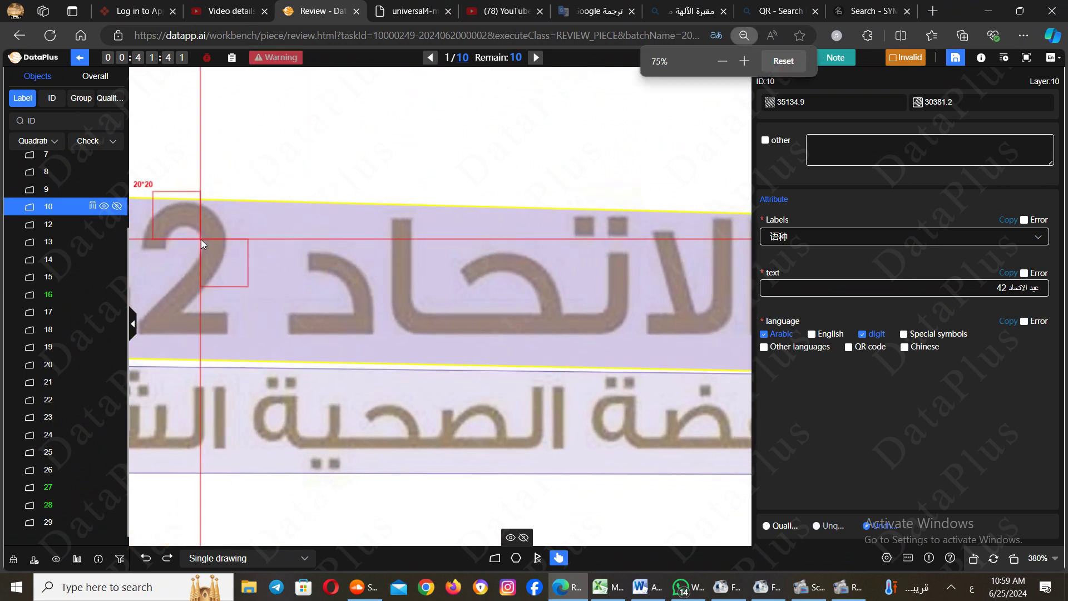
pyautogui.scroll(-1, 201, 240)
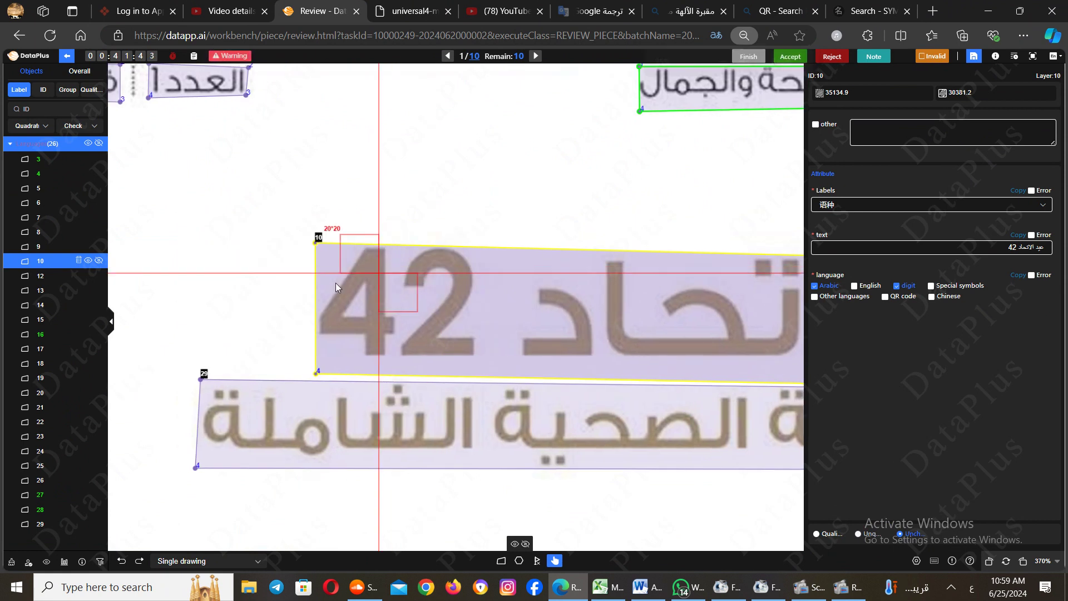
pyautogui.hscroll(4, 501, 359)
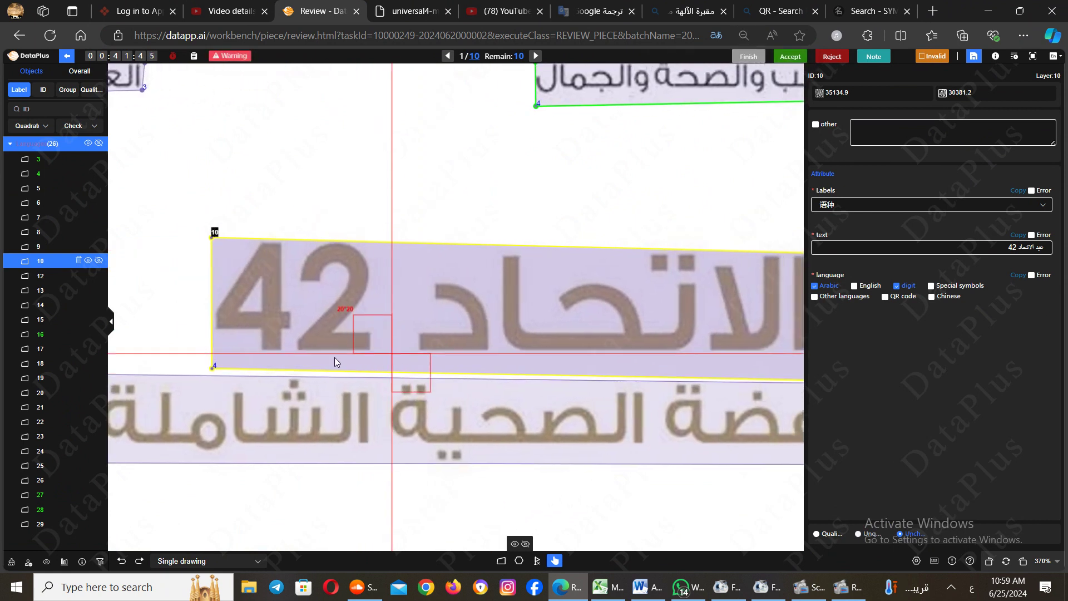
pyautogui.hscroll(1, 567, 329)
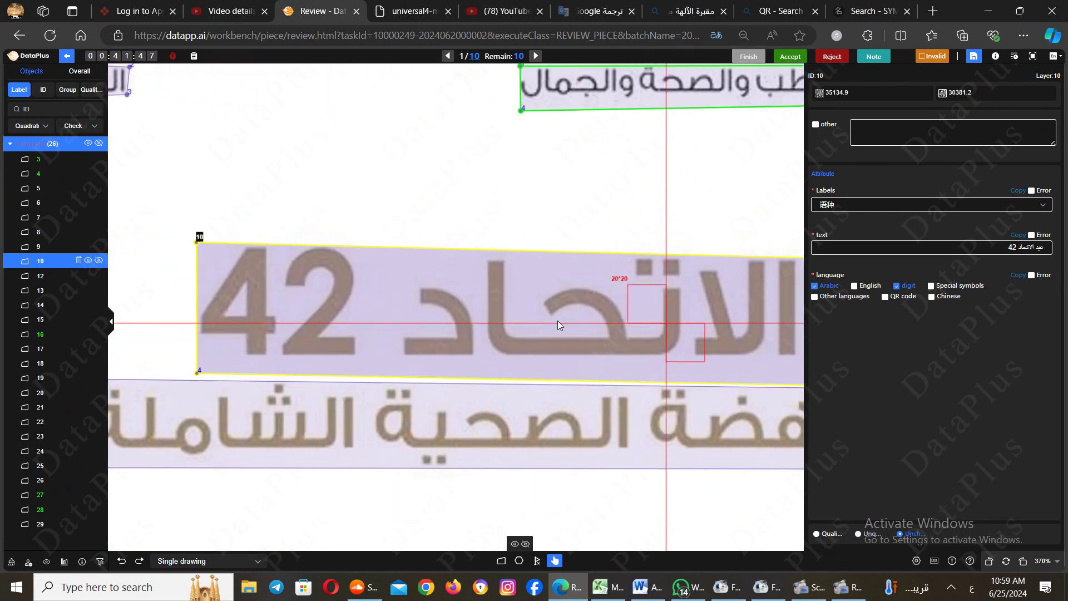
pyautogui.hscroll(7, 557, 320)
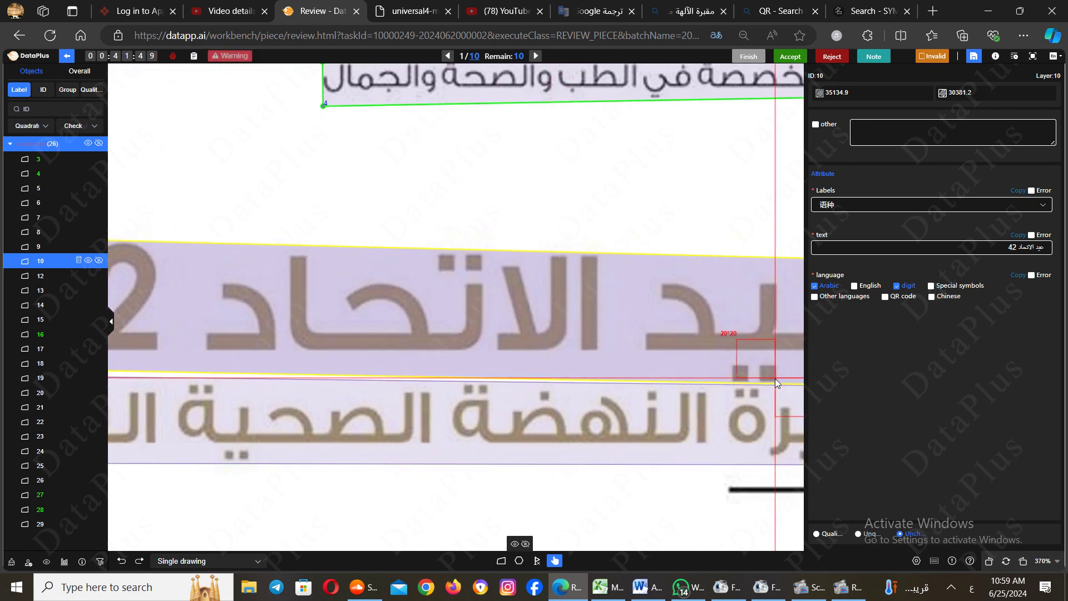
pyautogui.hscroll(4, 775, 378)
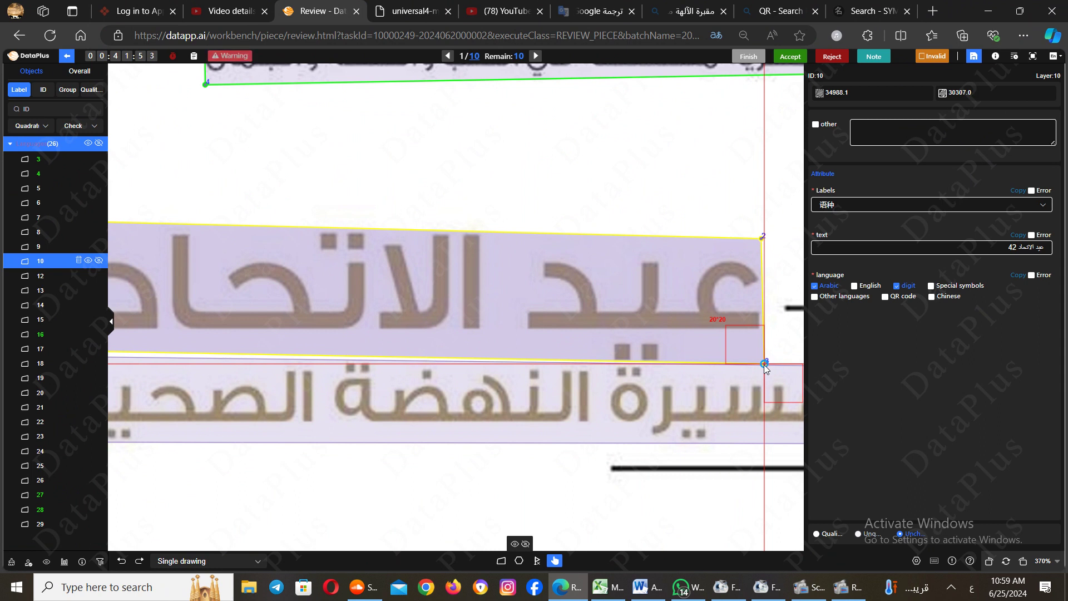
pyautogui.moveTo(766, 367); pyautogui.dragTo(766, 369)
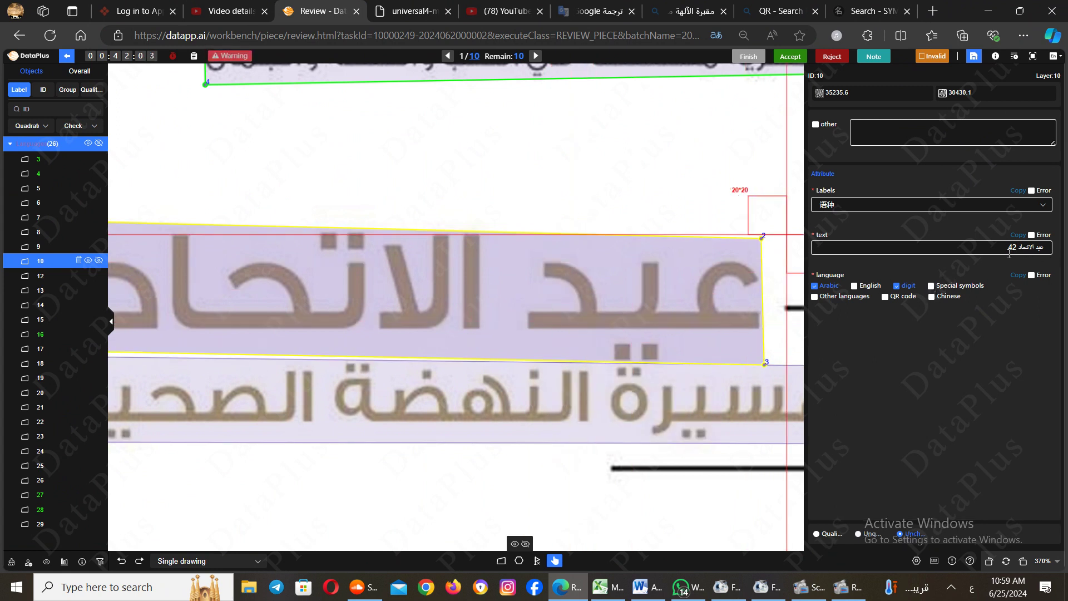
pyautogui.click(815, 534)
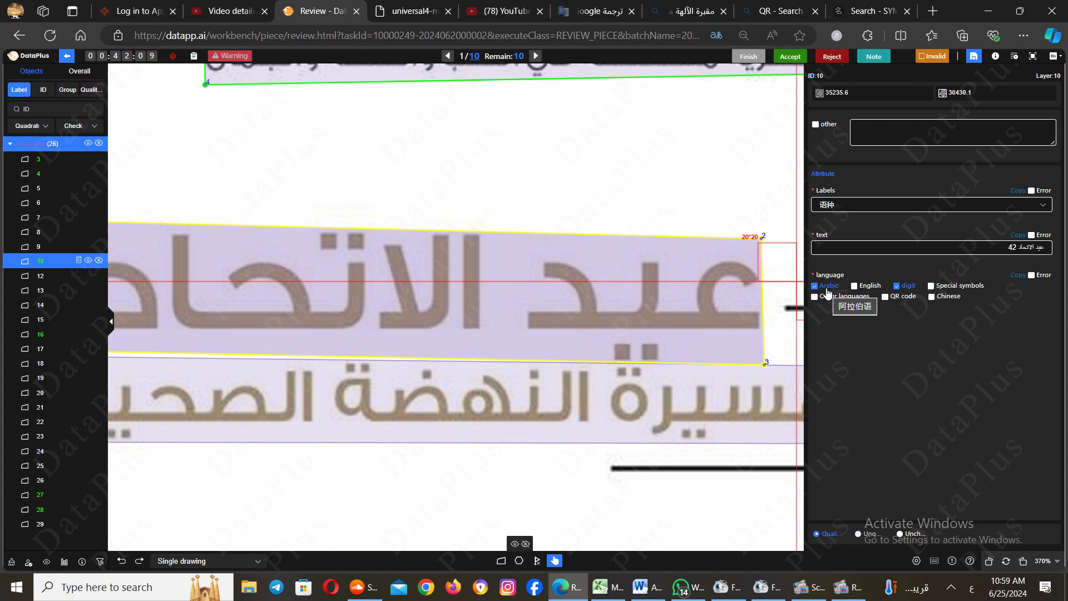
# Select the ومسيرة النهضة الصحية الشاملة annotation below the headline and open its context menu
pyautogui.click(616, 419)
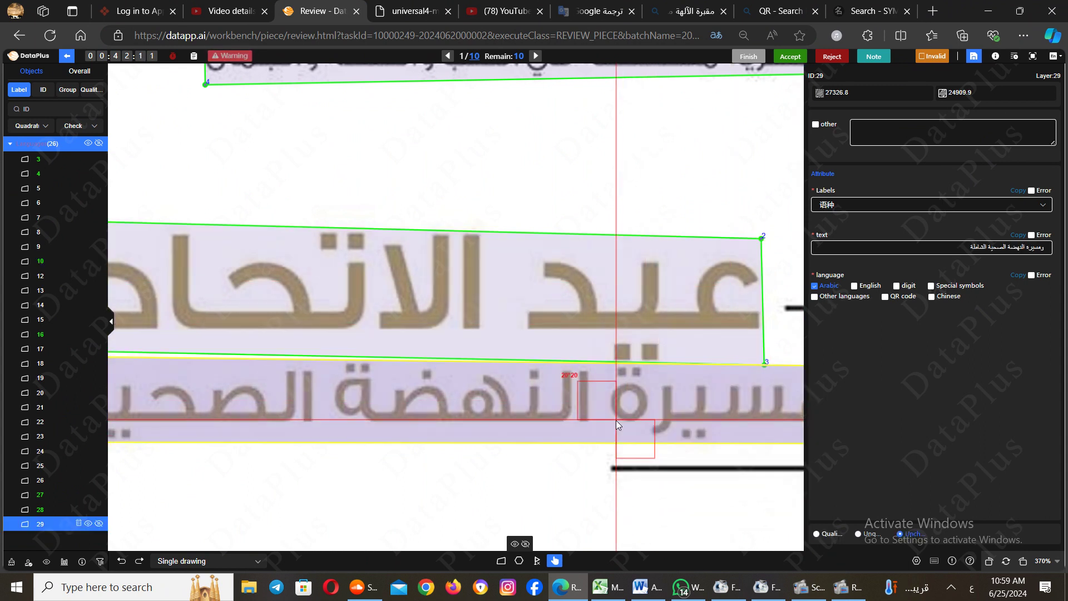
pyautogui.hscroll(3, 616, 420)
pyautogui.rightClick(615, 420)
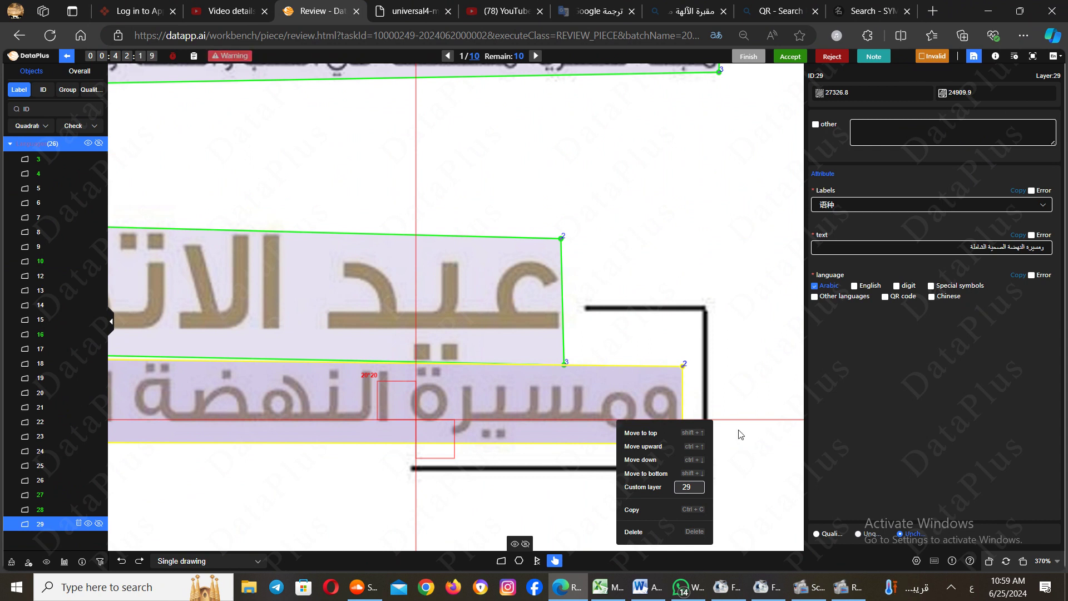
pyautogui.click(845, 590)
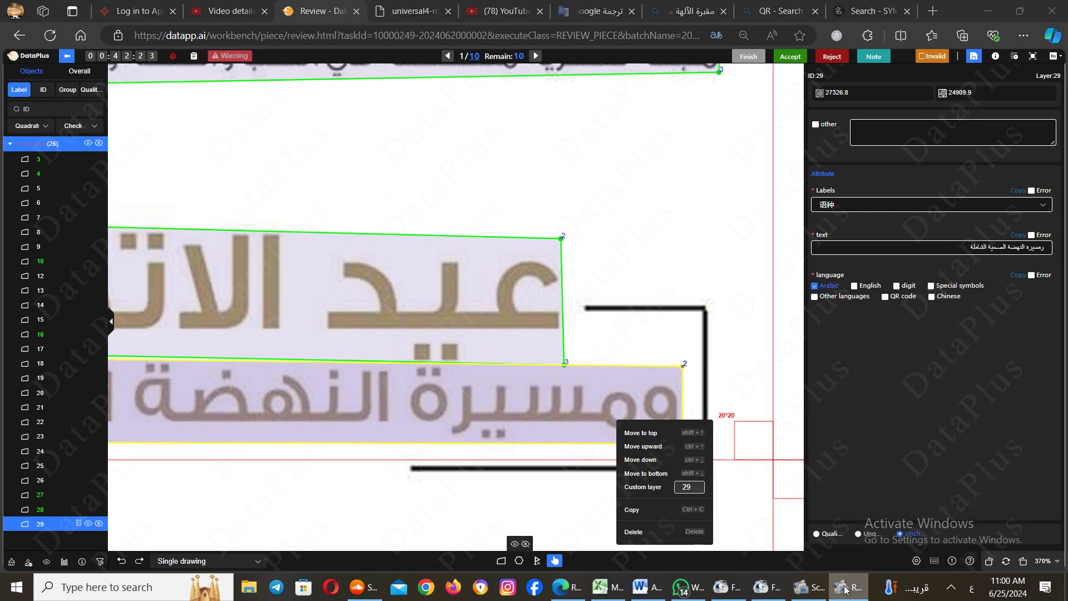
pyautogui.click(803, 593)
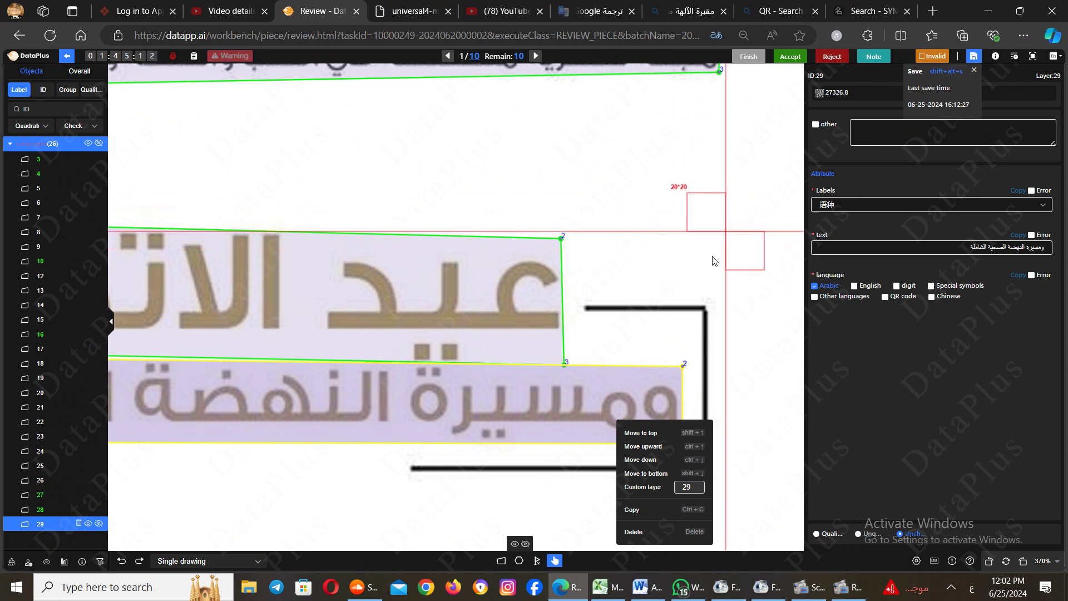
# Set the browser's page zoom to 150%
pyautogui.click(1023, 36)
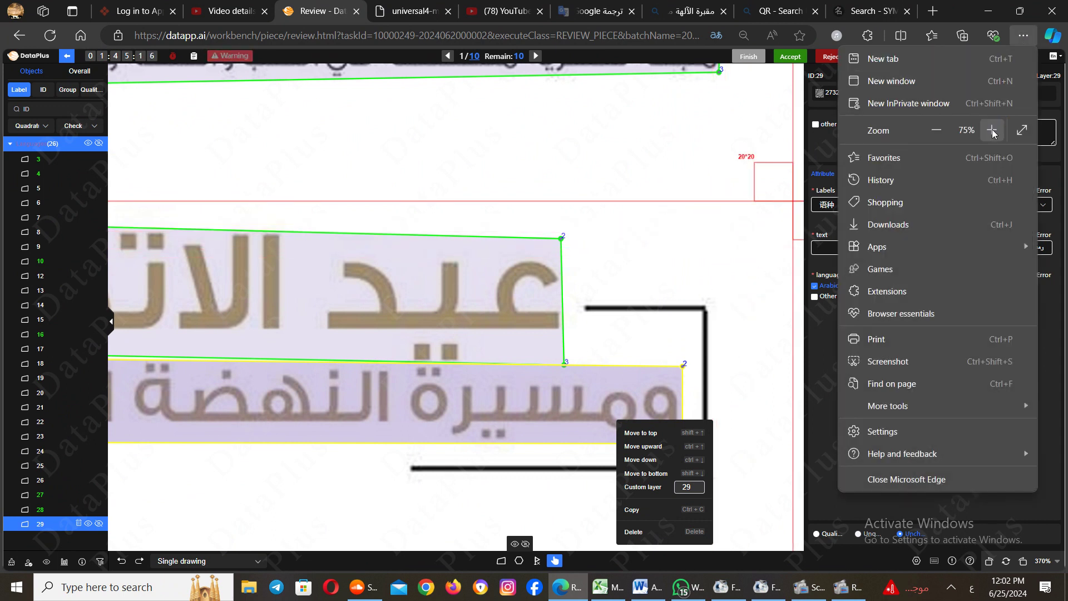
pyautogui.click(992, 130)
pyautogui.click(993, 130)
pyautogui.click(992, 131)
pyautogui.click(993, 131)
pyautogui.click(992, 131)
pyautogui.click(993, 130)
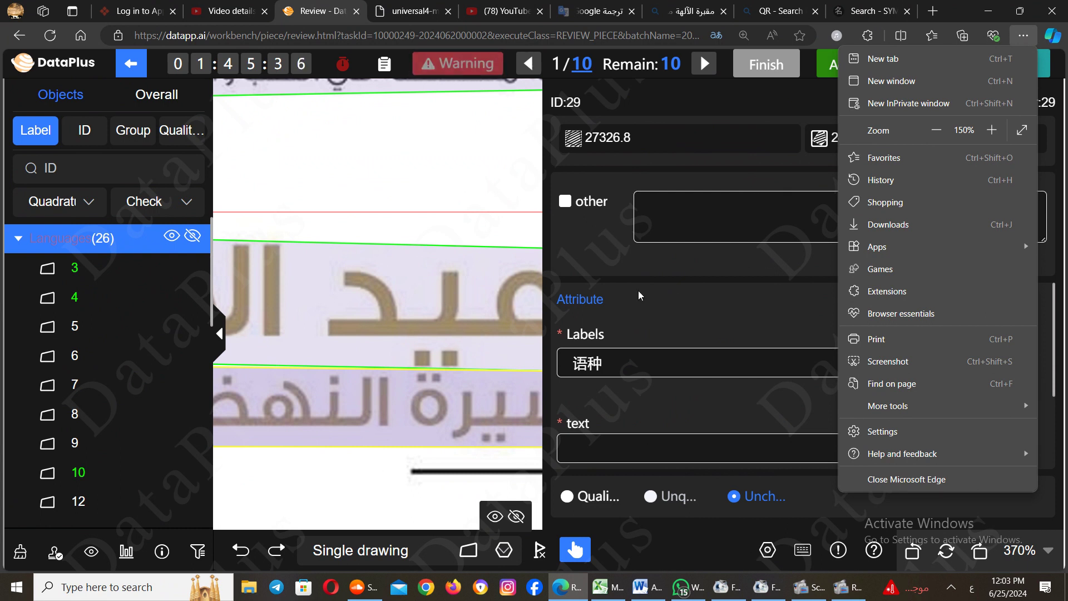
pyautogui.click(693, 295)
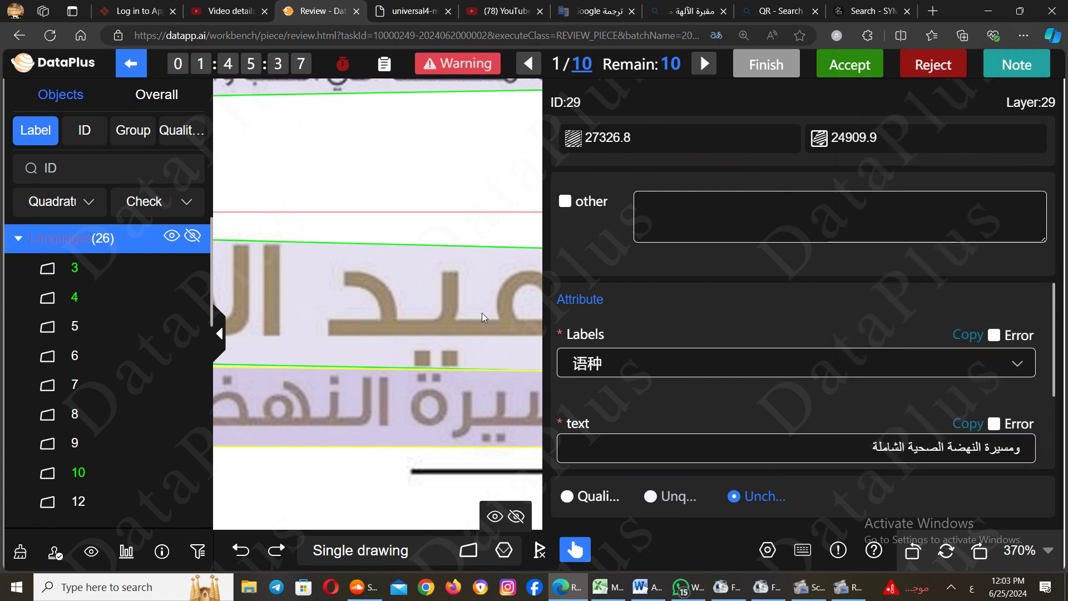
# Select the عيد الاتحاد 42 headline annotation and examine the lettering of the word عيد
pyautogui.click(482, 314)
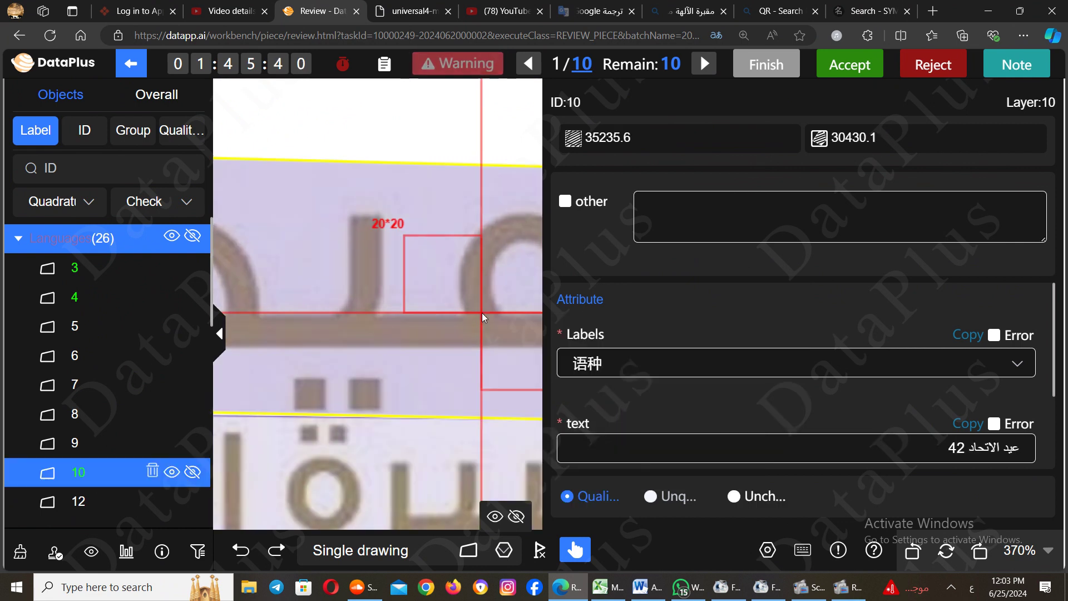
pyautogui.moveTo(482, 312); pyautogui.dragTo(496, 298)
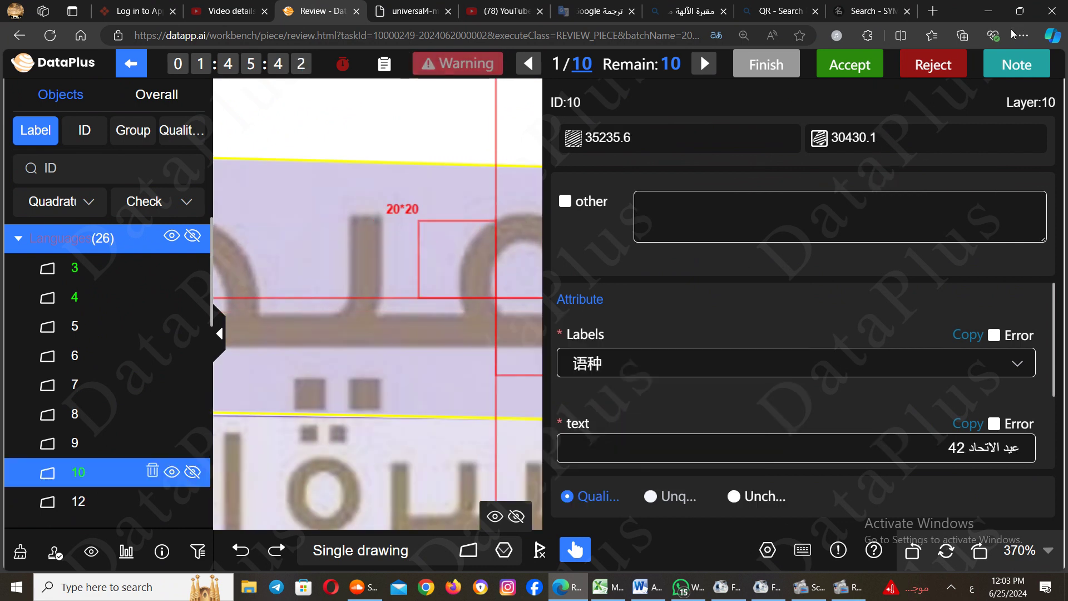
pyautogui.press('-')
pyautogui.press('-')
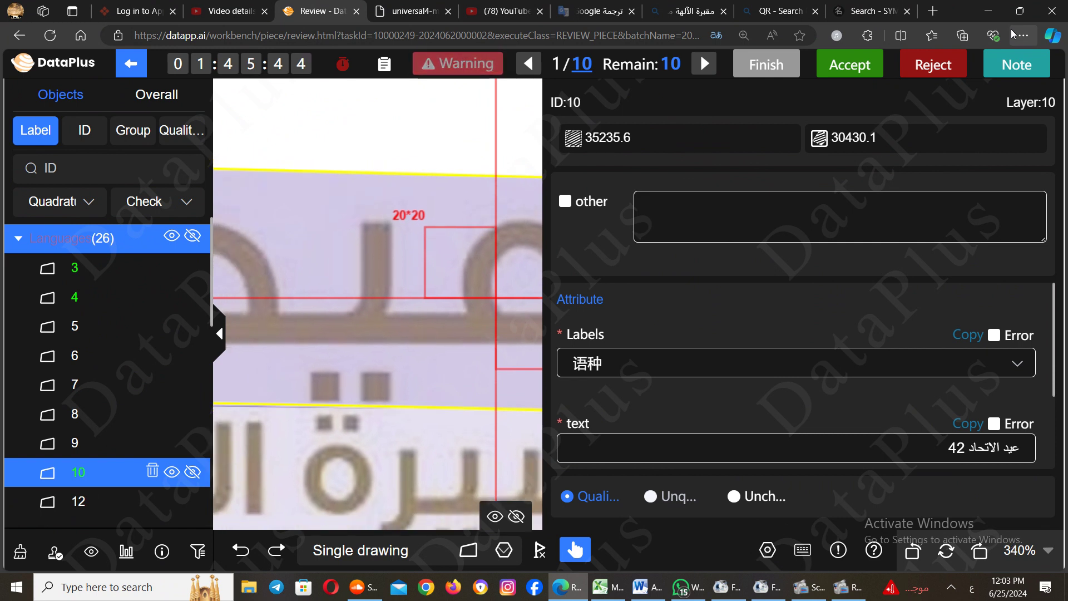
pyautogui.press('-')
pyautogui.press('-')
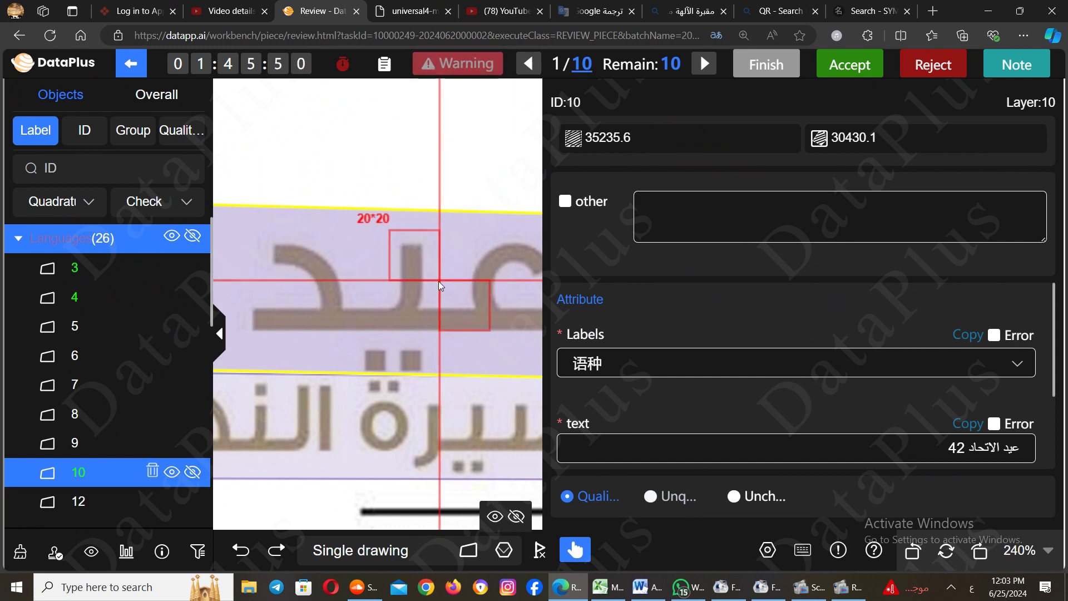
pyautogui.moveTo(439, 281); pyautogui.dragTo(466, 283)
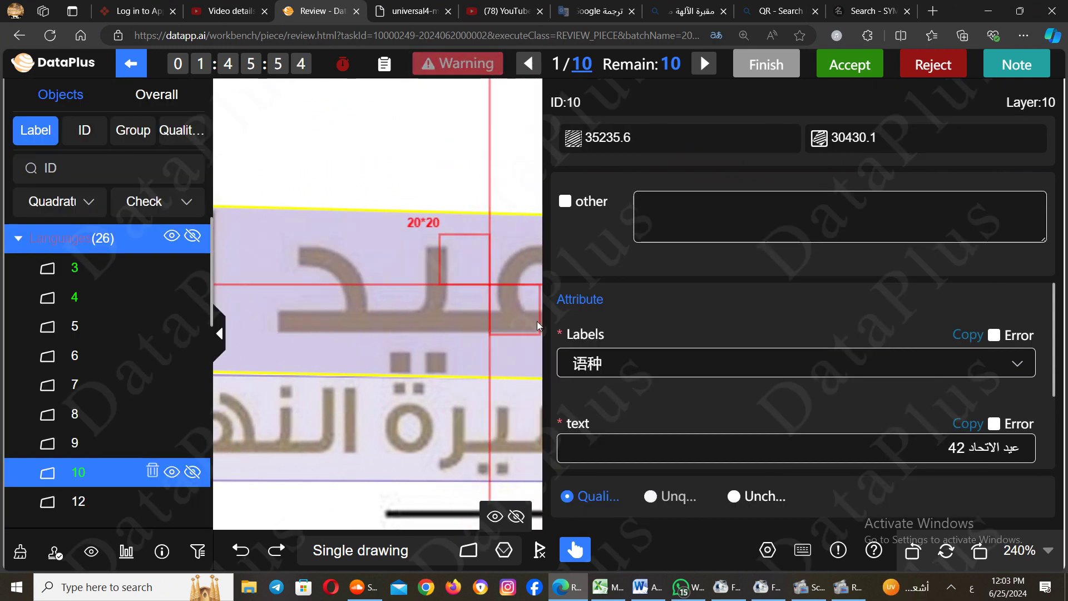
# Enter {*}- as sample text in the other note box and set the box to right-to-left direction
pyautogui.click(982, 229)
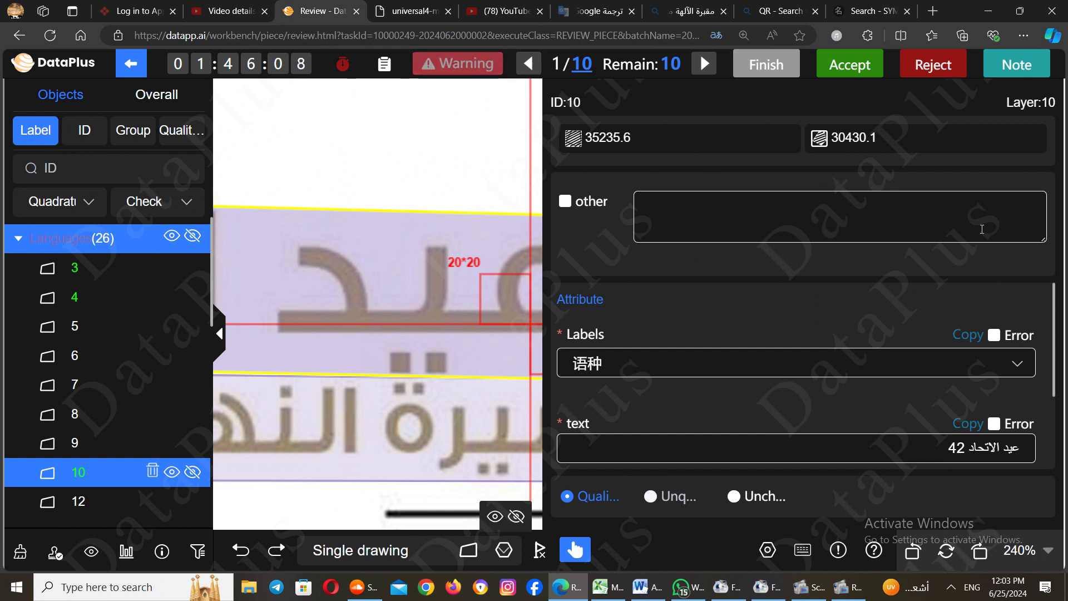
pyautogui.write('}')
pyautogui.press('End')
pyautogui.write('-')
pyautogui.press('BackSpace')
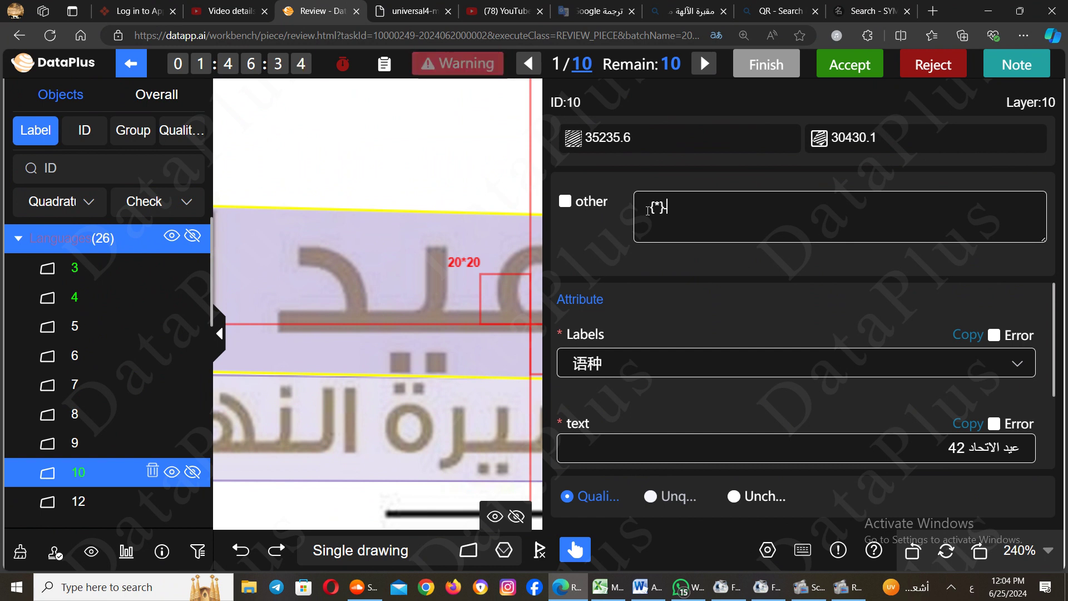
pyautogui.hotkey('ctrl', 'shift')
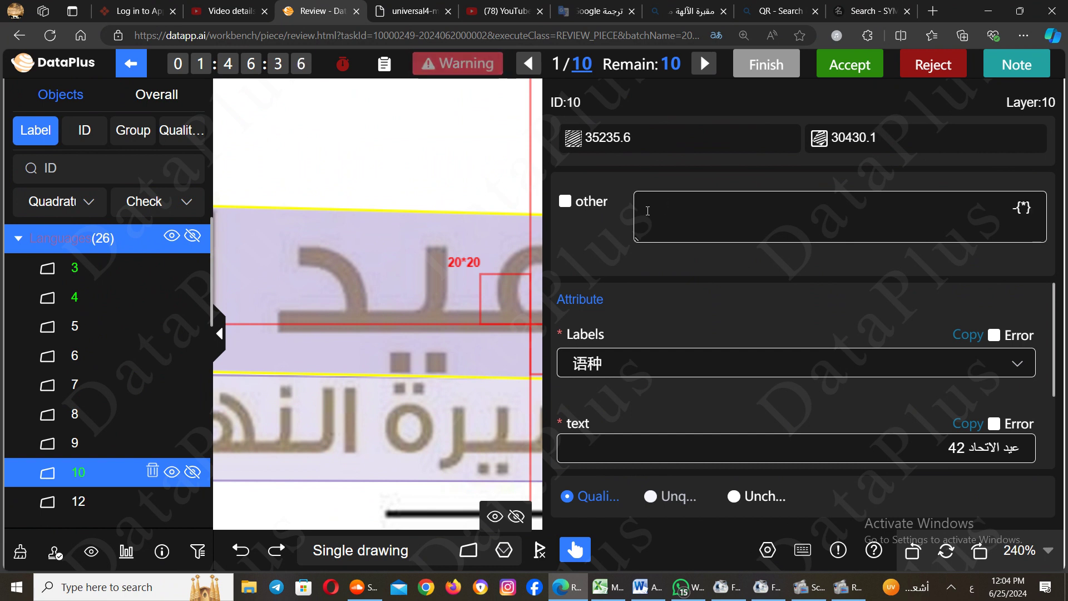
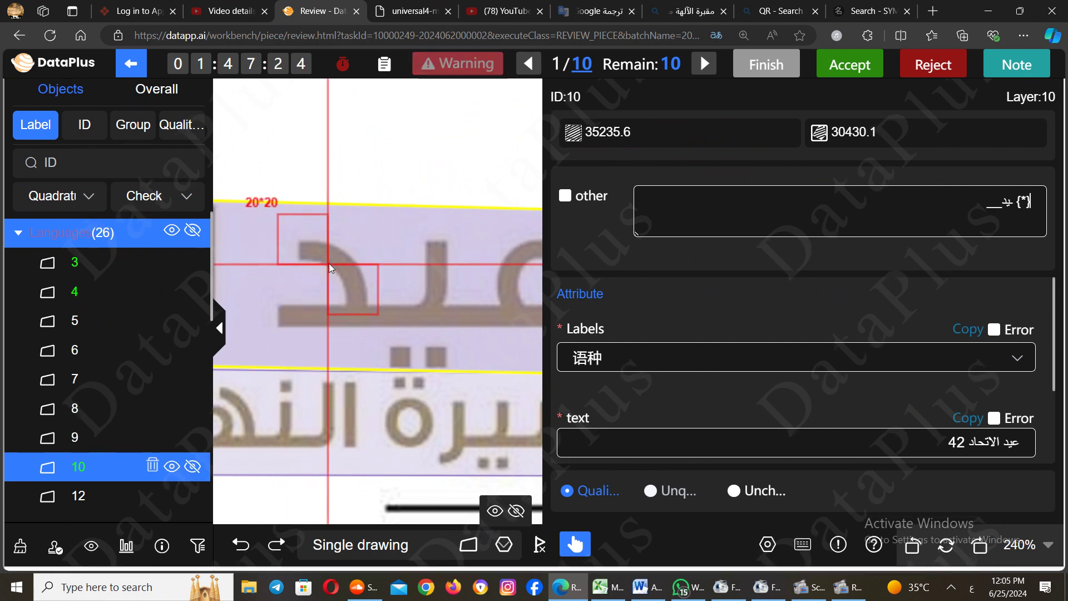
# Replace the underscores after ـيد in the right-to-left note with ال, making the sample text {*} ـيد ال
pyautogui.rightClick(329, 262)
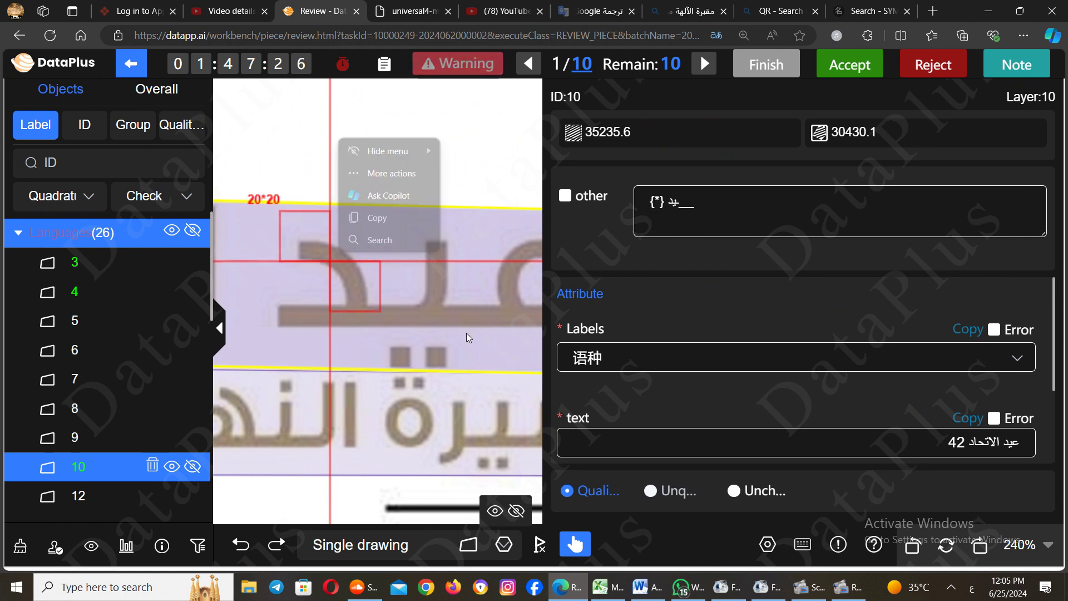
pyautogui.click(466, 333)
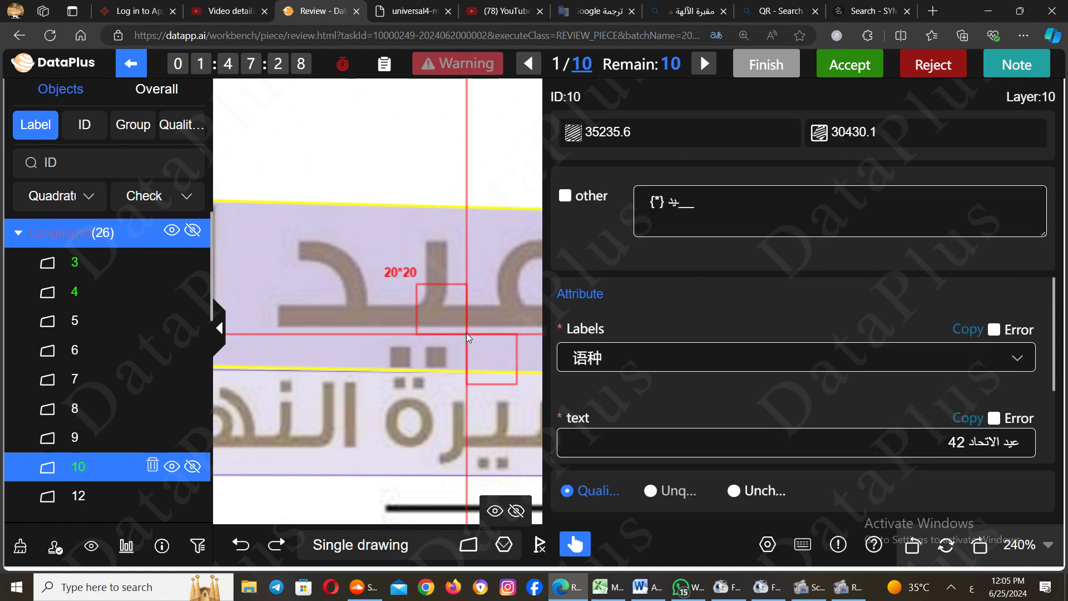
pyautogui.scroll(-2, 466, 332)
pyautogui.scroll(-5, 466, 333)
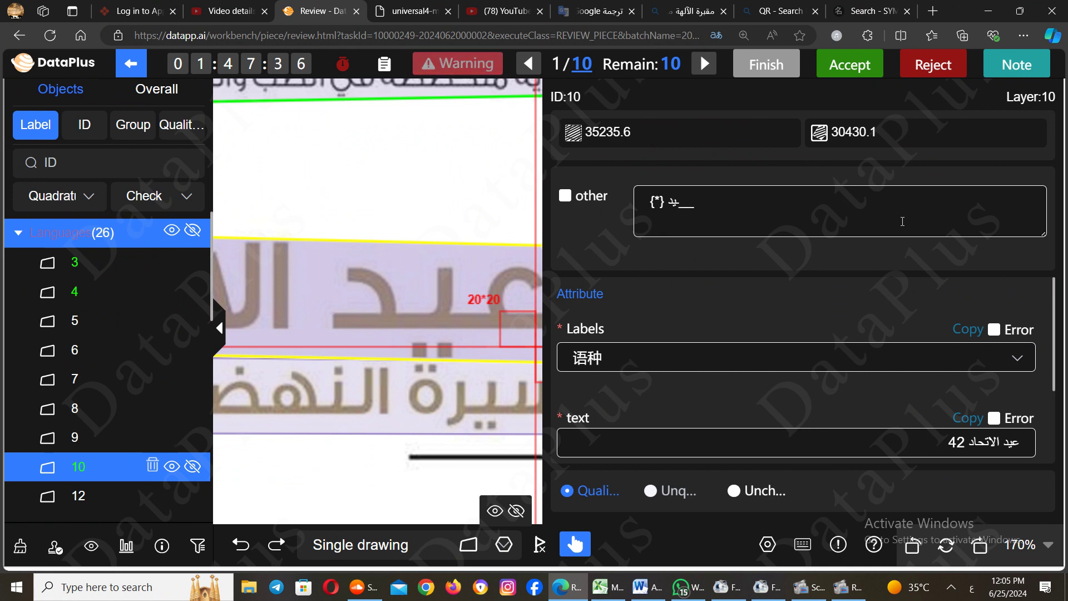
pyautogui.hotkey('ctrl', 'shift')
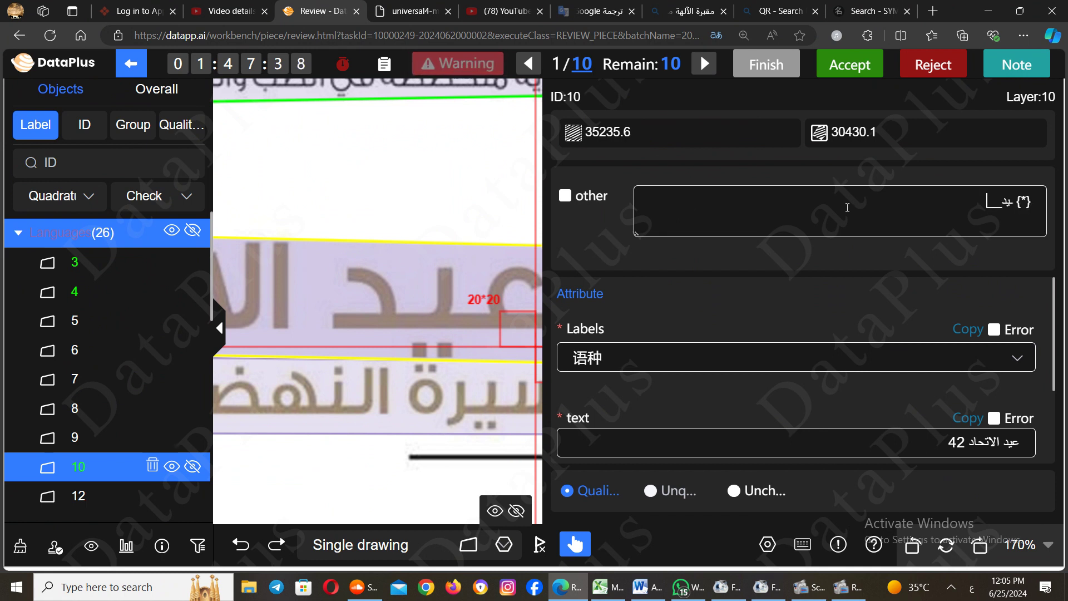
pyautogui.press('BackSpace')
pyautogui.press('BackSpace')
pyautogui.write('ال')
# Copy the {*} marker to the end of the sample note text and switch the box to left-to-right direction
pyautogui.moveTo(1016, 201); pyautogui.dragTo(1037, 200)
pyautogui.hotkey('ctrl', 'c')
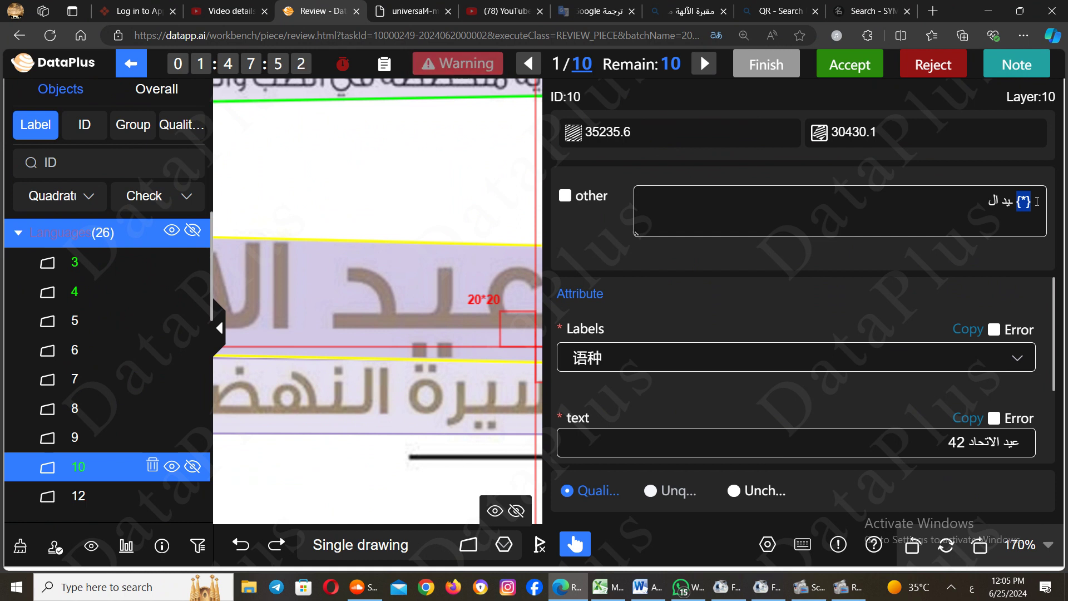
pyautogui.click(974, 199)
pyautogui.hotkey('ctrl', 'v')
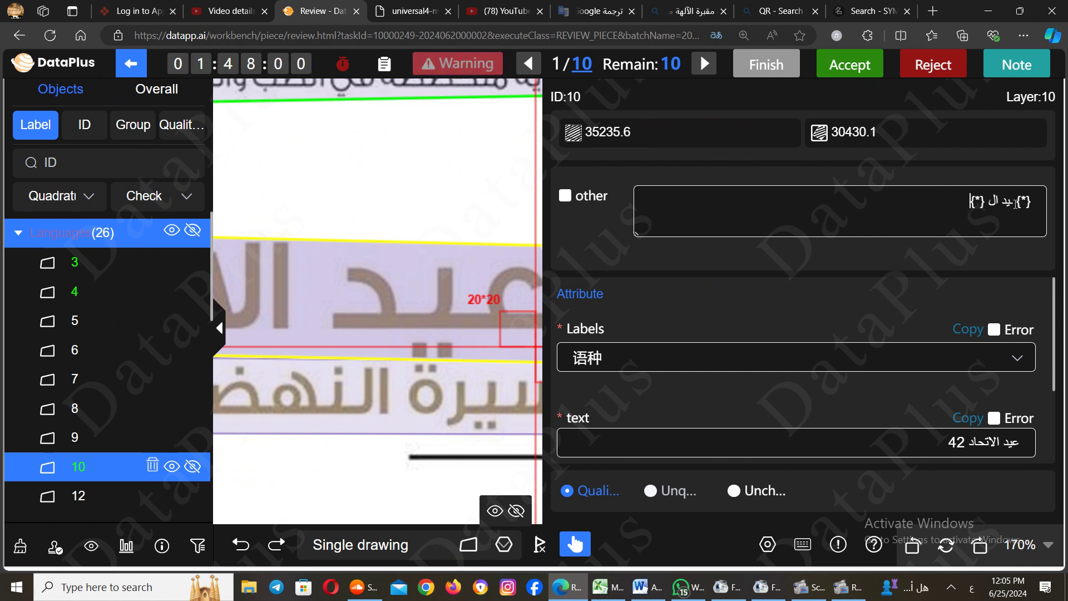
pyautogui.moveTo(1016, 206); pyautogui.dragTo(1033, 205)
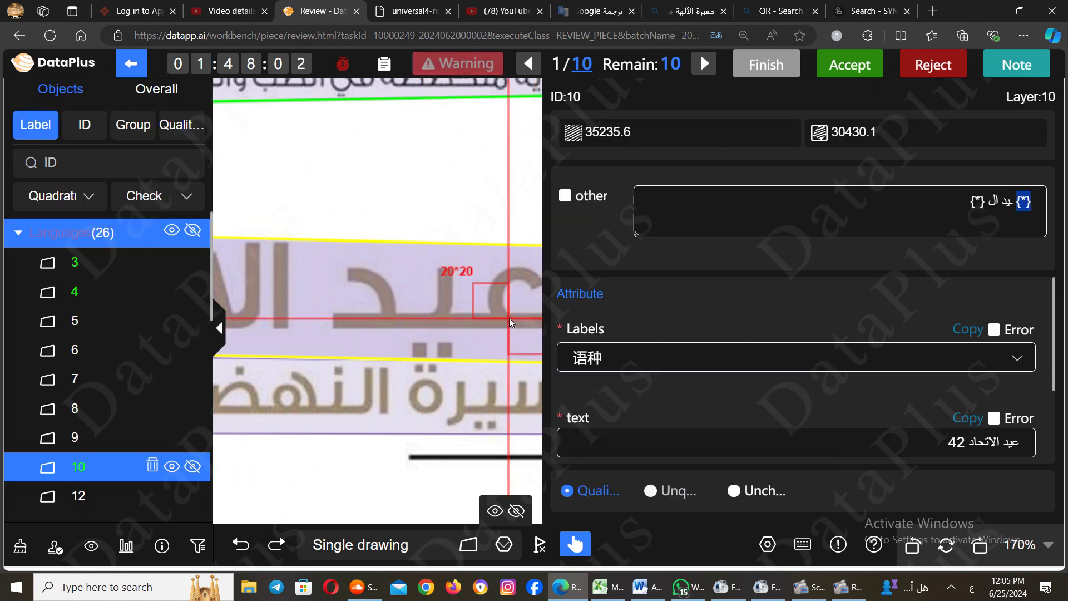
pyautogui.click(509, 318)
pyautogui.hotkey('ctrl', 'shift')
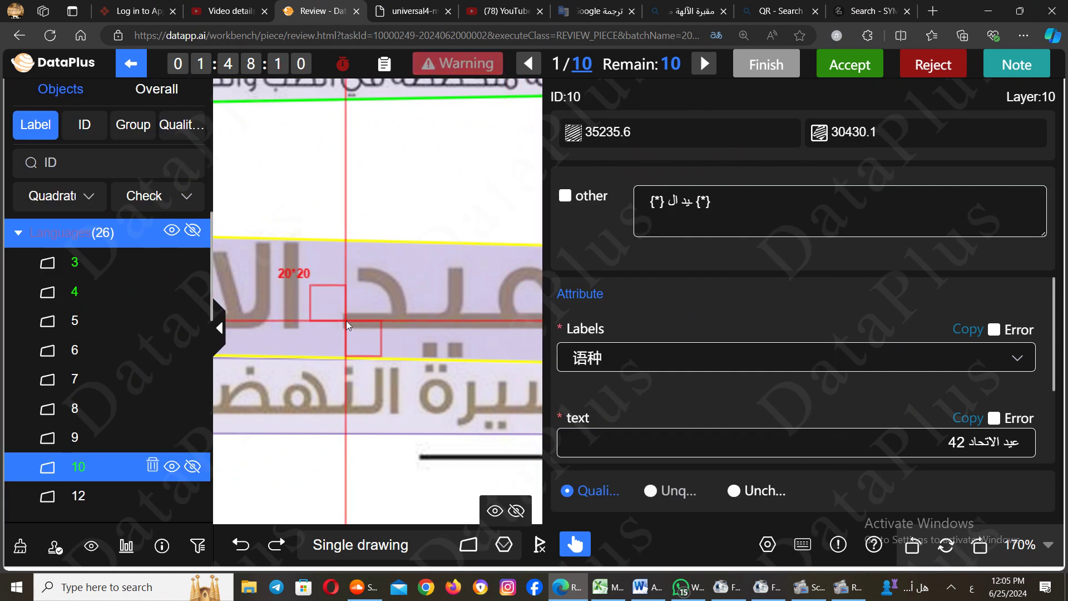
# Replace everything after the first {*} marker with ـيرة النهض from the line below the headline, in right-to-left direction
pyautogui.scroll(1, 346, 321)
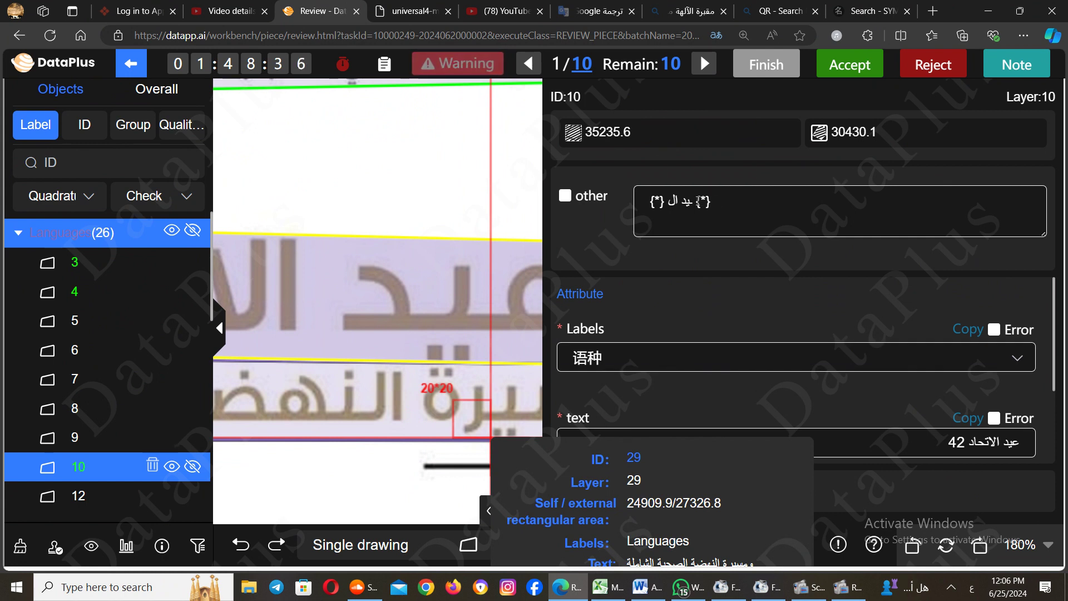
pyautogui.keyDown('shift'); pyautogui.click(644, 196); pyautogui.keyUp('shift')
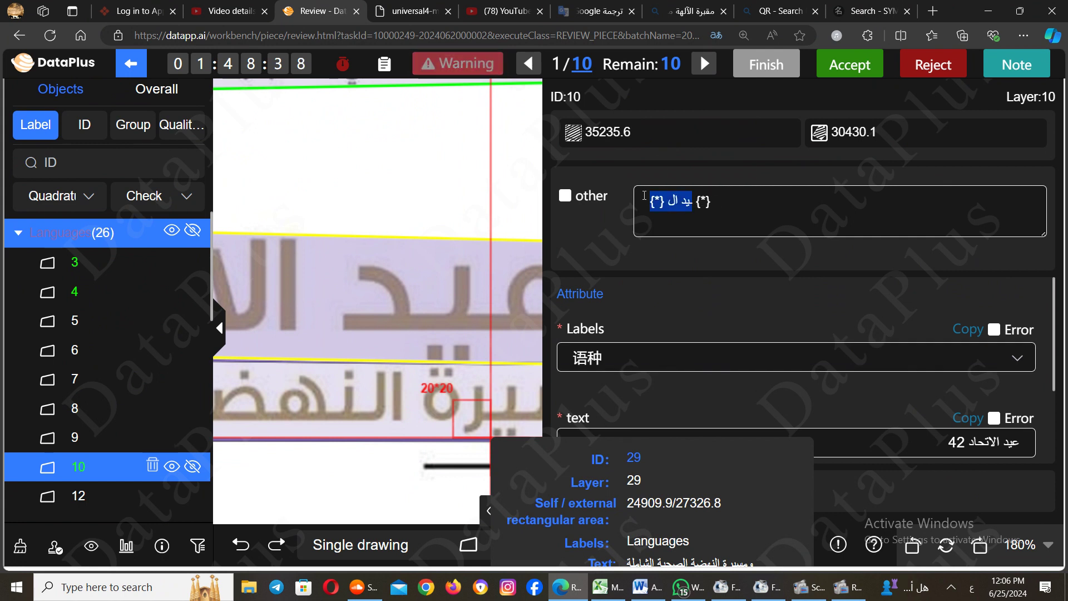
pyautogui.write('ان')
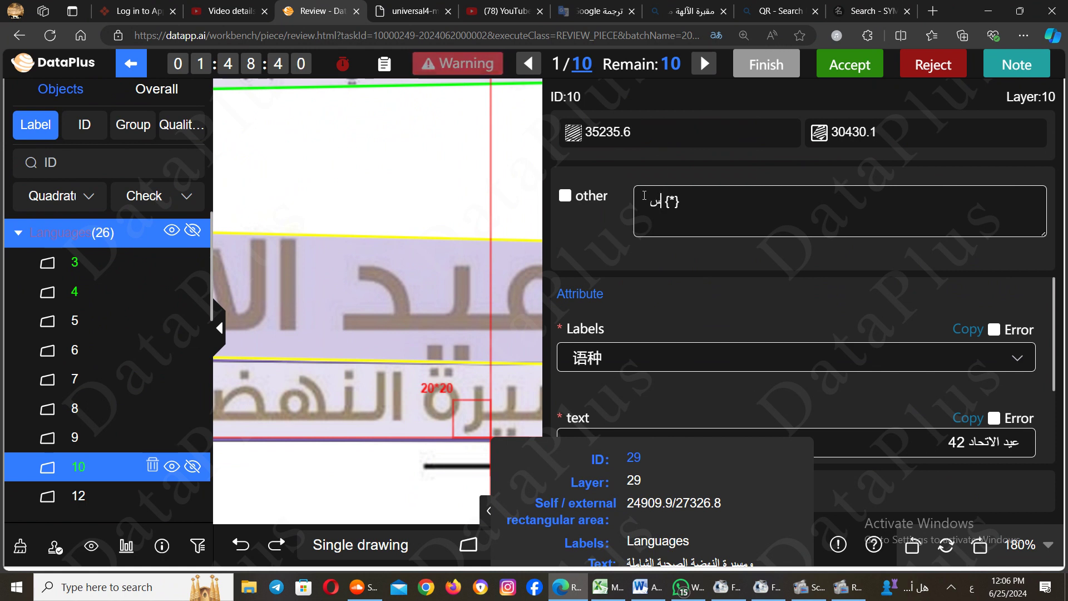
pyautogui.press('BackSpace')
pyautogui.press('BackSpace')
pyautogui.write('أي')
pyautogui.press('BackSpace')
pyautogui.press('BackSpace')
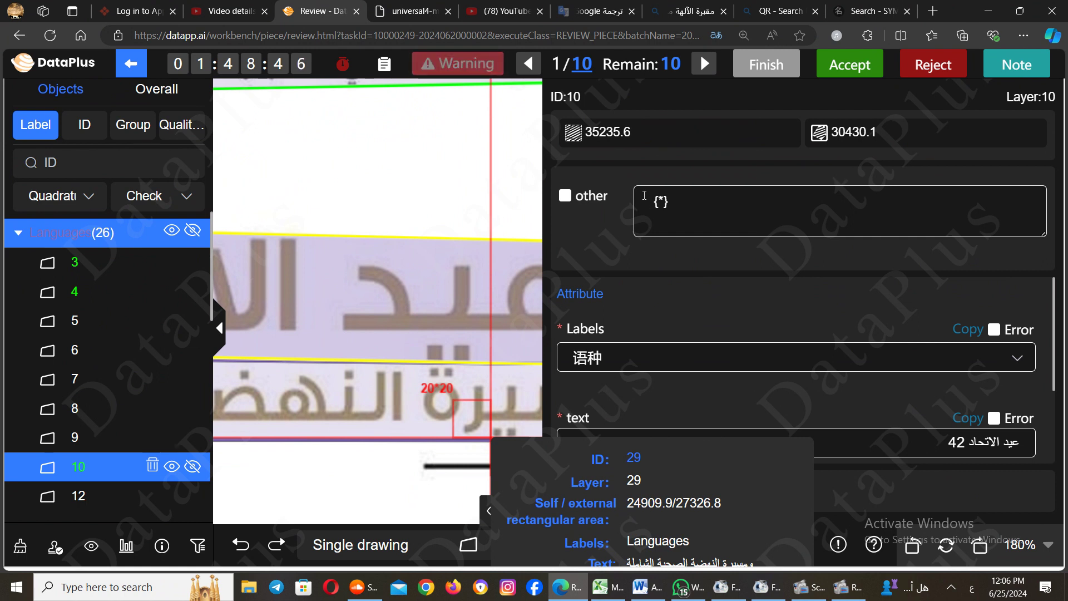
pyautogui.press('ctrl+Shift_R')
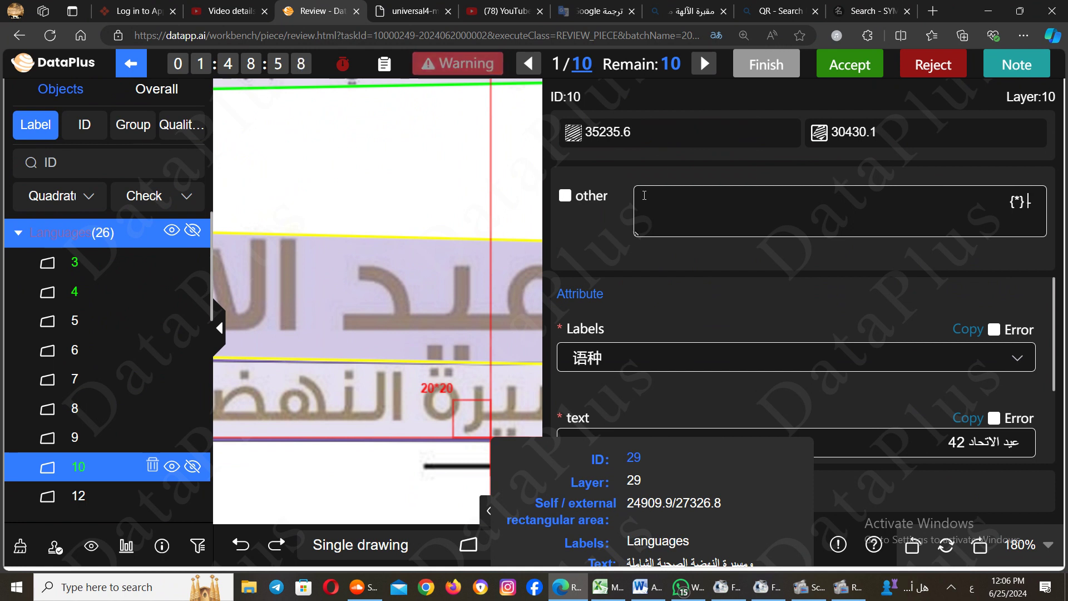
pyautogui.write('ير')
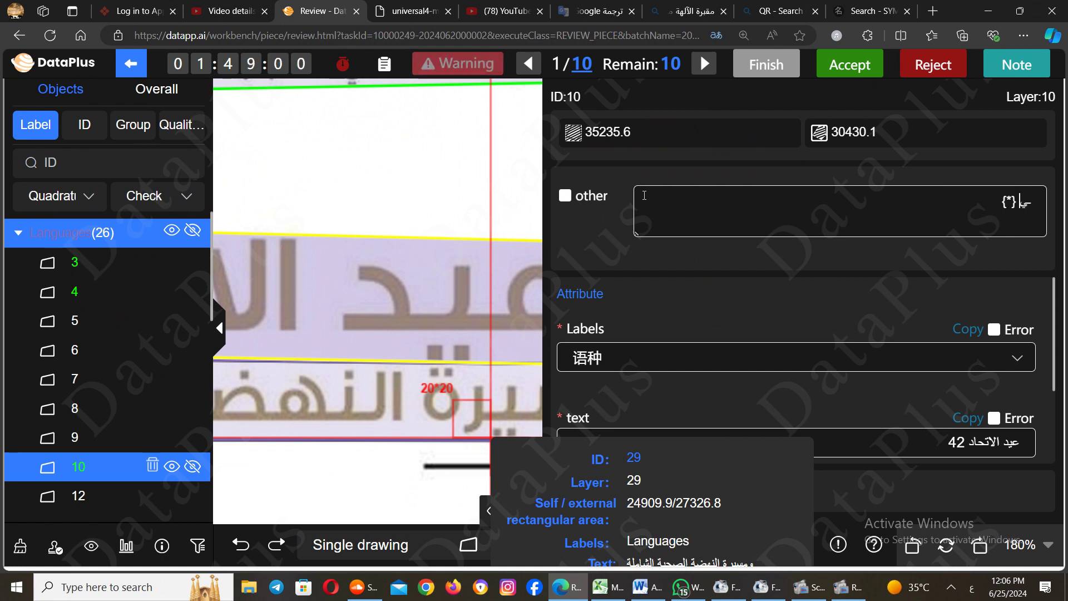
pyautogui.write('ة النهض')
# Clear all of the sample text from the other note box
pyautogui.moveTo(979, 202); pyautogui.dragTo(958, 204)
pyautogui.press('BackSpace')
pyautogui.hotkey('ctrl', 'z')
pyautogui.click(1019, 200)
pyautogui.hotkey('ctrl', 'a')
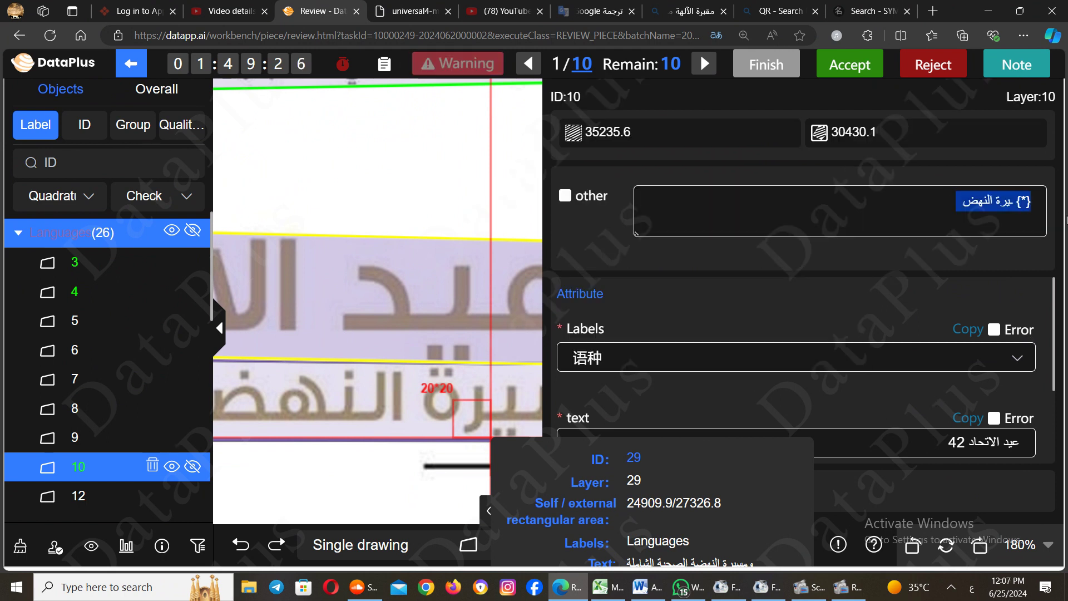
pyautogui.press('BackSpace')
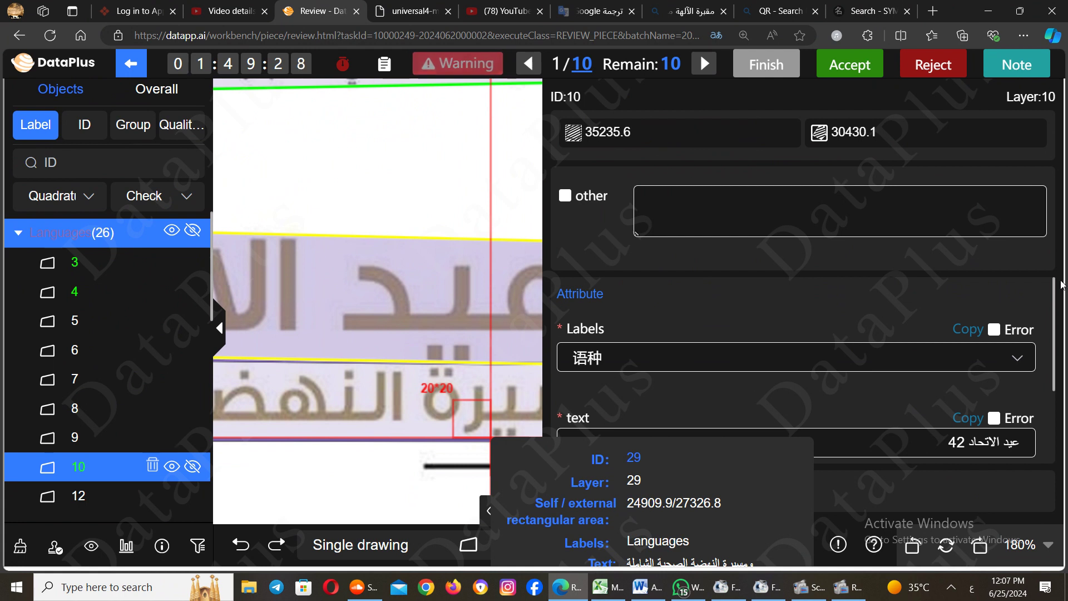
# Review the headline annotation's text and language attributes, and deselect the annotation
pyautogui.moveTo(1058, 294); pyautogui.dragTo(1057, 347)
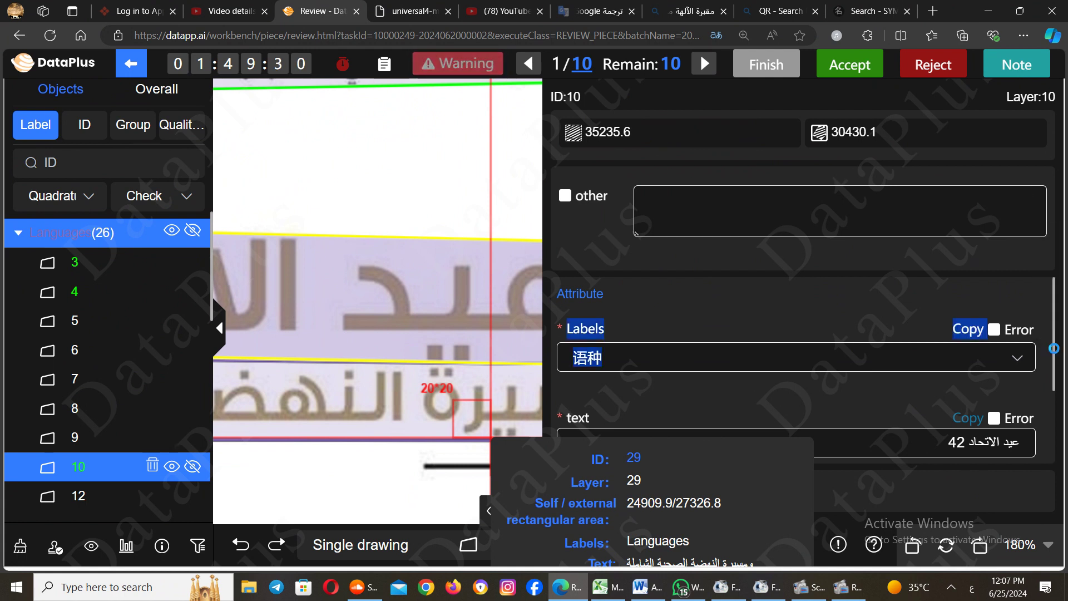
pyautogui.scroll(-2, 1057, 347)
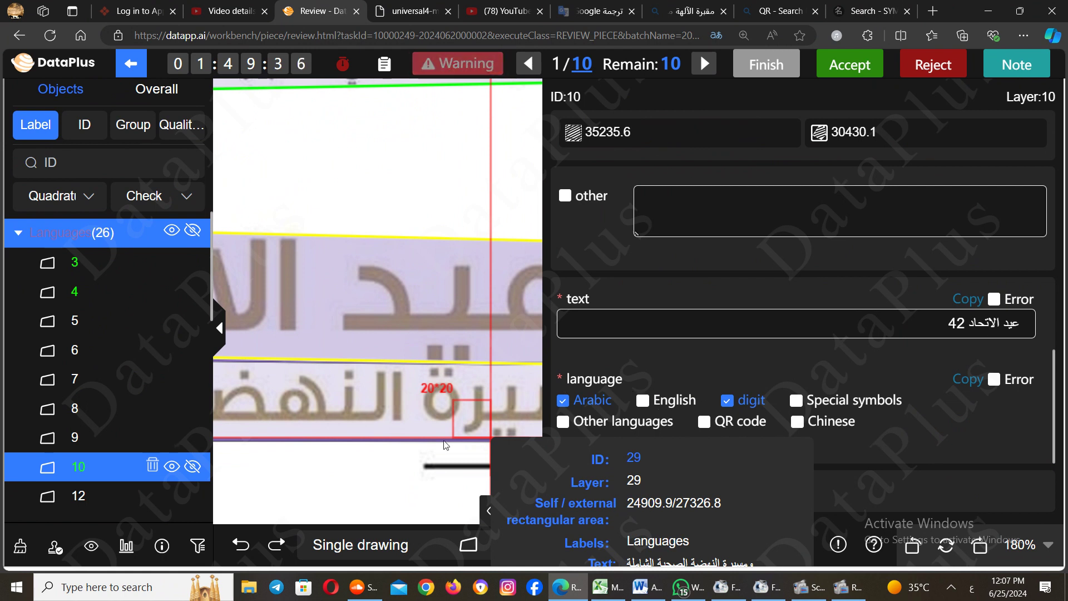
pyautogui.press('Escape')
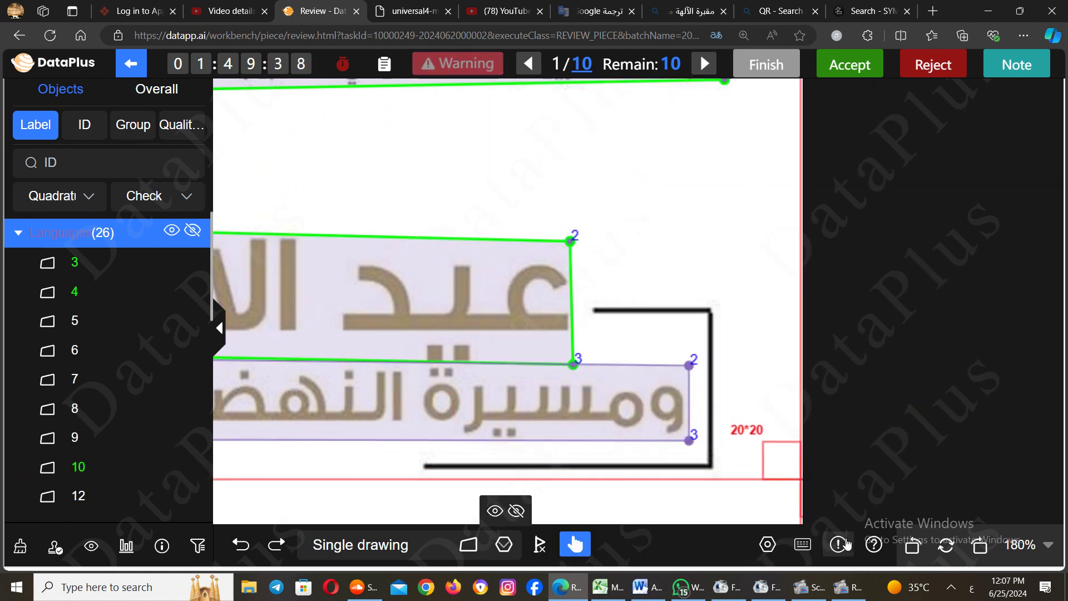
# Switch to the Bing search for the book مقبرة الآلهة and show its image results
pyautogui.click(689, 591)
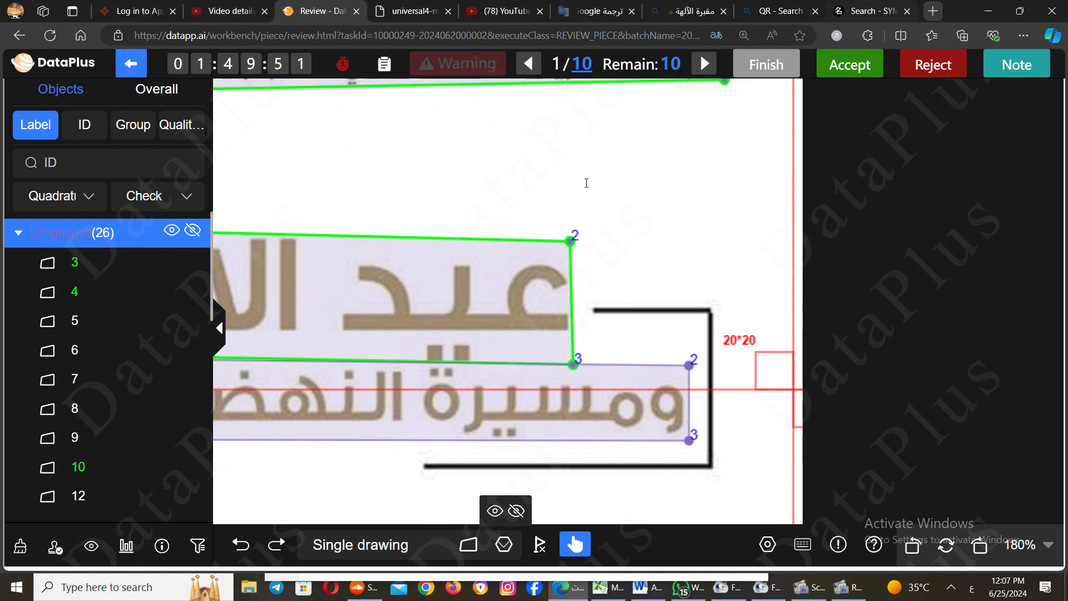
pyautogui.hotkey('ctrl', '6')
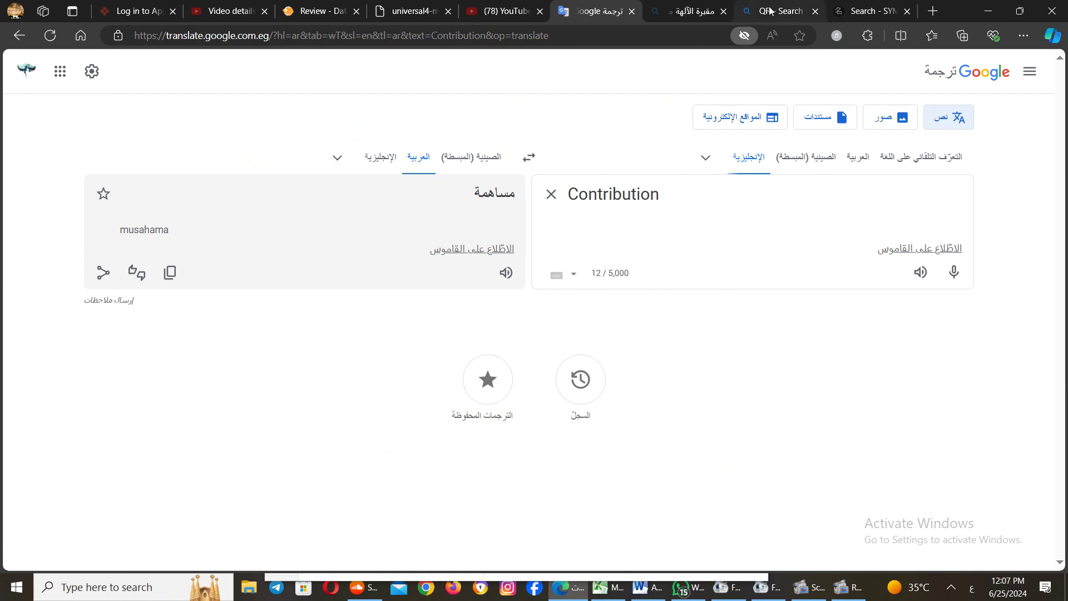
pyautogui.hotkey('ctrl', 'Tab')
pyautogui.hotkey('ctrl', 'Tab')
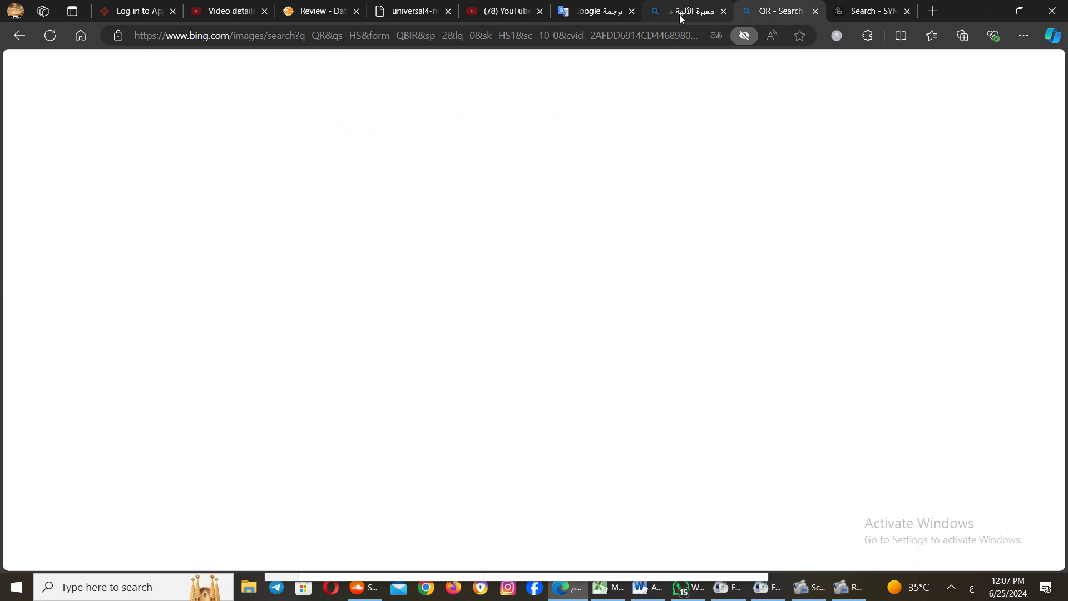
pyautogui.click(680, 14)
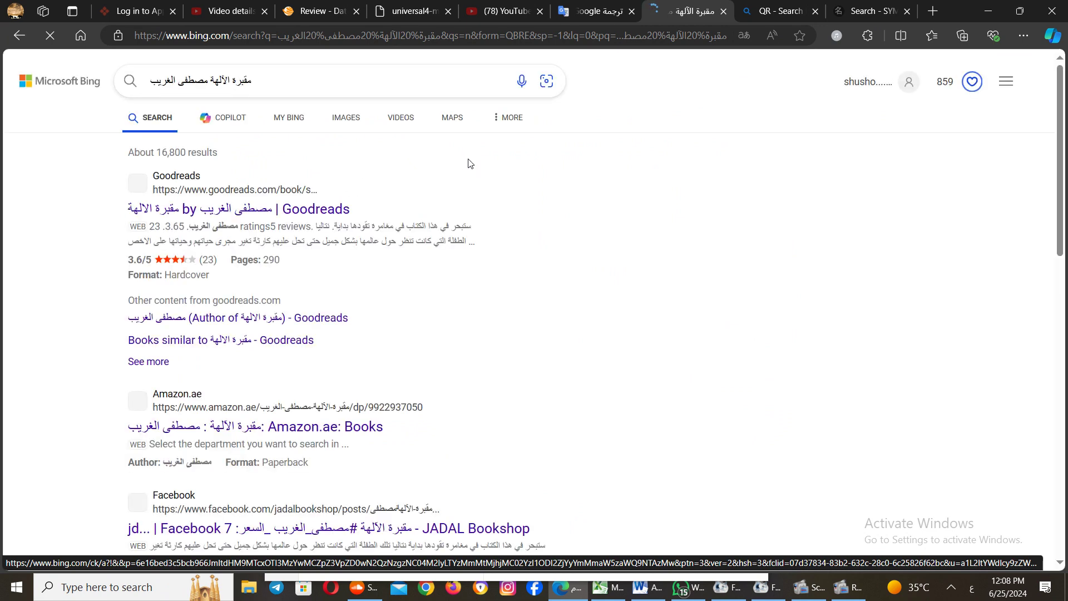
pyautogui.click(346, 119)
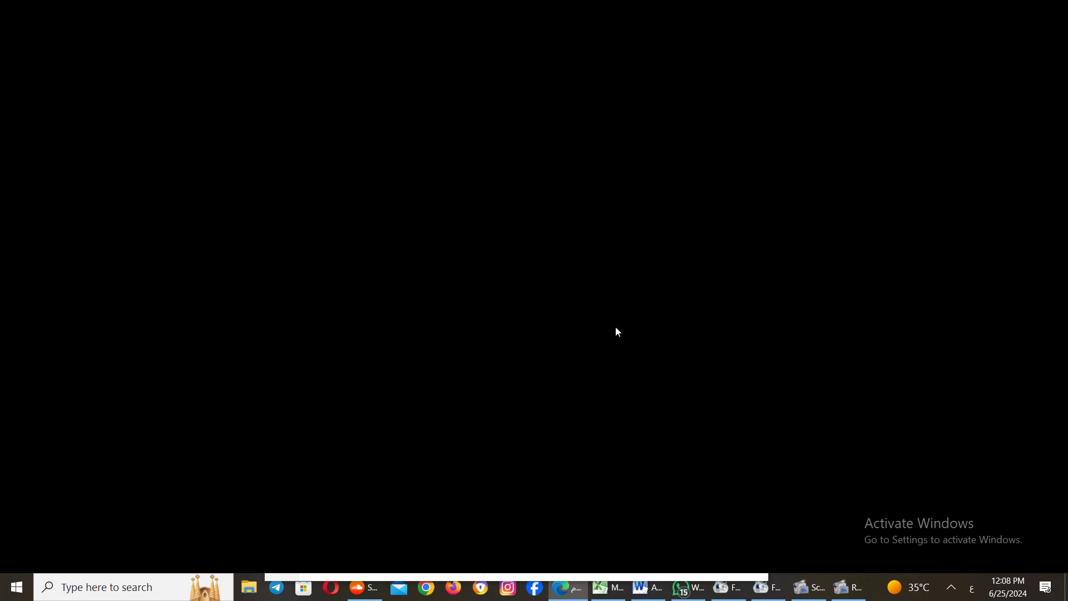
pyautogui.moveTo(561, 596)
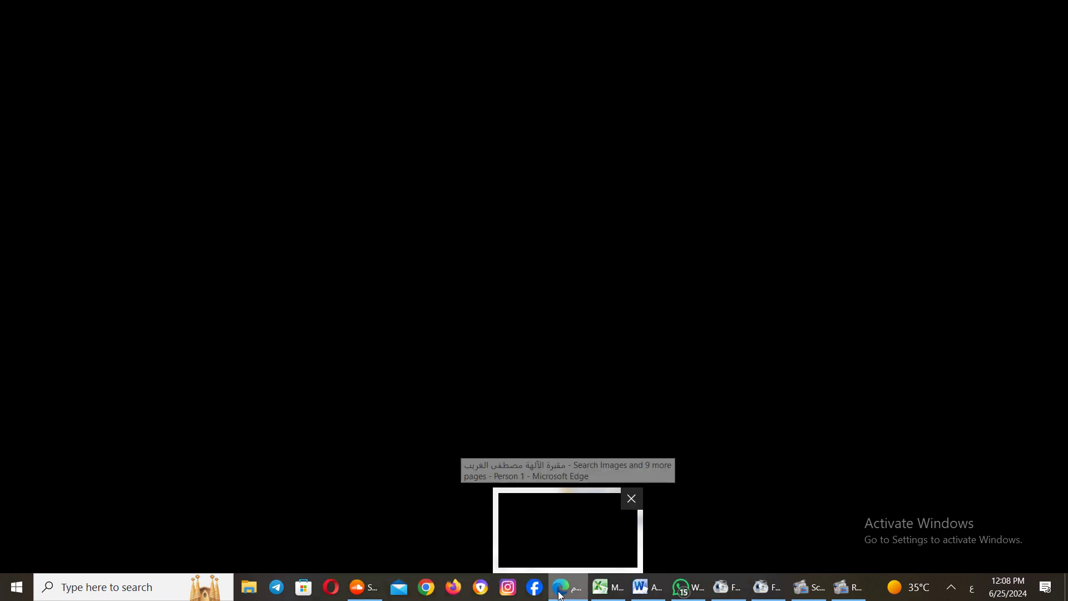
pyautogui.click(561, 594)
pyautogui.click(561, 594)
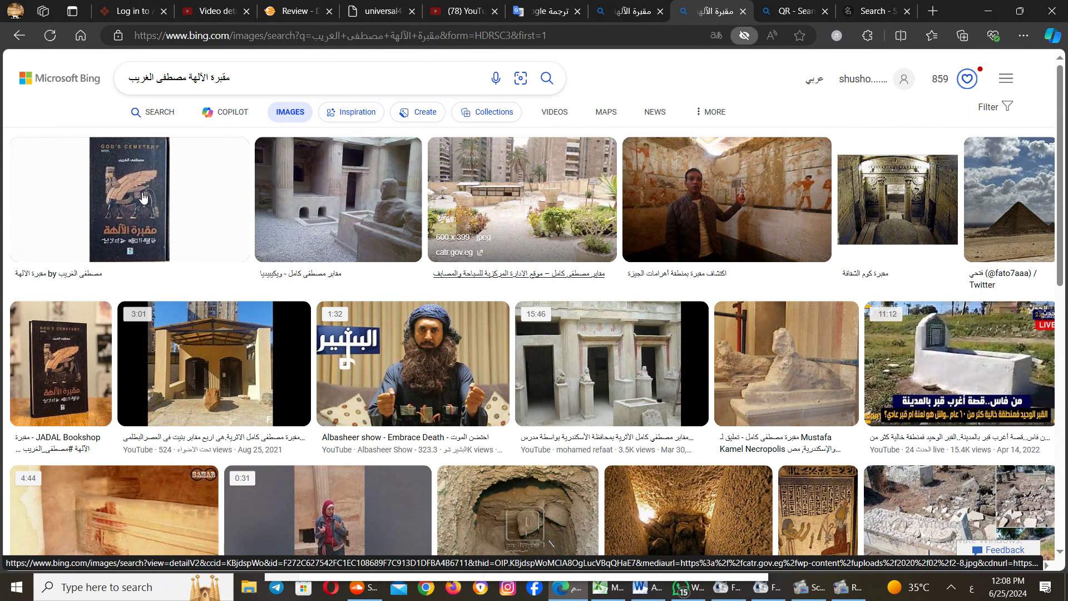
# View the God's Cemetery book cover enlarged, close the preview, and switch to the QR image results
pyautogui.click(143, 197)
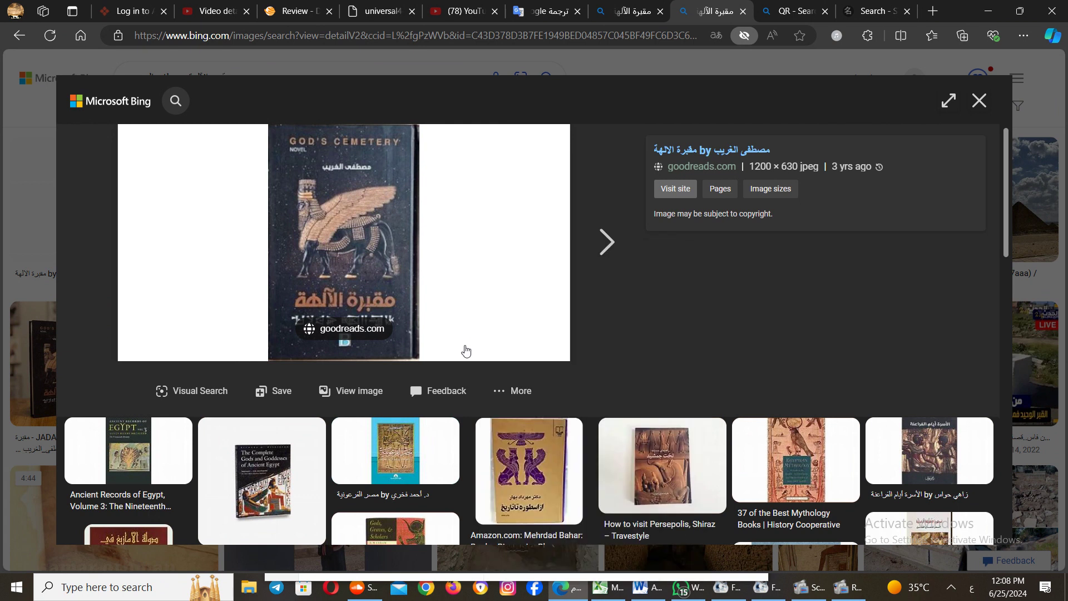
pyautogui.press('Right')
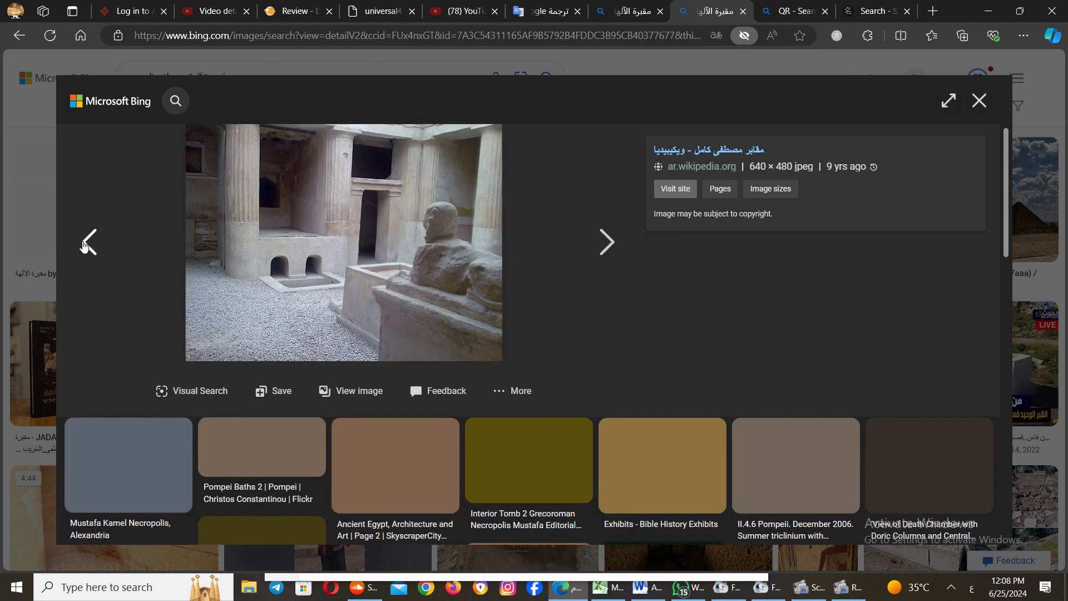
pyautogui.click(89, 234)
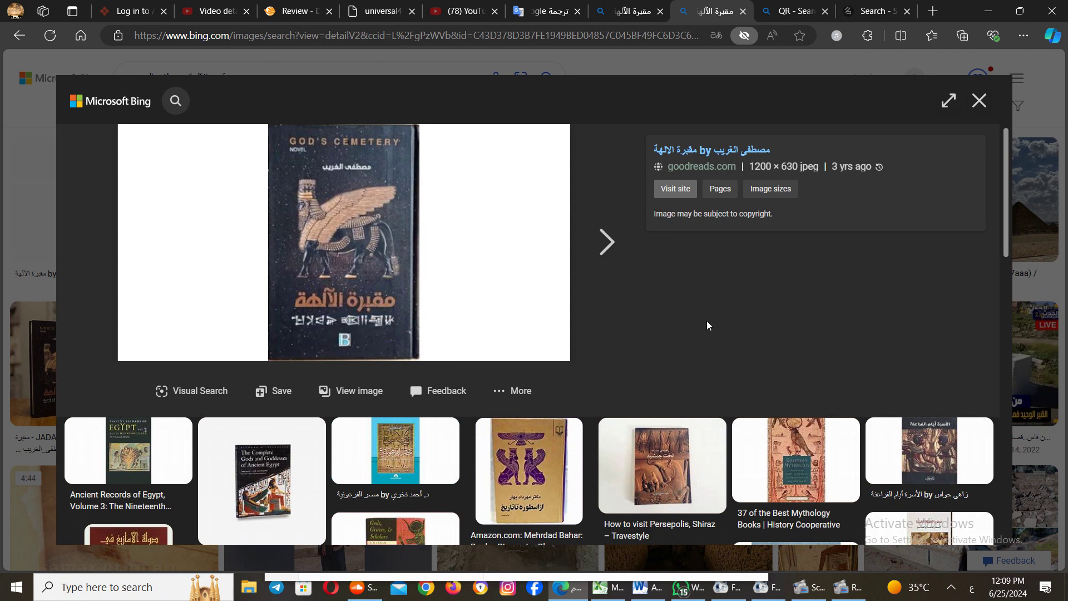
pyautogui.click(981, 112)
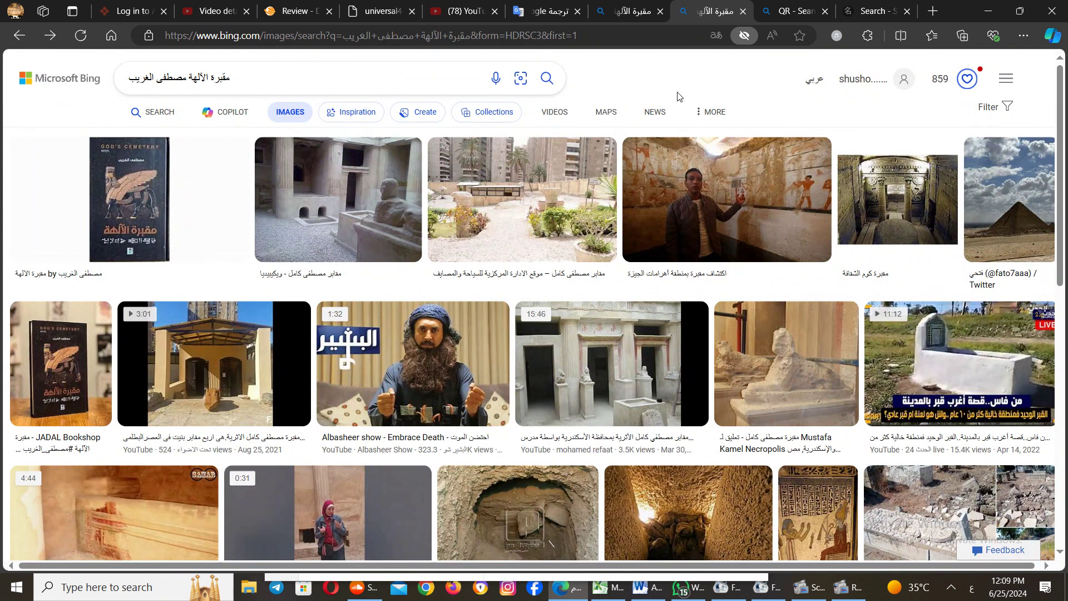
pyautogui.click(796, 14)
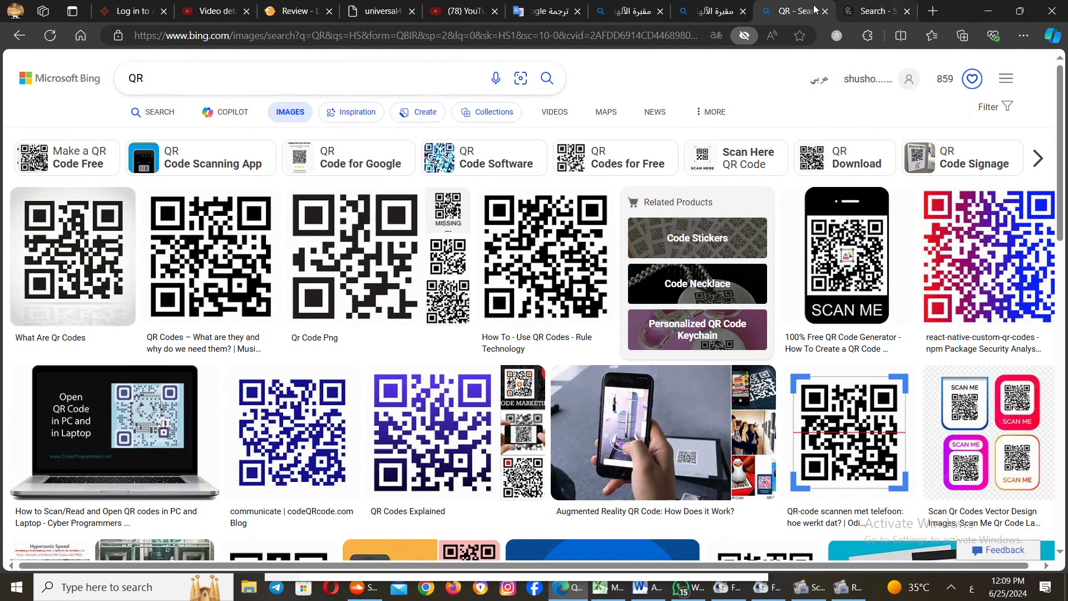
# Switch back to the DataPlus review page and select the annotation الاحتياطات الواجب اخذها below the headline
pyautogui.click(291, 13)
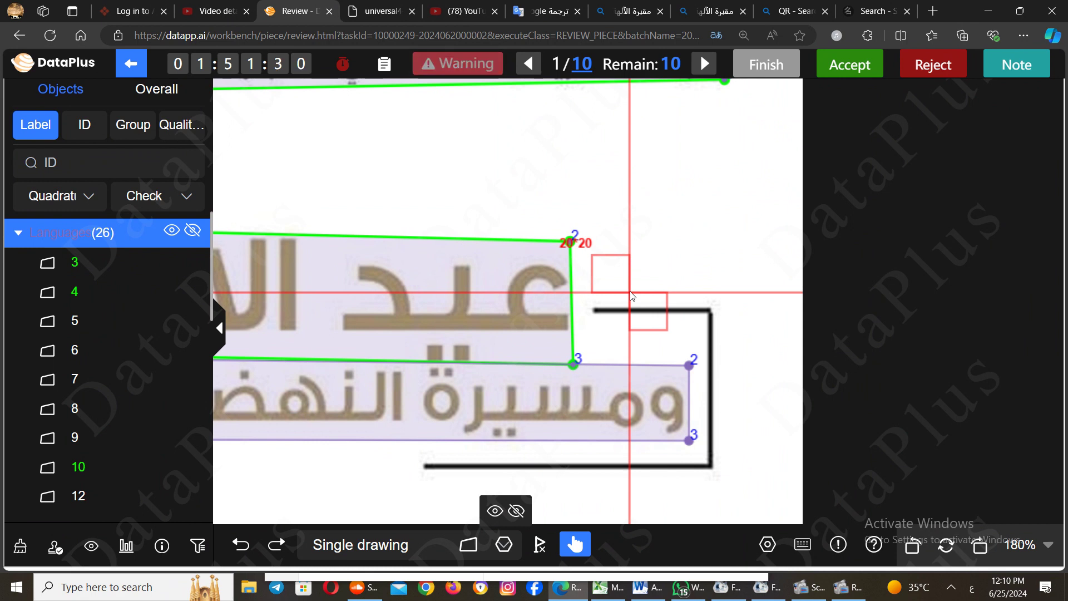
pyautogui.scroll(-8, 632, 296)
pyautogui.scroll(-3, 632, 296)
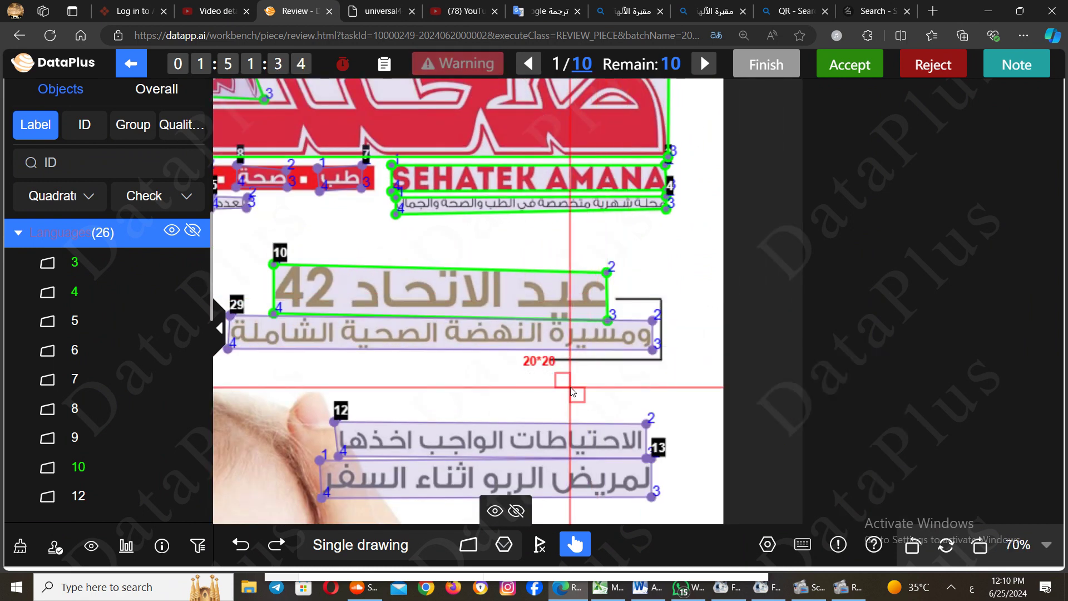
pyautogui.scroll(-1, 591, 373)
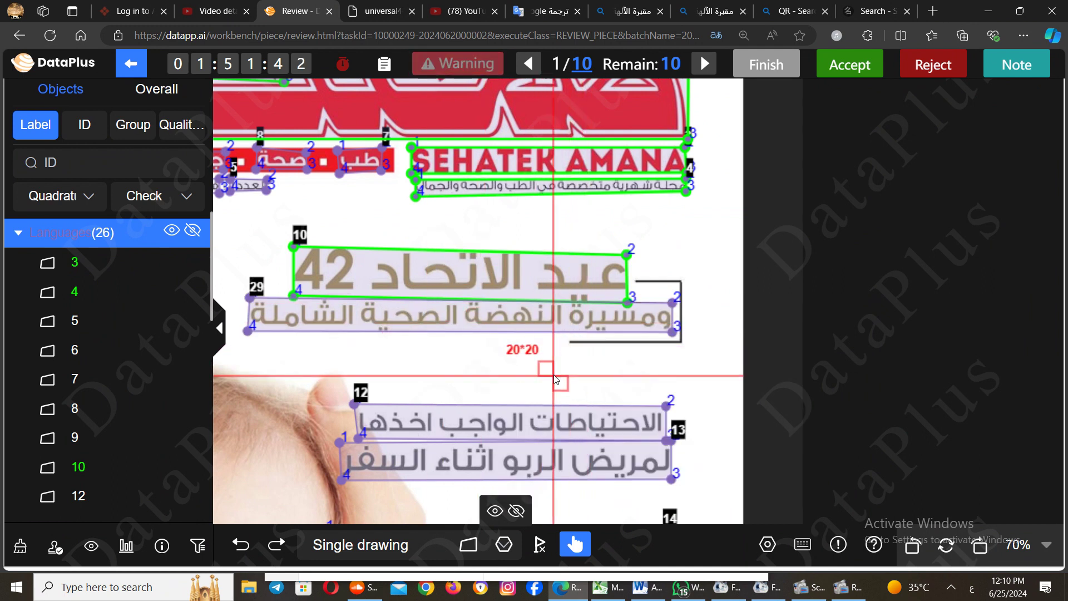
pyautogui.scroll(-3, 508, 364)
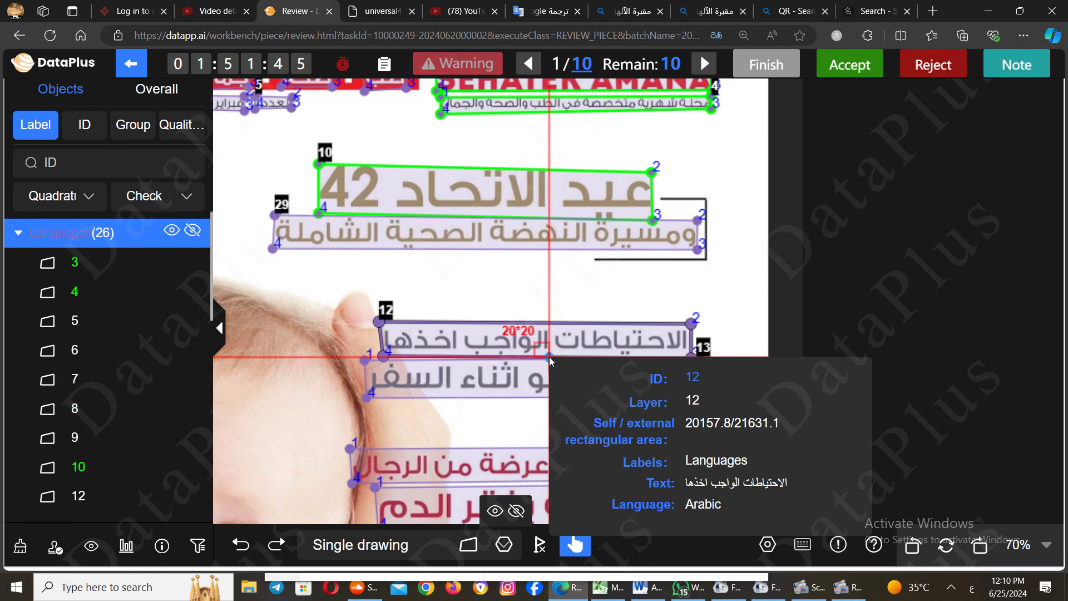
pyautogui.click(539, 349)
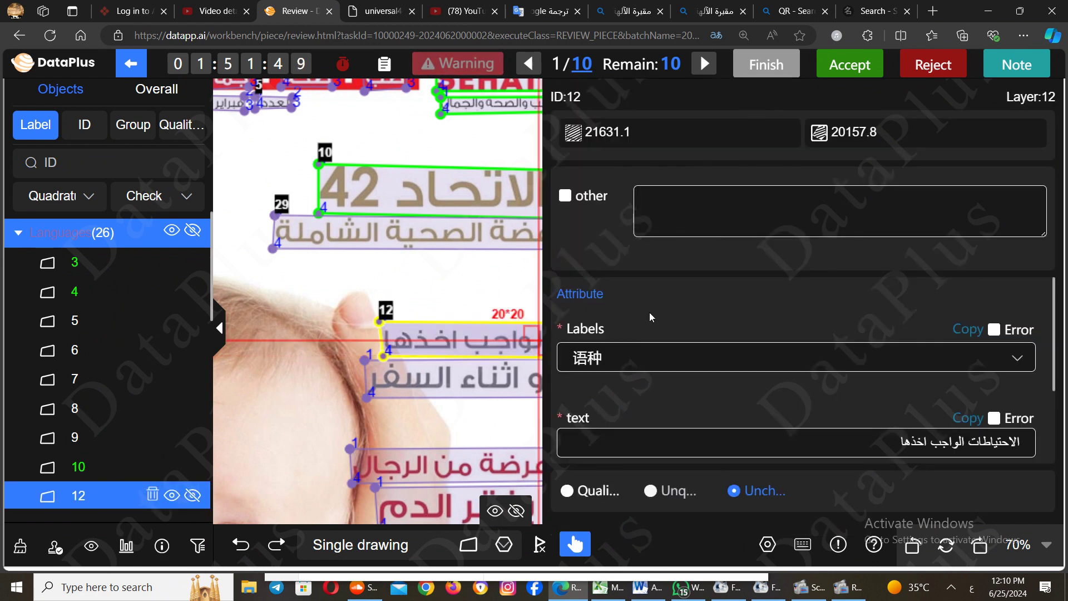
# Reduce the browser page zoom to 90%
pyautogui.click(1023, 35)
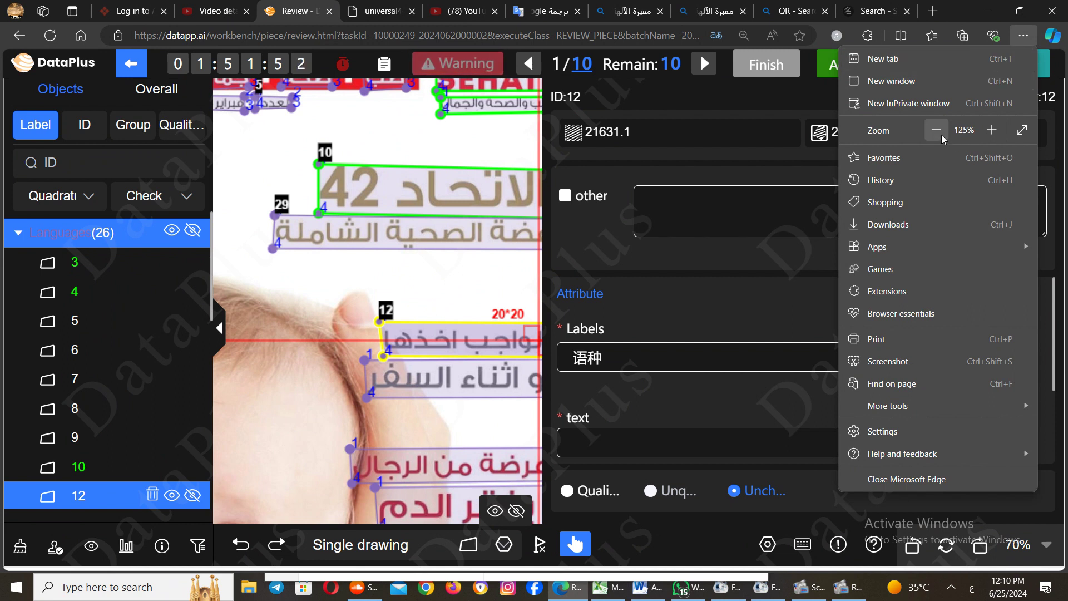
pyautogui.click(936, 129)
pyautogui.click(936, 130)
pyautogui.click(937, 129)
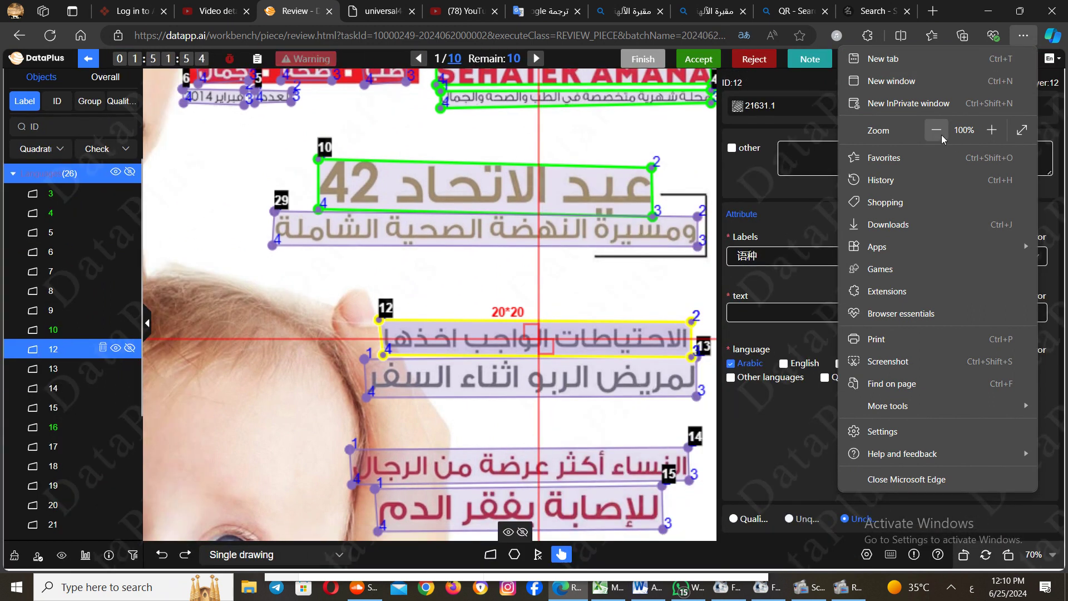
pyautogui.click(942, 138)
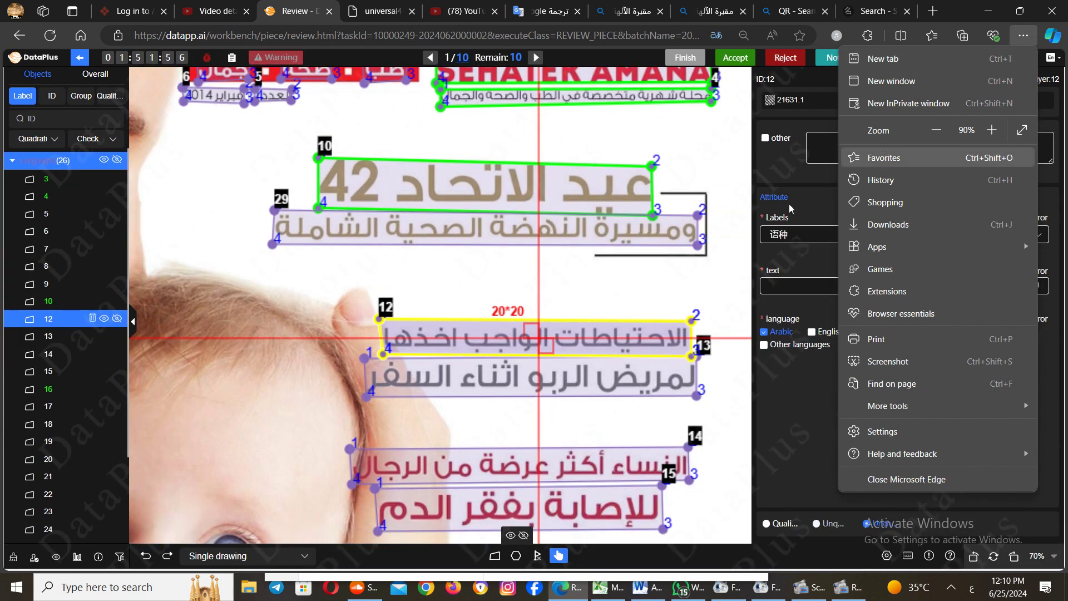
pyautogui.click(647, 267)
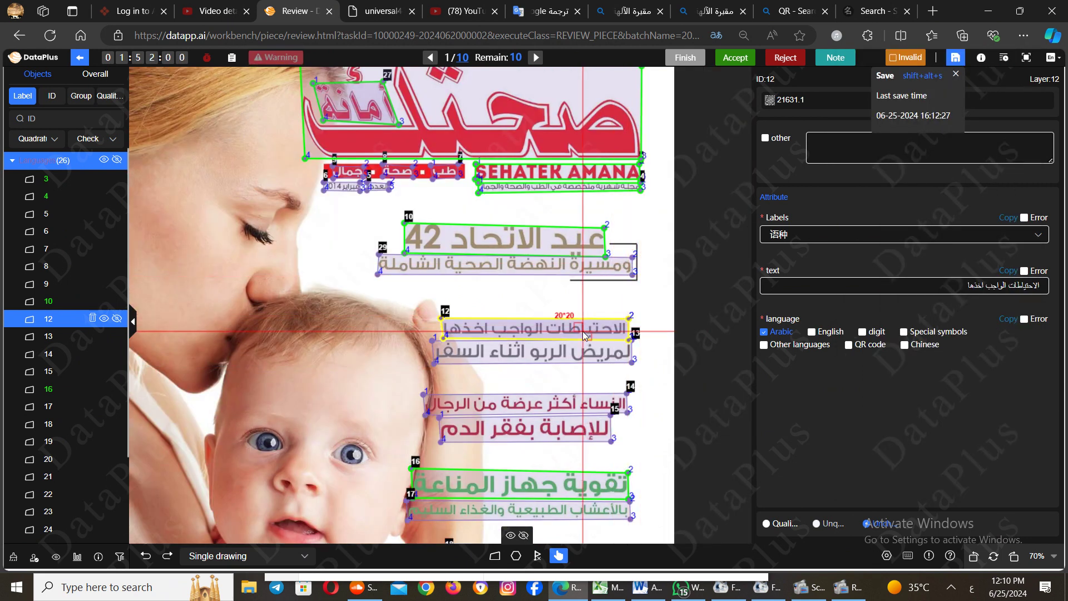
# Tighten the corners of annotation 12's box around الاحتياطات الواجب اخذها and mark the annotation as qualified
pyautogui.scroll(4, 583, 331)
pyautogui.scroll(3, 582, 332)
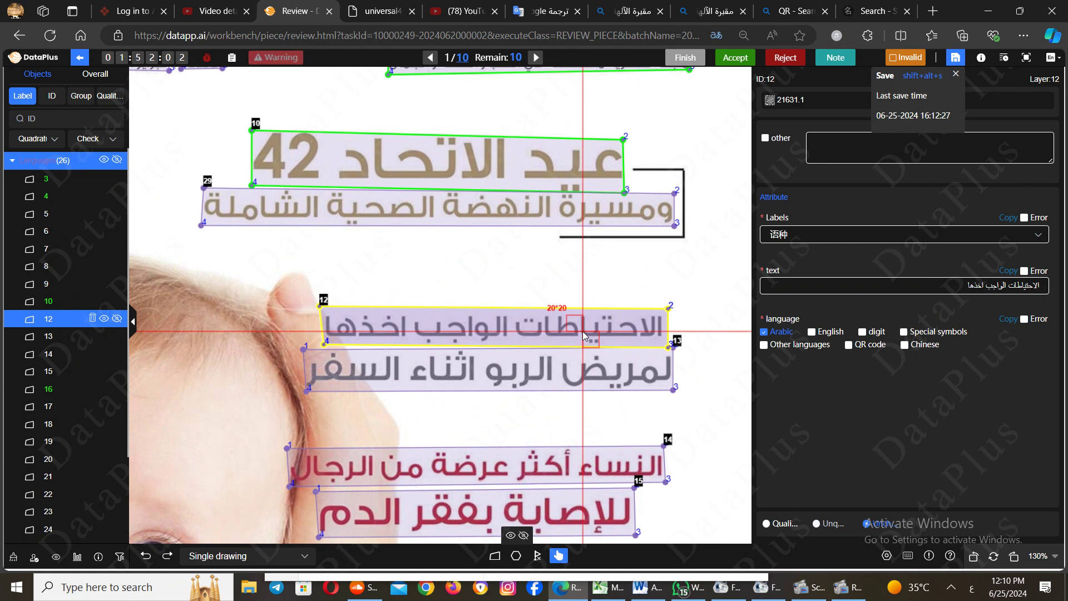
pyautogui.scroll(2, 582, 331)
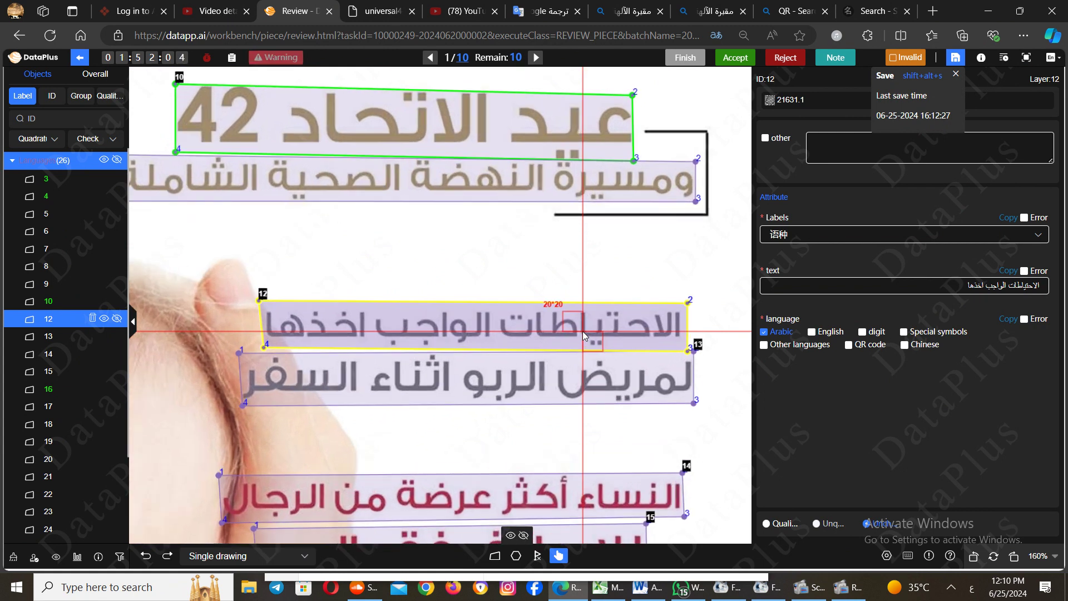
pyautogui.scroll(3, 603, 329)
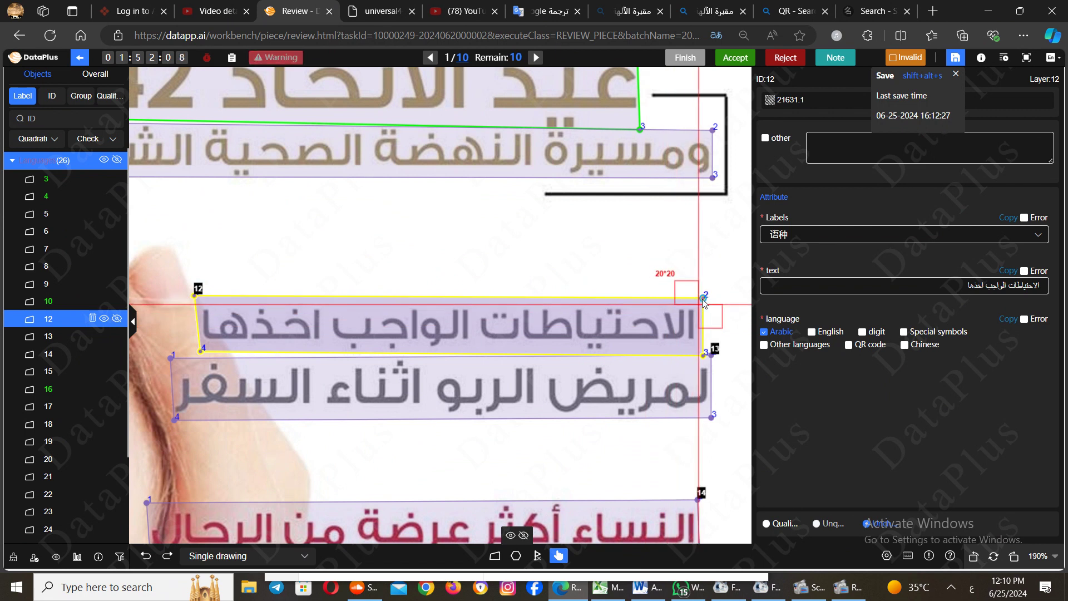
pyautogui.moveTo(704, 301); pyautogui.dragTo(697, 308)
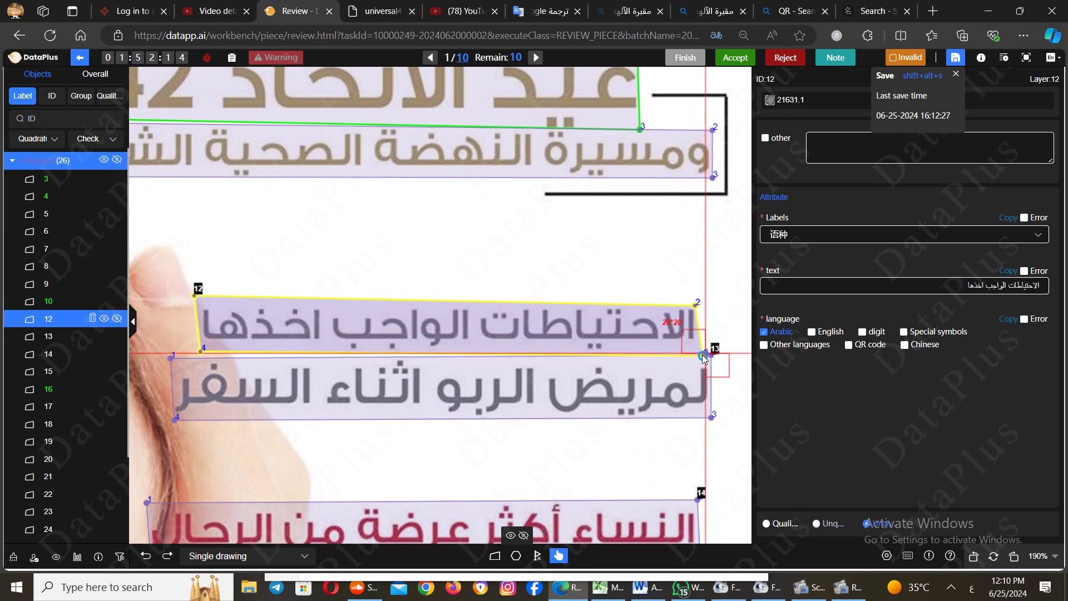
pyautogui.moveTo(703, 358); pyautogui.dragTo(699, 354)
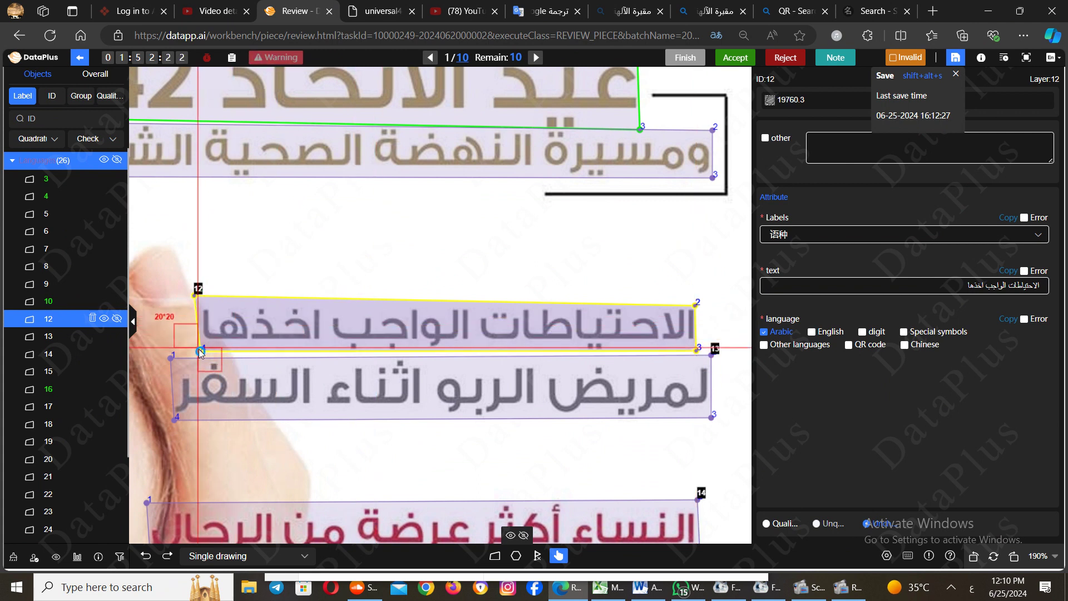
pyautogui.moveTo(196, 296); pyautogui.dragTo(201, 304)
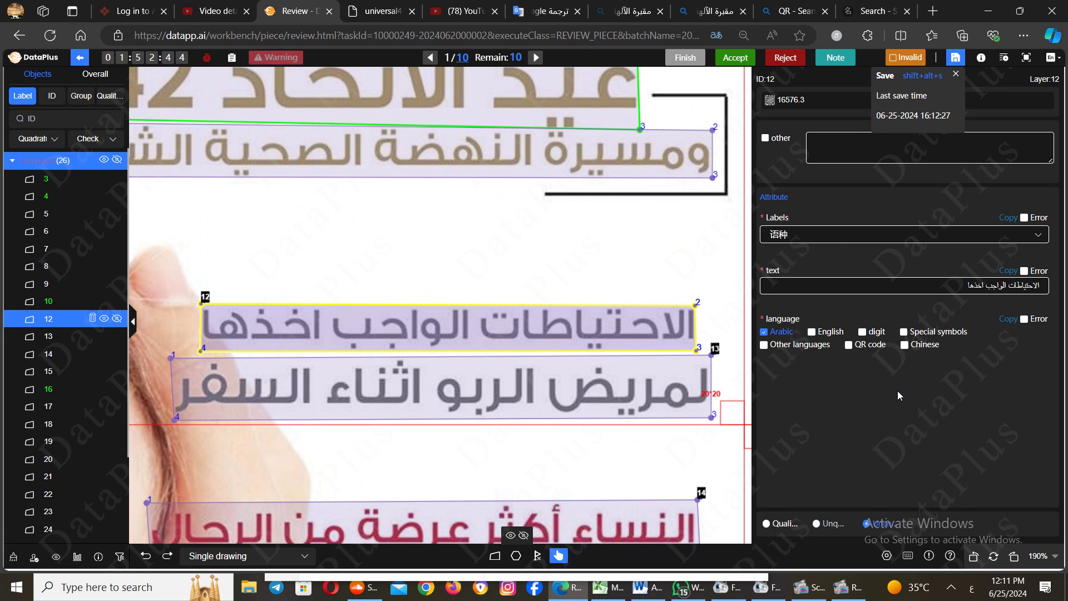
pyautogui.click(767, 524)
# Mark annotation 29, ومسيرة النهضة الصحية الشاملة, as qualified and check the headline annotation above it
pyautogui.click(581, 156)
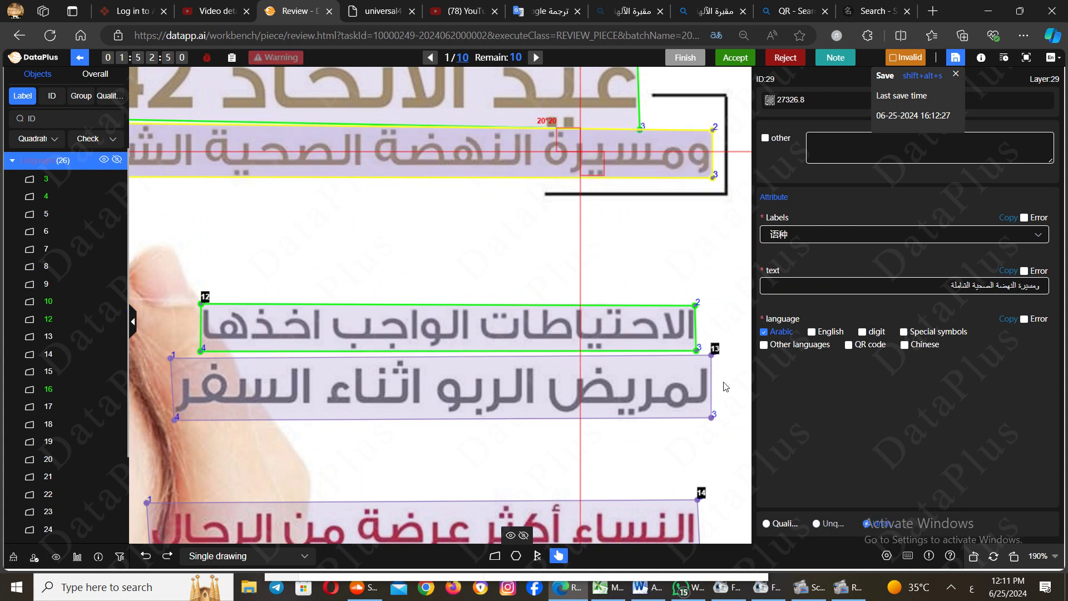
pyautogui.click(767, 525)
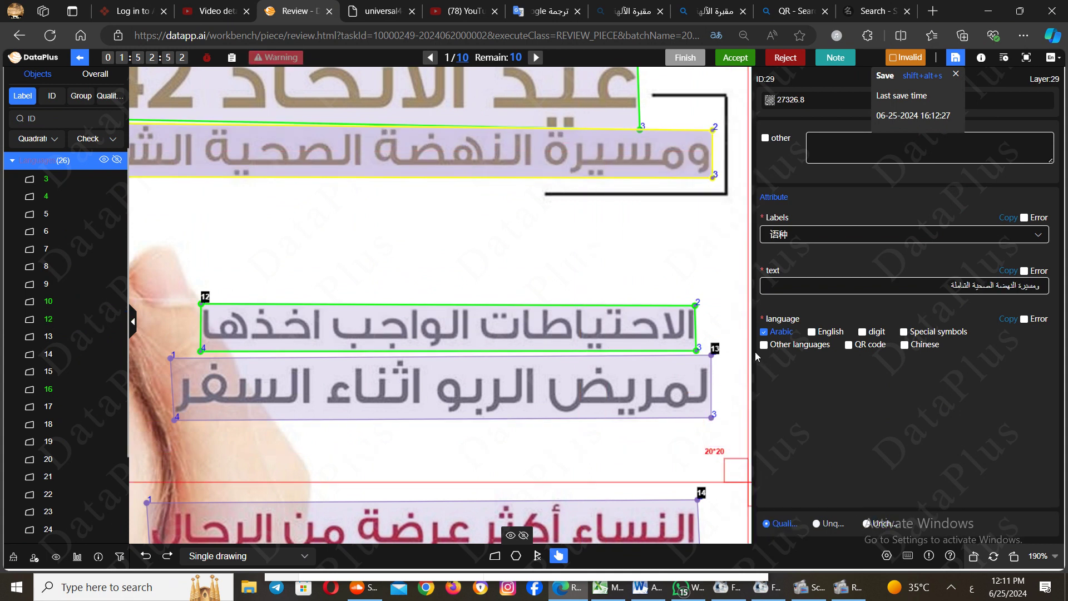
pyautogui.click(545, 106)
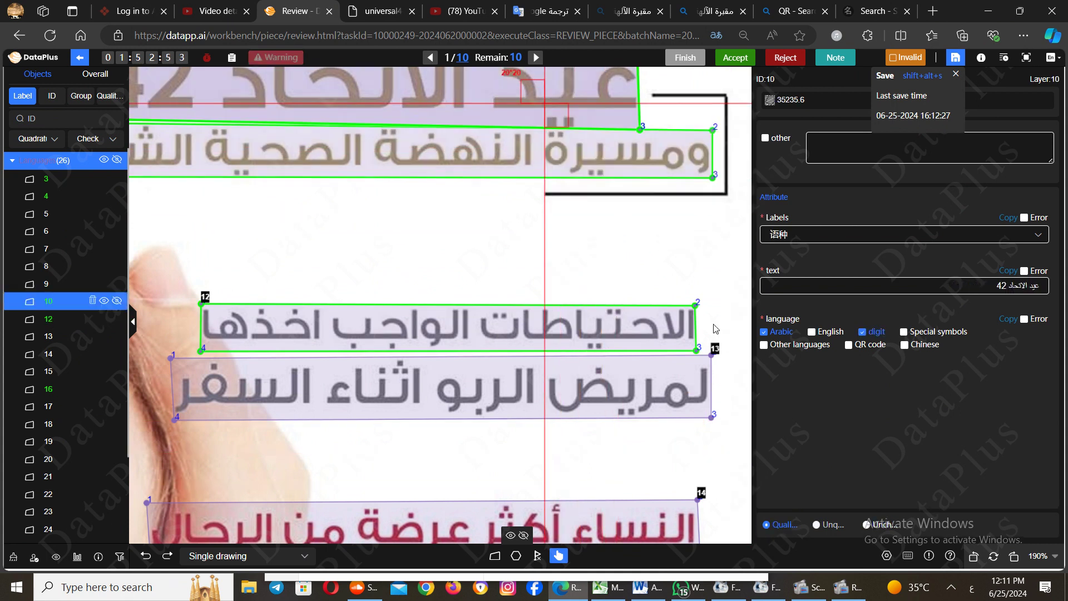
# Adjust all four corners of annotation 13's box to fit the line لمريض الربو اثناء السفر
pyautogui.click(615, 398)
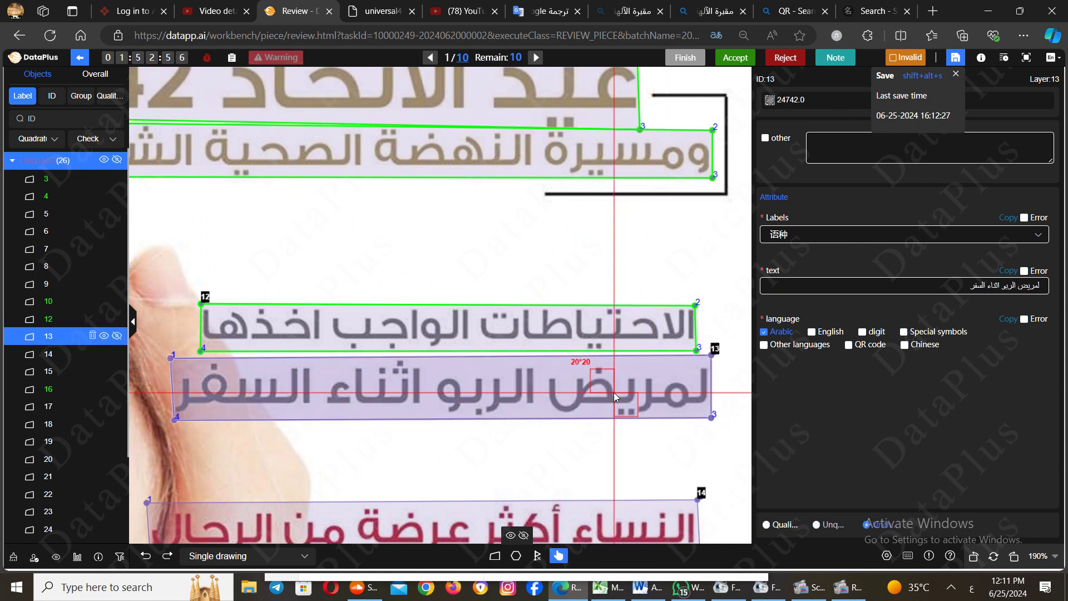
pyautogui.click(617, 333)
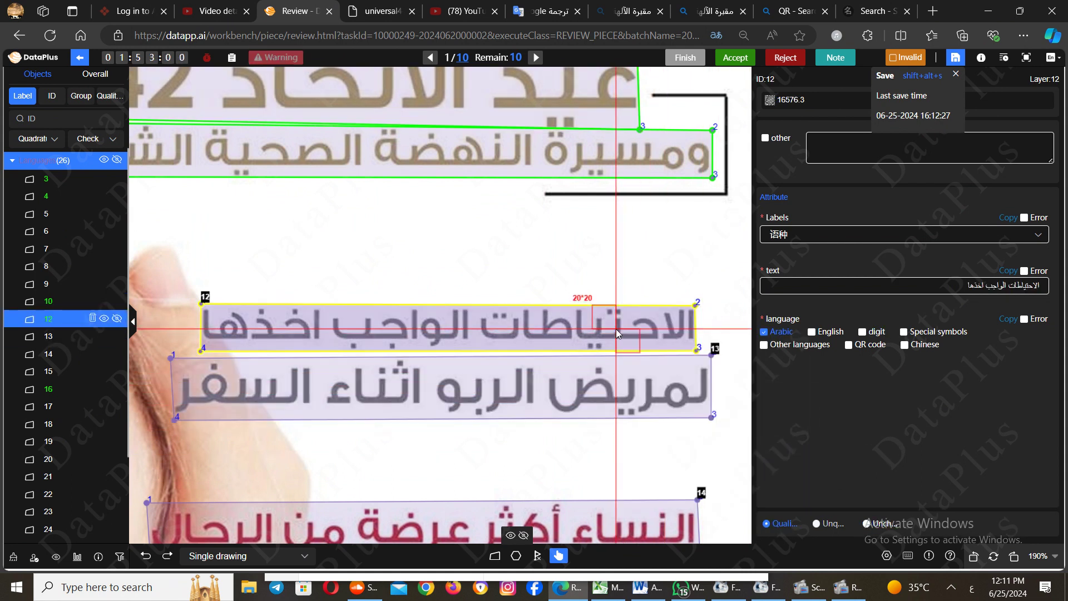
pyautogui.click(707, 378)
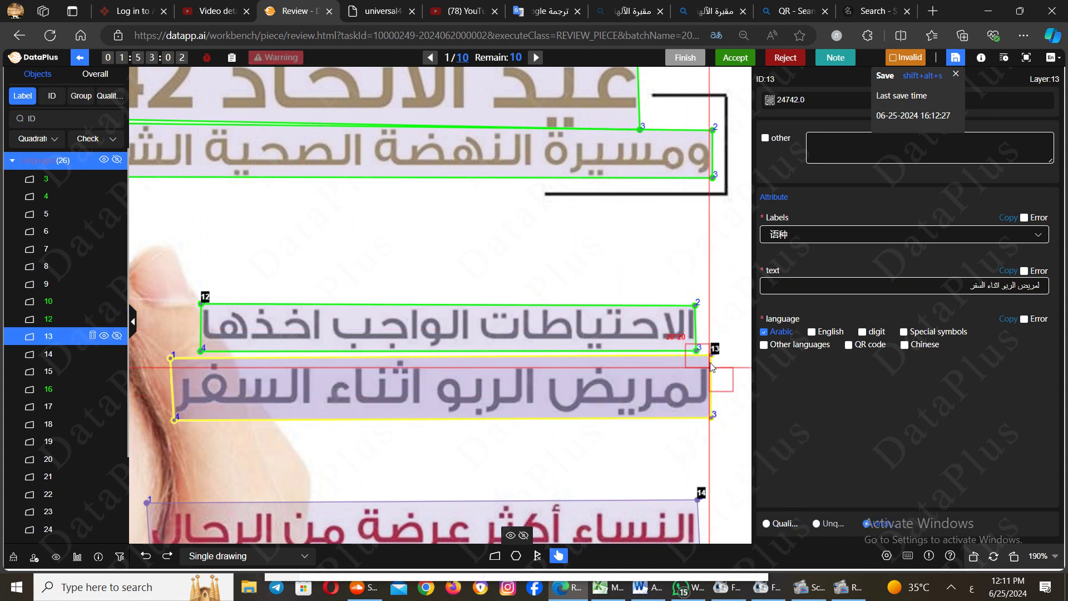
pyautogui.moveTo(713, 356); pyautogui.dragTo(710, 360)
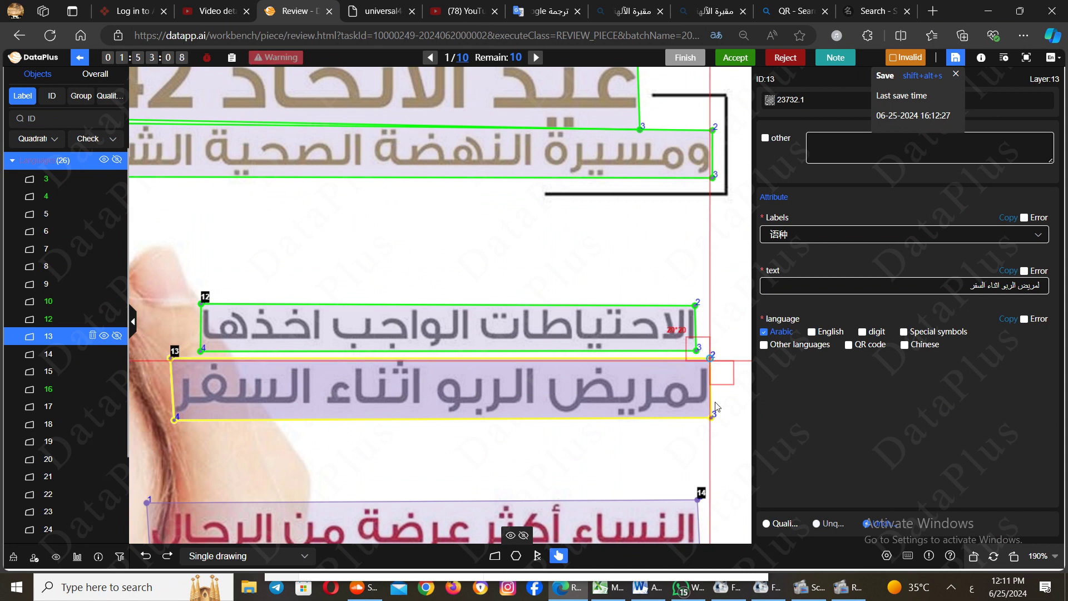
pyautogui.moveTo(713, 416); pyautogui.dragTo(710, 418)
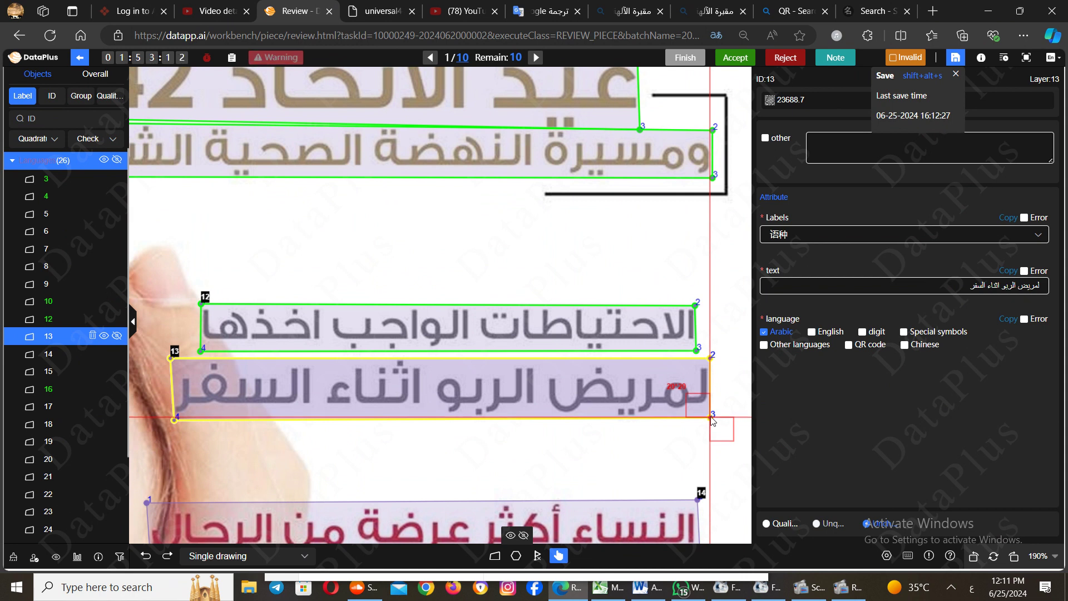
pyautogui.click(176, 424)
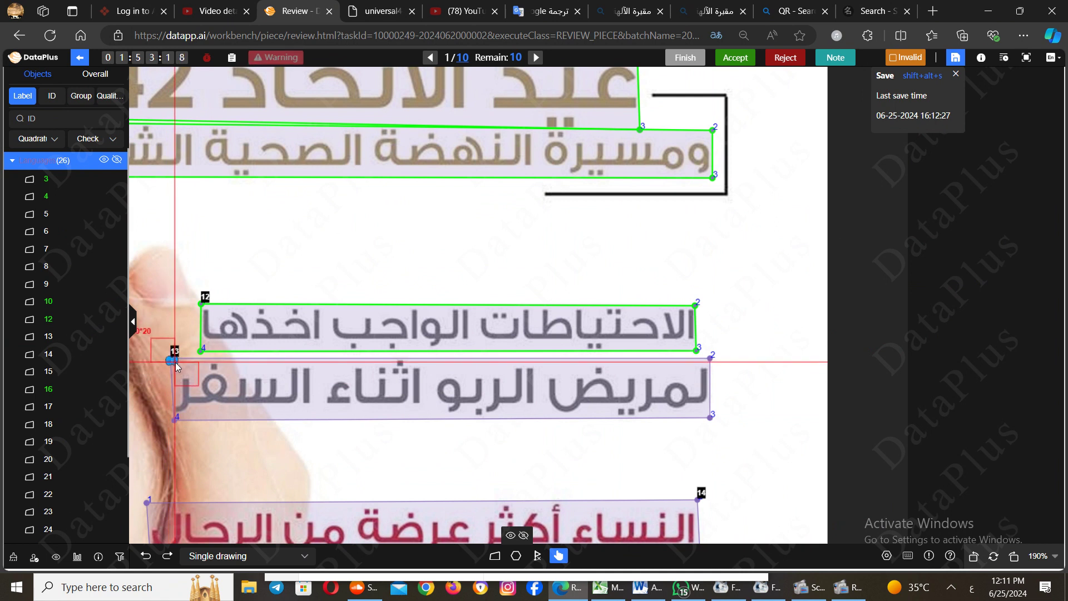
pyautogui.click(211, 394)
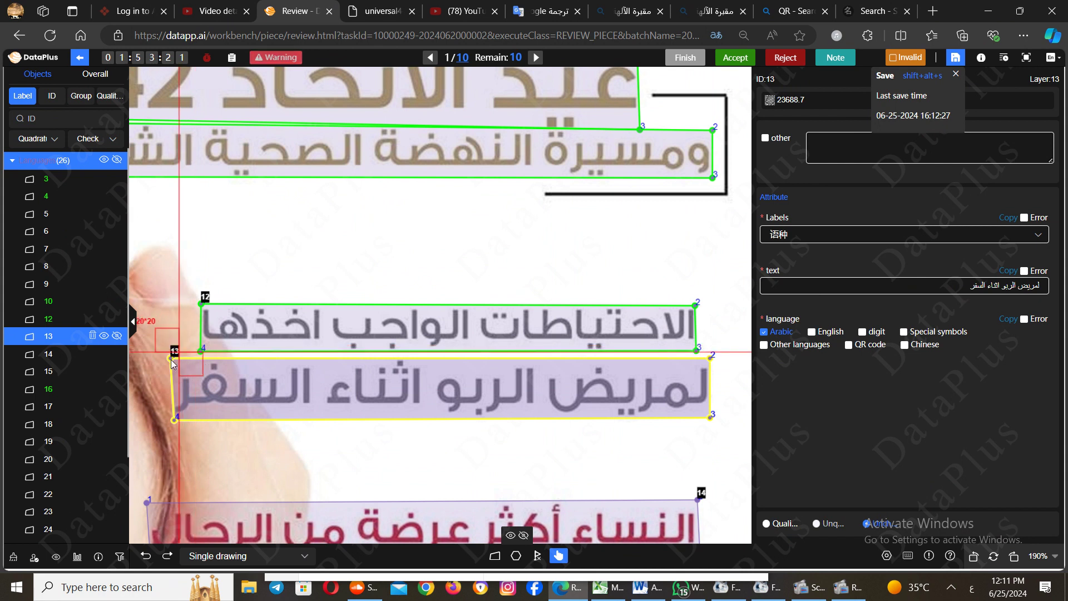
pyautogui.moveTo(171, 360); pyautogui.dragTo(173, 356)
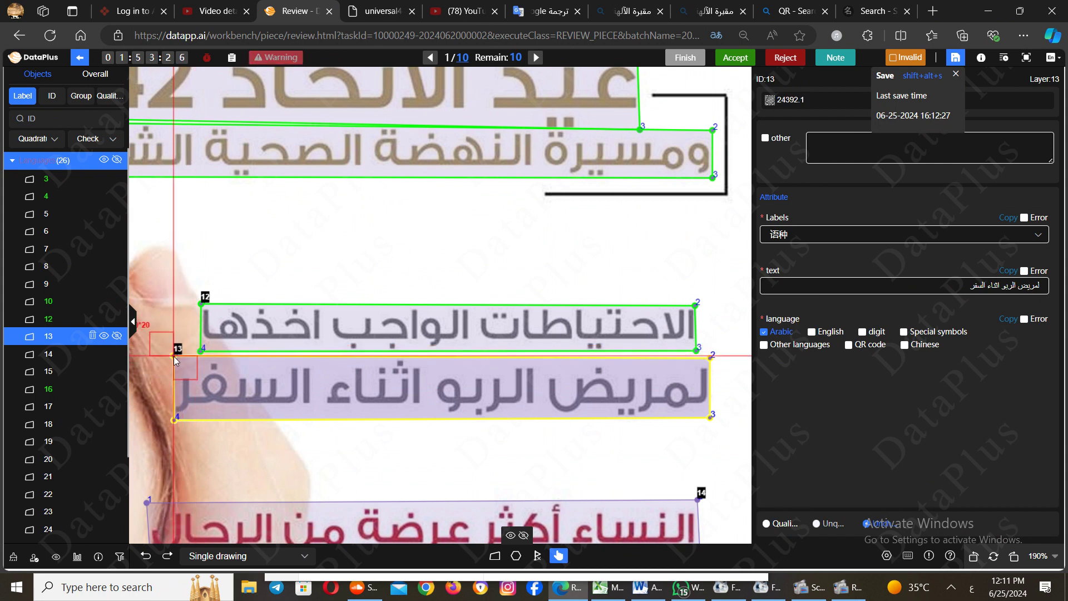
pyautogui.moveTo(176, 421); pyautogui.dragTo(174, 424)
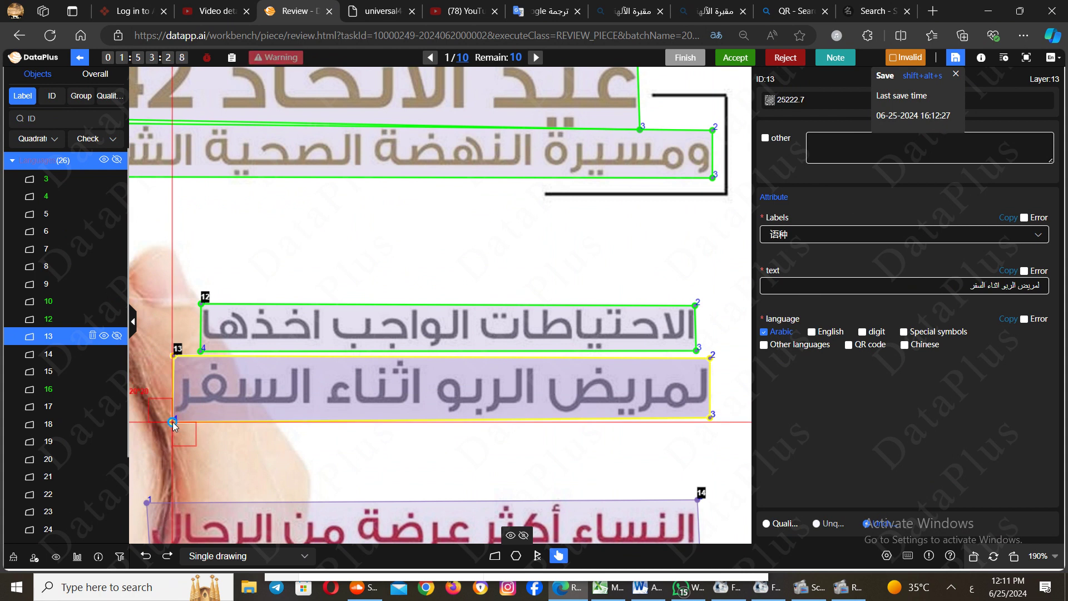
# Close the save notice and rotate the magazine cover 90° to the right
pyautogui.click(956, 74)
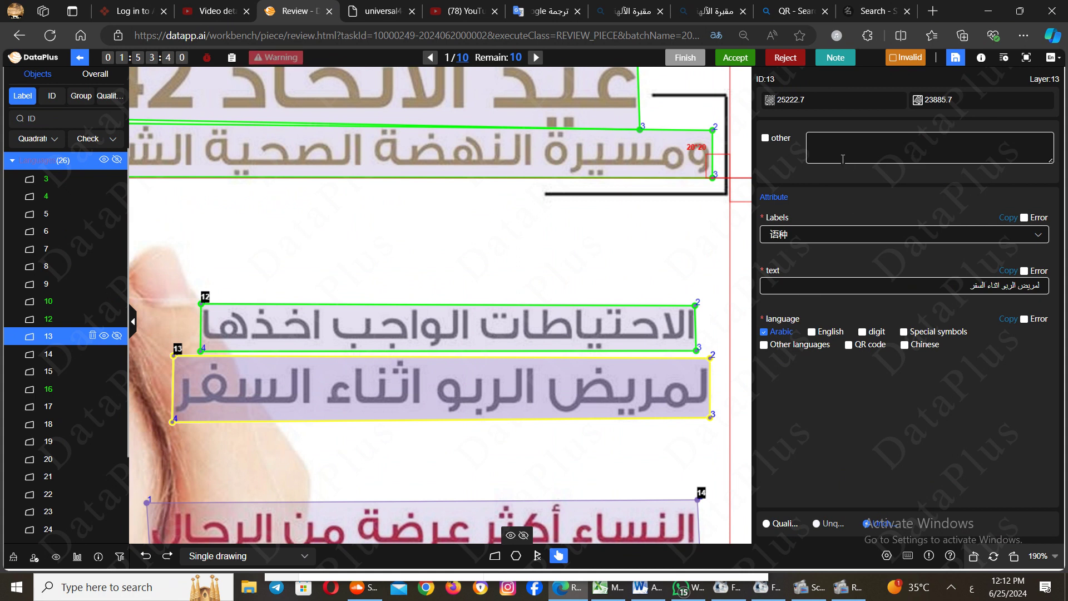
pyautogui.click(851, 159)
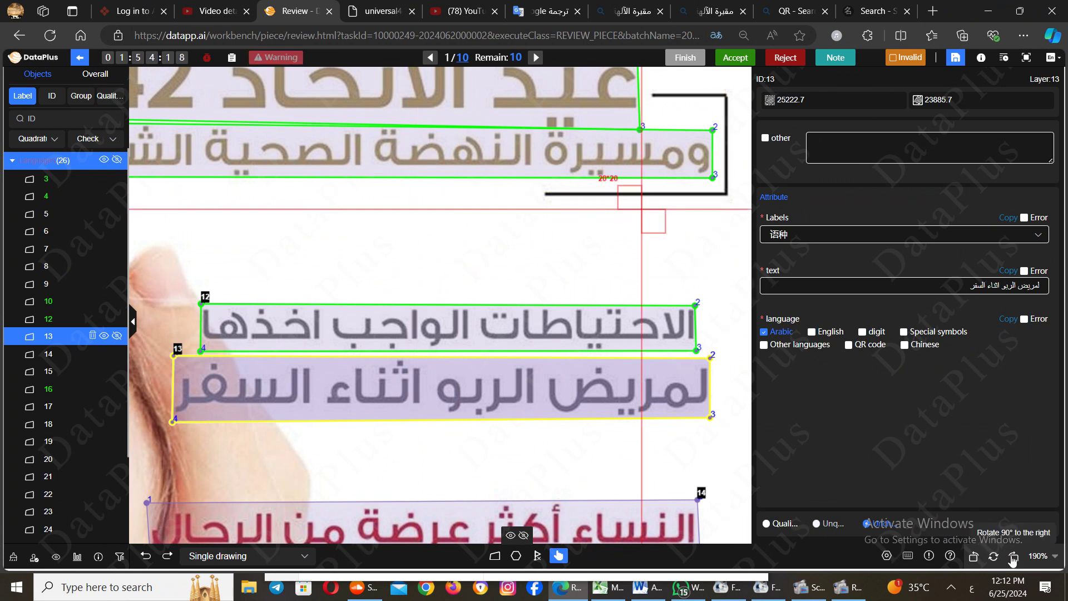
pyautogui.click(1013, 557)
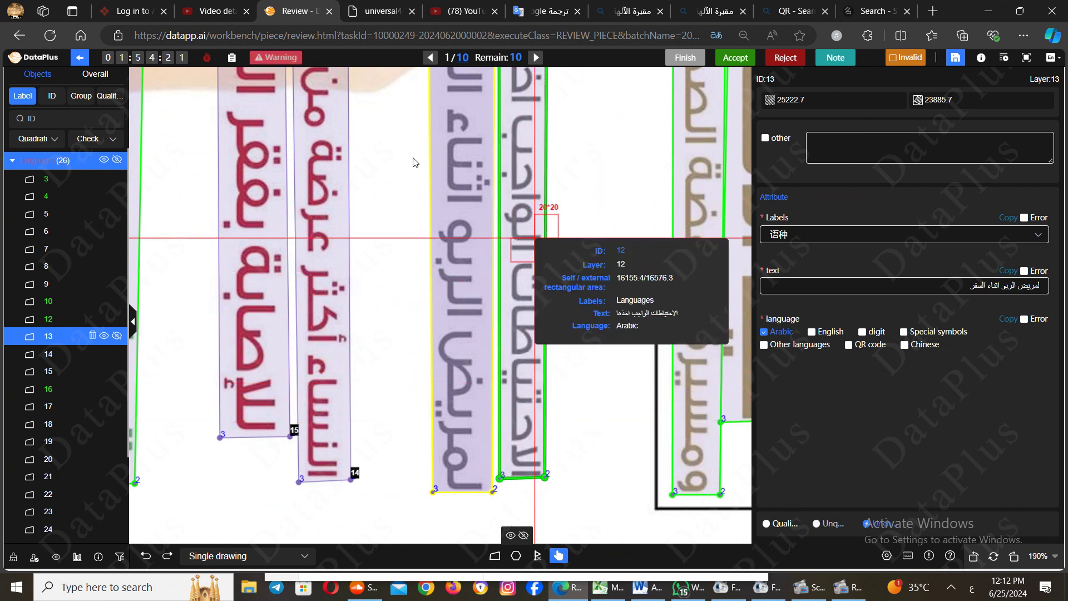
# Rotate the magazine cover 90° to the left so its text reads upright, and save the review
pyautogui.moveTo(577, 152); pyautogui.dragTo(596, 320)
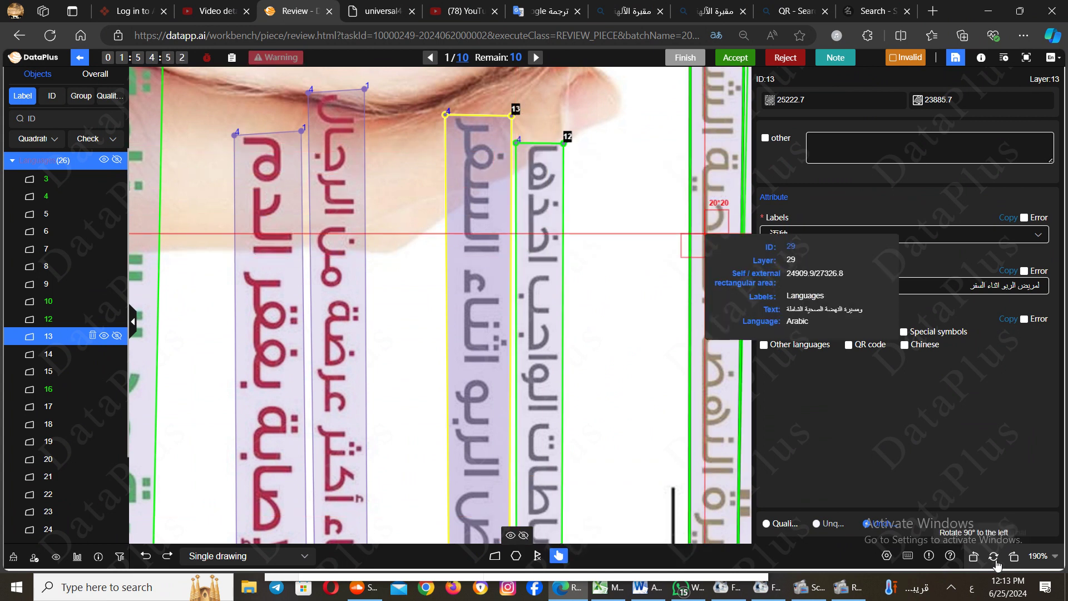
pyautogui.click(974, 557)
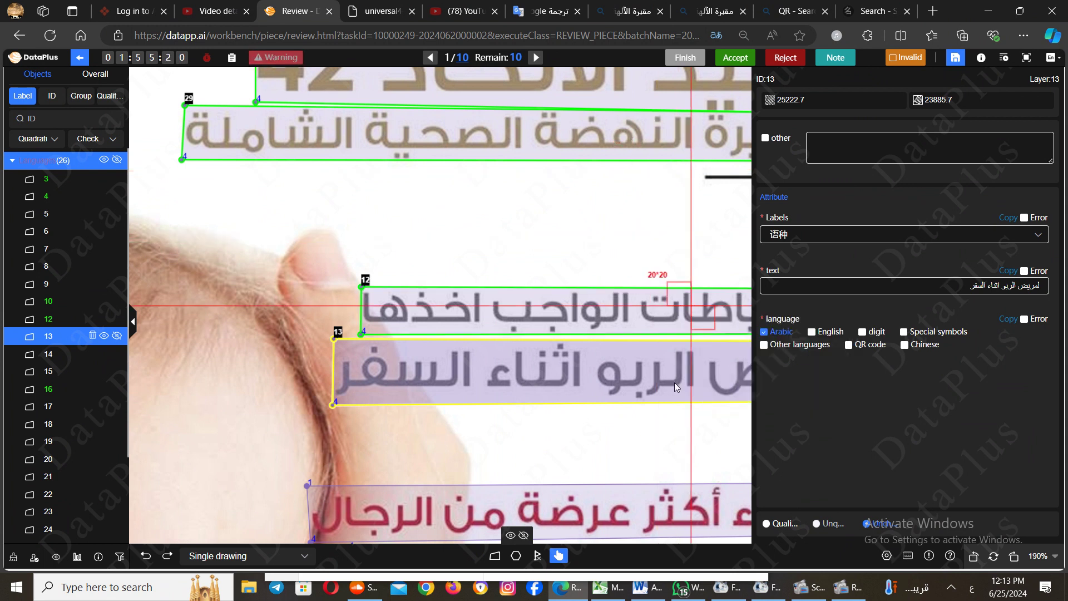
pyautogui.moveTo(609, 377); pyautogui.dragTo(572, 342)
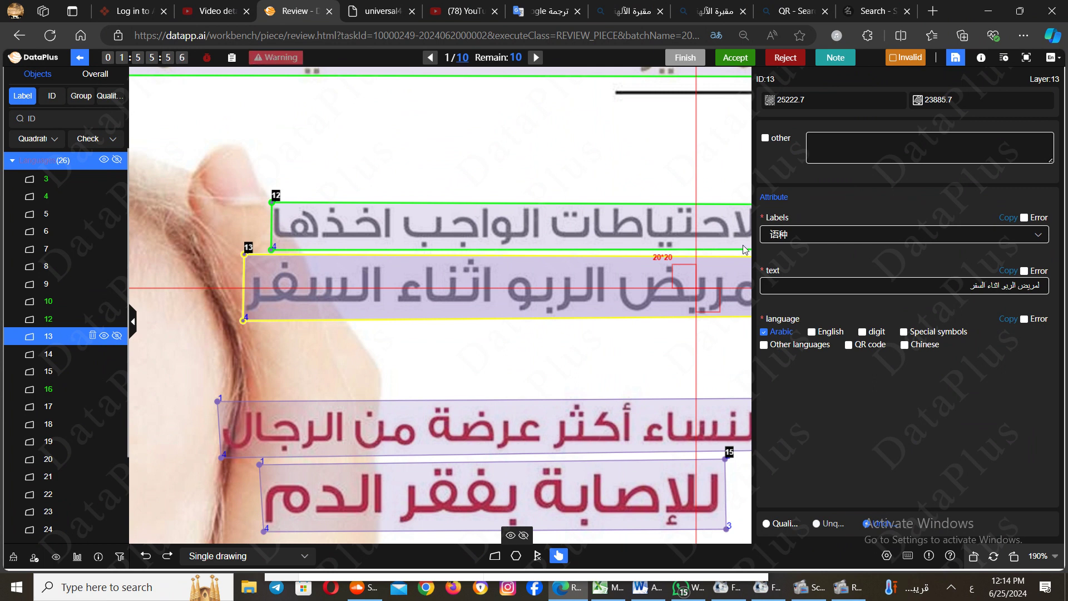
pyautogui.click(955, 59)
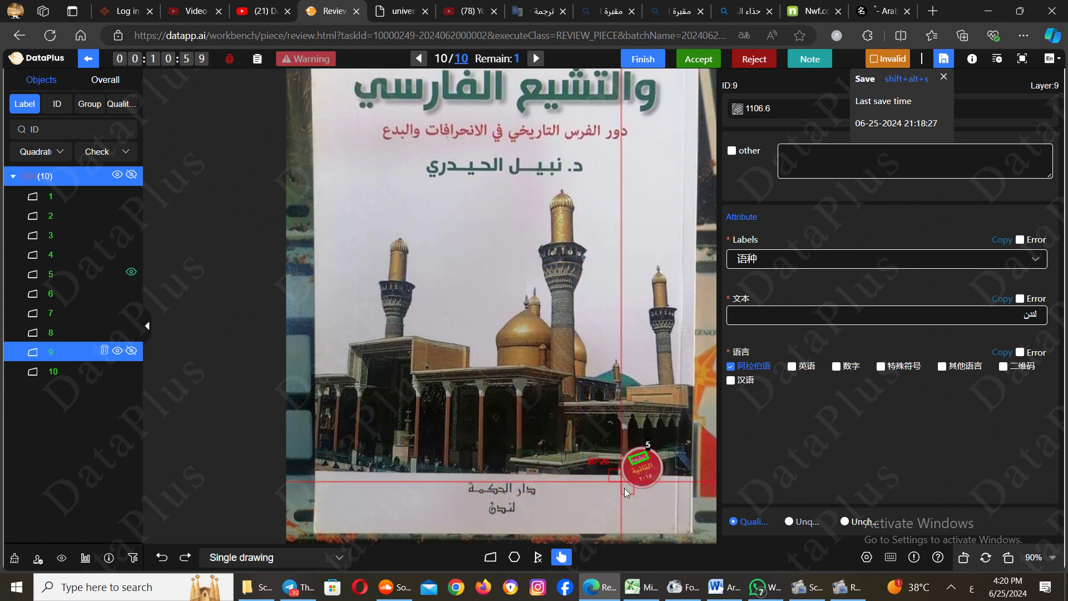
# Check the transcriptions of annotations 8 and 10 on the mosque book cover and save the review
pyautogui.click(56, 333)
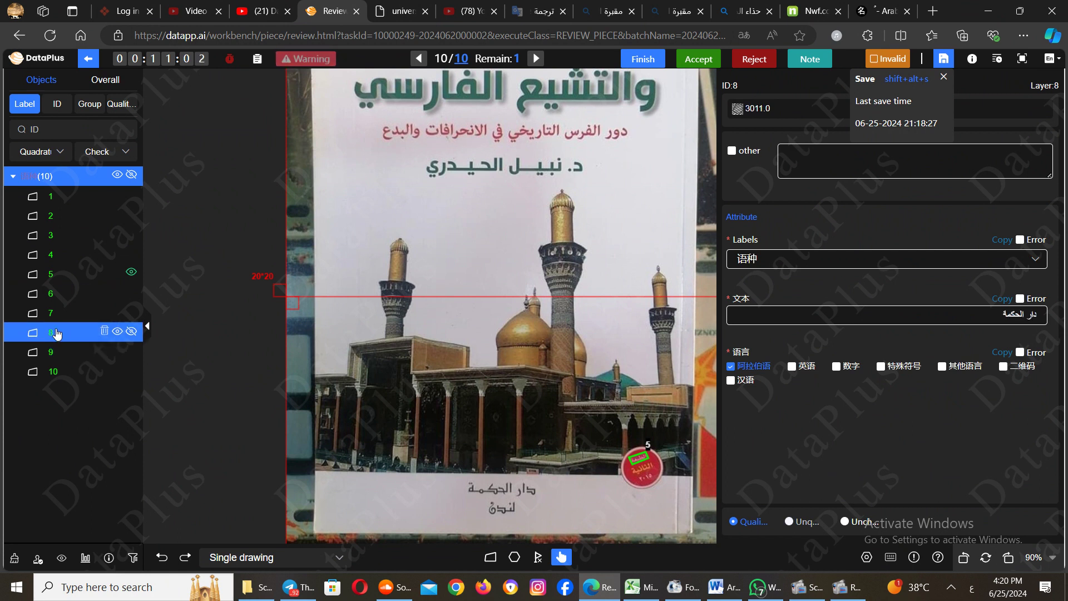
pyautogui.click(53, 370)
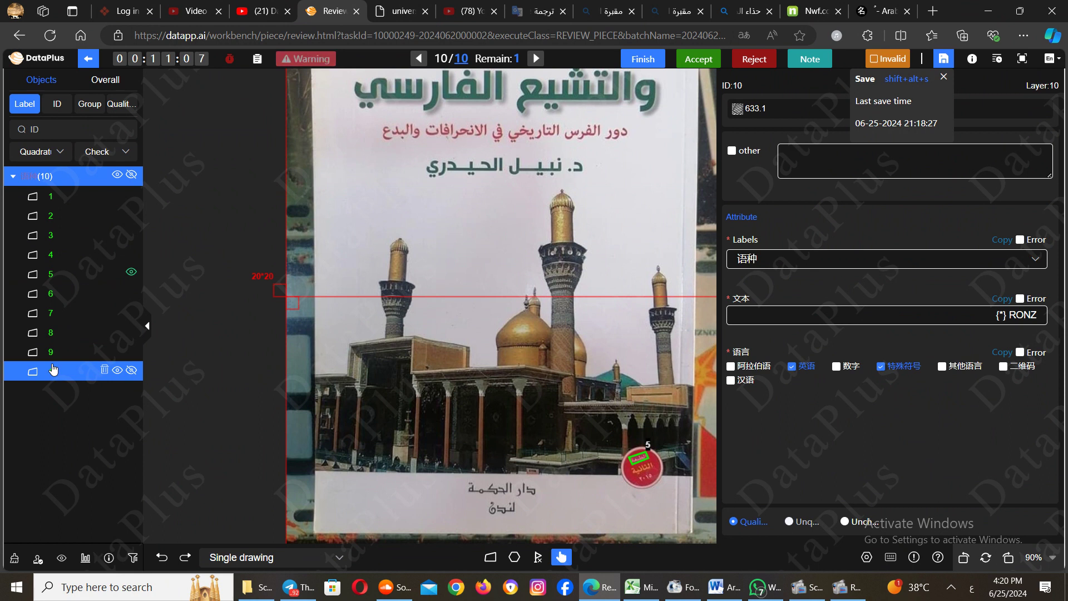
pyautogui.click(950, 58)
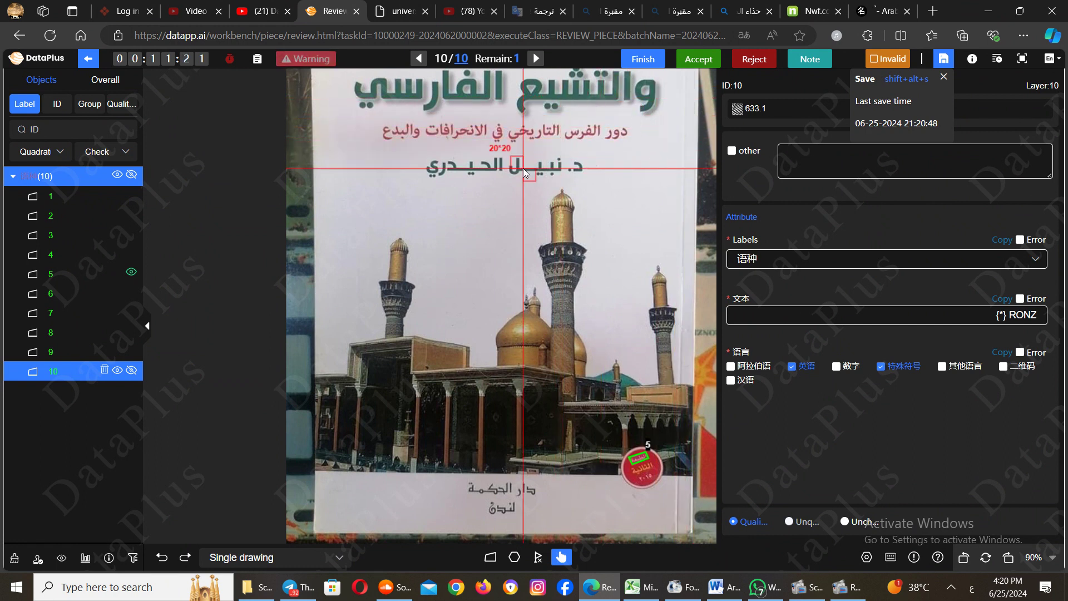
# Reload the review page and dismiss the offer to translate it from Chinese
pyautogui.click(52, 43)
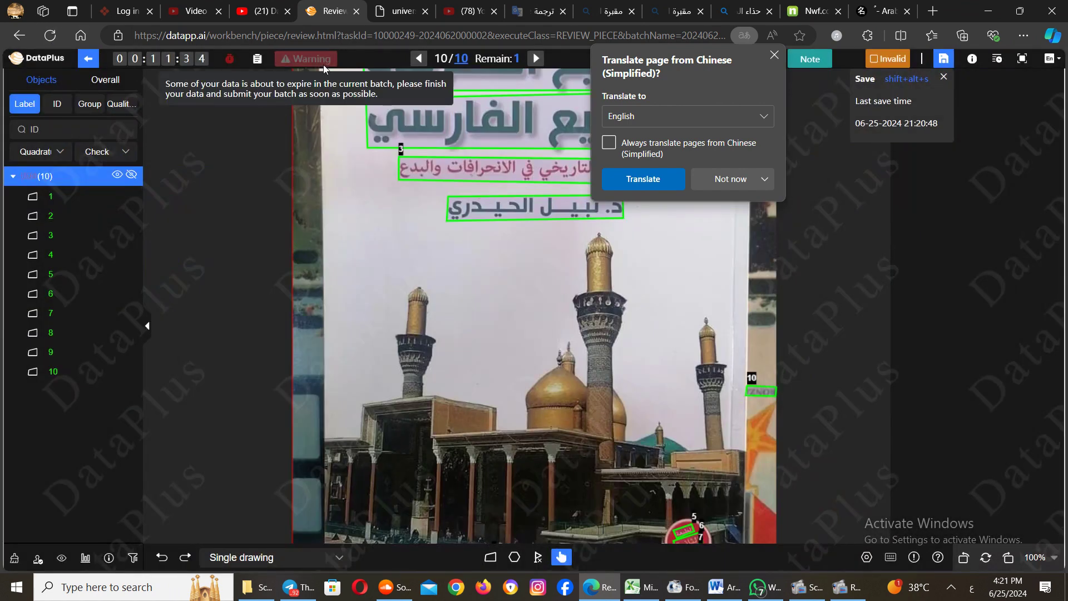
pyautogui.click(773, 57)
pyautogui.moveTo(229, 59)
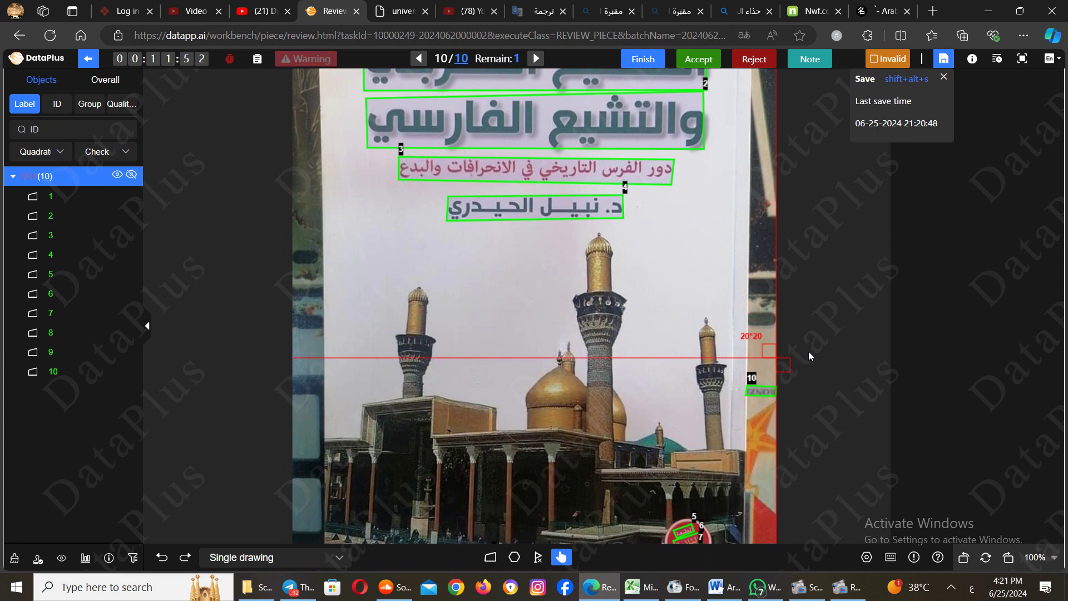
# Tighten the upper-right and lower-left corners of annotation 6's box around الثانية on the red badge
pyautogui.scroll(-3, 809, 355)
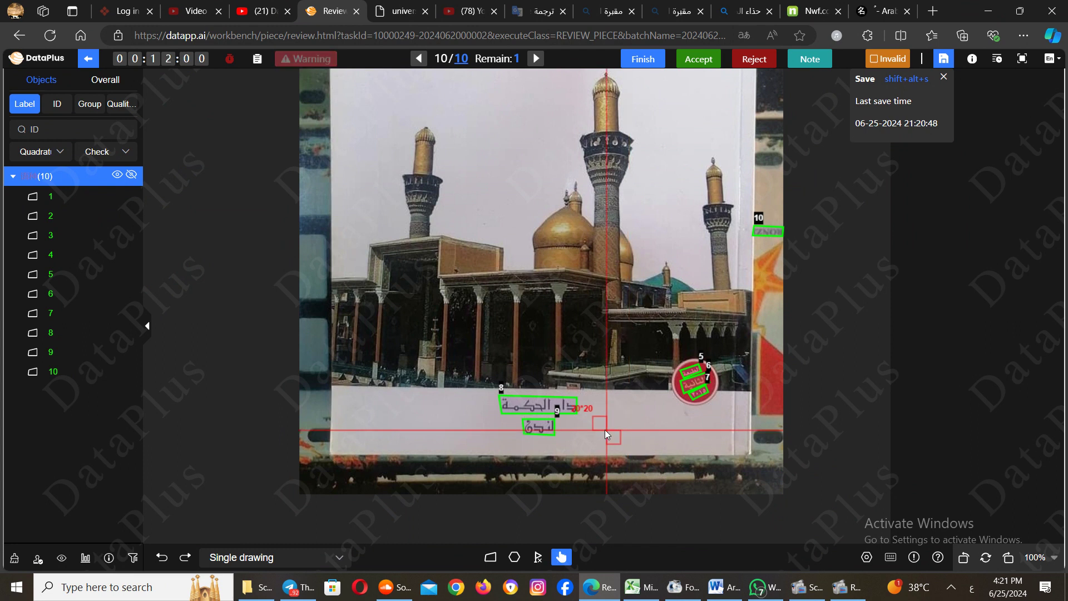
pyautogui.scroll(5, 605, 429)
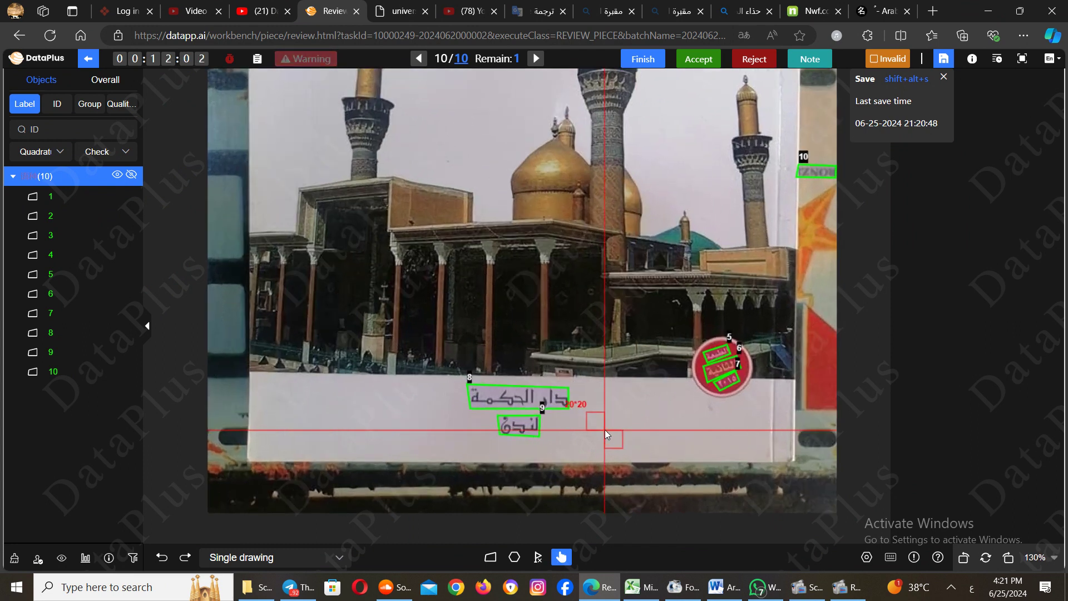
pyautogui.scroll(4, 606, 430)
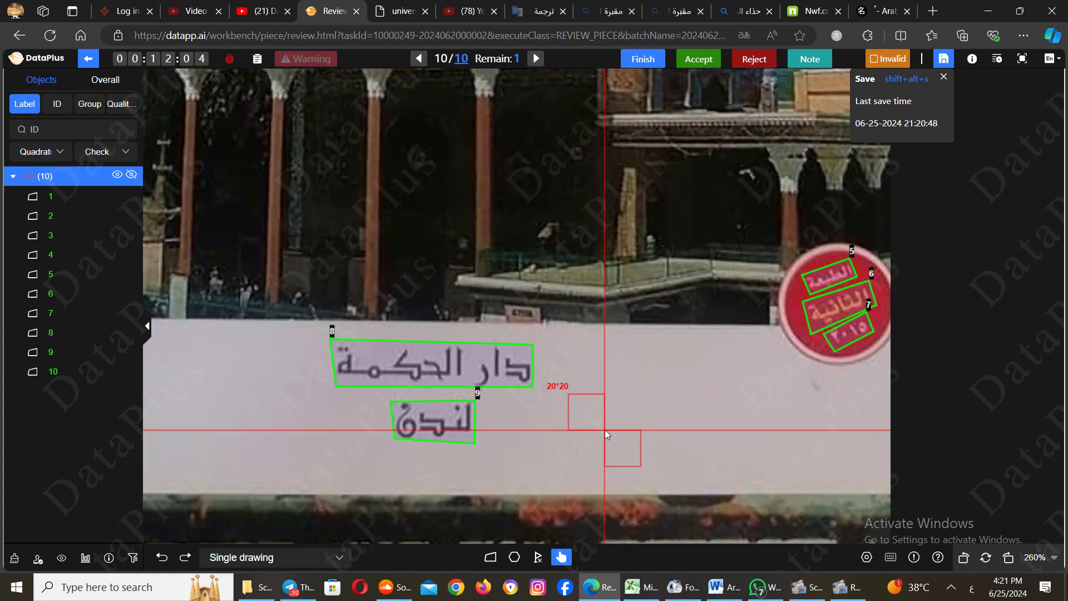
pyautogui.moveTo(709, 423); pyautogui.dragTo(576, 394)
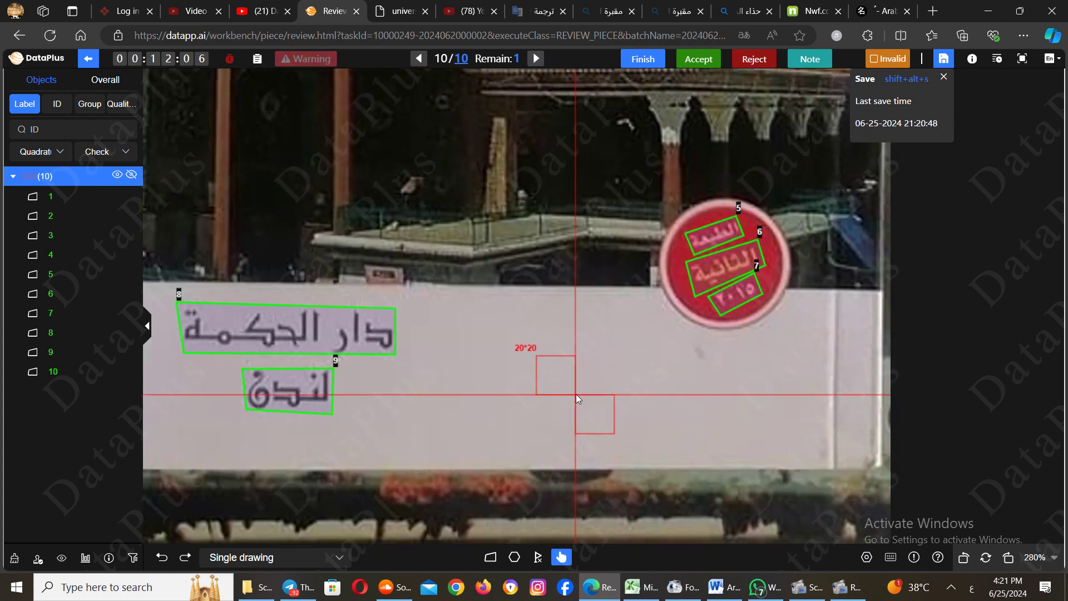
pyautogui.click(727, 269)
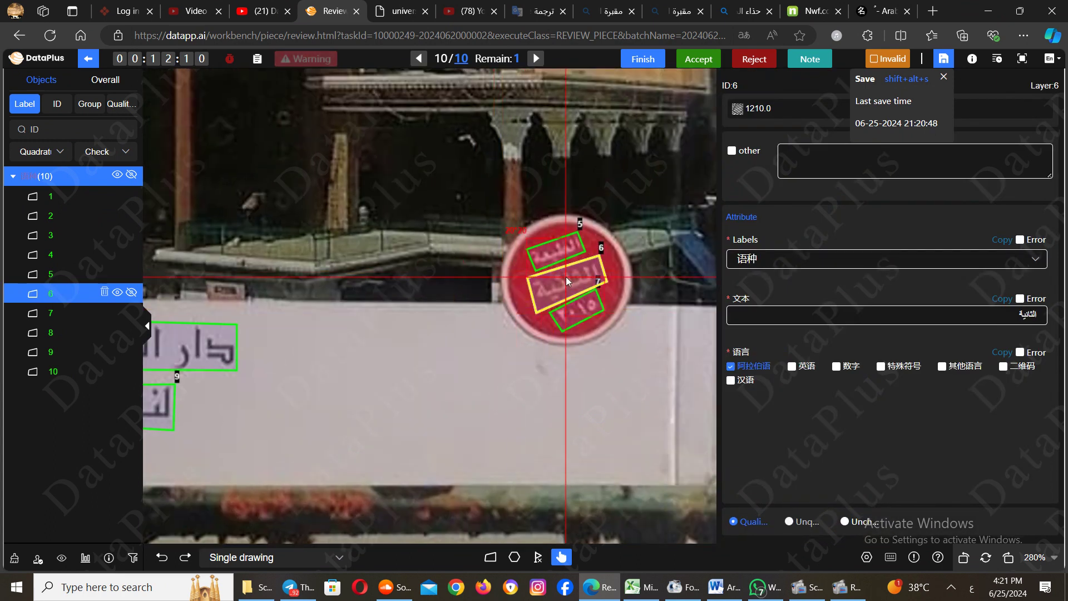
pyautogui.moveTo(600, 266); pyautogui.dragTo(606, 286)
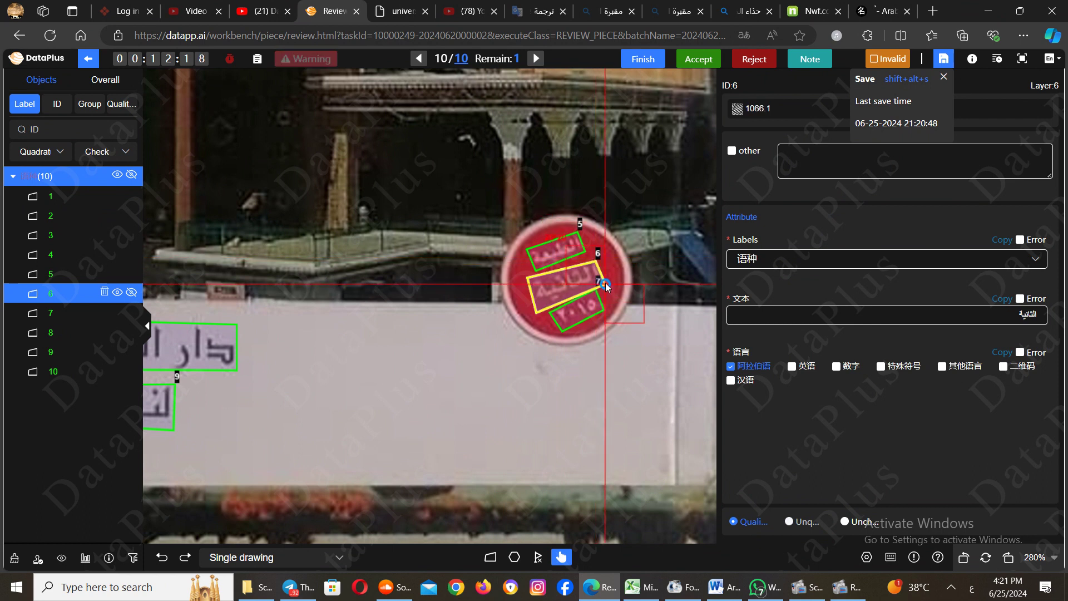
pyautogui.moveTo(537, 316); pyautogui.dragTo(539, 309)
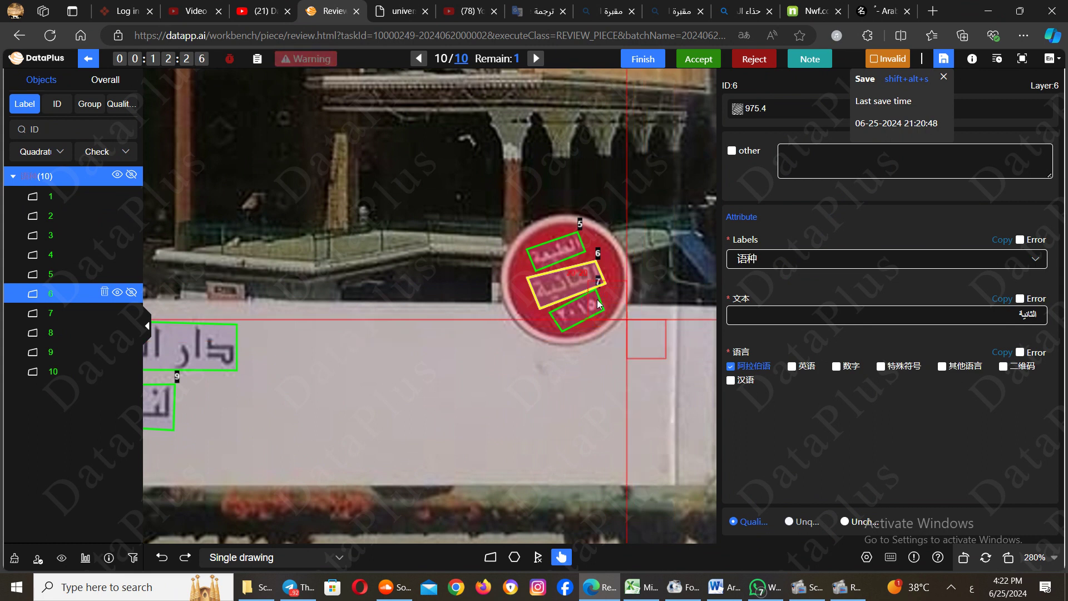
# Tighten the corners of annotation 7's box around ٢٠١٥ on the red badge
pyautogui.click(563, 326)
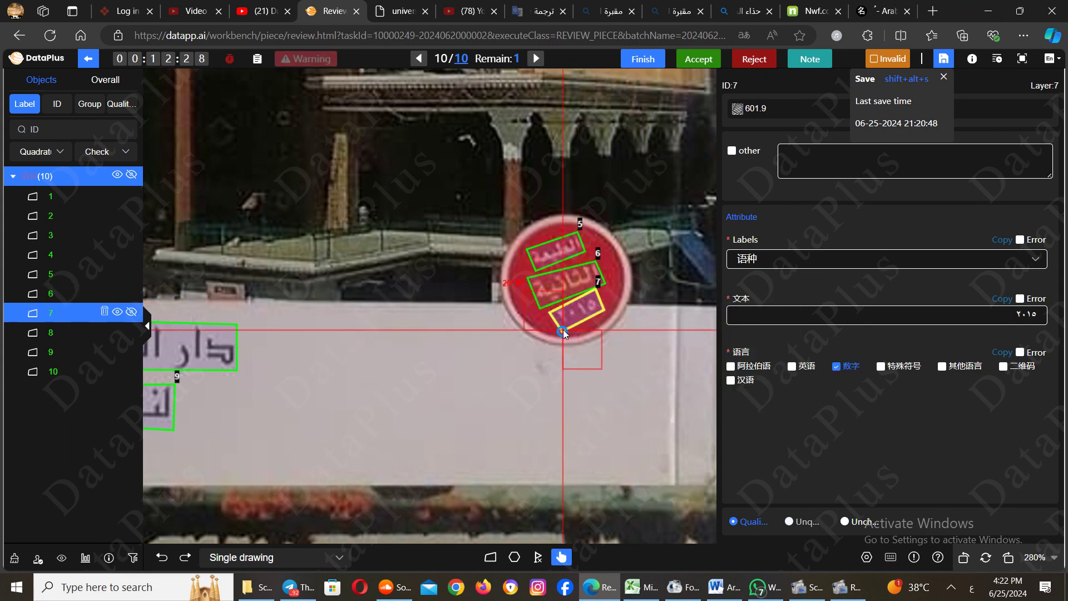
pyautogui.moveTo(564, 329)
pyautogui.mouseDown()
pyautogui.moveTo(551, 309)
pyautogui.moveTo(564, 327)
pyautogui.mouseUp()
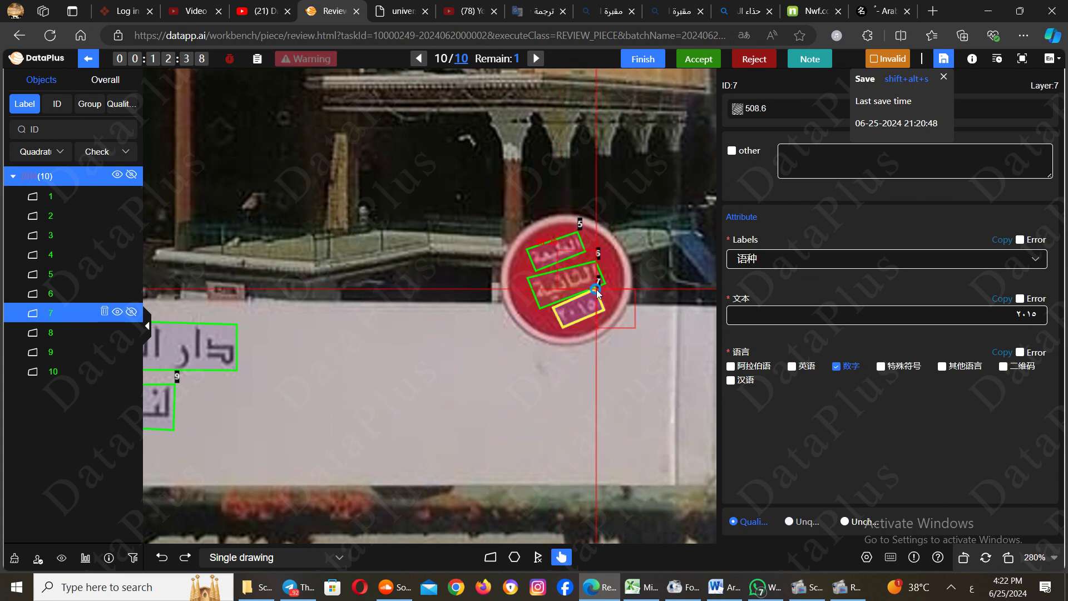
pyautogui.moveTo(596, 292); pyautogui.dragTo(602, 310)
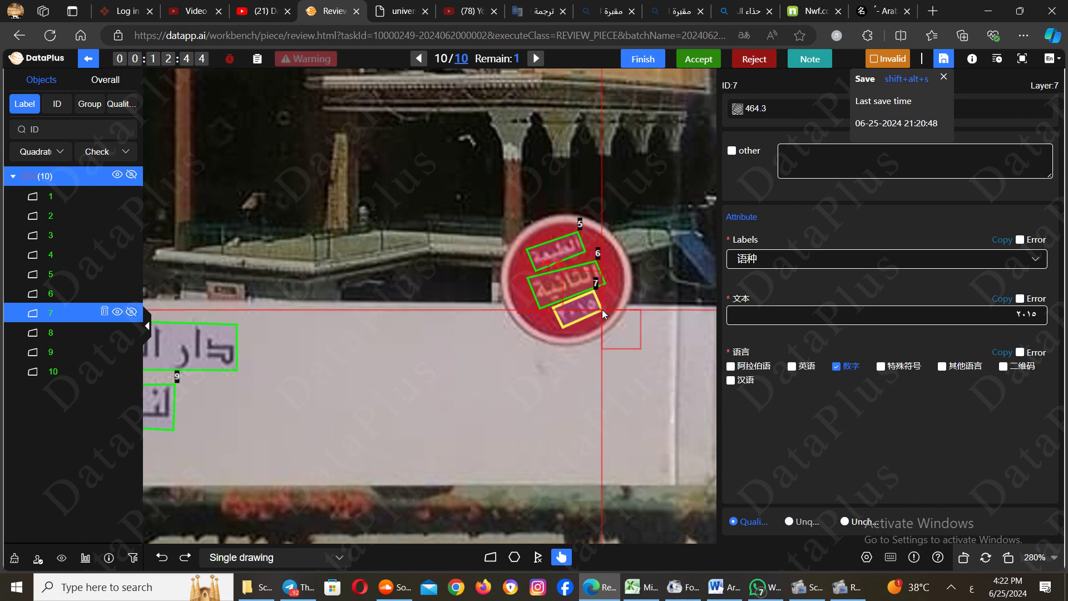
# Extend the upper edge of annotation 6's box near its upper-right corner and check the transcriptions of badge annotations 5, 6 and 7
pyautogui.click(593, 265)
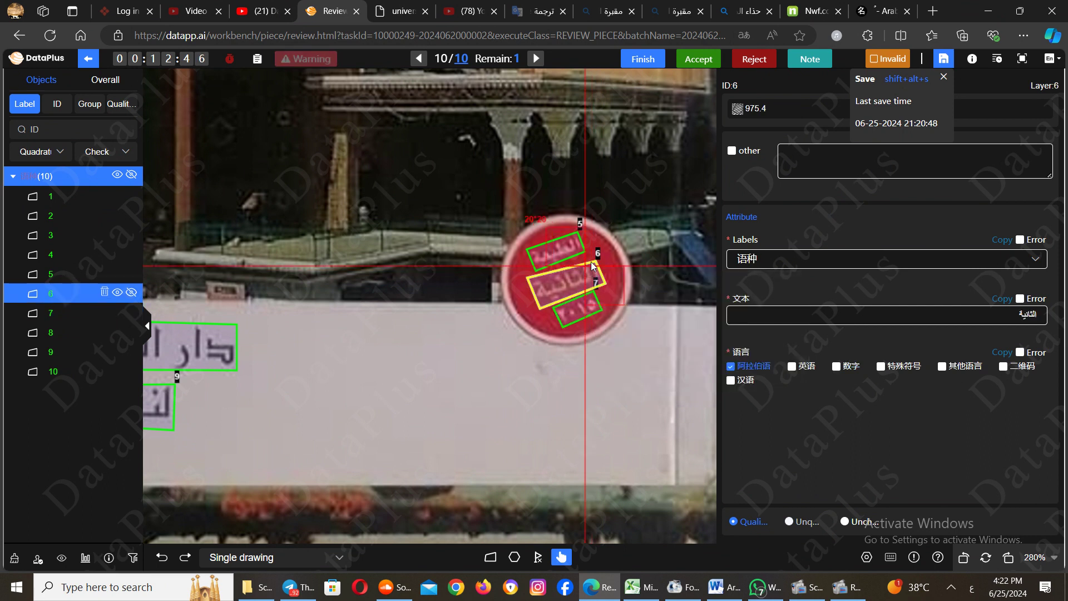
pyautogui.moveTo(592, 265); pyautogui.dragTo(595, 261)
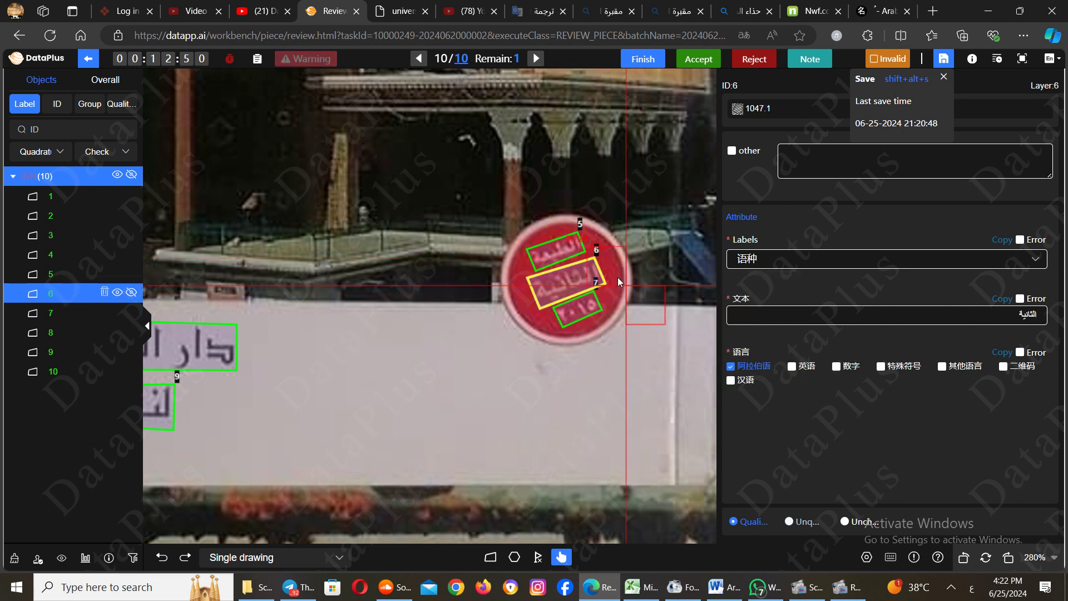
pyautogui.click(548, 253)
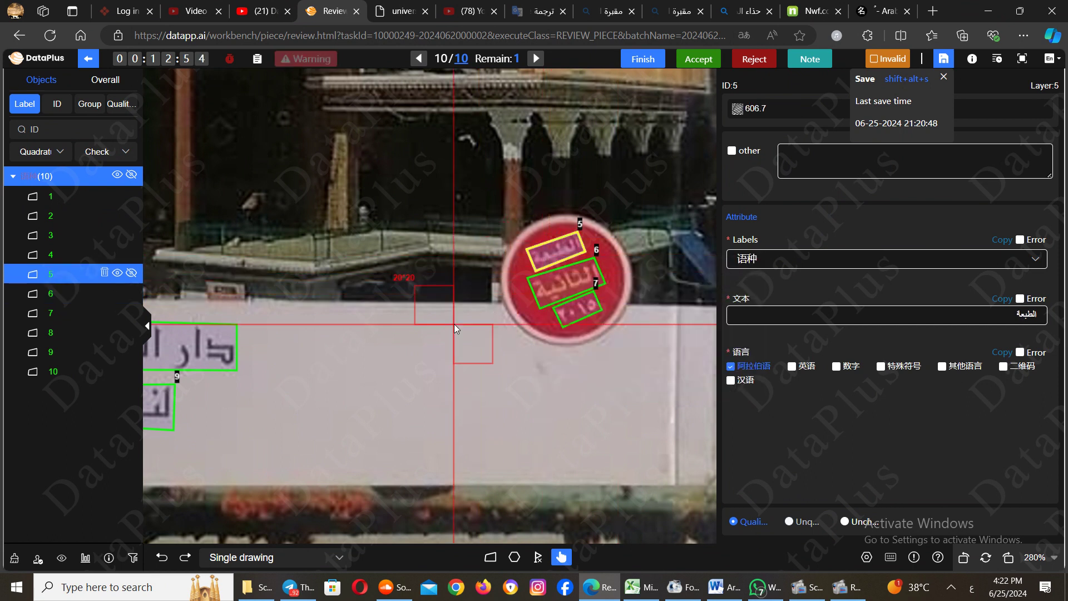
pyautogui.click(577, 291)
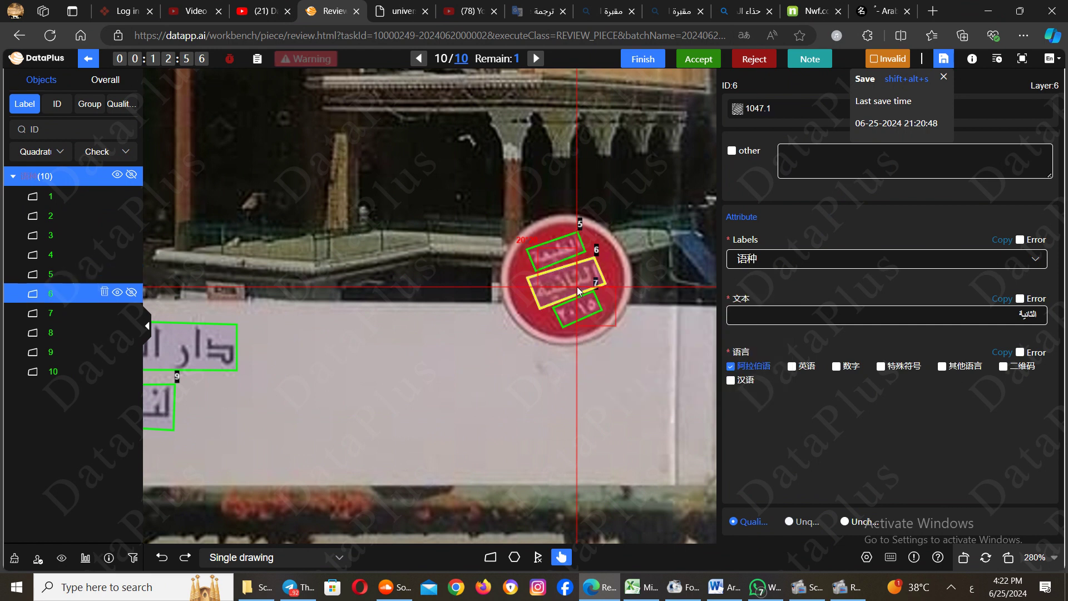
pyautogui.click(574, 310)
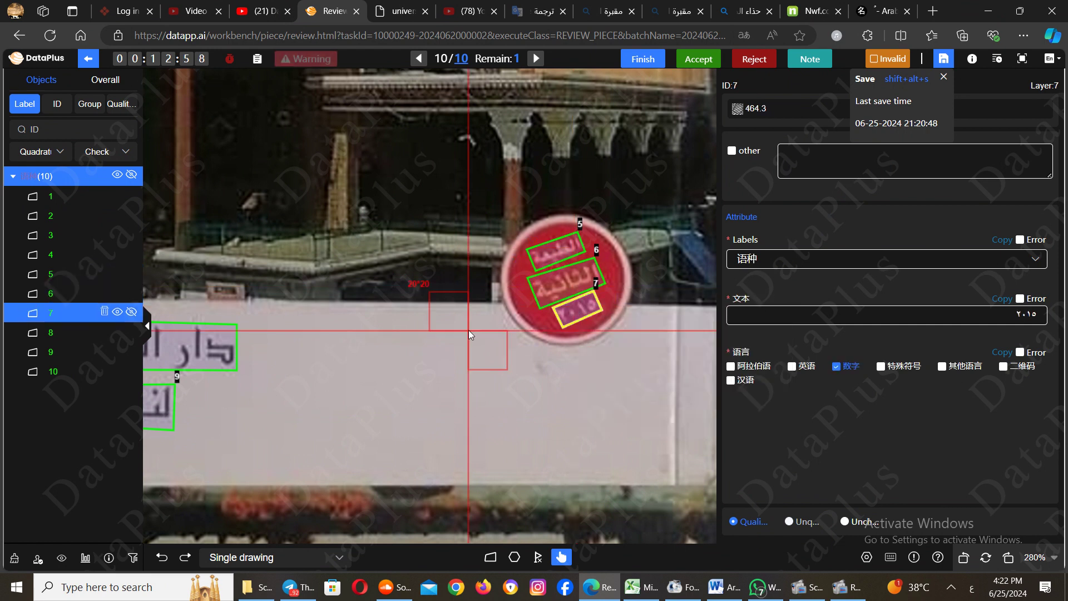
pyautogui.click(566, 269)
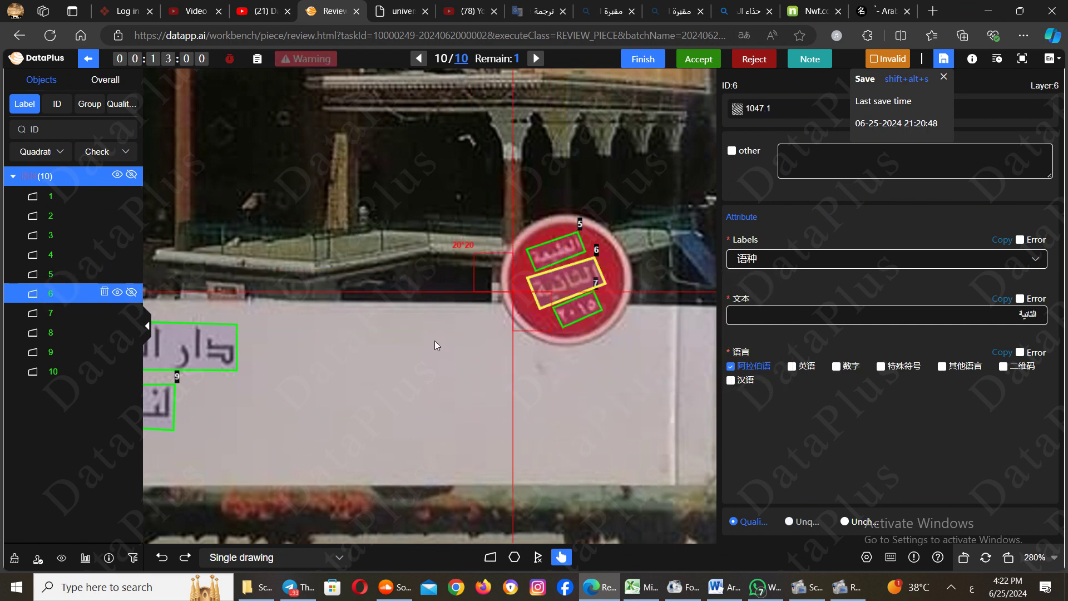
# Extend the lower-right corner of annotation 8's box to enclose دار الحكمة below the mosque photo
pyautogui.moveTo(435, 341); pyautogui.dragTo(503, 346)
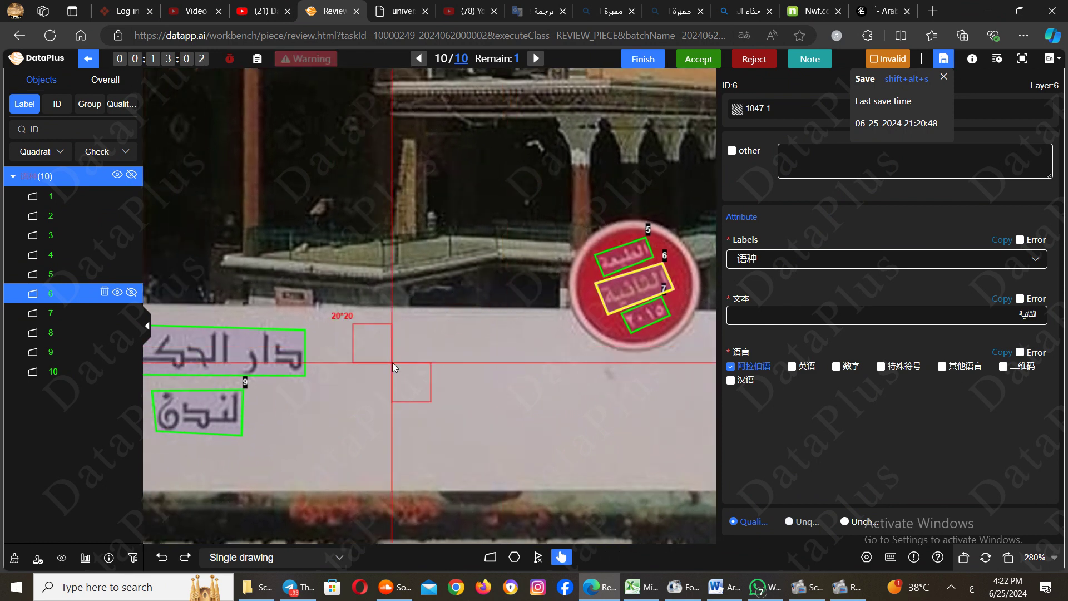
pyautogui.moveTo(392, 362); pyautogui.dragTo(539, 353)
pyautogui.click(384, 346)
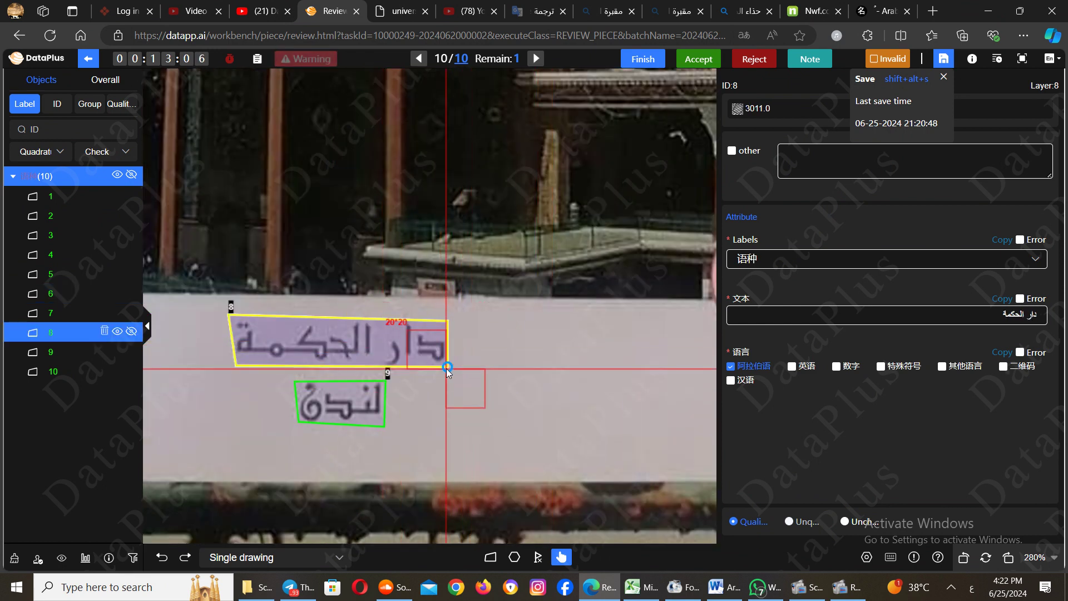
pyautogui.moveTo(446, 371); pyautogui.dragTo(449, 370)
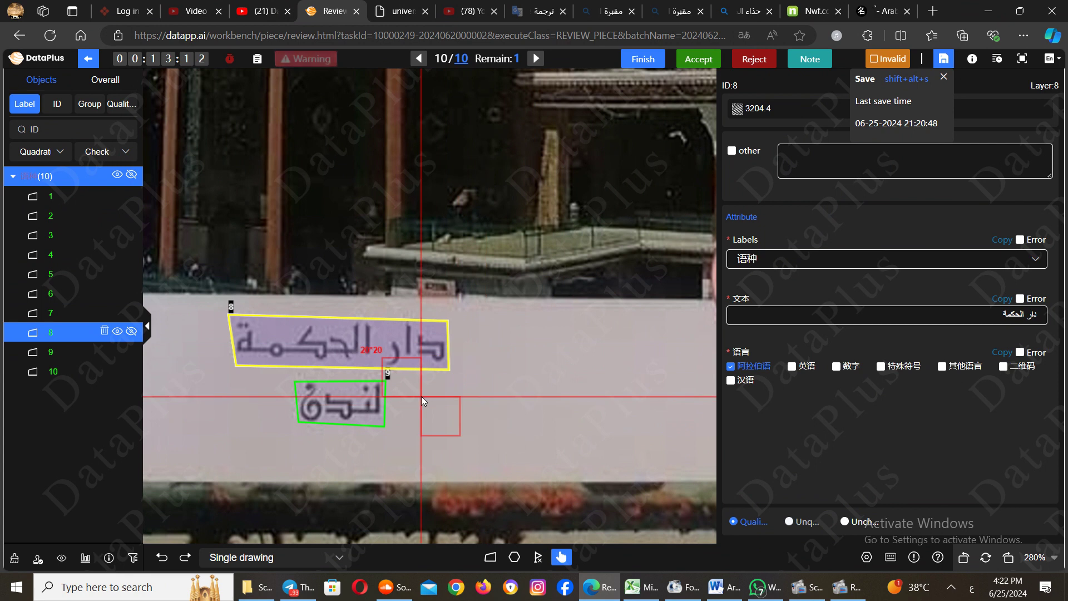
# Adjust the upper-left and lower-right corners of annotation 9's box to fit لندن
pyautogui.click(360, 409)
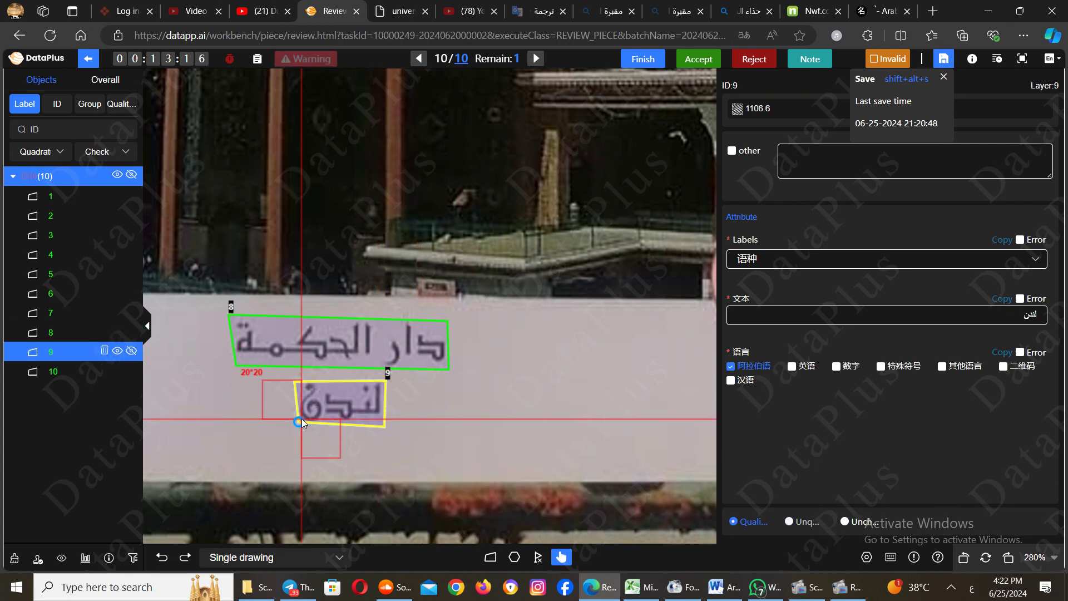
pyautogui.moveTo(300, 423); pyautogui.dragTo(301, 425)
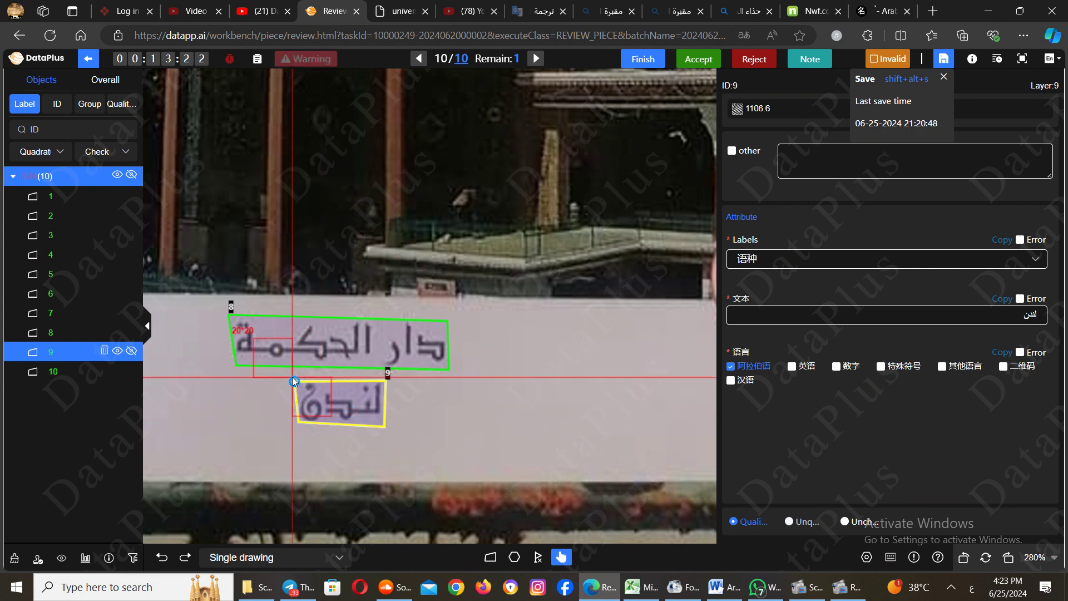
pyautogui.moveTo(296, 379); pyautogui.dragTo(296, 380)
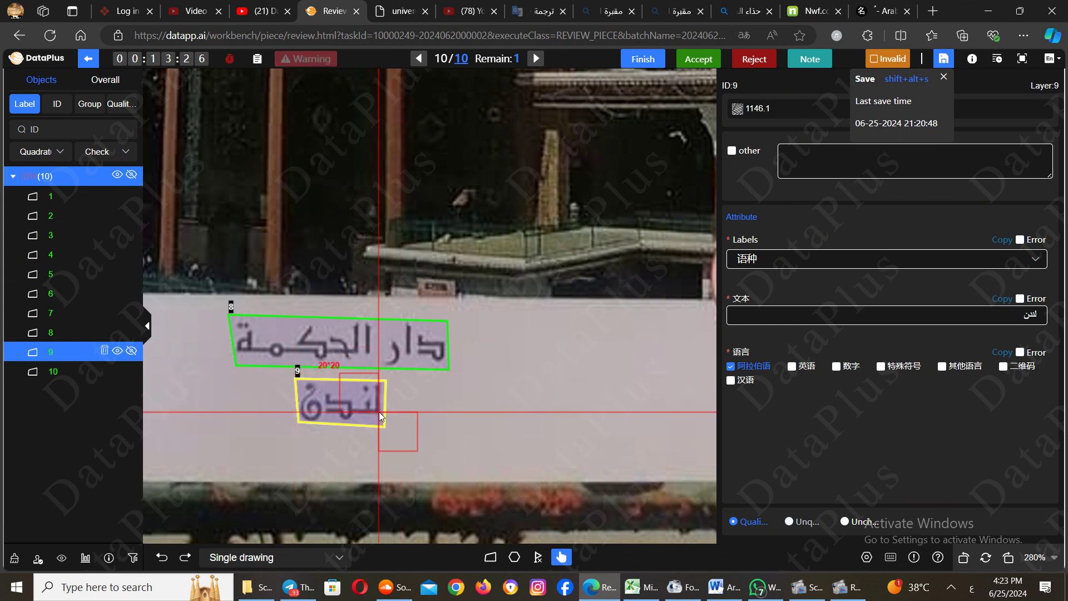
pyautogui.moveTo(384, 428); pyautogui.dragTo(384, 425)
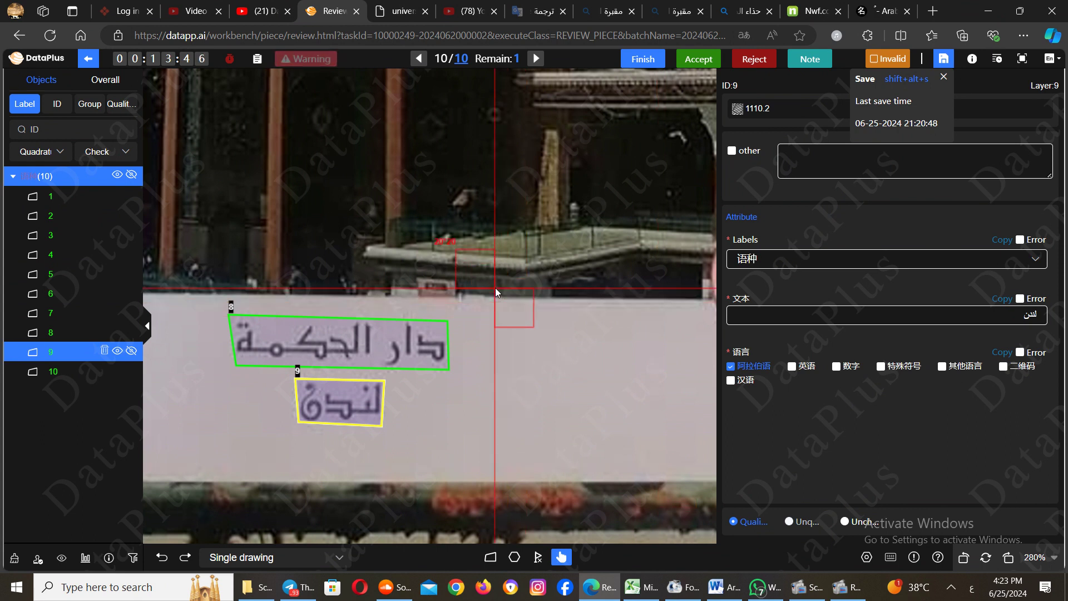
# Examine annotation 10 and its box beside the book, together with the boxes around the mosque photo
pyautogui.click(74, 371)
pyautogui.moveTo(305, 232); pyautogui.dragTo(472, 306)
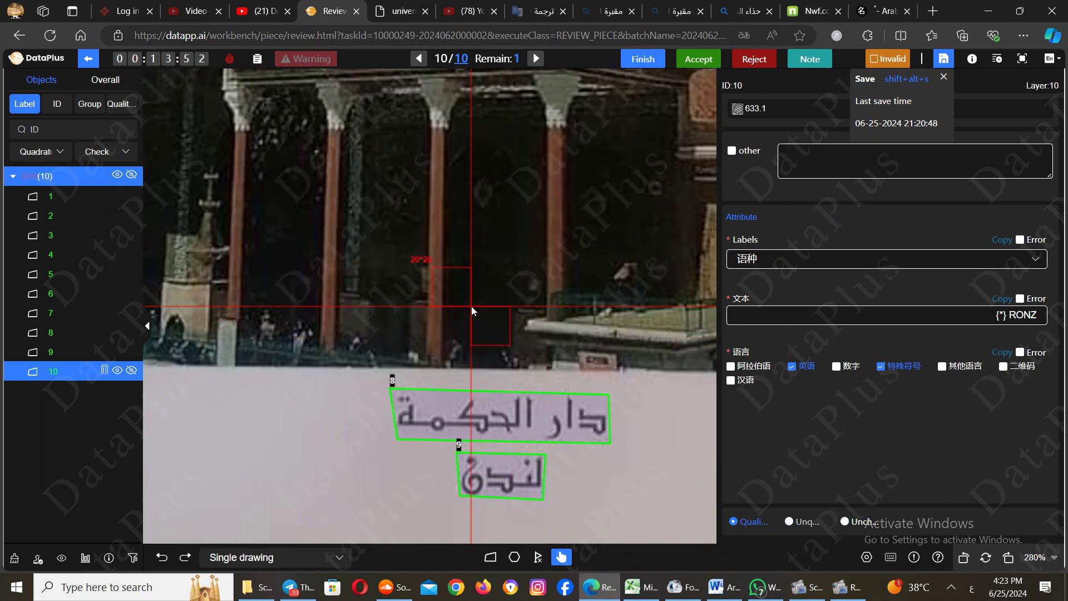
pyautogui.scroll(-5, 471, 306)
pyautogui.scroll(-4, 472, 306)
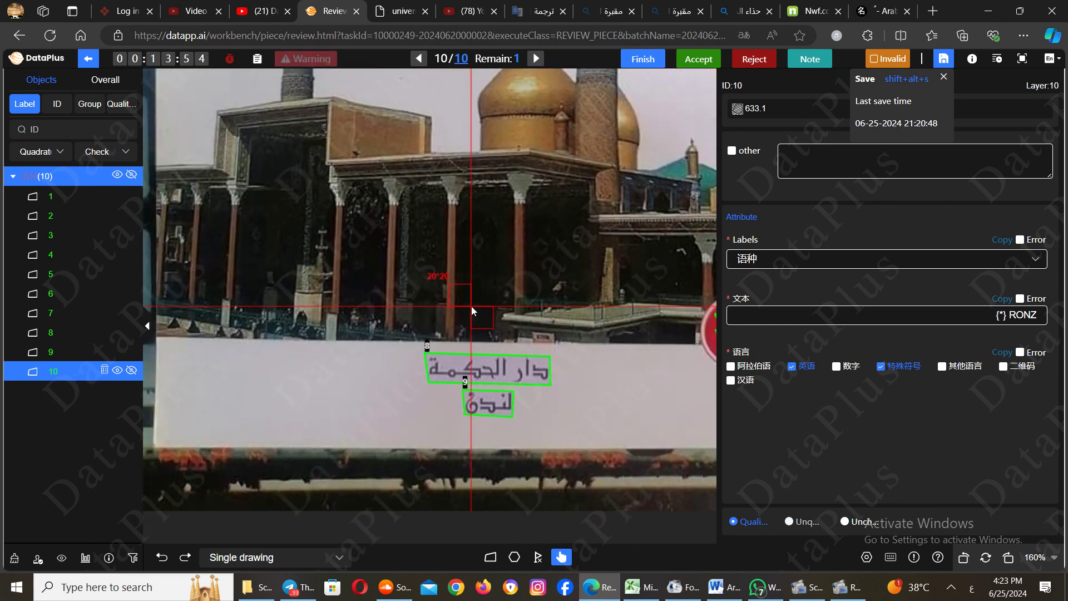
pyautogui.scroll(-1, 472, 306)
pyautogui.scroll(-2, 472, 306)
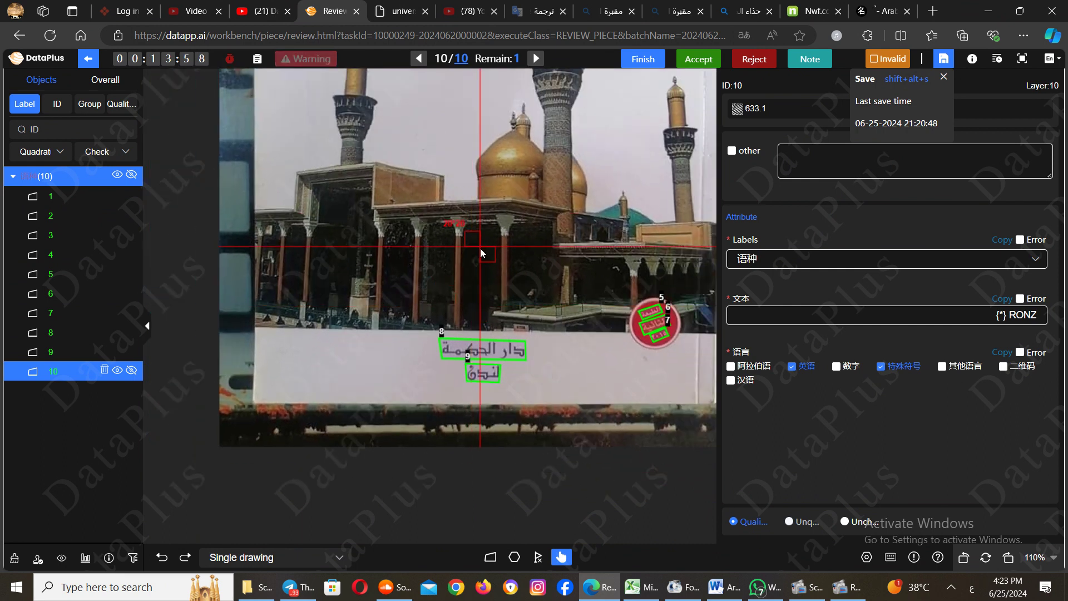
pyautogui.moveTo(479, 248); pyautogui.dragTo(490, 356)
pyautogui.scroll(6, 494, 365)
pyautogui.scroll(-8, 494, 365)
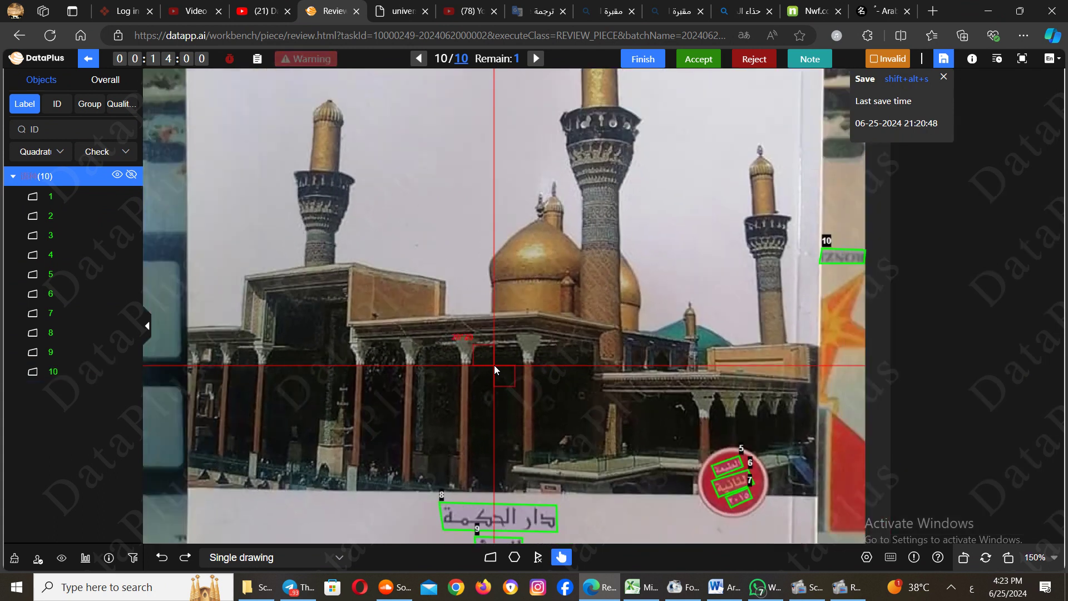
pyautogui.moveTo(512, 233); pyautogui.dragTo(496, 280)
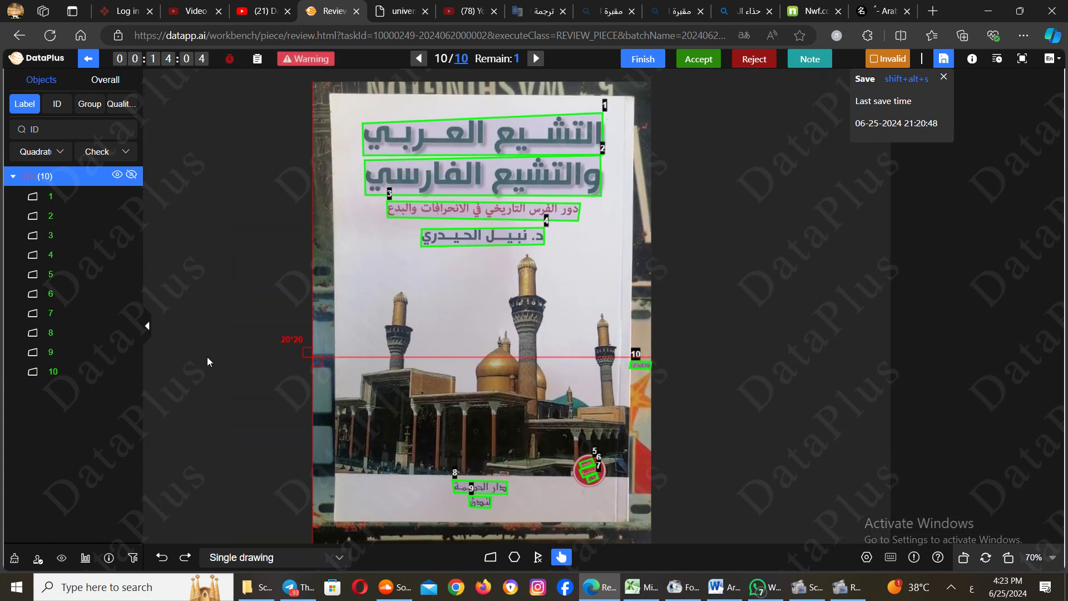
# Check the transcriptions and language attributes of annotations 10 back through 4 one after another
pyautogui.click(71, 373)
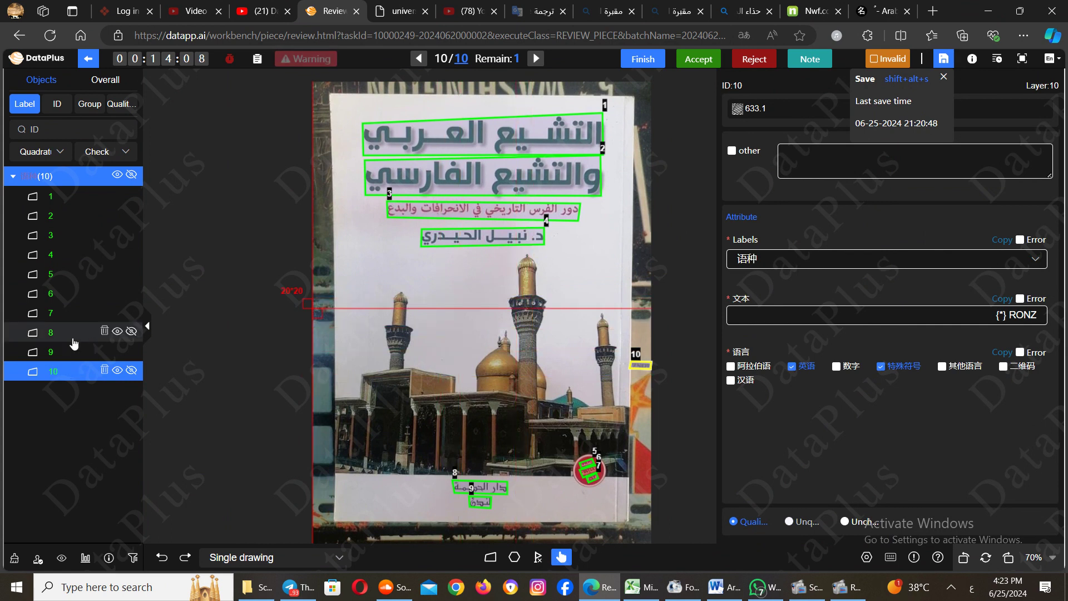
pyautogui.click(69, 352)
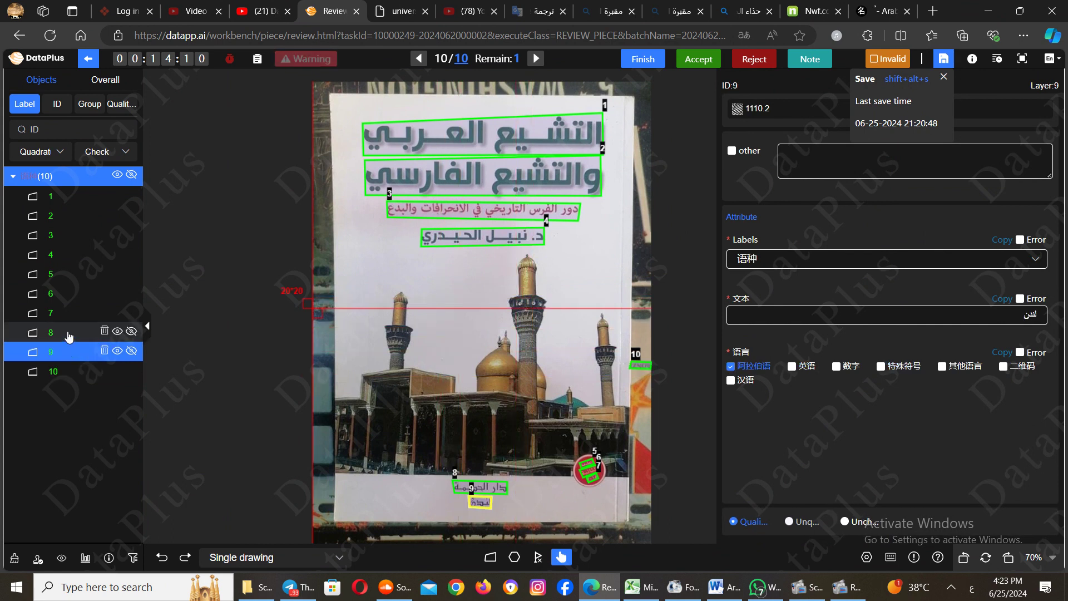
pyautogui.click(69, 336)
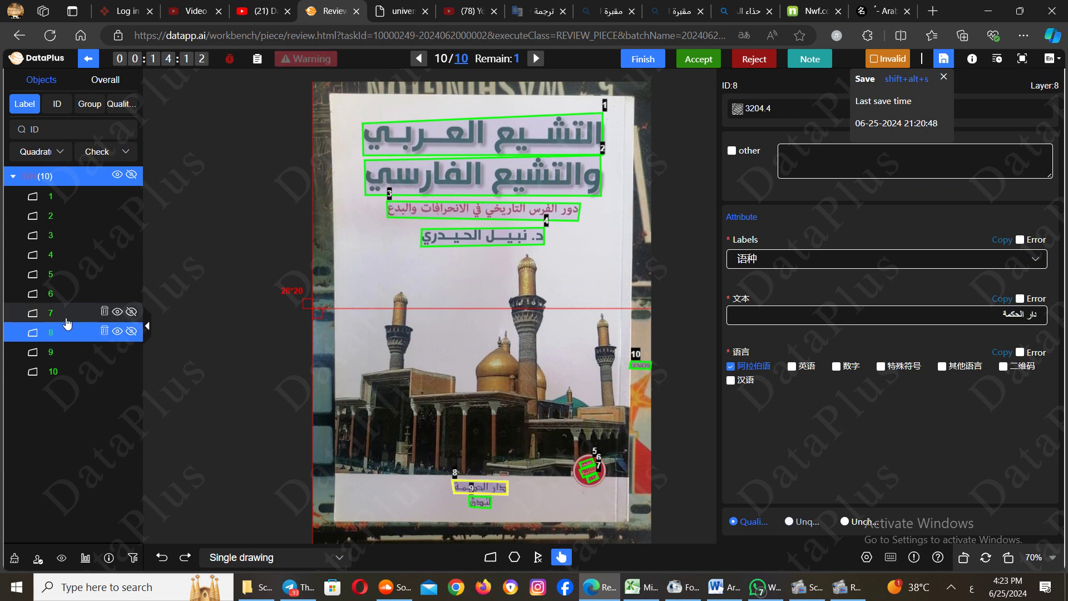
pyautogui.click(67, 311)
pyautogui.click(68, 296)
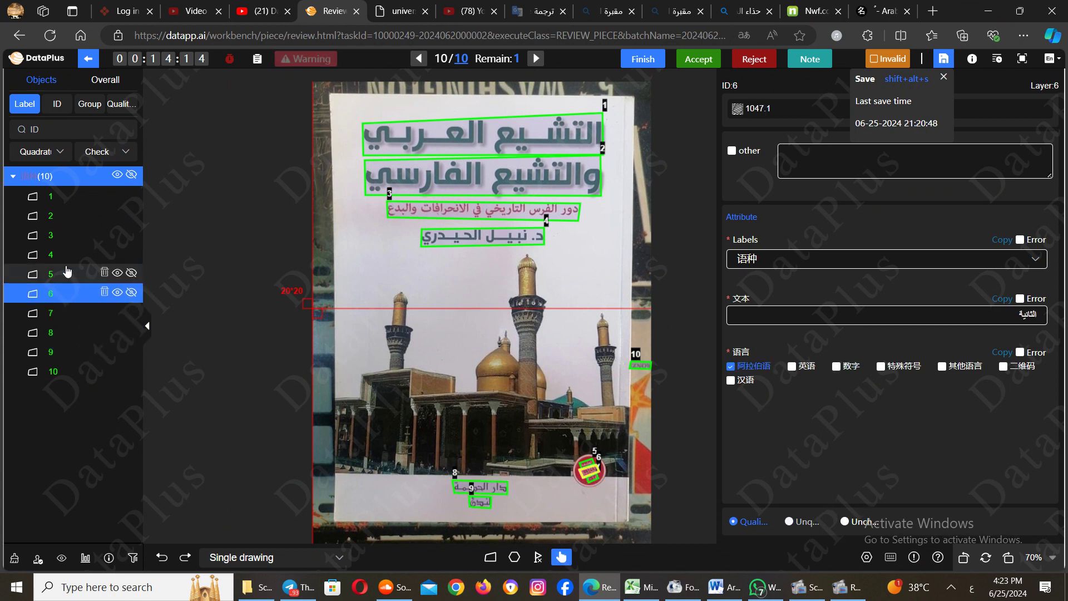
pyautogui.click(68, 272)
pyautogui.click(68, 254)
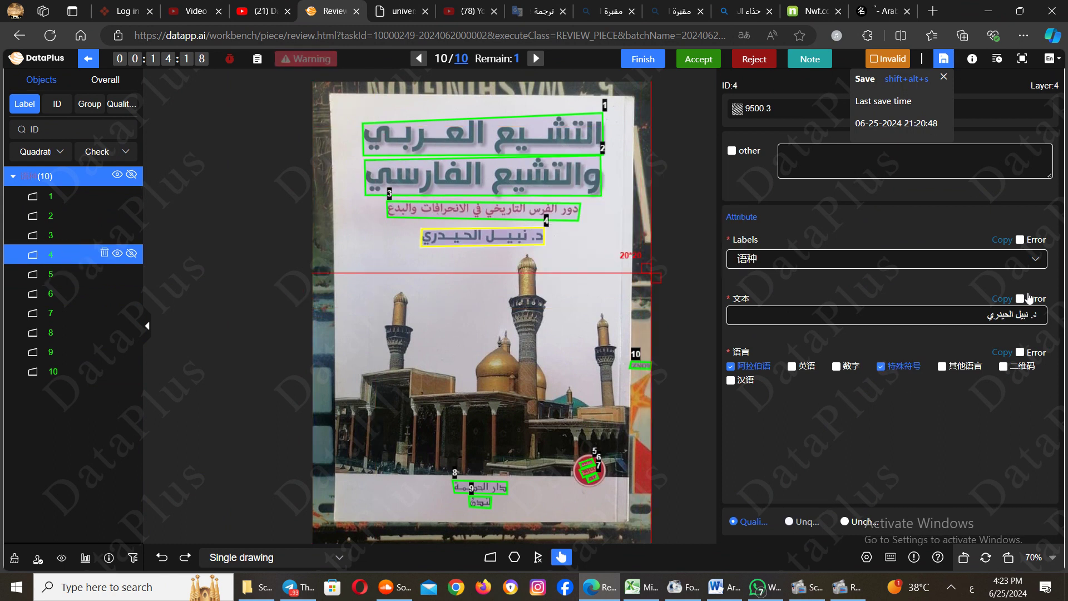
# Enlarge the browser page to 150% and bring annotation 4's text and language attributes into view
pyautogui.click(1027, 36)
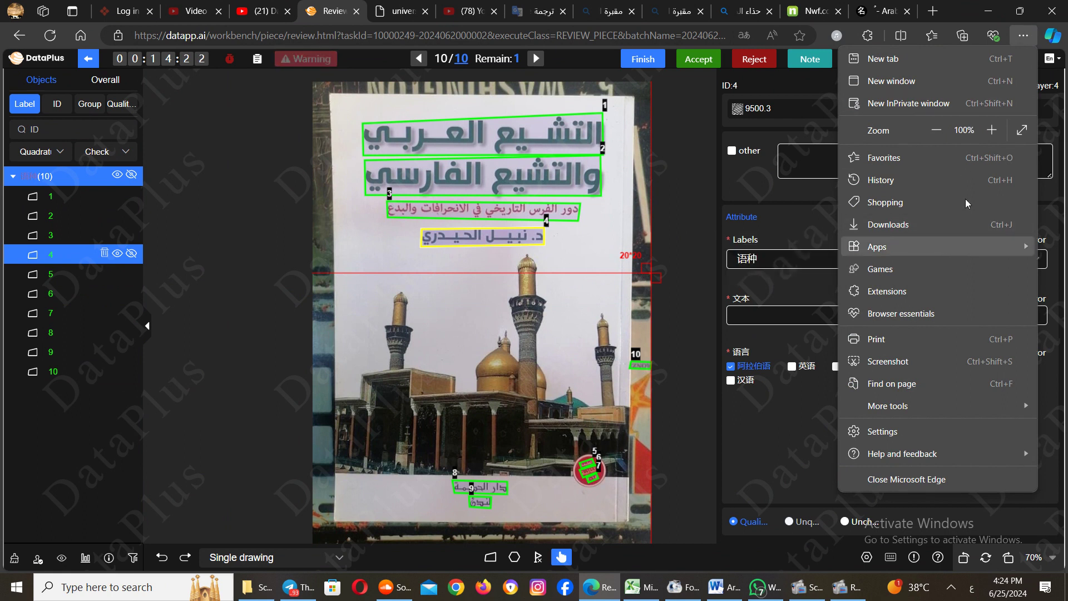
pyautogui.click(991, 130)
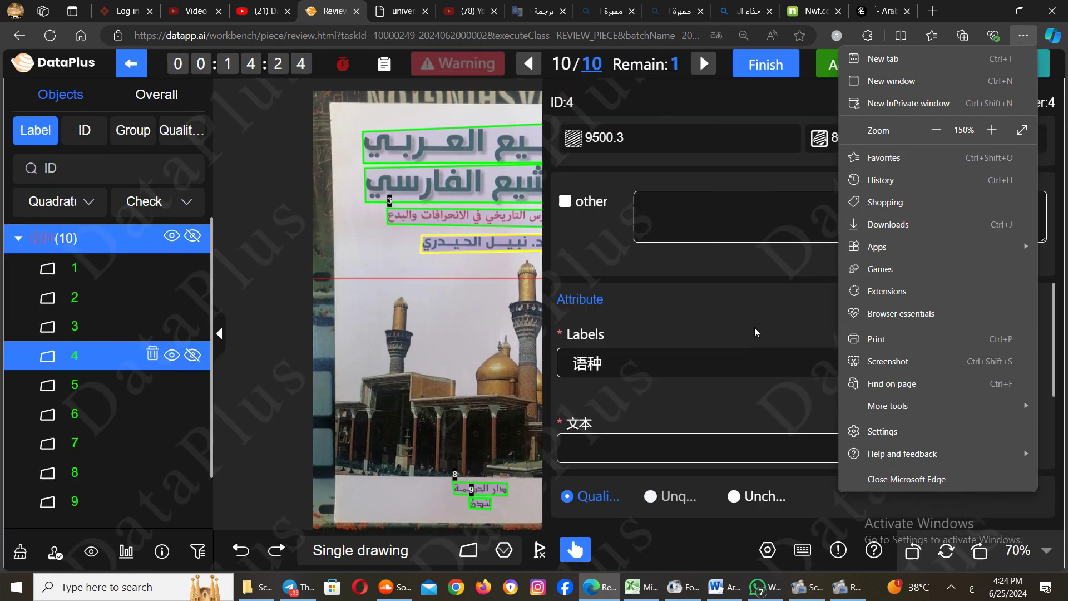
pyautogui.click(753, 375)
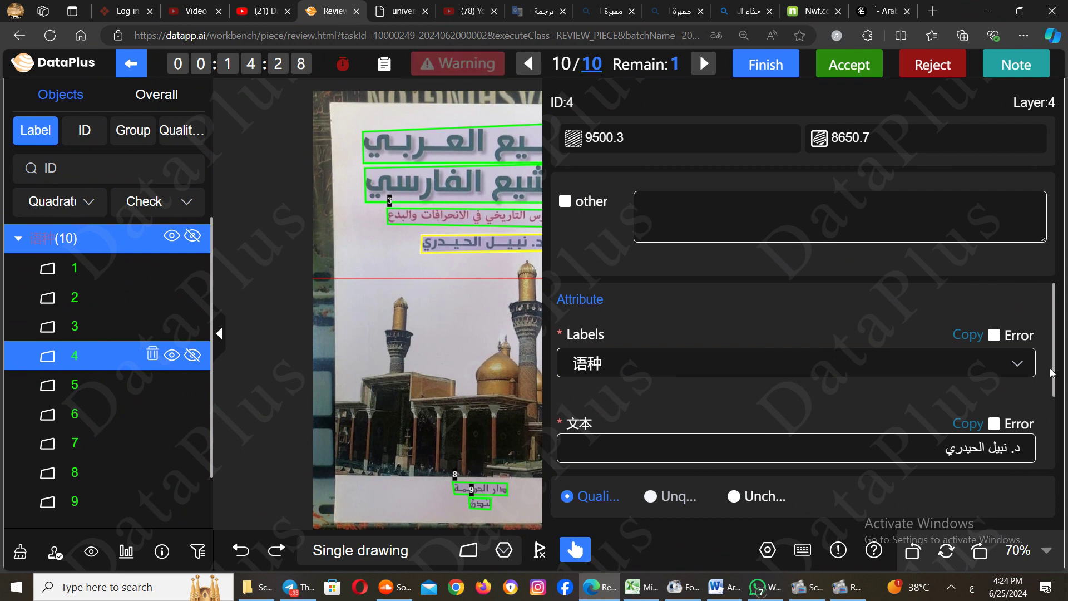
pyautogui.moveTo(1056, 383); pyautogui.dragTo(1050, 453)
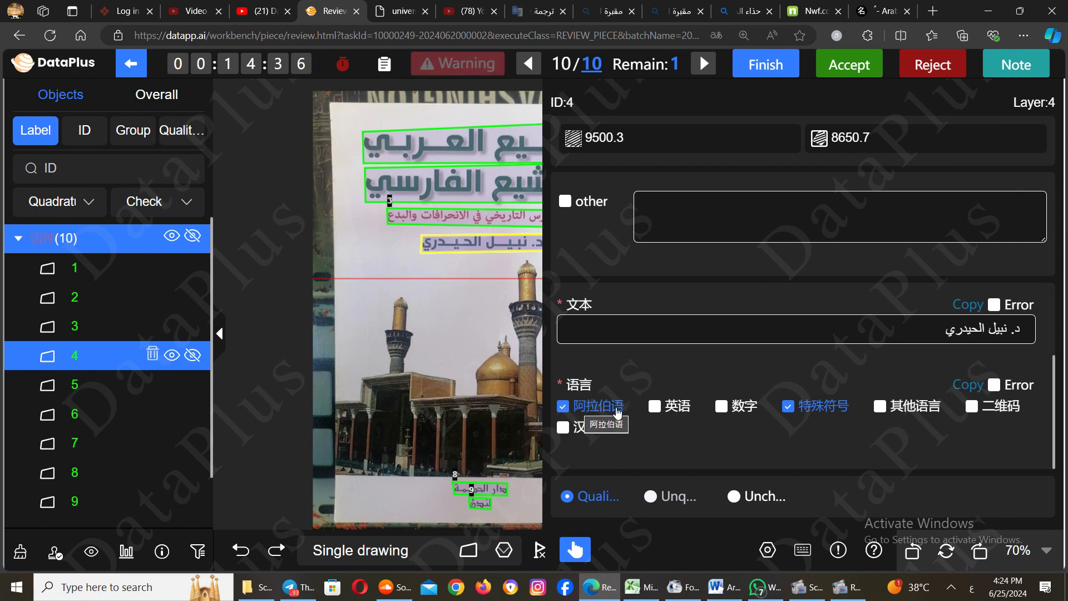
# Check the transcriptions of annotations 3, 2 and 1 against the subtitle and title lines on the cover
pyautogui.scroll(2, 433, 348)
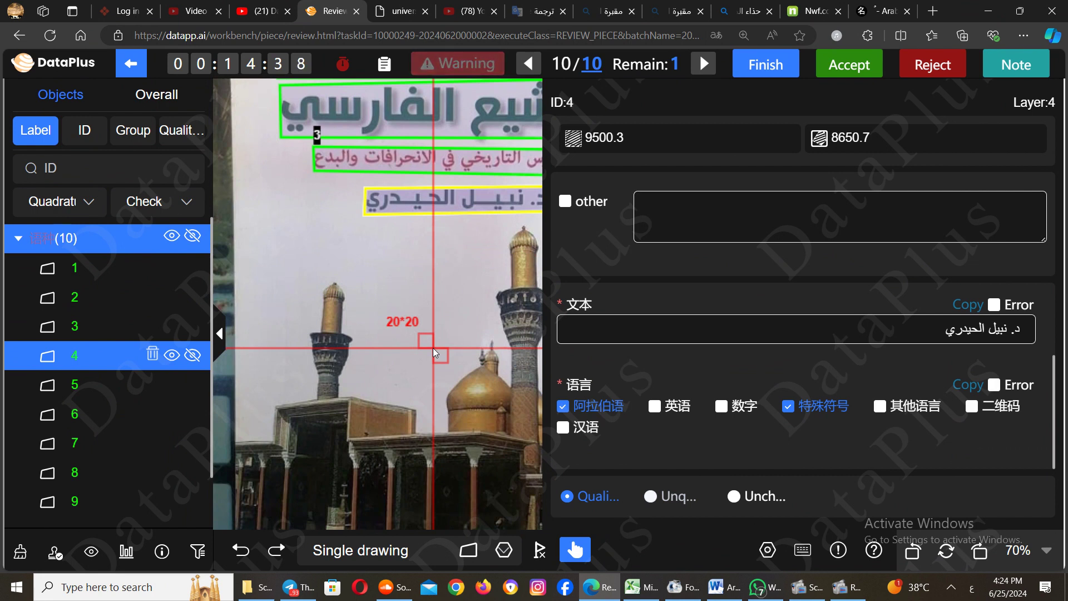
pyautogui.scroll(-2, 433, 348)
pyautogui.click(443, 346)
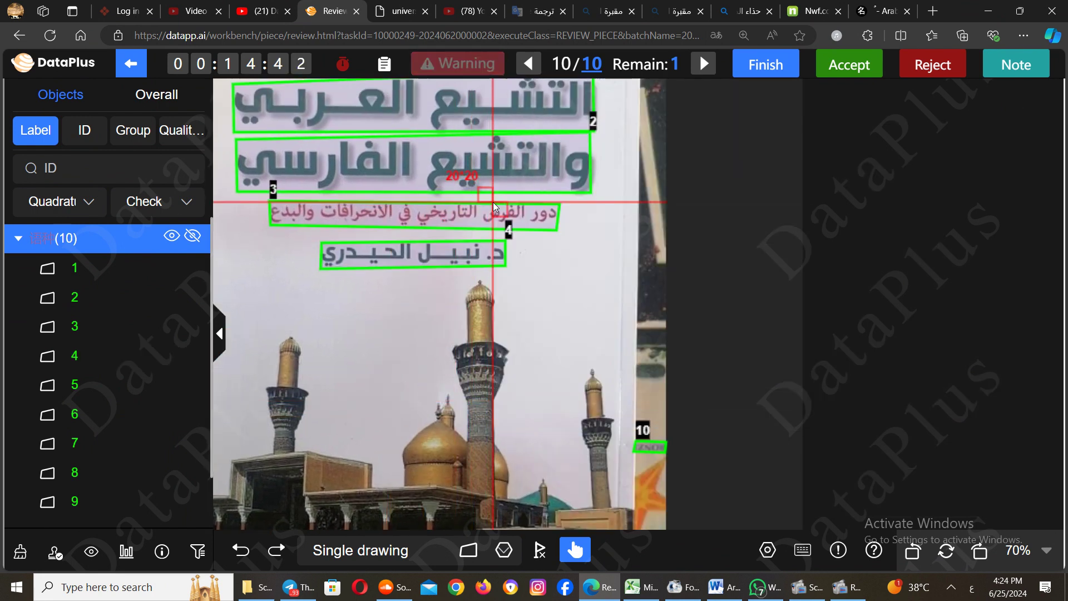
pyautogui.click(470, 215)
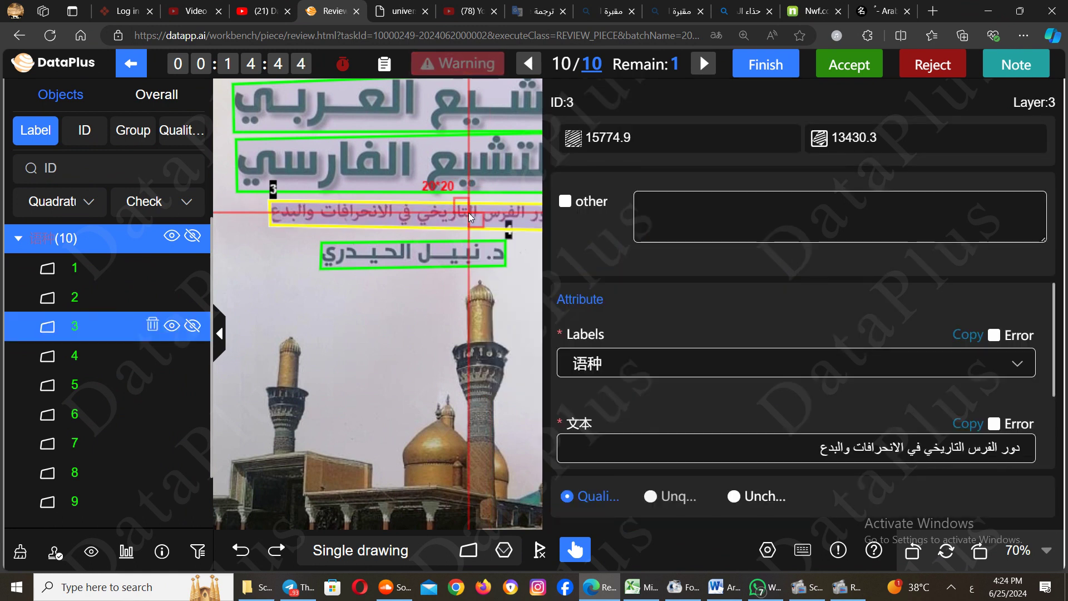
pyautogui.click(458, 181)
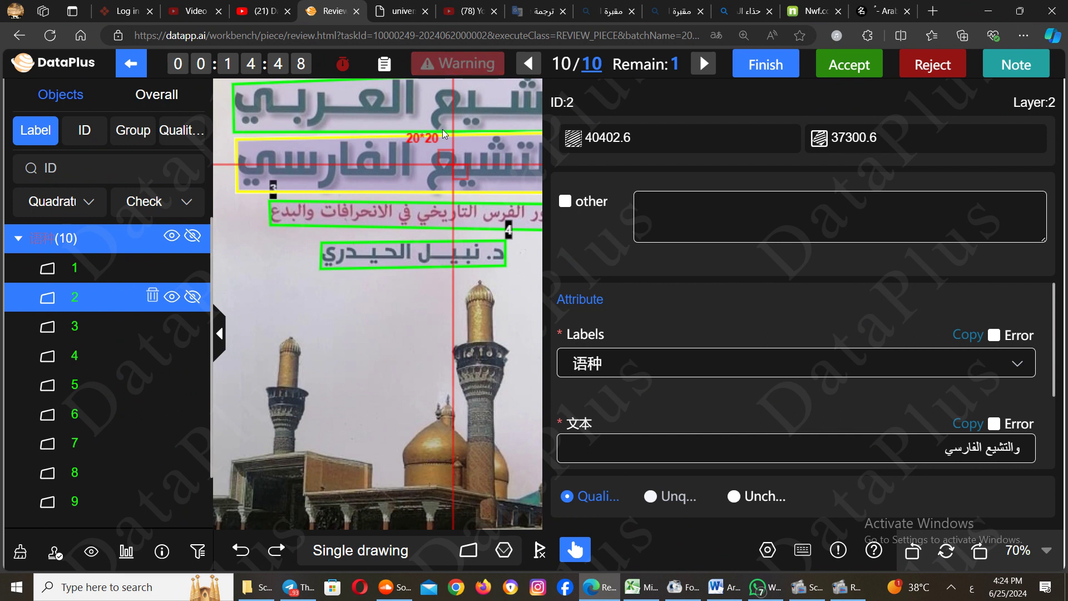
pyautogui.click(435, 101)
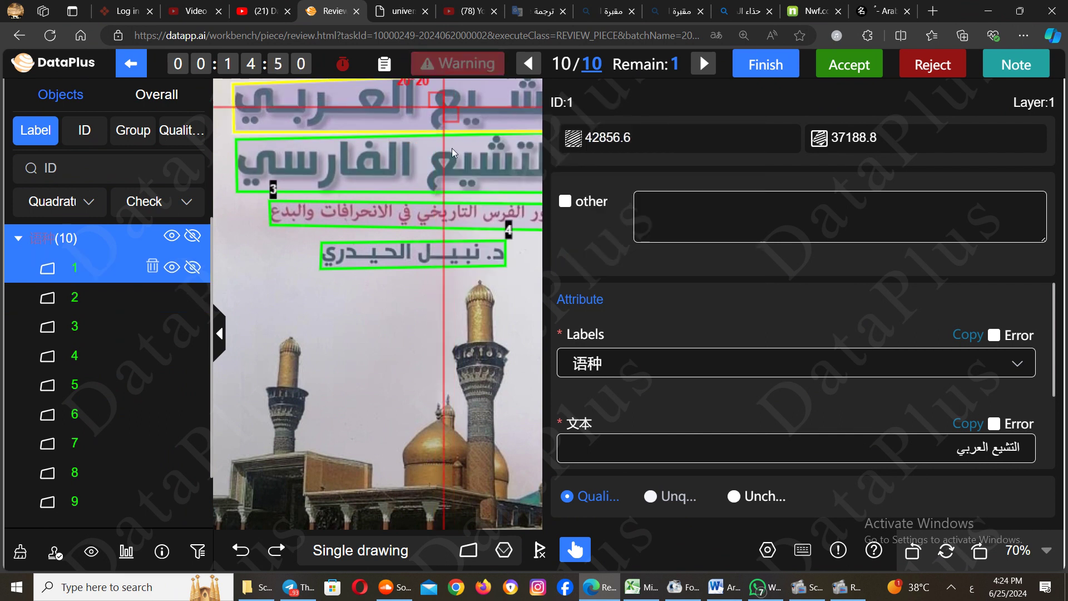
pyautogui.click(448, 166)
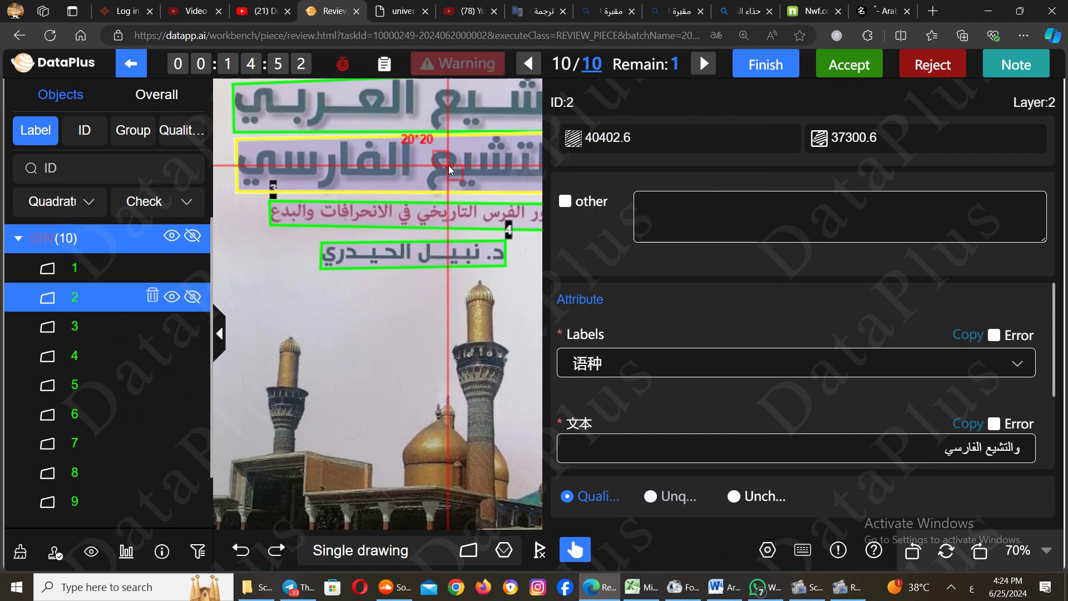
# Adjust the upper-right and lower-right corners of annotation 2's box to fit the second title line
pyautogui.hscroll(3, 450, 170)
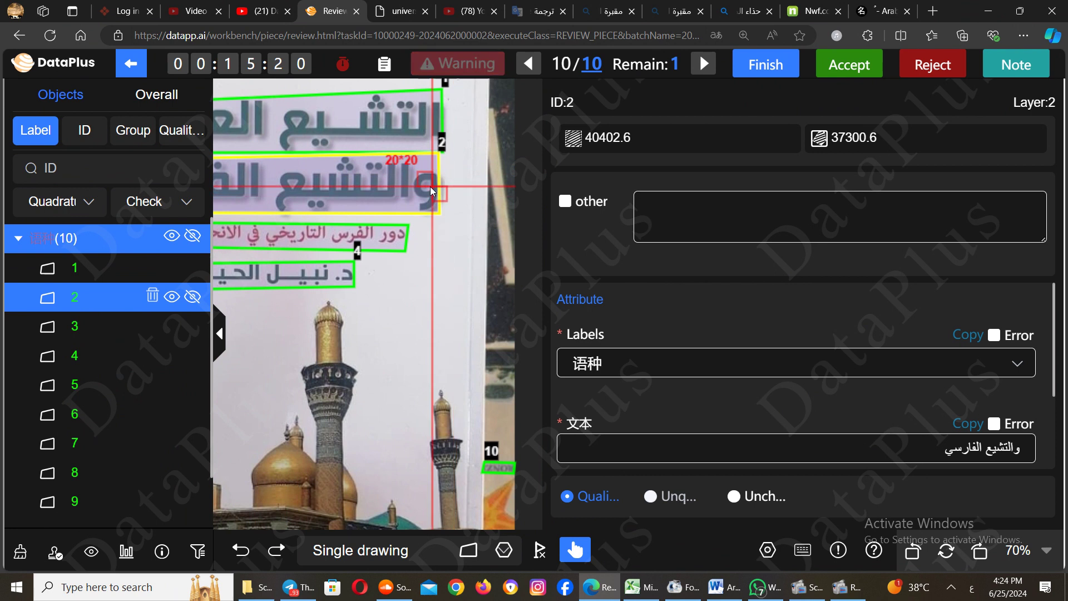
pyautogui.moveTo(438, 154); pyautogui.dragTo(443, 157)
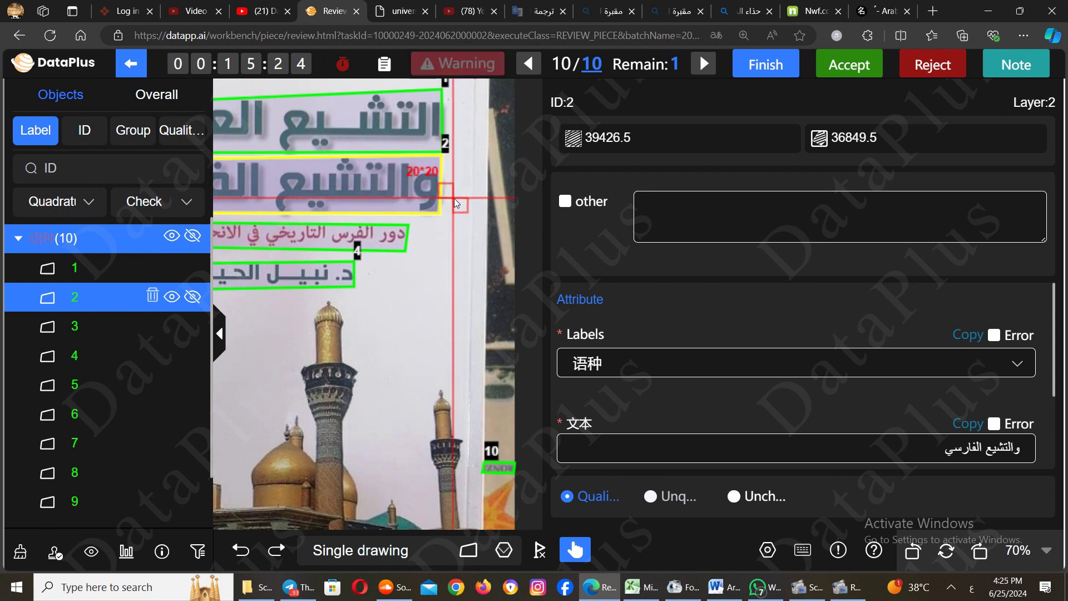
pyautogui.moveTo(386, 230)
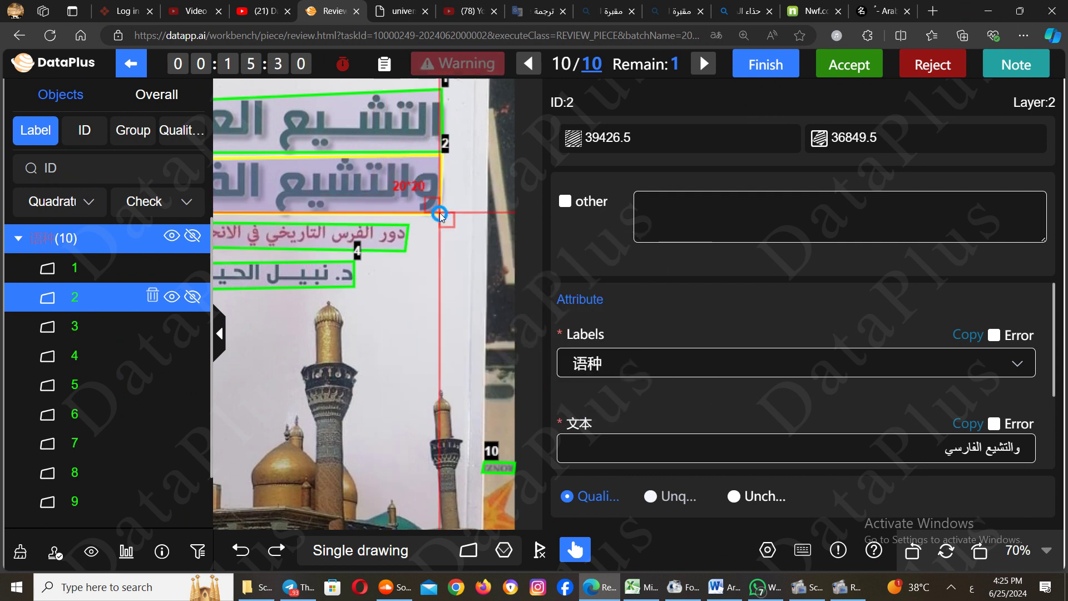
pyautogui.moveTo(439, 213); pyautogui.dragTo(441, 212)
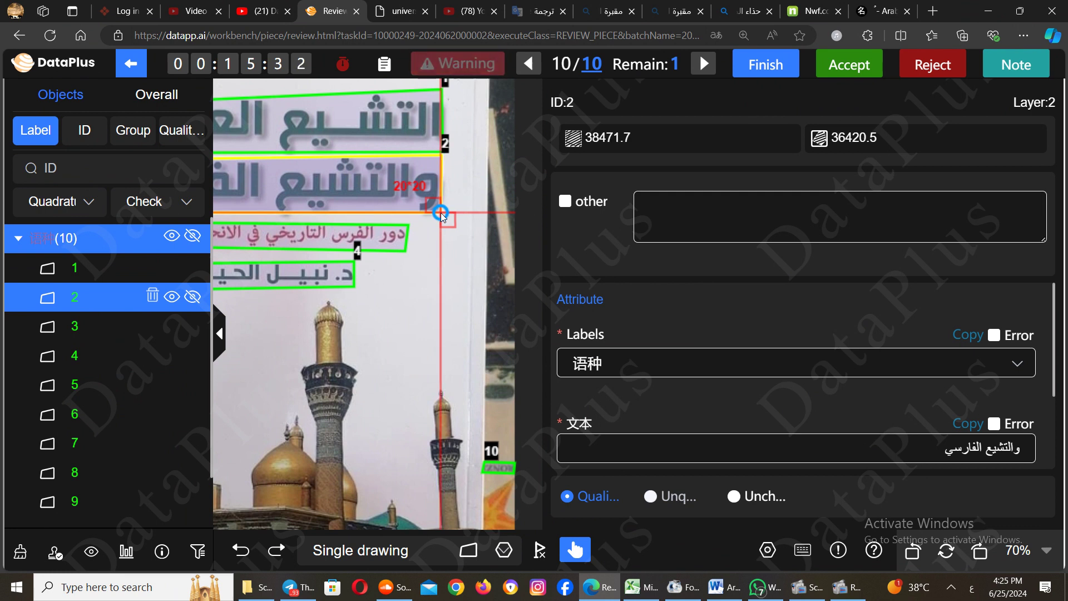
# Adjust the upper-right corner of annotation 1's box and the lower-right corner of annotation 4's box around the author line
pyautogui.click(442, 93)
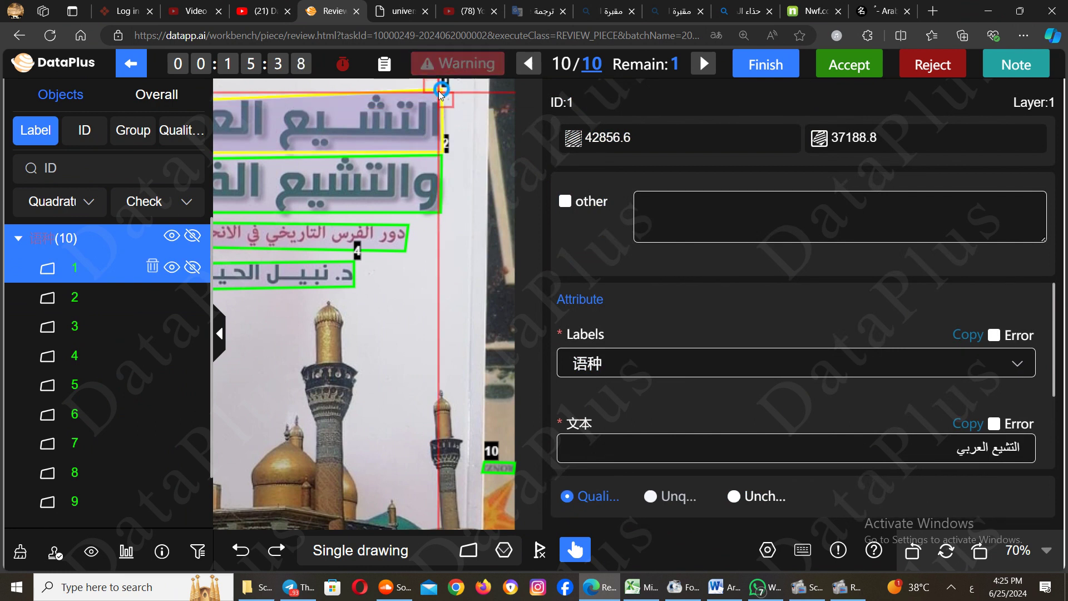
pyautogui.moveTo(439, 91); pyautogui.dragTo(445, 95)
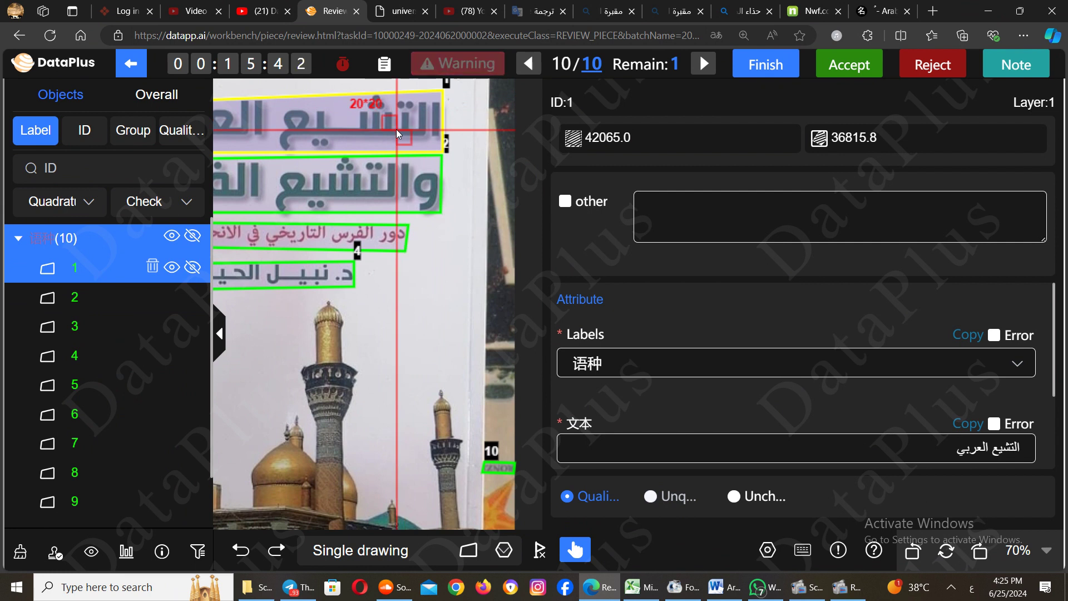
pyautogui.click(350, 282)
pyautogui.moveTo(353, 284); pyautogui.dragTo(357, 286)
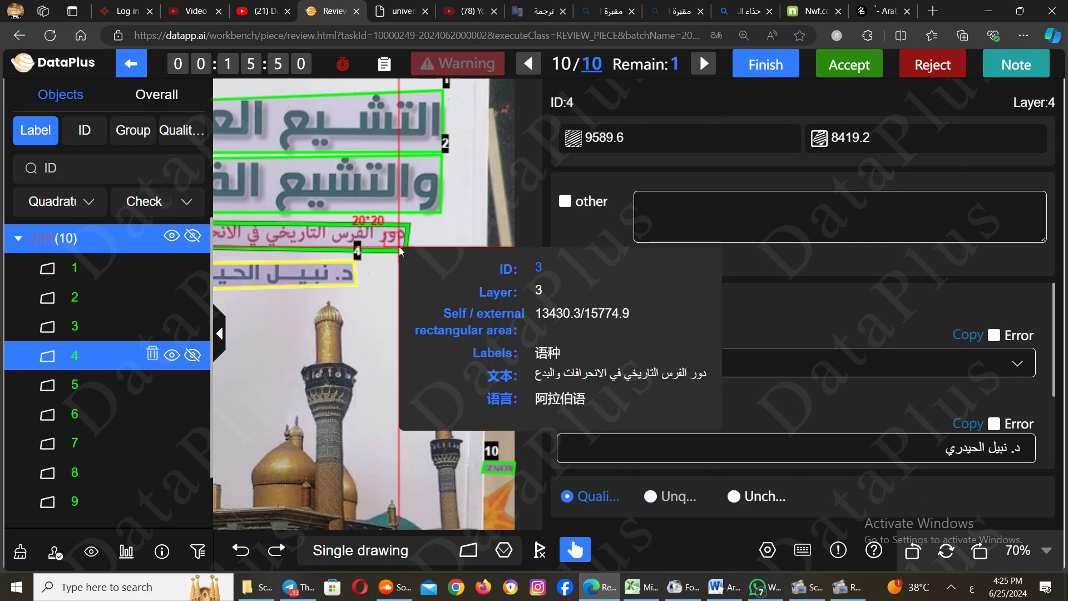
# Adjust the lower-right and lower-left corners of annotation 3's box to fit the subtitle line
pyautogui.click(399, 246)
pyautogui.moveTo(398, 246); pyautogui.dragTo(408, 252)
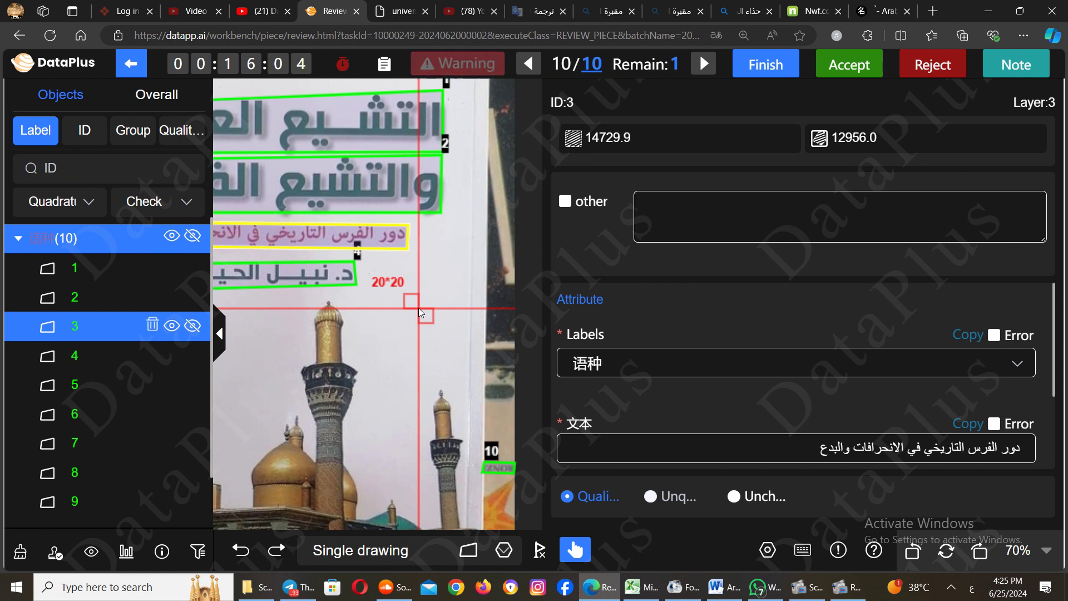
pyautogui.scroll(2, 418, 309)
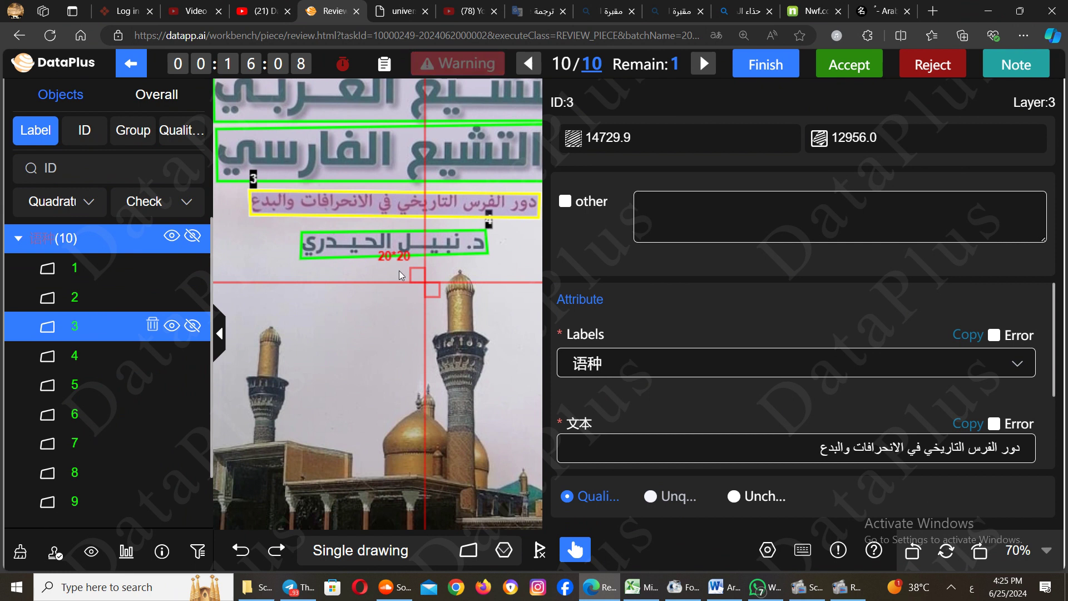
pyautogui.click(261, 203)
pyautogui.moveTo(262, 203); pyautogui.dragTo(248, 216)
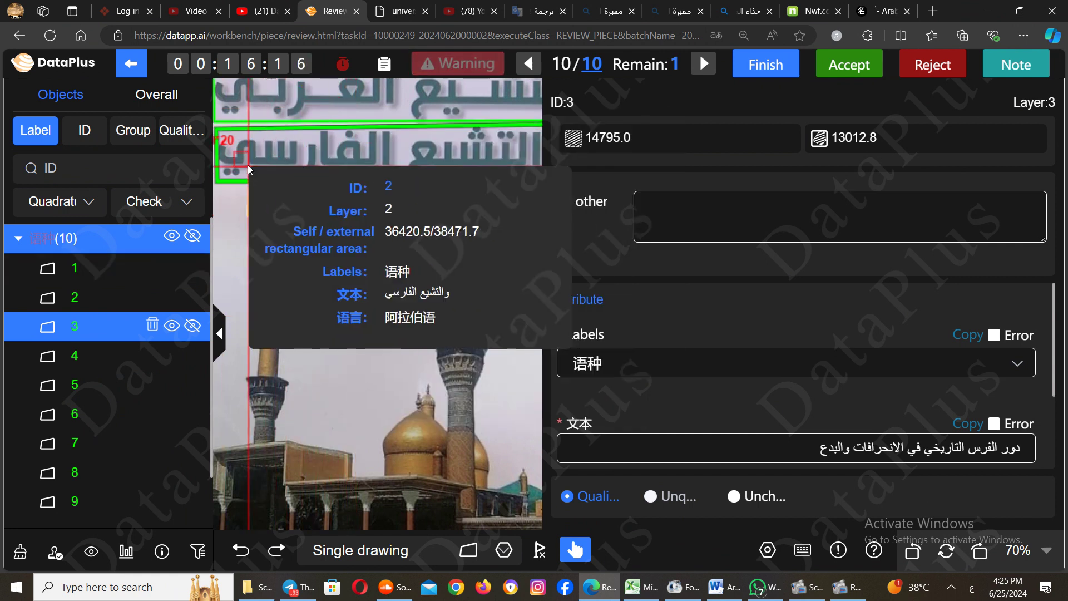
# Raise the lower-left corner of annotation 2's box and extend the upper-left corner of annotation 1's box to fit the title lines
pyautogui.click(248, 165)
pyautogui.moveTo(228, 165); pyautogui.dragTo(212, 177)
pyautogui.click(281, 198)
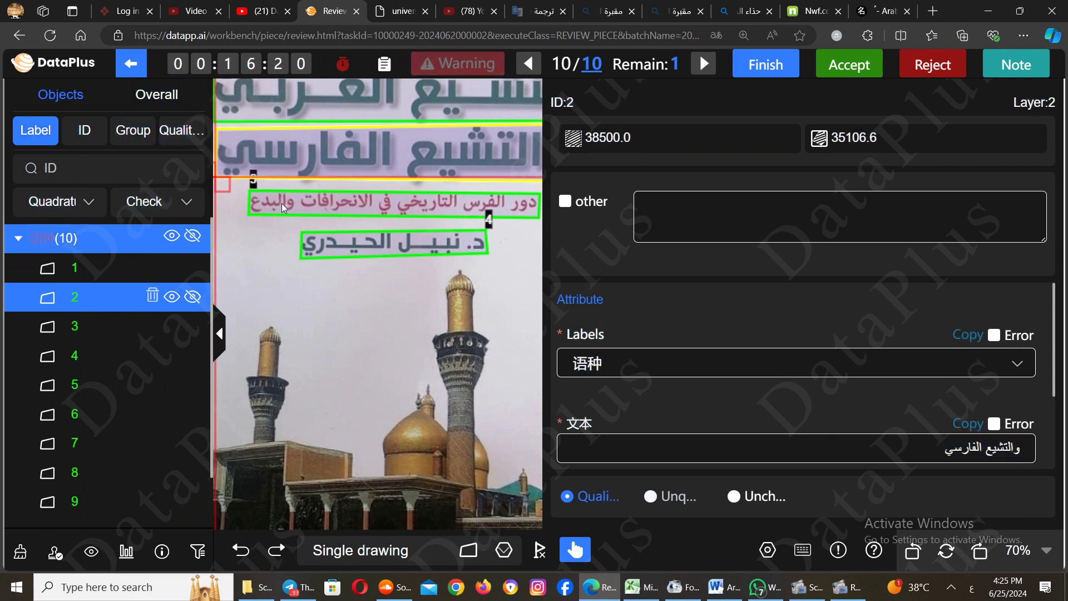
pyautogui.scroll(3, 281, 202)
pyautogui.click(295, 235)
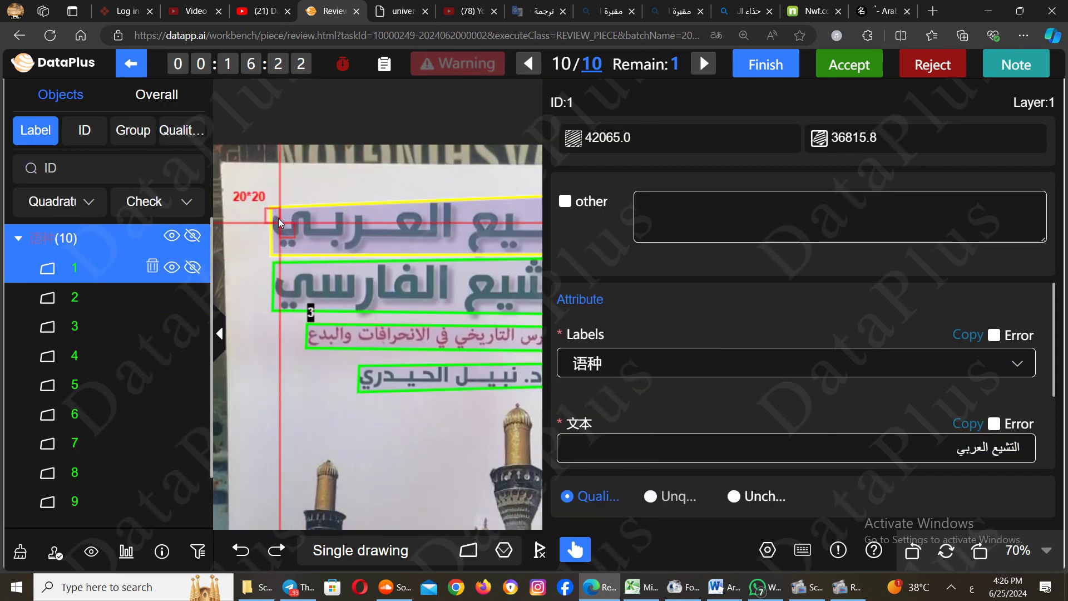
pyautogui.moveTo(270, 206); pyautogui.dragTo(269, 203)
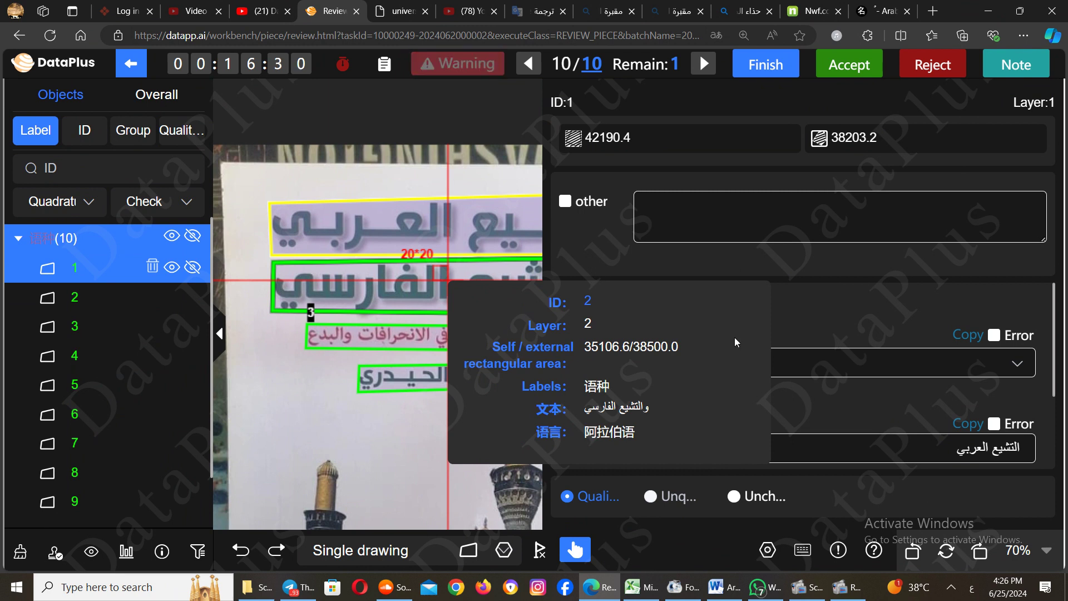
pyautogui.click(426, 257)
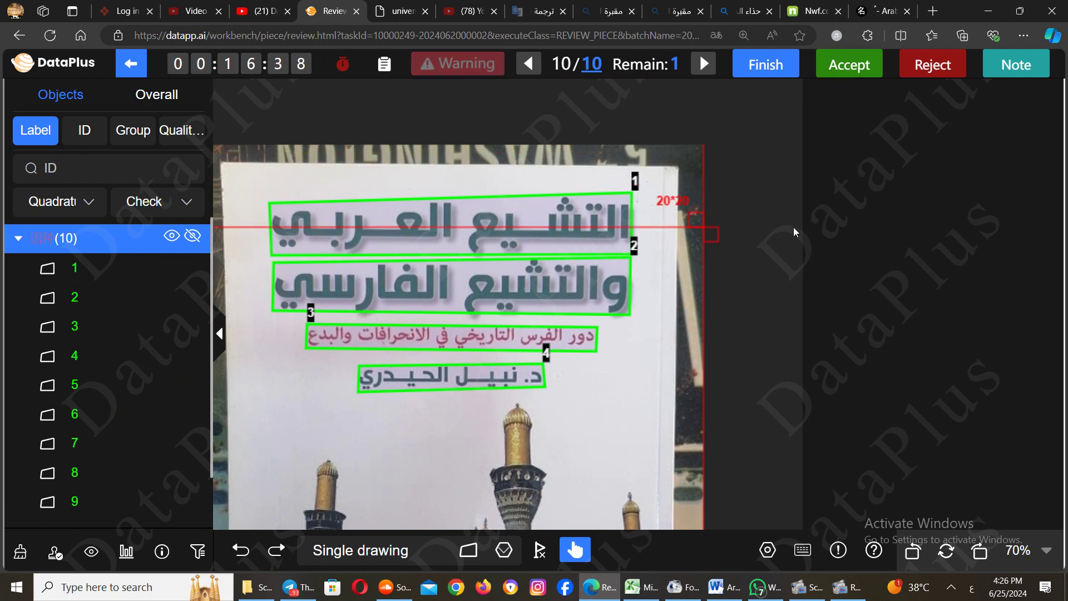
pyautogui.scroll(-4, 793, 227)
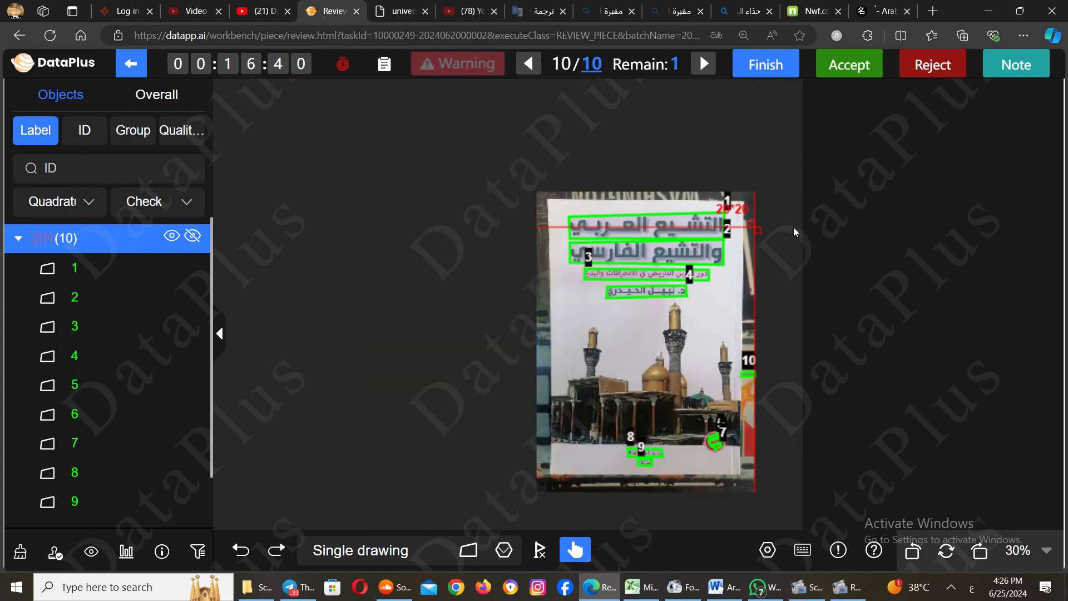
# Reduce the browser page zoom to 90% so more of the review workspace fits on screen
pyautogui.scroll(1, 794, 227)
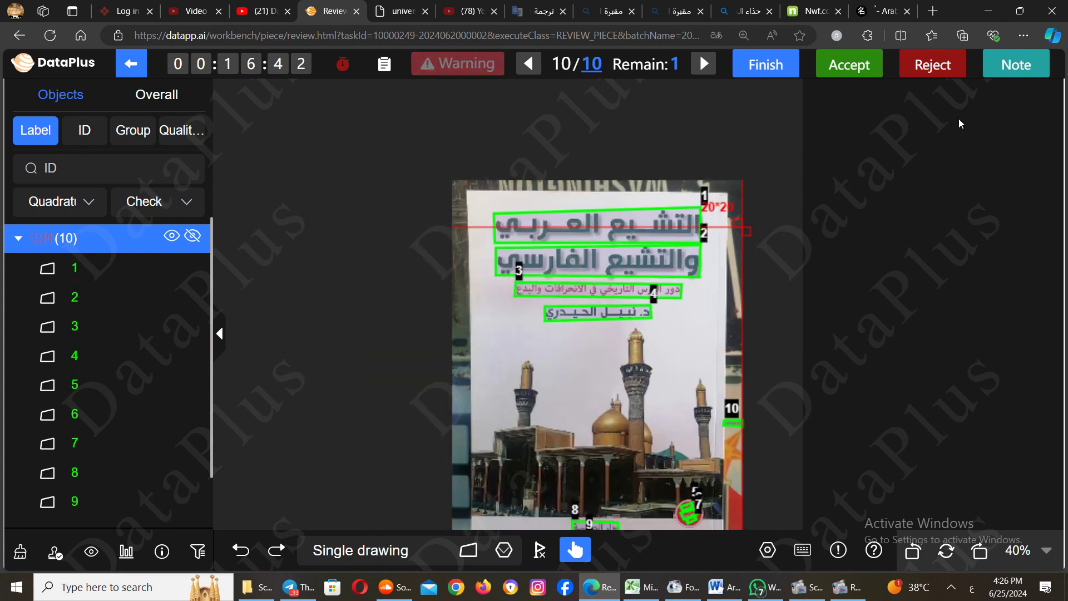
pyautogui.click(1023, 35)
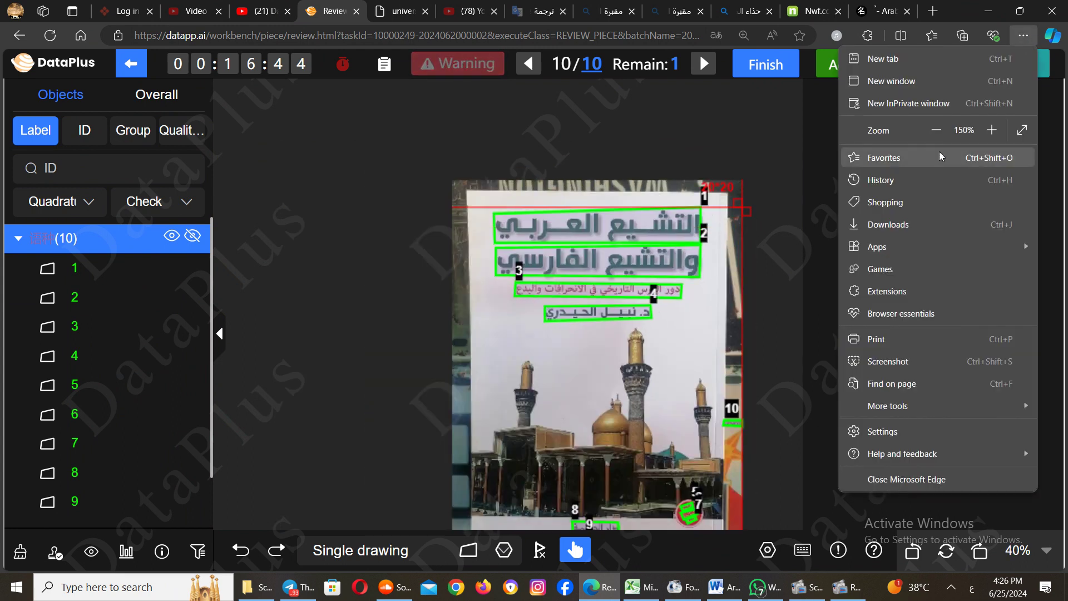
pyautogui.click(937, 131)
pyautogui.click(937, 130)
pyautogui.click(937, 130)
pyautogui.click(937, 130)
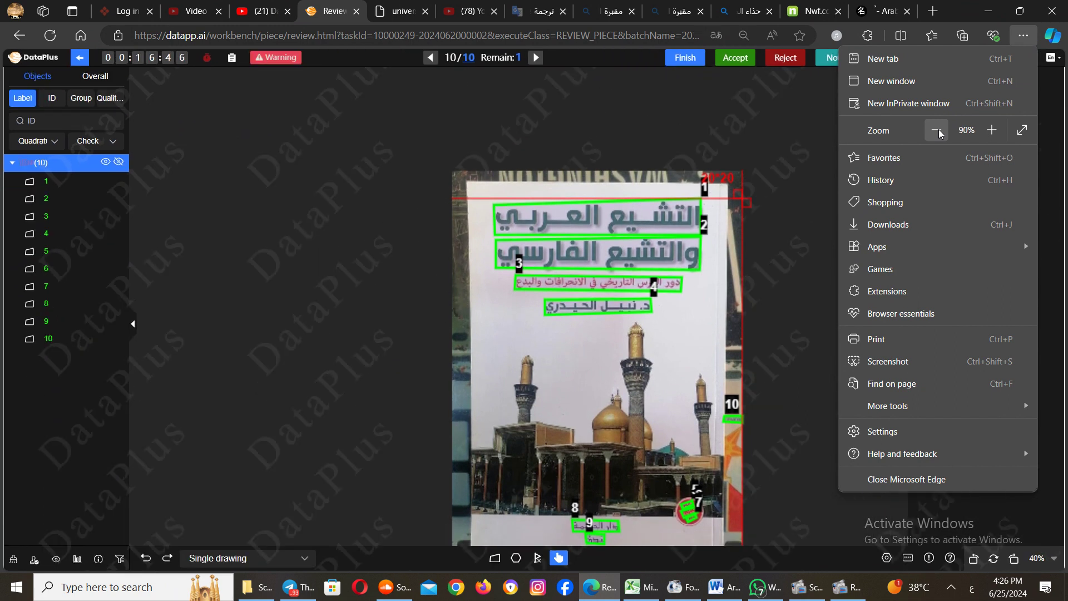
pyautogui.click(740, 151)
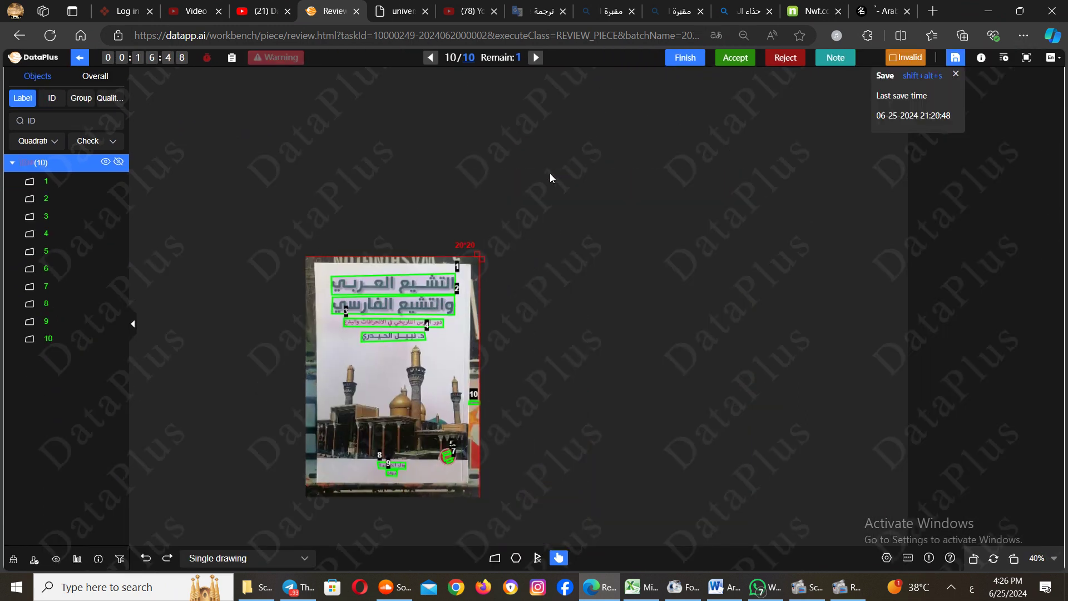
# Check annotation 4 on the author line, save the book cover's annotations and accept image 10
pyautogui.scroll(5, 551, 175)
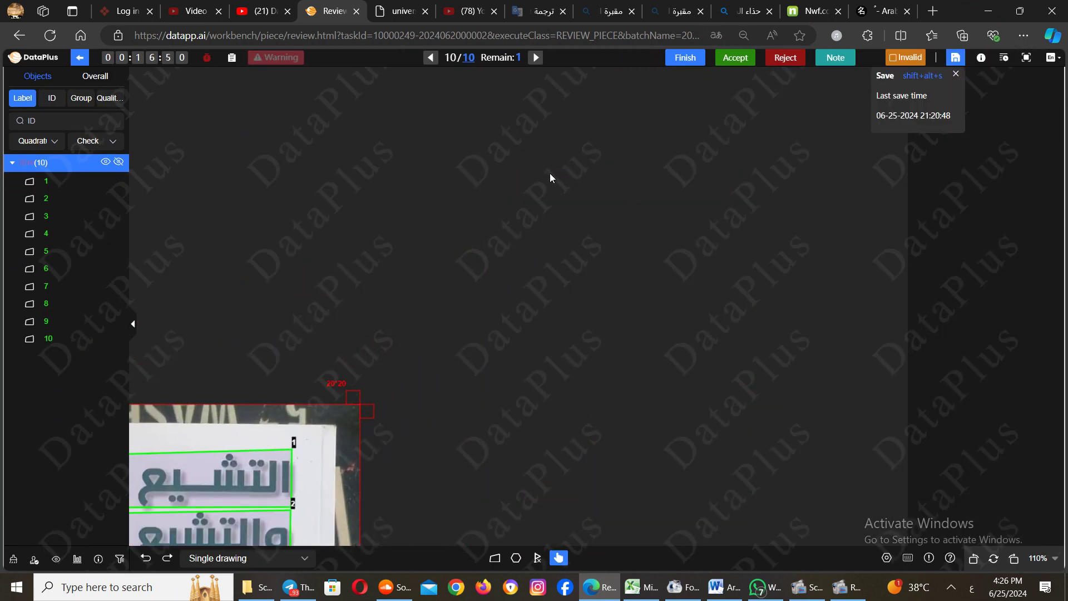
pyautogui.moveTo(308, 432); pyautogui.dragTo(399, 296)
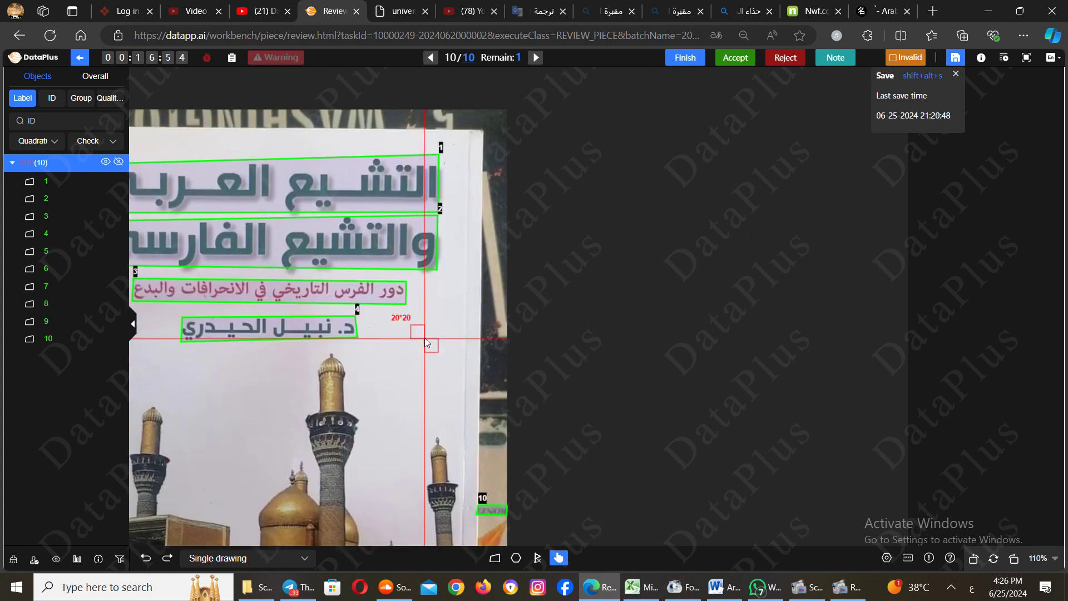
pyautogui.moveTo(425, 338); pyautogui.dragTo(438, 241)
pyautogui.moveTo(449, 326); pyautogui.dragTo(511, 248)
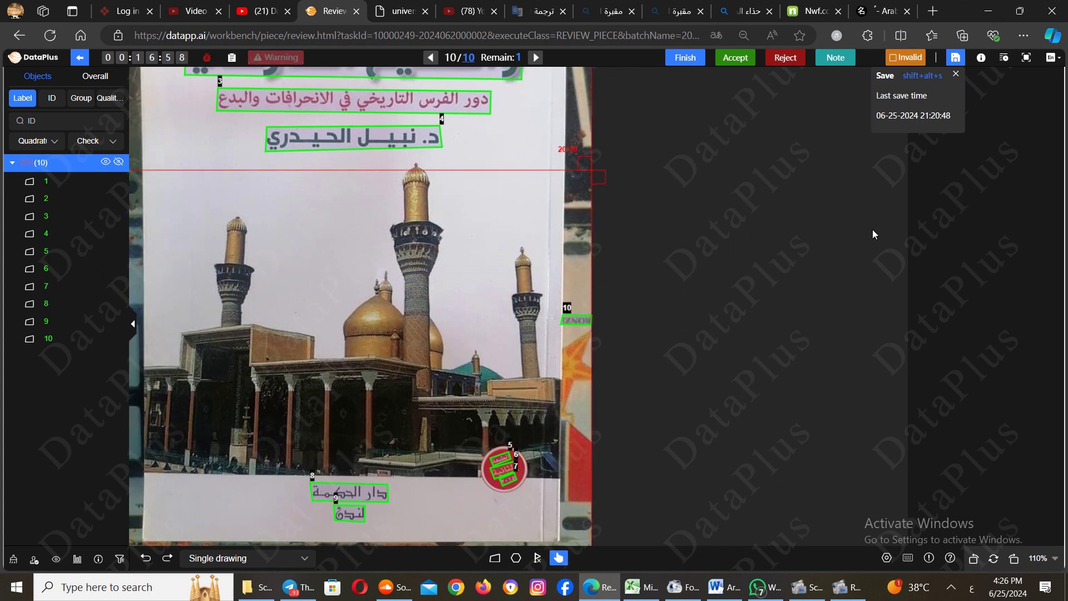
pyautogui.click(394, 137)
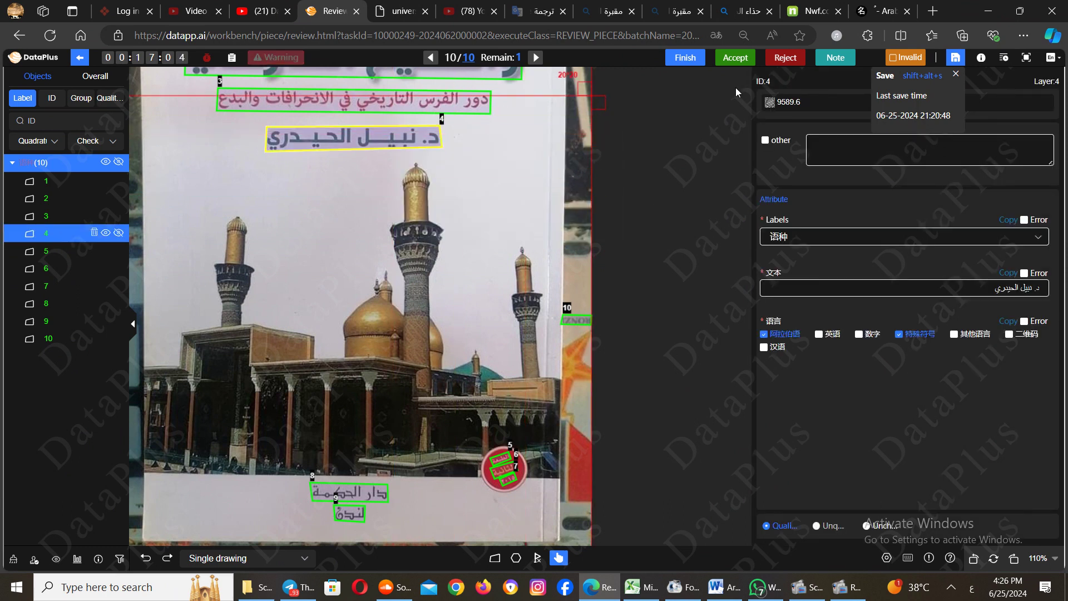
pyautogui.click(955, 58)
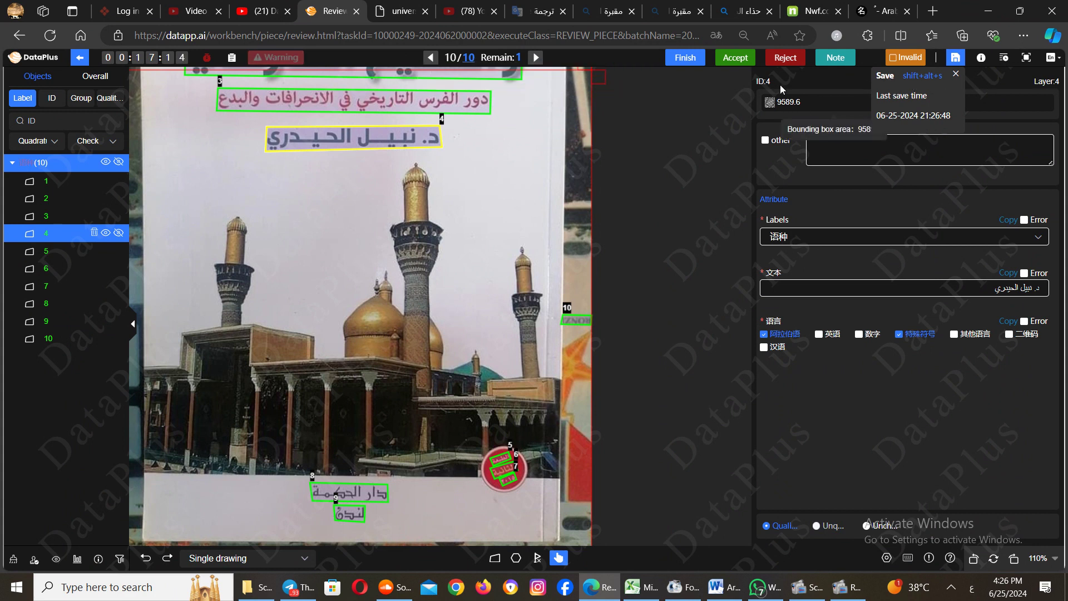
pyautogui.click(738, 61)
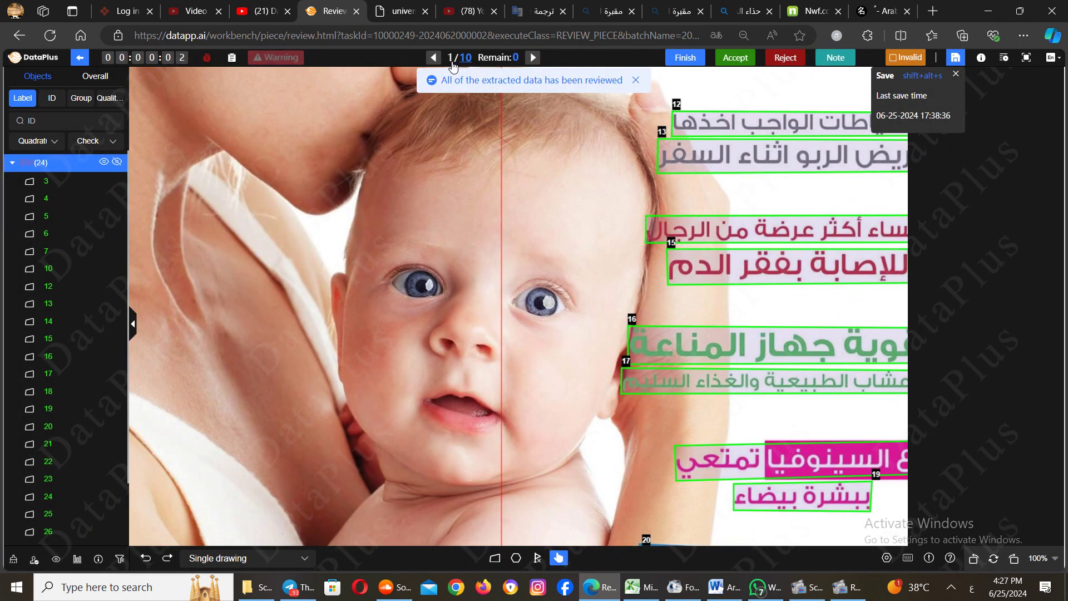
# Examine the transcriptions and language tags of the magazine masthead annotations, including 28, 7, 4 and 5
pyautogui.moveTo(572, 208); pyautogui.dragTo(511, 328)
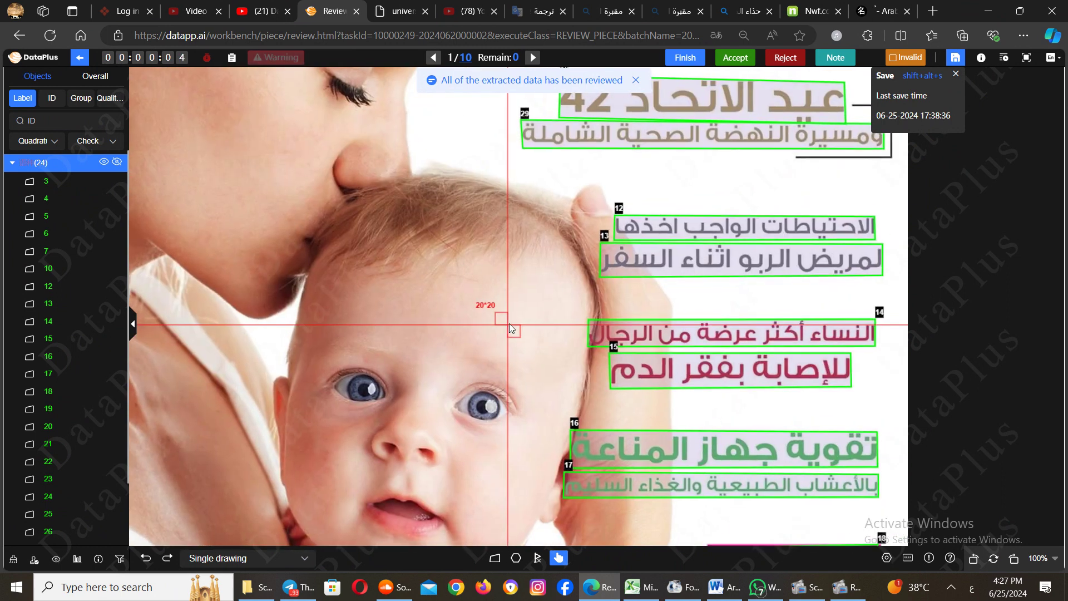
pyautogui.scroll(4, 510, 329)
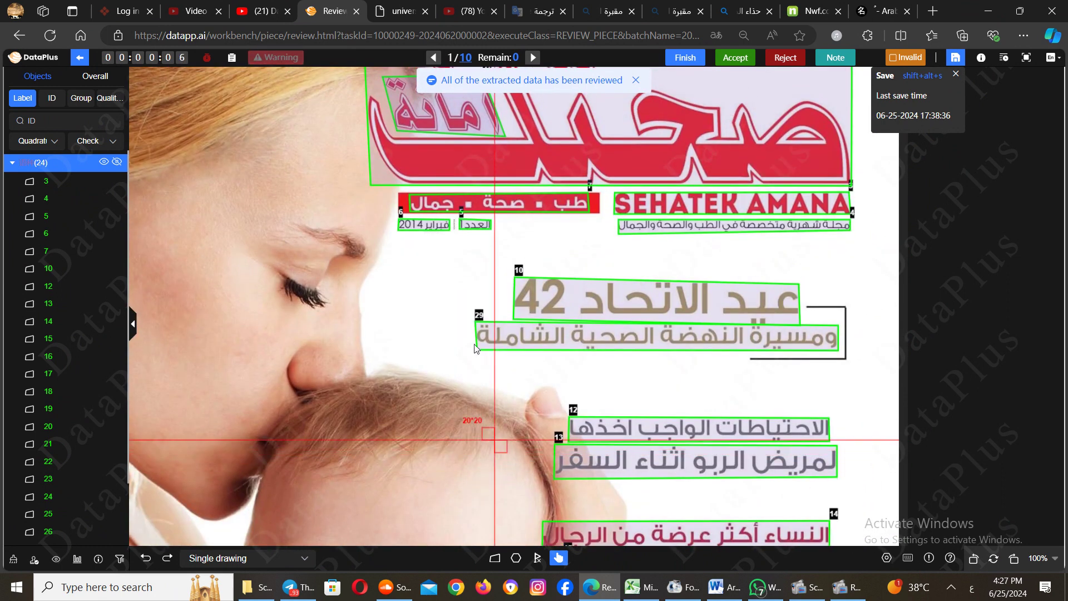
pyautogui.scroll(2, 462, 352)
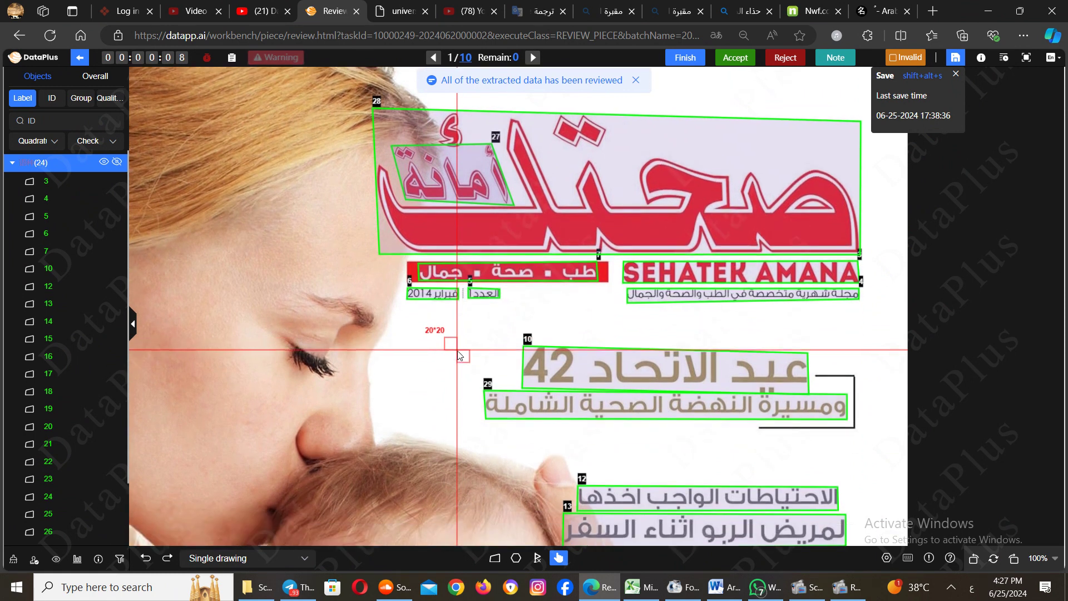
pyautogui.click(542, 189)
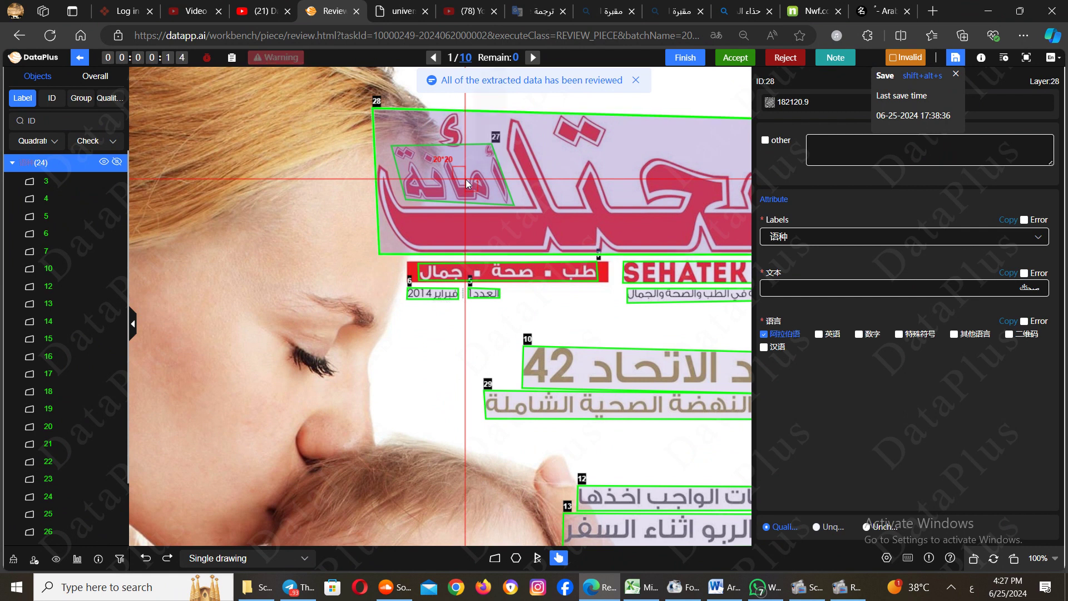
pyautogui.click(576, 276)
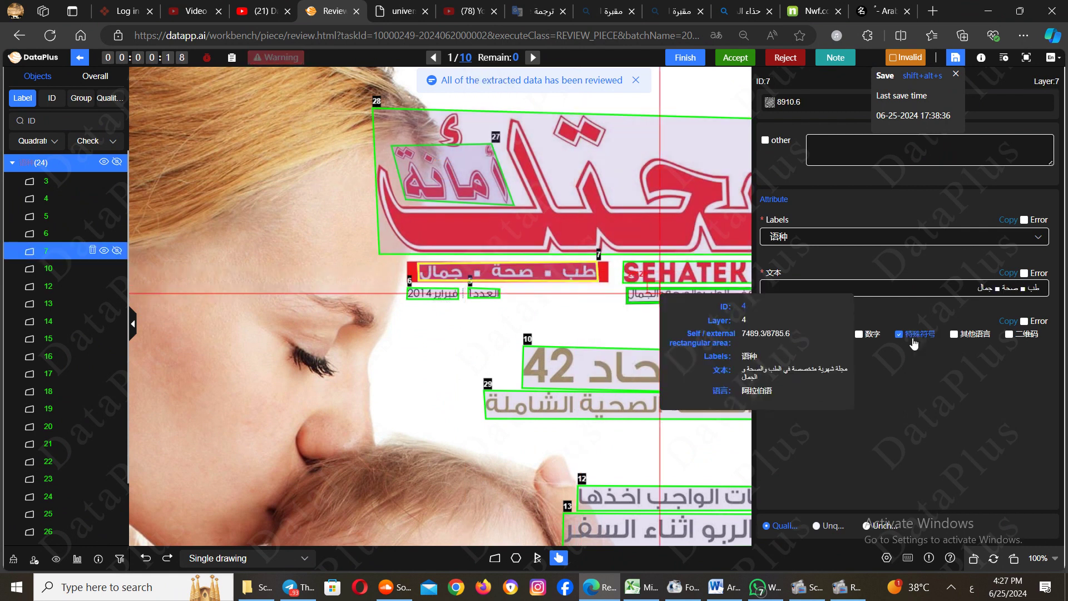
pyautogui.click(673, 270)
pyautogui.click(632, 295)
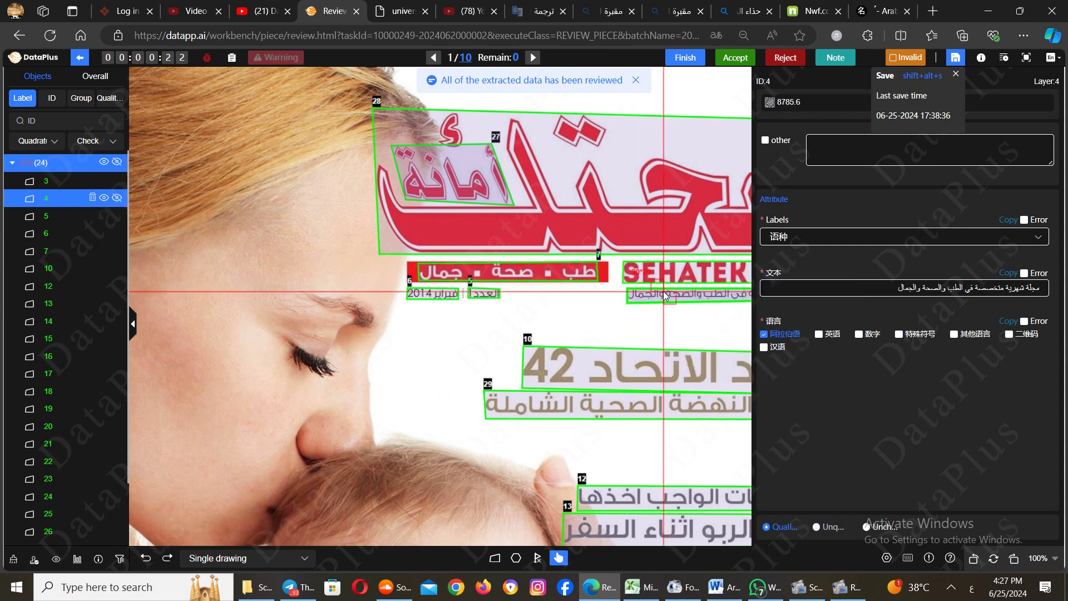
pyautogui.click(477, 295)
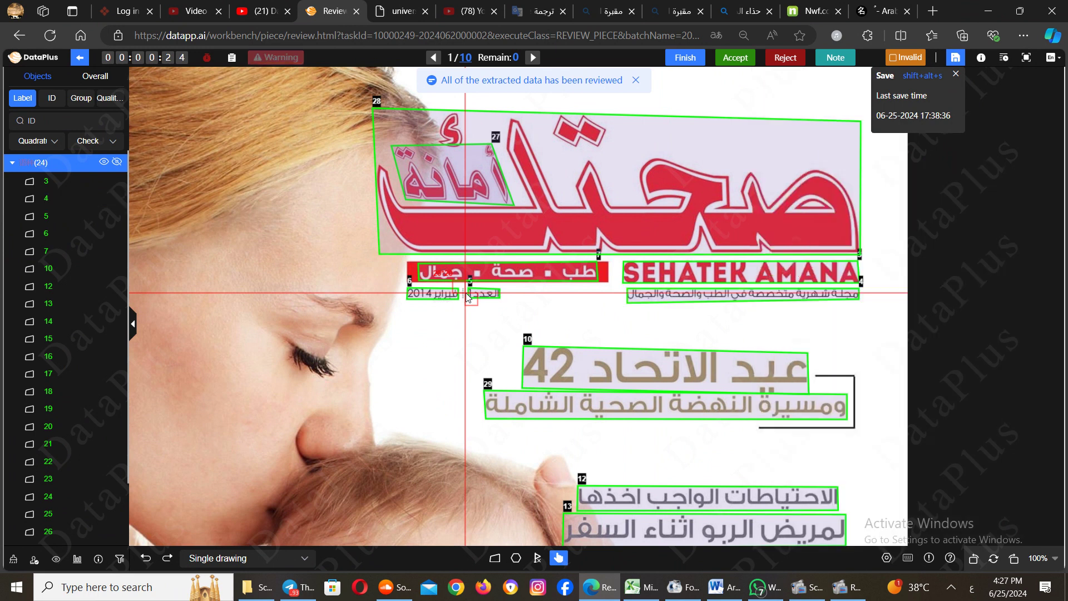
pyautogui.click(438, 299)
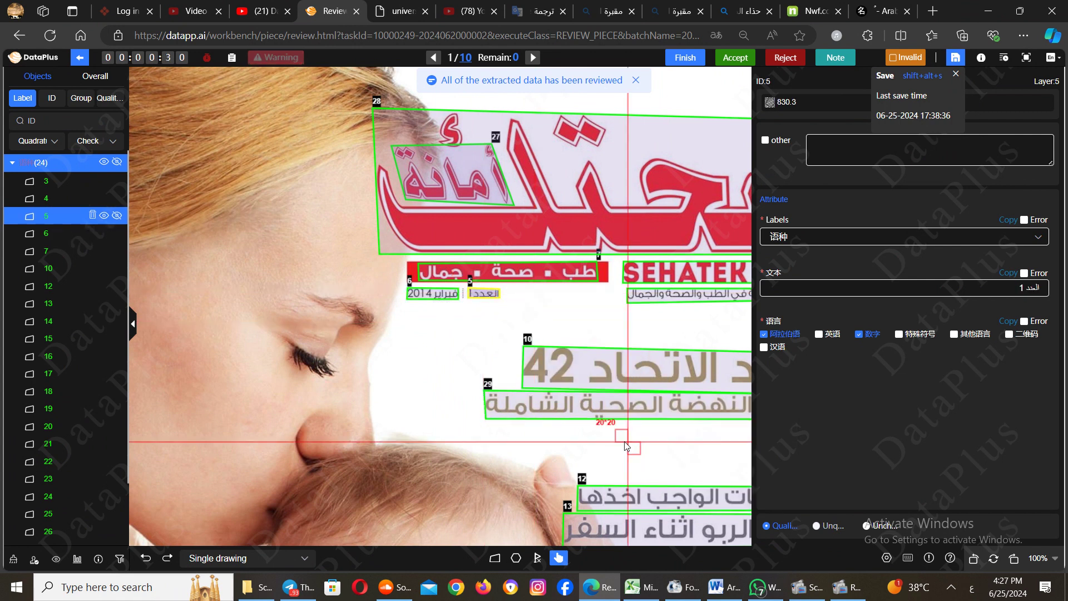
# Examine the transcriptions and language tags of headline annotations 10, 29 and 12 through 16
pyautogui.click(660, 369)
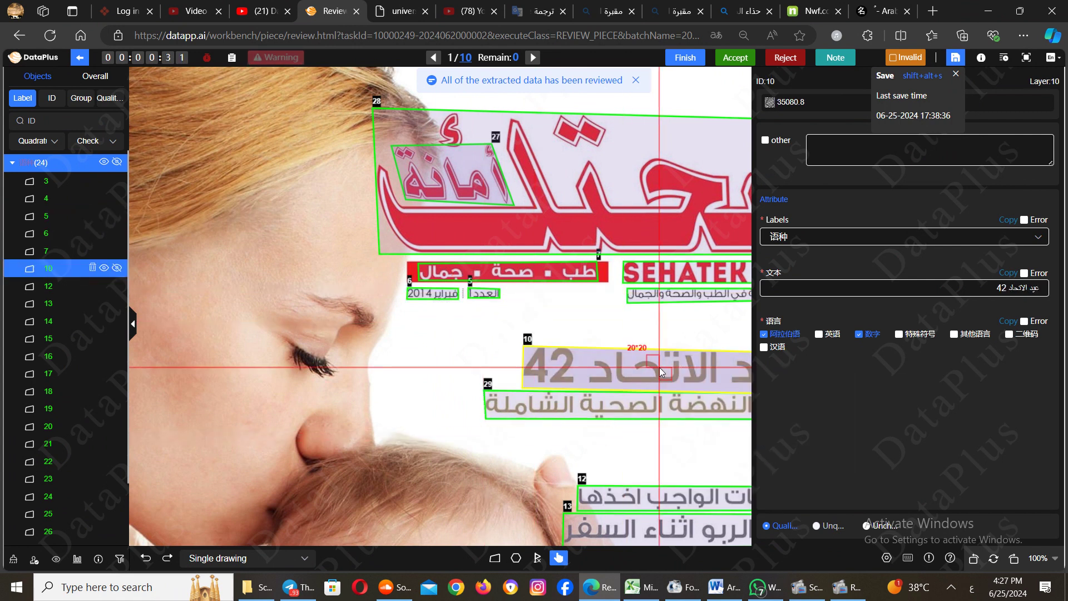
pyautogui.click(657, 399)
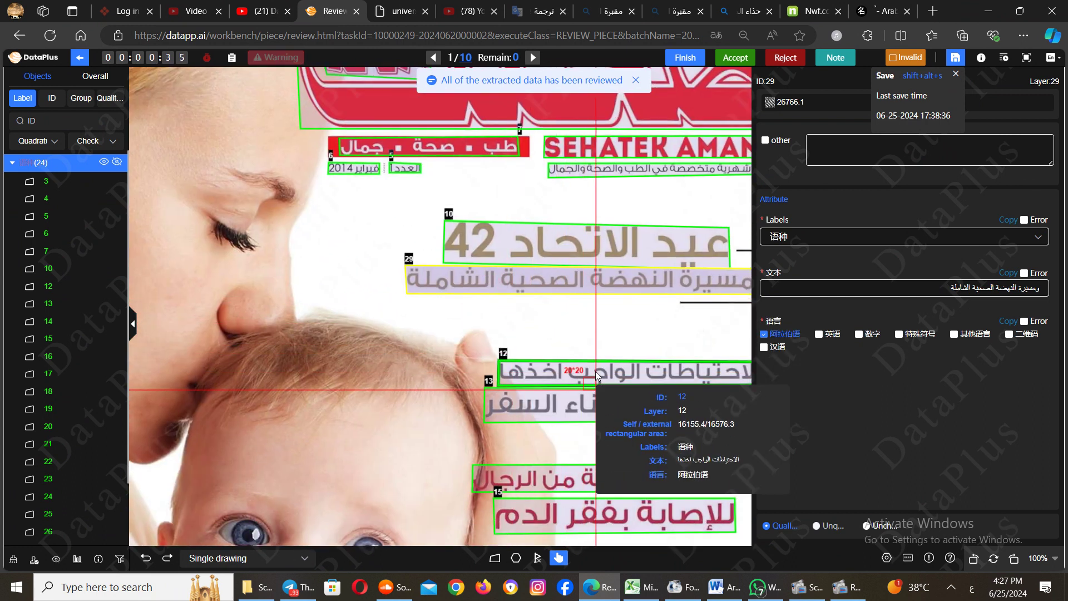
pyautogui.click(597, 376)
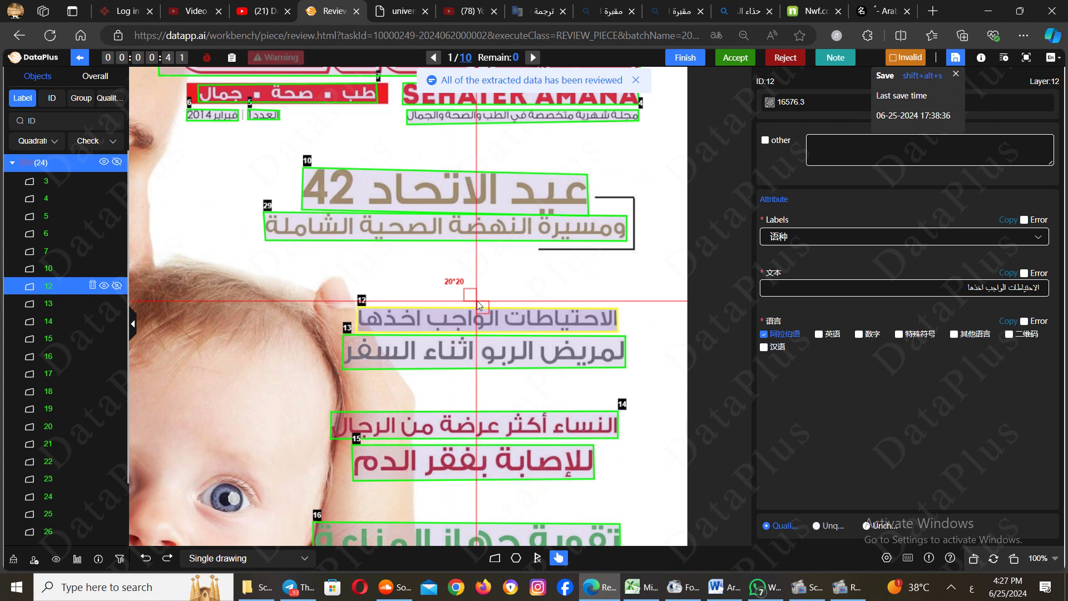
pyautogui.click(475, 362)
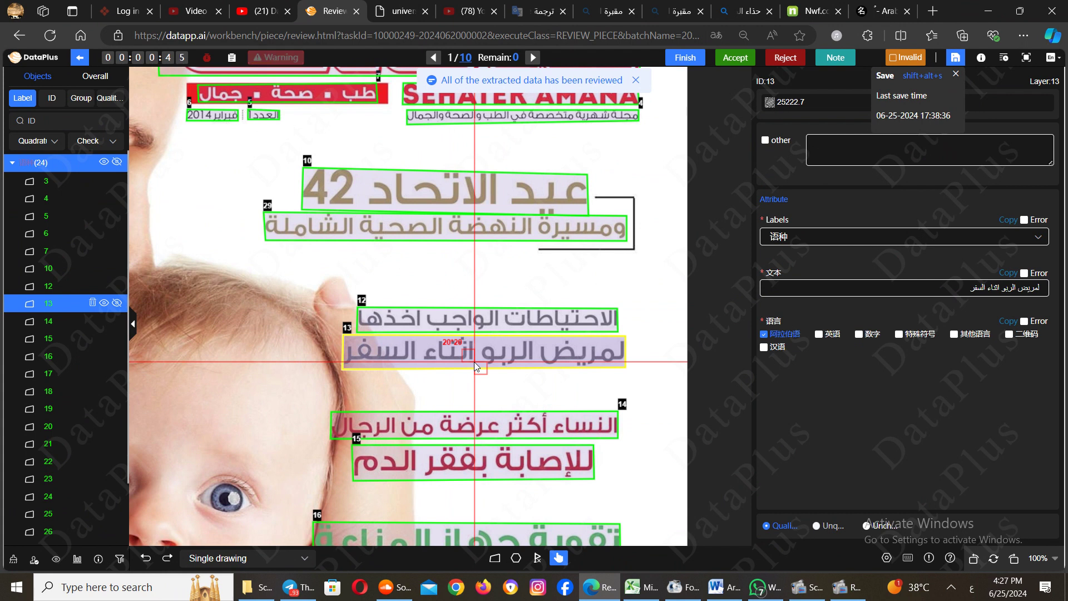
pyautogui.click(481, 427)
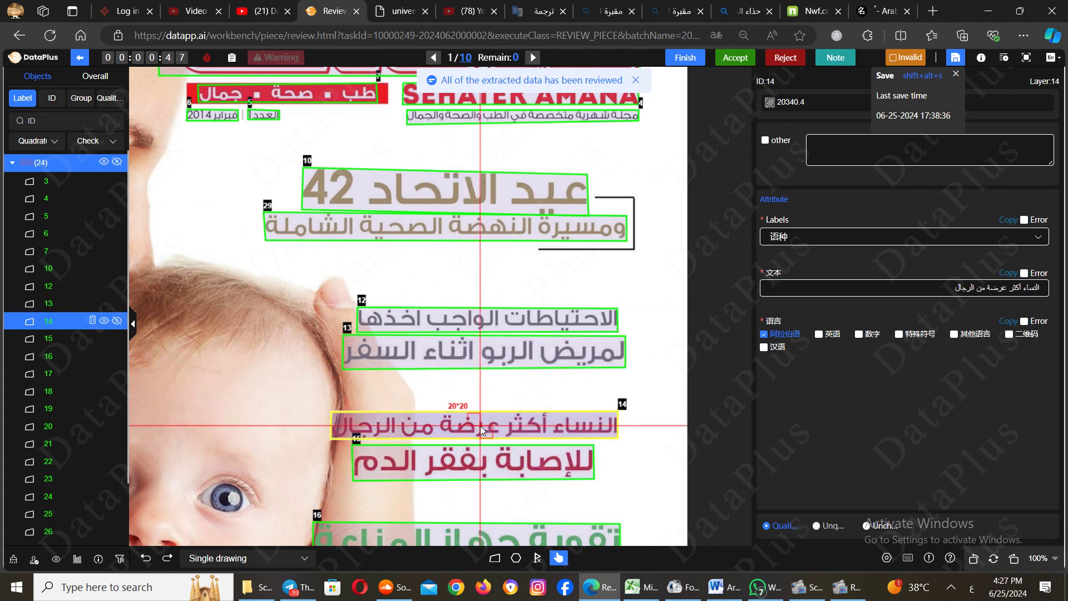
pyautogui.click(485, 458)
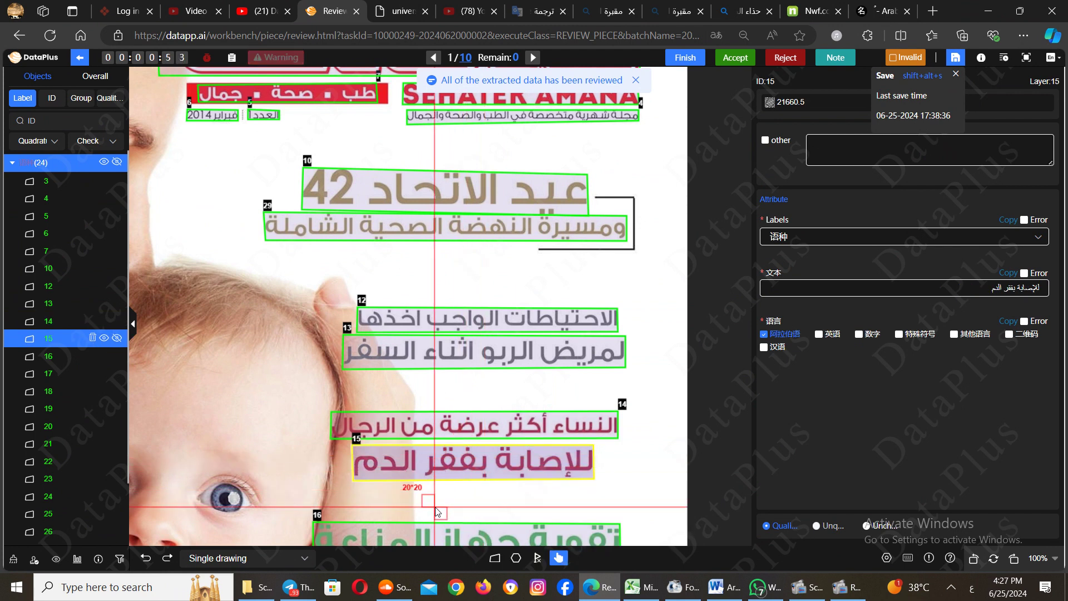
pyautogui.scroll(-2, 469, 340)
pyautogui.scroll(-2, 474, 340)
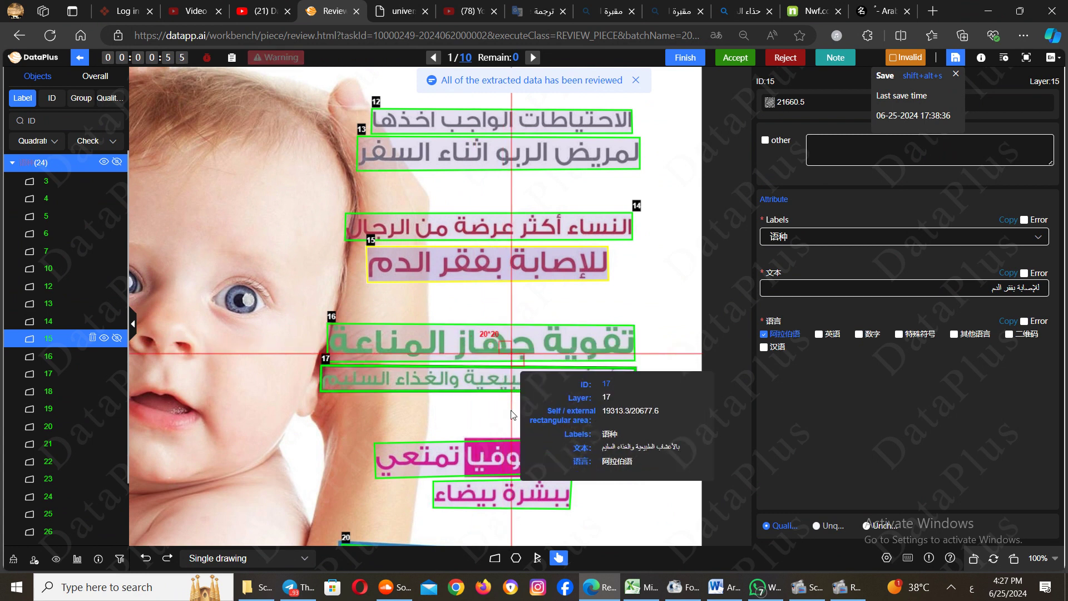
pyautogui.click(633, 335)
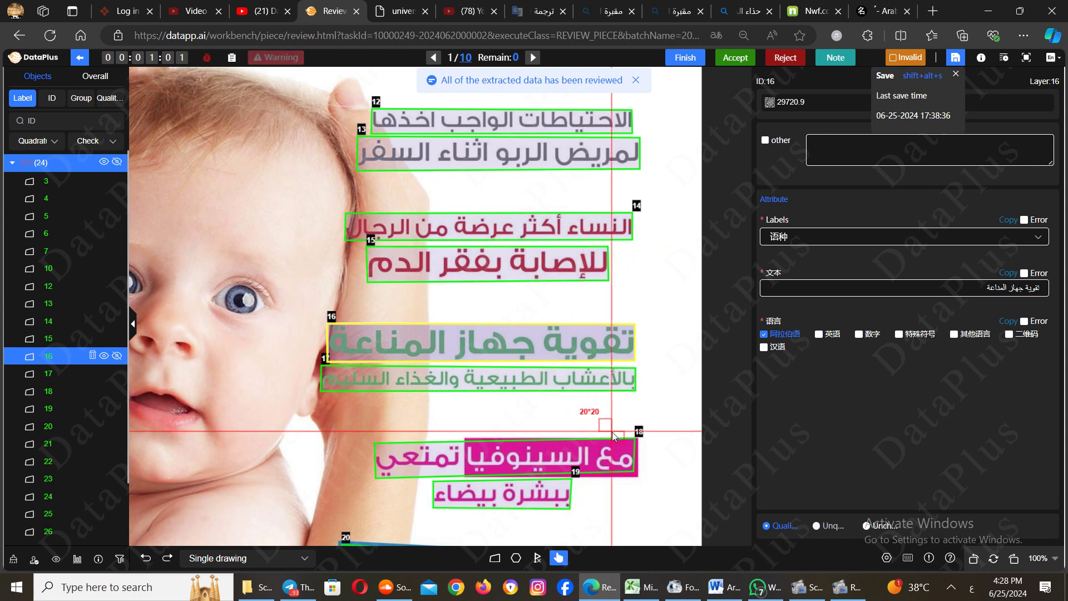
# Extend the upper-right corners of the boxes of annotations 14 and 15 to fit their red headline lines
pyautogui.click(627, 229)
pyautogui.moveTo(633, 213); pyautogui.dragTo(635, 213)
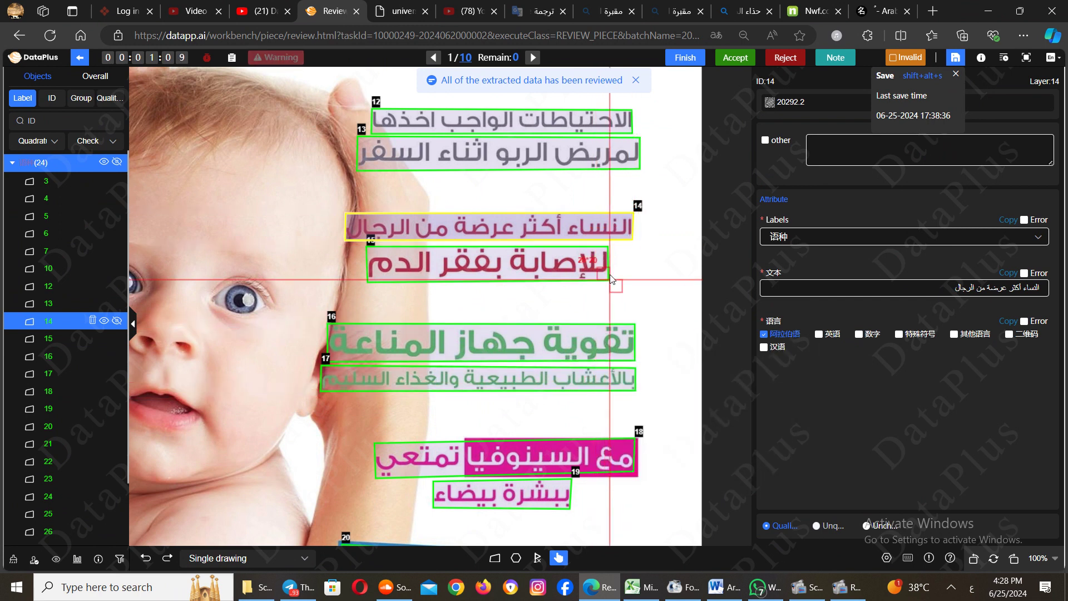
pyautogui.click(596, 255)
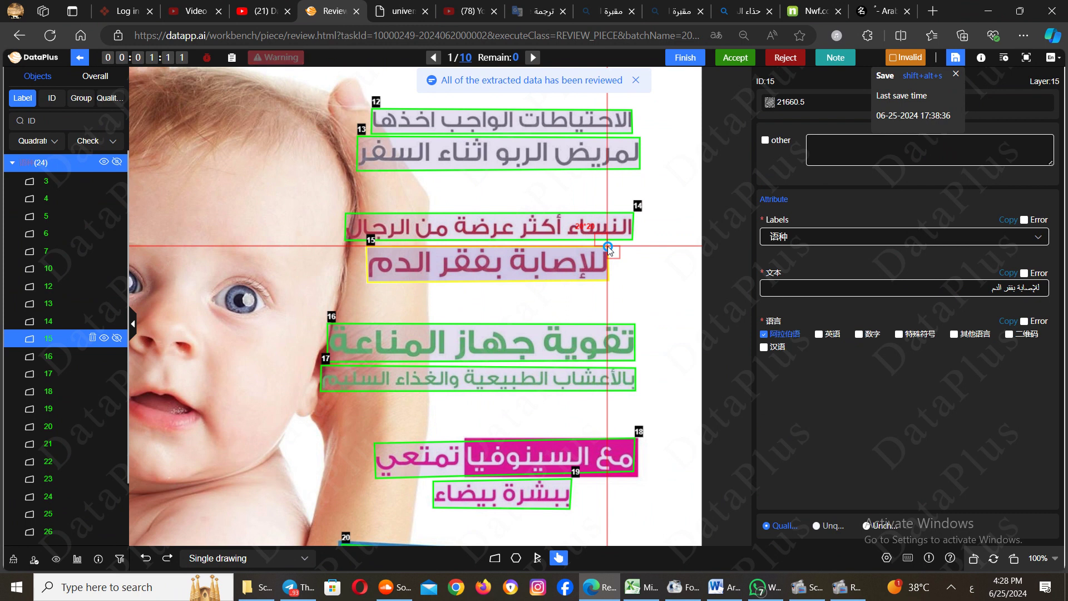
pyautogui.moveTo(609, 248); pyautogui.dragTo(612, 248)
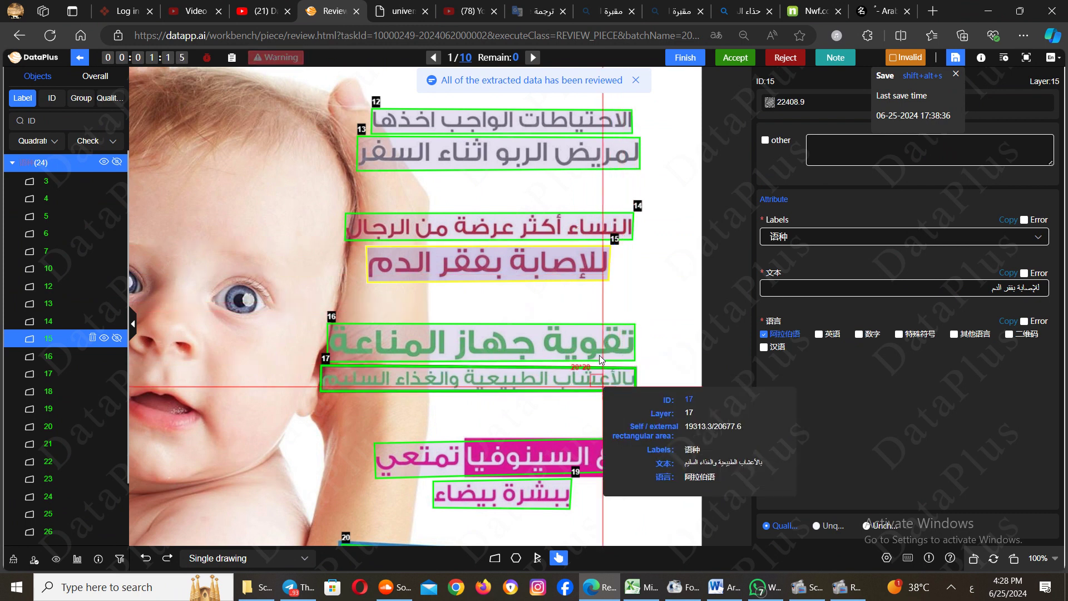
# Check annotation 20 and adjust the upper-right corner of annotation 21's box around the blue question headline
pyautogui.scroll(-1, 600, 359)
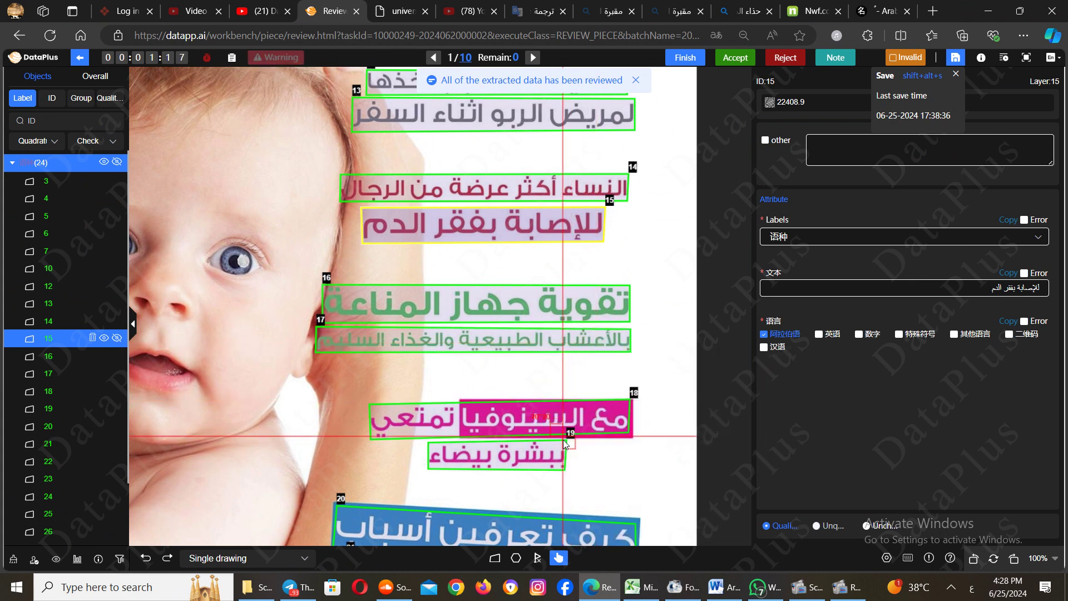
pyautogui.scroll(-2, 597, 411)
pyautogui.scroll(-3, 538, 458)
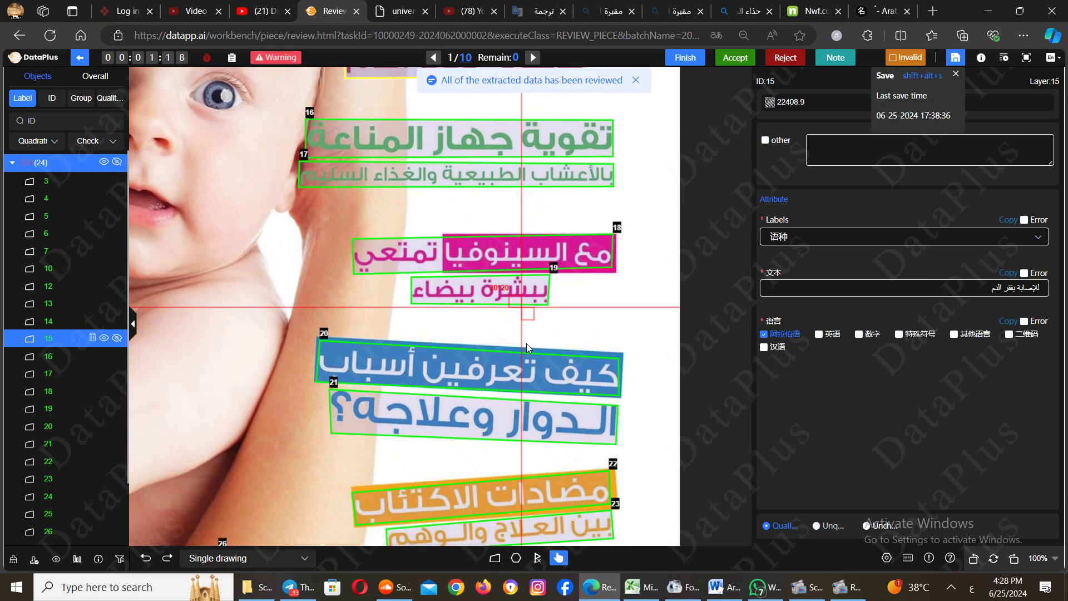
pyautogui.click(521, 385)
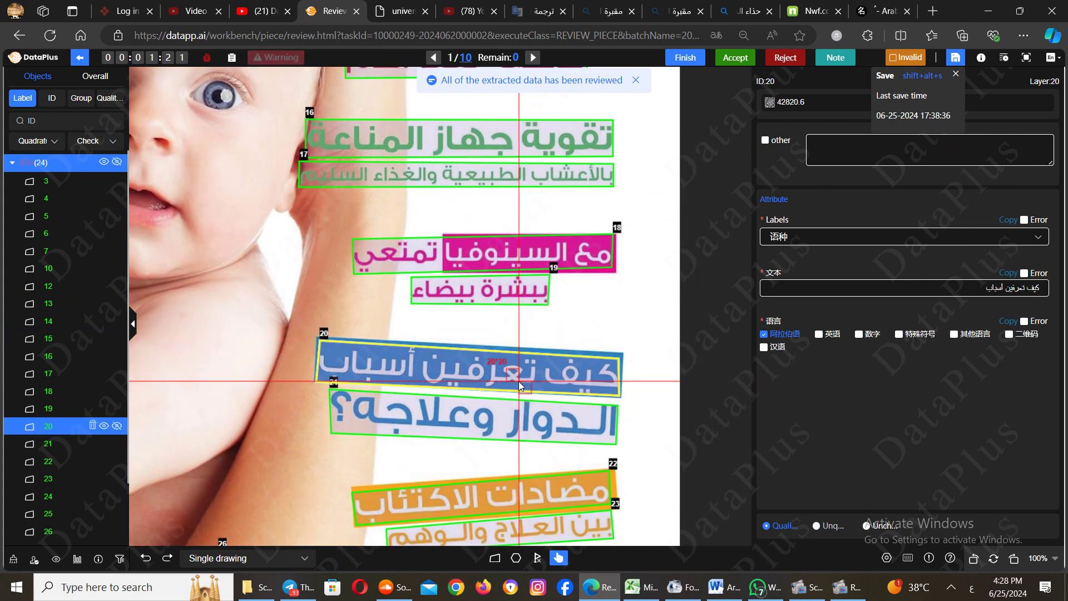
pyautogui.moveTo(508, 429)
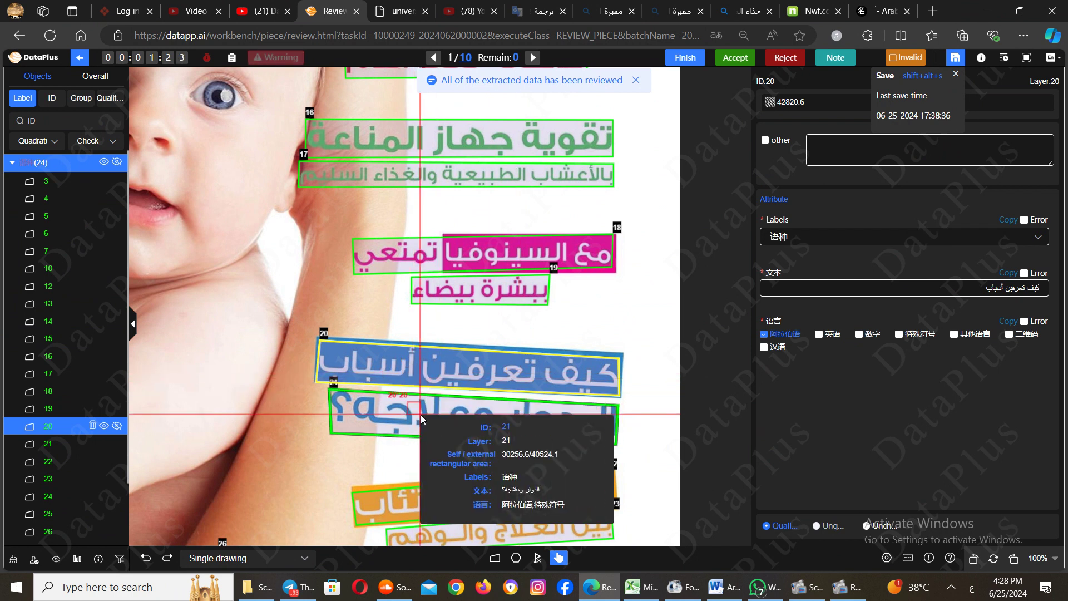
pyautogui.click(576, 415)
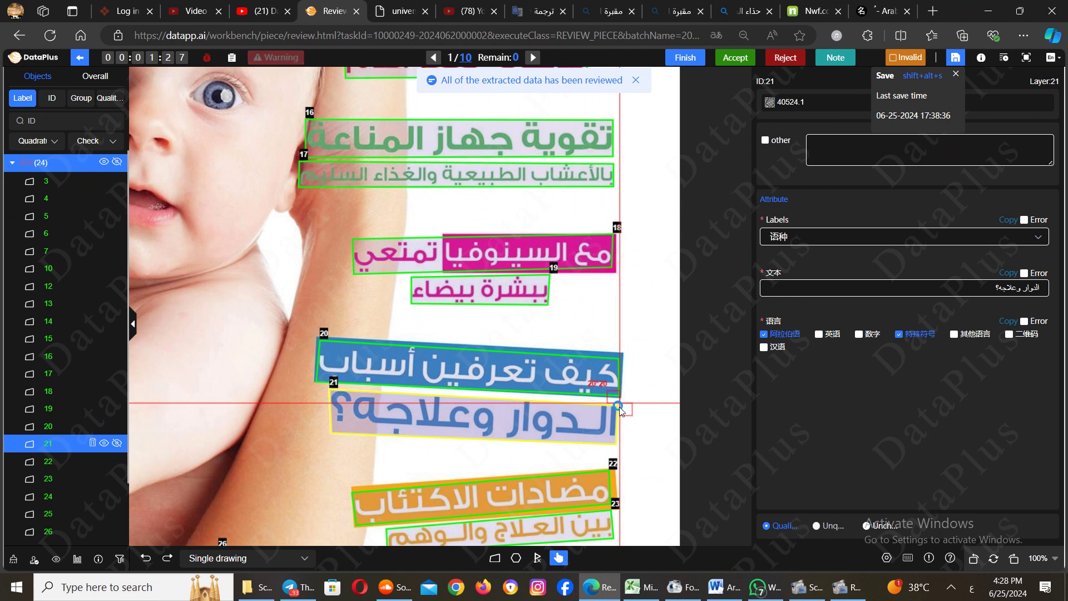
pyautogui.moveTo(619, 406); pyautogui.dragTo(621, 402)
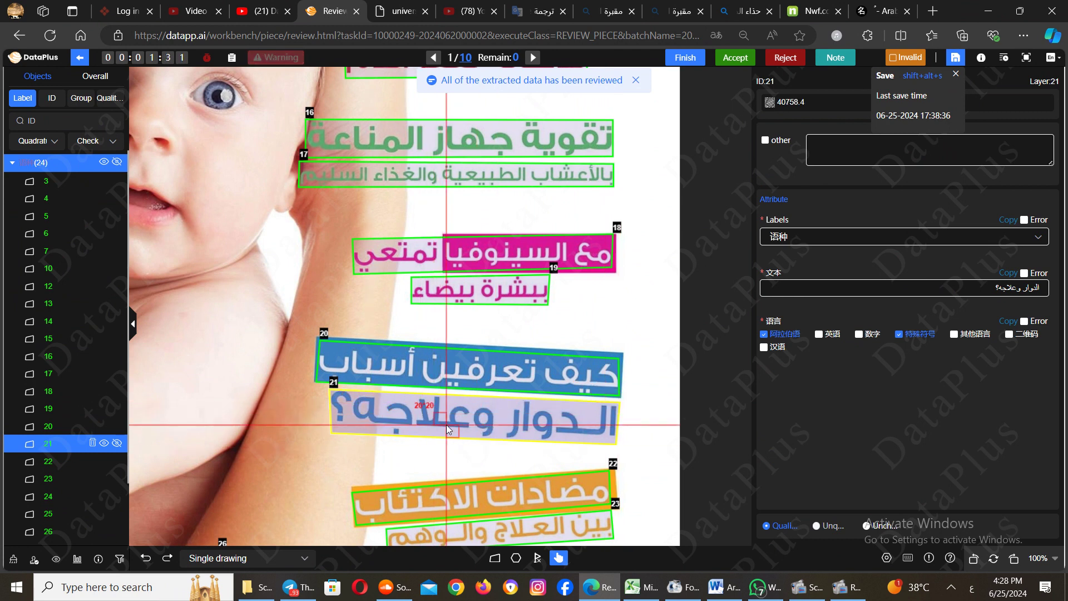
# Extend the lower-right, lower-left and upper-left corners of annotation 22's box to fit the orange headline
pyautogui.scroll(-5, 449, 465)
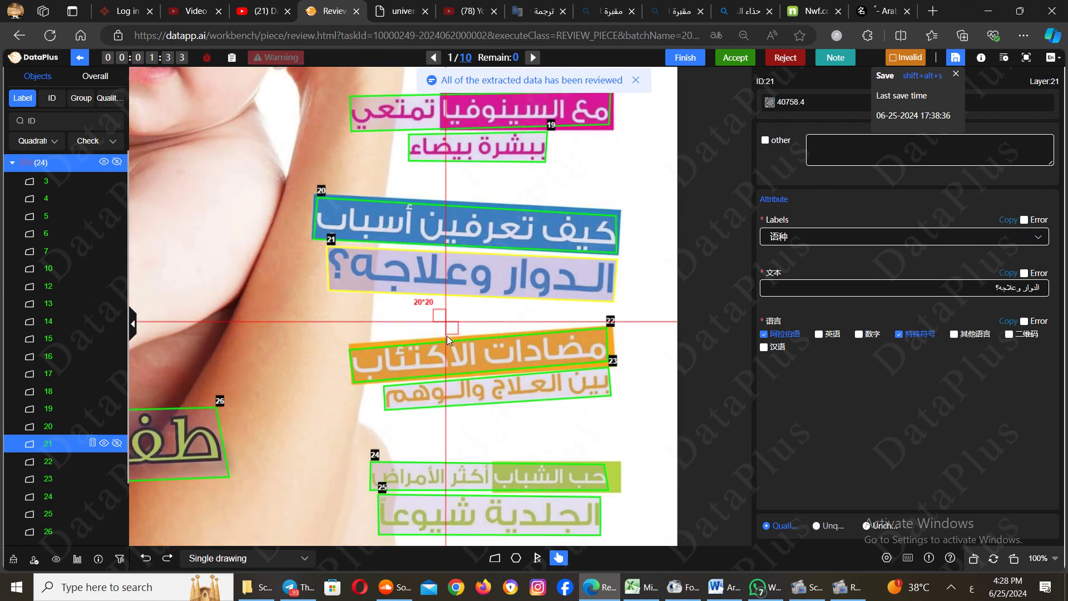
pyautogui.scroll(-1, 465, 355)
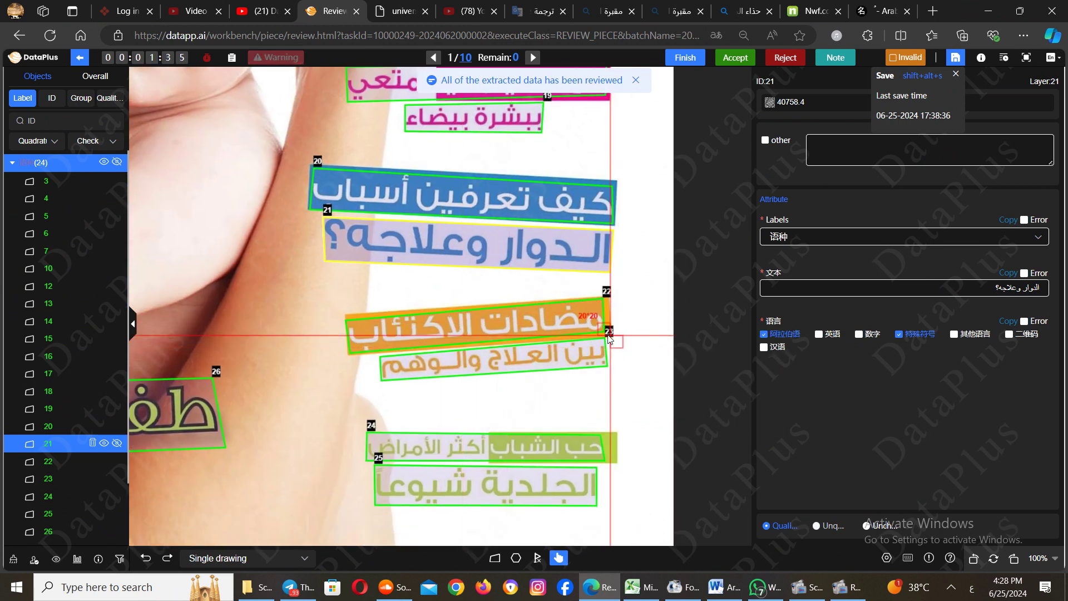
pyautogui.click(602, 329)
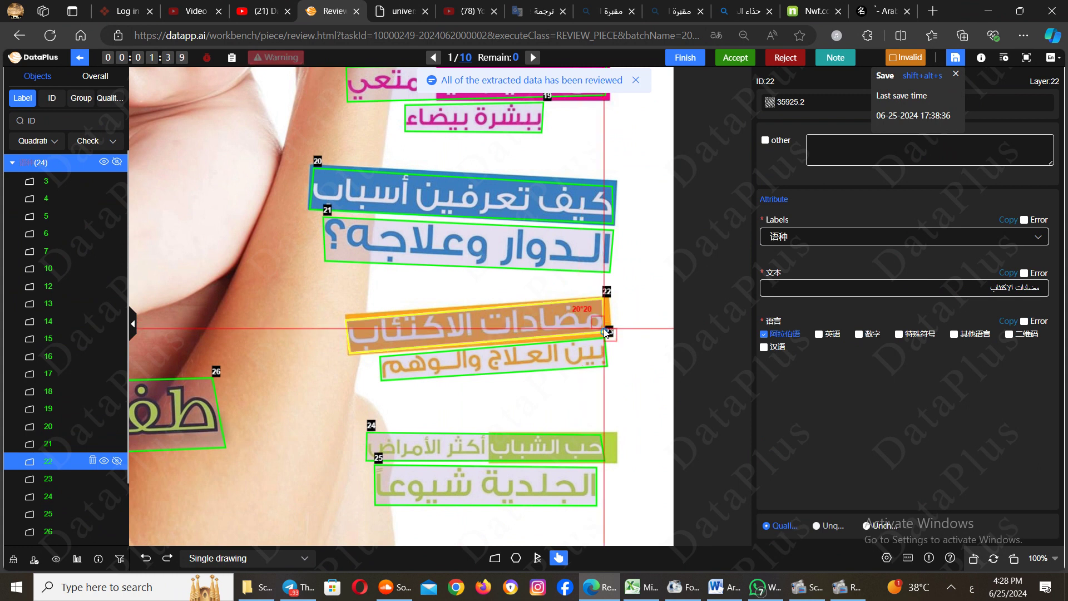
pyautogui.moveTo(605, 329); pyautogui.dragTo(609, 334)
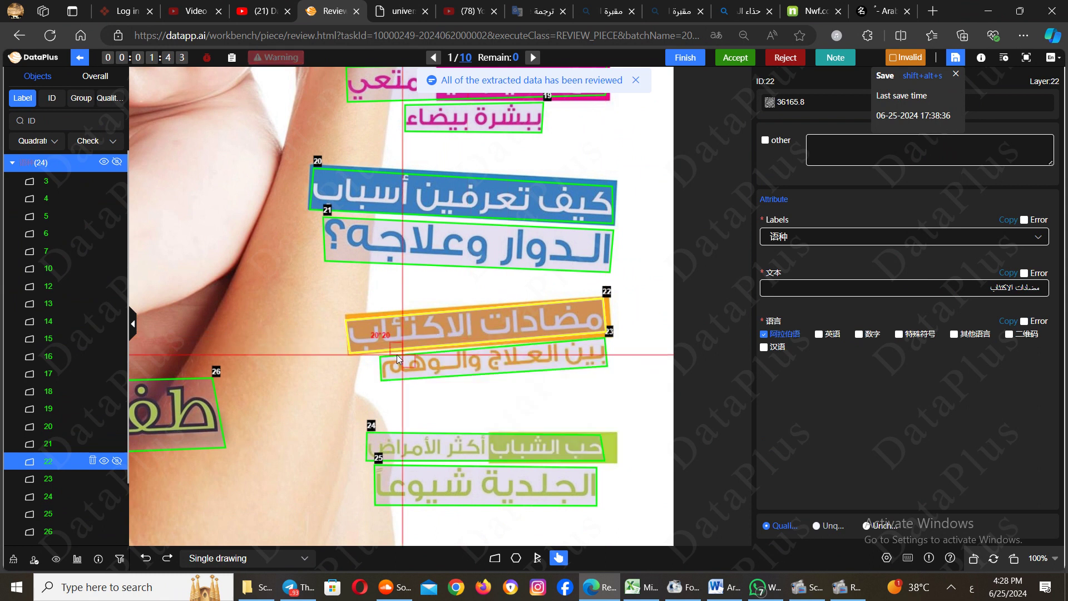
pyautogui.moveTo(346, 353); pyautogui.dragTo(349, 355)
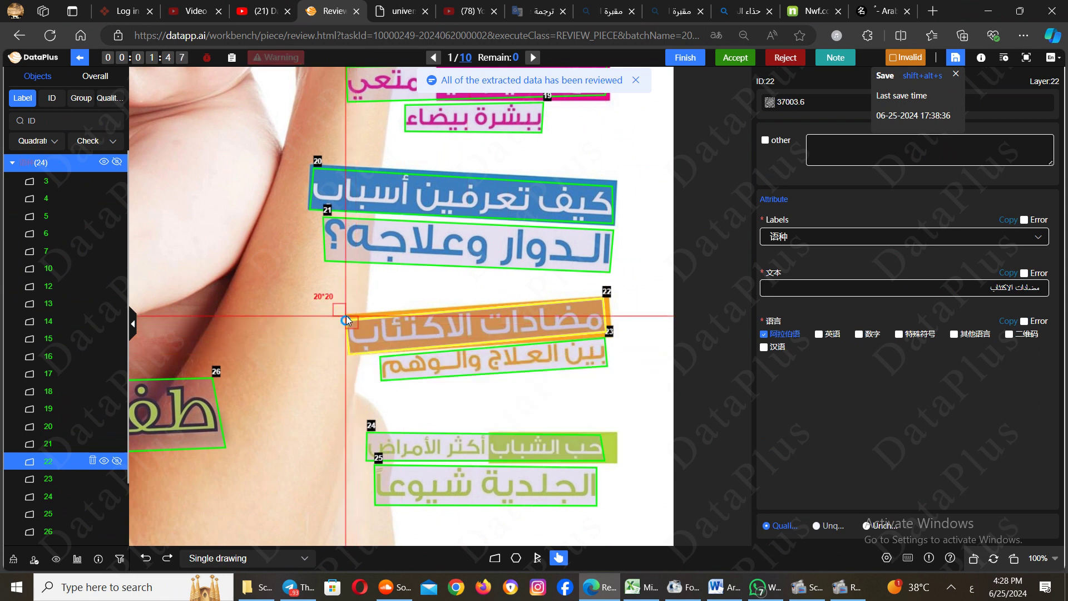
pyautogui.moveTo(346, 315); pyautogui.dragTo(345, 314)
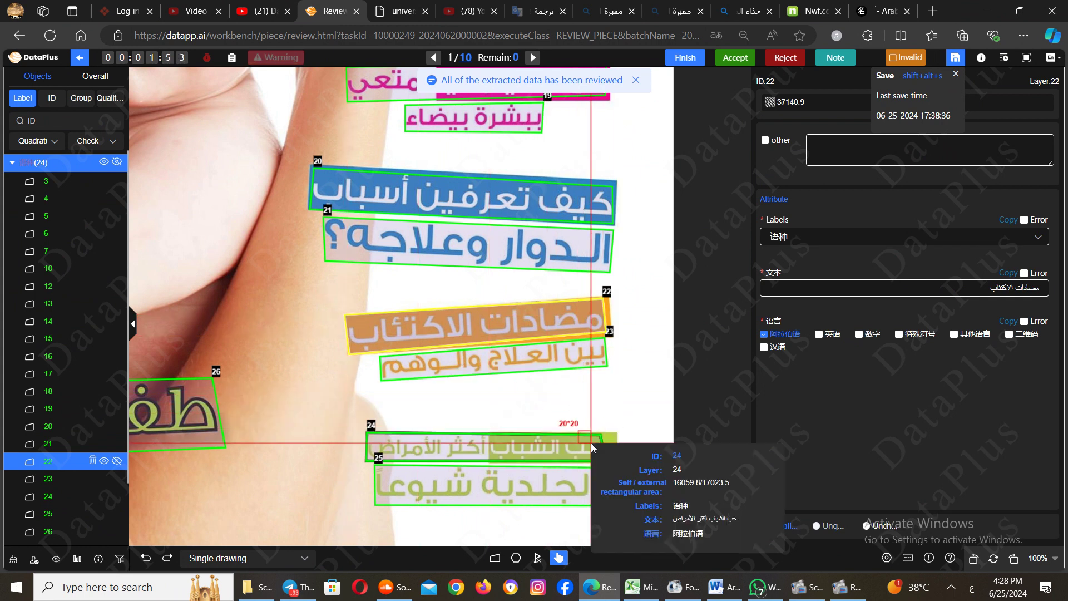
# Adjust the upper-right corner of annotation 24's box and the corners of annotation 25's box to fit their green headline lines
pyautogui.click(604, 436)
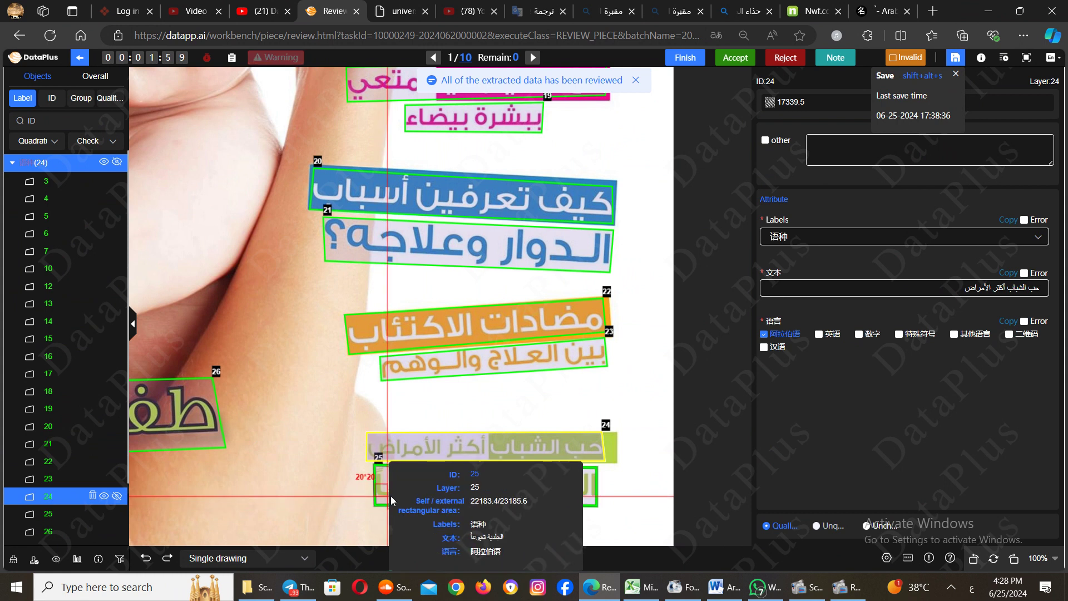
pyautogui.scroll(7, 391, 499)
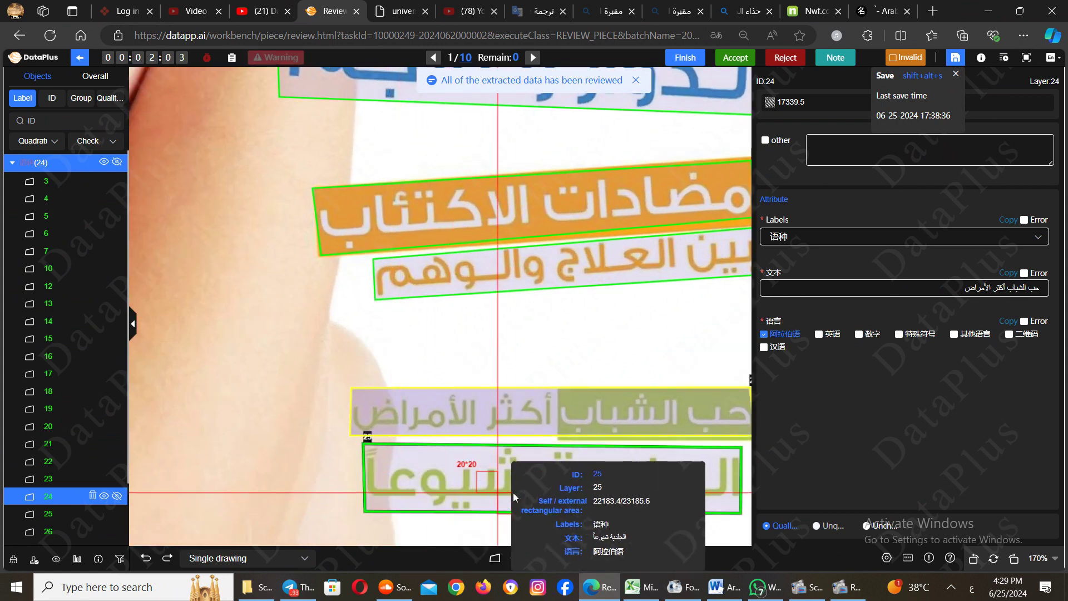
pyautogui.moveTo(513, 492); pyautogui.dragTo(406, 490)
pyautogui.click(406, 490)
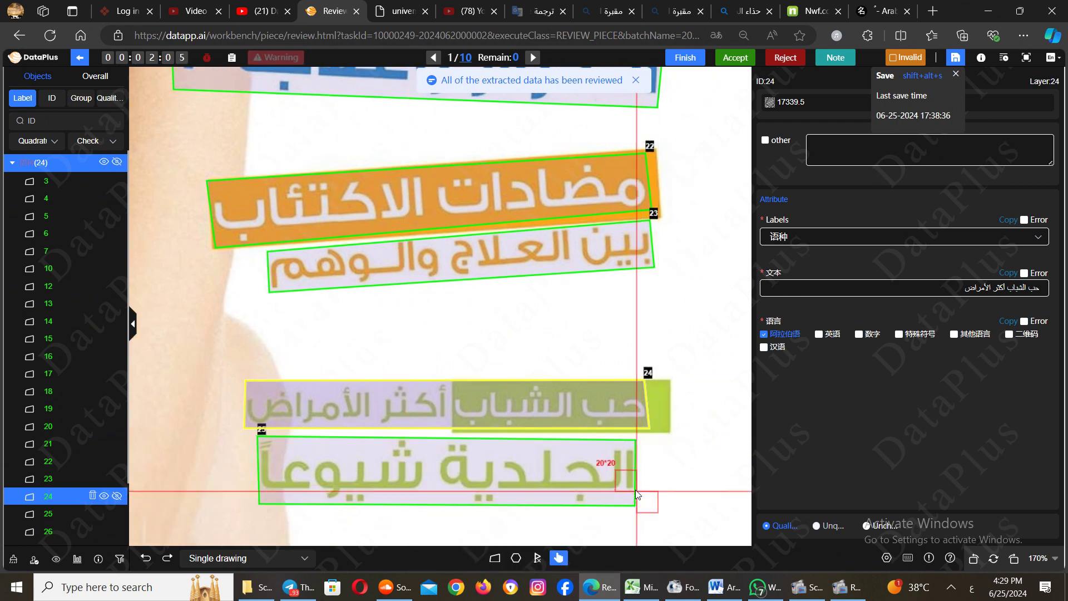
pyautogui.moveTo(636, 505); pyautogui.dragTo(637, 504)
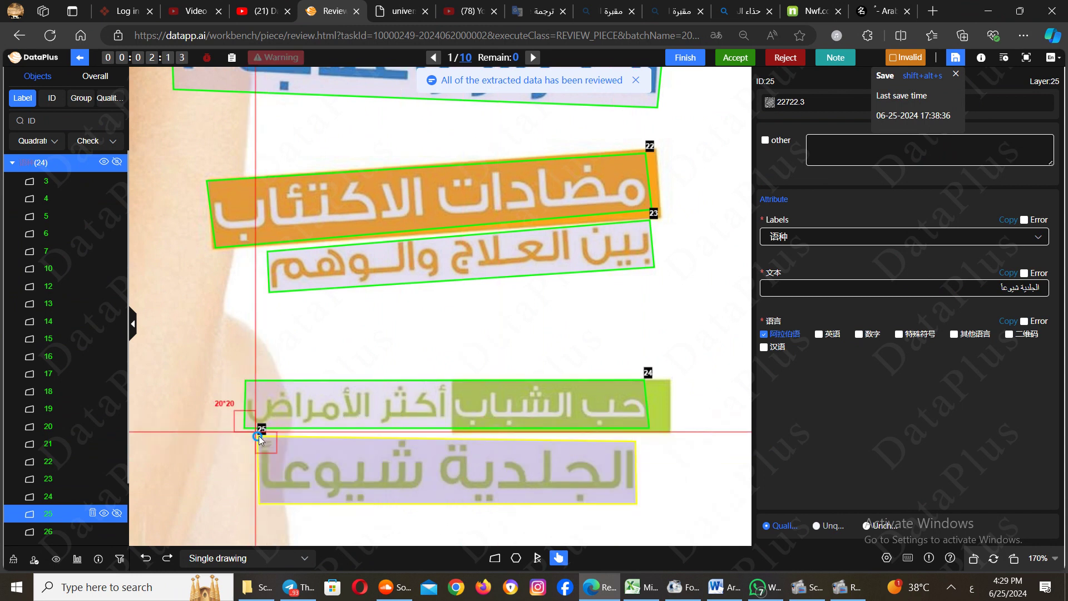
pyautogui.moveTo(257, 437); pyautogui.dragTo(257, 436)
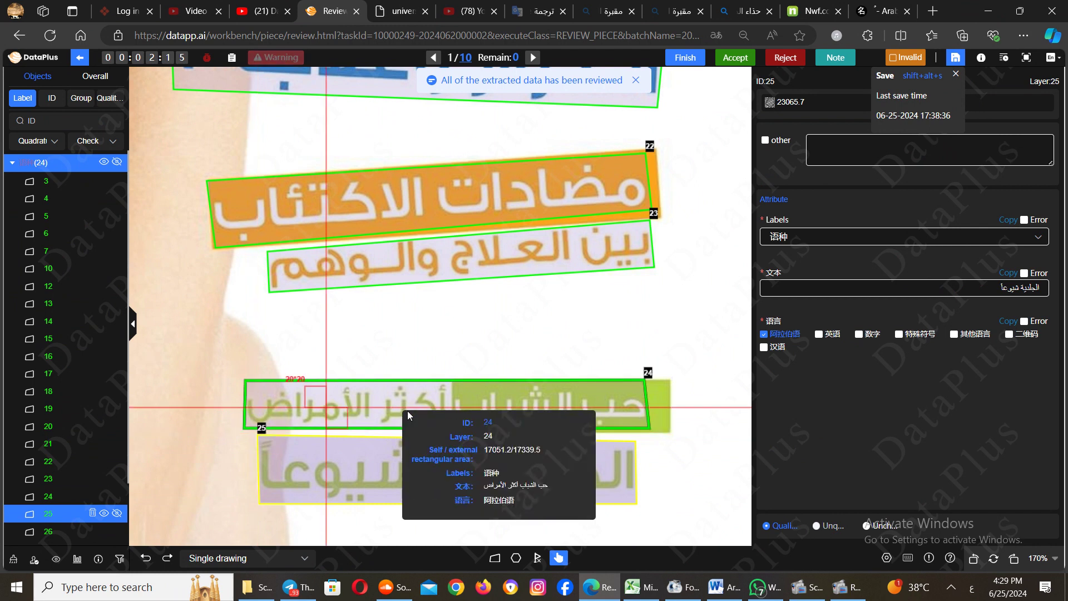
# Examine the box fit, transcription and language tag of annotation 26 across the mother's arm
pyautogui.moveTo(407, 411); pyautogui.dragTo(676, 427)
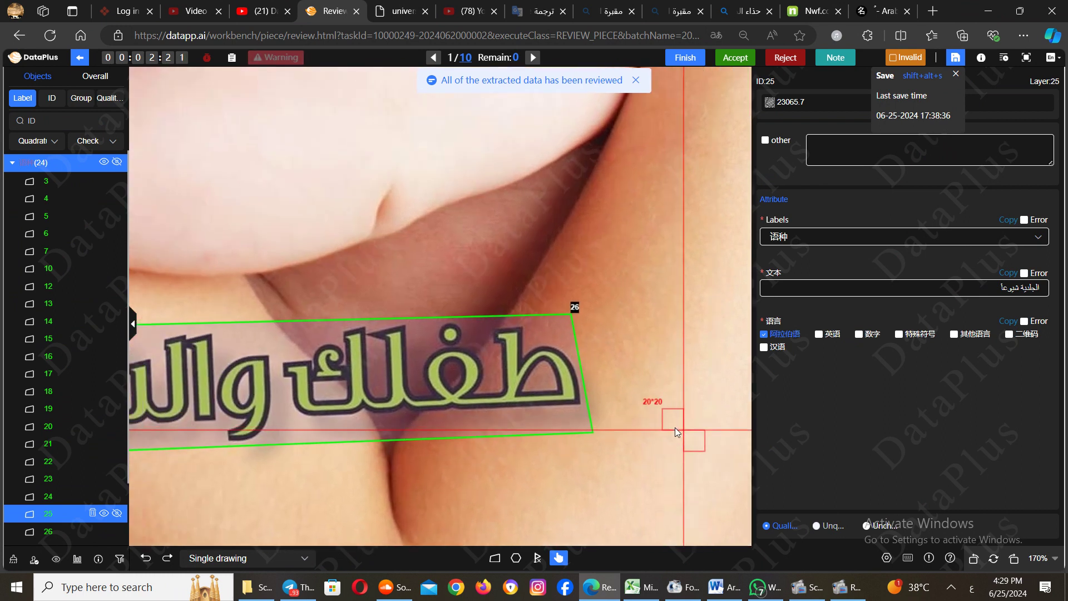
pyautogui.click(584, 422)
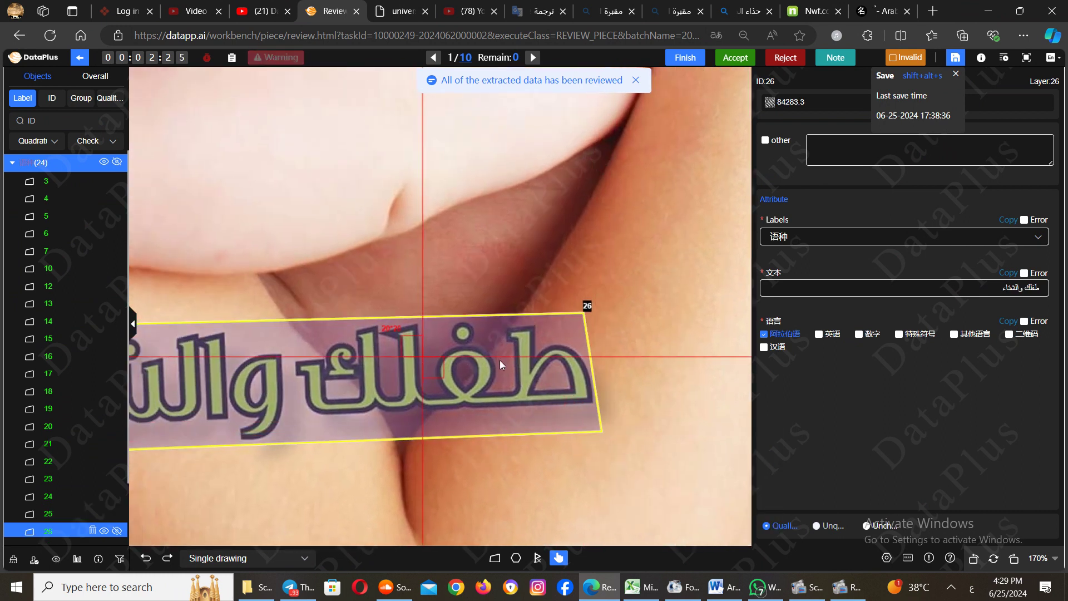
pyautogui.scroll(-2, 500, 360)
pyautogui.scroll(2, 492, 351)
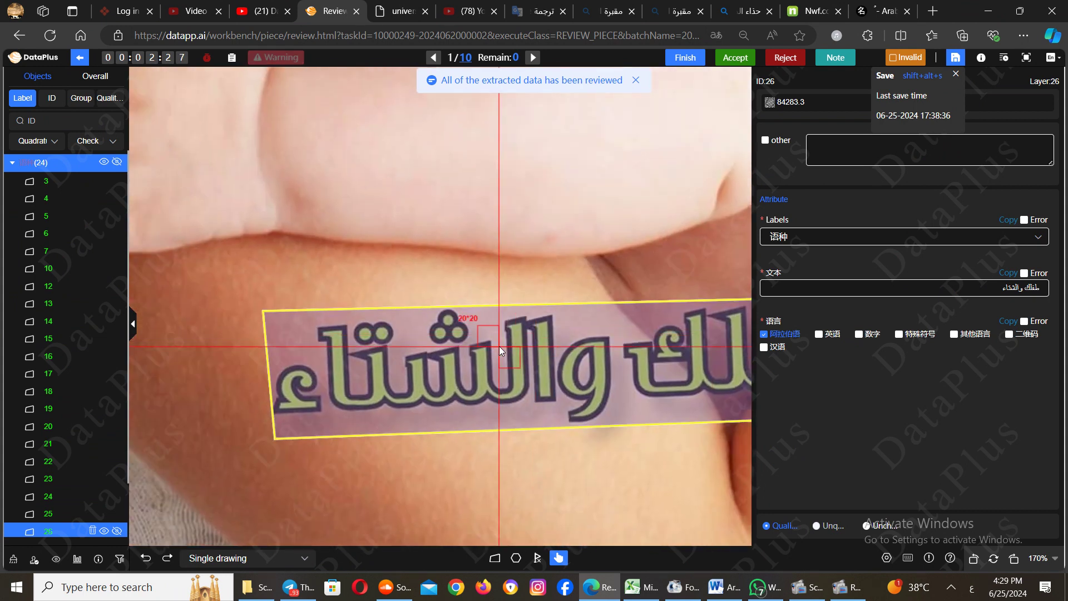
pyautogui.scroll(-6, 499, 346)
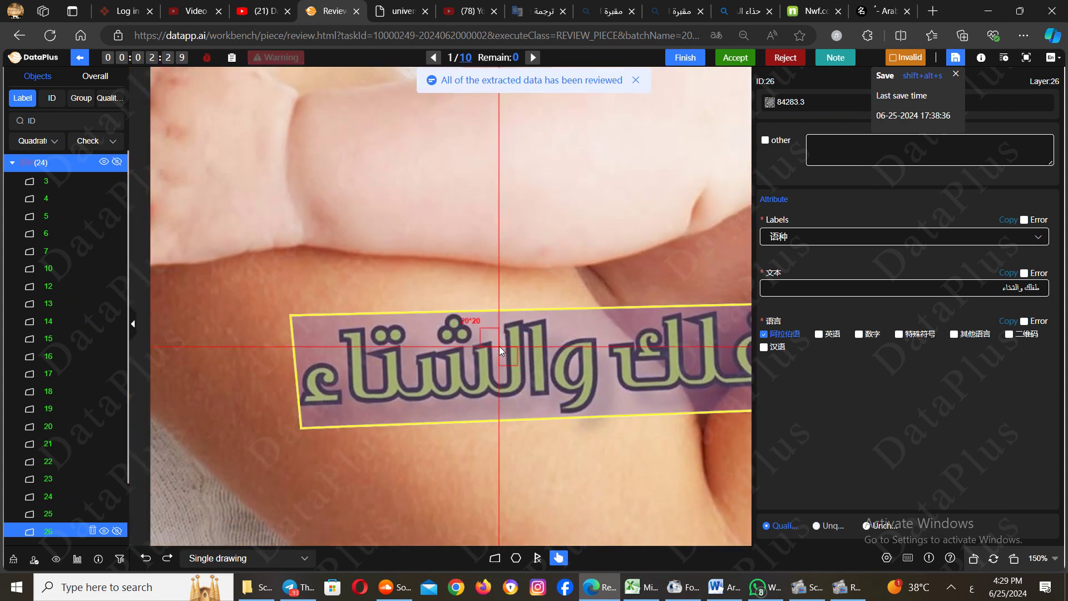
pyautogui.scroll(-3, 500, 346)
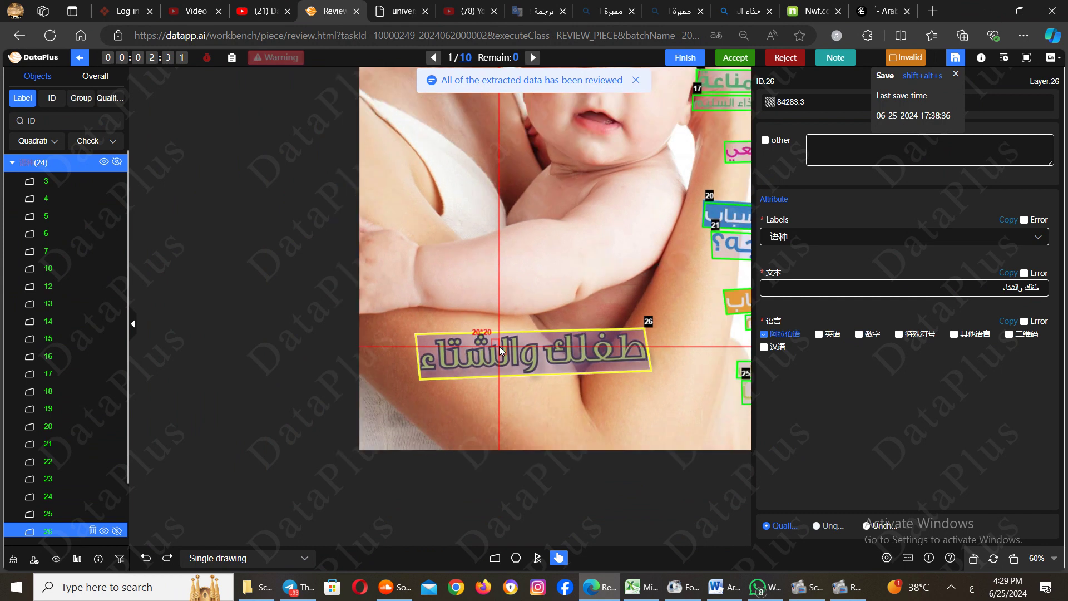
pyautogui.scroll(8, 573, 245)
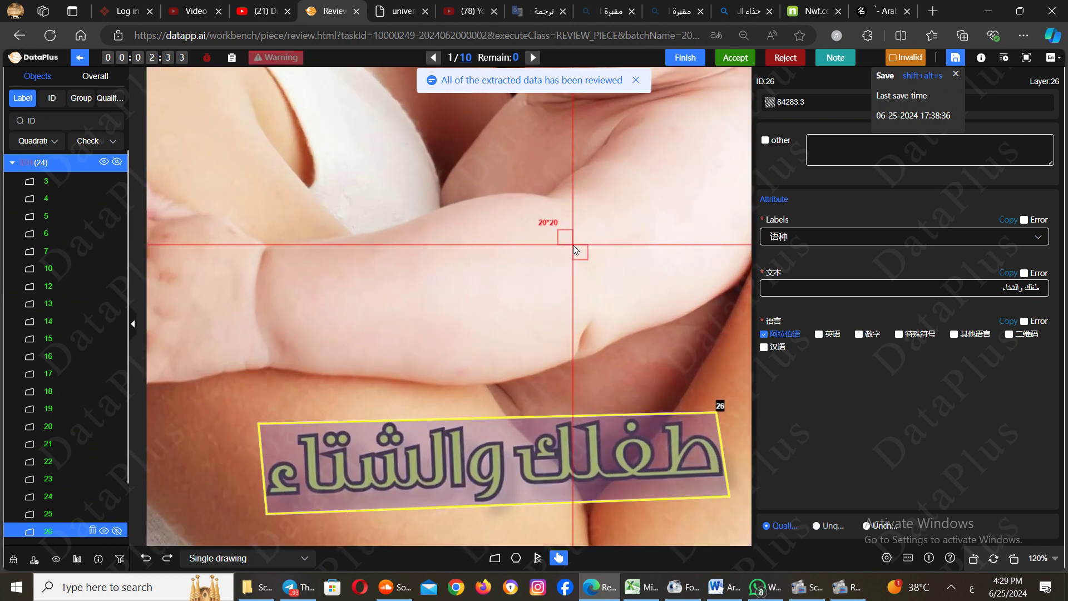
pyautogui.click(573, 245)
# Look over the whole cover's annotations, save the changes and accept the first image
pyautogui.scroll(-10, 573, 245)
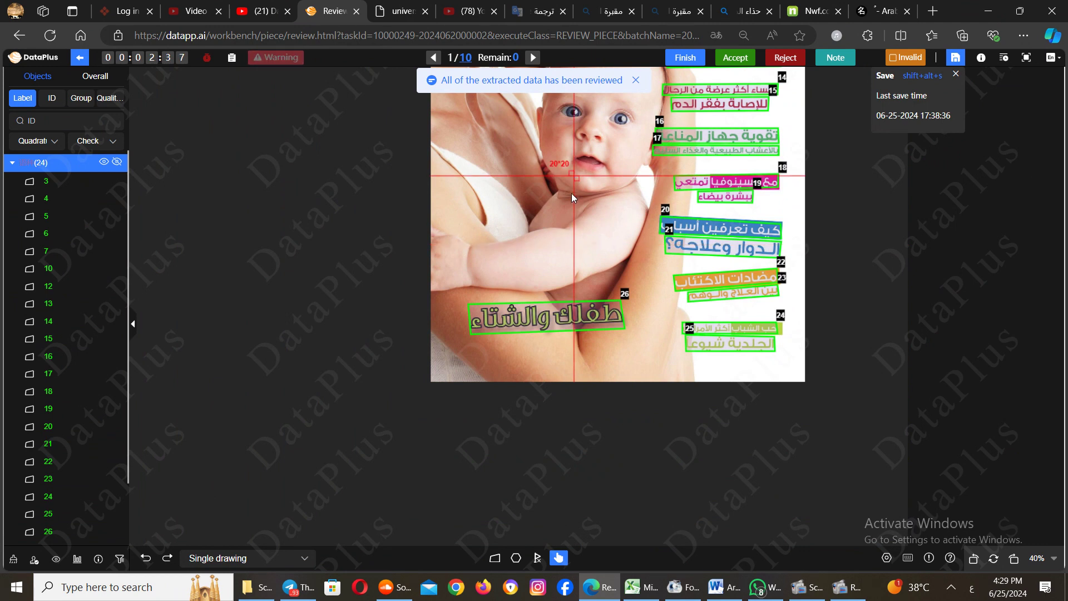
pyautogui.moveTo(572, 192); pyautogui.dragTo(558, 403)
pyautogui.moveTo(558, 232); pyautogui.dragTo(559, 309)
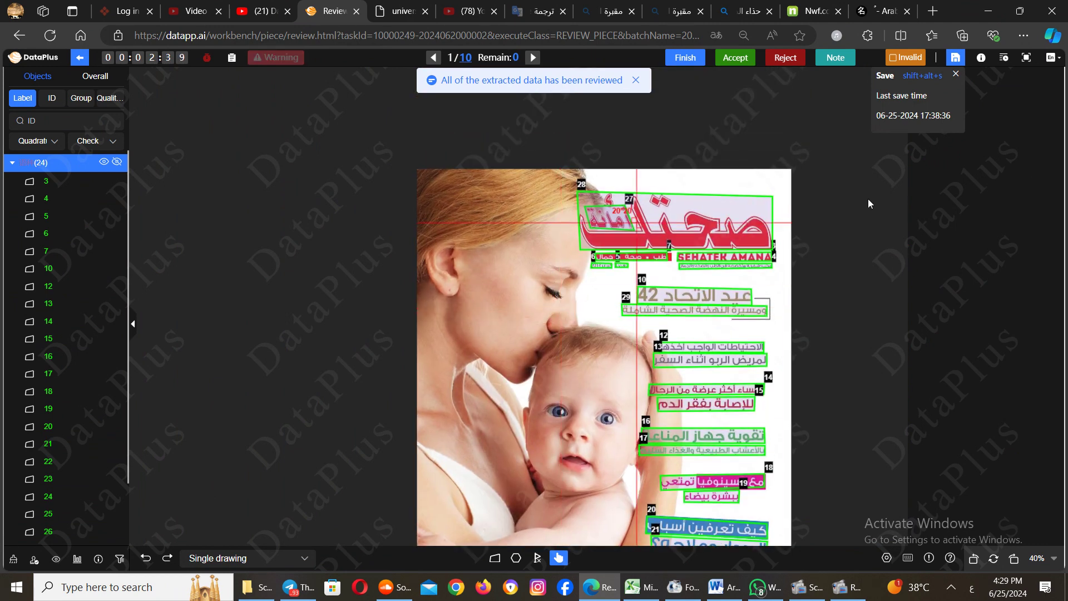
pyautogui.click(954, 58)
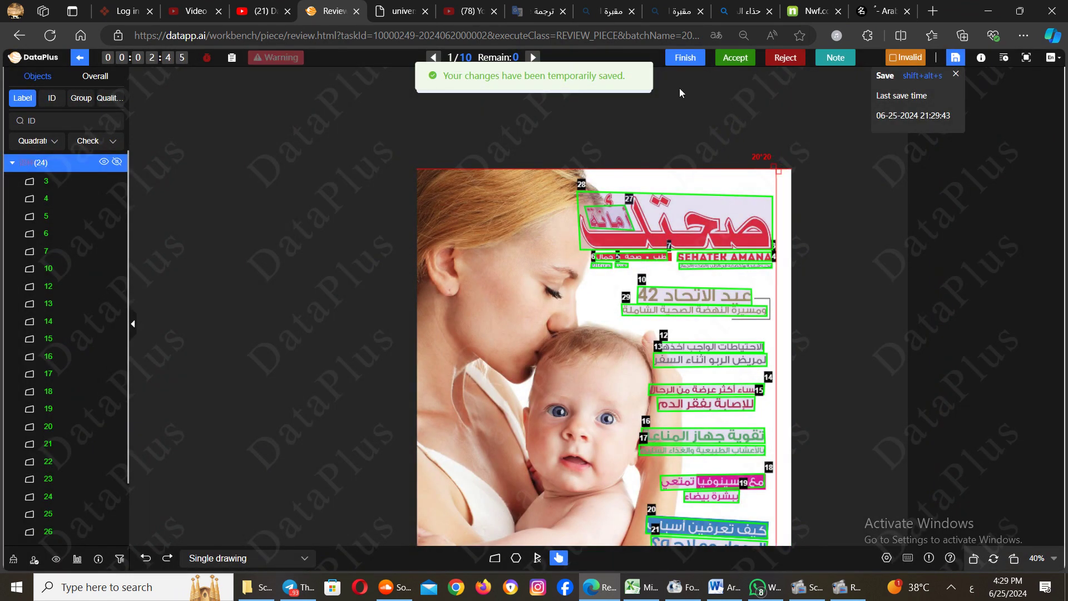
pyautogui.click(738, 61)
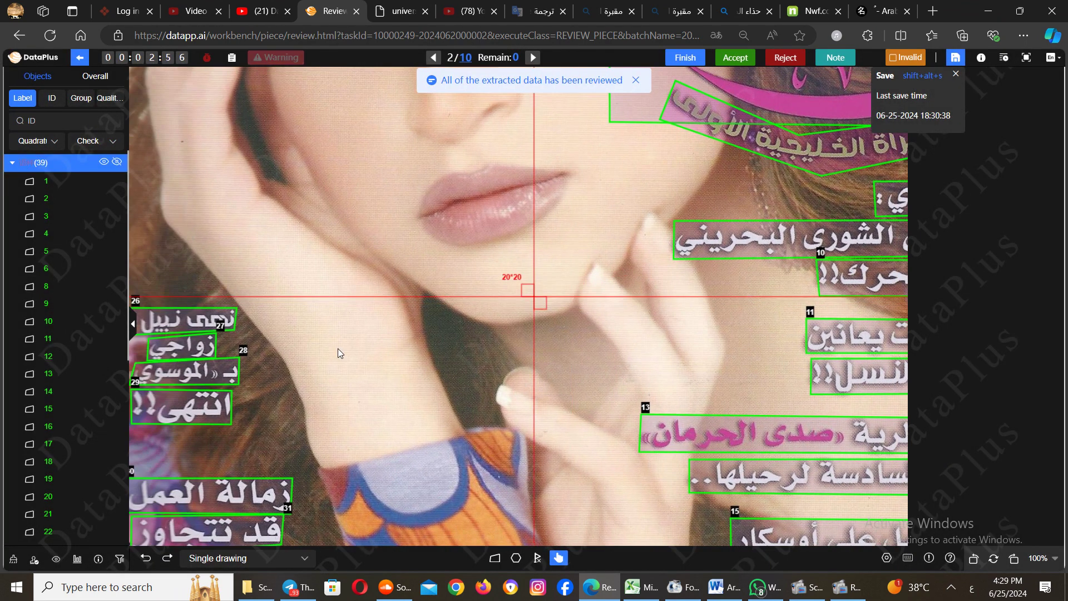
# Check annotations 26 and 27 on the second cover and add the 特殊符号 language tag to annotation 28
pyautogui.moveTo(378, 337); pyautogui.dragTo(456, 305)
pyautogui.scroll(-3, 408, 156)
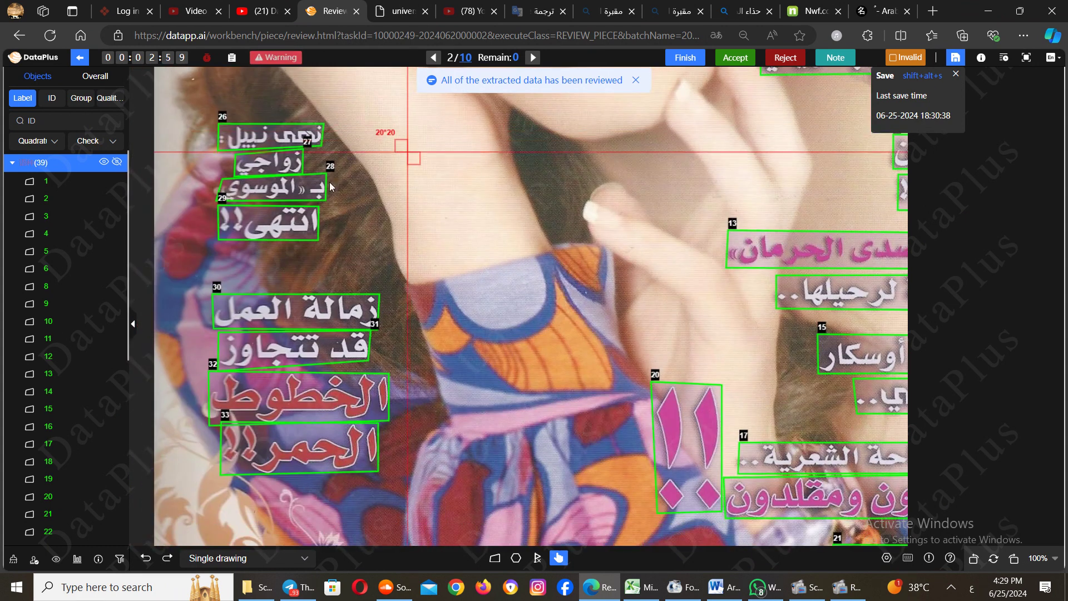
pyautogui.click(274, 134)
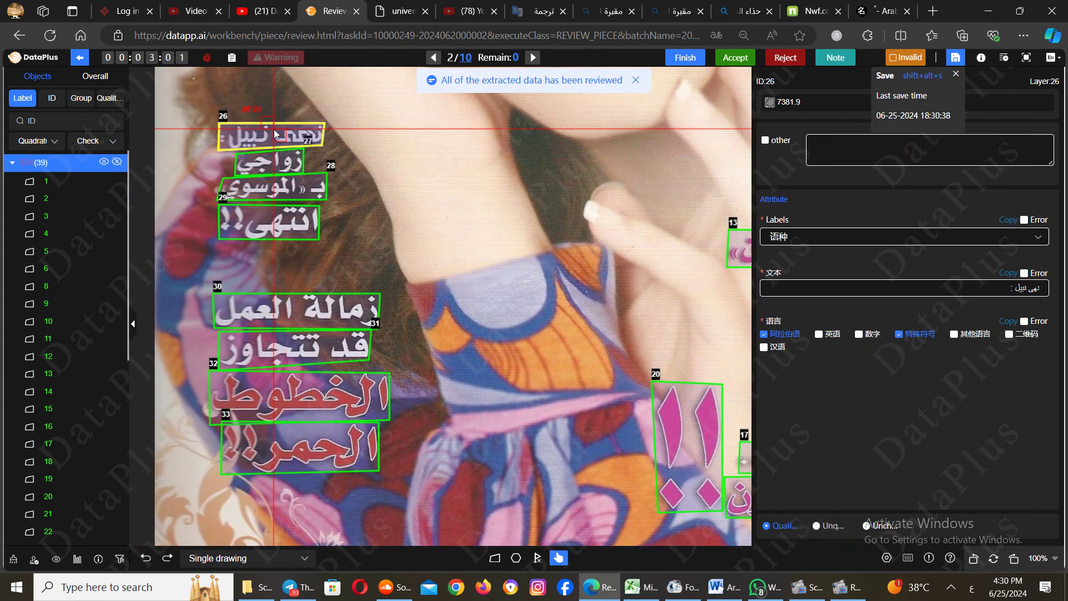
pyautogui.click(272, 162)
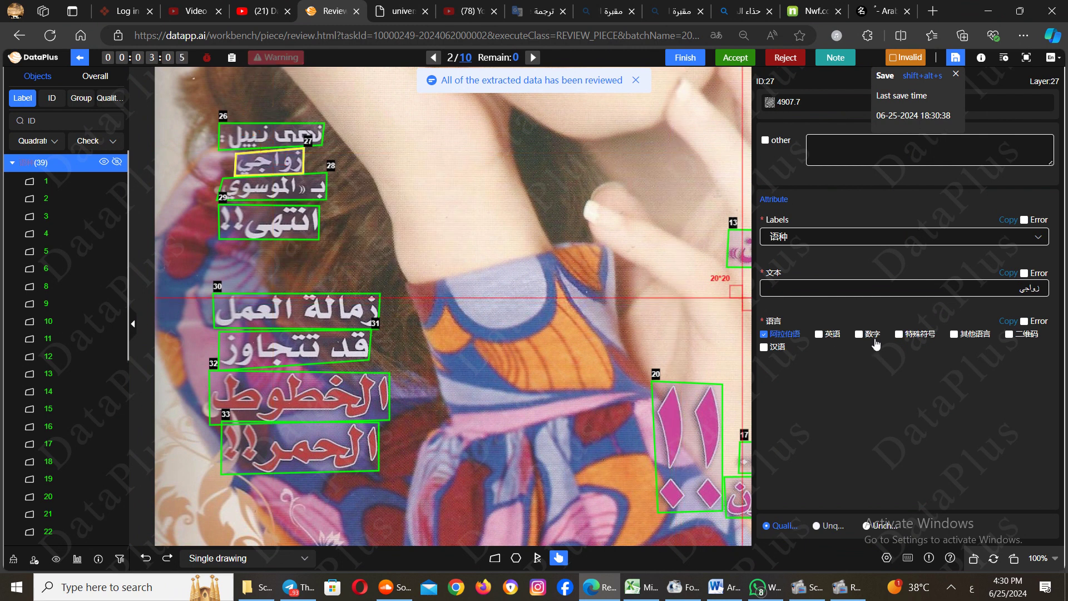
pyautogui.click(860, 335)
pyautogui.click(866, 336)
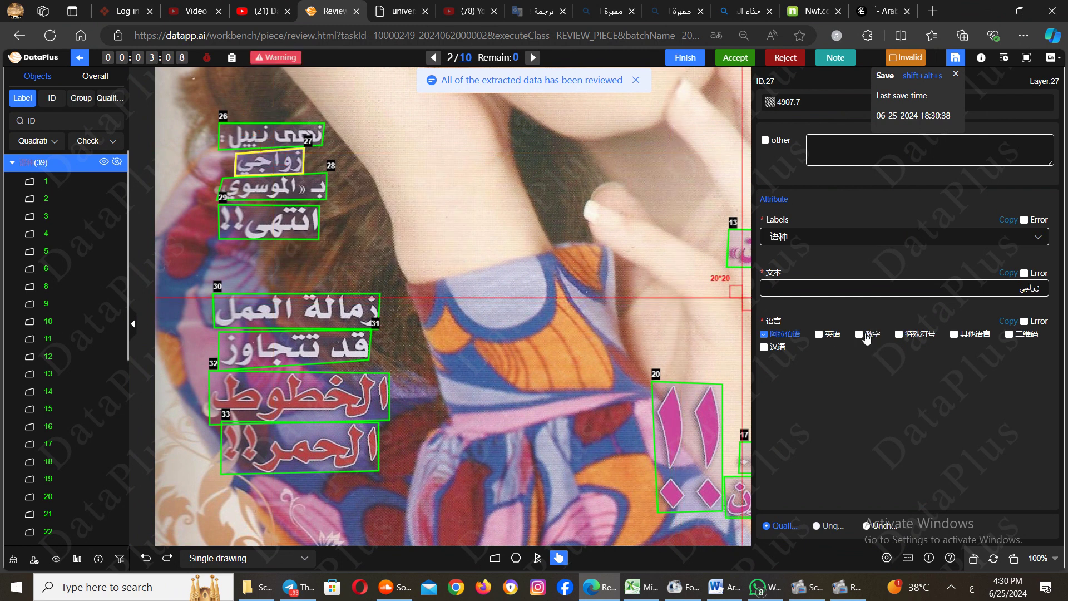
pyautogui.click(321, 192)
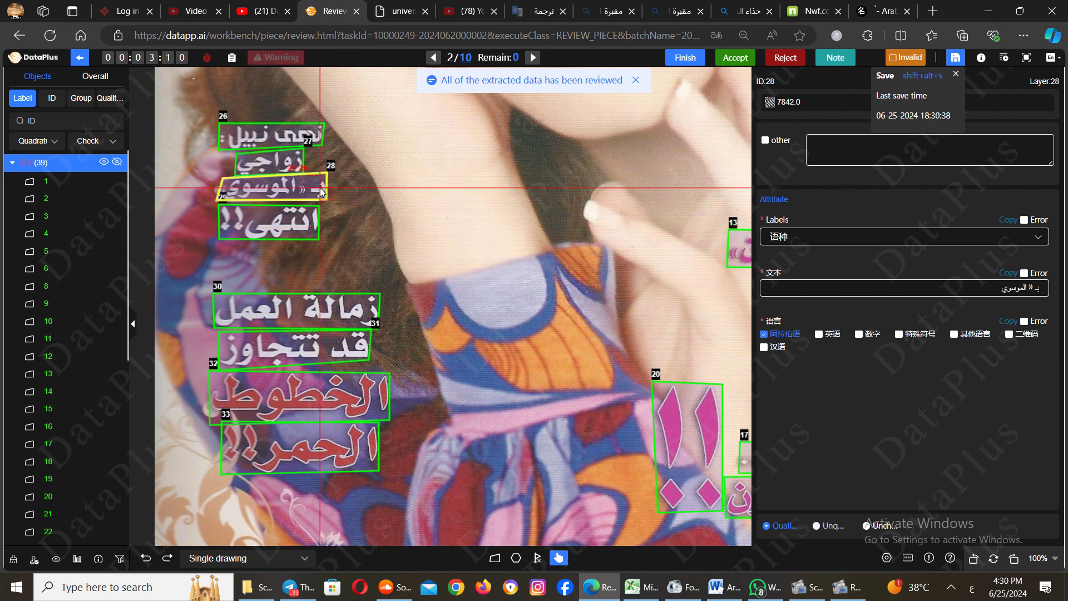
pyautogui.click(907, 338)
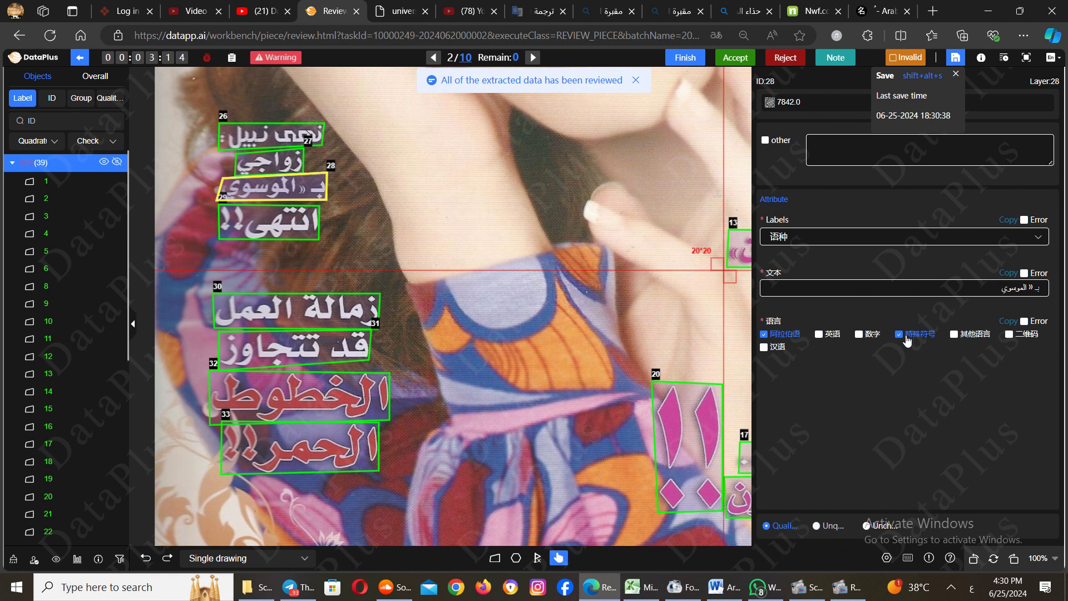
# Check annotation 29 and extend the lower-right corner of annotation 30's box around its white headline line
pyautogui.click(277, 217)
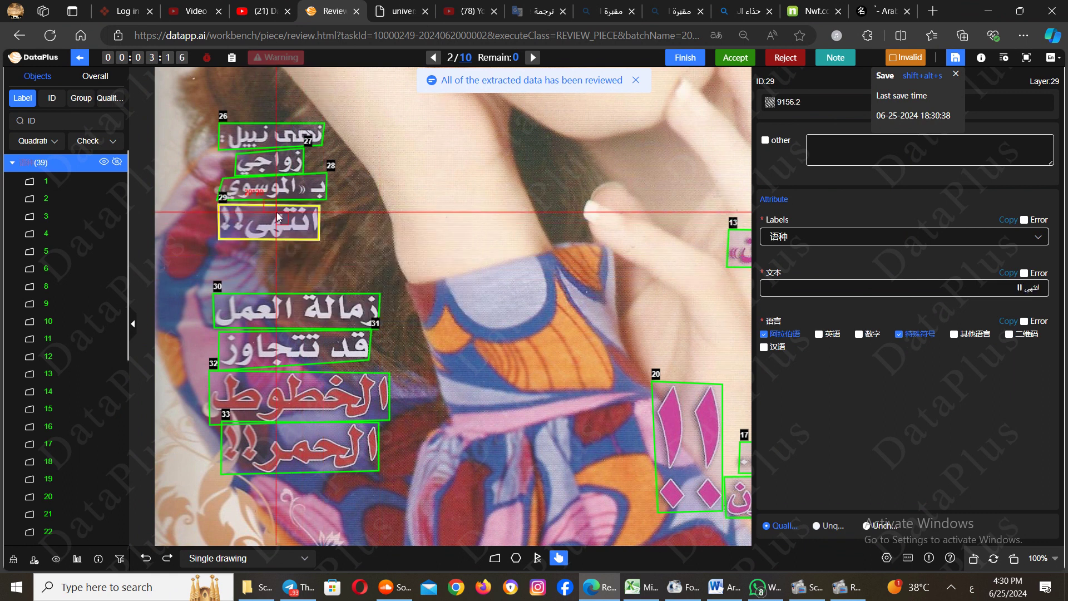
pyautogui.click(313, 312)
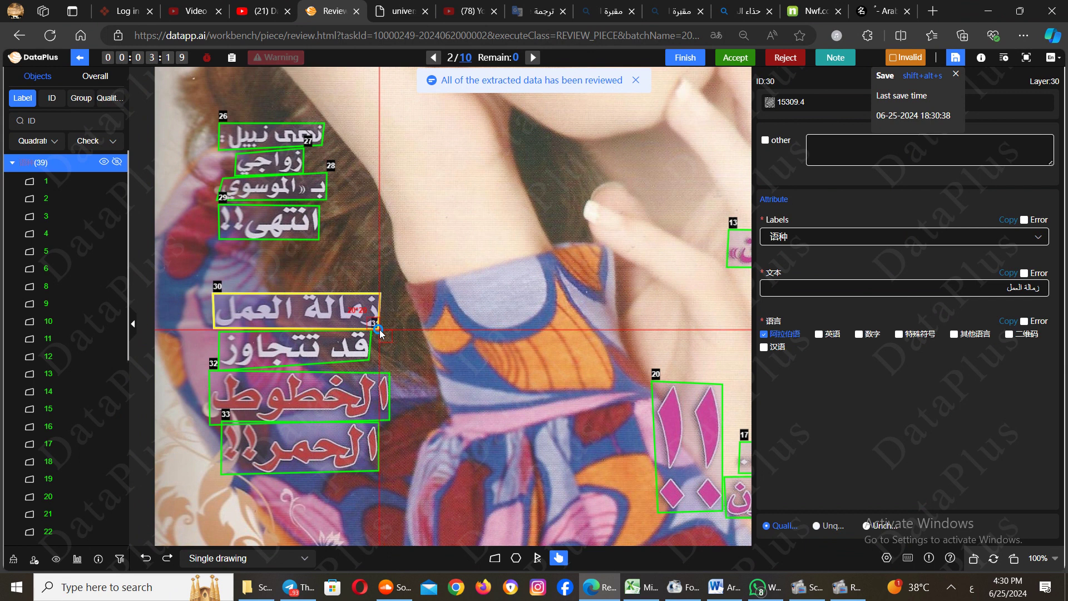
pyautogui.moveTo(379, 329); pyautogui.dragTo(381, 330)
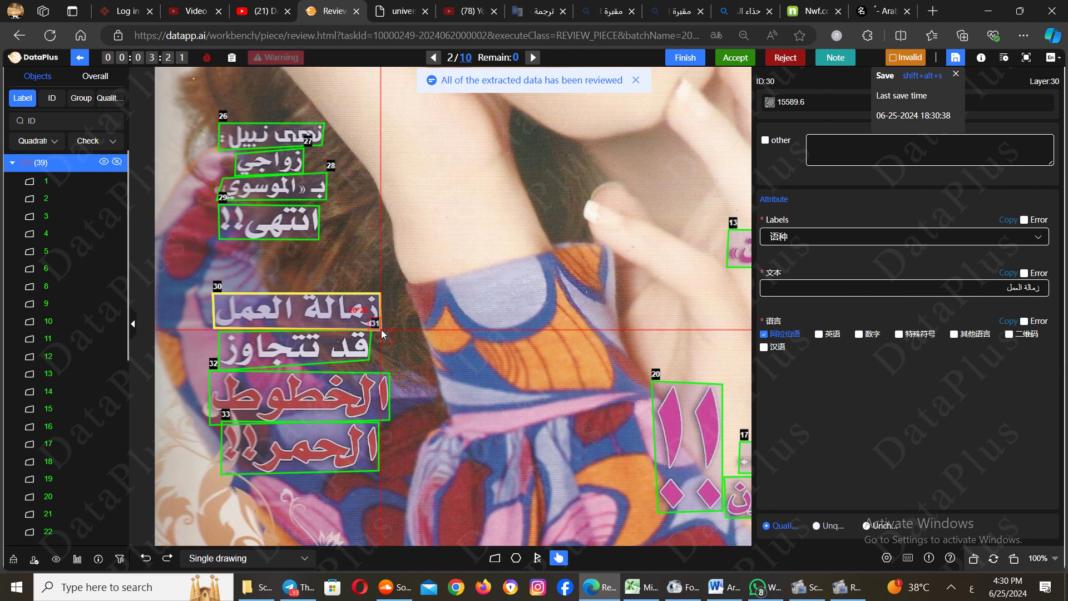
# Examine the transcriptions and language tags of annotations 33, 20, 22 and 23
pyautogui.click(335, 446)
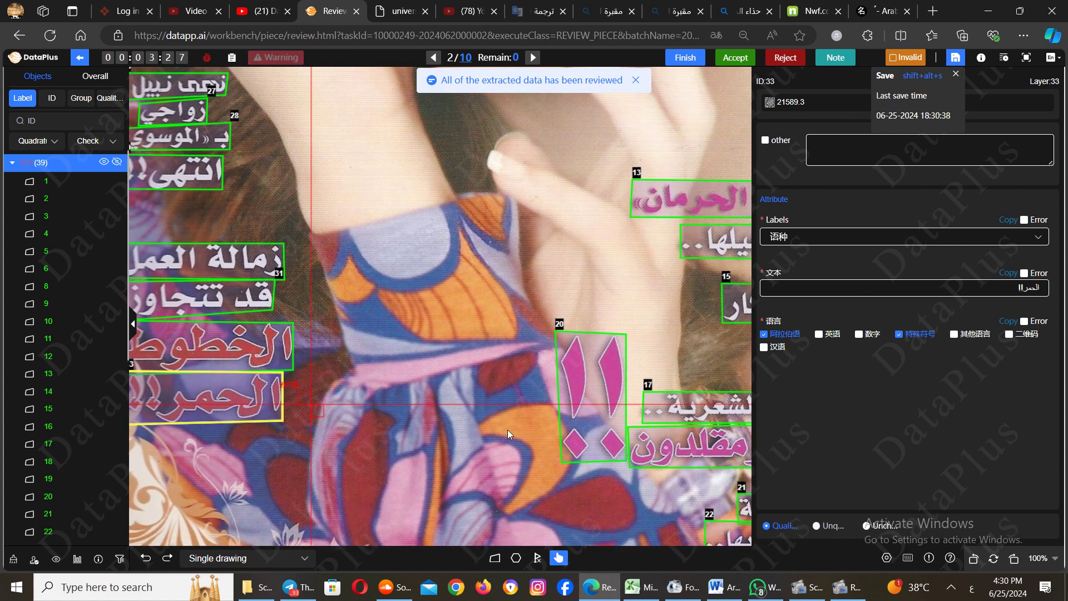
pyautogui.click(604, 431)
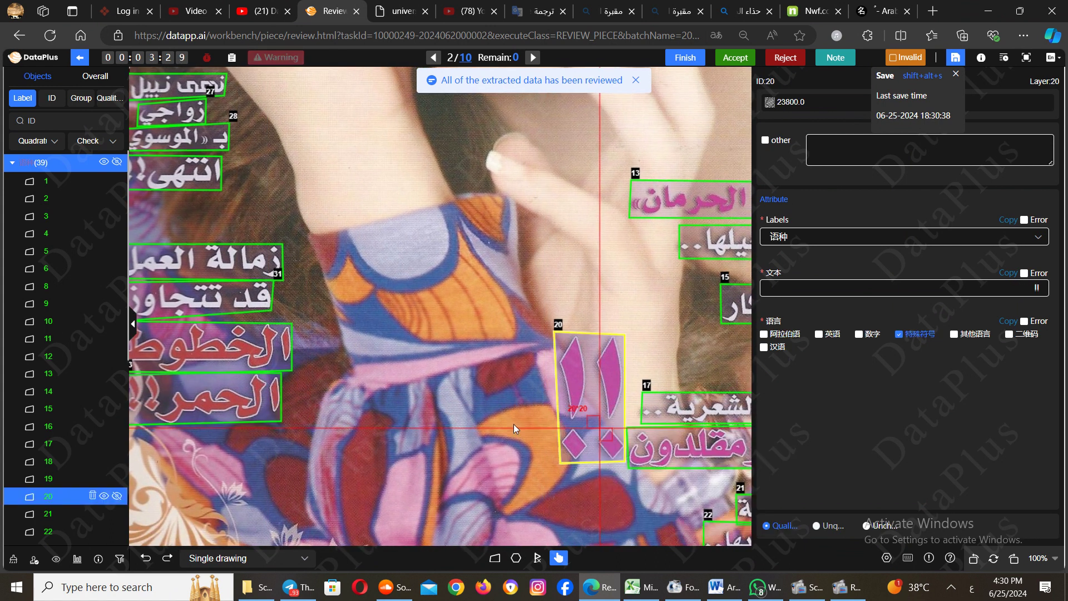
pyautogui.moveTo(604, 431); pyautogui.dragTo(301, 344)
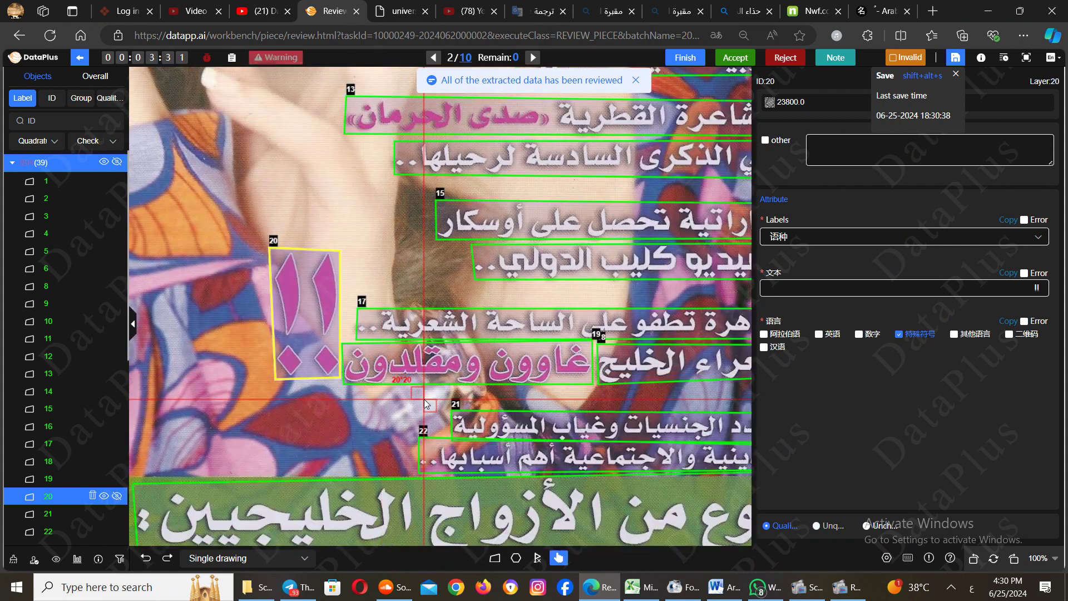
pyautogui.click(481, 467)
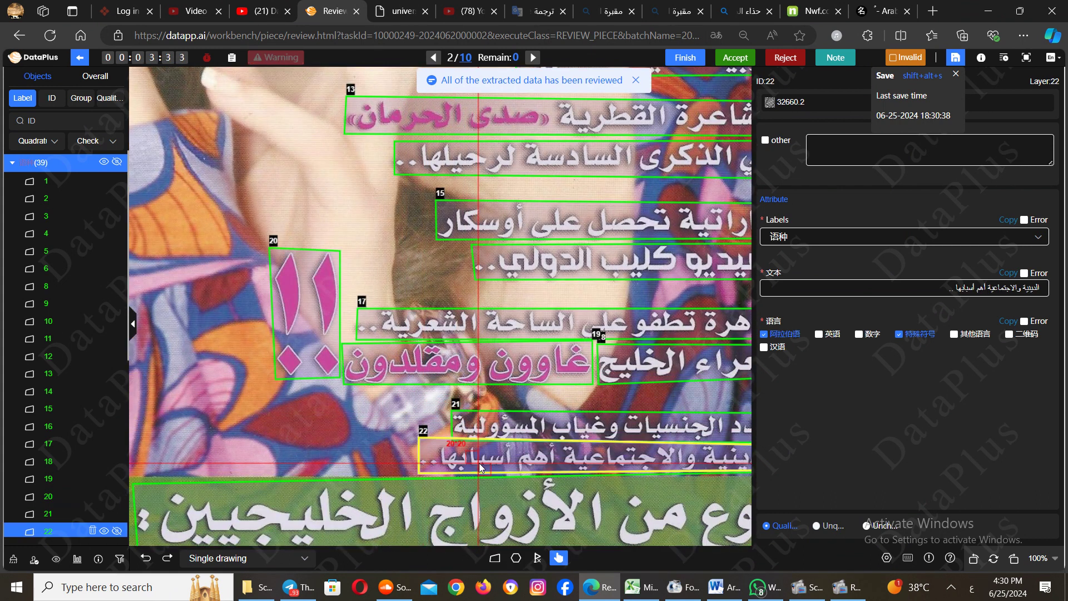
pyautogui.click(485, 520)
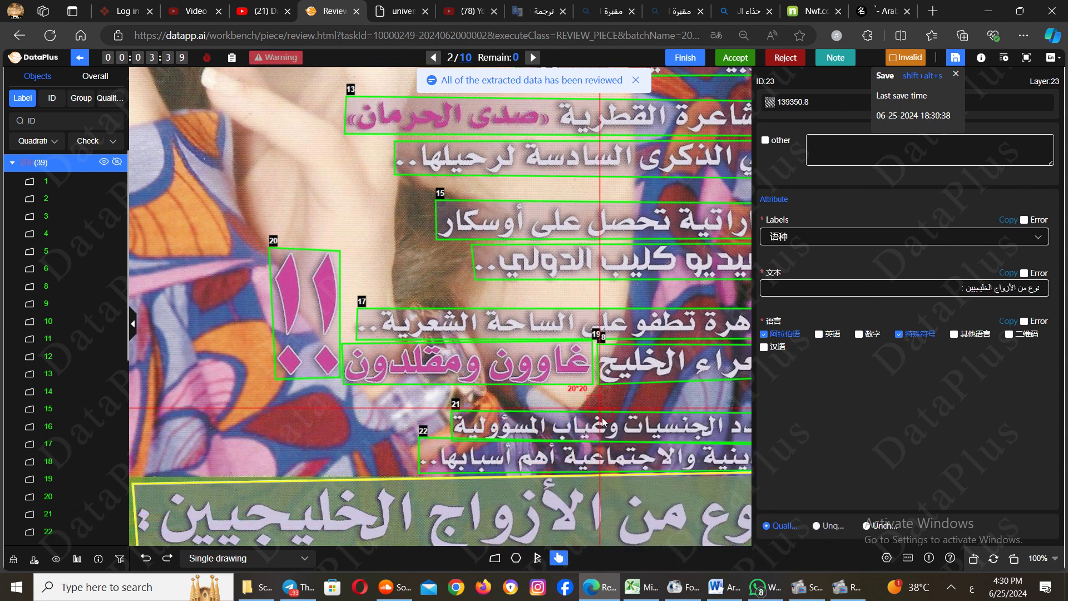
# Finish the ten-image review batch with an Accept result, copying the annotator's username from the result summary
pyautogui.moveTo(622, 410); pyautogui.dragTo(564, 413)
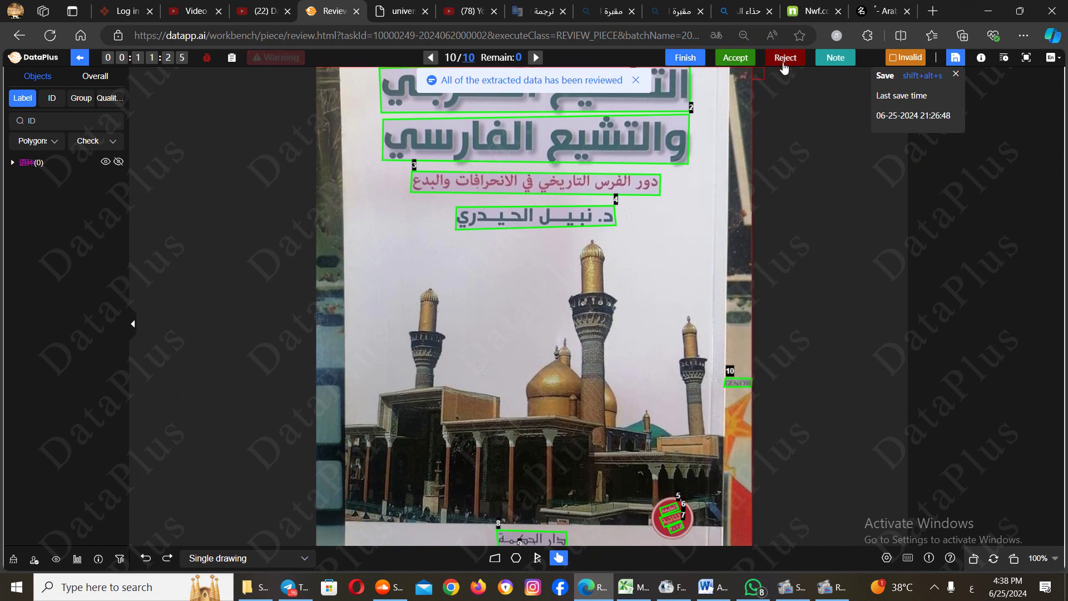
pyautogui.click(688, 59)
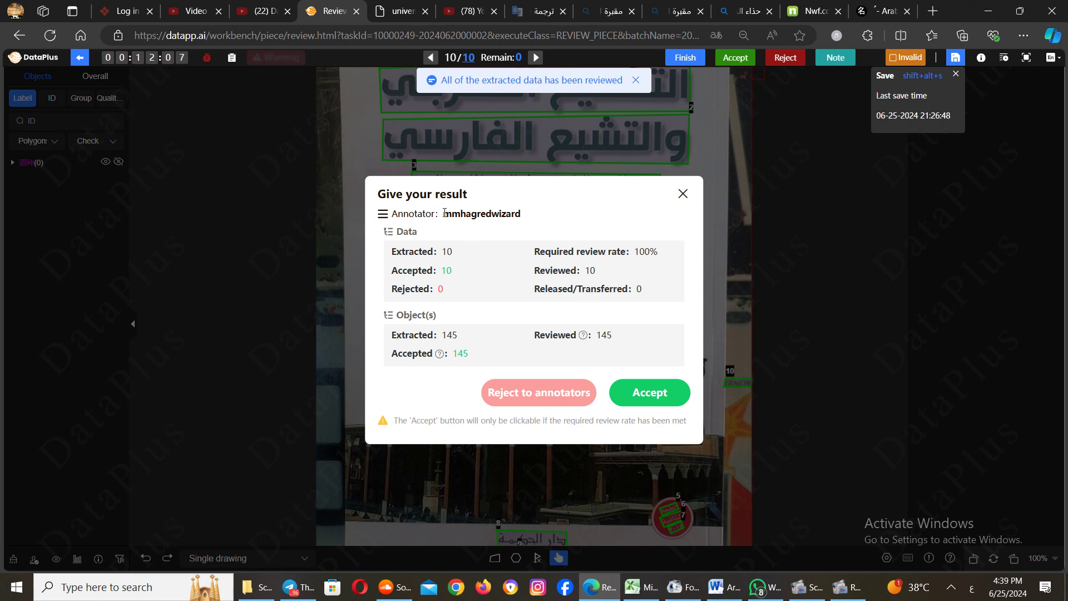
pyautogui.moveTo(445, 212); pyautogui.dragTo(530, 219)
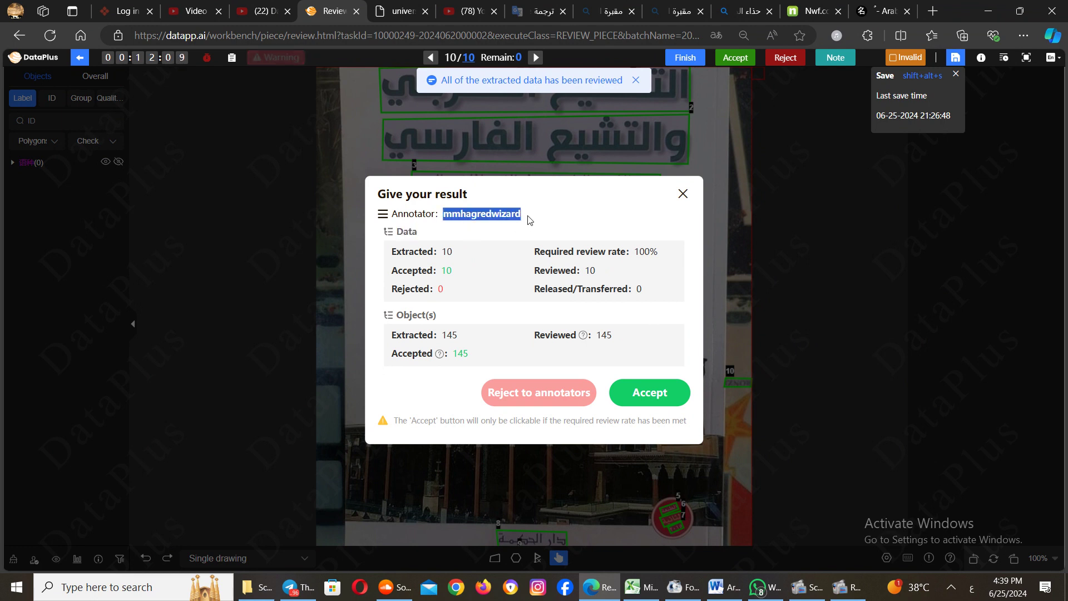
pyautogui.hotkey('ctrl', 'c')
pyautogui.moveTo(578, 321)
pyautogui.click(388, 216)
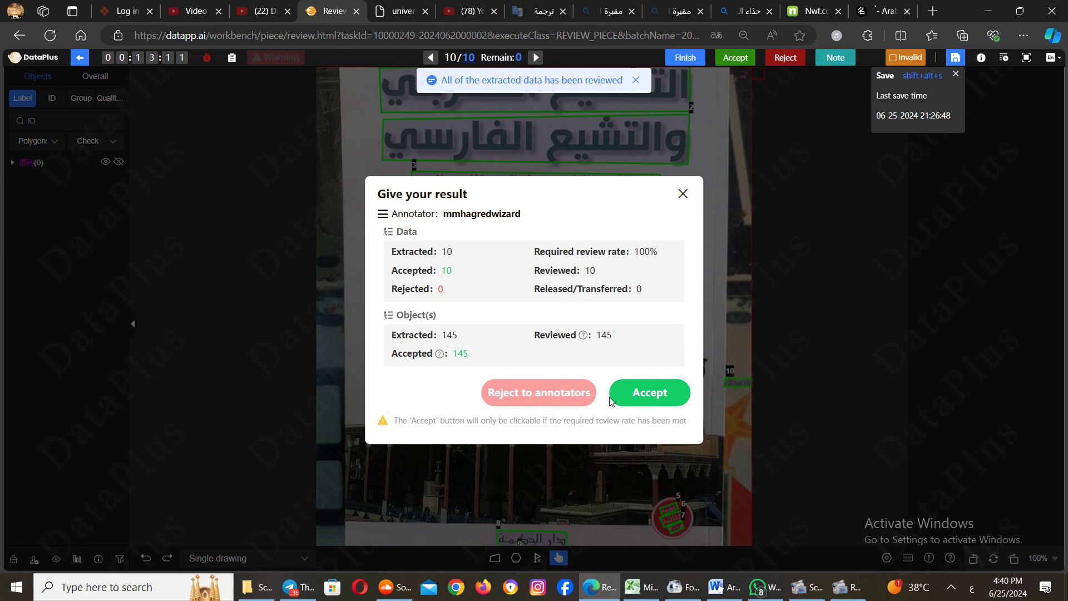
pyautogui.click(667, 394)
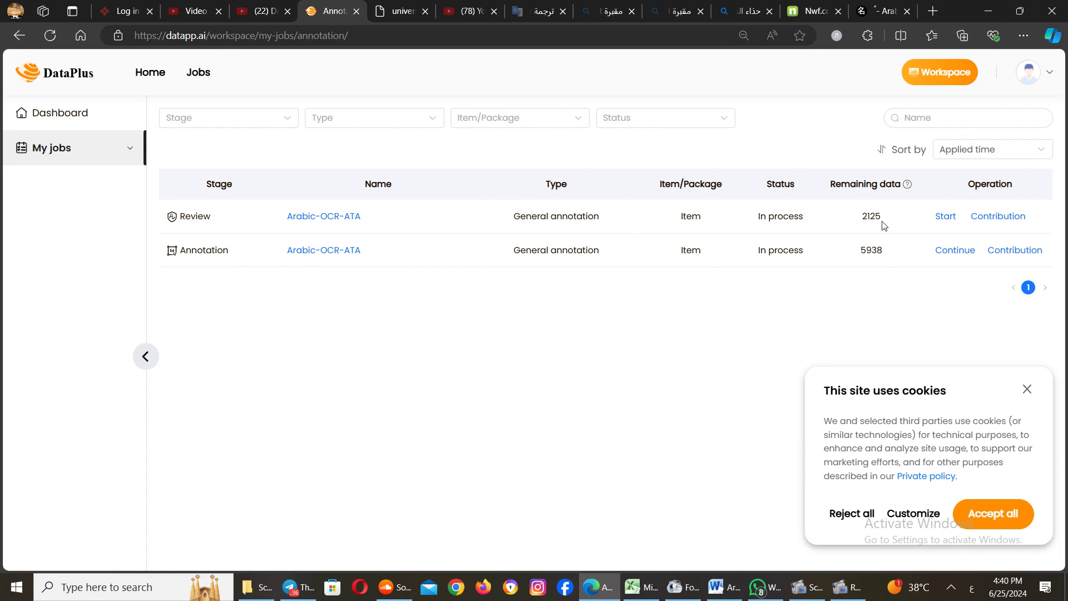
# Open the Arabic-OCR-ATA review job's list of data to be reviewed again and dismiss the cookie notice
pyautogui.click(946, 217)
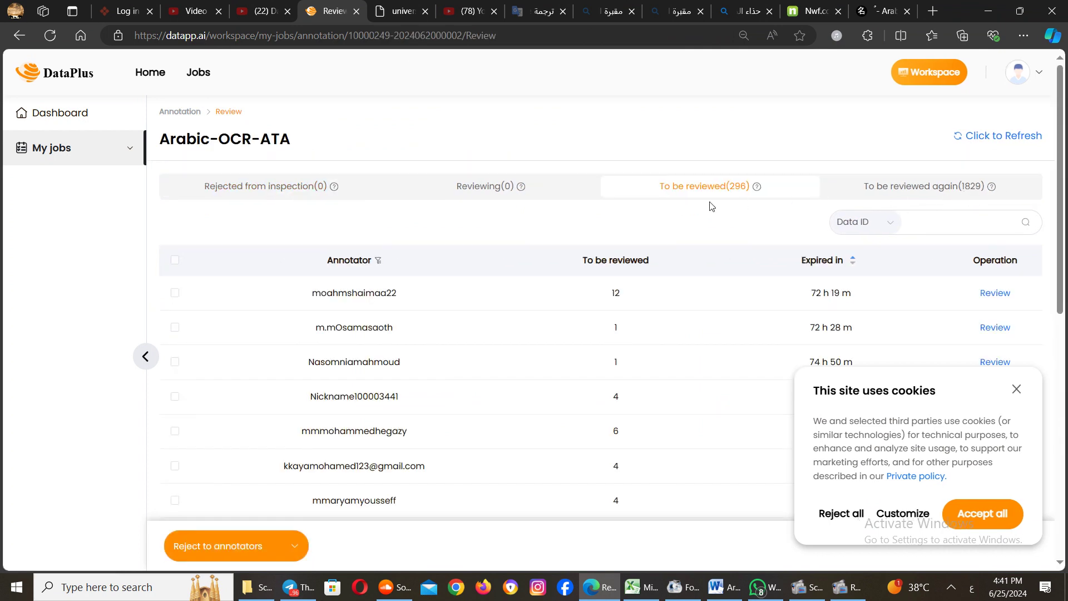
pyautogui.click(938, 187)
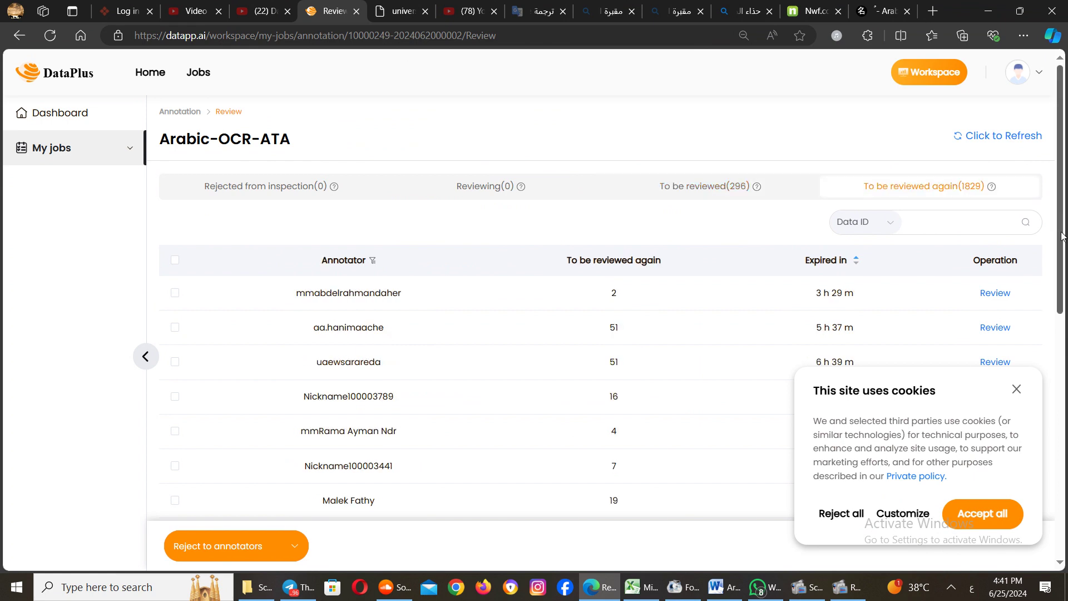
pyautogui.moveTo(1062, 235); pyautogui.dragTo(1063, 284)
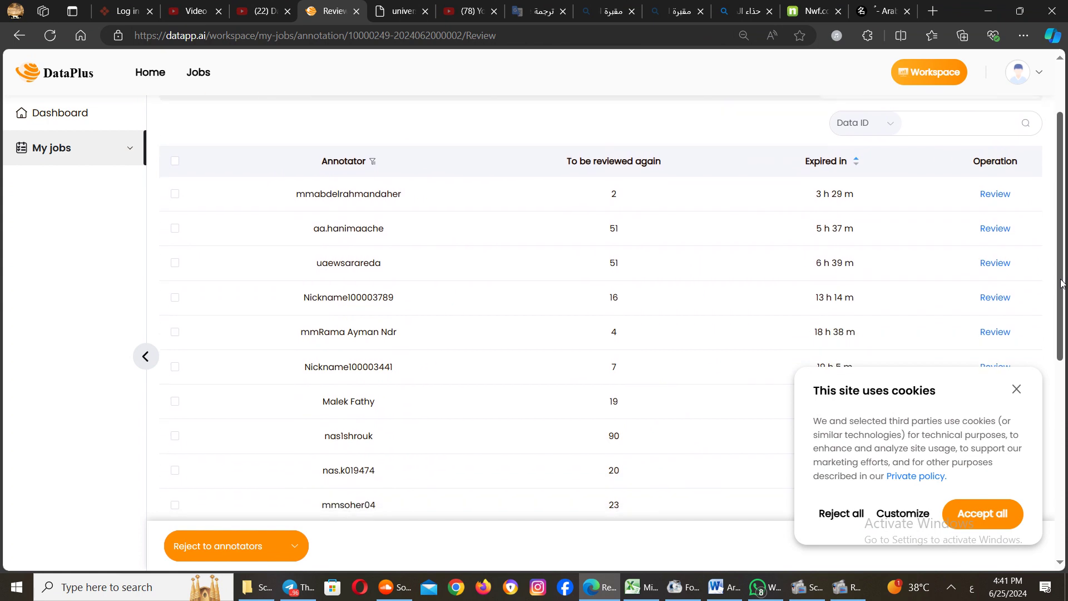
pyautogui.click(1018, 389)
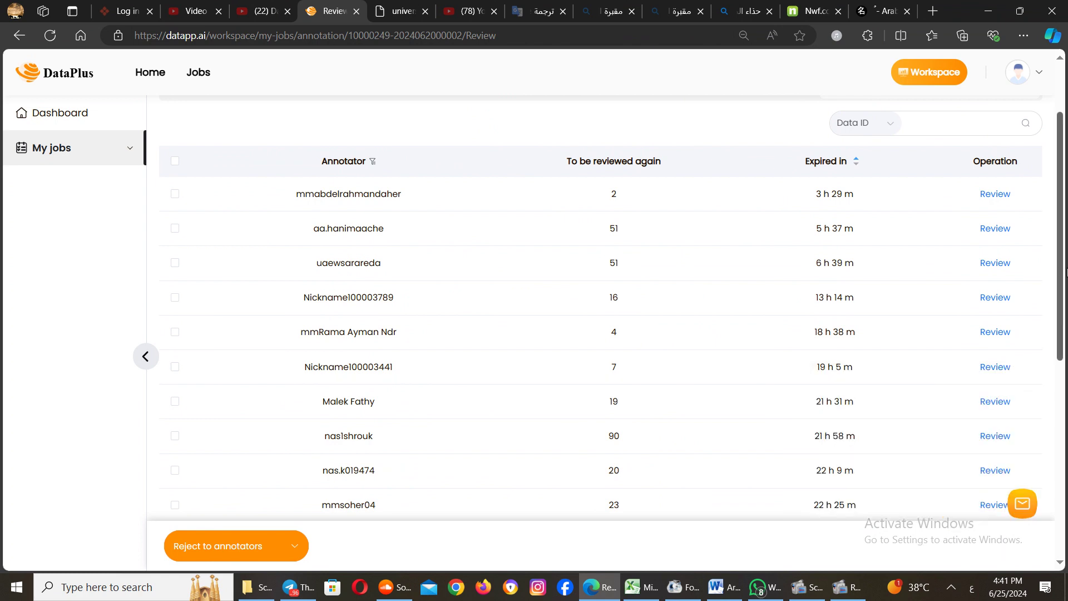